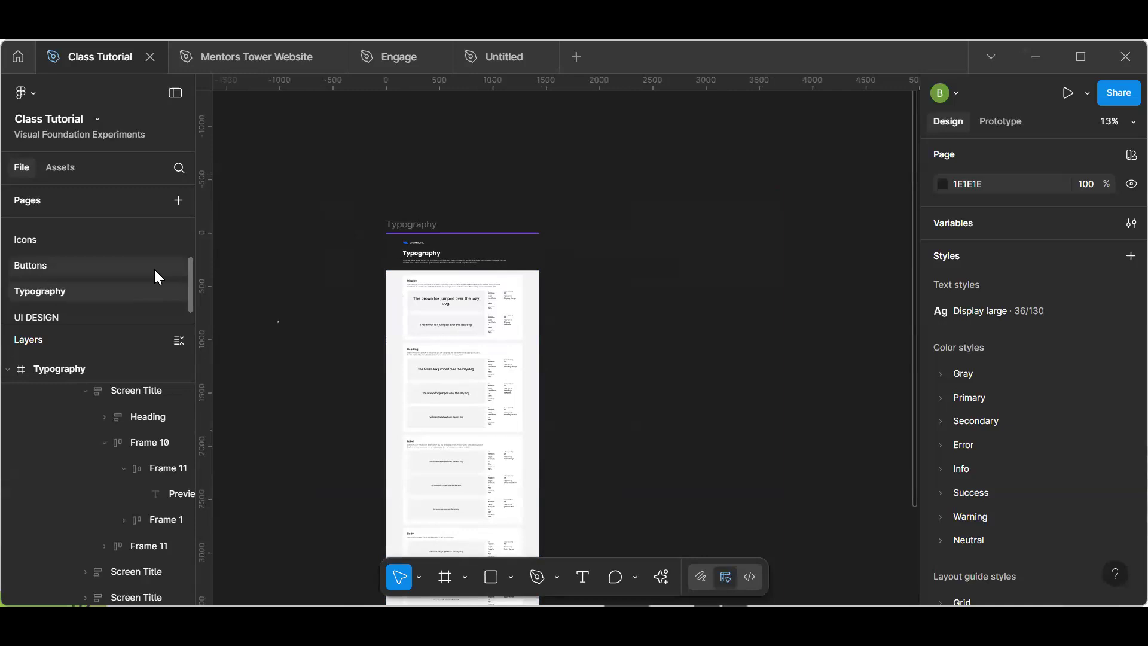
- Open the Color page and examine the Color Palette frame's swatches, including the gray and primary color groups
{"action": "scroll", "coordinate": [127, 278], "scroll_direction": "up", "scroll_amount": 2}
{"action": "scroll", "coordinate": [127, 278], "scroll_direction": "up", "scroll_amount": 1}
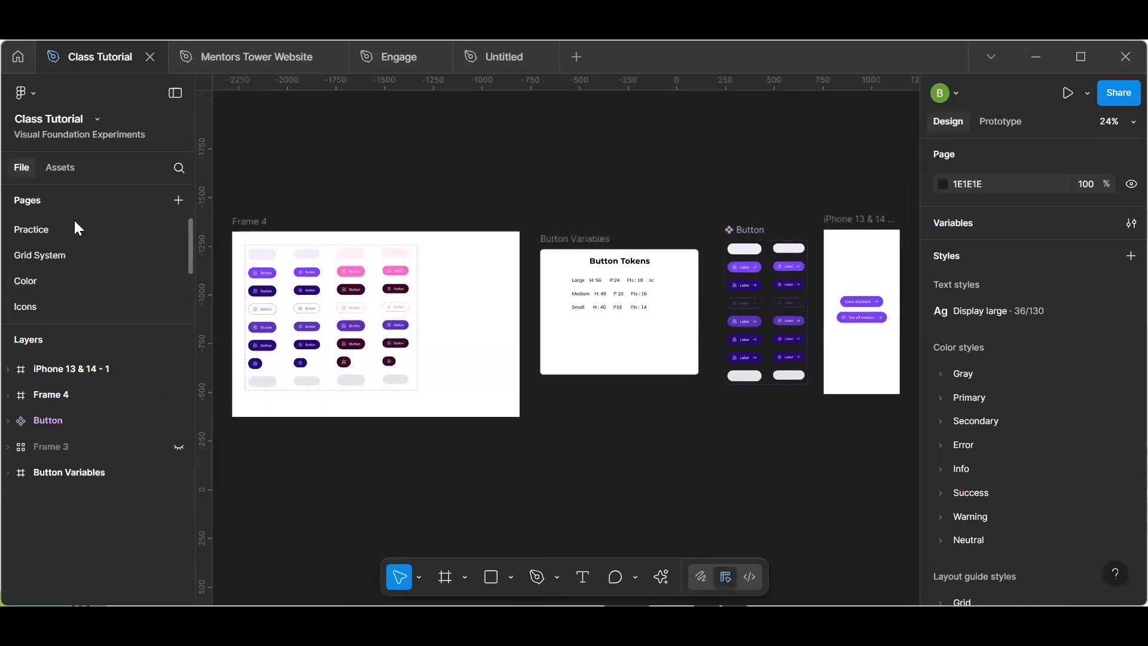
{"action": "left_click", "coordinate": [66, 279]}
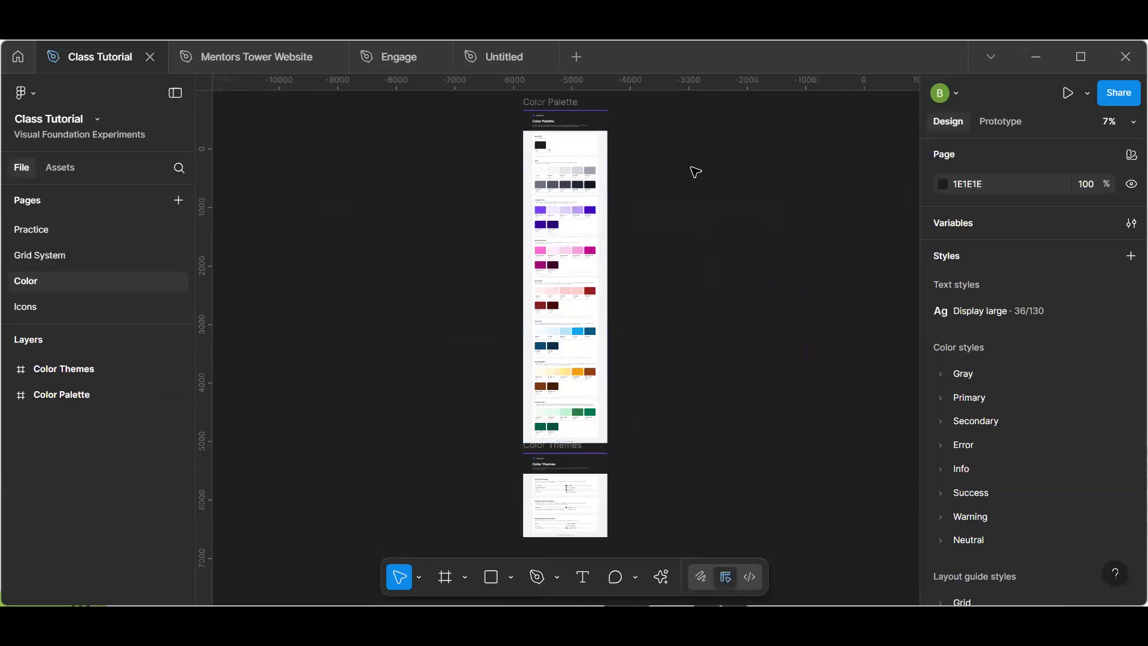
{"action": "scroll", "coordinate": [549, 190], "scroll_direction": "up", "scroll_amount": 2}
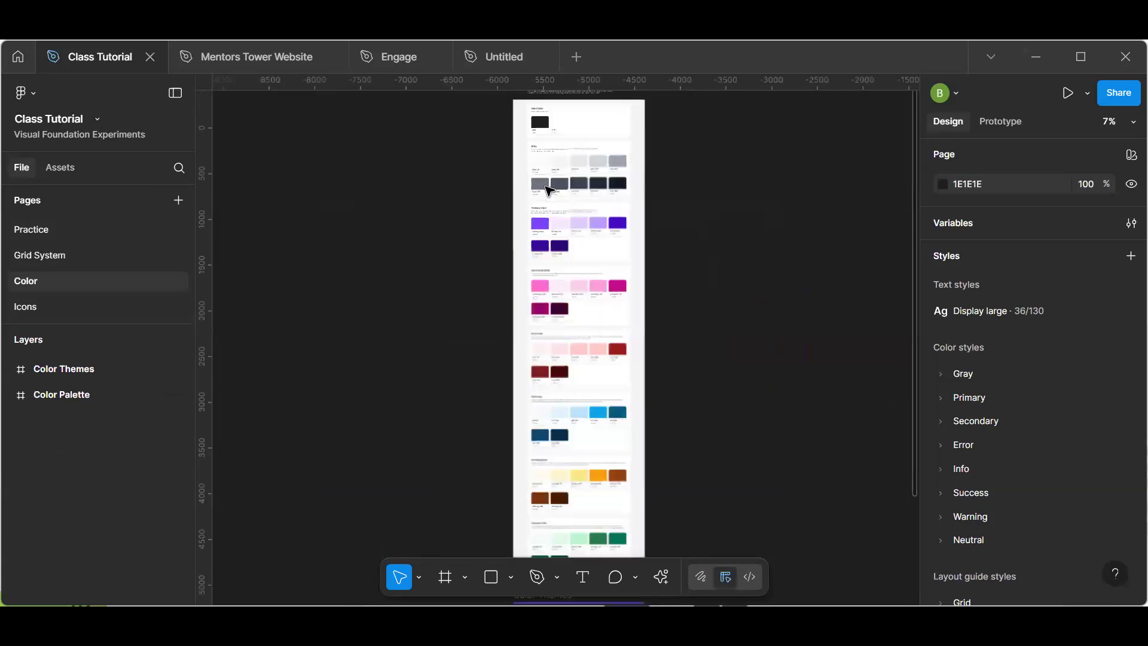
{"action": "scroll", "coordinate": [549, 190], "scroll_direction": "up", "scroll_amount": 3}
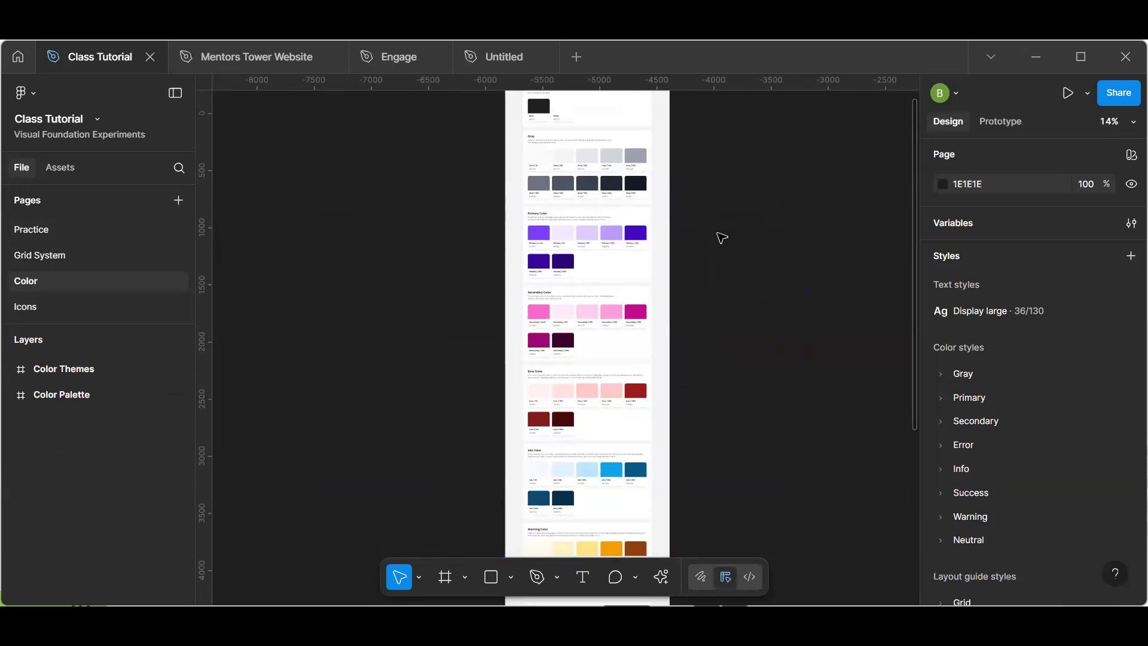
{"action": "key", "text": "h"}
{"action": "scroll", "coordinate": [598, 198], "scroll_direction": "up", "scroll_amount": 10}
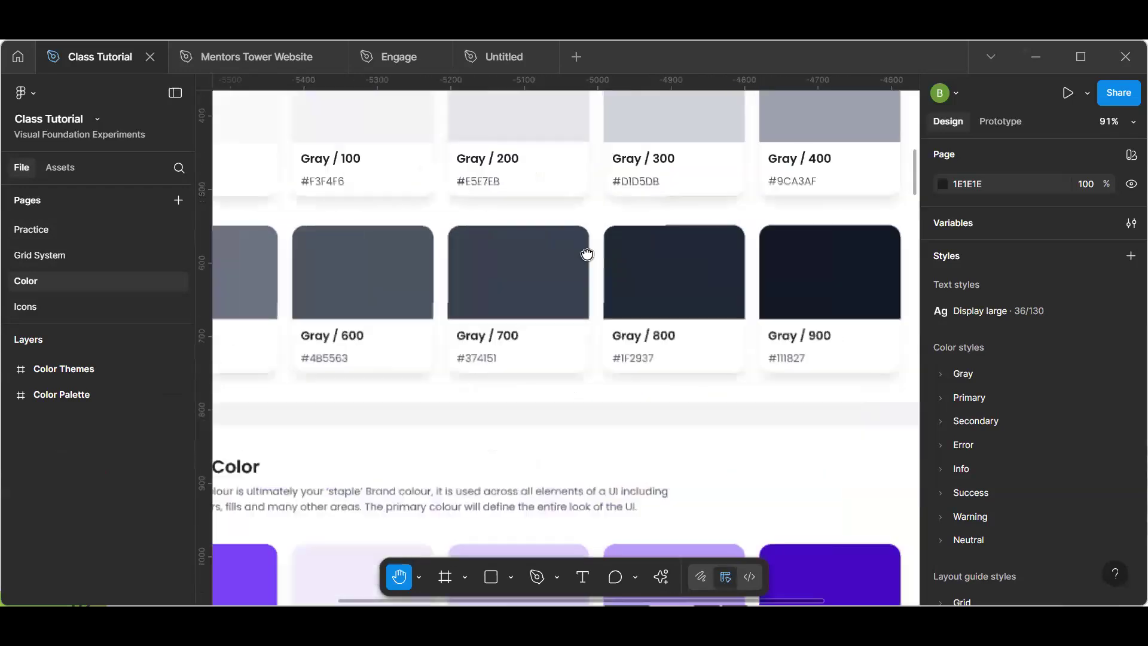
{"action": "scroll", "coordinate": [586, 263], "scroll_direction": "down", "scroll_amount": 10}
{"action": "key", "text": "v"}
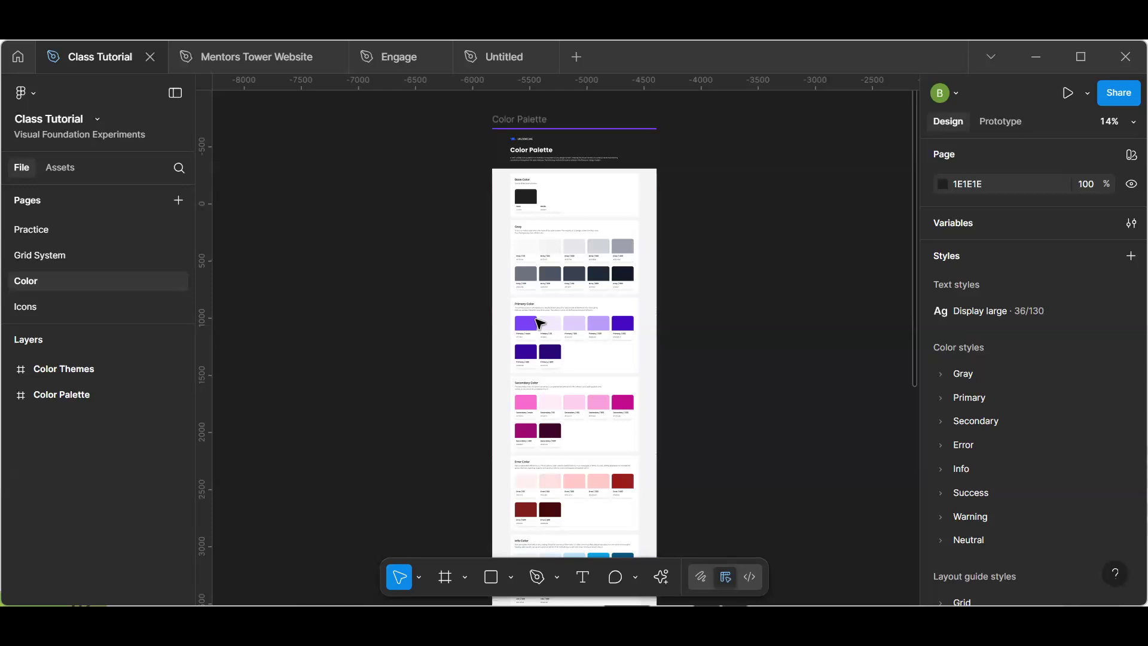
{"action": "key", "text": "f"}
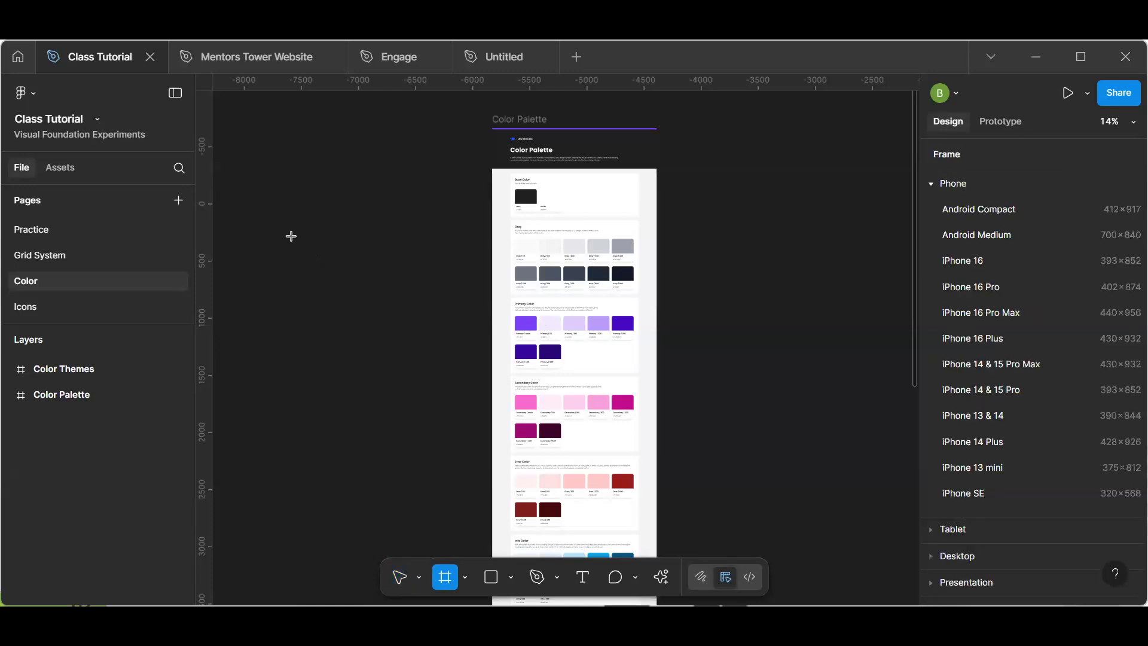
{"action": "left_click_drag", "start_coordinate": [270, 220], "coordinate": [319, 290]}
{"action": "key", "text": "Delete"}
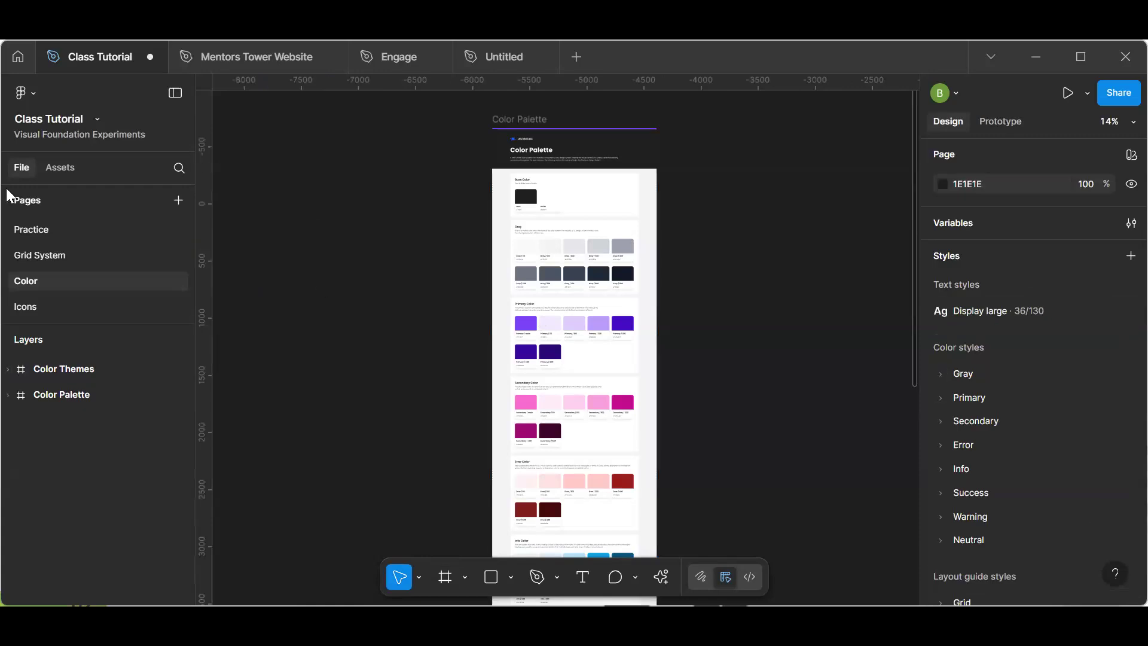
- On the Practice page, create a 100 × 100 frame, rename it Practice and move it to about X 1, Y 8
{"action": "left_click", "coordinate": [24, 234]}
{"action": "left_click", "coordinate": [436, 245]}
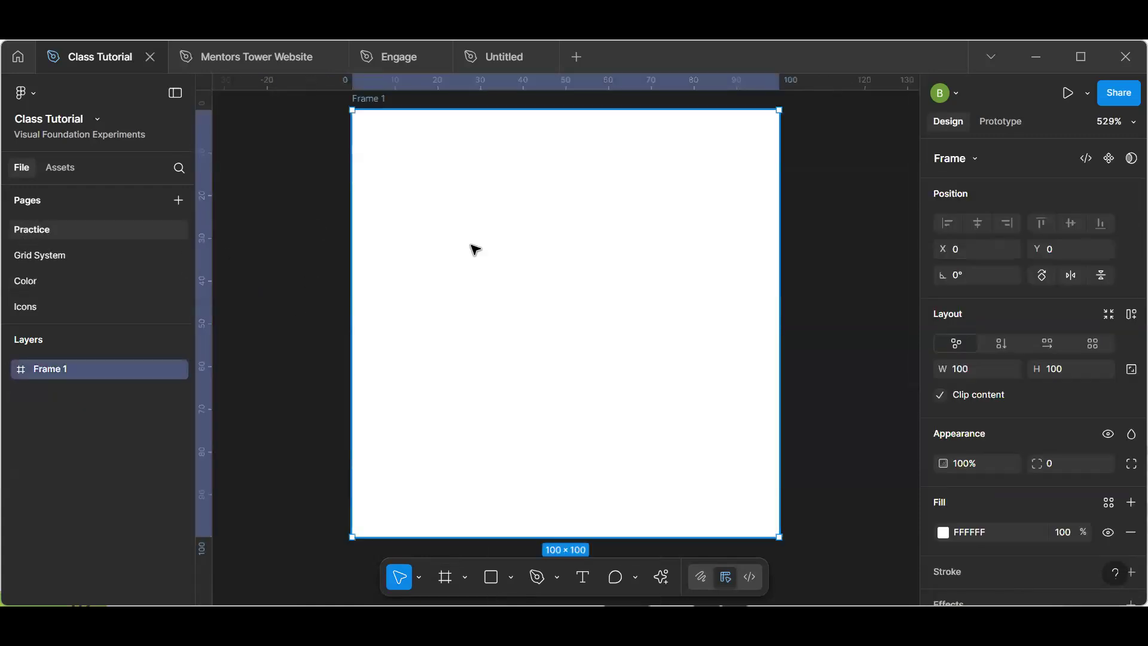
{"action": "key", "text": "ctrl+r"}
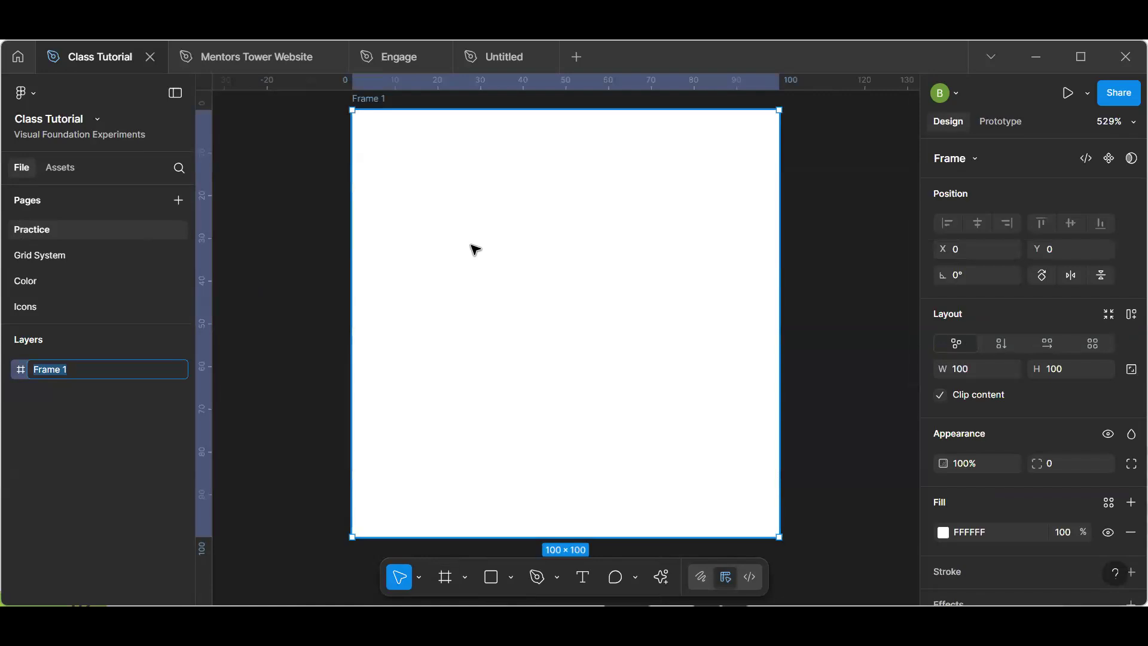
{"action": "type", "text": "Practice"}
{"action": "key", "text": "Return"}
{"action": "left_click_drag", "start_coordinate": [538, 205], "coordinate": [544, 239]}
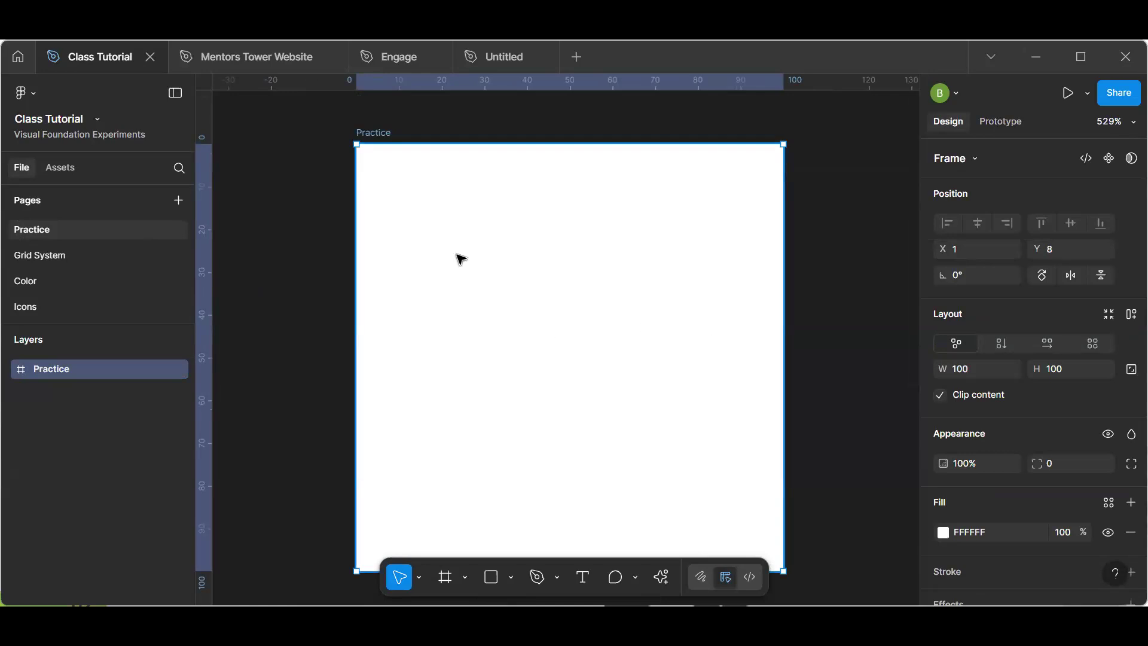
- Add a circle to the Practice frame, shrink it to about 35 × 35 and position it near X 34, Y 13
{"action": "key", "text": "e"}
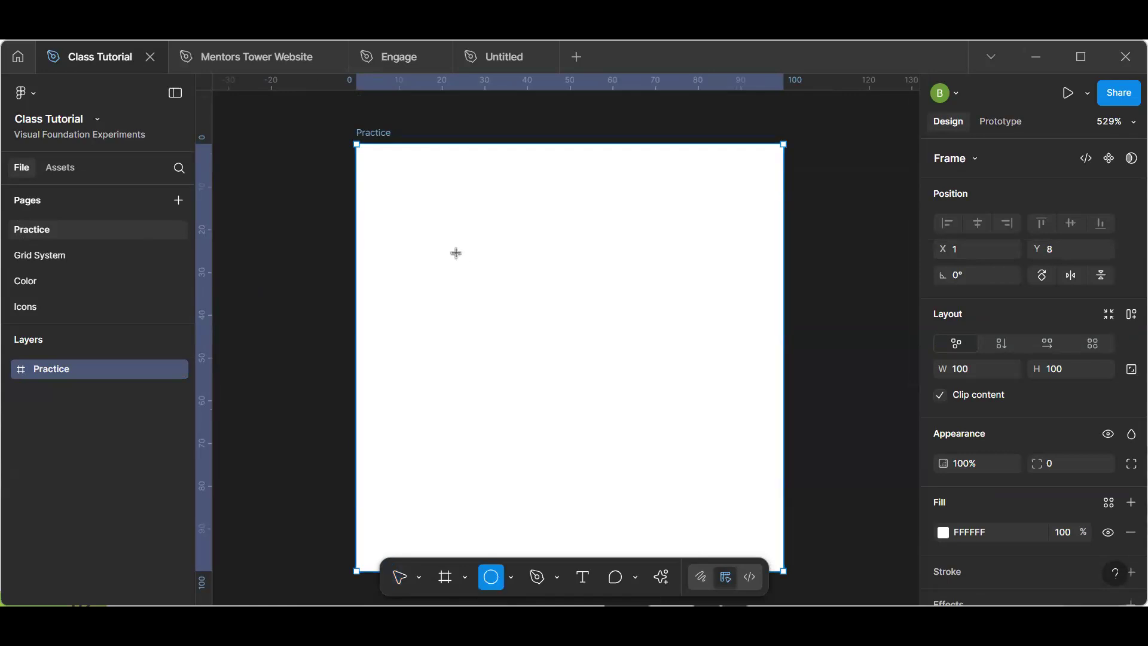
{"action": "left_click", "coordinate": [457, 252]}
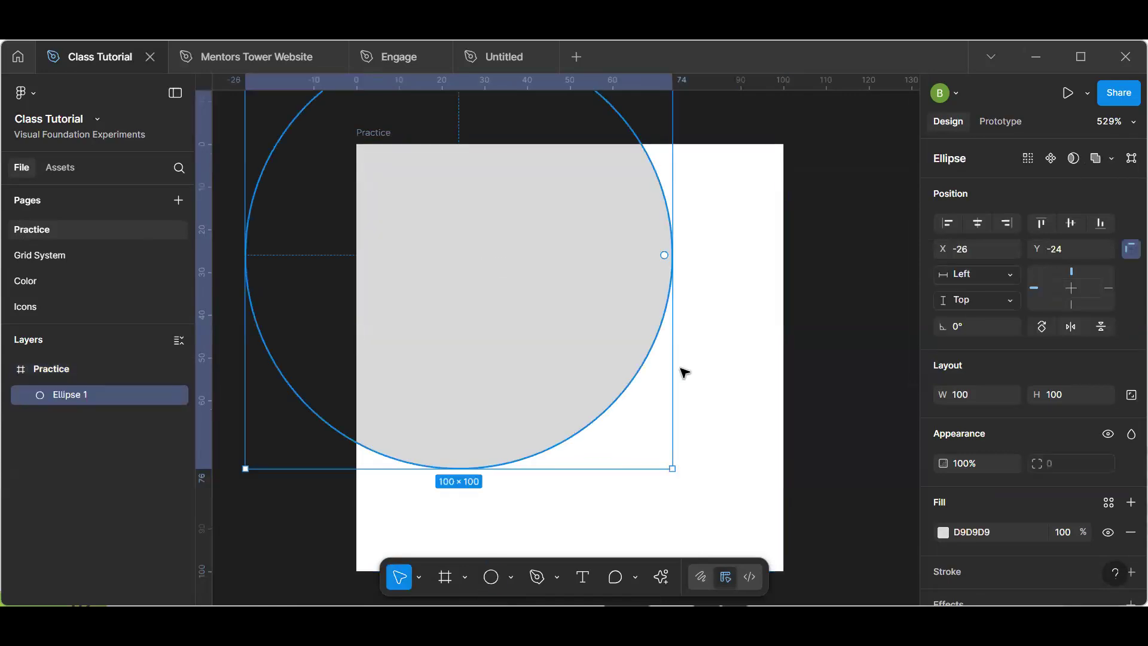
{"action": "left_click_drag", "start_coordinate": [673, 372], "coordinate": [394, 311]}
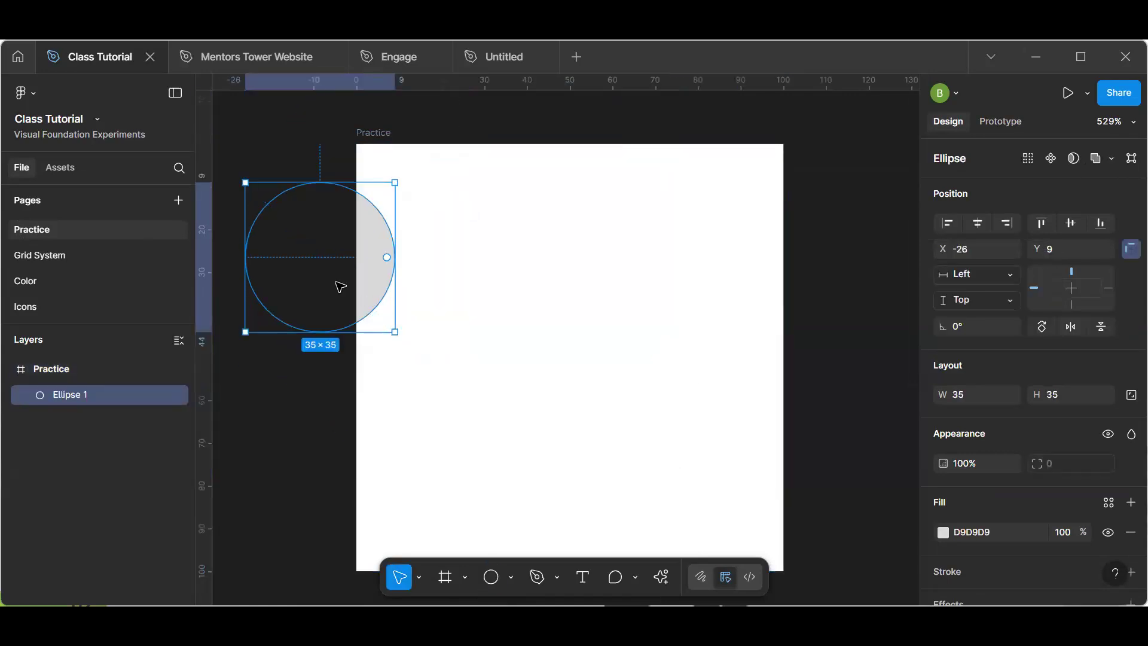
{"action": "left_click_drag", "start_coordinate": [371, 250], "coordinate": [631, 263]}
- Examine the color variables and color styles available in all libraries for the circle's fill
{"action": "left_click", "coordinate": [1107, 504]}
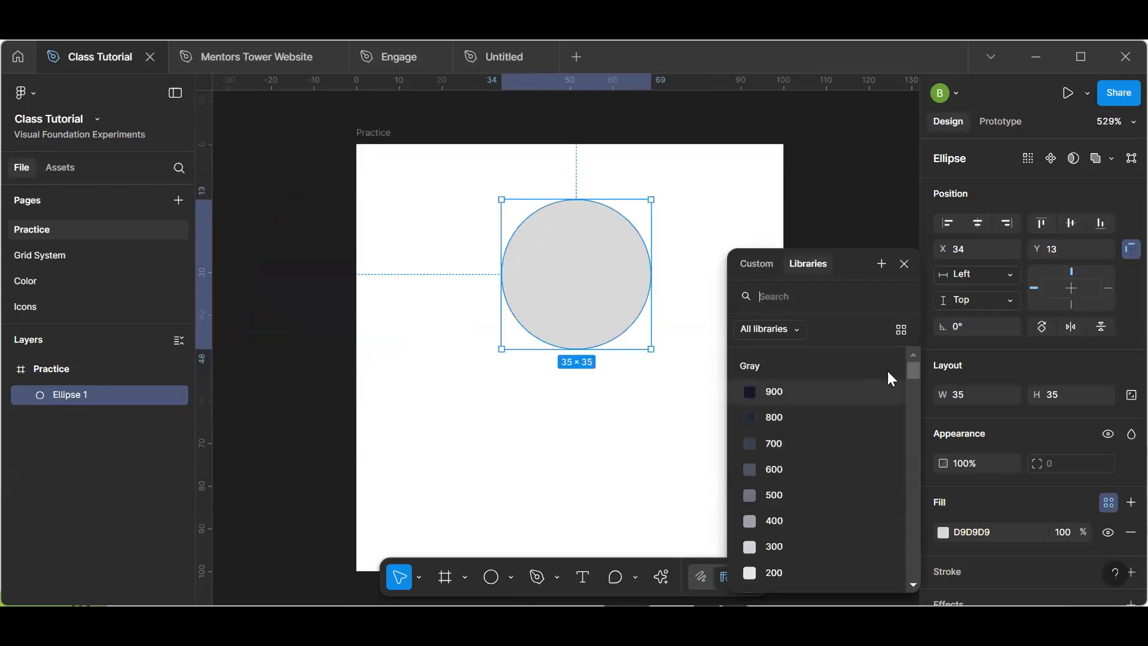
{"action": "left_click_drag", "start_coordinate": [914, 371], "coordinate": [916, 387]}
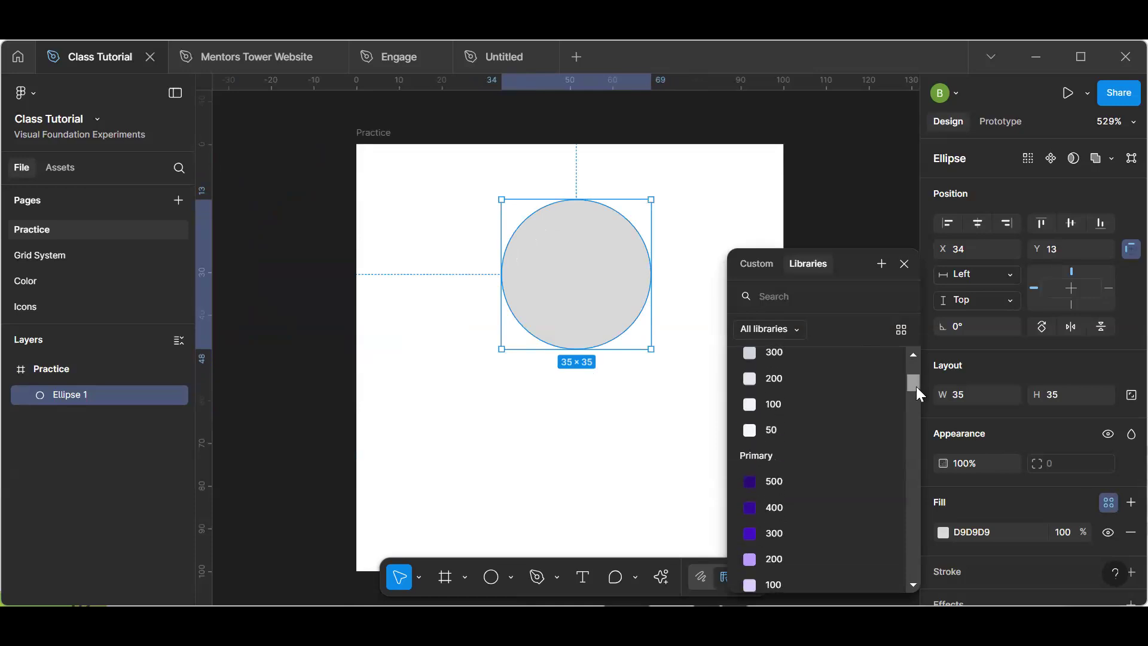
{"action": "left_click", "coordinate": [774, 332]}
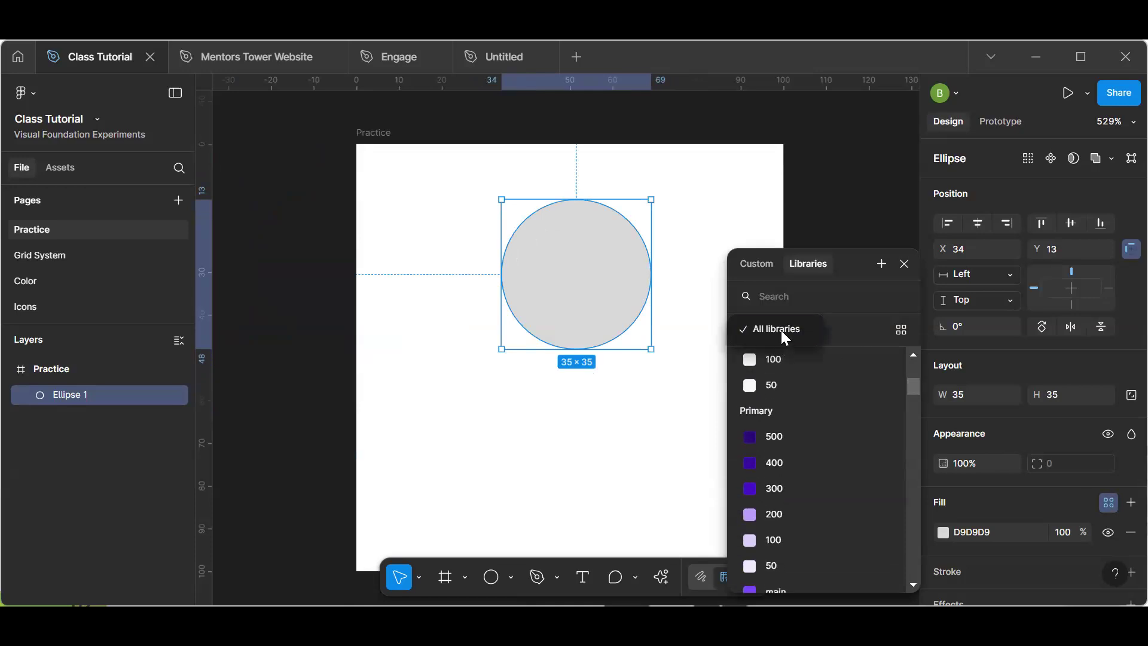
{"action": "left_click", "coordinate": [781, 330]}
{"action": "left_click", "coordinate": [781, 330]}
{"action": "left_click", "coordinate": [900, 331]}
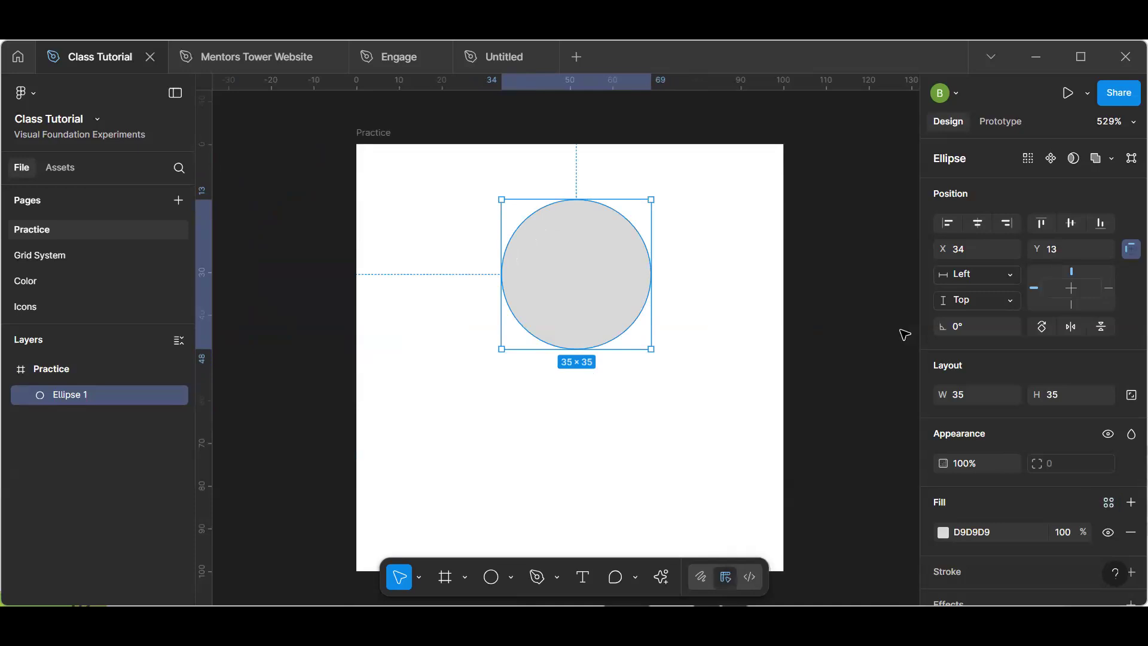
{"action": "left_click", "coordinate": [1107, 505]}
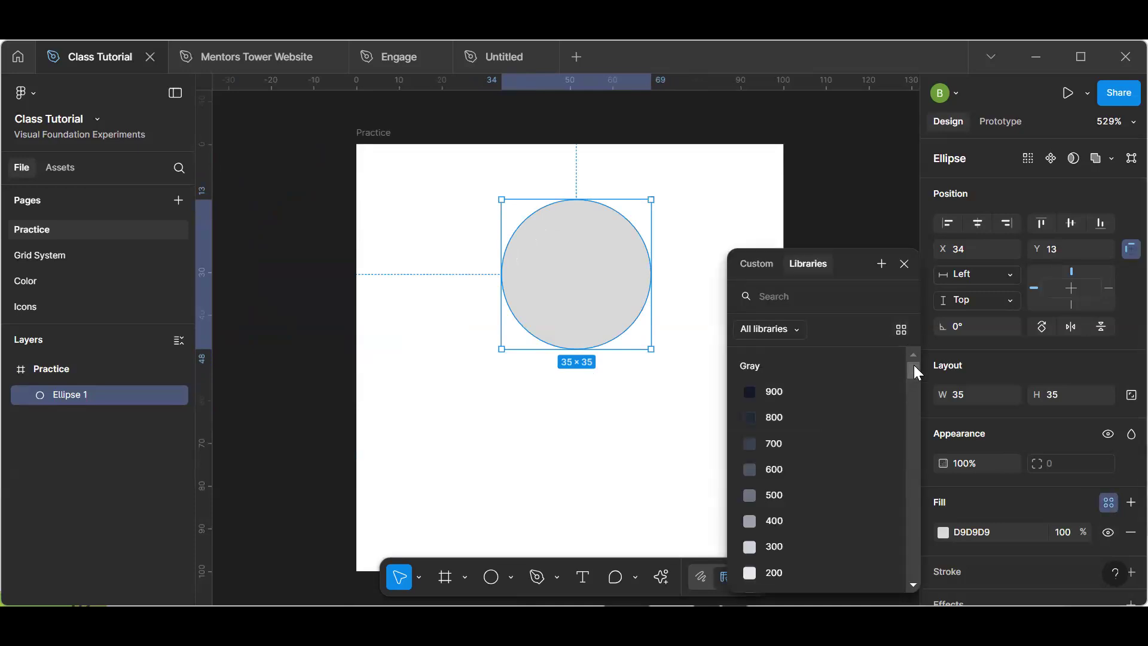
{"action": "left_click_drag", "start_coordinate": [915, 373], "coordinate": [917, 473]}
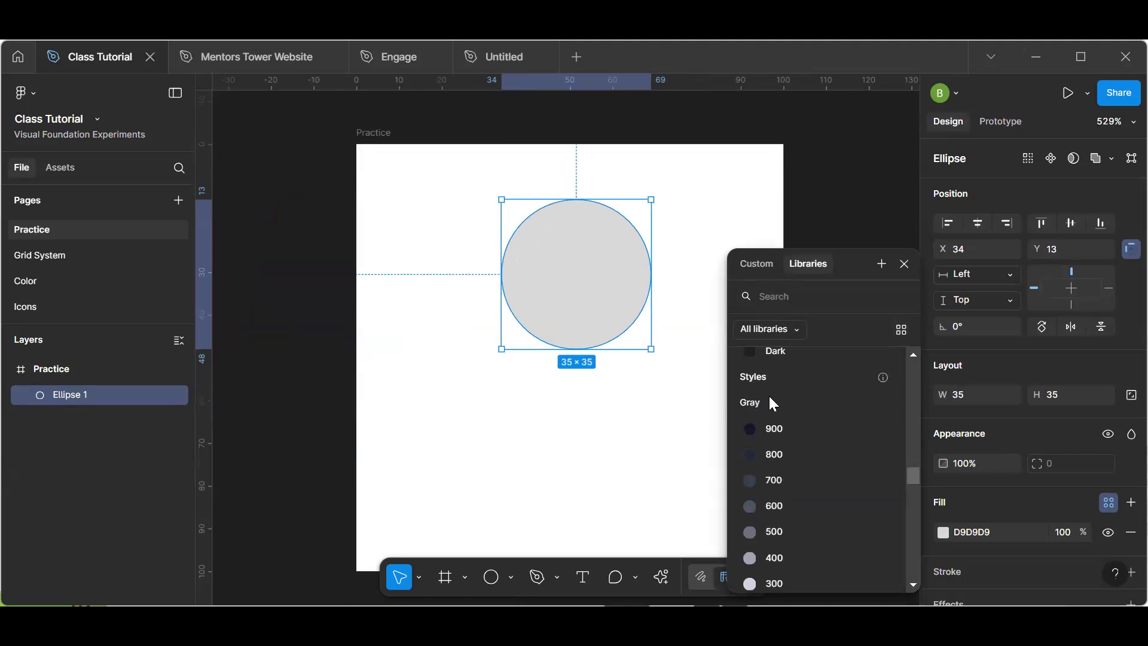
{"action": "mouse_move", "coordinate": [919, 478]}
{"action": "left_mouse_down"}
{"action": "mouse_move", "coordinate": [911, 444]}
{"action": "mouse_move", "coordinate": [910, 473]}
{"action": "left_mouse_up"}
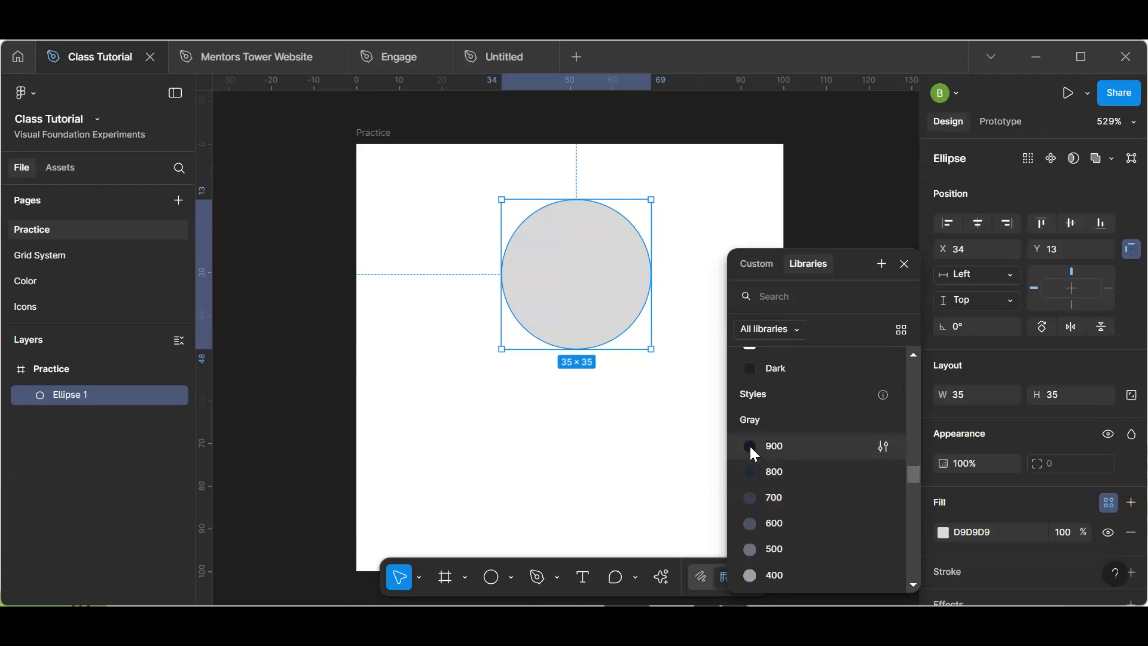
{"action": "left_click_drag", "start_coordinate": [913, 471], "coordinate": [913, 360]}
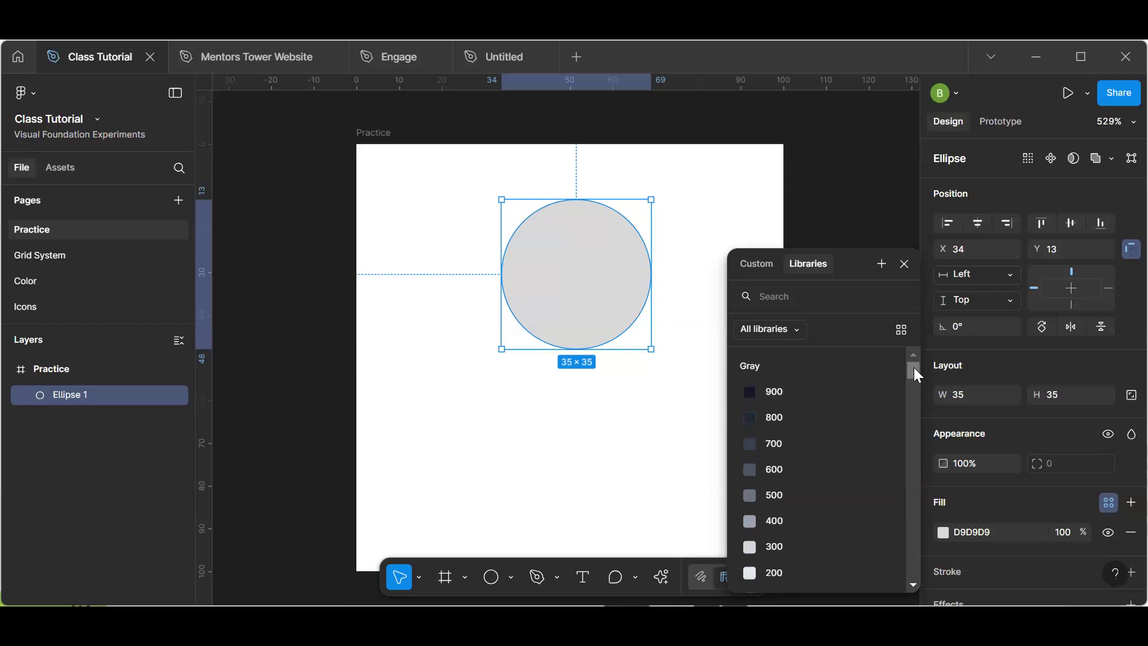
{"action": "left_click", "coordinate": [250, 347]}
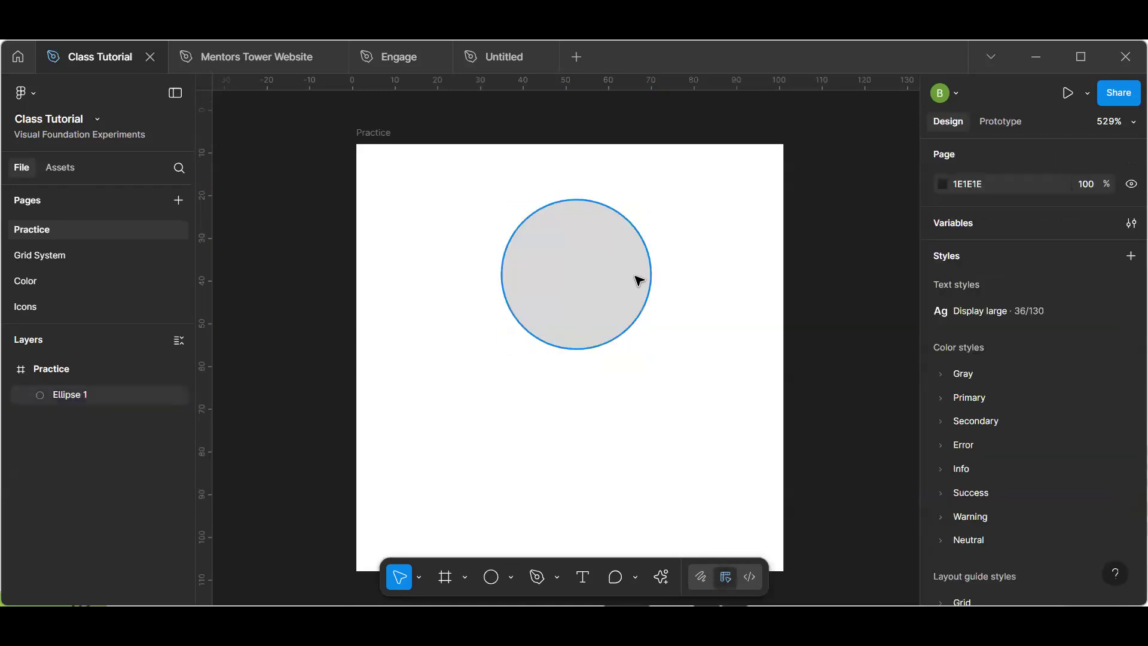
- Search the fill libraries for "pri" and apply the Primary/500 color to the circle
{"action": "left_click", "coordinate": [600, 282]}
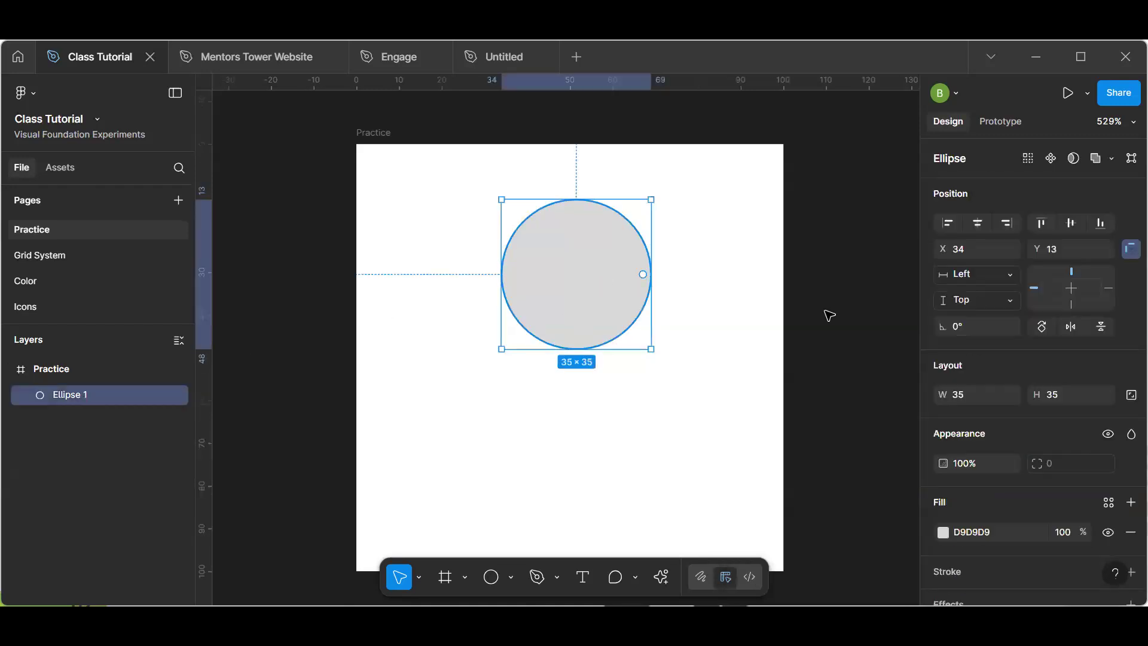
{"action": "left_click", "coordinate": [1109, 502]}
{"action": "scroll", "coordinate": [791, 483], "scroll_direction": "down", "scroll_amount": 10}
{"action": "type", "text": "pri"}
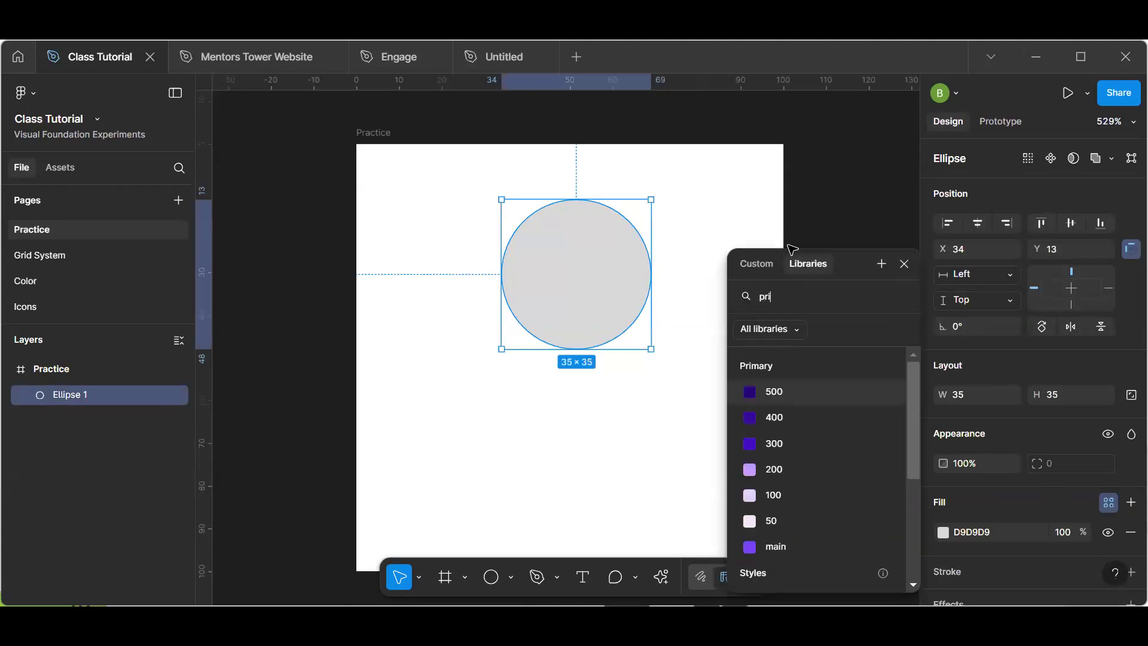
{"action": "left_click", "coordinate": [777, 393]}
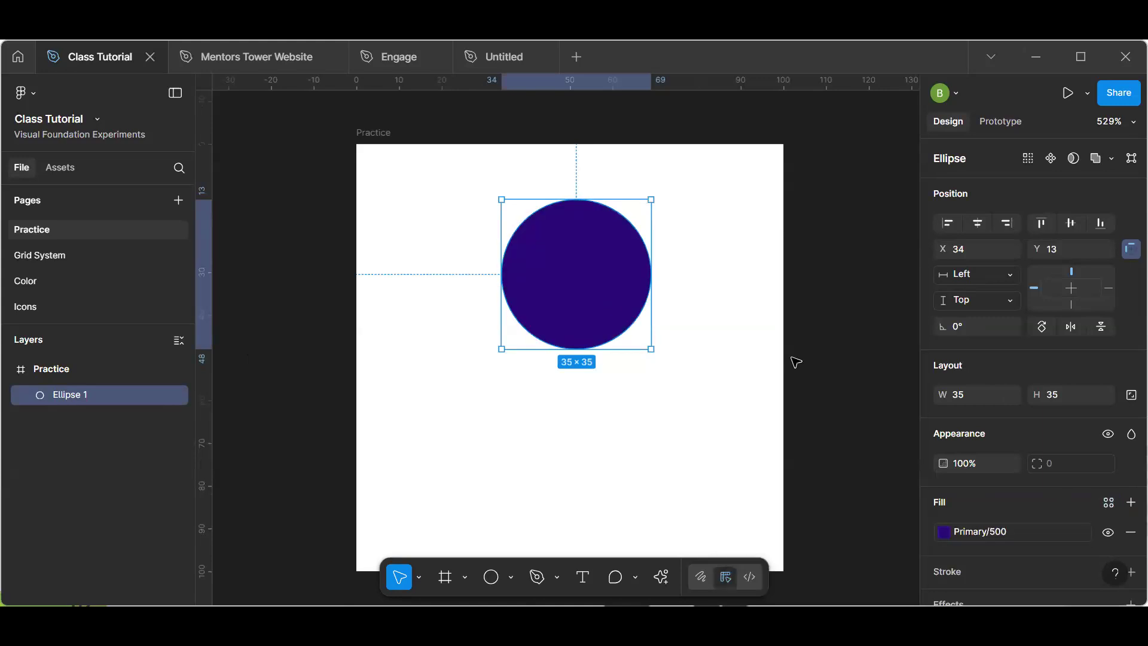
{"action": "left_click", "coordinate": [830, 380]}
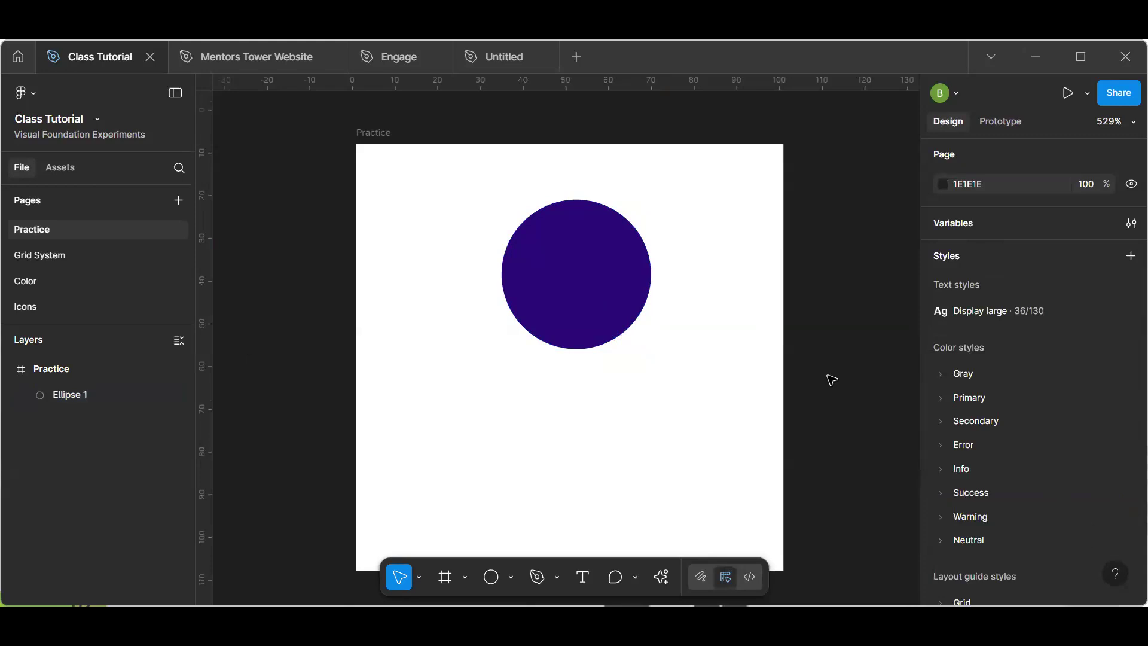
- Move the circle slightly left in the Practice frame, to about X 32, Y 13
{"action": "left_click", "coordinate": [563, 253]}
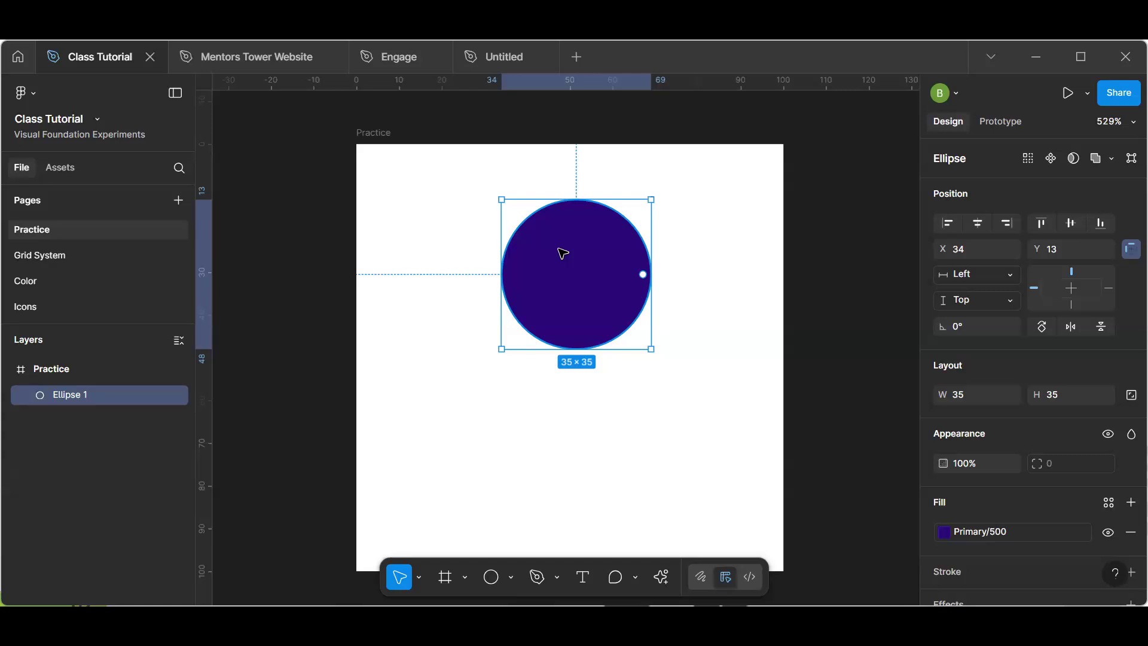
{"action": "left_click_drag", "start_coordinate": [577, 279], "coordinate": [569, 278]}
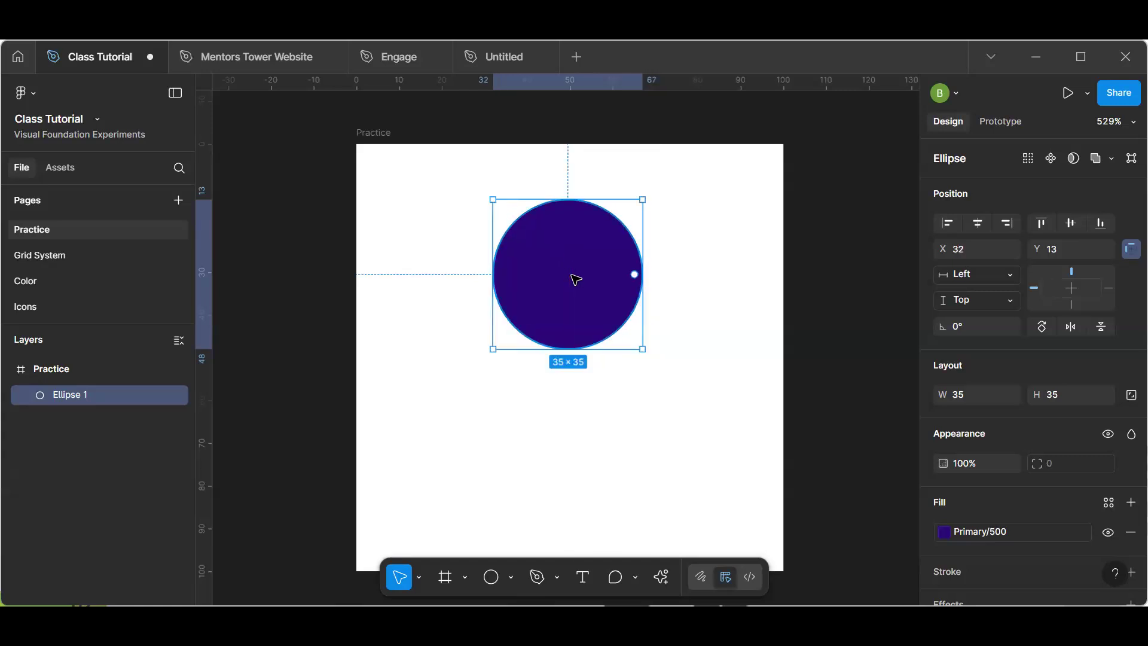
{"action": "left_click", "coordinate": [871, 394]}
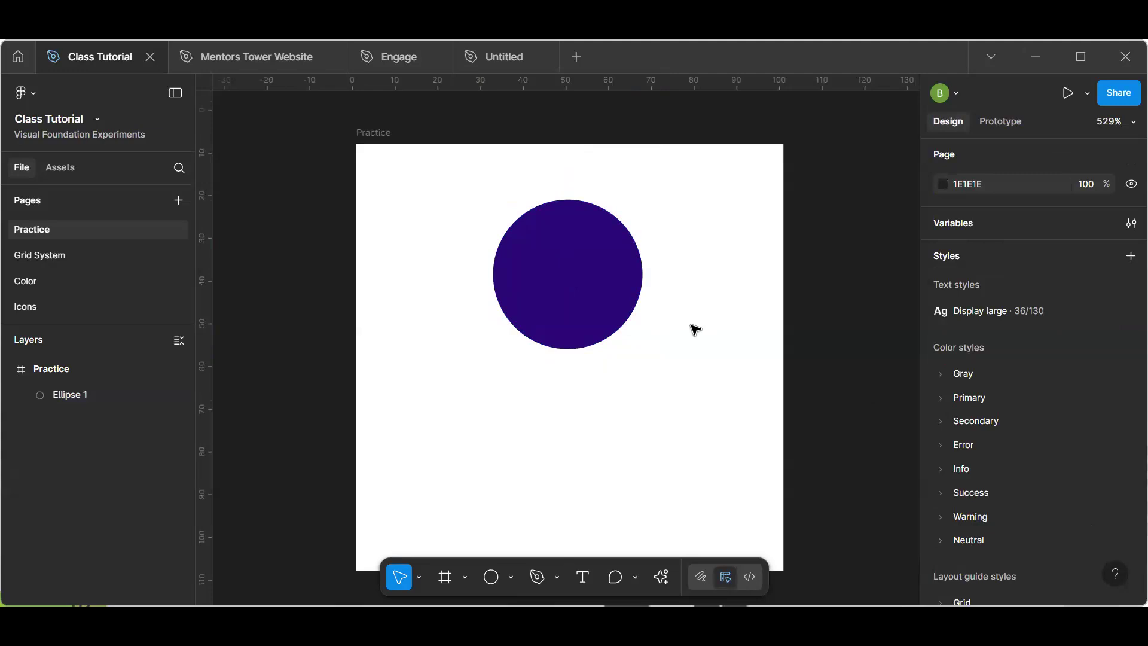
{"action": "left_click", "coordinate": [640, 293]}
{"action": "left_click", "coordinate": [768, 354]}
- Compare the Primary color variables with the Primary color styles in the circle's fill libraries
{"action": "left_click", "coordinate": [555, 313]}
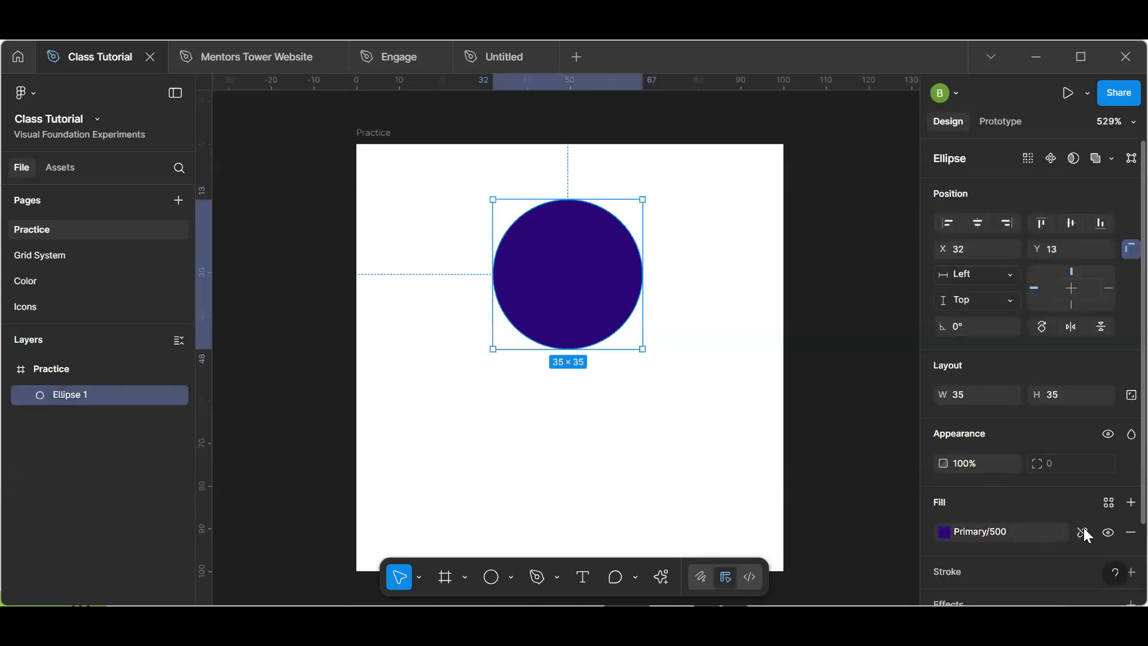
{"action": "left_click", "coordinate": [1108, 502]}
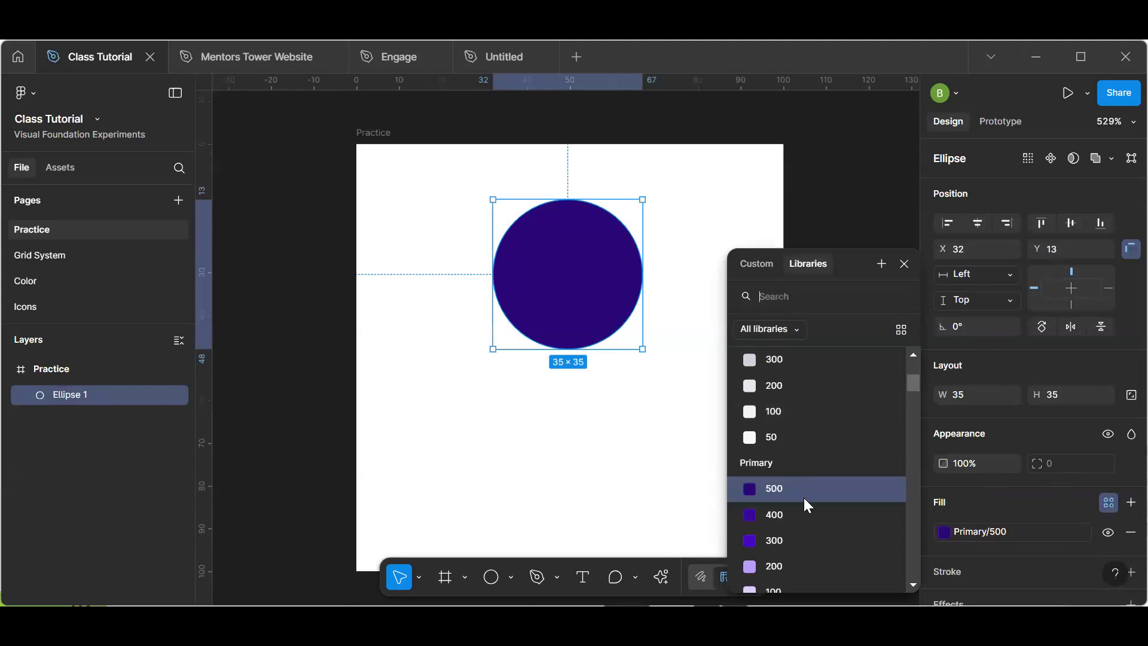
{"action": "scroll", "coordinate": [807, 505], "scroll_direction": "down", "scroll_amount": 2}
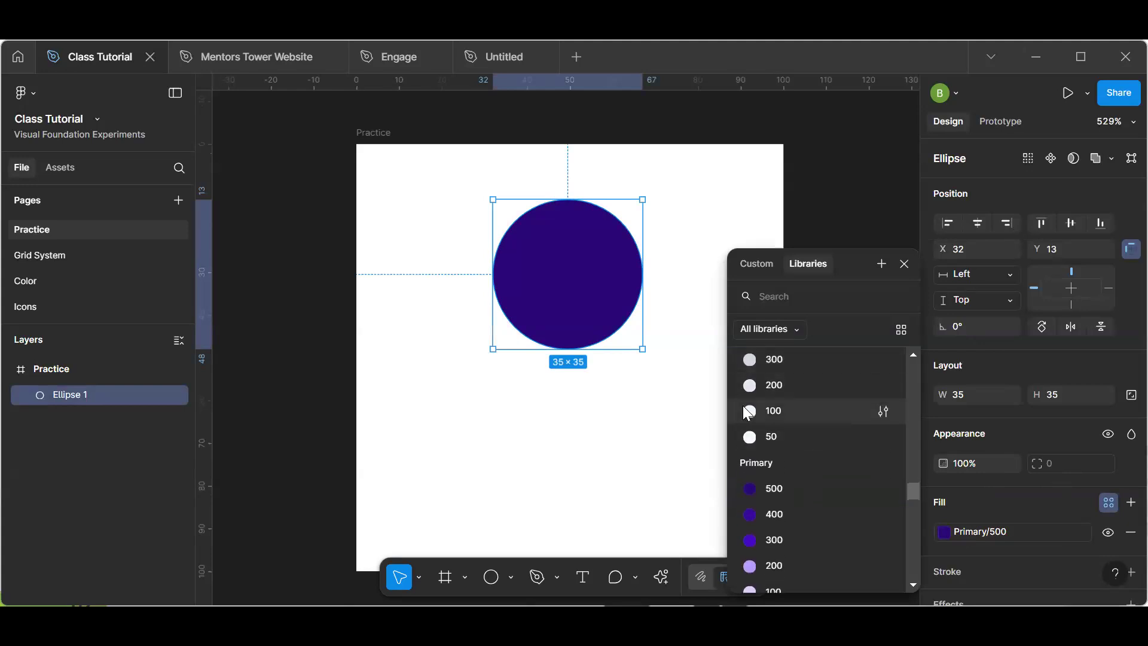
{"action": "left_click", "coordinate": [828, 188]}
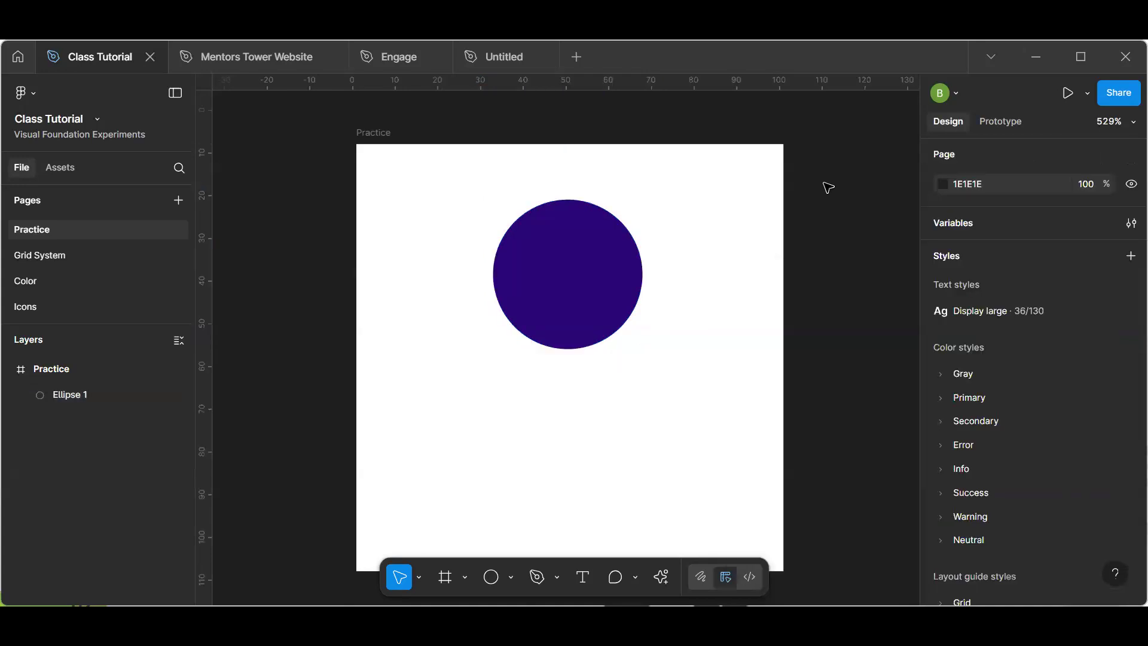
- On the Color page, duplicate the Gray swatch section onto the empty canvas beside the Color Palette frame, at about X -7117, Y -196
{"action": "left_click", "coordinate": [48, 282]}
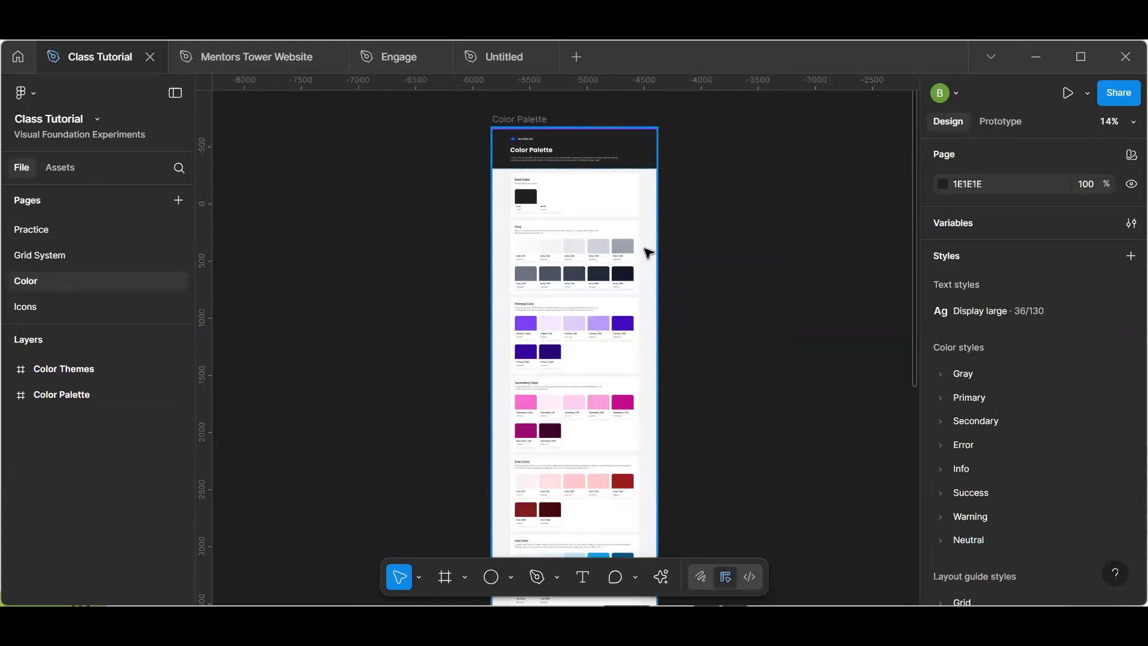
{"action": "scroll", "coordinate": [649, 253], "scroll_direction": "up", "scroll_amount": 2}
{"action": "scroll", "coordinate": [648, 254], "scroll_direction": "down", "scroll_amount": 4}
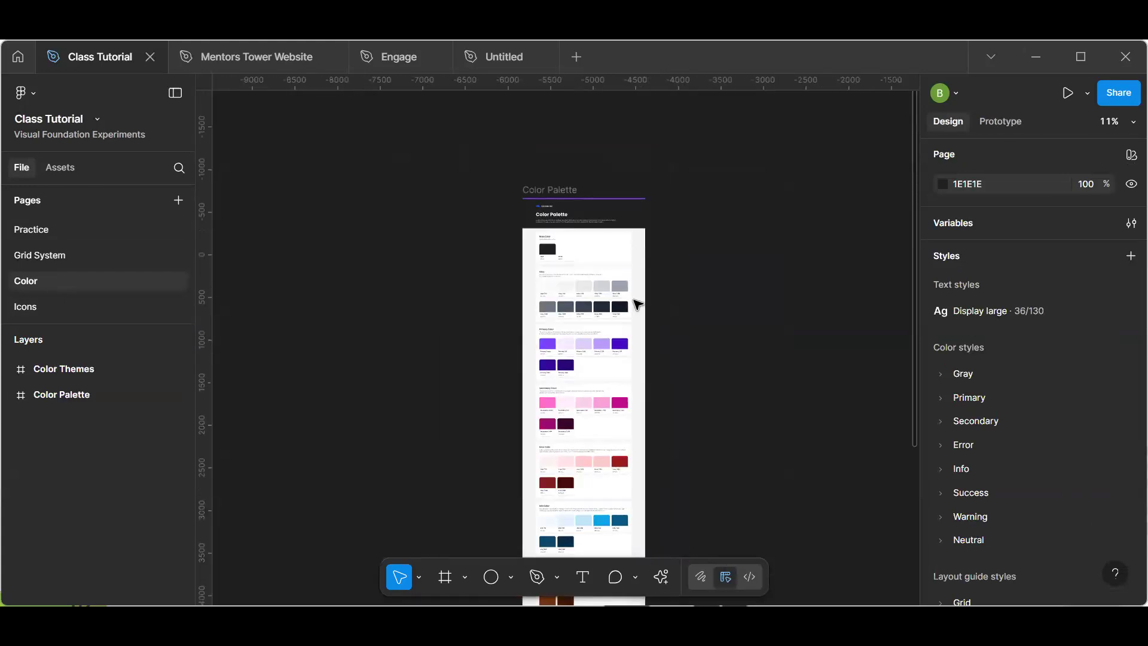
{"action": "scroll", "coordinate": [587, 279], "scroll_direction": "up", "scroll_amount": 3}
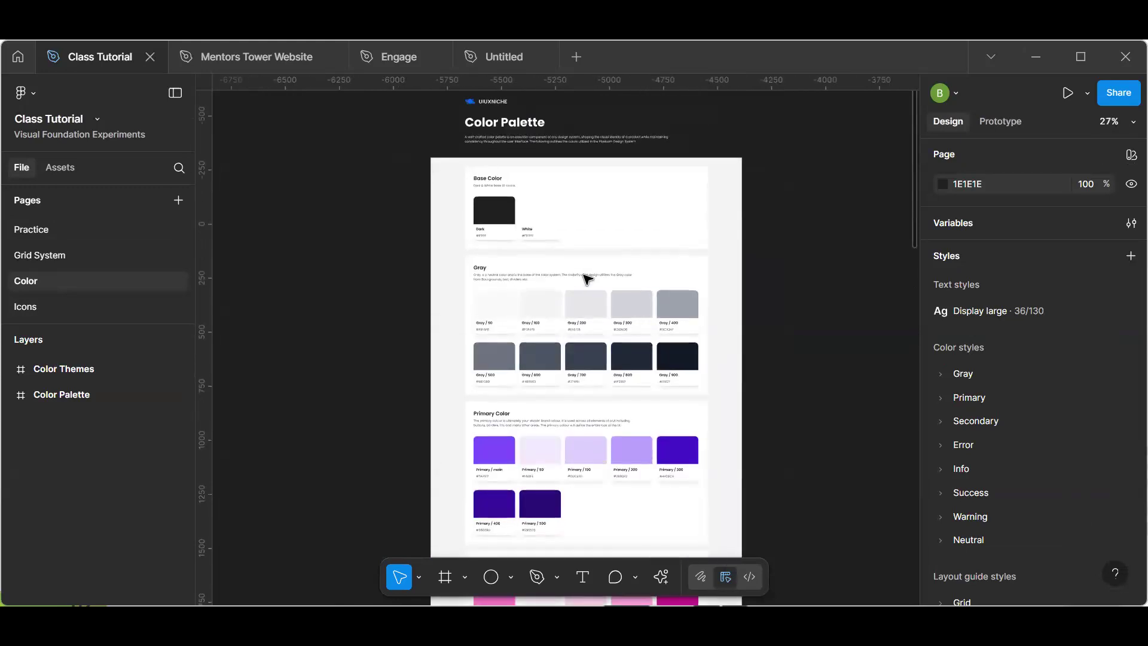
{"action": "double_click", "coordinate": [570, 320]}
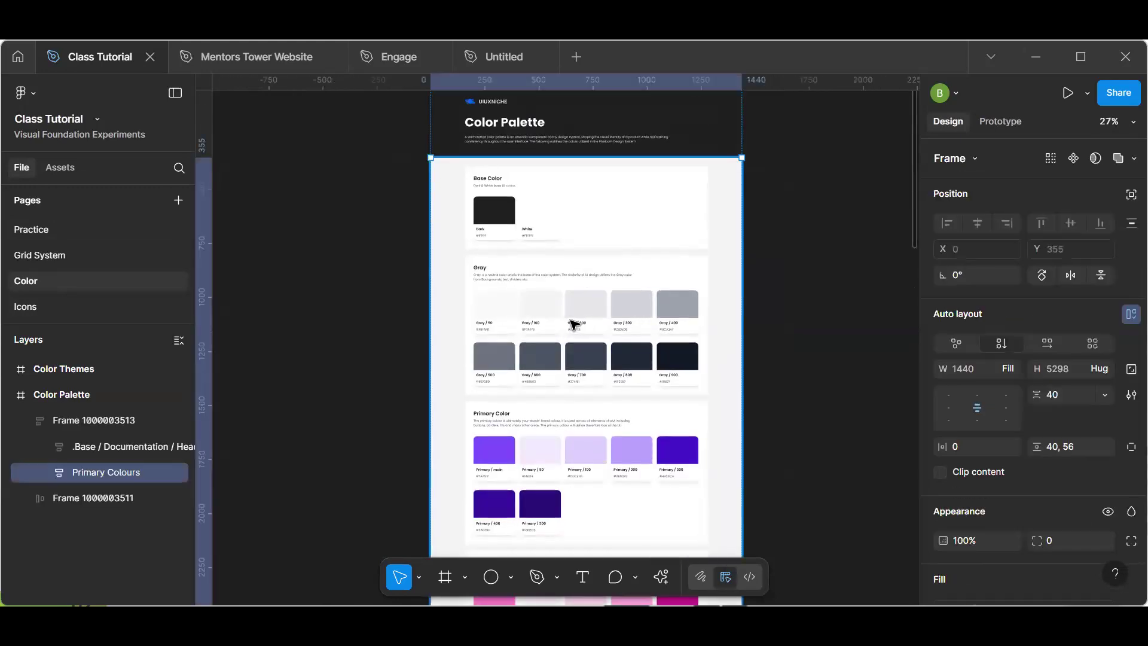
{"action": "double_click", "coordinate": [570, 320]}
{"action": "left_click_drag", "start_coordinate": [260, 261], "coordinate": [508, 249], "text": "alt"}
{"action": "key", "text": "space"}
{"action": "scroll", "coordinate": [510, 250], "scroll_direction": "up", "scroll_amount": 3}
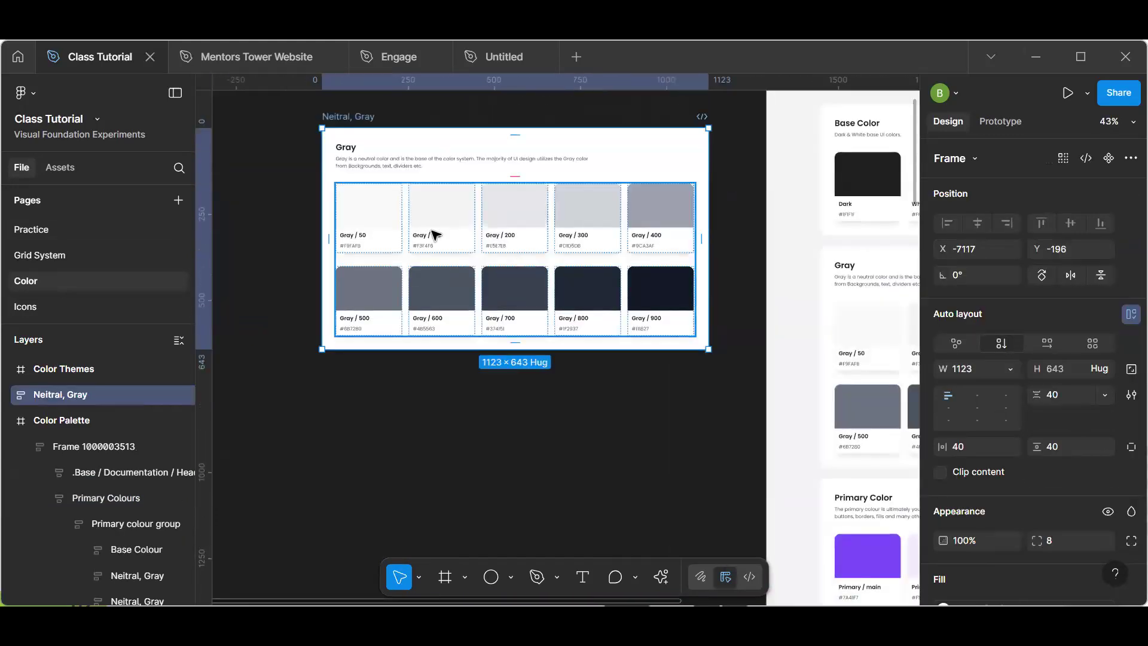
- Remove the color fill from all ten swatch rectangles, Gray / 50 through Gray / 900, in the copied Gray section
{"action": "left_click", "coordinate": [379, 218], "text": "ctrl"}
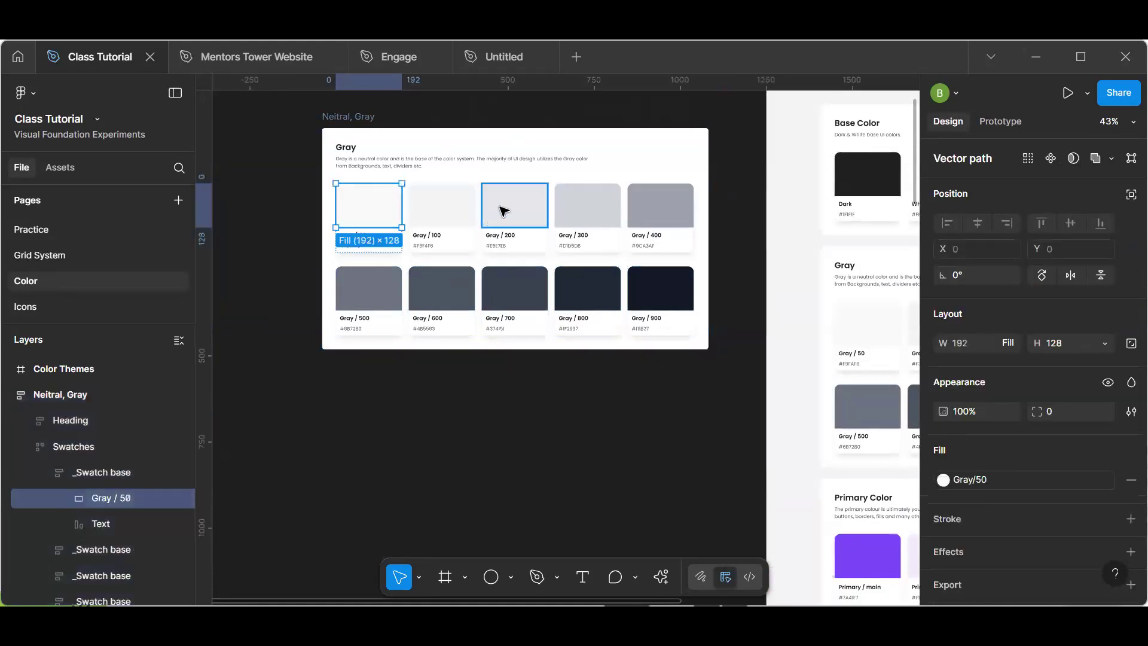
{"action": "left_click", "coordinate": [449, 213], "text": "ctrl+shift"}
{"action": "left_click", "coordinate": [541, 203], "text": "ctrl+shift"}
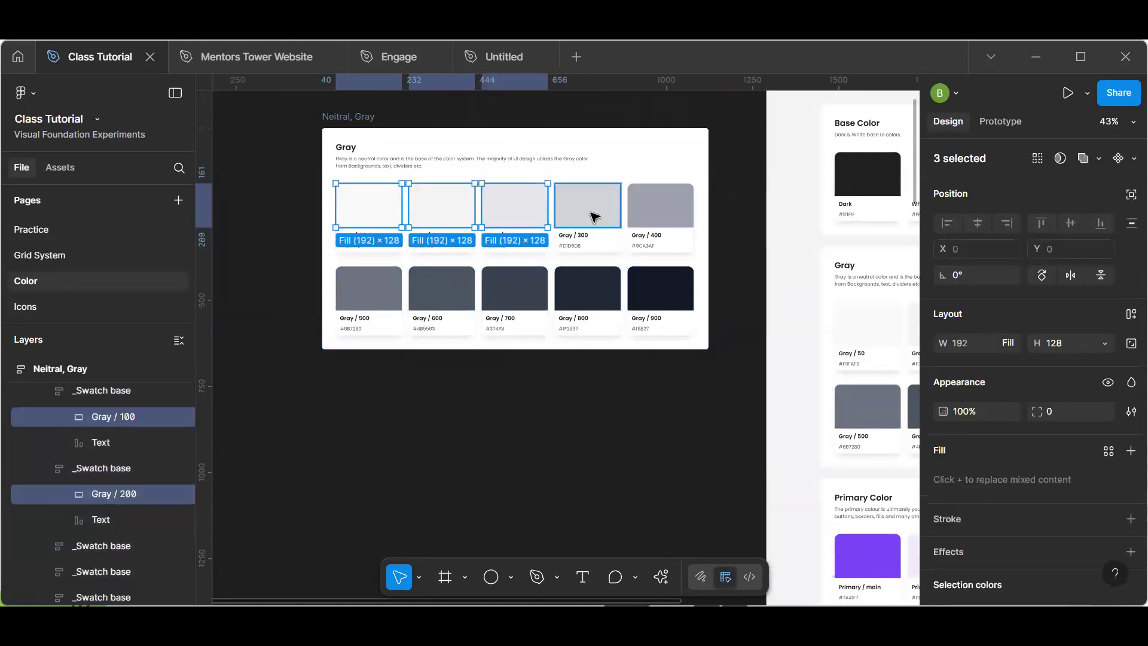
{"action": "left_click", "coordinate": [589, 210], "text": "ctrl+shift"}
{"action": "left_click", "coordinate": [686, 202], "text": "ctrl+shift"}
{"action": "left_click", "coordinate": [680, 281], "text": "ctrl+shift"}
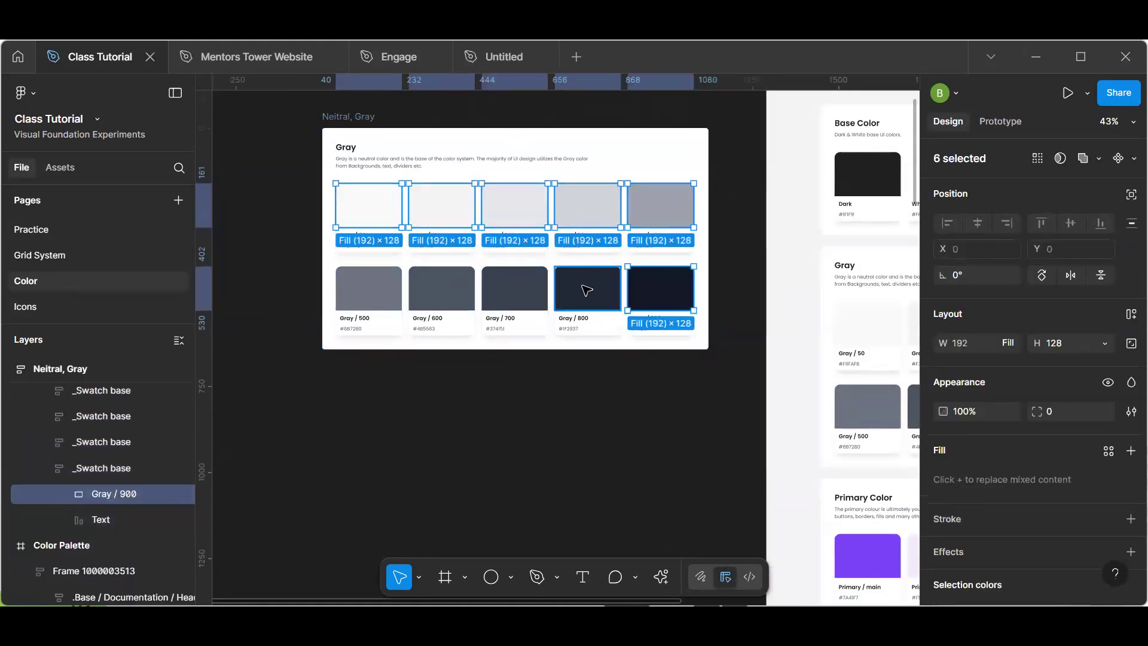
{"action": "left_click", "coordinate": [585, 290], "text": "ctrl+shift"}
{"action": "left_click", "coordinate": [524, 298], "text": "ctrl+shift"}
{"action": "left_click", "coordinate": [442, 290], "text": "ctrl+shift"}
{"action": "left_click", "coordinate": [371, 292], "text": "ctrl+shift"}
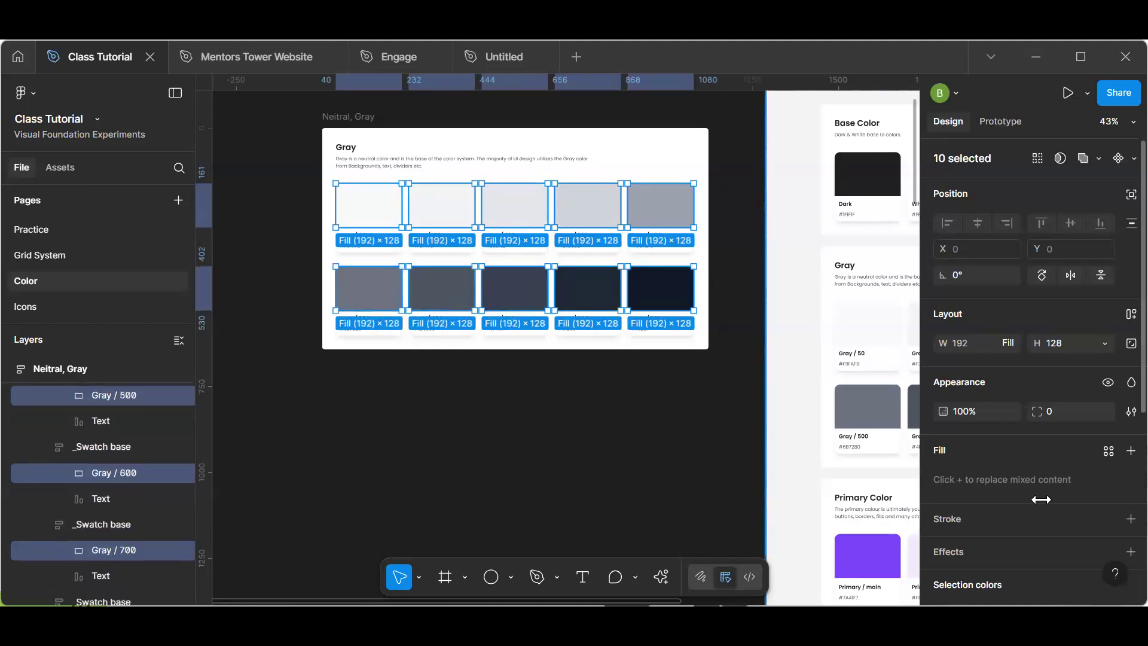
{"action": "left_click", "coordinate": [1131, 451]}
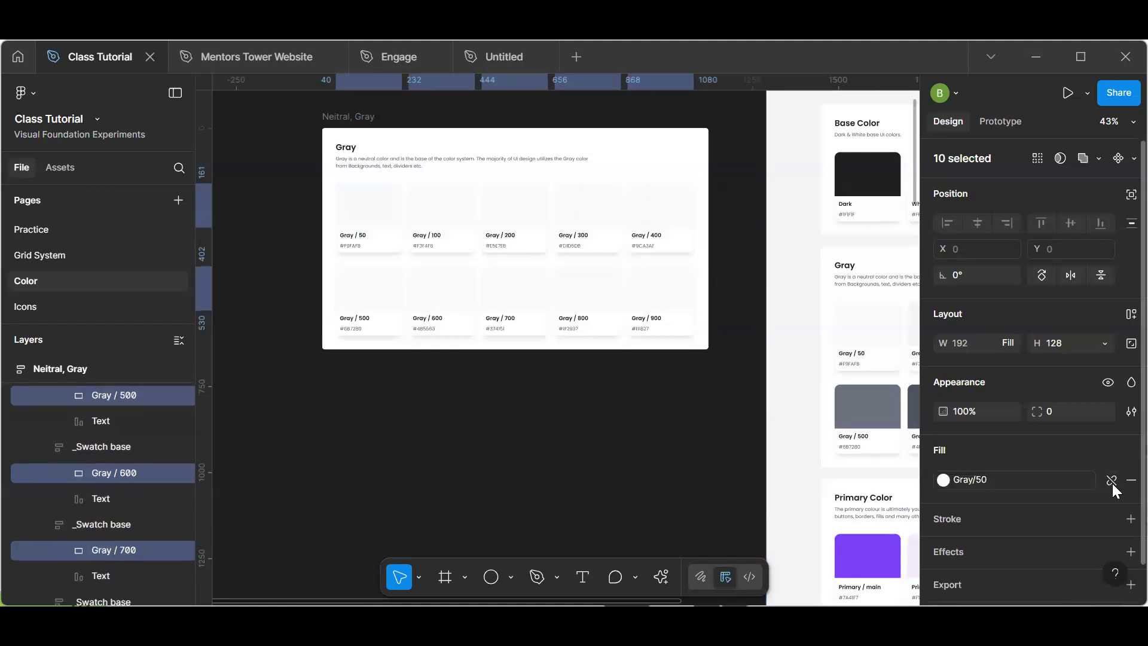
{"action": "left_click", "coordinate": [1112, 483]}
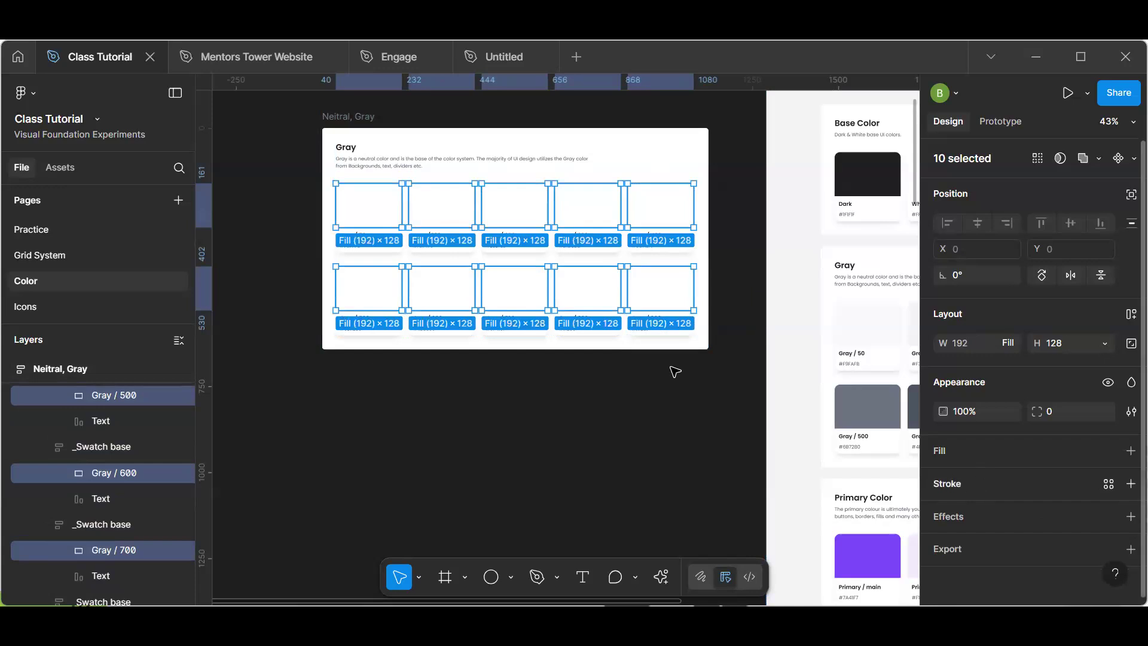
- Give the Gray / 50 rectangle in the copied section a custom solid green fill, about 19BA11
{"action": "left_click", "coordinate": [364, 209]}
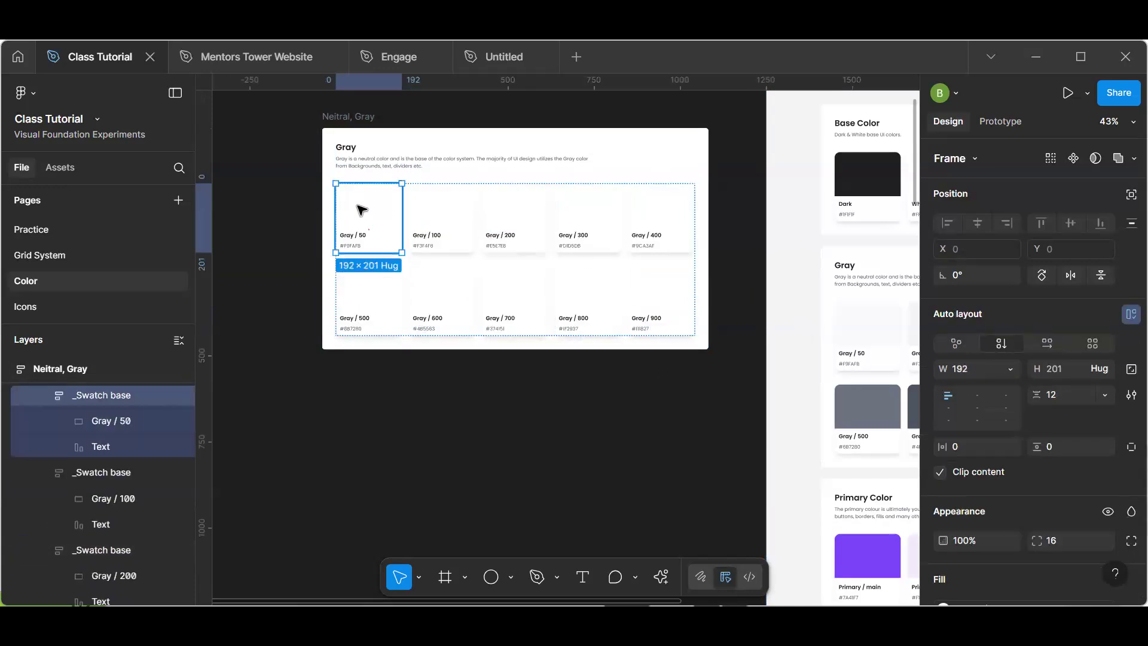
{"action": "left_click", "coordinate": [113, 418]}
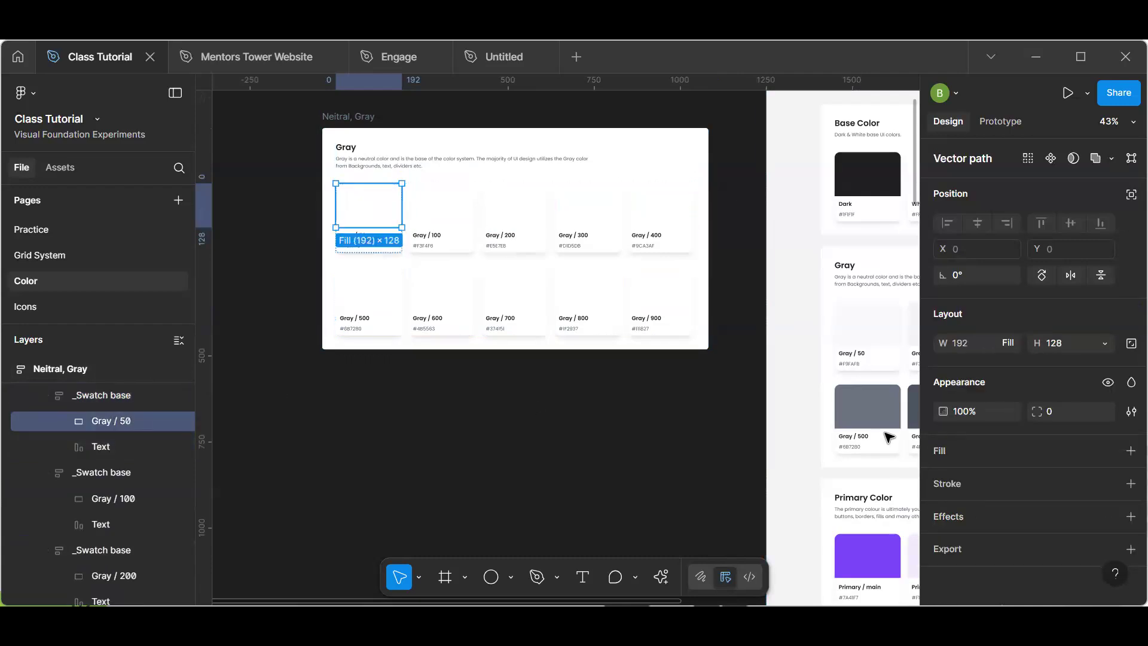
{"action": "left_click", "coordinate": [1108, 450]}
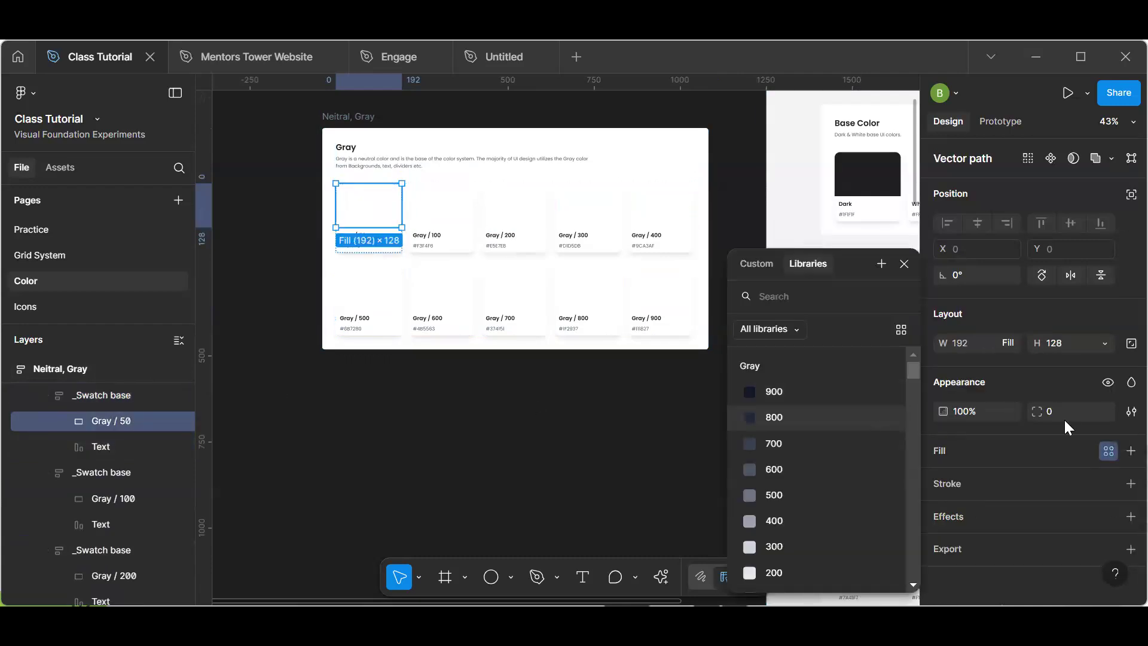
{"action": "left_click", "coordinate": [1022, 459]}
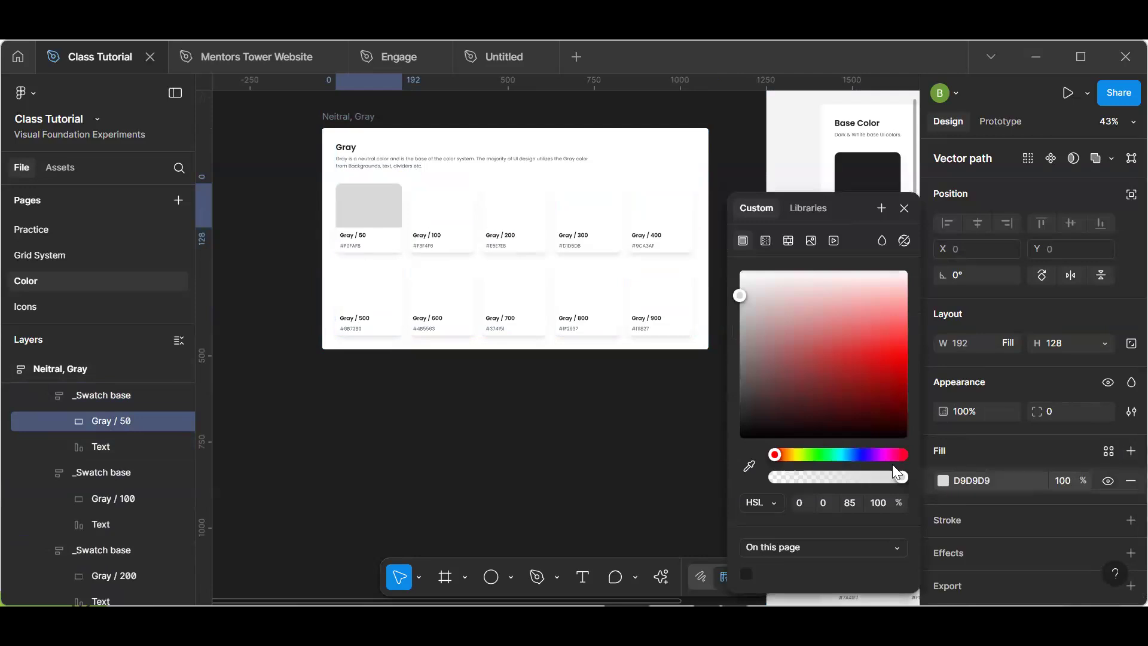
{"action": "left_click", "coordinate": [821, 454]}
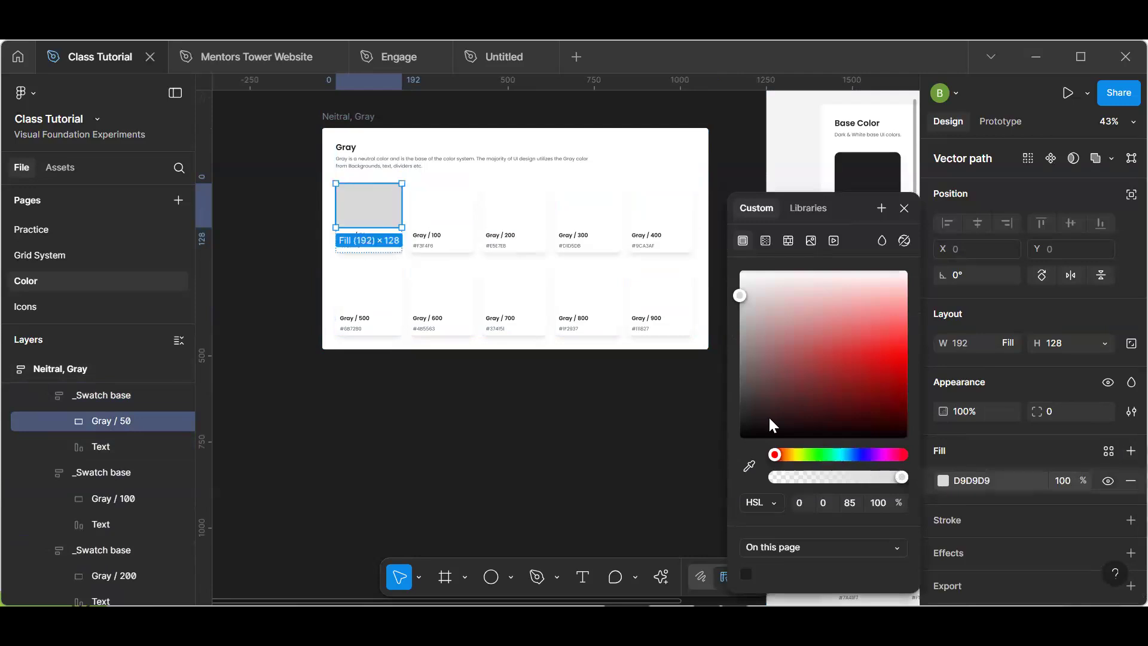
{"action": "left_click_drag", "start_coordinate": [826, 457], "coordinate": [815, 456]}
{"action": "left_click", "coordinate": [814, 457]}
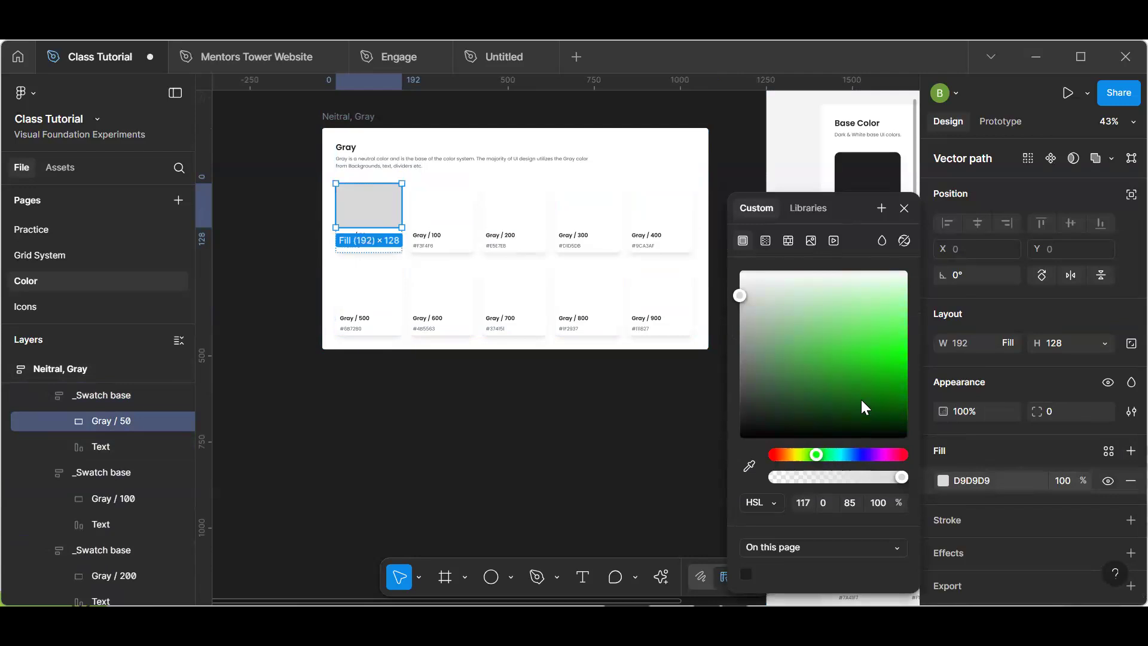
{"action": "left_click", "coordinate": [880, 371]}
{"action": "left_click", "coordinate": [511, 459]}
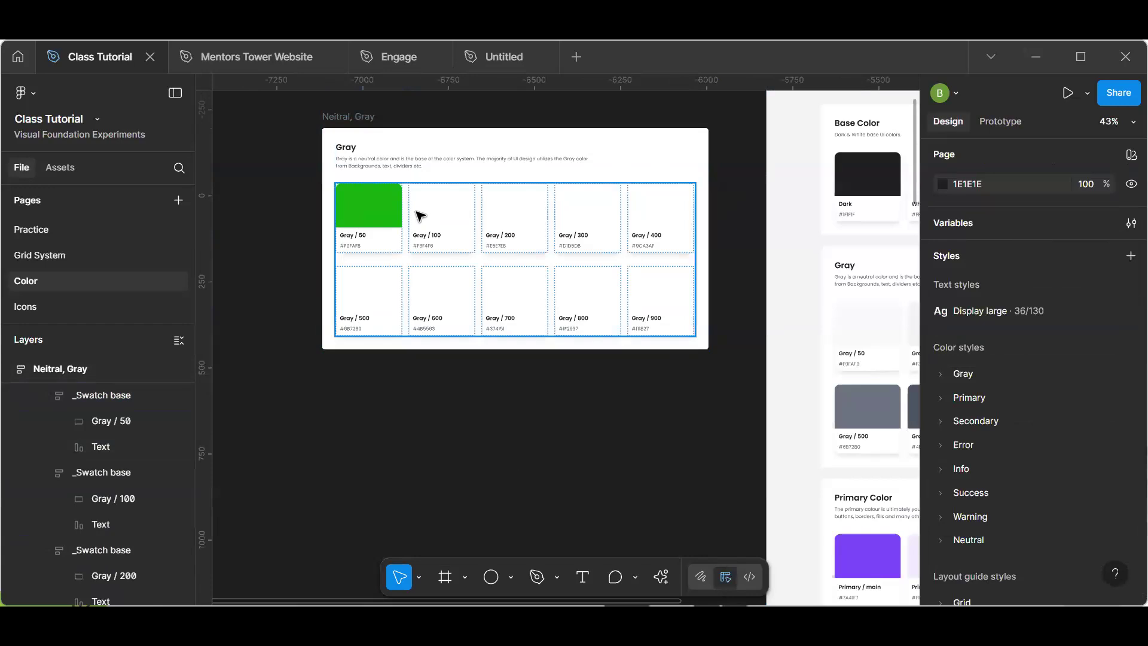
- Select the Gray / 100 rectangle in the copied section and try to select all matching layers on the page
{"action": "left_click", "coordinate": [450, 205]}
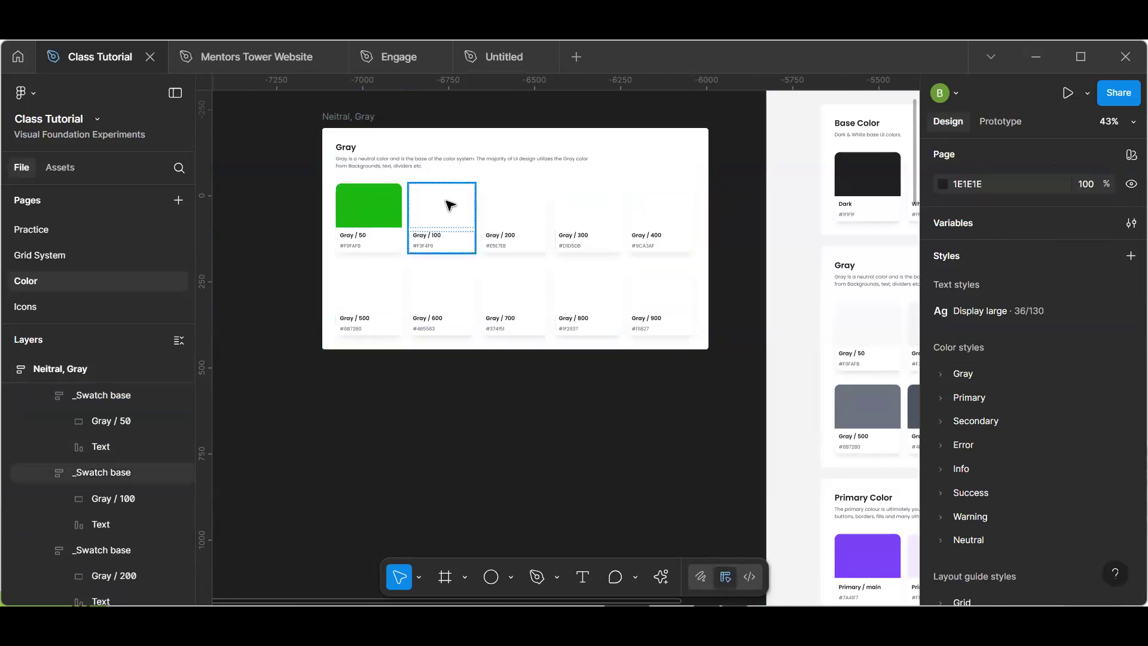
{"action": "left_click", "coordinate": [450, 205]}
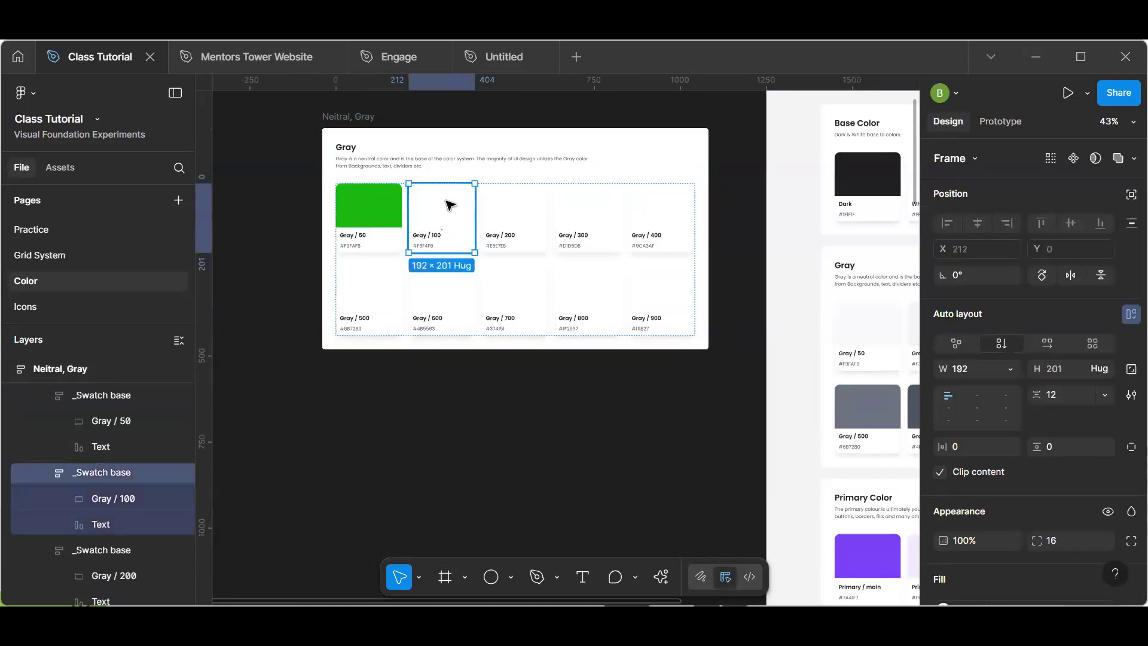
{"action": "left_click", "coordinate": [139, 500]}
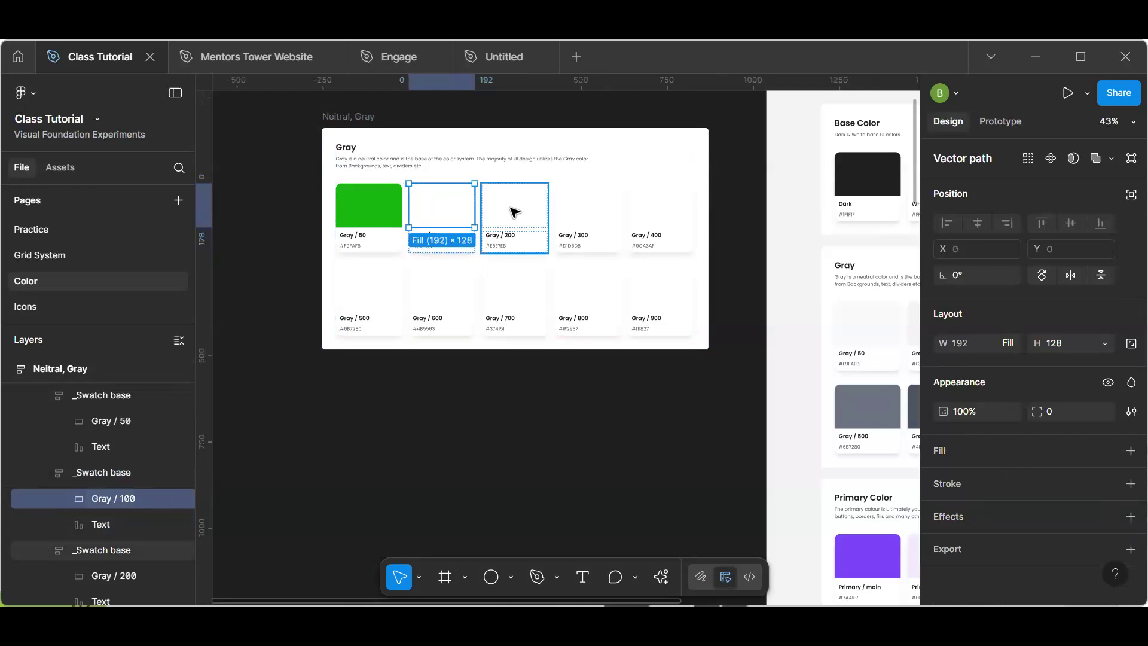
{"action": "key", "text": "Tab"}
{"action": "key", "text": "shift+Tab"}
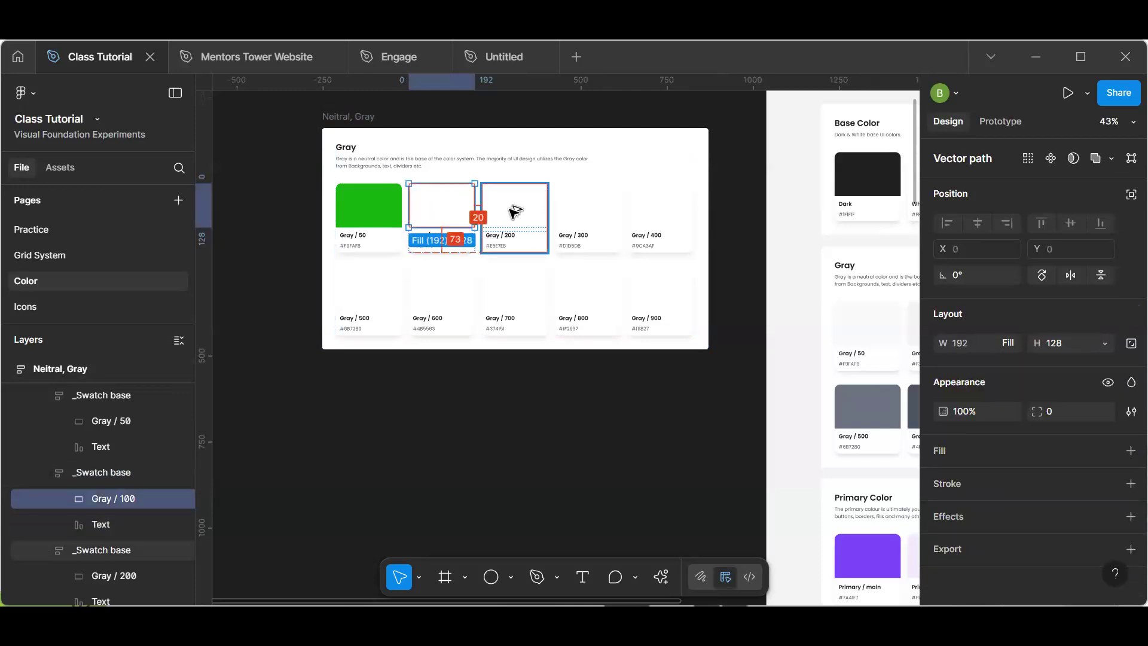
{"action": "key", "text": "ctrl+alt+a"}
{"action": "left_click", "coordinate": [514, 213]}
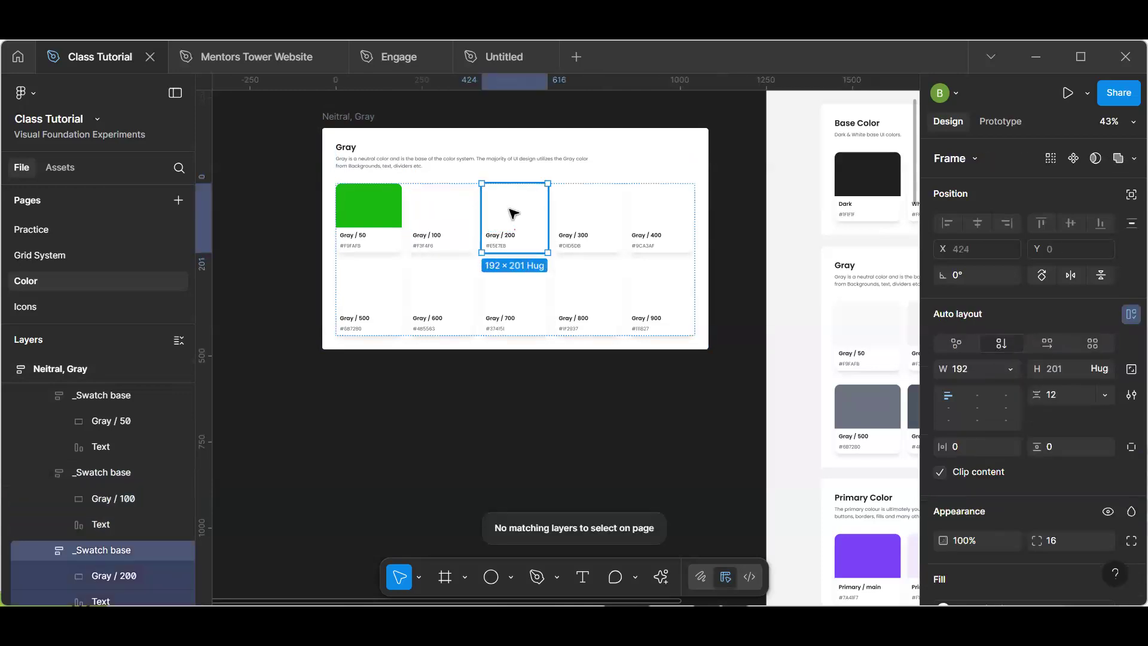
- Try to add the Gray / 200 rectangle to a selection with the Gray / 100 rectangle
{"action": "double_click", "coordinate": [462, 211]}
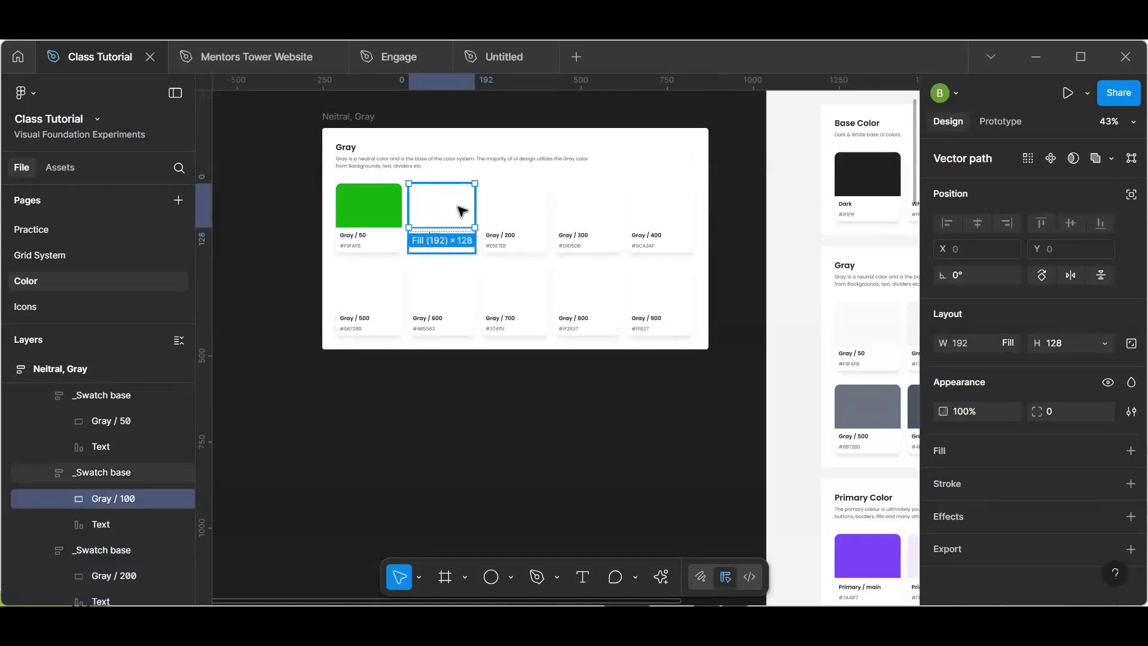
{"action": "left_click", "coordinate": [523, 200]}
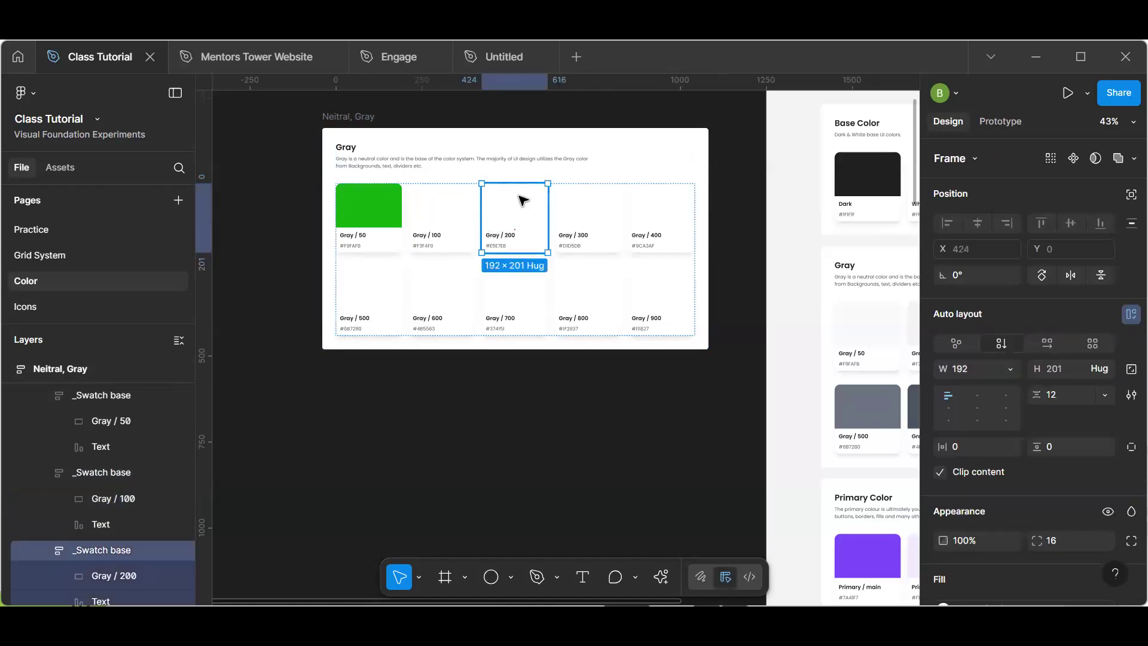
{"action": "left_click", "coordinate": [457, 205]}
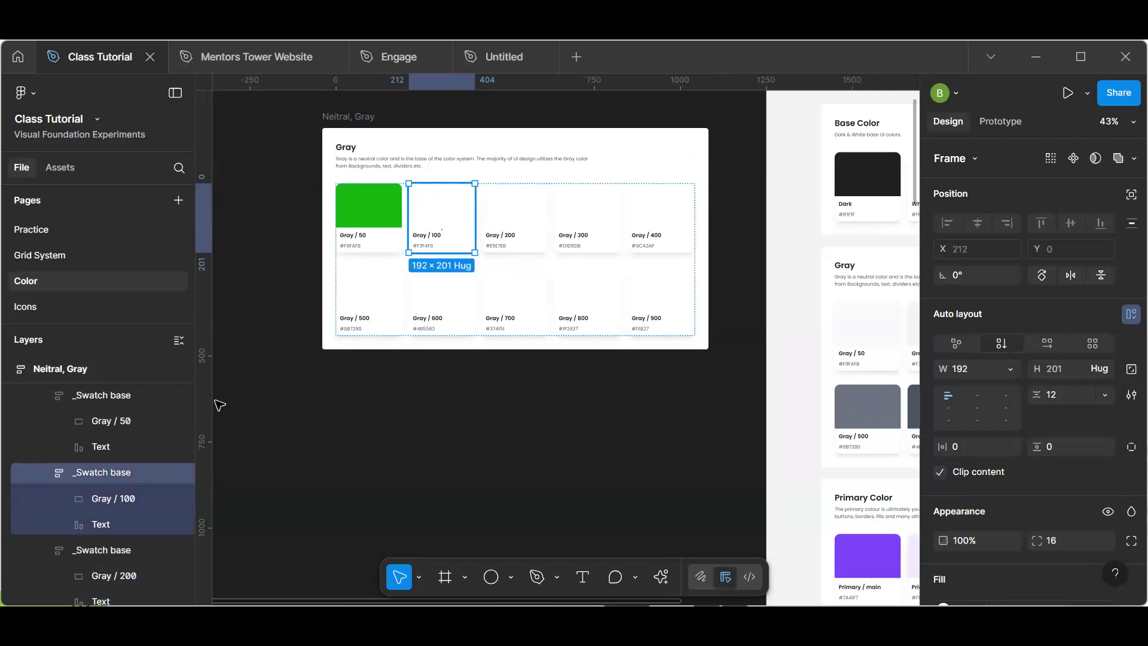
{"action": "left_click", "coordinate": [128, 498]}
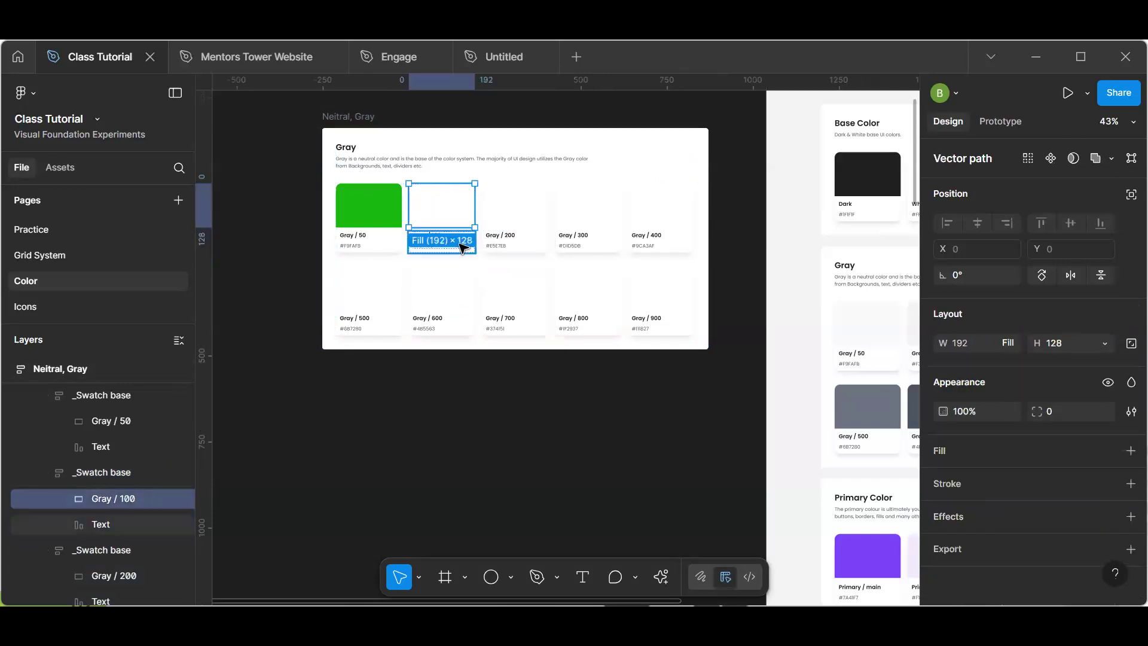
{"action": "left_click", "coordinate": [518, 214], "text": "shift"}
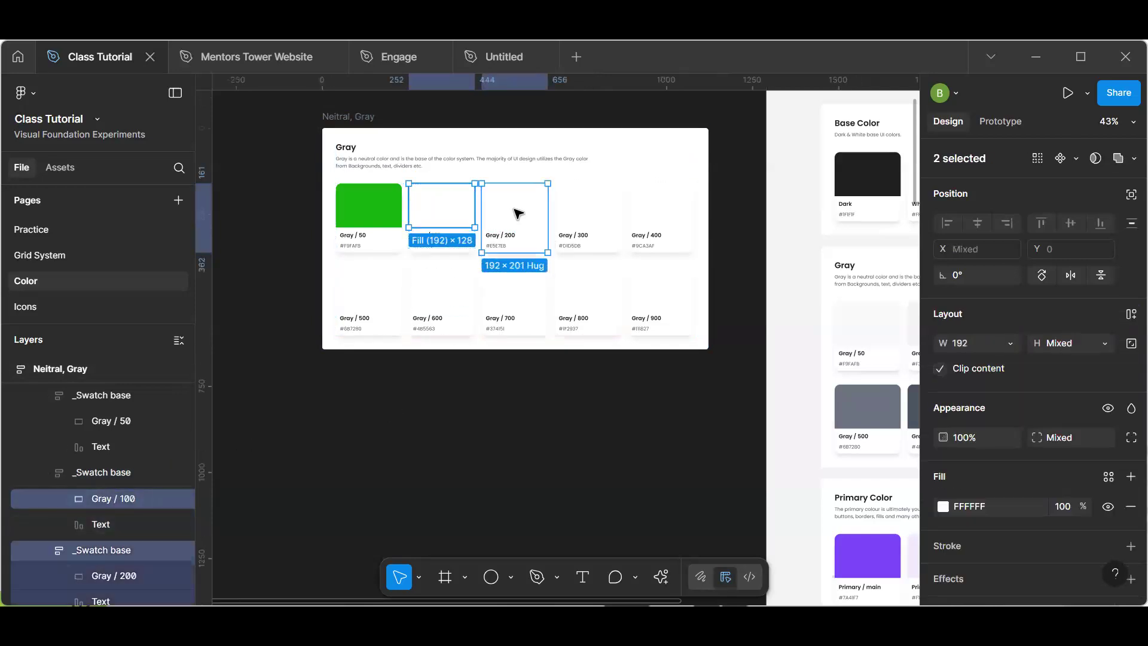
{"action": "left_click", "coordinate": [517, 213], "text": "shift"}
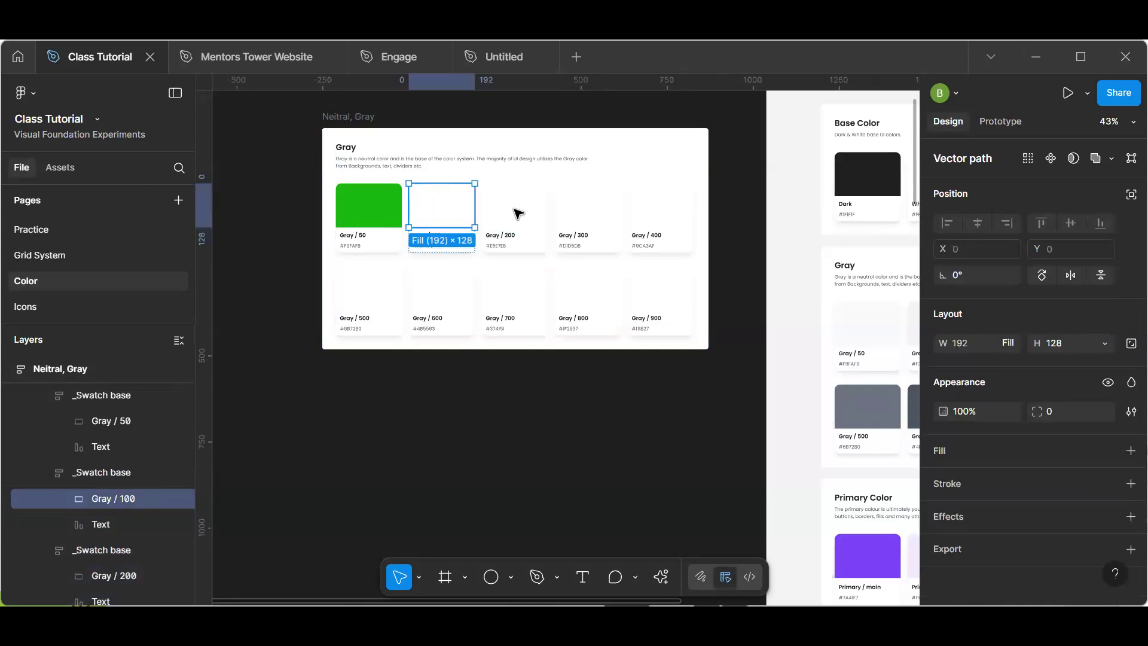
- Try to select only the Gray / 50 and Gray / 100 rectangles together
{"action": "scroll", "coordinate": [504, 215], "scroll_direction": "up", "scroll_amount": 5}
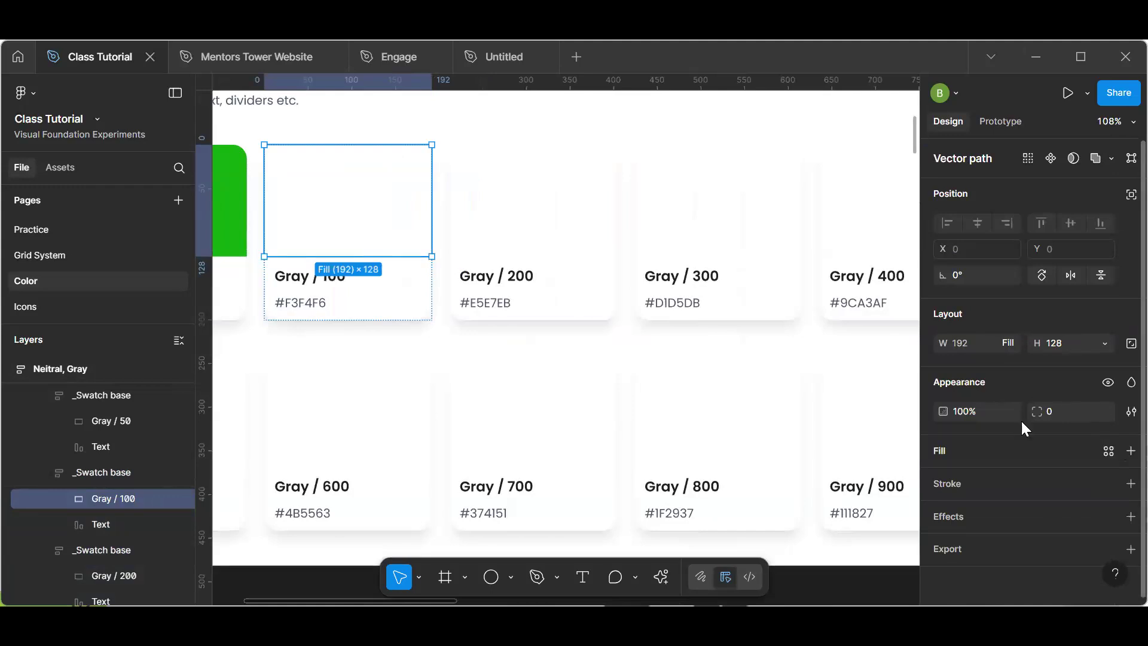
{"action": "left_click", "coordinate": [233, 220]}
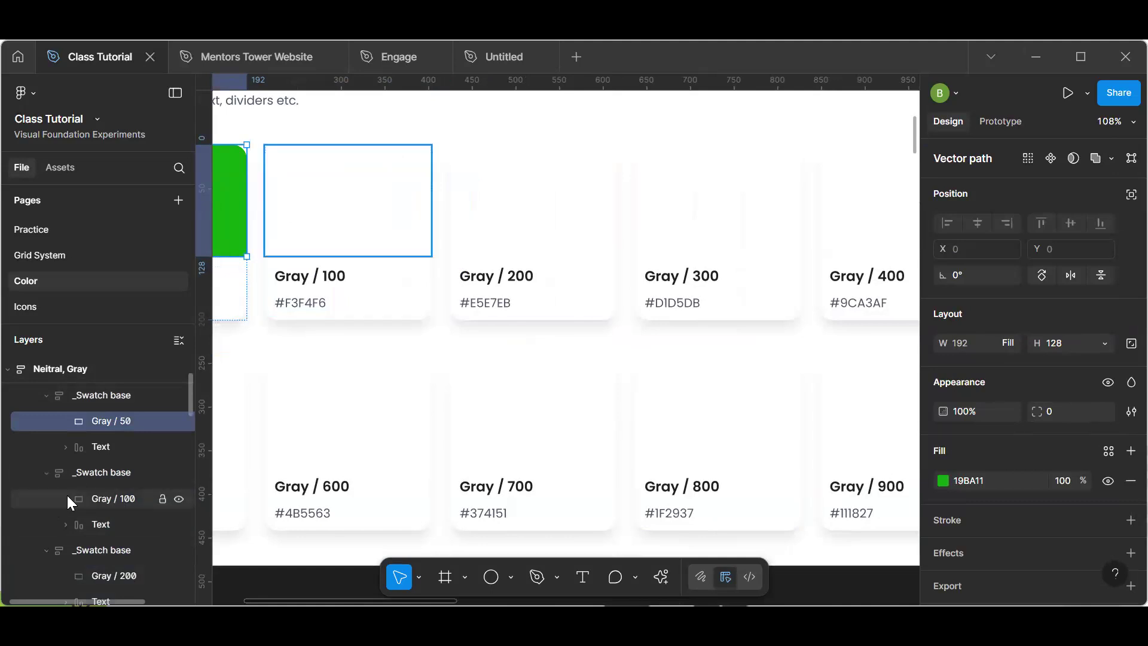
{"action": "left_click", "coordinate": [66, 500], "text": "shift"}
{"action": "scroll", "coordinate": [66, 501], "scroll_direction": "down", "scroll_amount": 2}
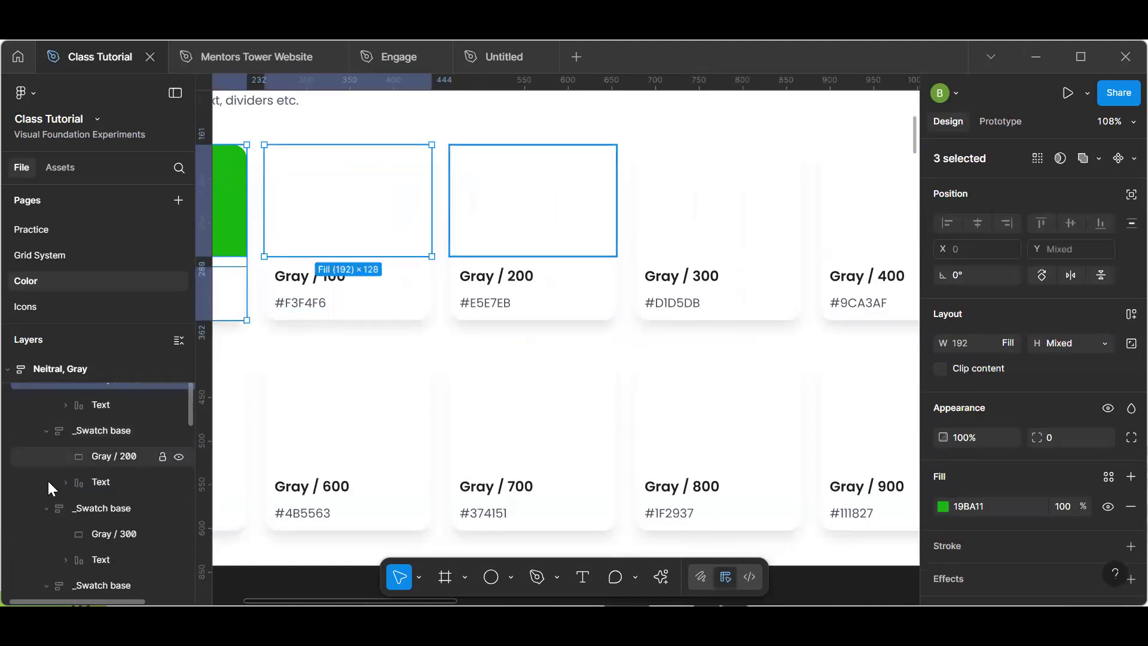
- Try to select only the Gray / 200, Gray / 300 and Gray / 400 rectangles together in the copied section
{"action": "left_click", "coordinate": [41, 457]}
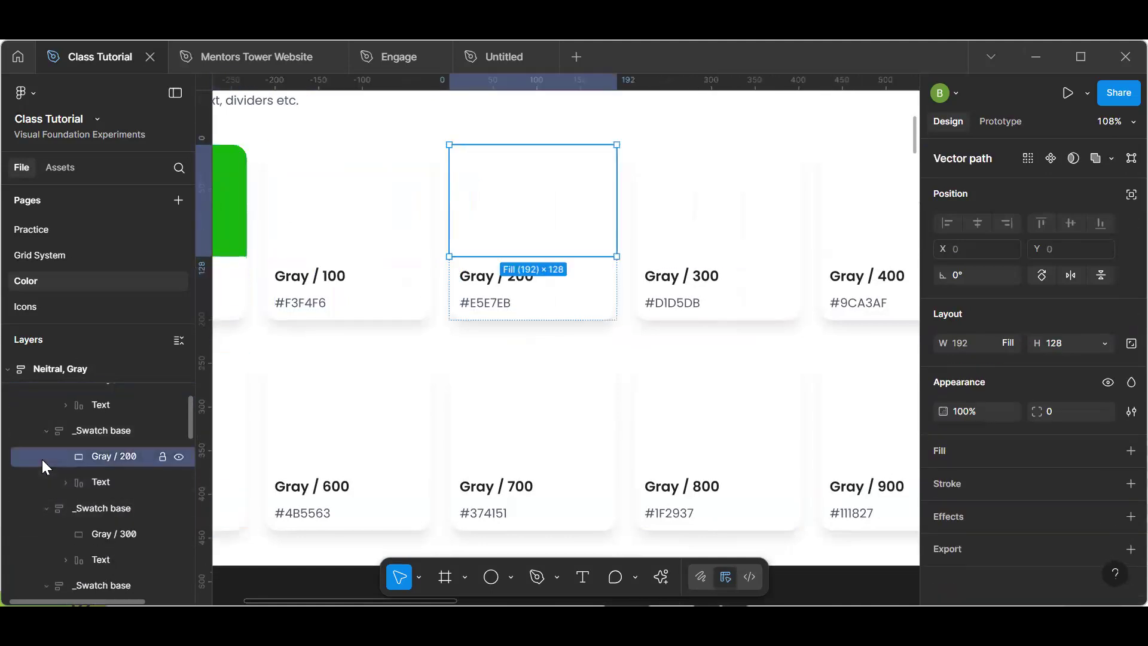
{"action": "left_click", "coordinate": [42, 536], "text": "shift"}
{"action": "scroll", "coordinate": [41, 537], "scroll_direction": "down", "scroll_amount": 1}
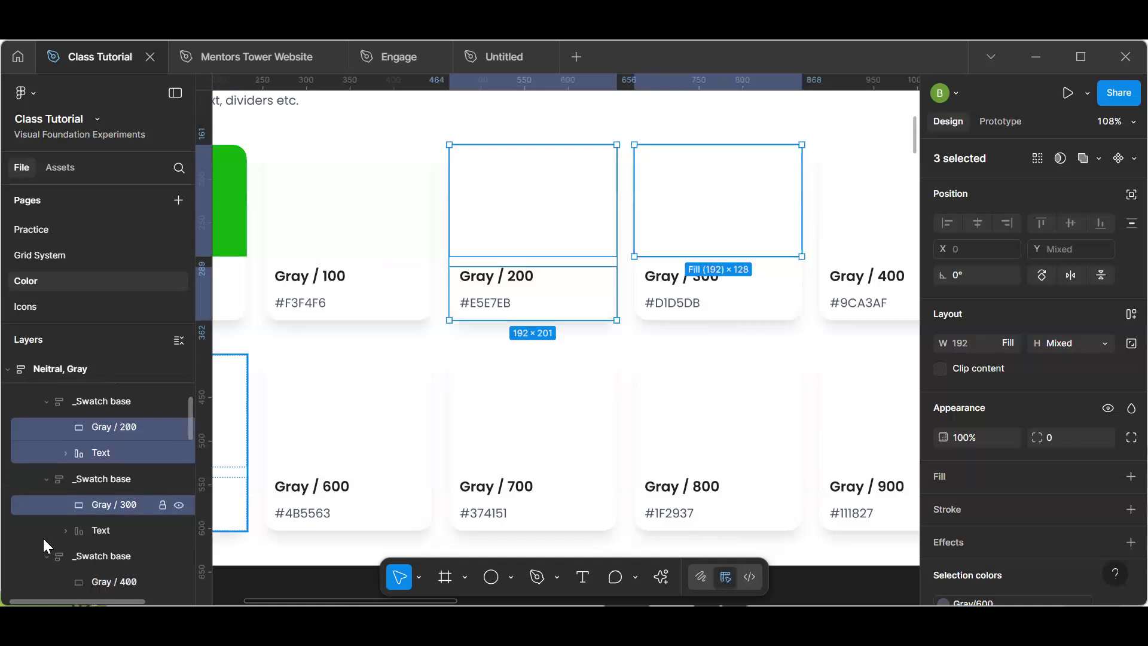
{"action": "left_click", "coordinate": [478, 310], "text": "shift"}
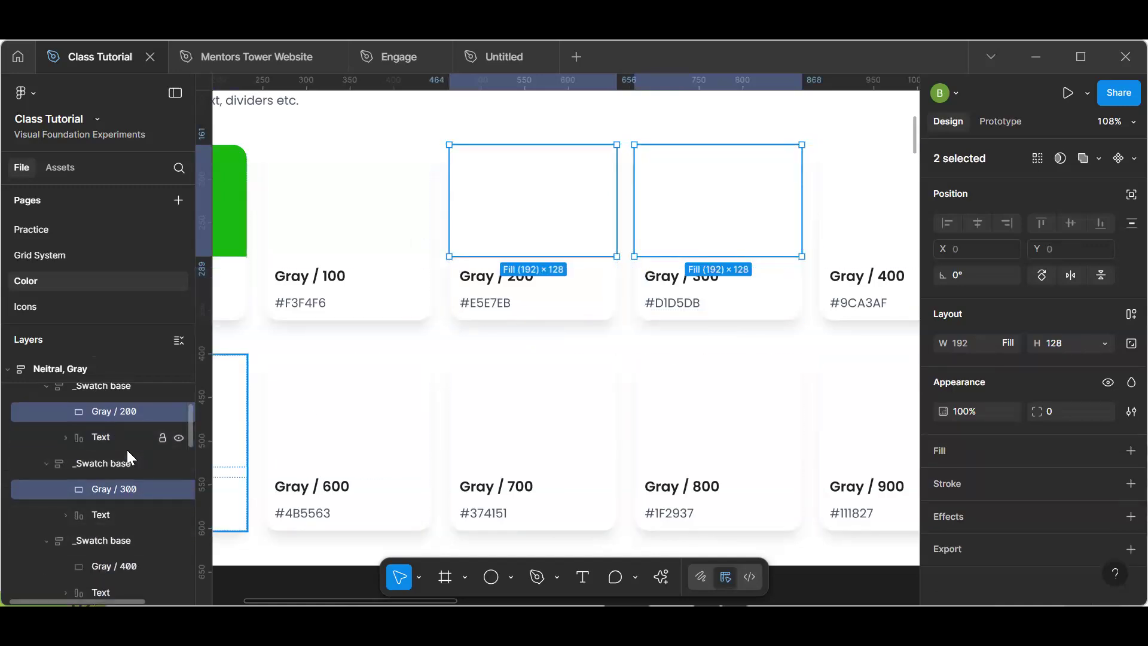
{"action": "left_click", "coordinate": [56, 562], "text": "shift"}
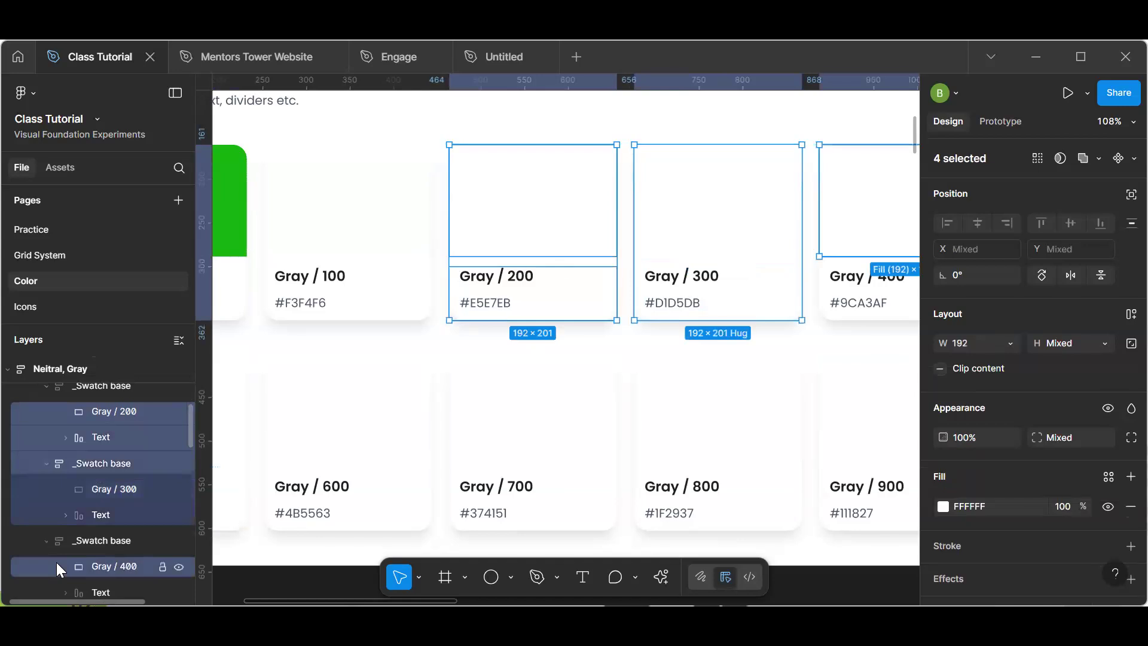
{"action": "left_click", "coordinate": [56, 562]}
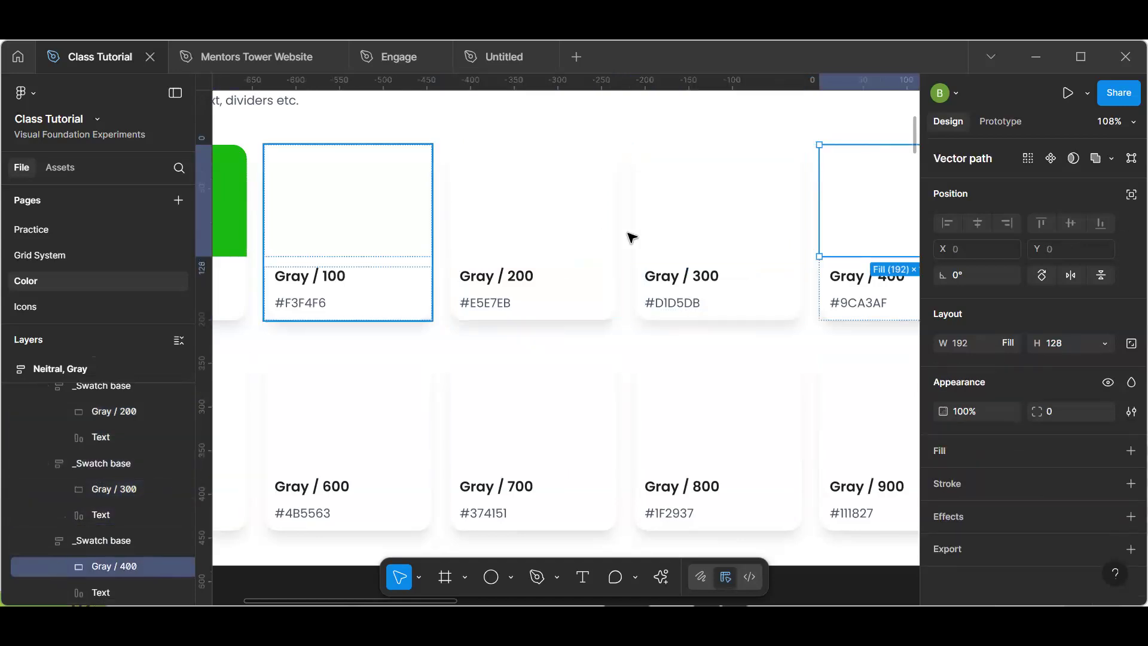
- Select the Gray / 200, 300, 400, 500 and 600 rectangles together in the copied section
{"action": "left_click", "coordinate": [47, 489], "text": "shift"}
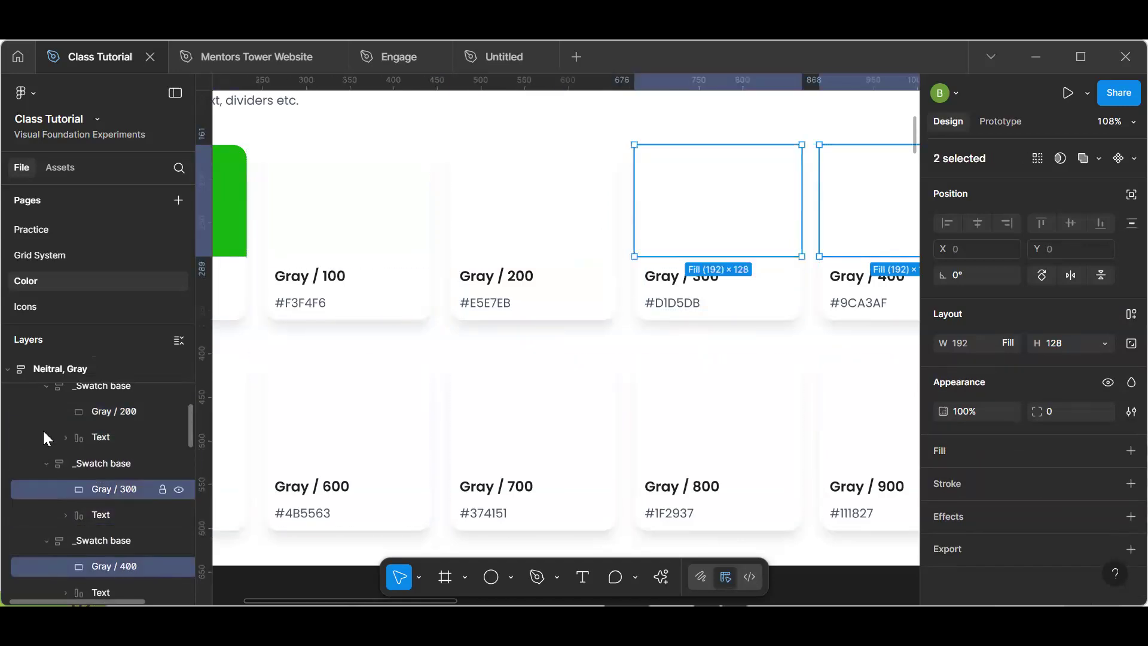
{"action": "left_click", "coordinate": [33, 410], "text": "shift"}
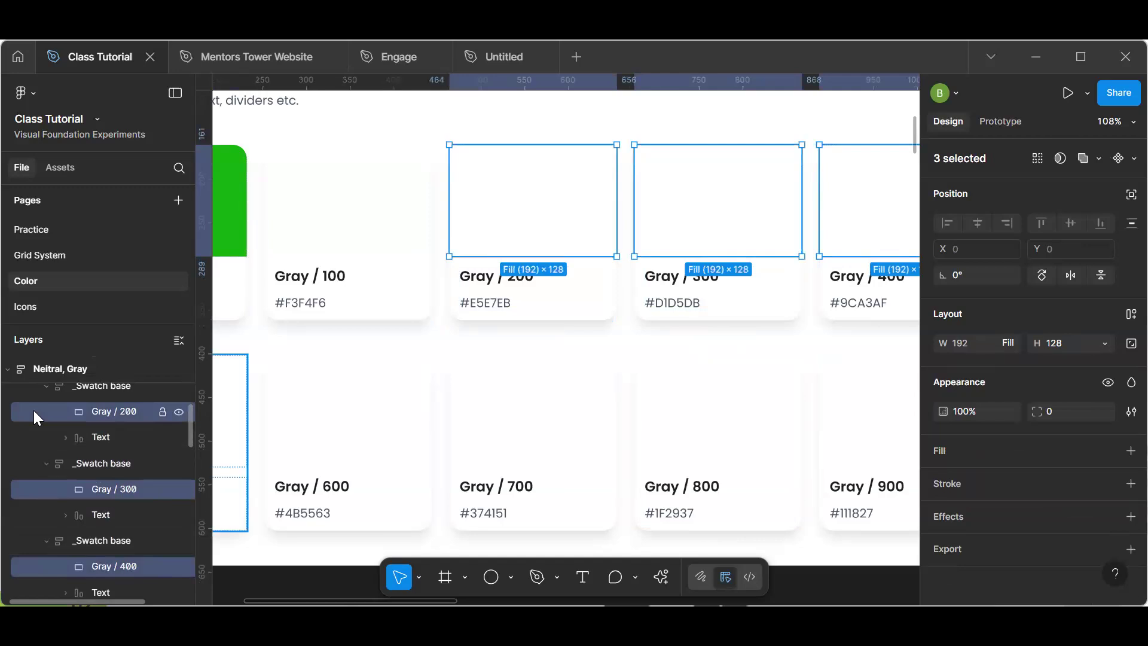
{"action": "scroll", "coordinate": [33, 409], "scroll_direction": "down", "scroll_amount": 3}
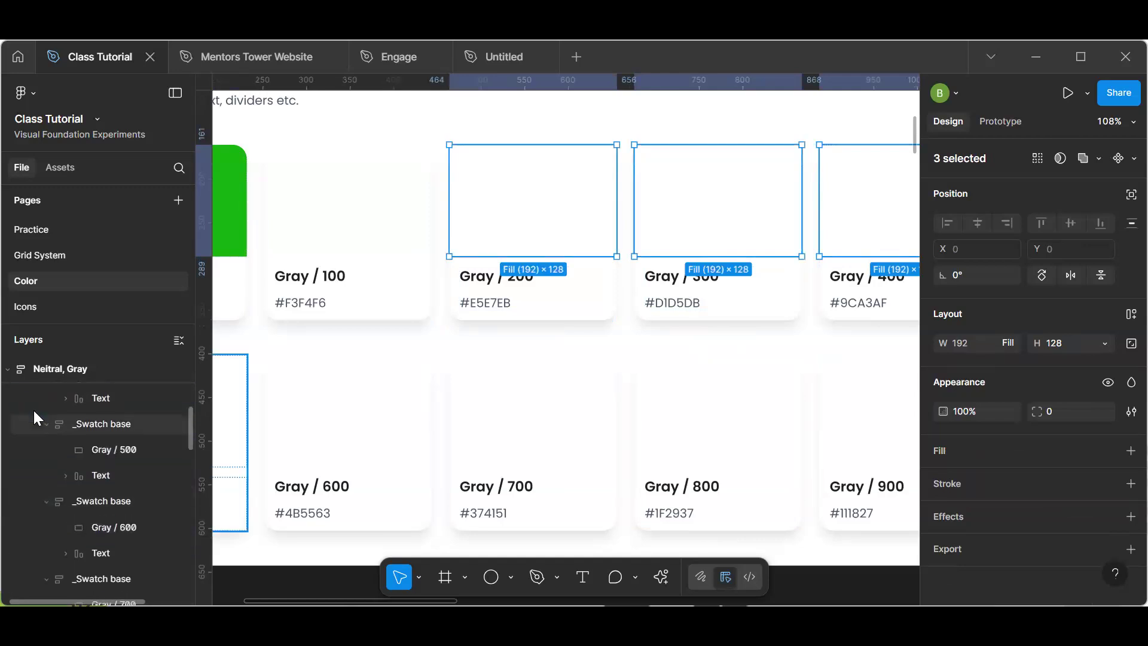
{"action": "left_click", "coordinate": [23, 454], "text": "shift"}
{"action": "left_click", "coordinate": [40, 525], "text": "shift"}
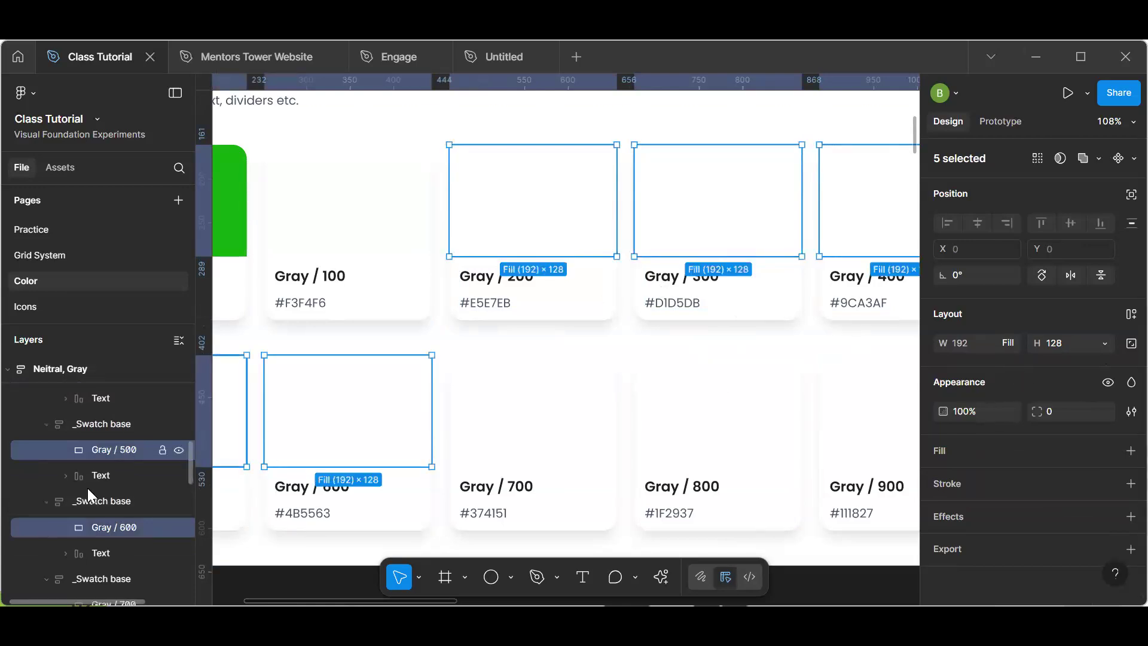
- Copy the hex value 19BA11 from the Gray / 50 rectangle and apply it as a new fill on the Gray / 100 rectangle
{"action": "scroll", "coordinate": [87, 487], "scroll_direction": "up", "scroll_amount": 7}
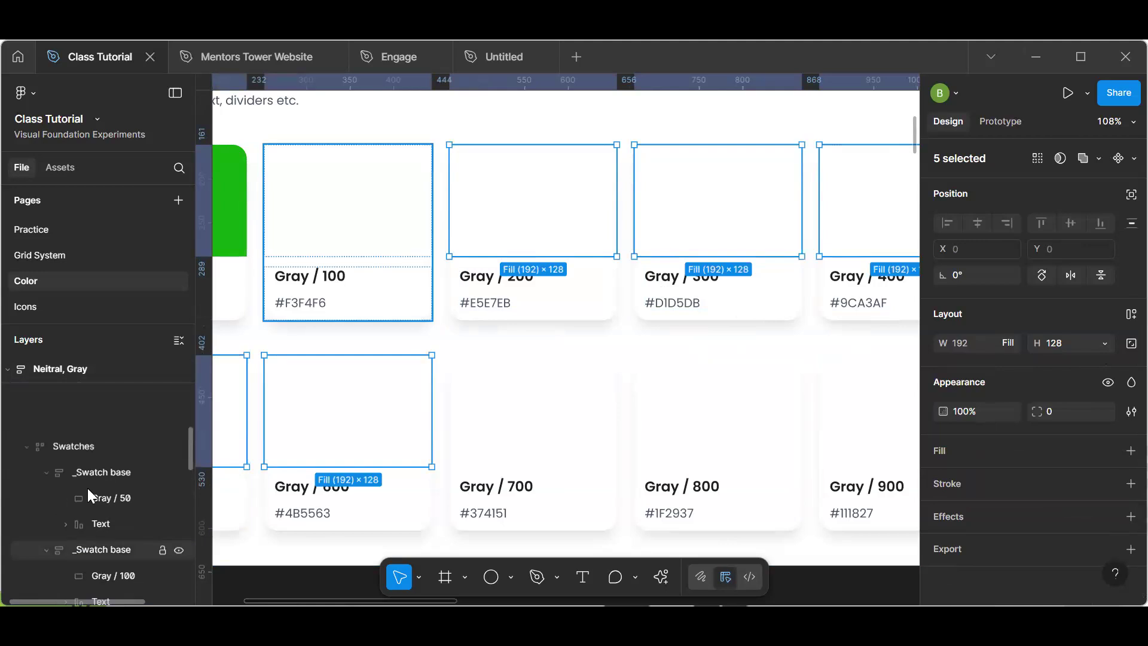
{"action": "left_click", "coordinate": [49, 497], "text": "shift"}
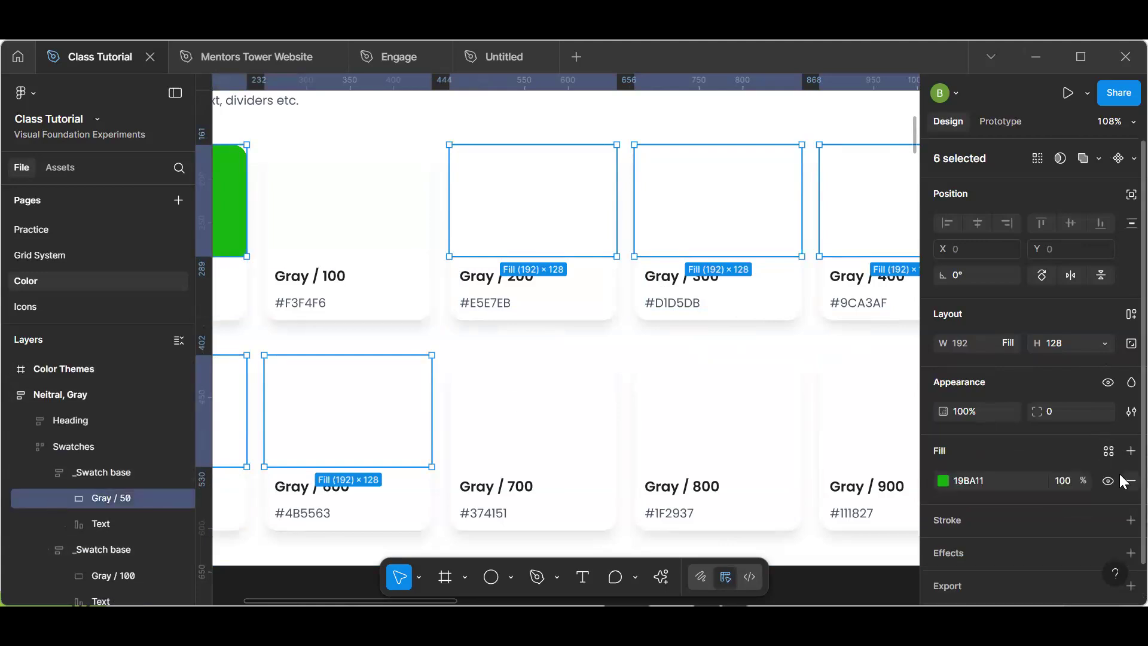
{"action": "left_click", "coordinate": [1002, 487]}
{"action": "key", "text": "ctrl+c"}
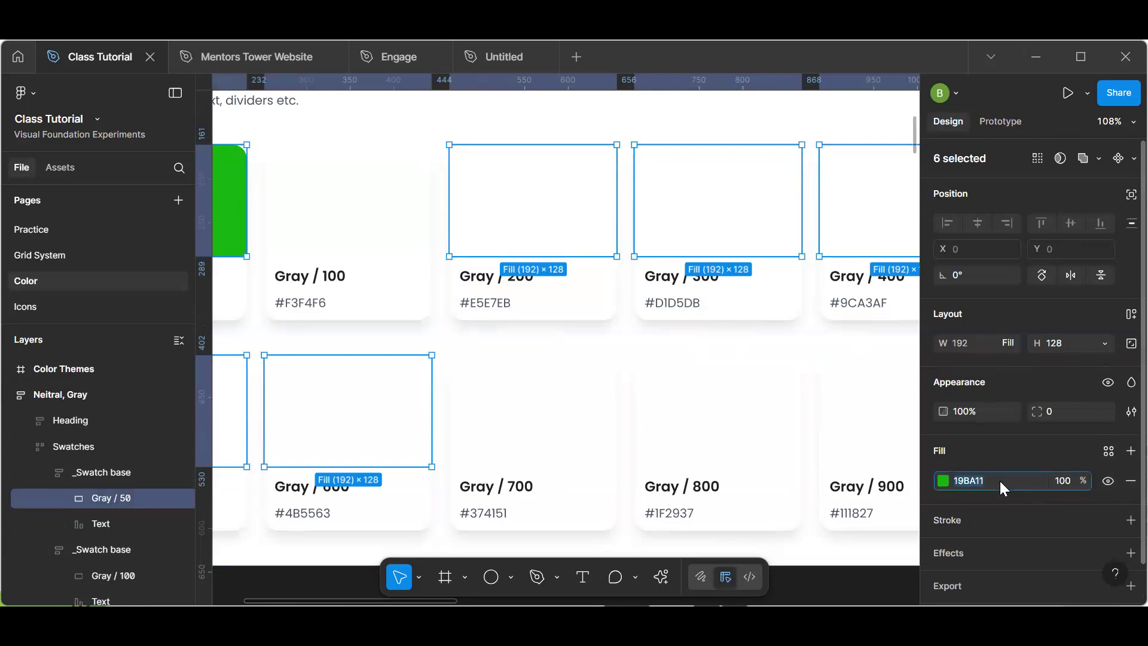
{"action": "left_click", "coordinate": [101, 499]}
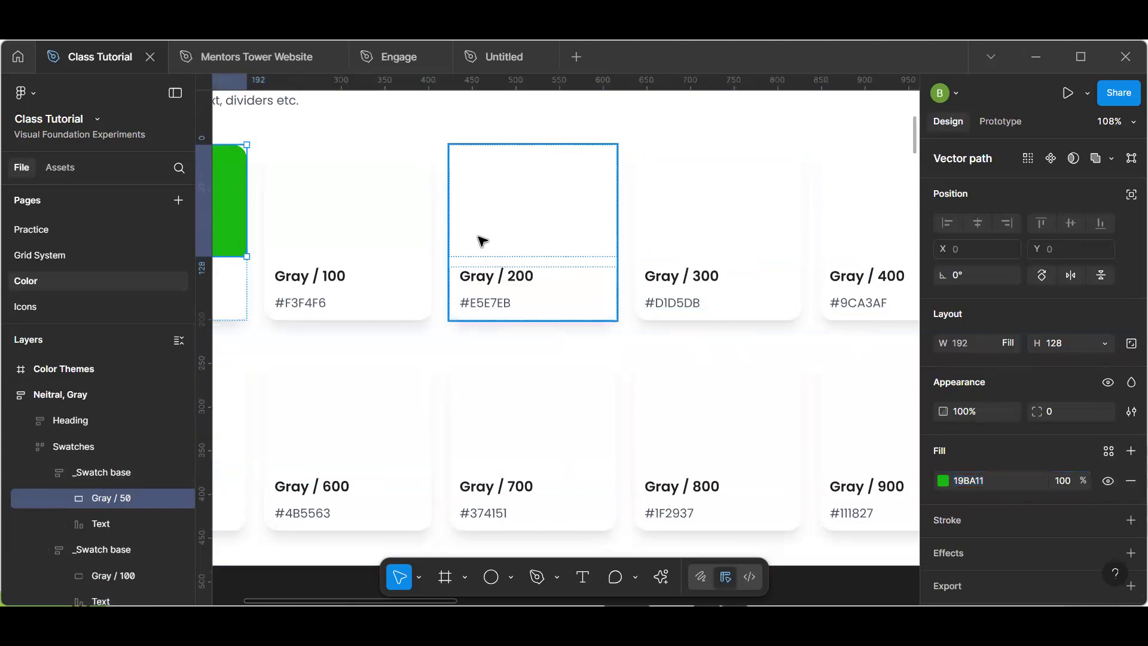
{"action": "left_click", "coordinate": [91, 574]}
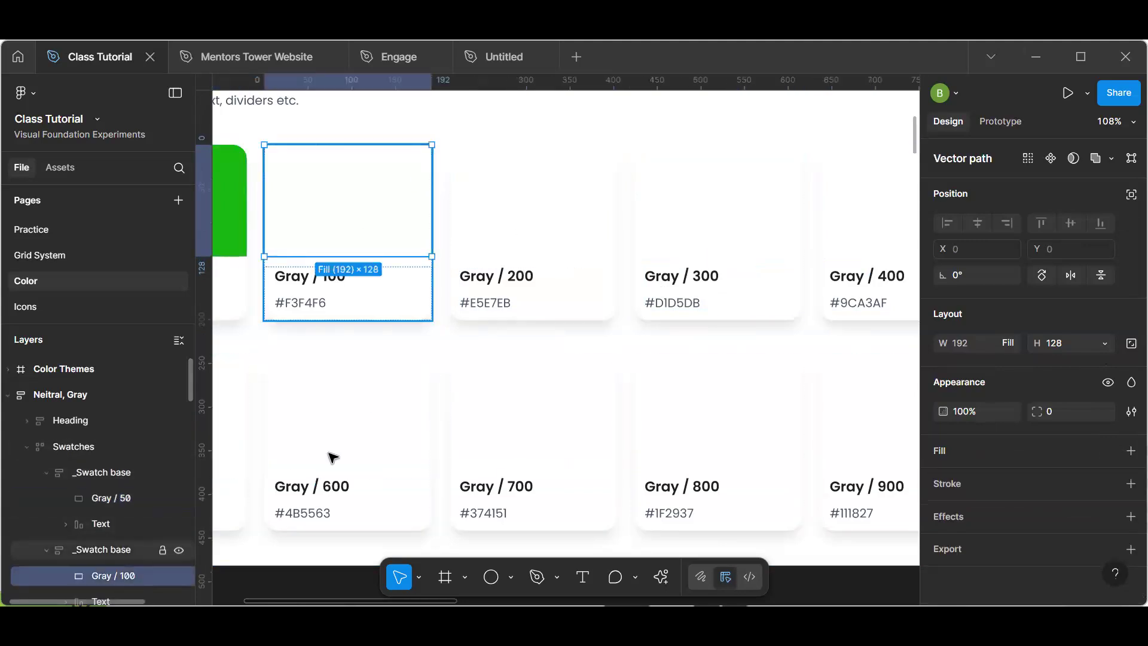
{"action": "left_click", "coordinate": [1131, 450]}
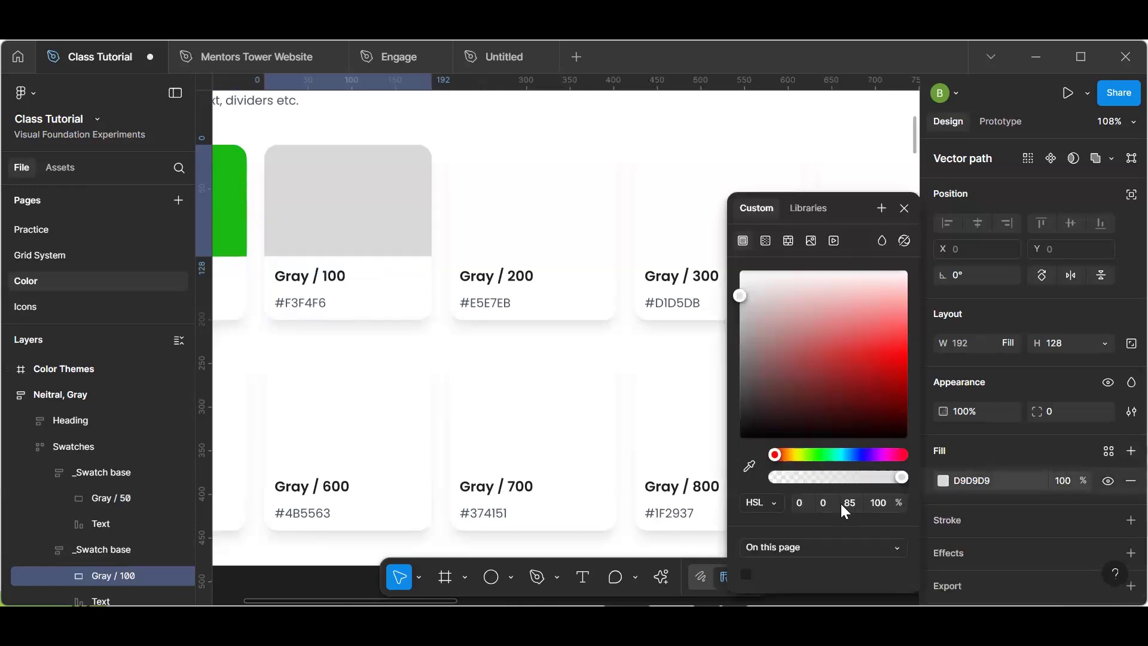
{"action": "left_click", "coordinate": [995, 480]}
{"action": "key", "text": "ctrl+v"}
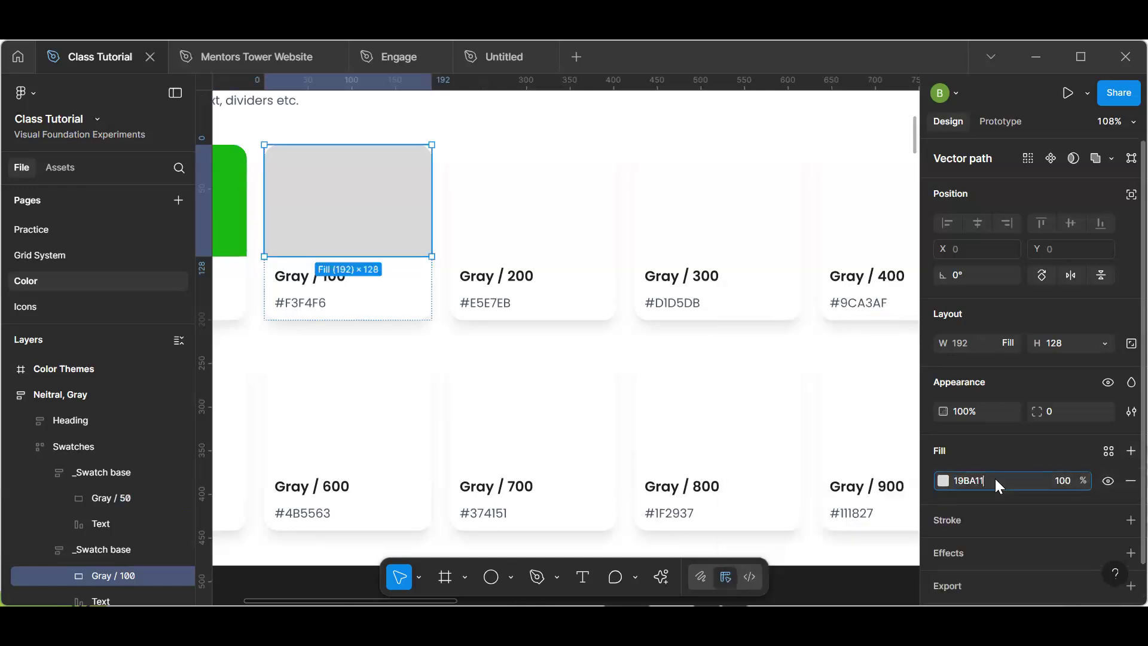
{"action": "key", "text": "Return"}
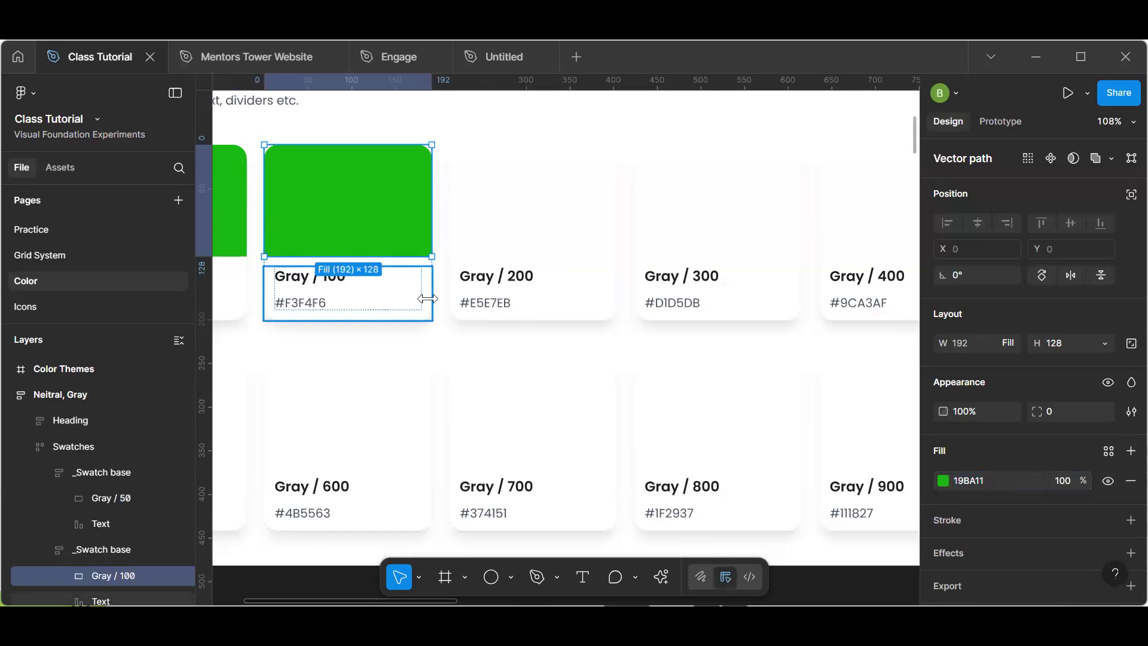
- Delete the Gray / 200 through Gray / 900 swatches from the copied section, keeping only Gray / 50 and Gray / 100
{"action": "left_click", "coordinate": [453, 291]}
{"action": "scroll", "coordinate": [448, 305], "scroll_direction": "down", "scroll_amount": 5}
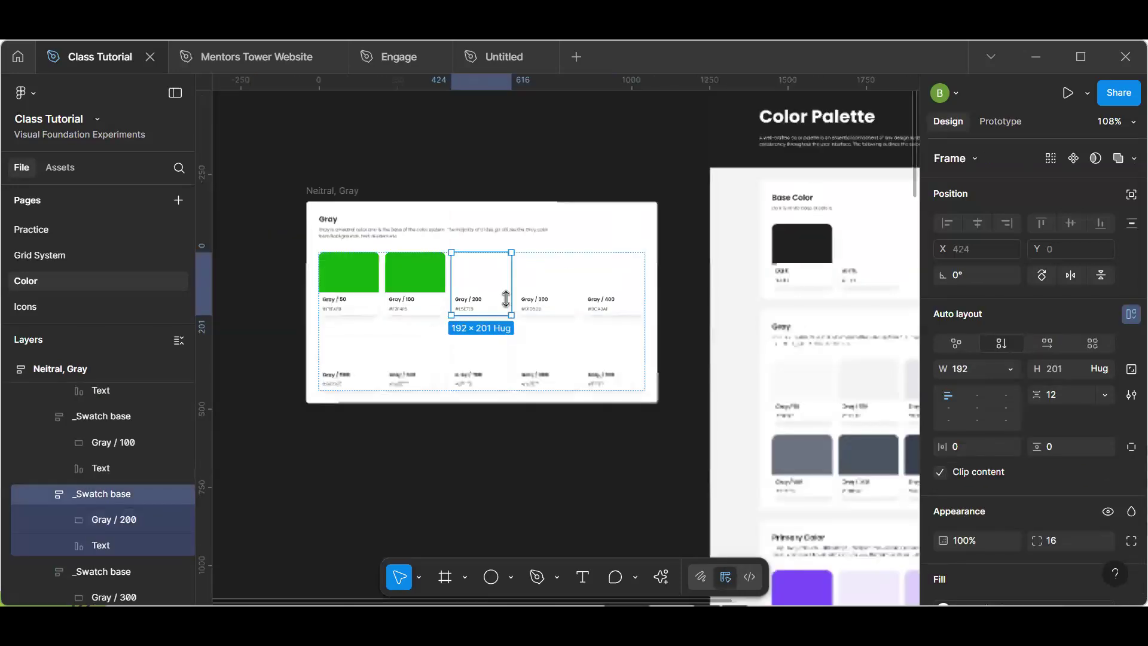
{"action": "key", "text": "ctrl+a"}
{"action": "left_click", "coordinate": [354, 295], "text": "shift"}
{"action": "key", "text": "Delete"}
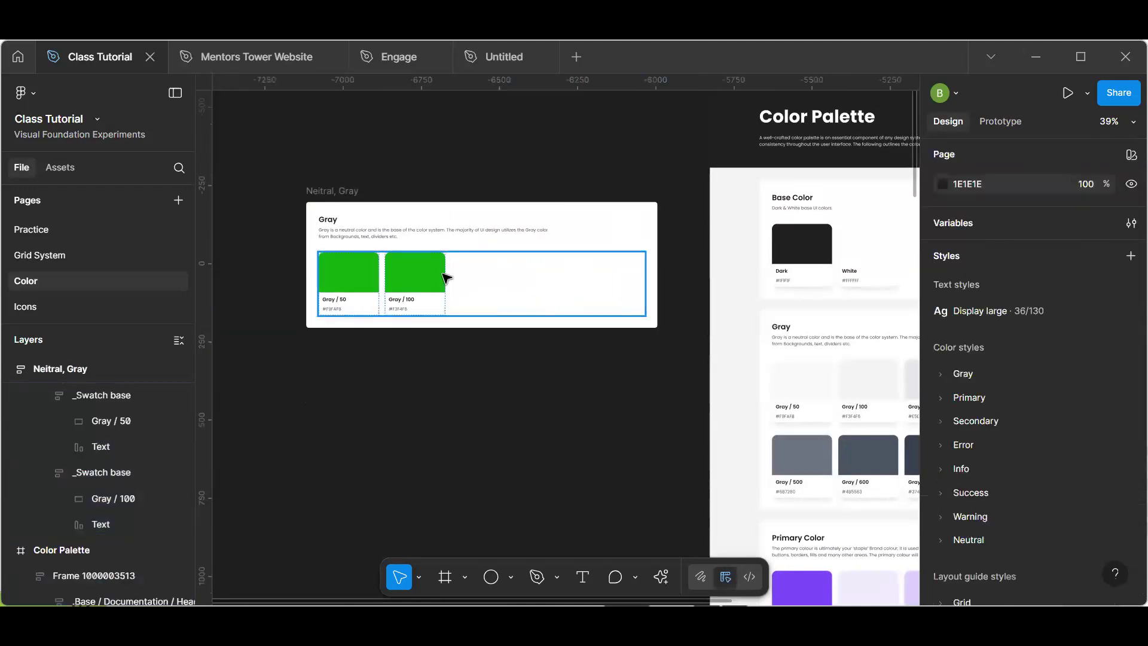
- Duplicate the whole Gray / 50 swatch three times to fill the row and dismiss the replace-content suggestion
{"action": "double_click", "coordinate": [443, 279]}
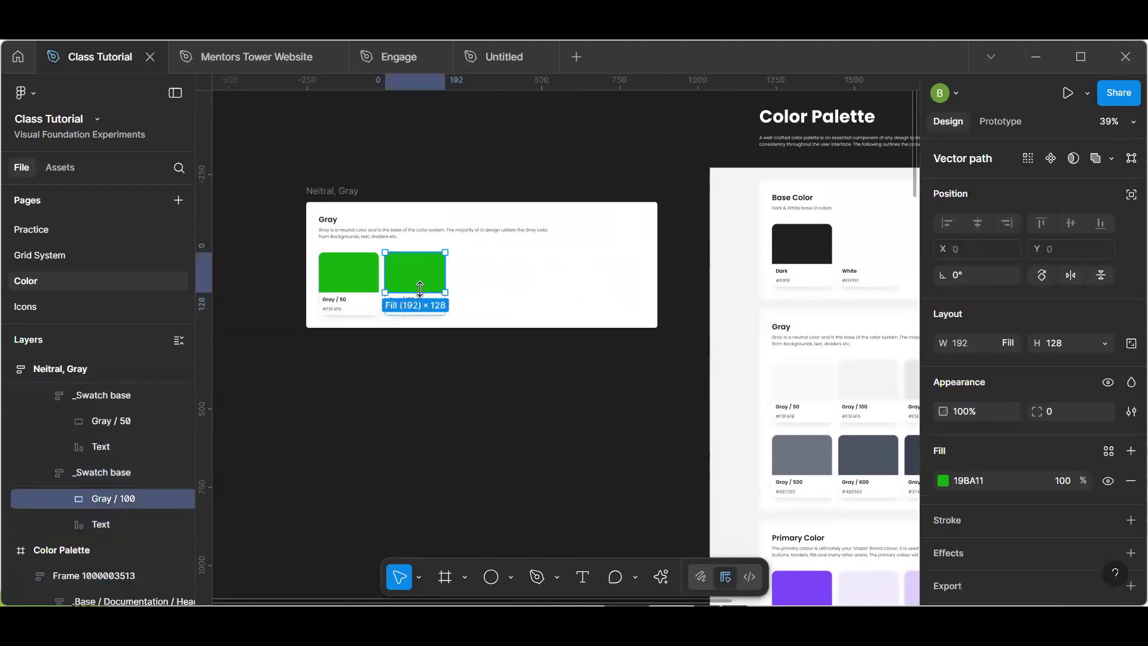
{"action": "left_click", "coordinate": [363, 310]}
{"action": "key", "text": "ctrl+d"}
{"action": "key", "text": "ctrl+d"}
{"action": "key", "text": "ctrl+d"}
{"action": "left_click", "coordinate": [436, 369]}
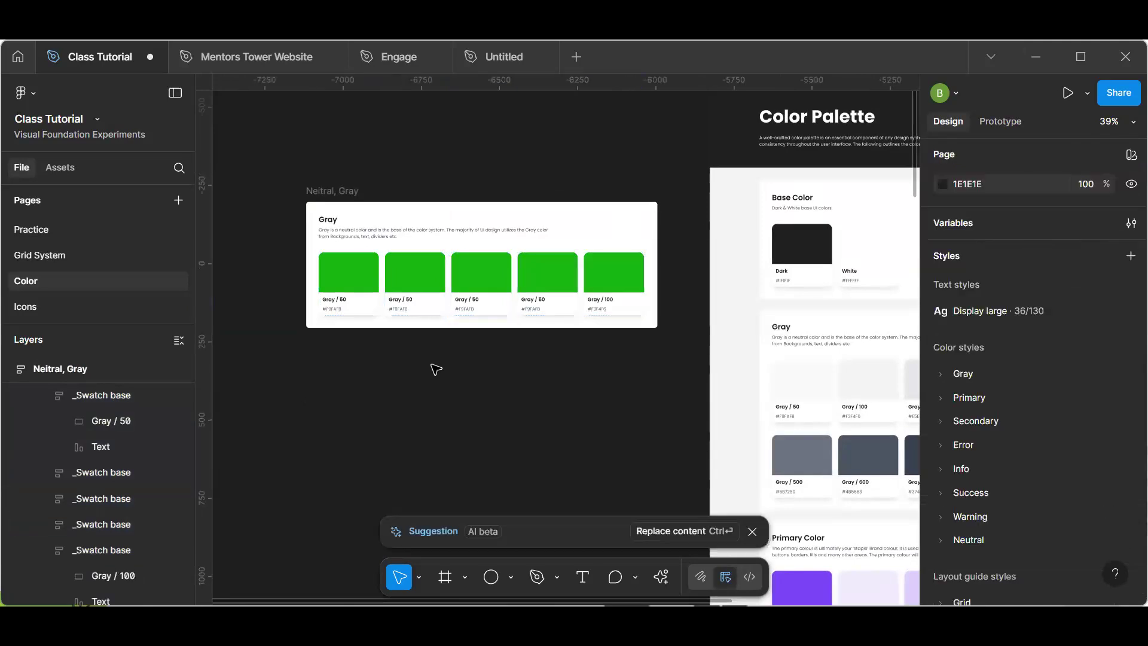
{"action": "scroll", "coordinate": [366, 349], "scroll_direction": "up", "scroll_amount": 3}
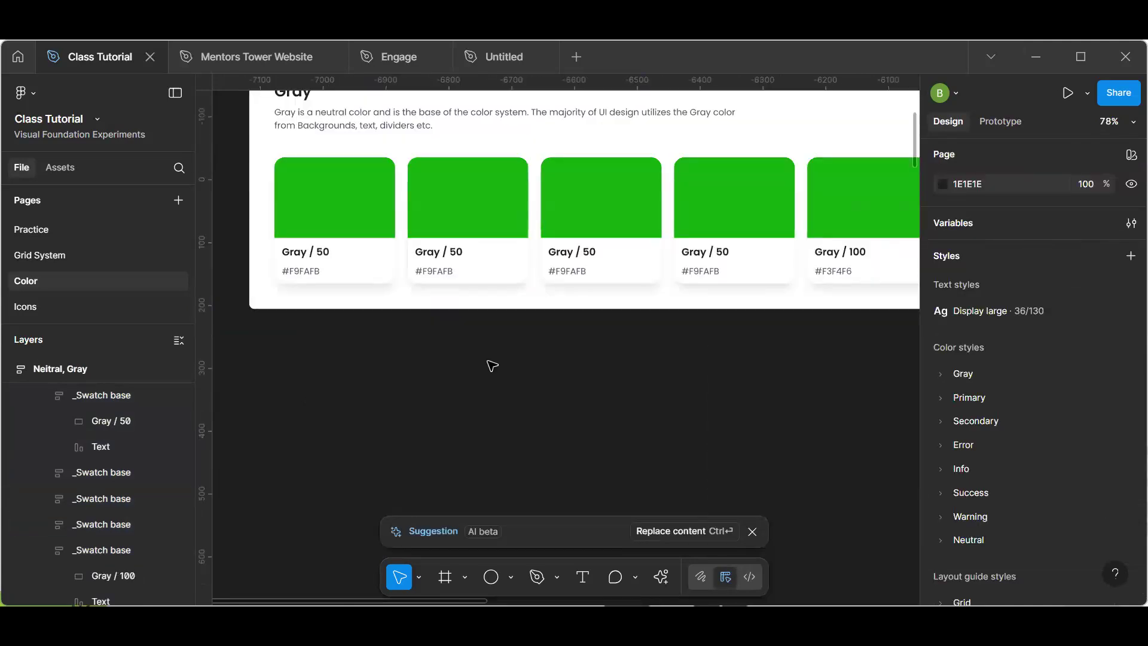
{"action": "scroll", "coordinate": [478, 335], "scroll_direction": "down", "scroll_amount": 3}
{"action": "scroll", "coordinate": [464, 270], "scroll_direction": "up", "scroll_amount": 2}
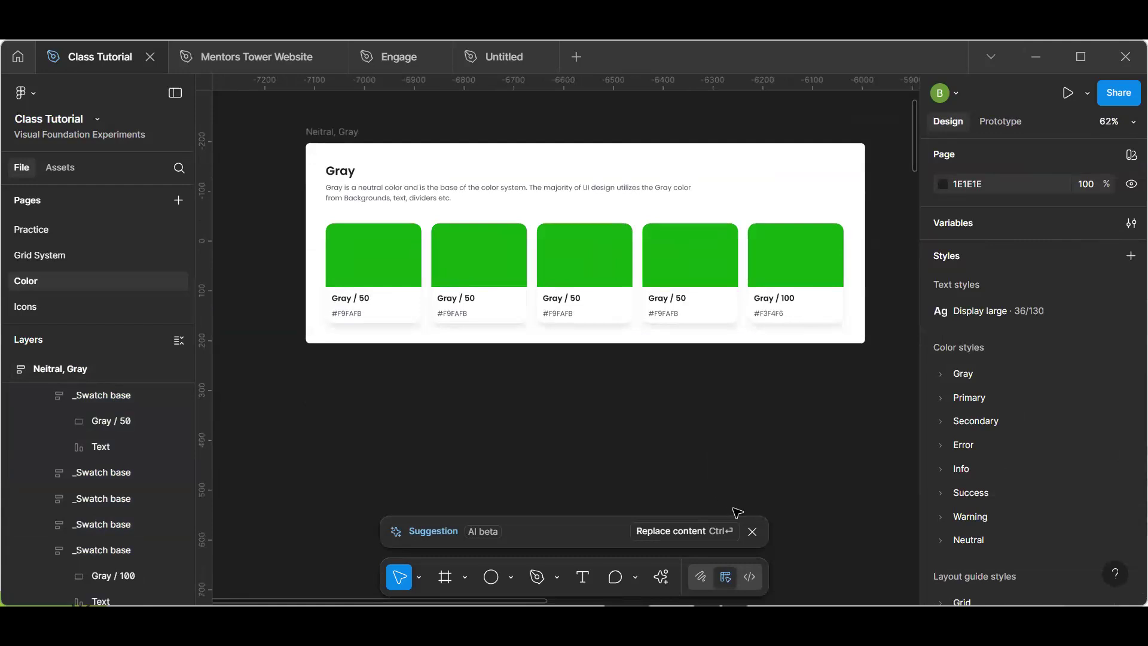
{"action": "left_click", "coordinate": [752, 532]}
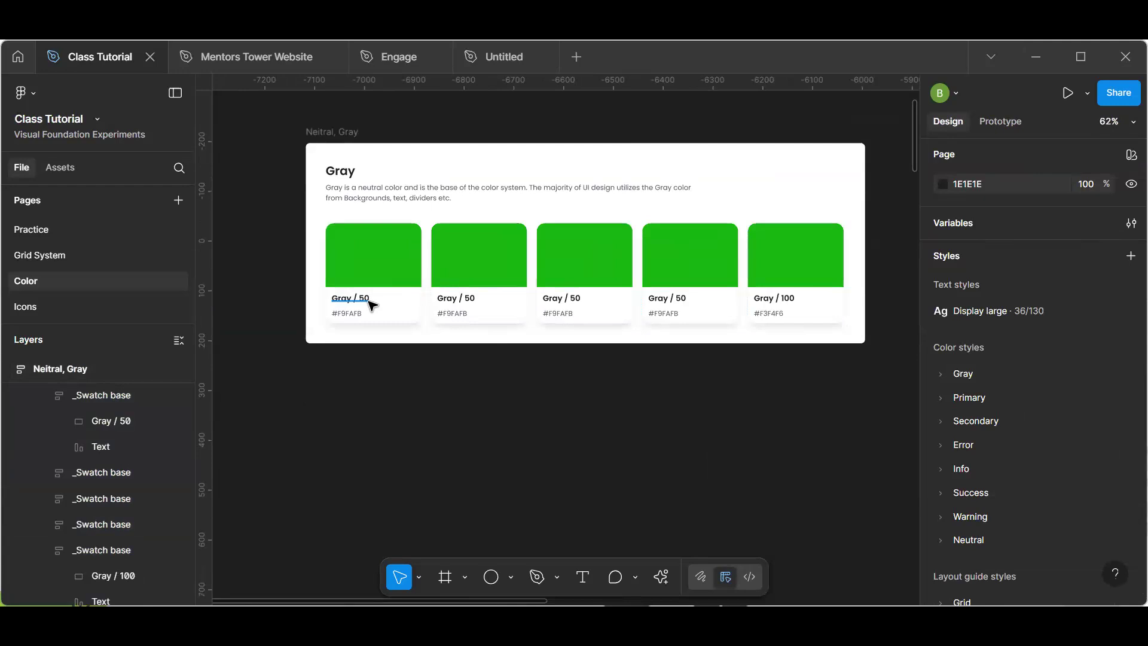
- Set the HSL saturation of the first Gray / 50 swatch's green fill to 75
{"action": "left_click", "coordinate": [369, 301]}
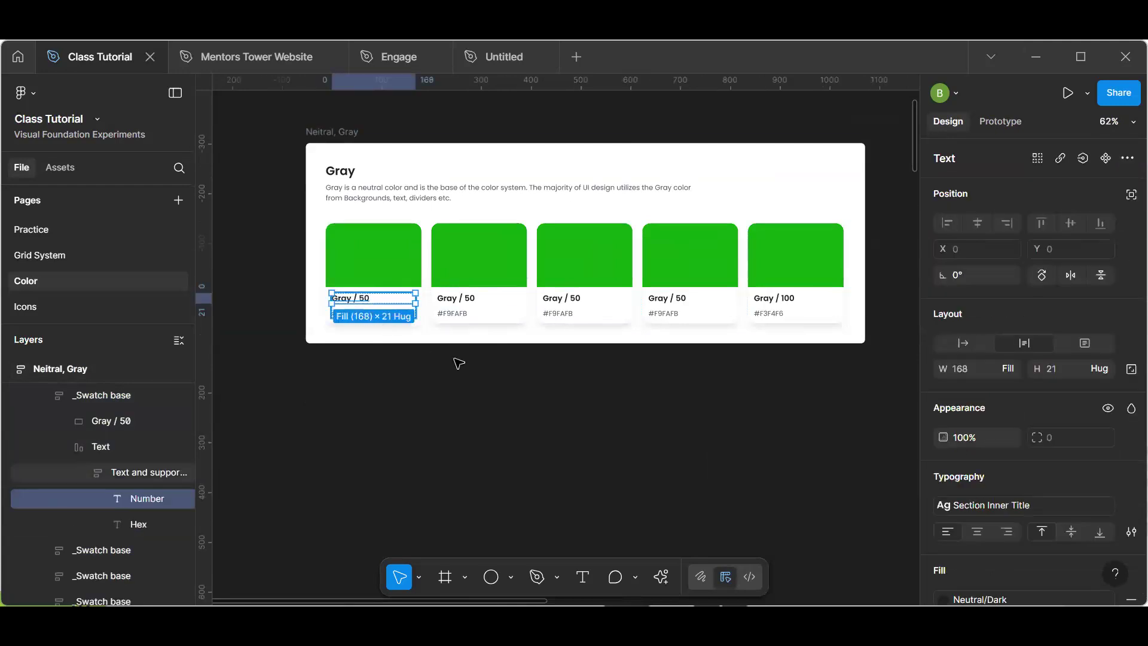
{"action": "double_click", "coordinate": [396, 272]}
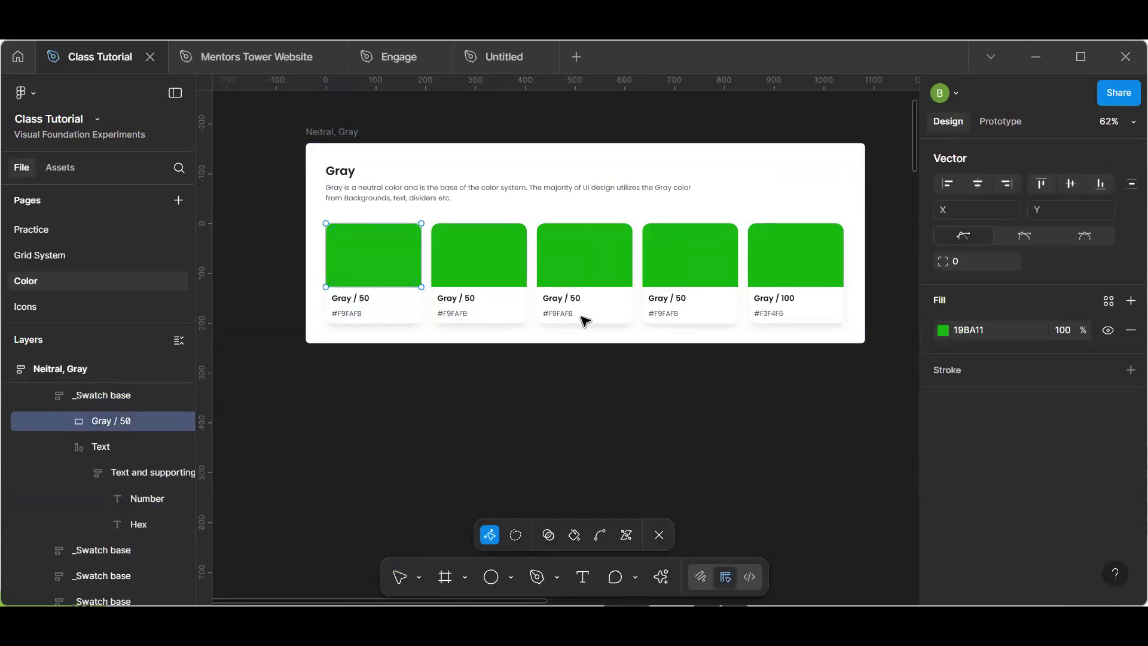
{"action": "left_click", "coordinate": [662, 541]}
{"action": "left_click", "coordinate": [938, 480]}
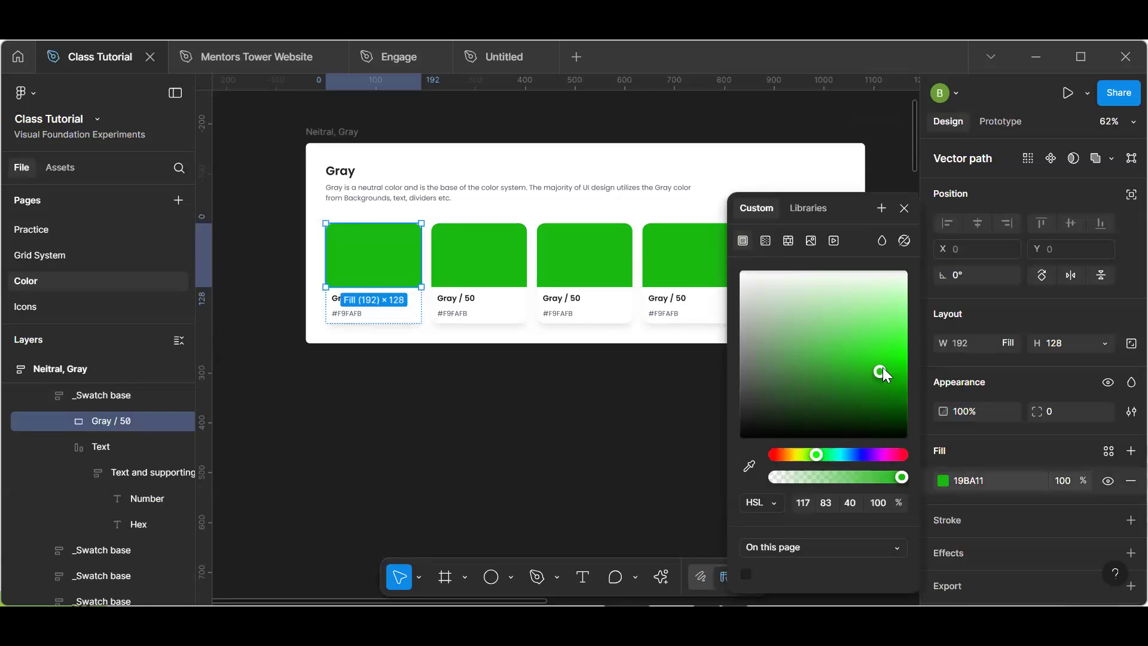
{"action": "left_click", "coordinate": [831, 508]}
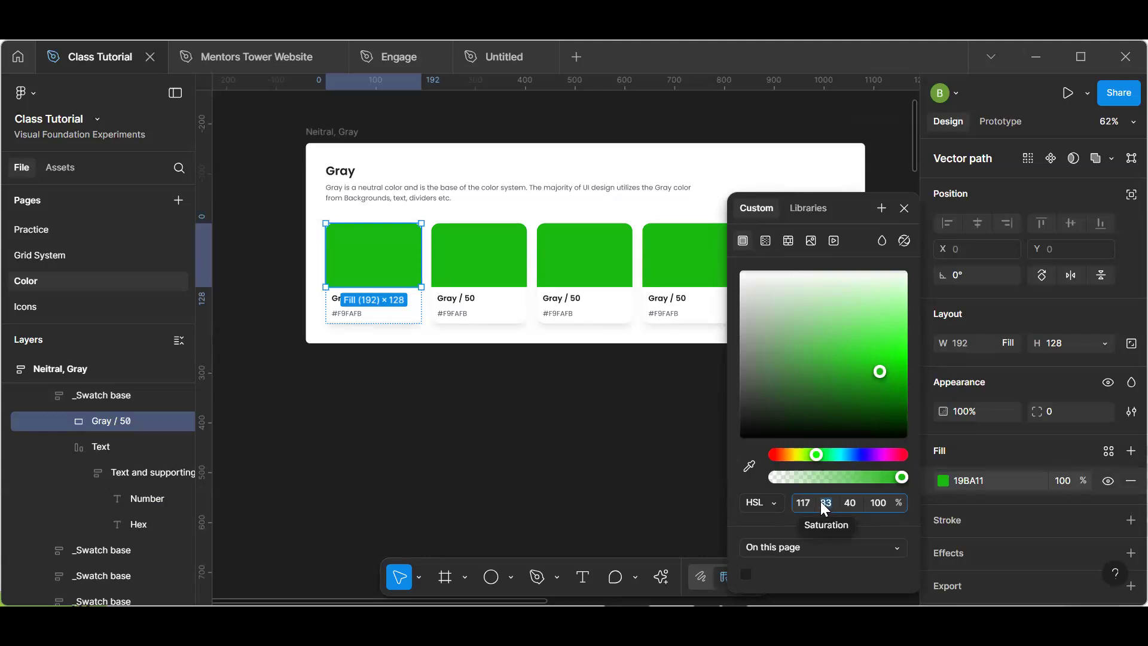
{"action": "type", "text": "8"}
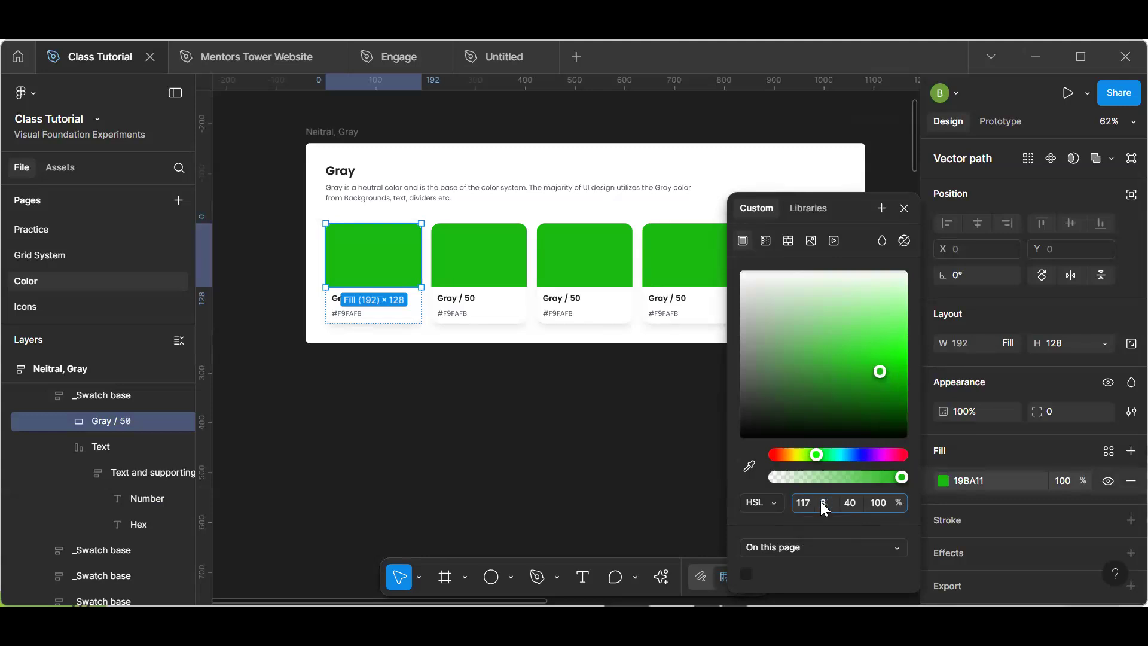
{"action": "type", "text": "00"}
{"action": "key", "text": "Return"}
{"action": "type", "text": "9"}
{"action": "key", "text": "Return"}
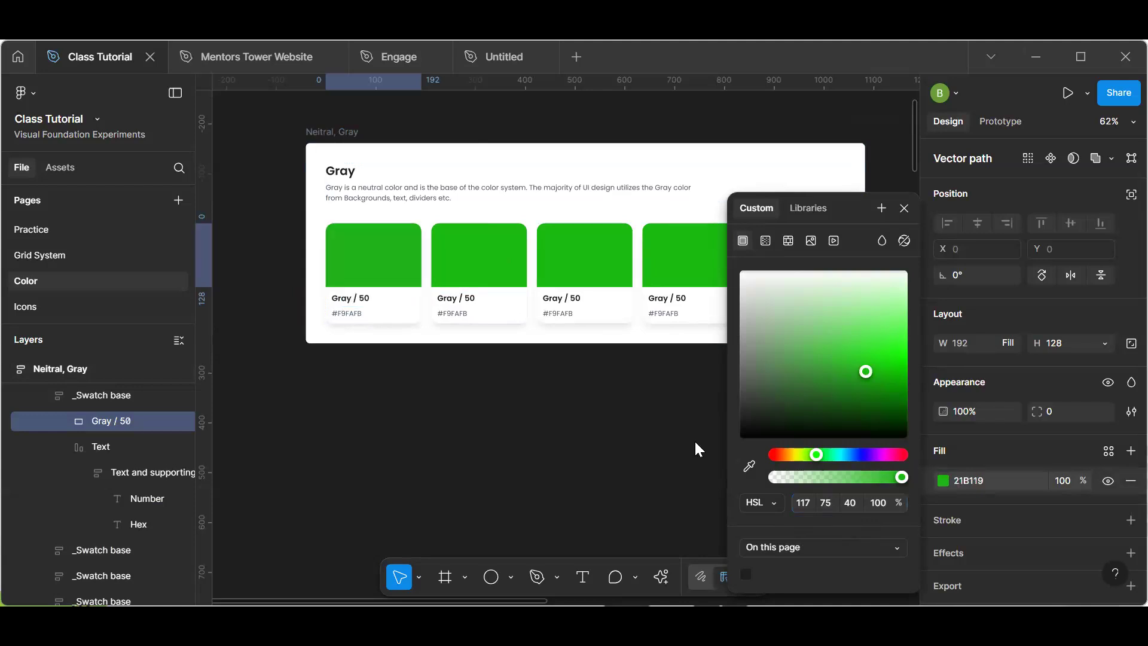
- Reduce the HSL saturation of the second swatch's green fill to 70 and further to 65
{"action": "left_click", "coordinate": [476, 281]}
{"action": "left_click", "coordinate": [943, 480]}
{"action": "left_click", "coordinate": [827, 506]}
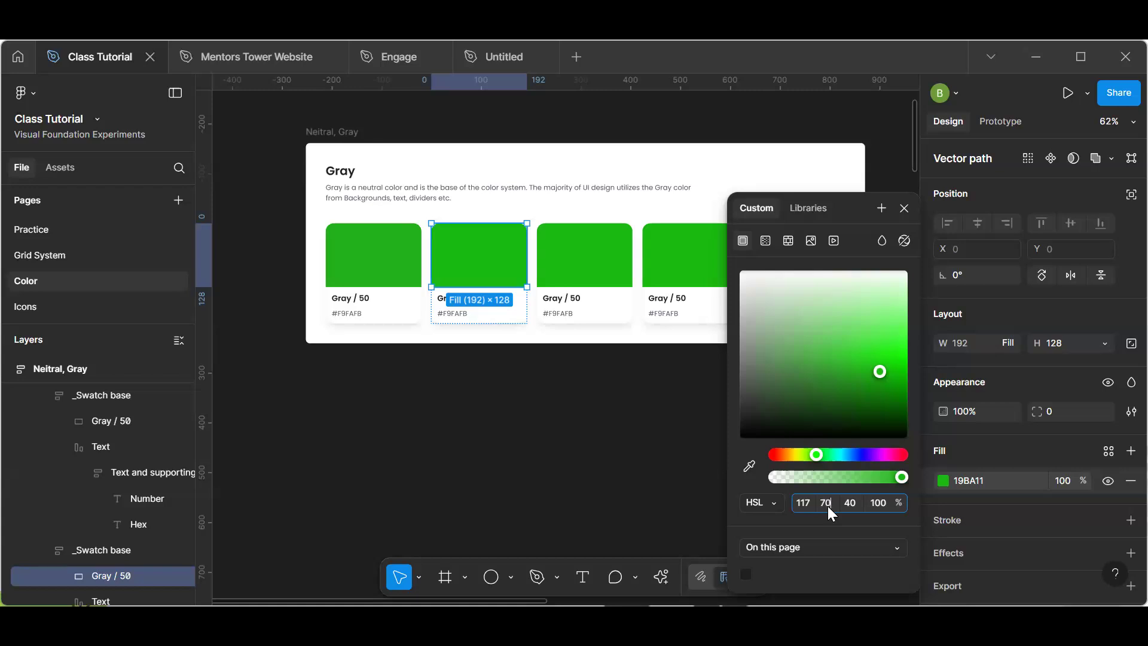
{"action": "key", "text": "Return"}
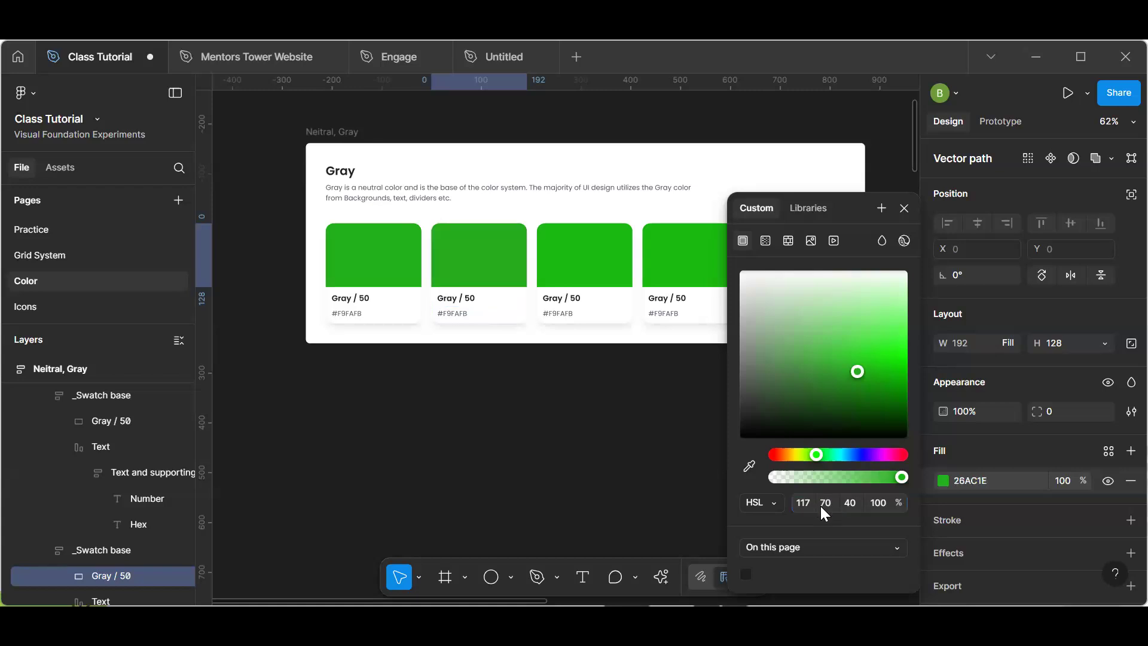
{"action": "left_click", "coordinate": [822, 505]}
{"action": "type", "text": "65"}
{"action": "key", "text": "Return"}
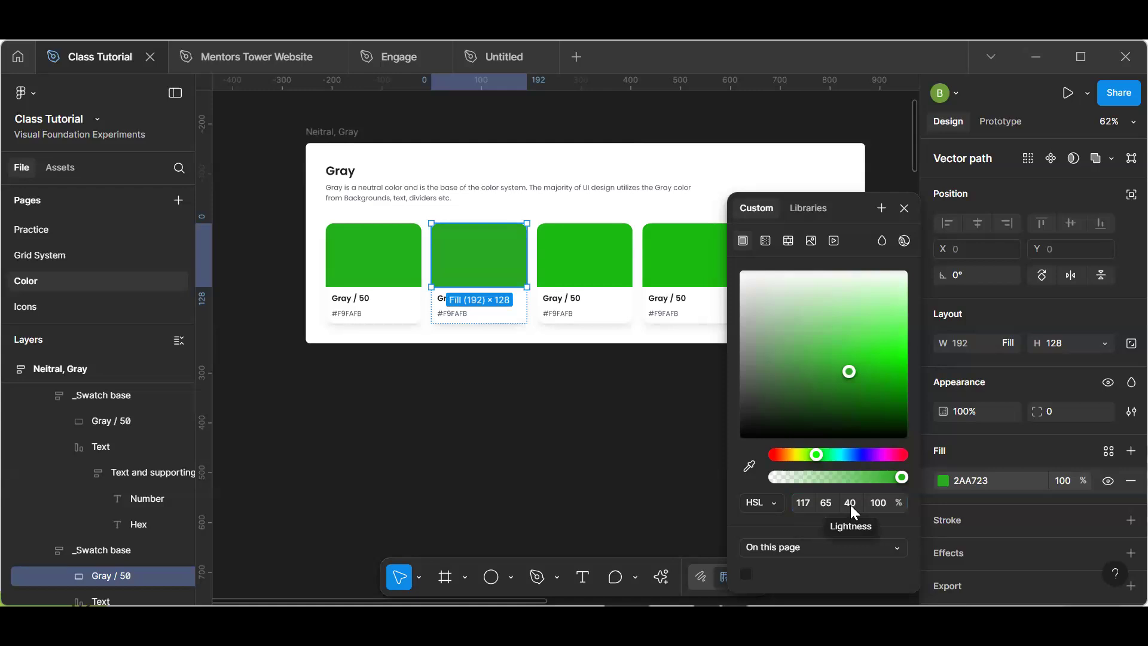
- Darken the second swatch's fill by setting its HSL saturation to 100 and lightness to 20
{"action": "left_click", "coordinate": [825, 500]}
{"action": "type", "text": "90"}
{"action": "key", "text": "BackSpace"}
{"action": "key", "text": "BackSpace"}
{"action": "type", "text": "10"}
{"action": "key", "text": "Return"}
{"action": "left_click", "coordinate": [850, 503]}
{"action": "type", "text": "20"}
{"action": "key", "text": "Return"}
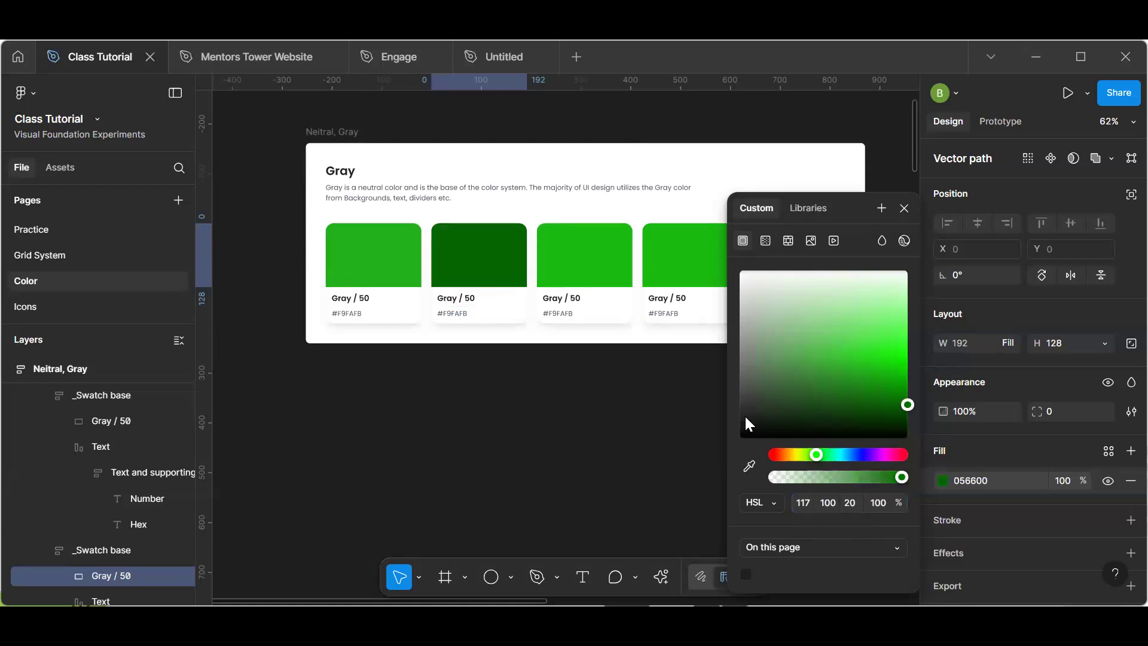
- Lighten the third swatch's green fill to a pale green in the color picker
{"action": "left_click", "coordinate": [602, 264]}
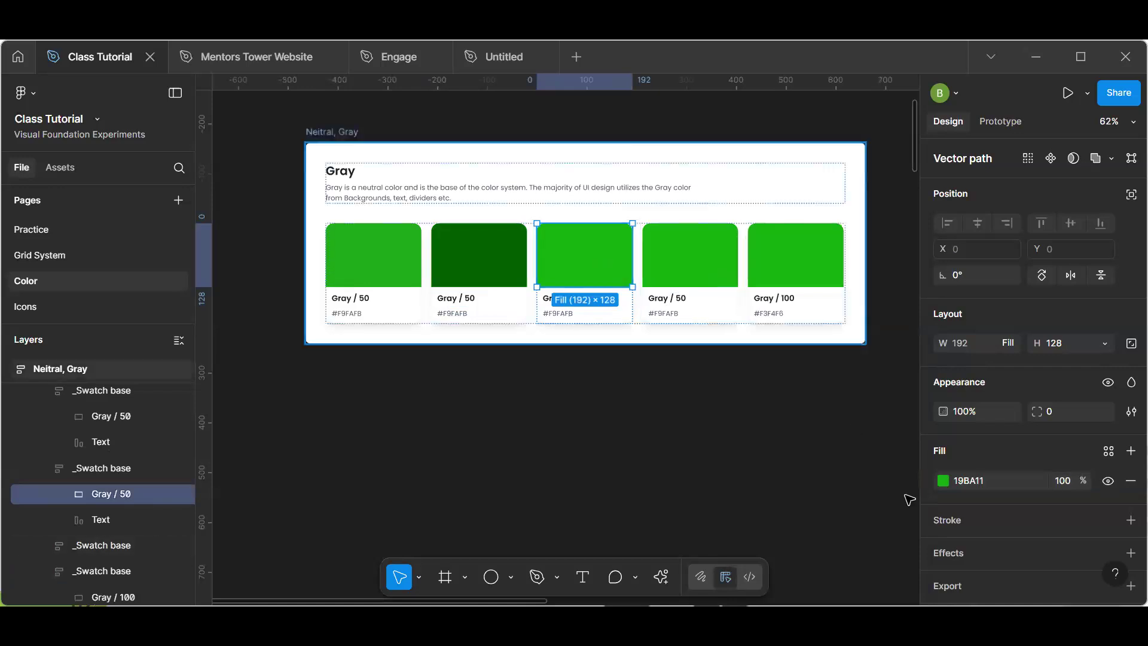
{"action": "left_click", "coordinate": [943, 481]}
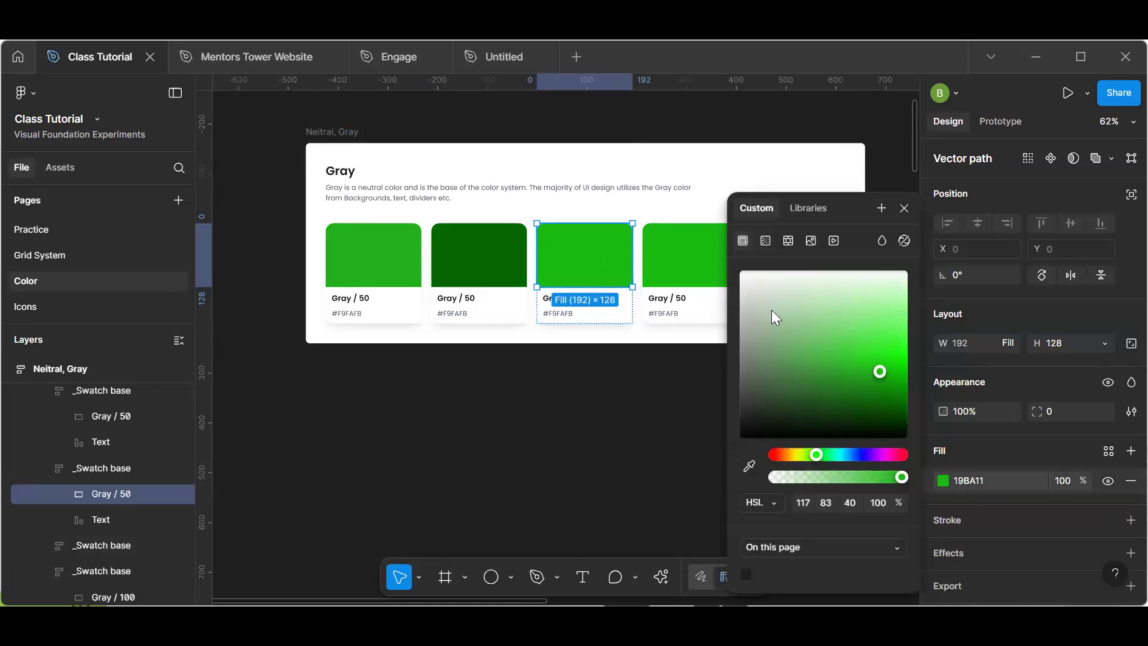
{"action": "left_click_drag", "start_coordinate": [795, 329], "coordinate": [838, 315]}
- Delete the fourth and fifth swatches from the row, leaving nothing selected
{"action": "left_click", "coordinate": [698, 282]}
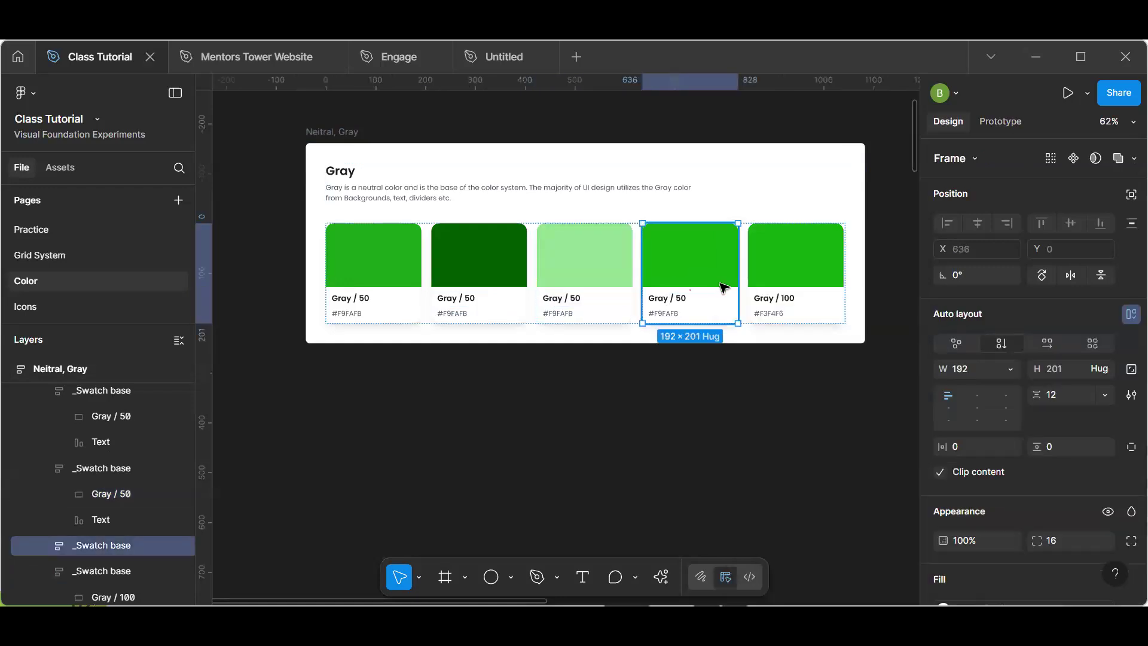
{"action": "left_click", "coordinate": [768, 281], "text": "shift"}
{"action": "key", "text": "Delete"}
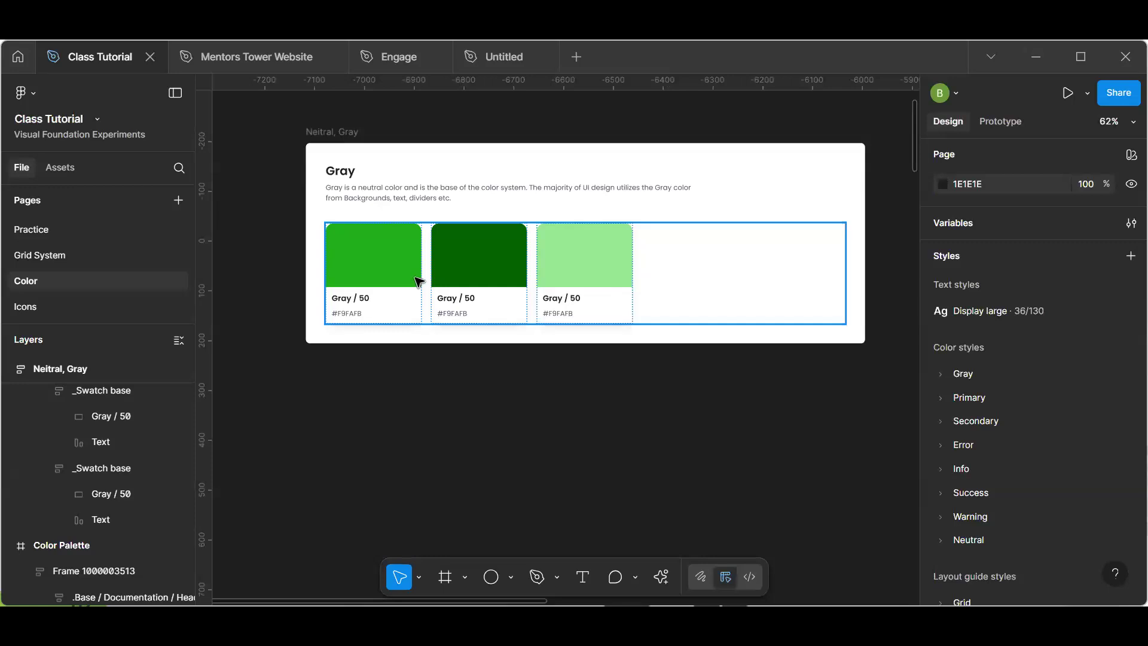
{"action": "left_click", "coordinate": [443, 274]}
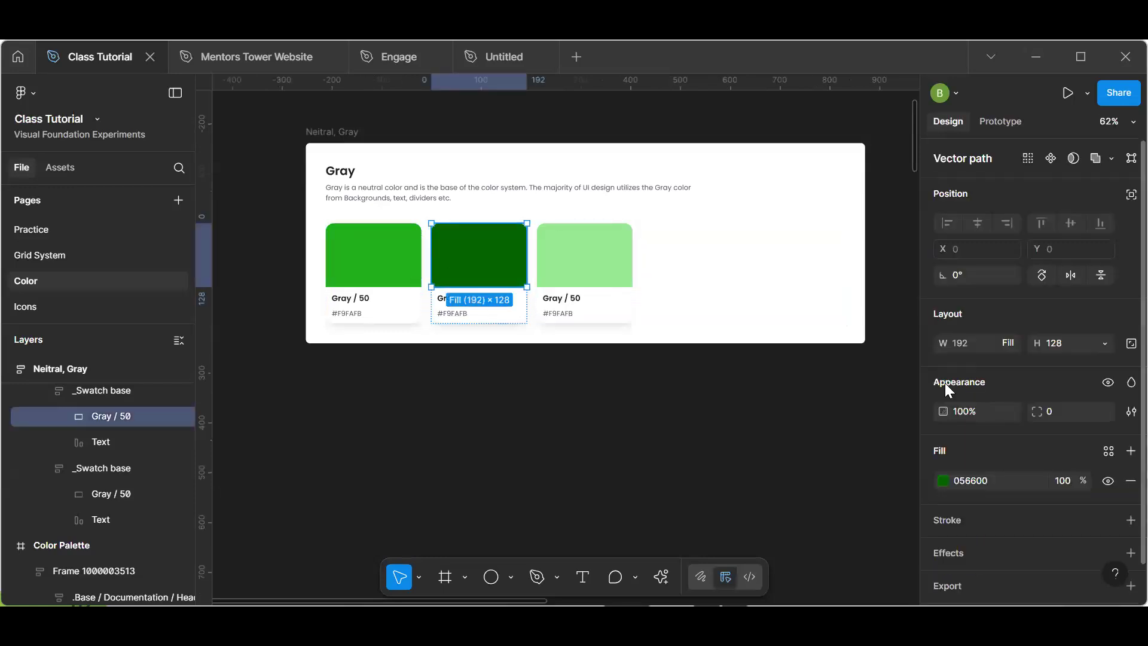
{"action": "left_click", "coordinate": [711, 465]}
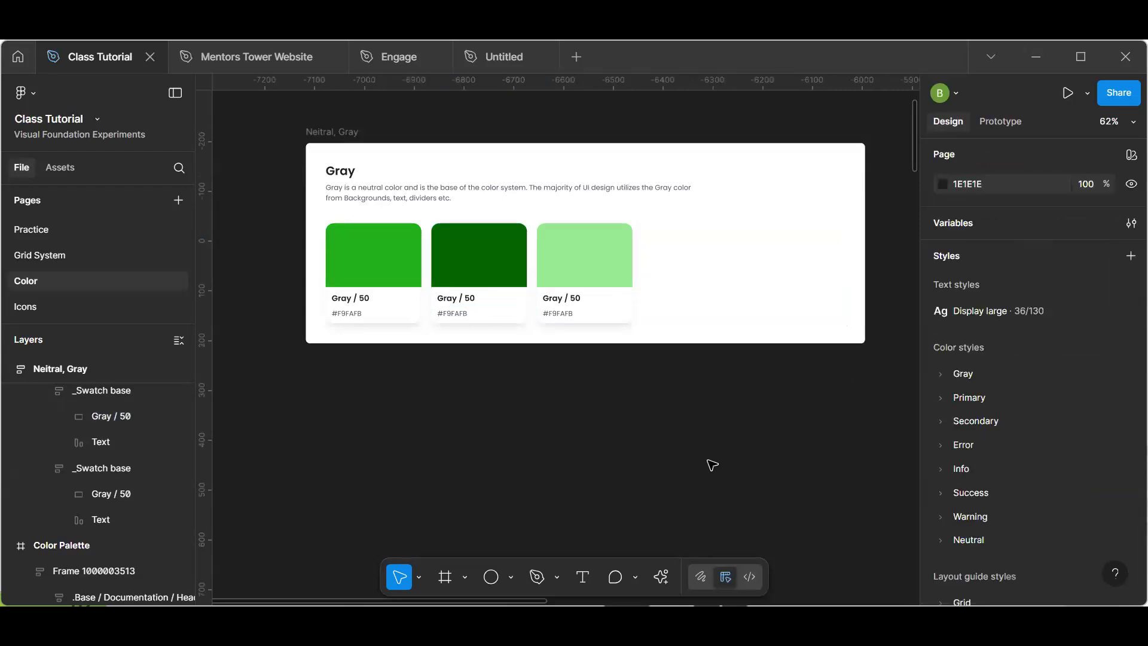
- Open the Color variable collection and look through its color groups and values
{"action": "left_click", "coordinate": [1130, 224]}
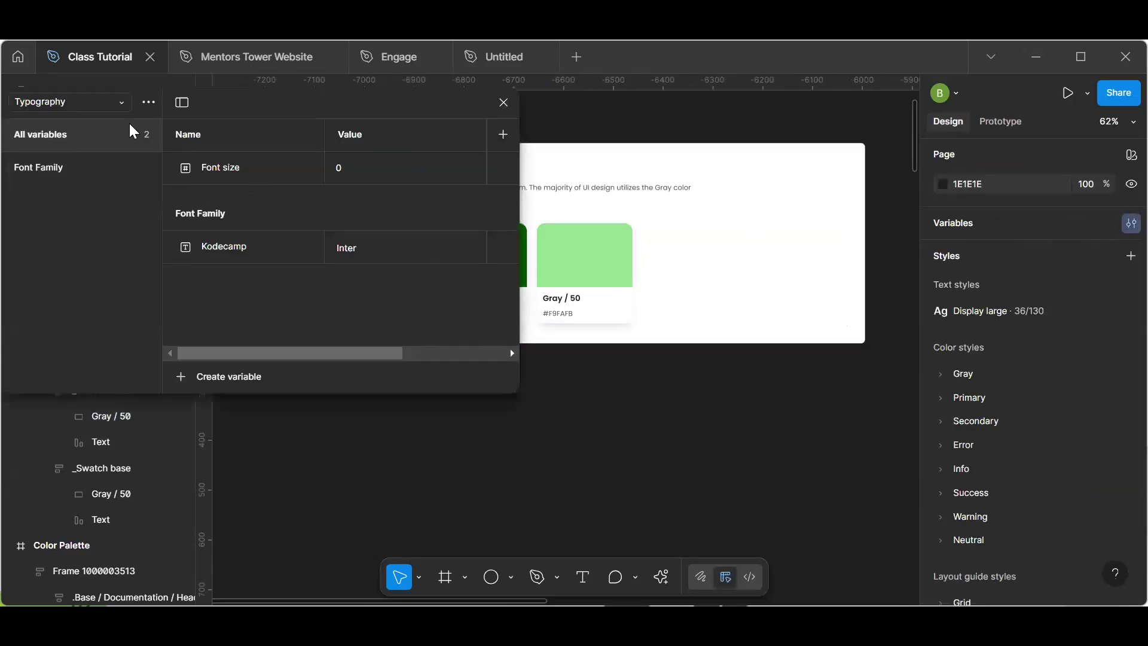
{"action": "left_click", "coordinate": [73, 99]}
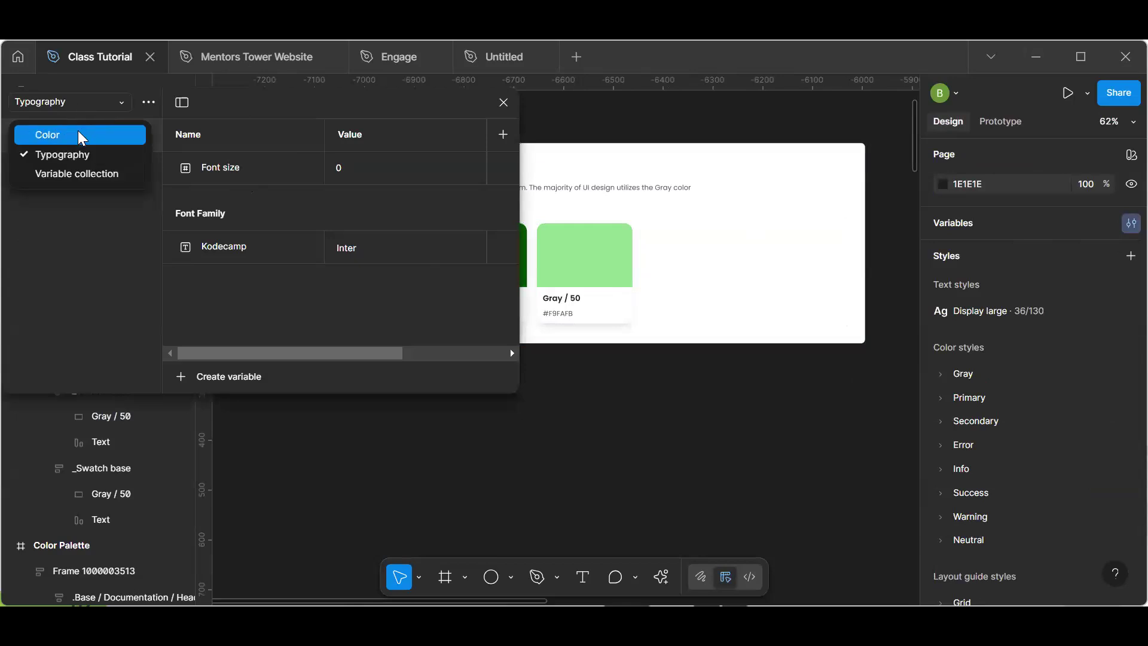
{"action": "left_click", "coordinate": [79, 132]}
{"action": "scroll", "coordinate": [390, 276], "scroll_direction": "down", "scroll_amount": 8}
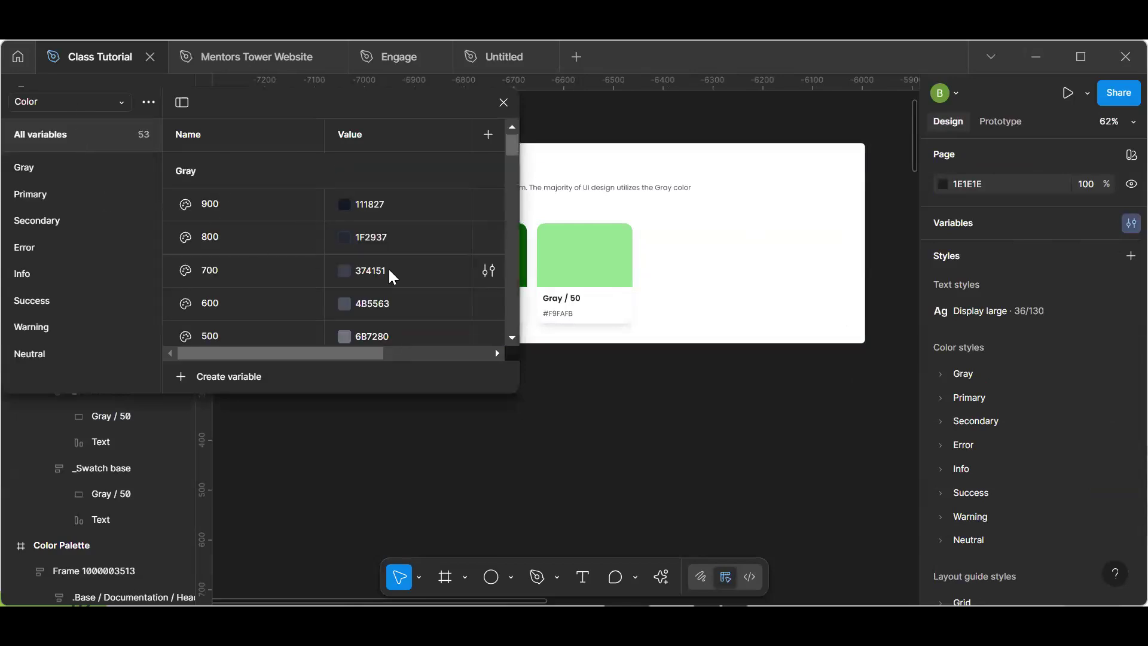
{"action": "scroll", "coordinate": [387, 269], "scroll_direction": "down", "scroll_amount": 12}
{"action": "scroll", "coordinate": [386, 265], "scroll_direction": "up", "scroll_amount": 20}
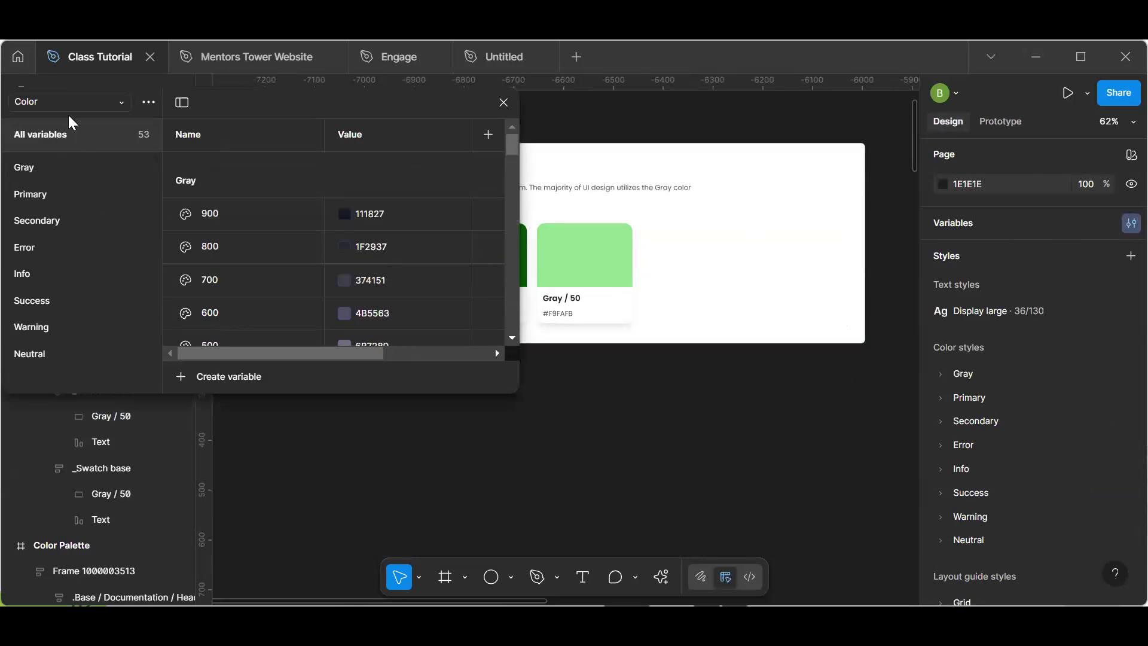
- Create a new variable collection named Color 2
{"action": "left_click", "coordinate": [148, 104]}
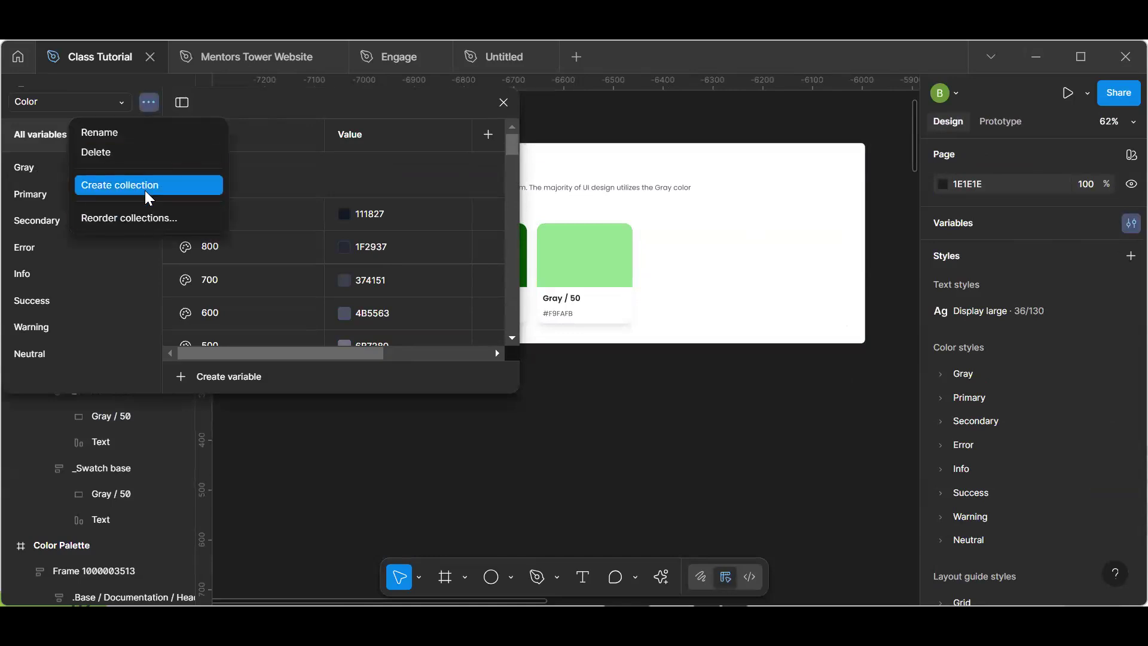
{"action": "left_click", "coordinate": [148, 198]}
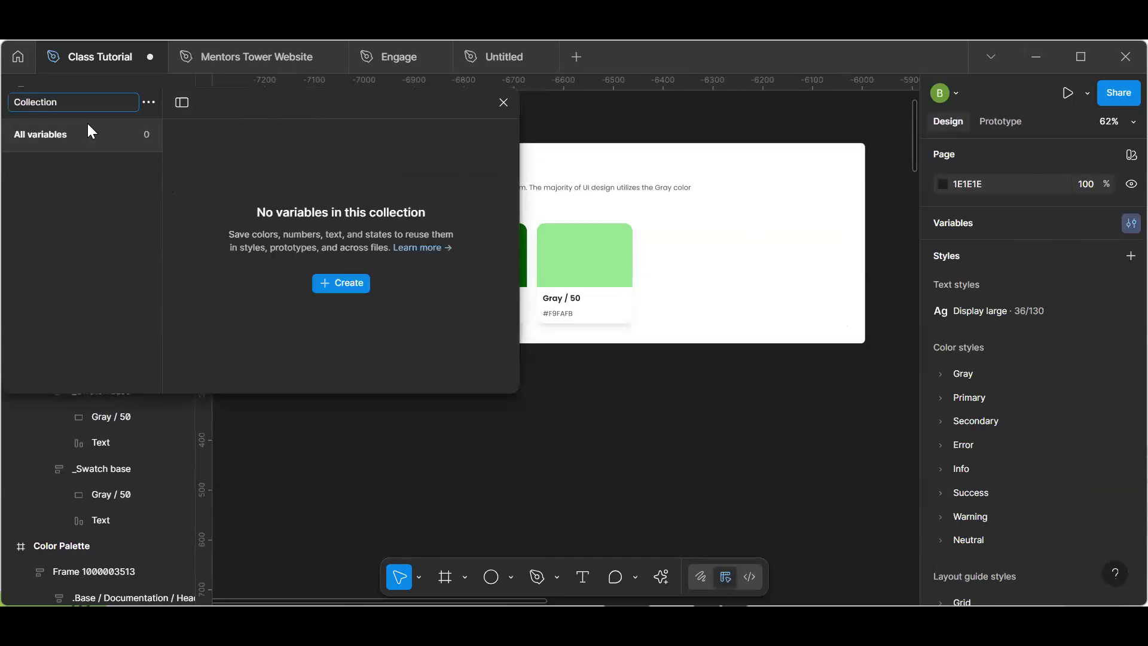
{"action": "key", "text": "ctrl+a"}
{"action": "type", "text": "Color 2"}
{"action": "key", "text": "Return"}
- Create a color variable in the Color 2 collection, keeping its default name
{"action": "left_click", "coordinate": [344, 285]}
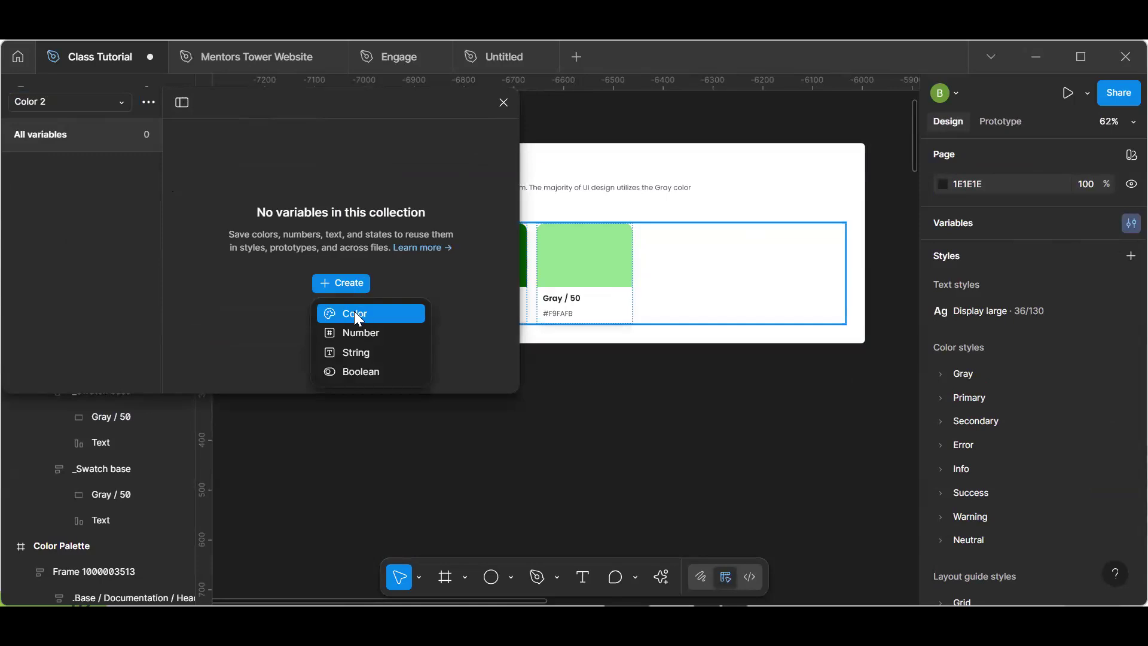
{"action": "left_click", "coordinate": [355, 312]}
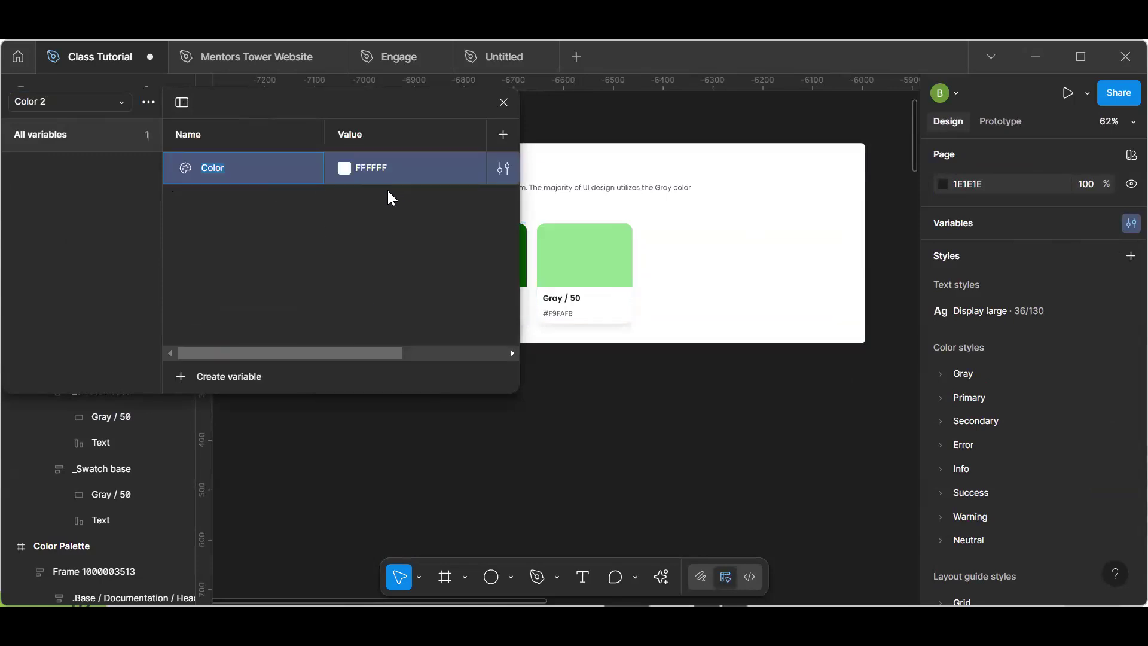
{"action": "left_click_drag", "start_coordinate": [413, 123], "coordinate": [349, 133]}
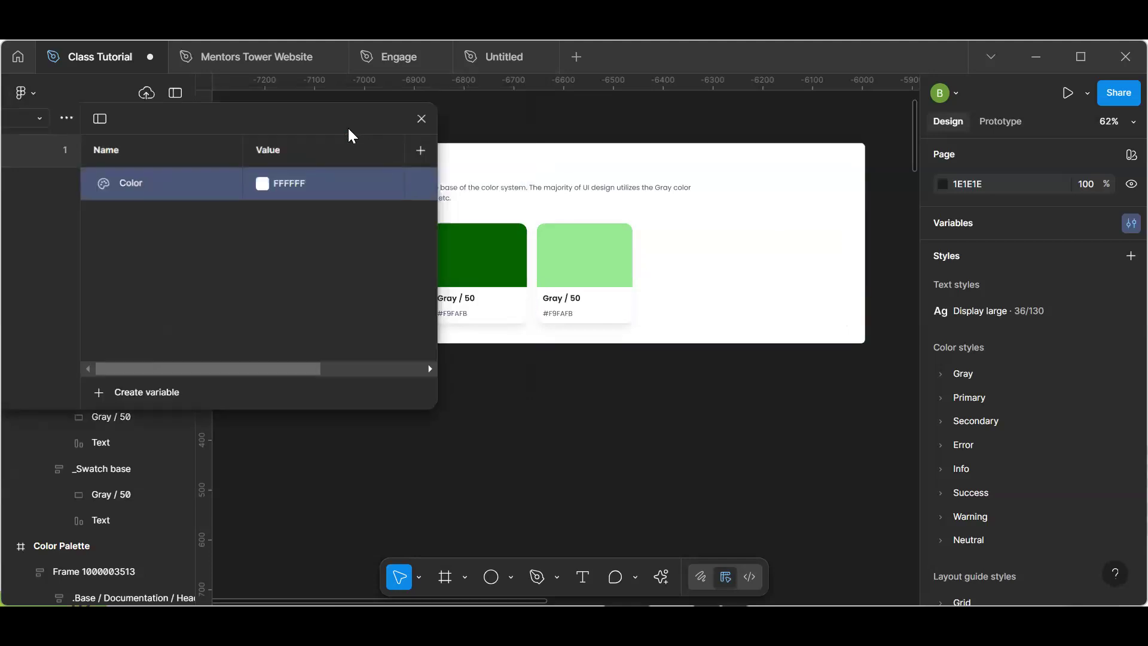
{"action": "left_click", "coordinate": [260, 188]}
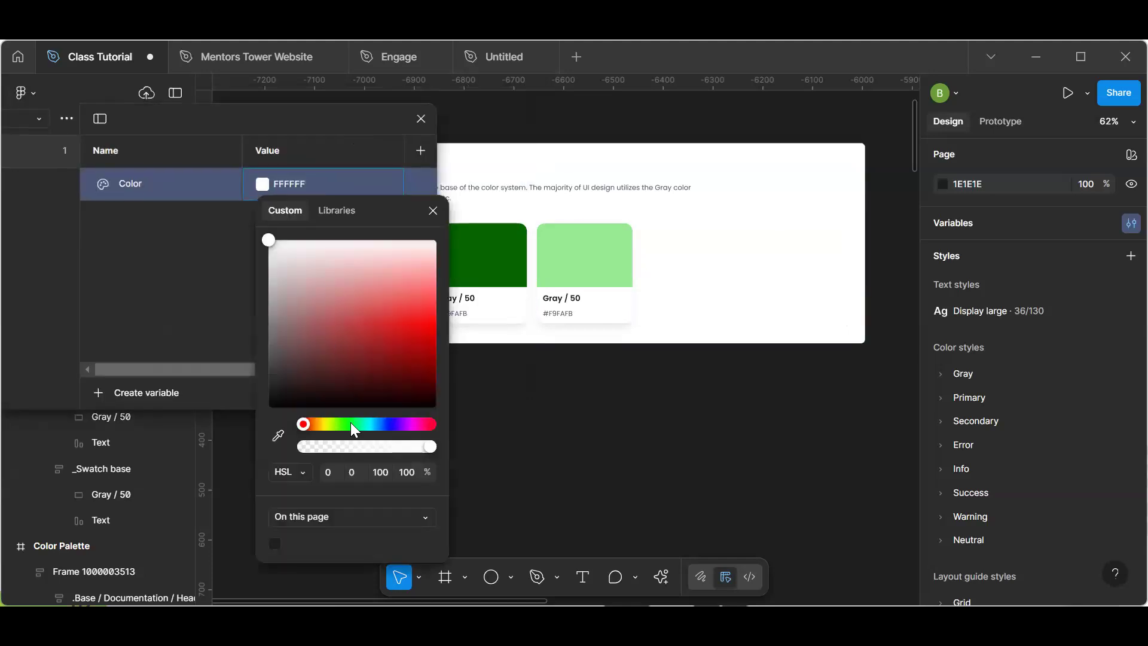
{"action": "left_click", "coordinate": [559, 165]}
{"action": "left_click", "coordinate": [540, 163]}
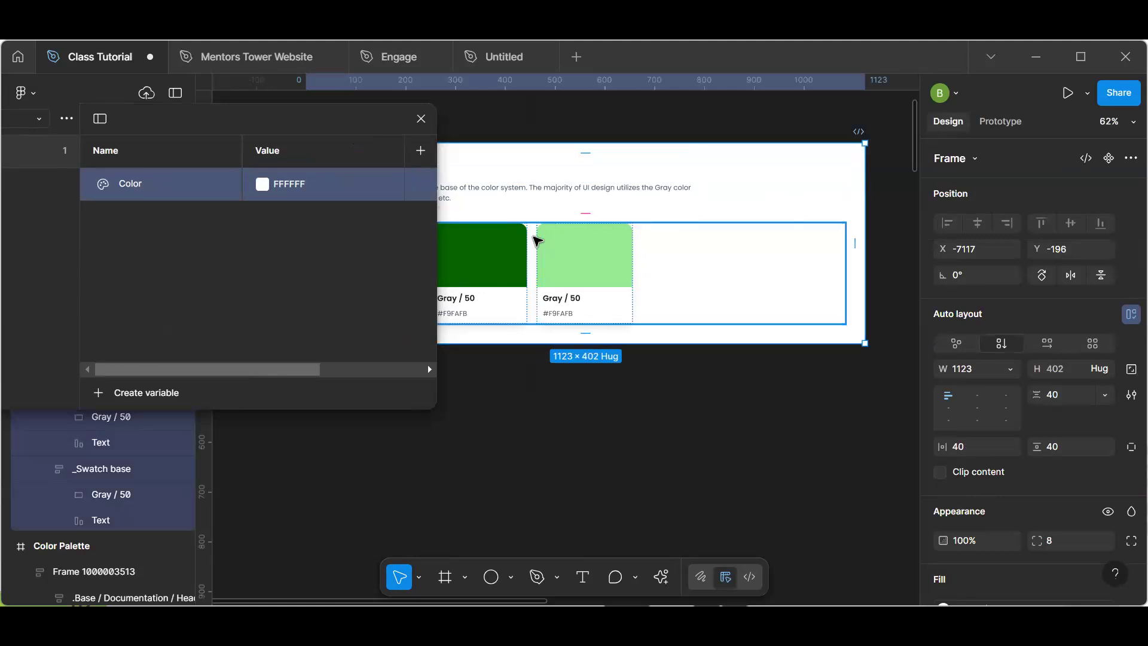
- Set the Color variable's value to 21B119, copied from the first swatch's fill
{"action": "left_click_drag", "start_coordinate": [355, 149], "coordinate": [355, 370]}
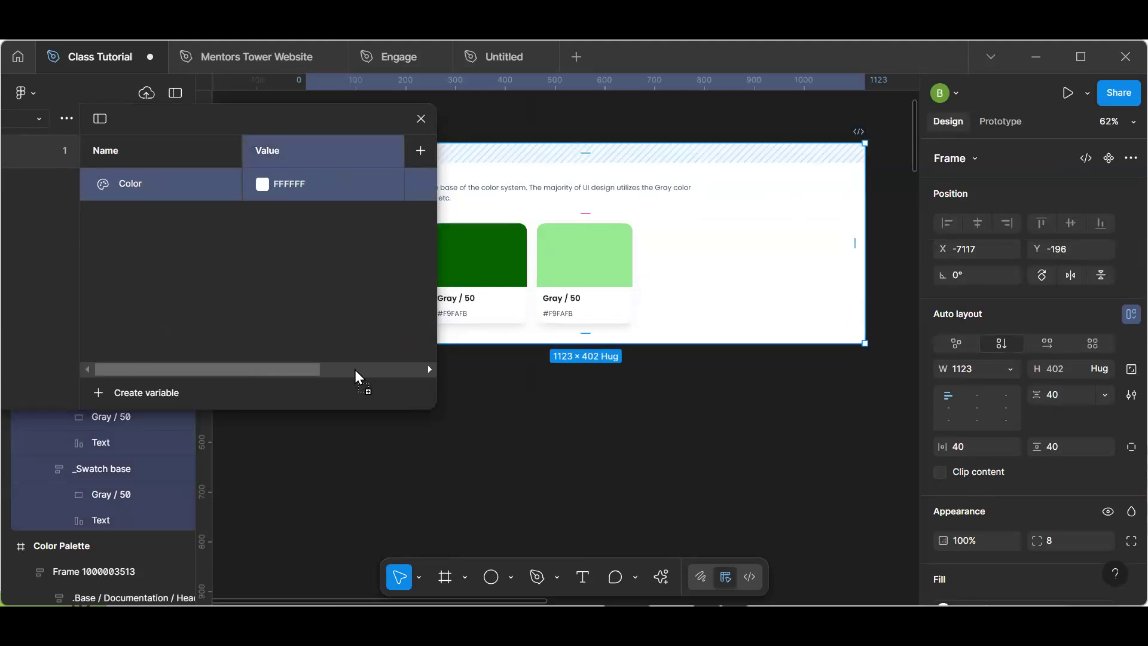
{"action": "left_click_drag", "start_coordinate": [348, 167], "coordinate": [371, 351]}
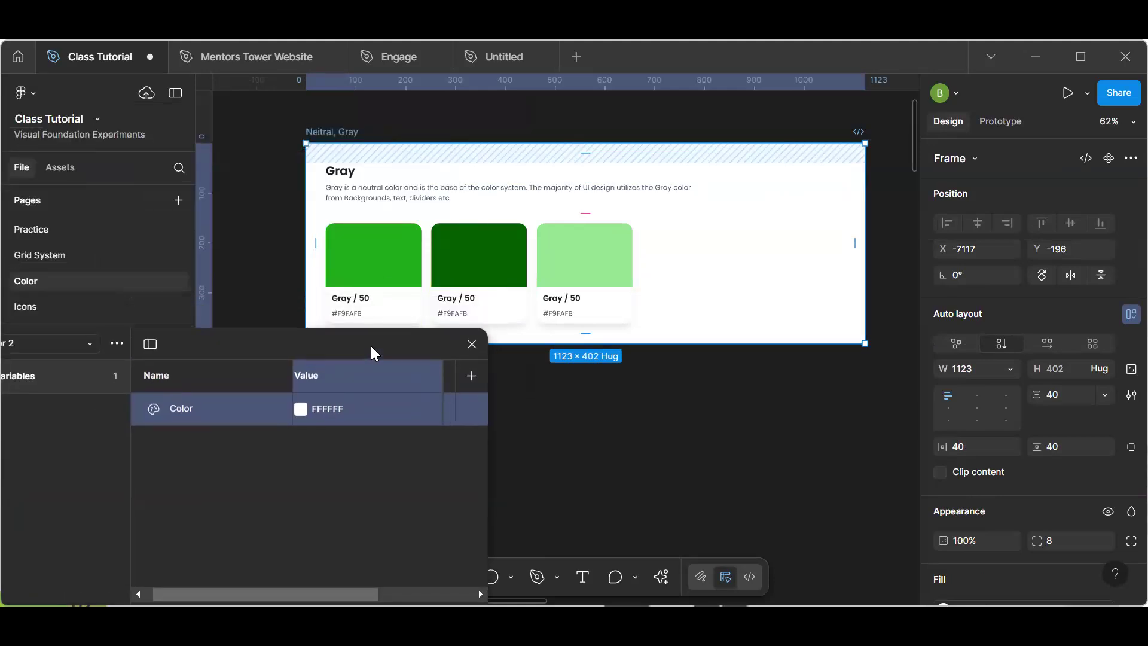
{"action": "left_click", "coordinate": [387, 284]}
{"action": "left_click", "coordinate": [1009, 482]}
{"action": "key", "text": "ctrl+c"}
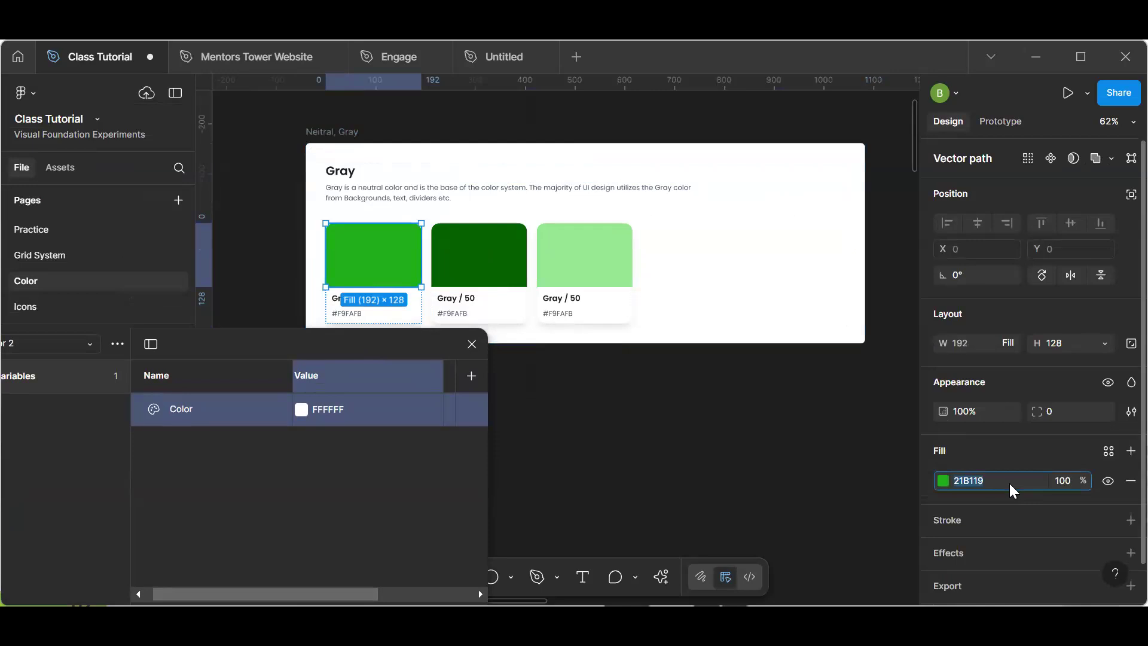
{"action": "left_click", "coordinate": [366, 407]}
{"action": "key", "text": "ctrl+v"}
{"action": "key", "text": "Return"}
{"action": "left_click", "coordinate": [500, 265]}
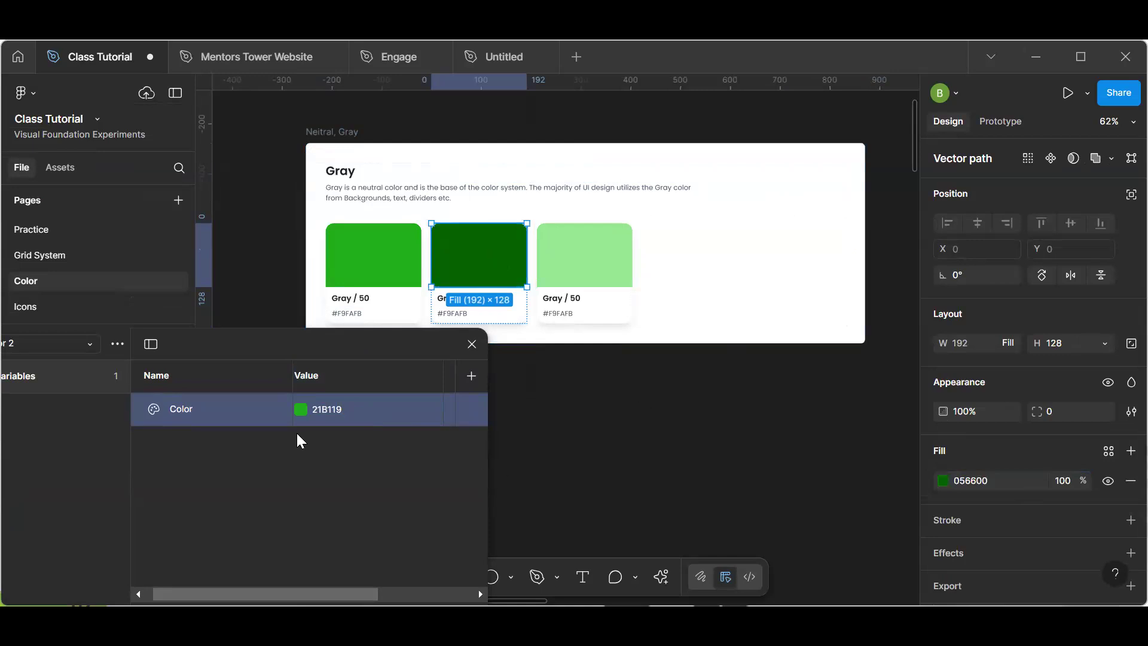
{"action": "key", "text": "ctrl+d"}
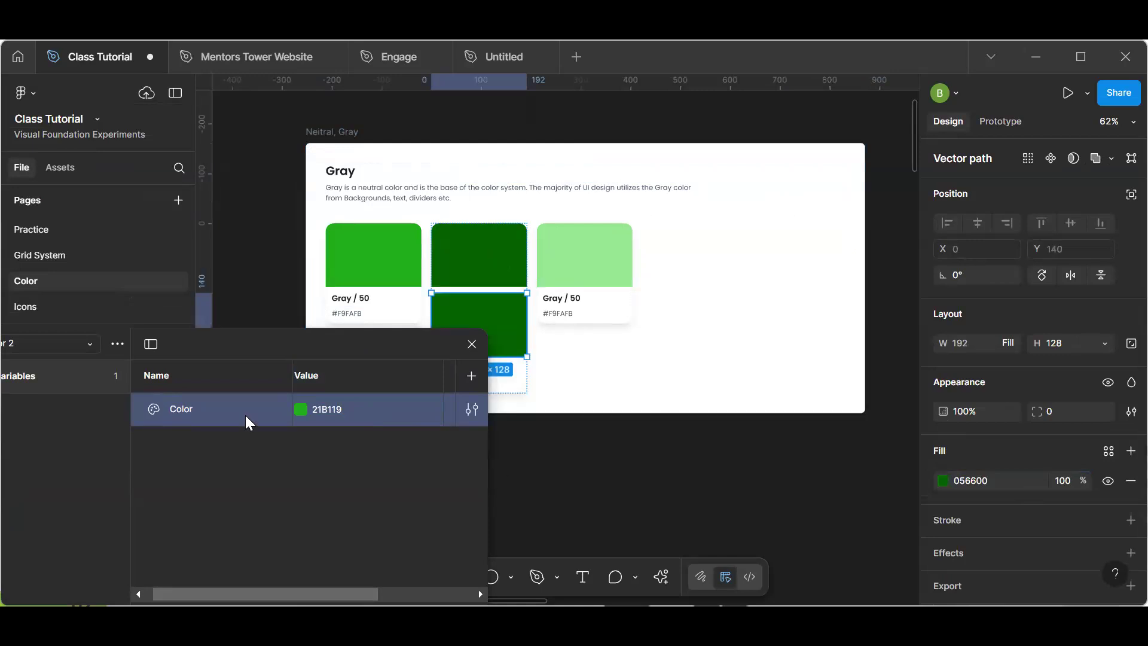
{"action": "key", "text": "Delete"}
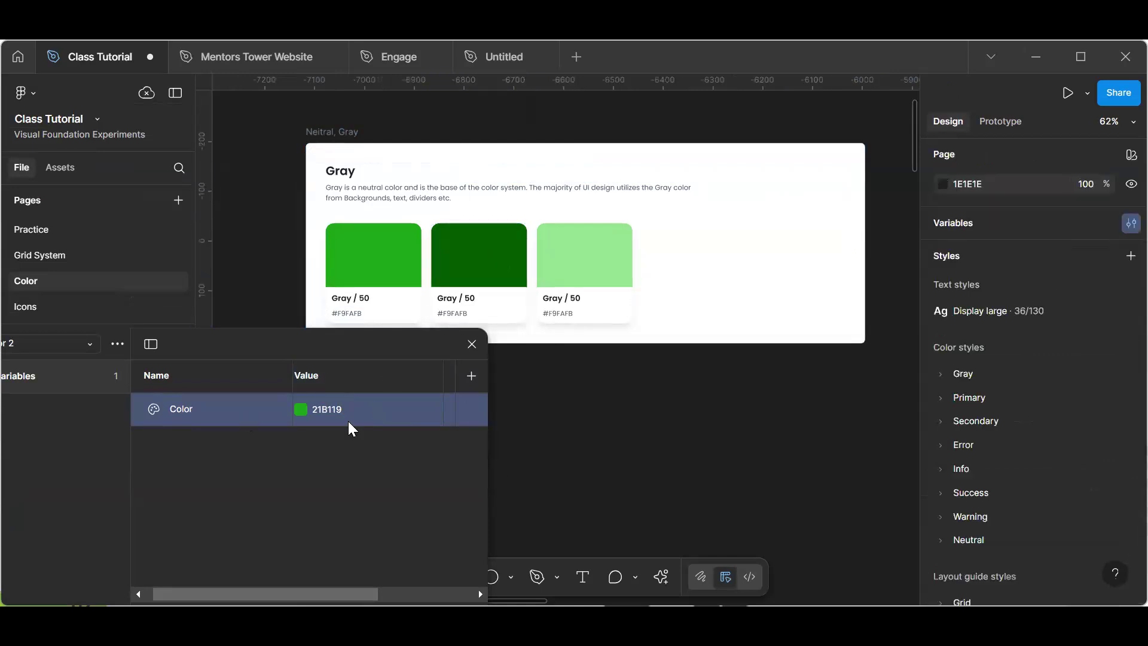
- Add a second mode to the Color 2 collection and duplicate the Color variable
{"action": "left_click", "coordinate": [468, 373]}
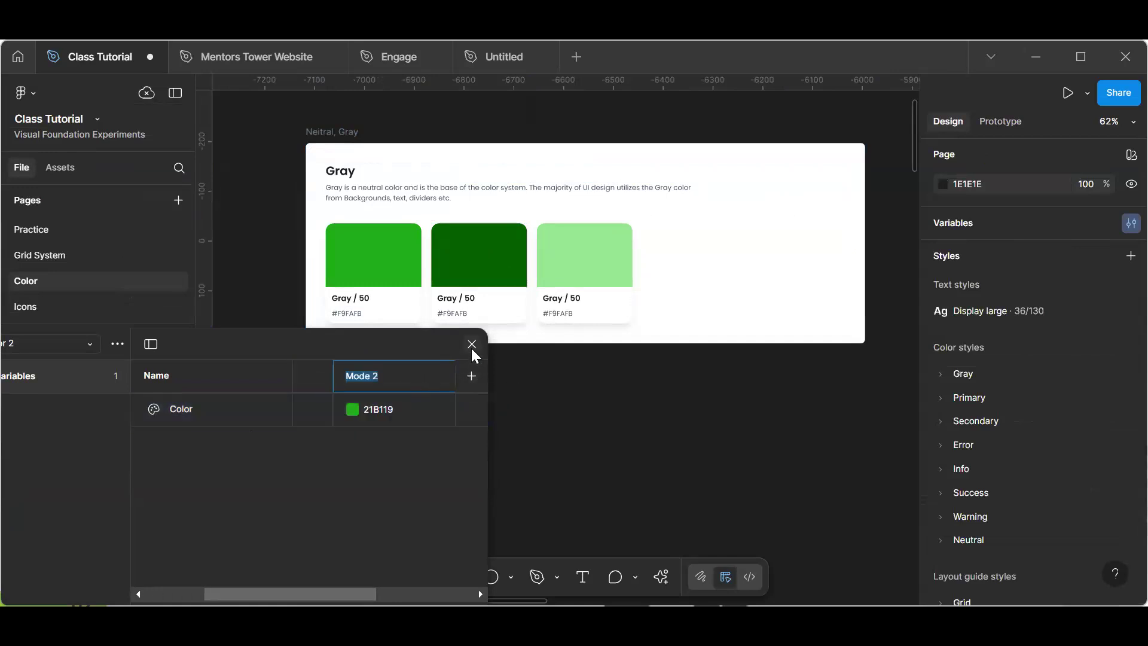
{"action": "left_click", "coordinate": [207, 430]}
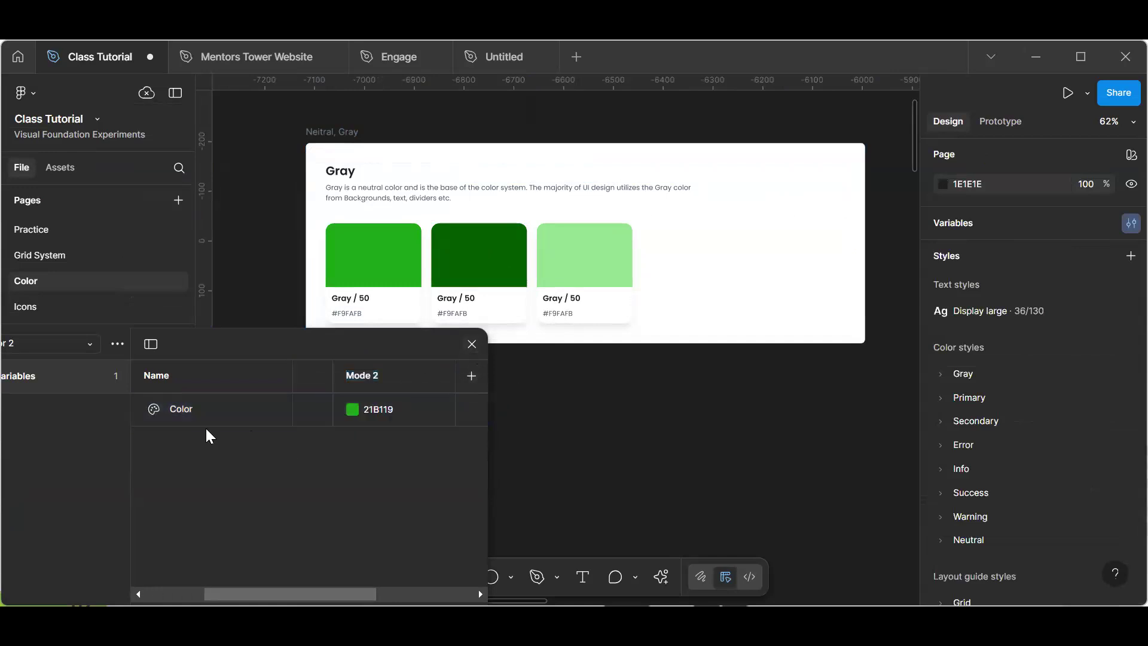
{"action": "left_click", "coordinate": [168, 412]}
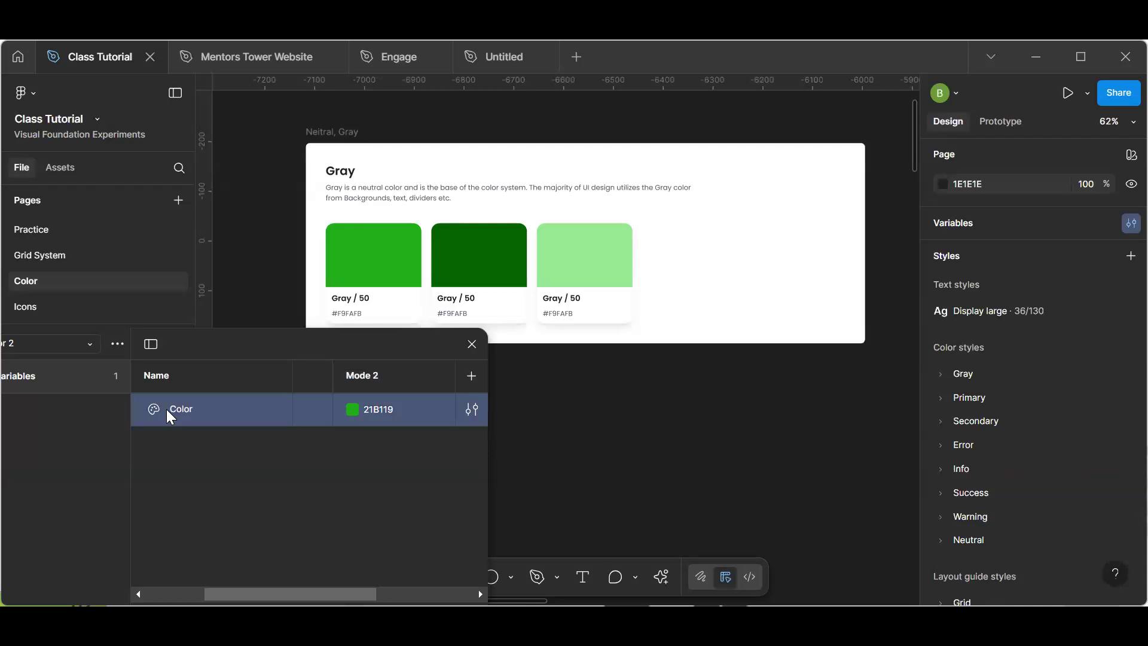
{"action": "right_click", "coordinate": [167, 409]}
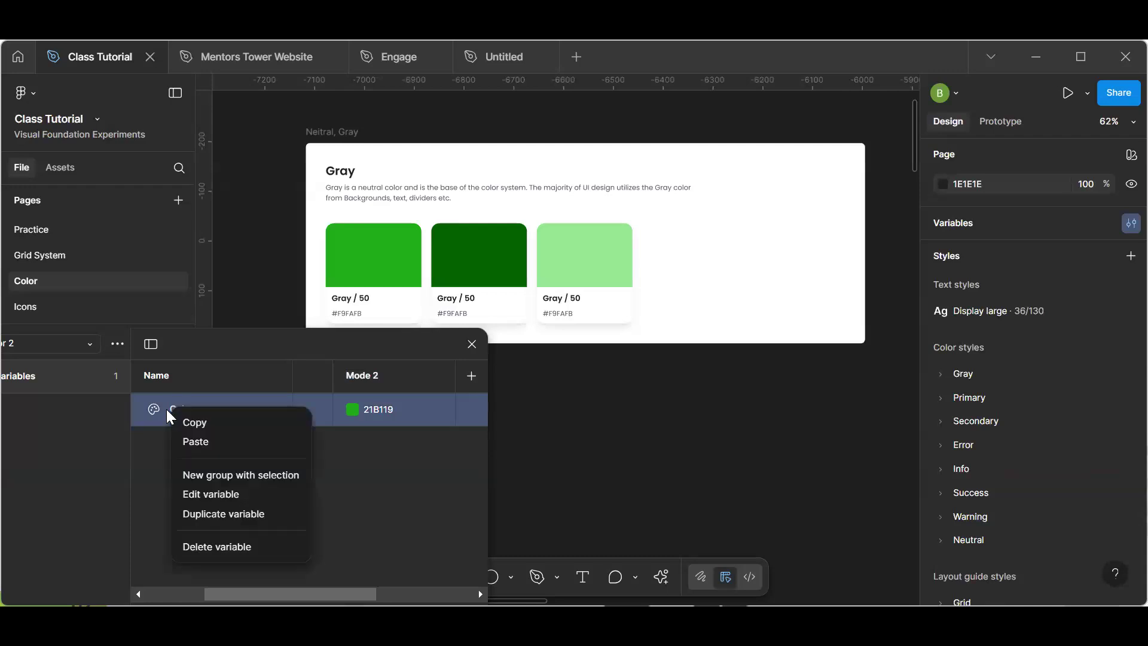
{"action": "left_click", "coordinate": [231, 514]}
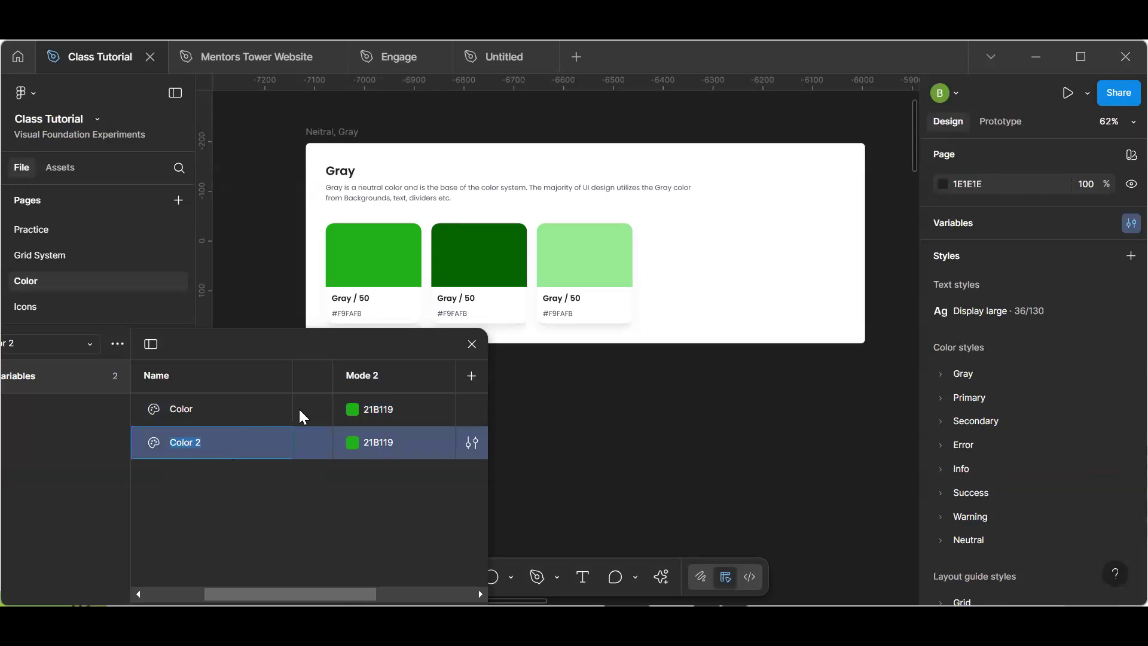
- Set the duplicated variable's Mode 2 value to 056600, copied from the second swatch's fill, and close the variables window
{"action": "left_click", "coordinate": [465, 272]}
{"action": "left_click", "coordinate": [1004, 485]}
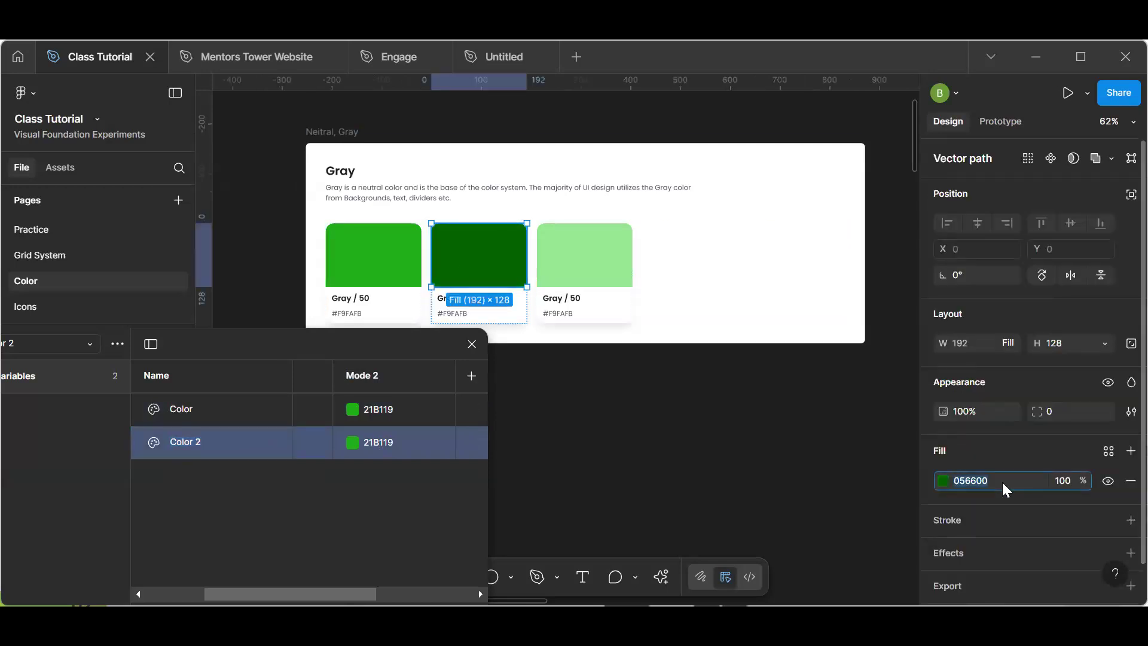
{"action": "left_click", "coordinate": [393, 432]}
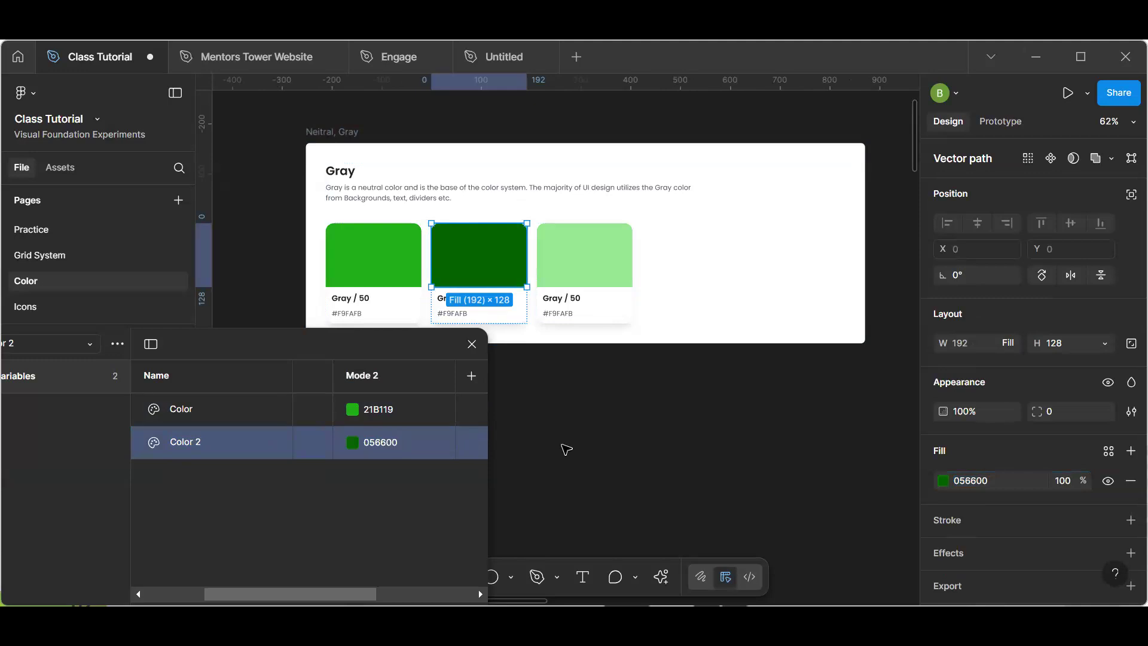
{"action": "left_click", "coordinate": [572, 373]}
{"action": "scroll", "coordinate": [572, 374], "scroll_direction": "down", "scroll_amount": 5}
{"action": "left_click", "coordinate": [472, 344]}
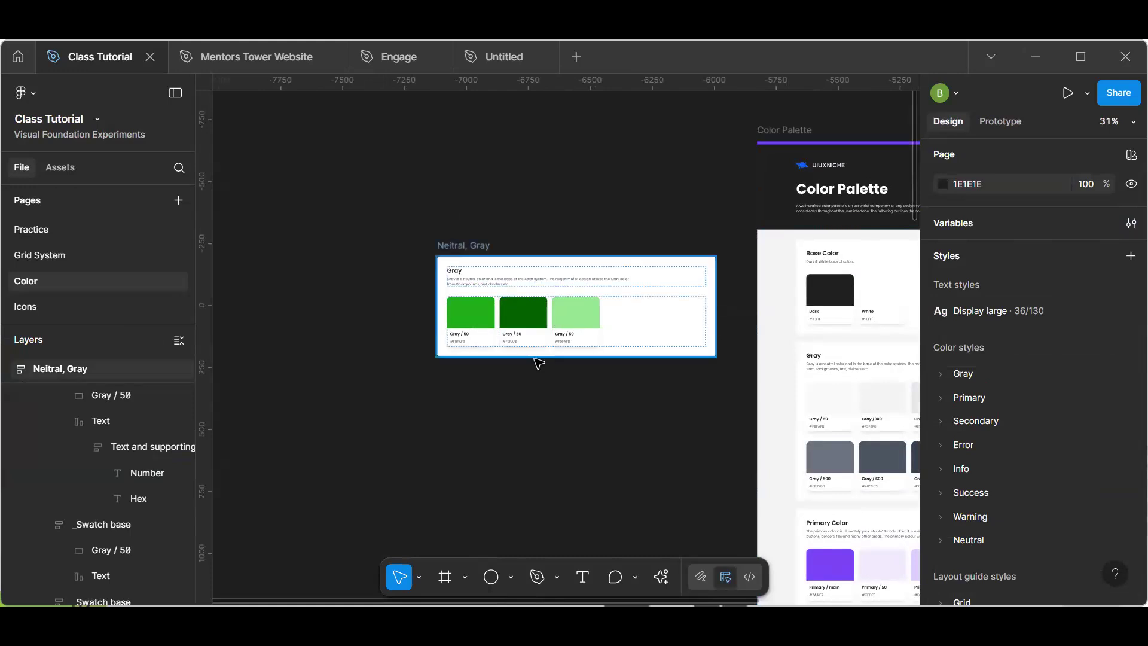
- Reopen the Color 2 variables, view the available actions for the Color variable including duplication, and close the window
{"action": "scroll", "coordinate": [538, 362], "scroll_direction": "up", "scroll_amount": 5}
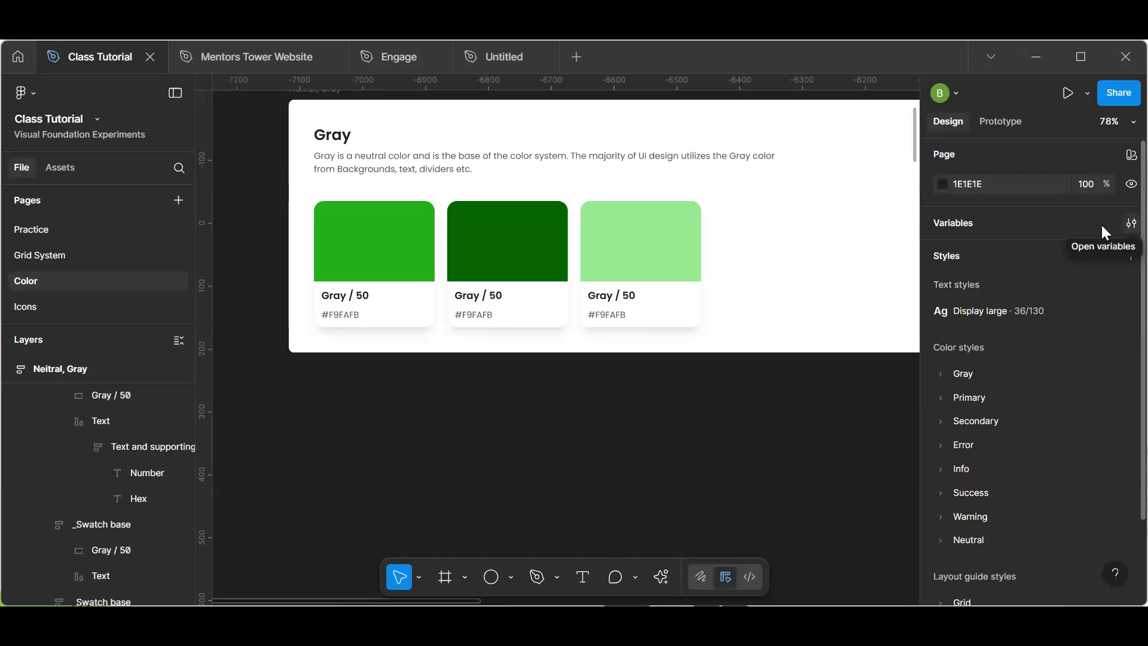
{"action": "left_click", "coordinate": [1123, 225]}
{"action": "left_click", "coordinate": [229, 368]}
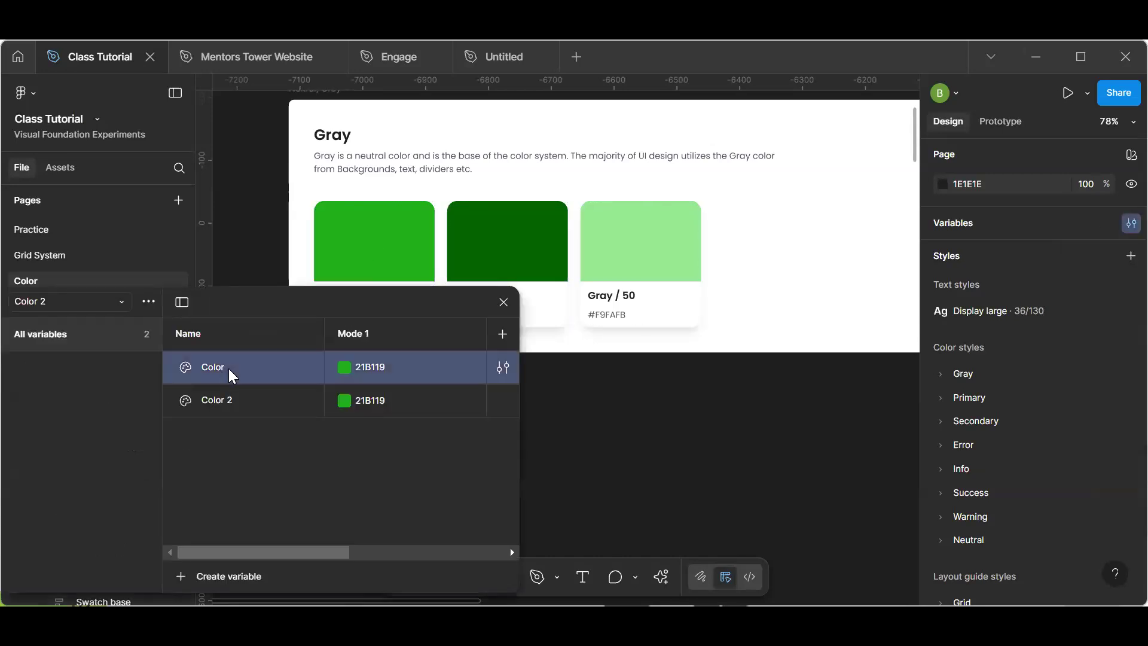
{"action": "right_click", "coordinate": [270, 365]}
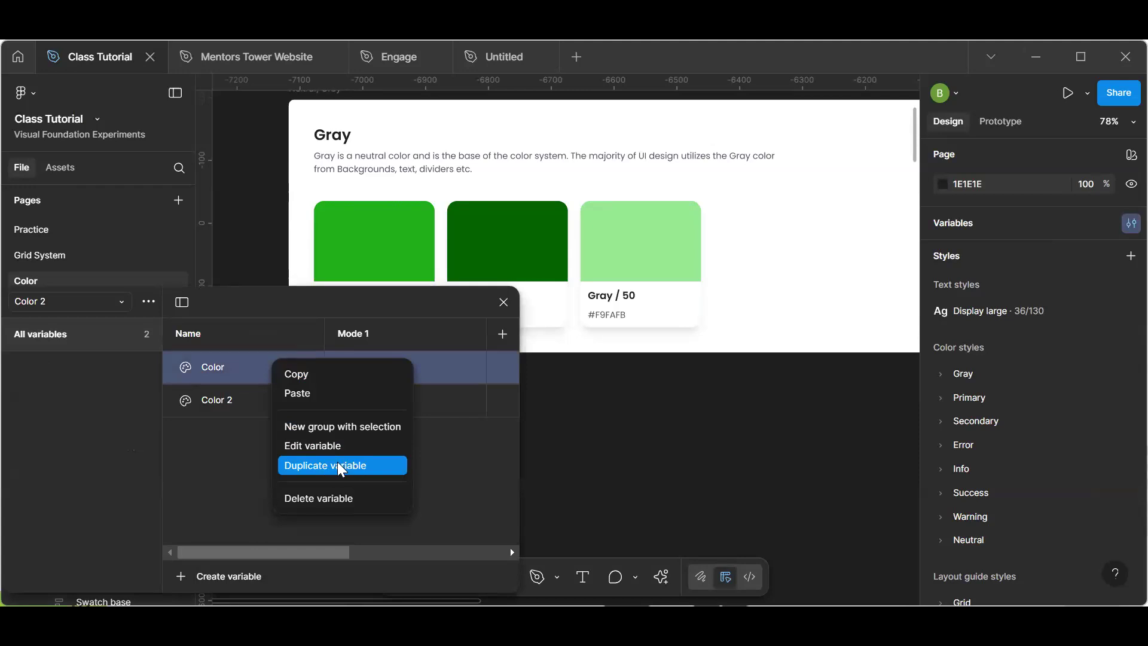
{"action": "left_click", "coordinate": [503, 303]}
{"action": "left_click", "coordinate": [503, 304]}
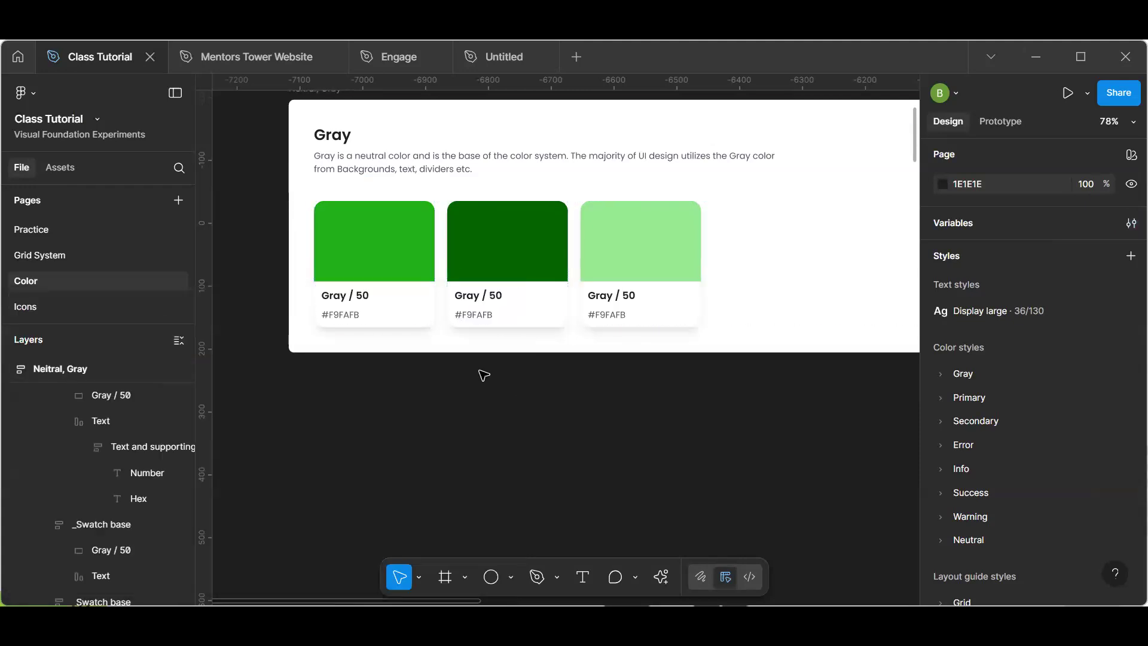
- Deselect the Neitral, Gray frame and switch from the Color page to the Typography page
{"action": "scroll", "coordinate": [485, 375], "scroll_direction": "down", "scroll_amount": 5}
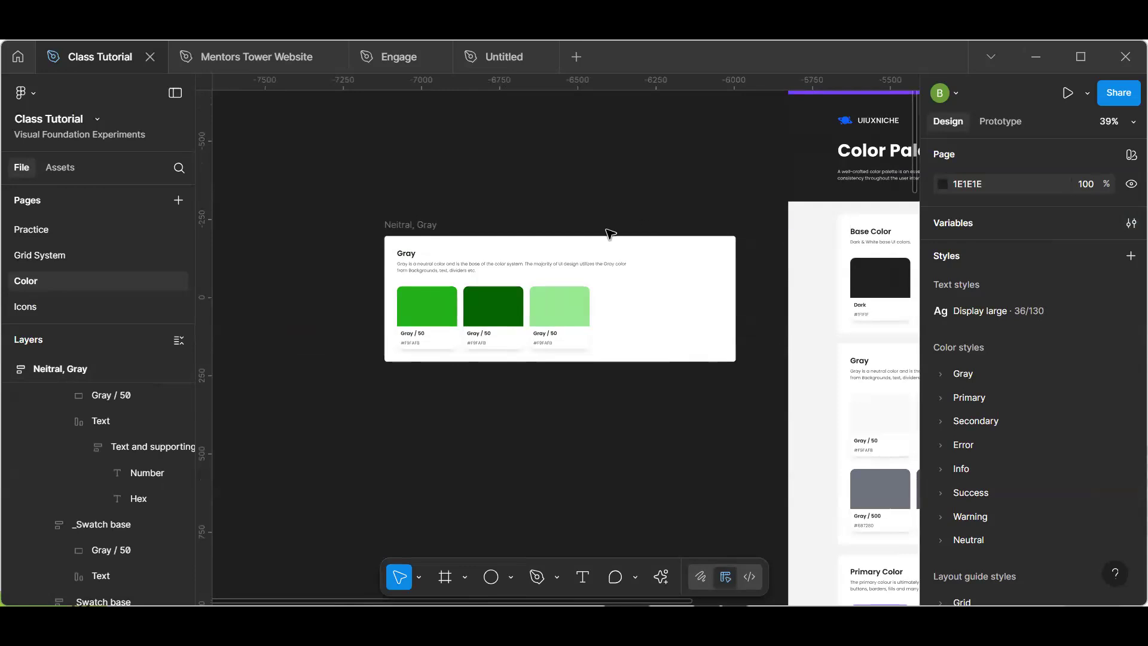
{"action": "left_click", "coordinate": [426, 229]}
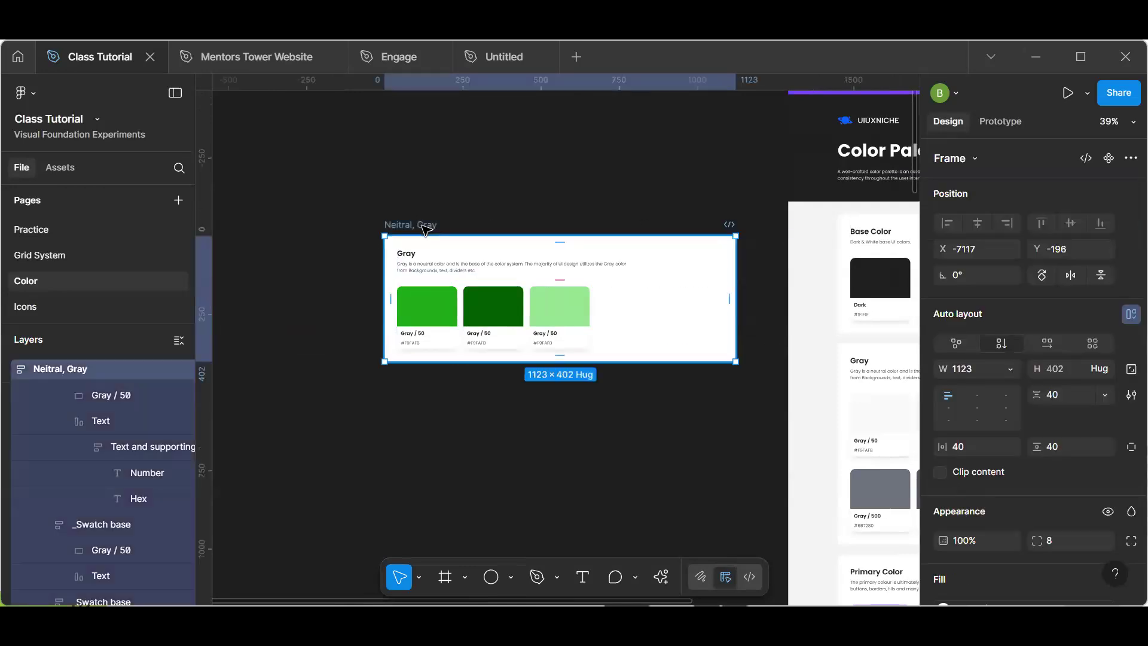
{"action": "key", "text": "Escape"}
{"action": "key", "text": "shift+1"}
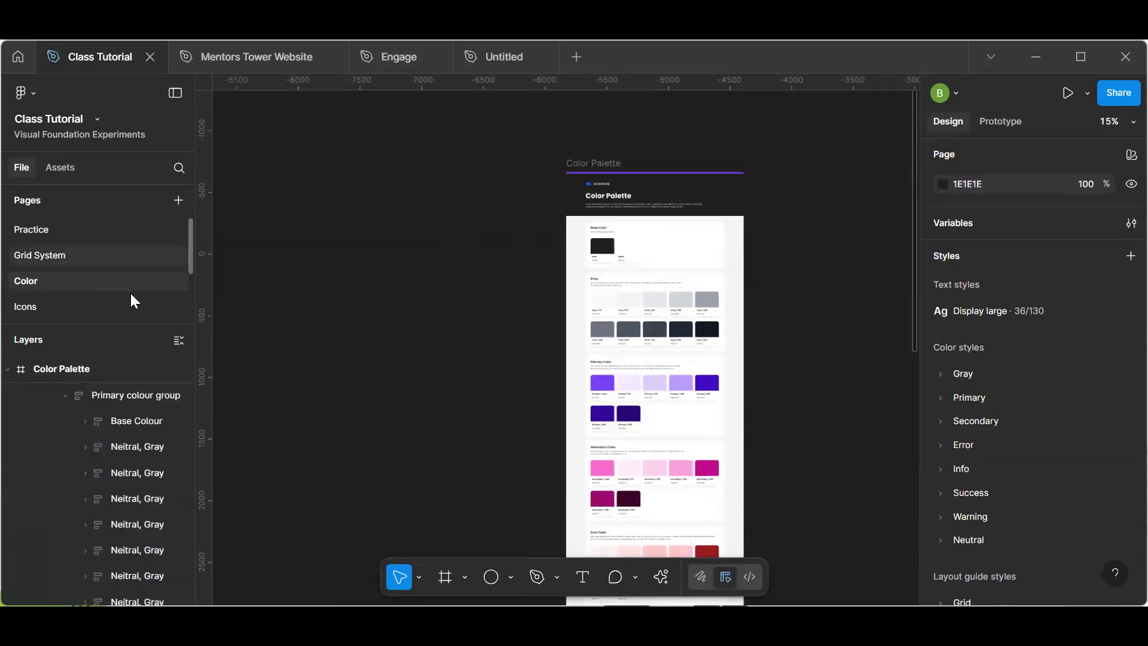
{"action": "scroll", "coordinate": [79, 263], "scroll_direction": "down", "scroll_amount": 3}
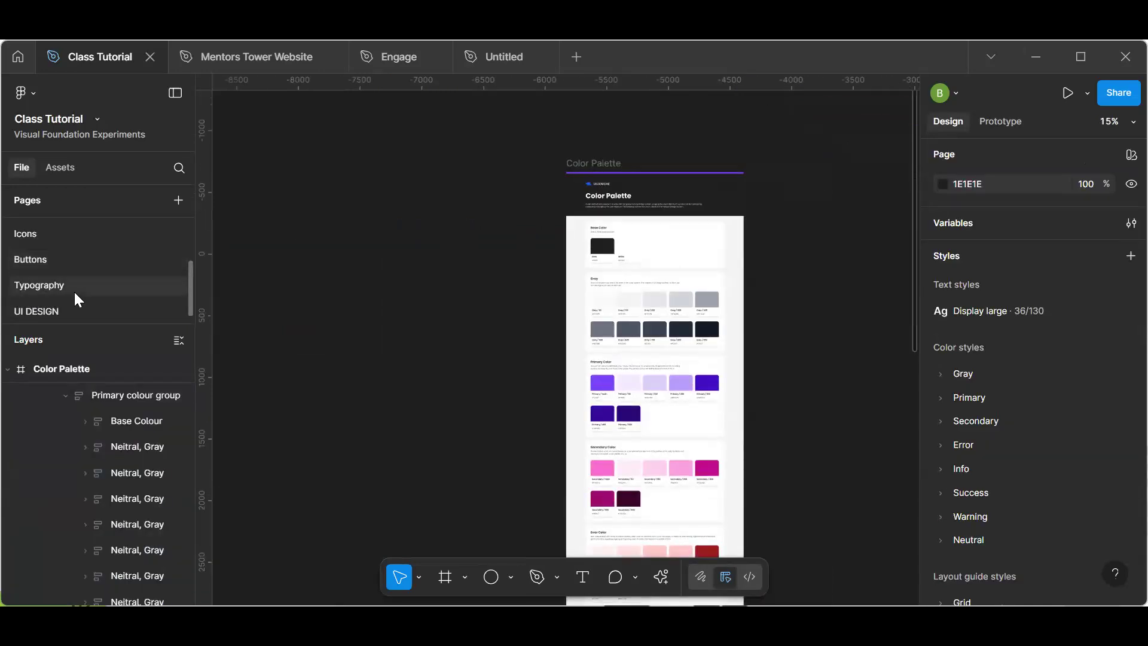
{"action": "left_click", "coordinate": [73, 287]}
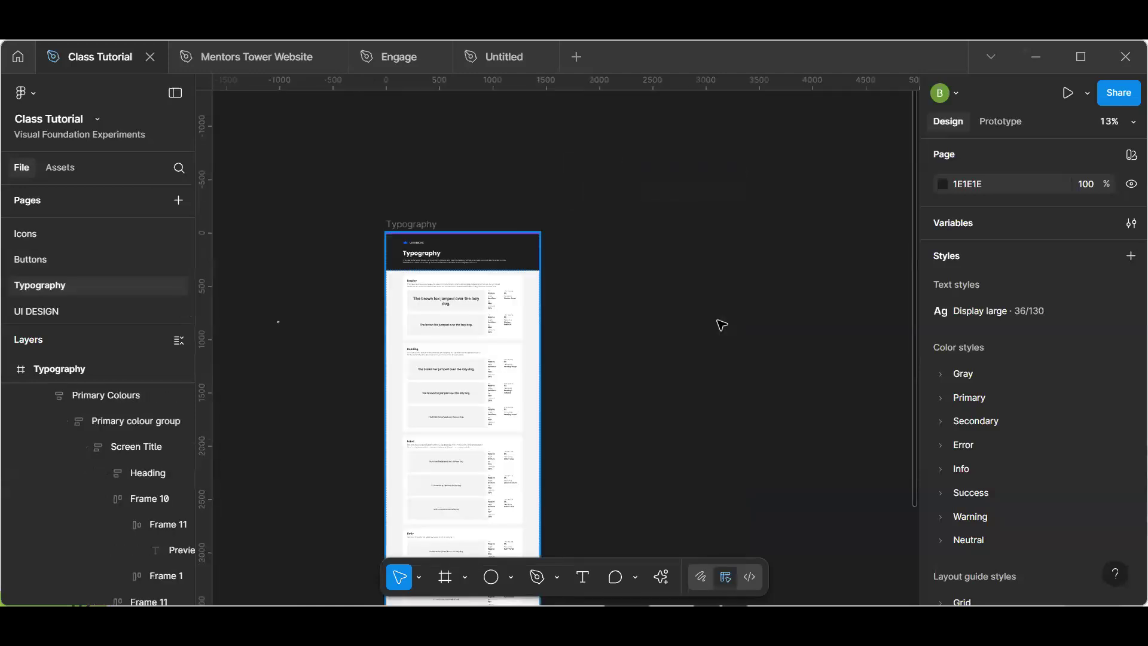
- Examine the Typography frame's Display and Heading samples with their font, weight, size, line height and preferred tag specifications
{"action": "scroll", "coordinate": [501, 296], "scroll_direction": "up", "scroll_amount": 3}
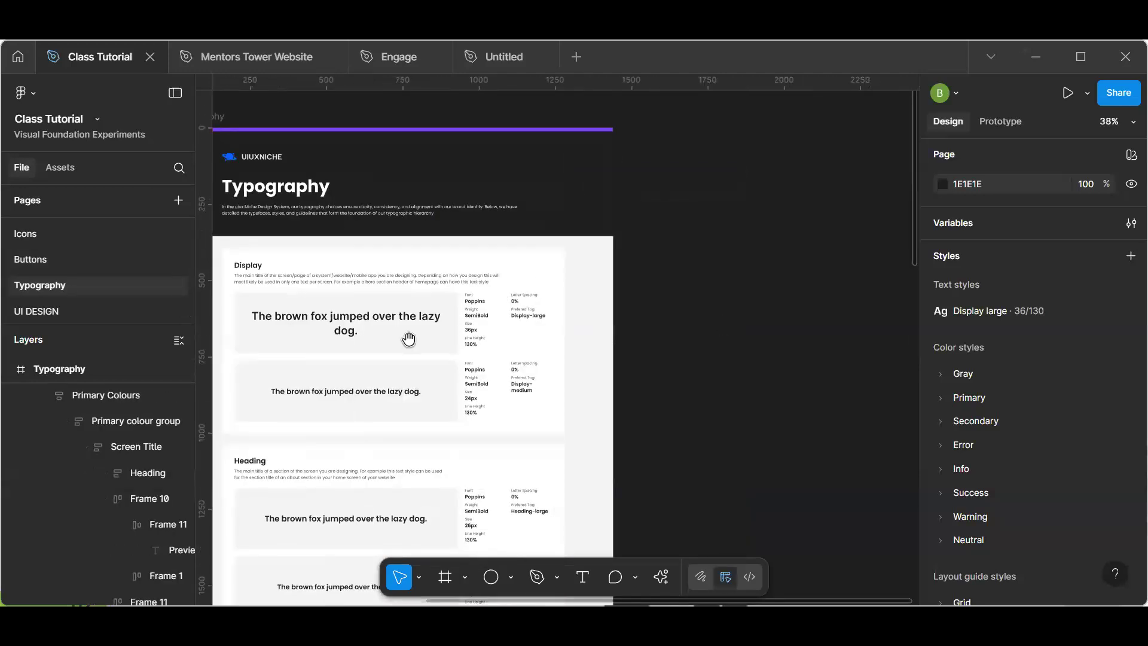
{"action": "left_click_drag", "start_coordinate": [412, 365], "coordinate": [509, 266]}
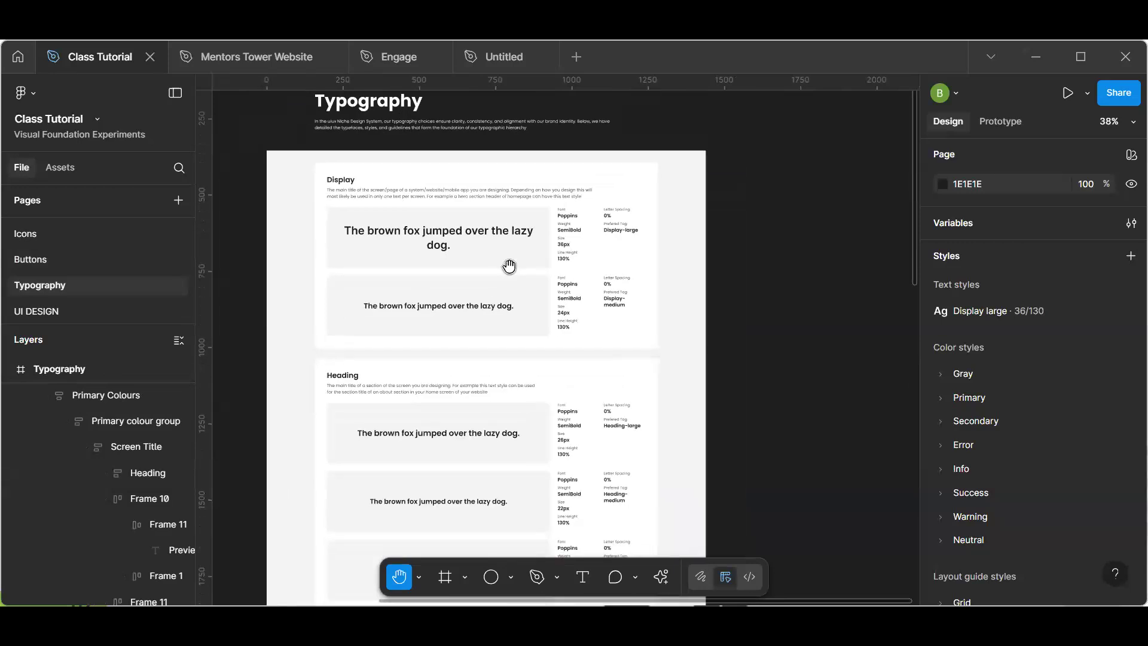
{"action": "scroll", "coordinate": [508, 267], "scroll_direction": "up", "scroll_amount": 1}
{"action": "scroll", "coordinate": [567, 342], "scroll_direction": "up", "scroll_amount": 1}
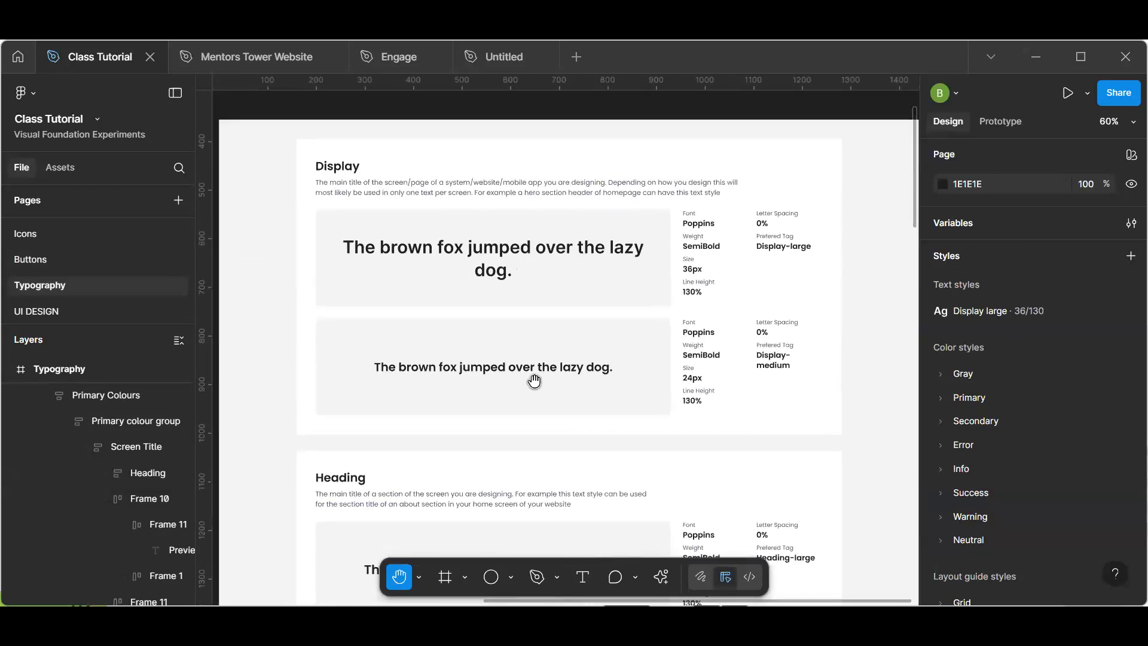
{"action": "scroll", "coordinate": [533, 379], "scroll_direction": "down", "scroll_amount": 2}
{"action": "scroll", "coordinate": [493, 263], "scroll_direction": "down", "scroll_amount": 5}
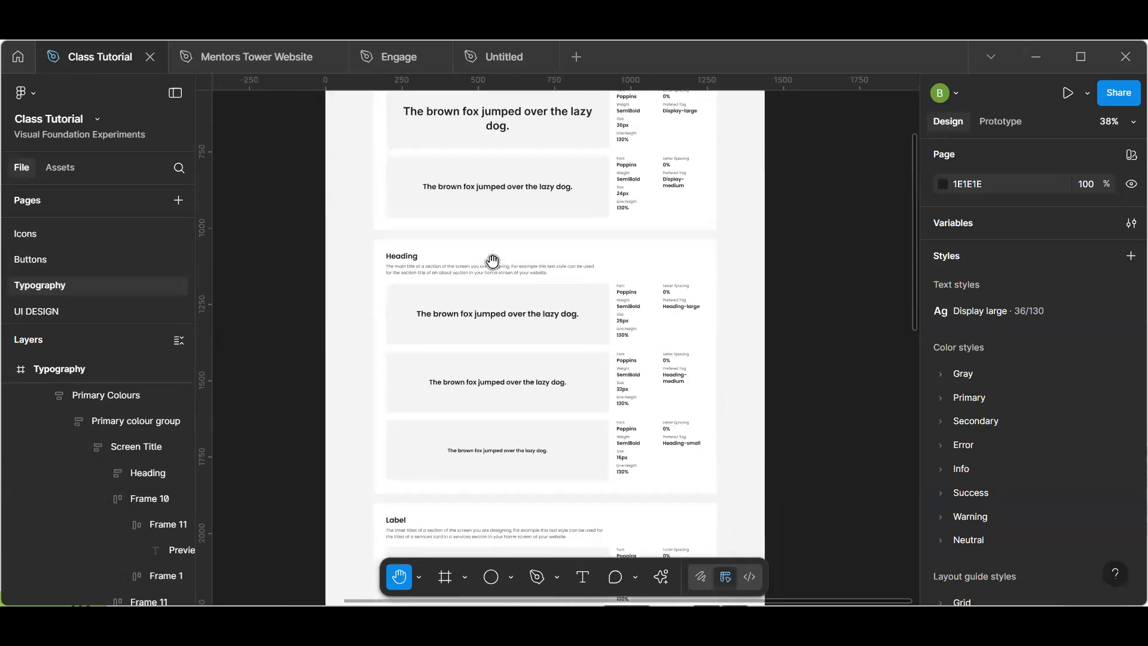
{"action": "scroll", "coordinate": [494, 387], "scroll_direction": "down", "scroll_amount": 3}
{"action": "scroll", "coordinate": [494, 259], "scroll_direction": "down", "scroll_amount": 3}
{"action": "scroll", "coordinate": [500, 291], "scroll_direction": "up", "scroll_amount": 3}
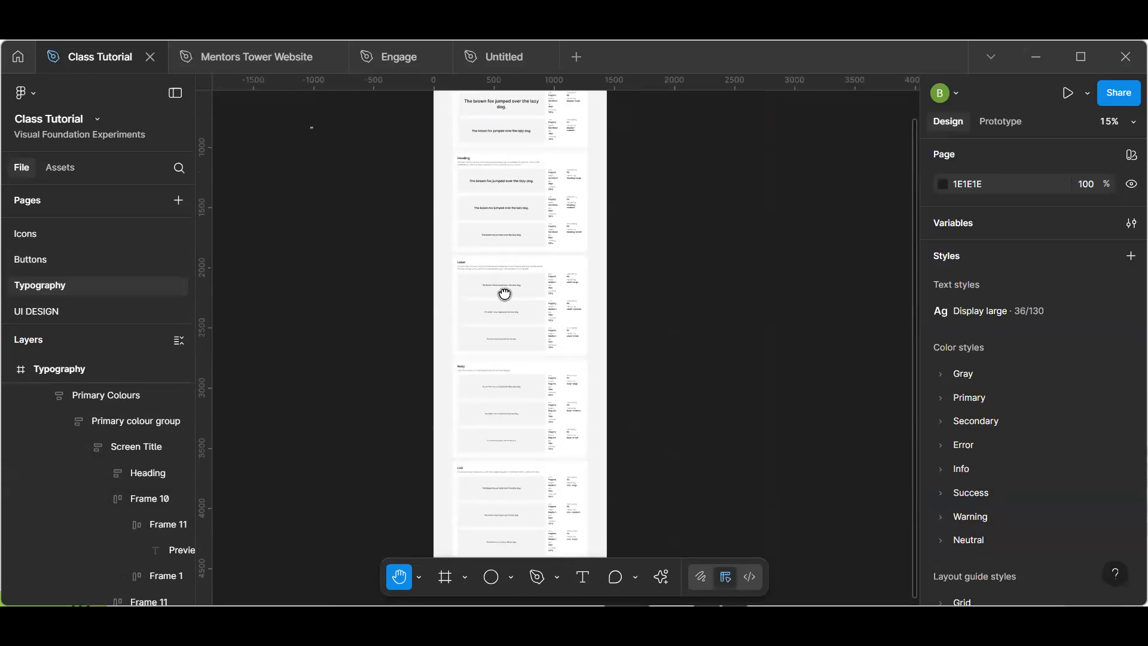
{"action": "scroll", "coordinate": [504, 171], "scroll_direction": "up", "scroll_amount": 4}
{"action": "scroll", "coordinate": [500, 238], "scroll_direction": "up", "scroll_amount": 2}
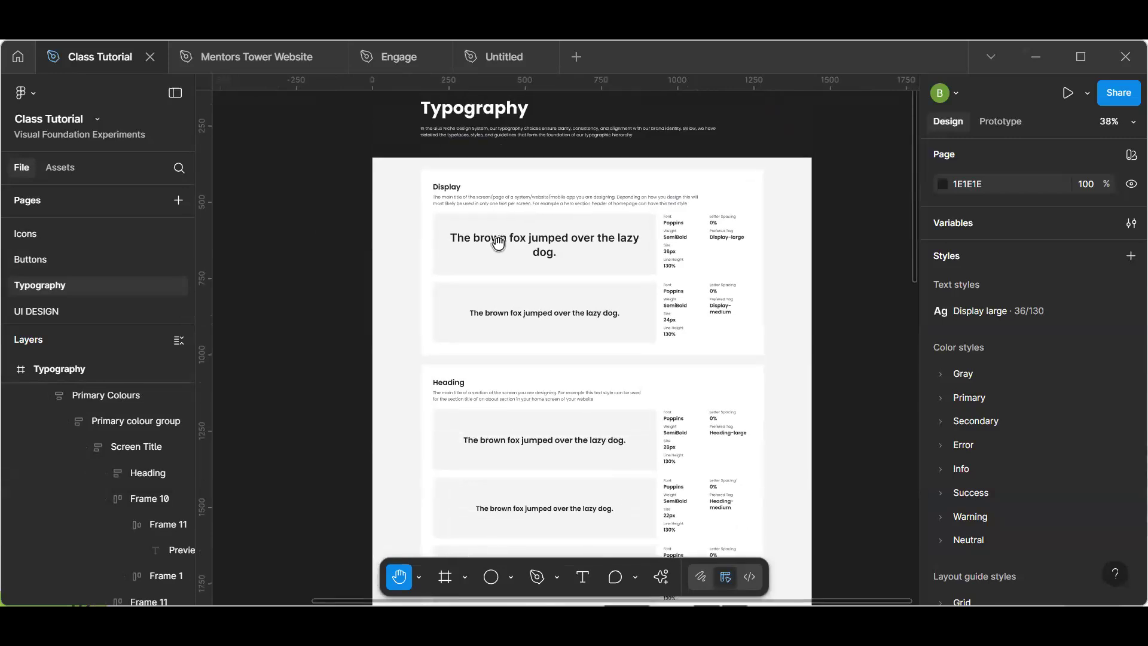
{"action": "scroll", "coordinate": [501, 252], "scroll_direction": "up", "scroll_amount": 2}
- Review the Label, Body and Link text style sections of the Typography frame and return to the Heading section
{"action": "scroll", "coordinate": [487, 441], "scroll_direction": "down", "scroll_amount": 15}
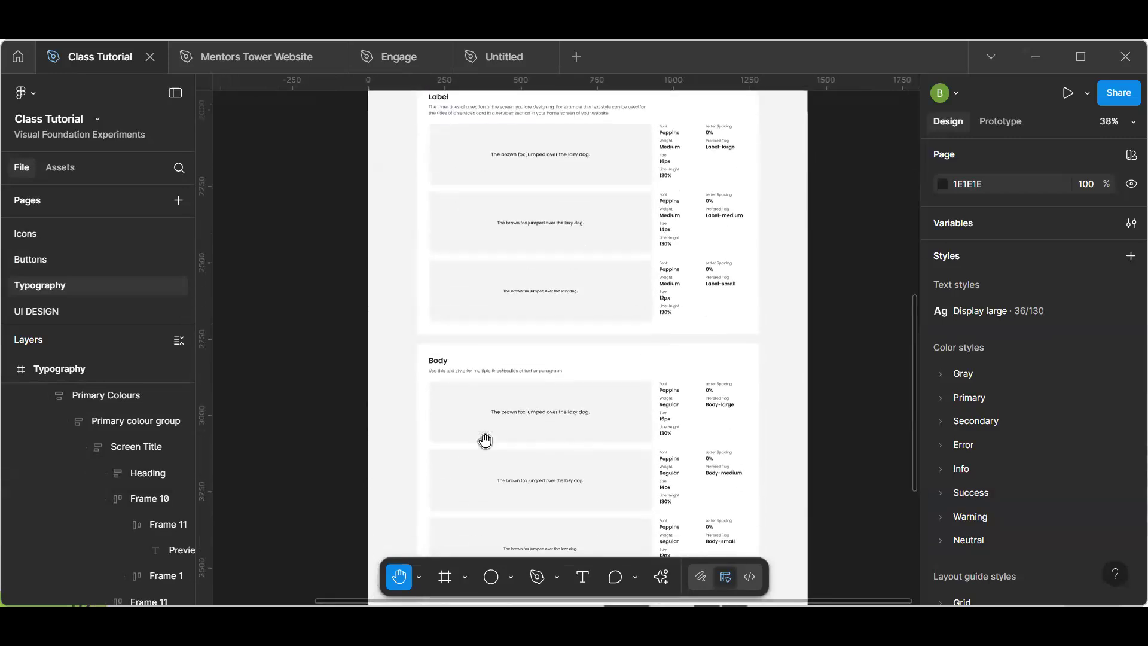
{"action": "scroll", "coordinate": [485, 441], "scroll_direction": "down", "scroll_amount": 2}
{"action": "scroll", "coordinate": [485, 441], "scroll_direction": "up", "scroll_amount": 10}
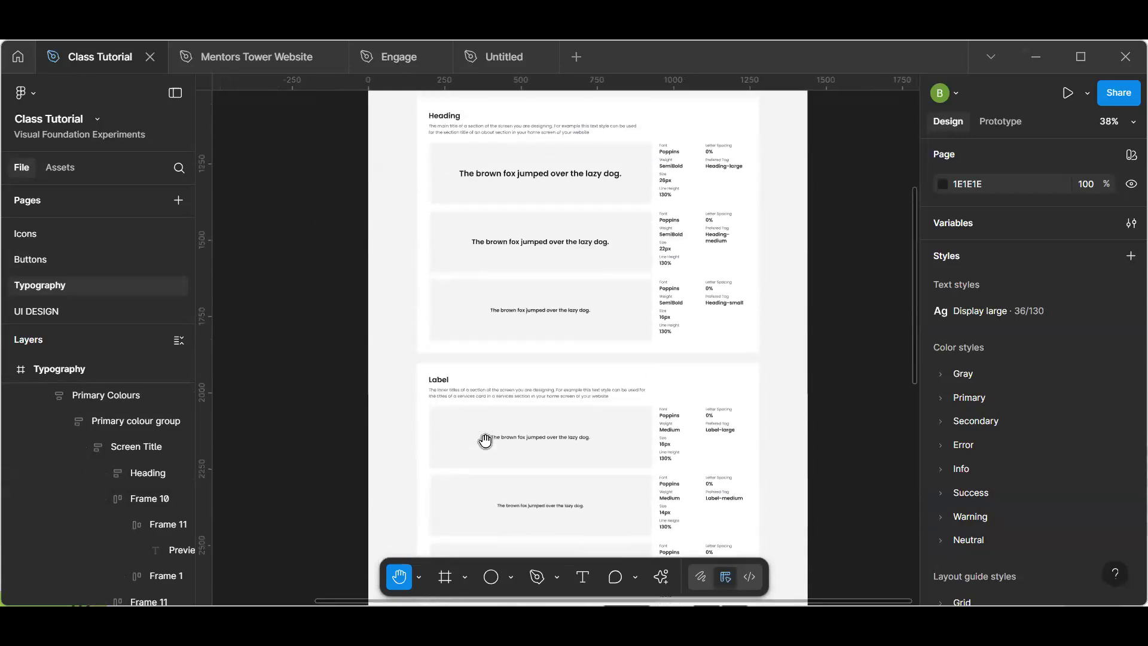
{"action": "scroll", "coordinate": [485, 440], "scroll_direction": "up", "scroll_amount": 1}
{"action": "scroll", "coordinate": [484, 441], "scroll_direction": "down", "scroll_amount": 20}
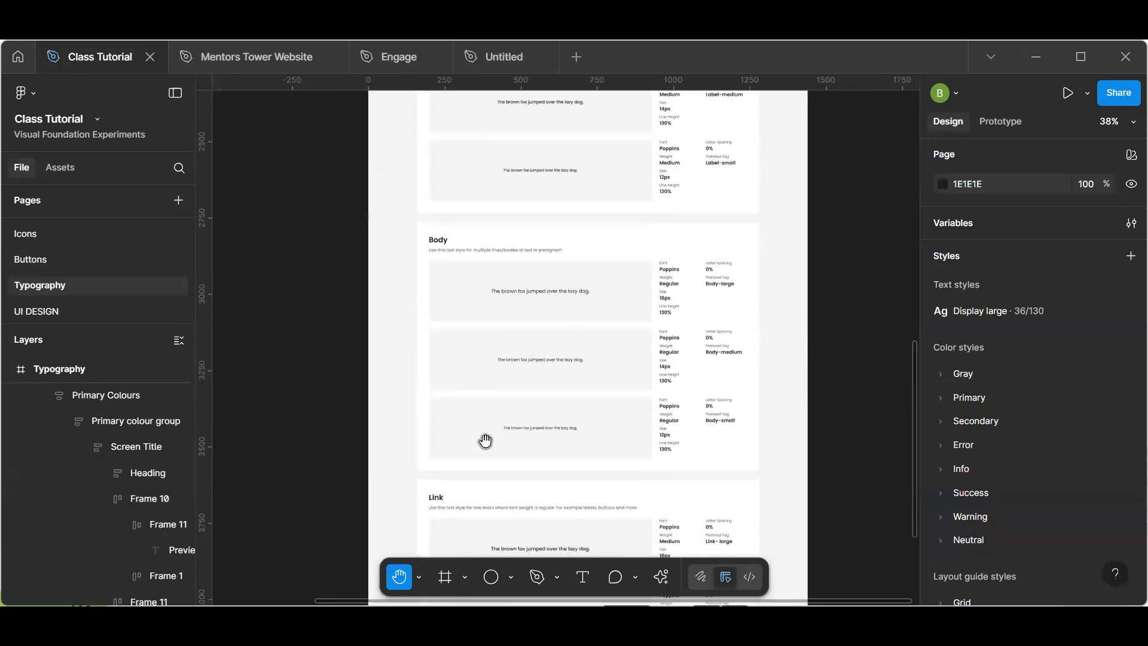
{"action": "scroll", "coordinate": [485, 441], "scroll_direction": "down", "scroll_amount": 12}
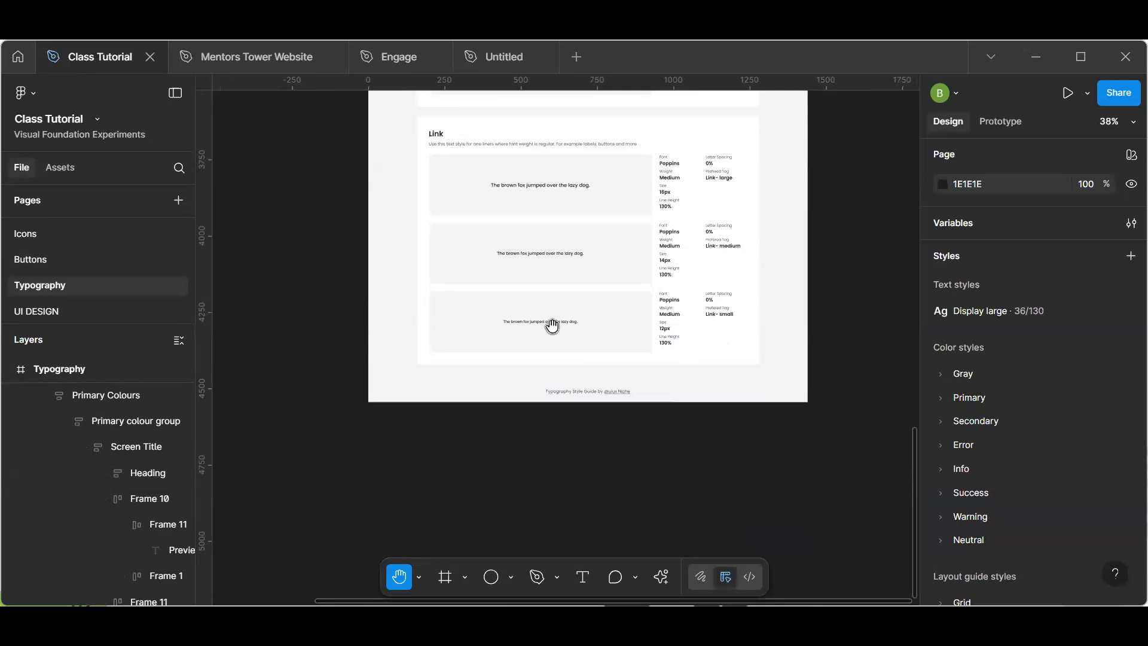
{"action": "scroll", "coordinate": [552, 325], "scroll_direction": "up", "scroll_amount": 10}
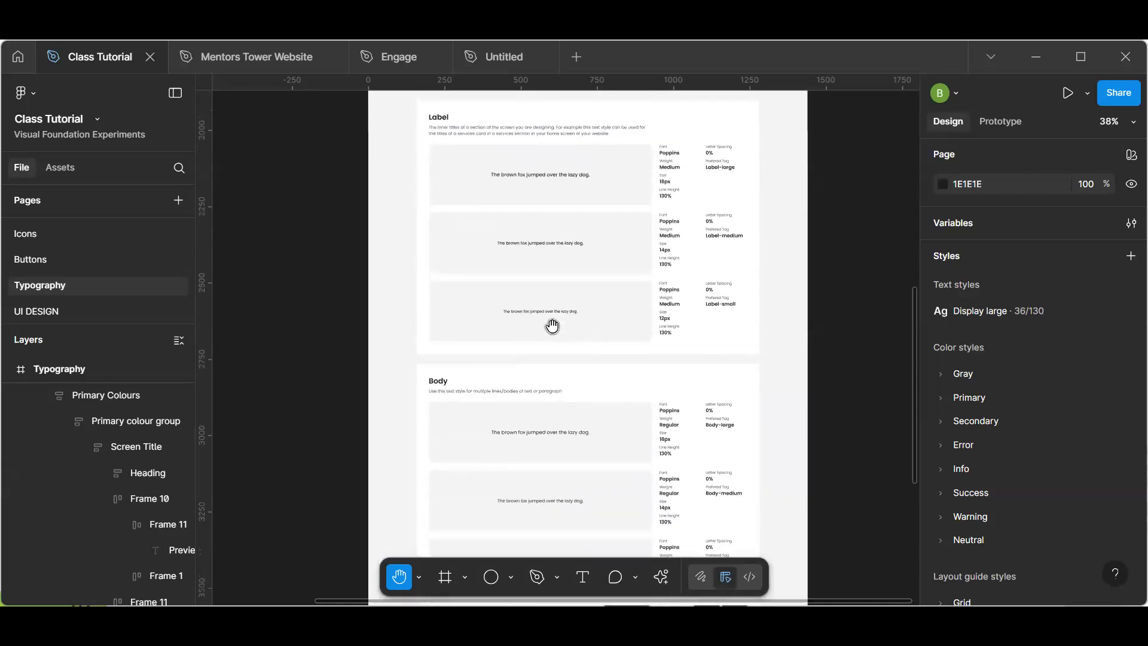
{"action": "scroll", "coordinate": [553, 326], "scroll_direction": "up", "scroll_amount": 7}
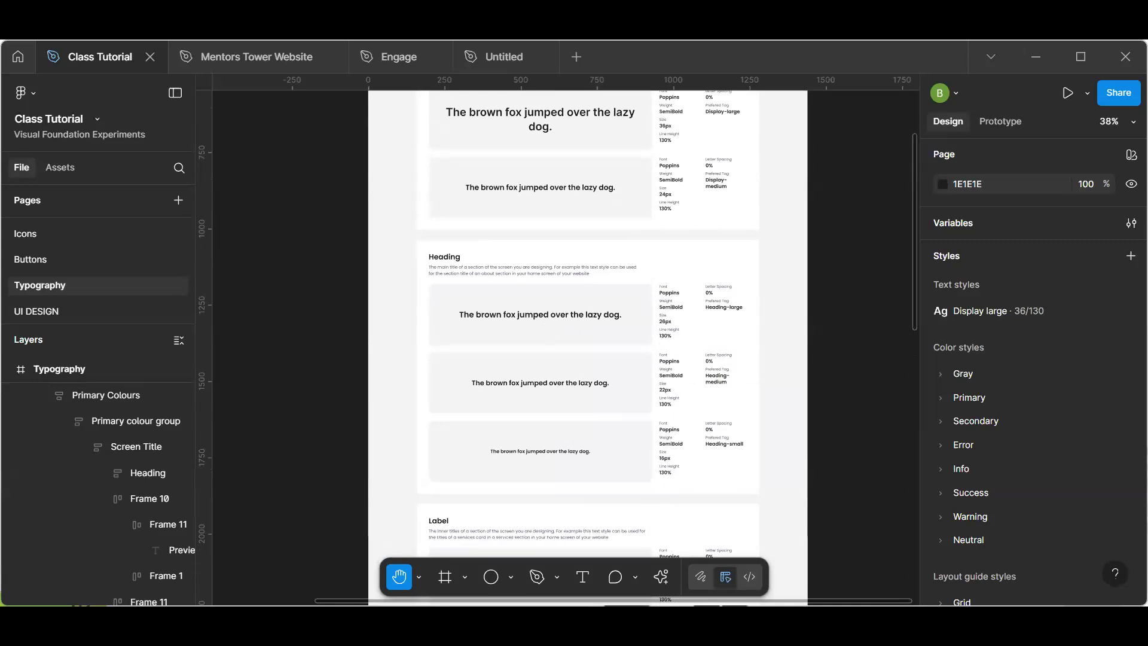
- Switch to the browser, close the YouTube video page, and return to Figma
{"action": "key", "text": "alt+Tab"}
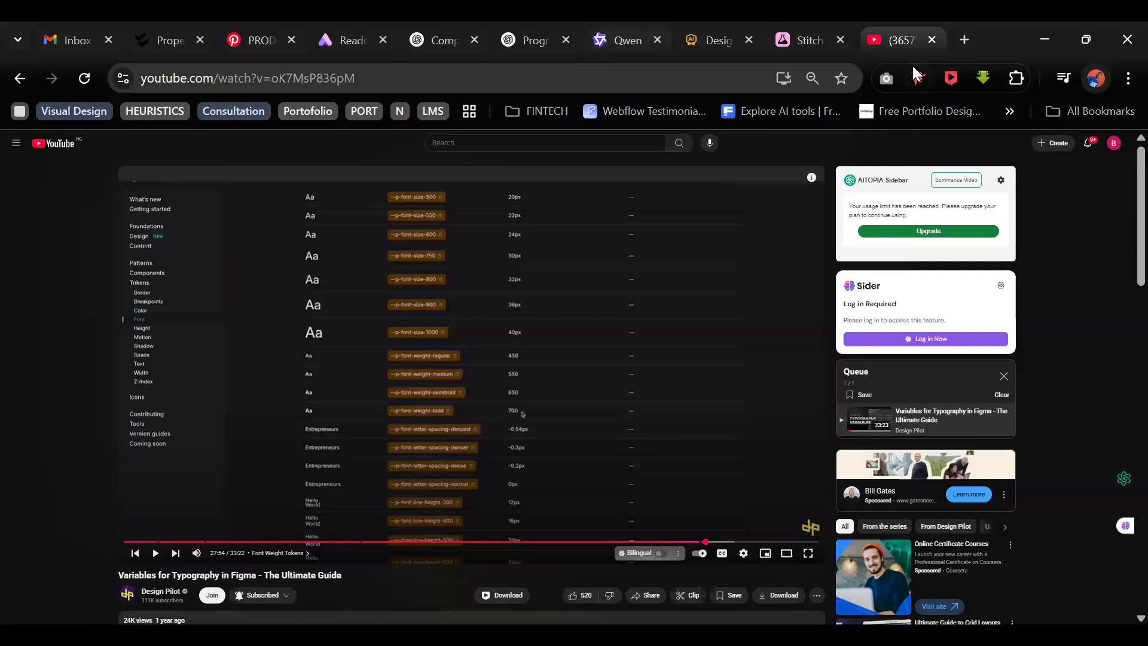
{"action": "left_click", "coordinate": [932, 39]}
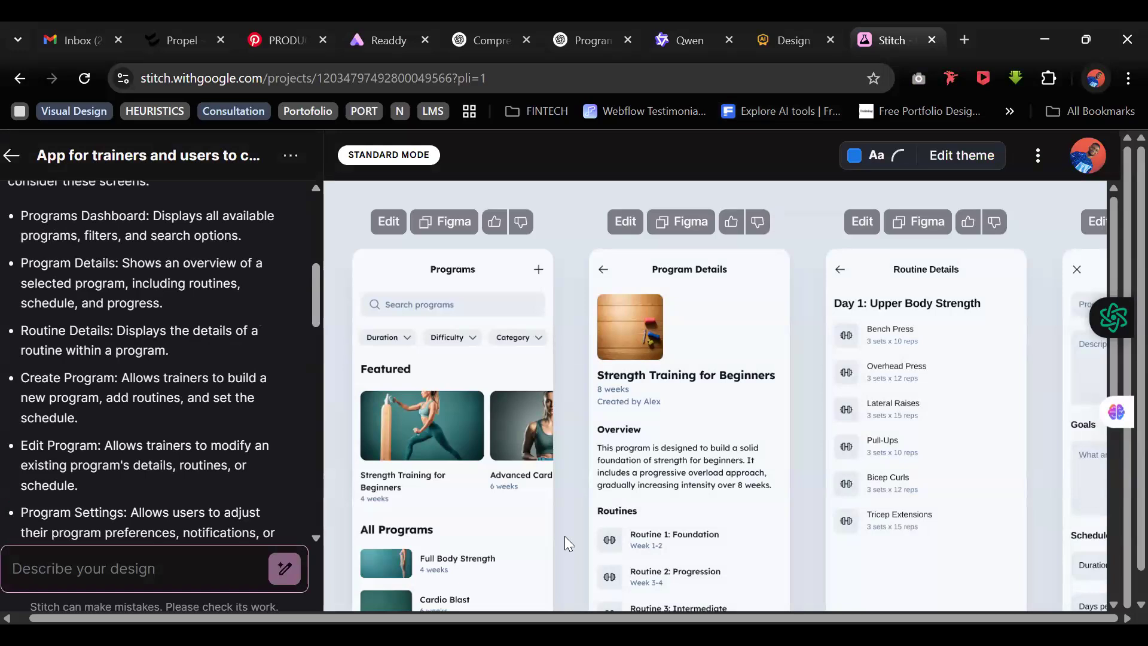
{"action": "key", "text": "alt+Tab"}
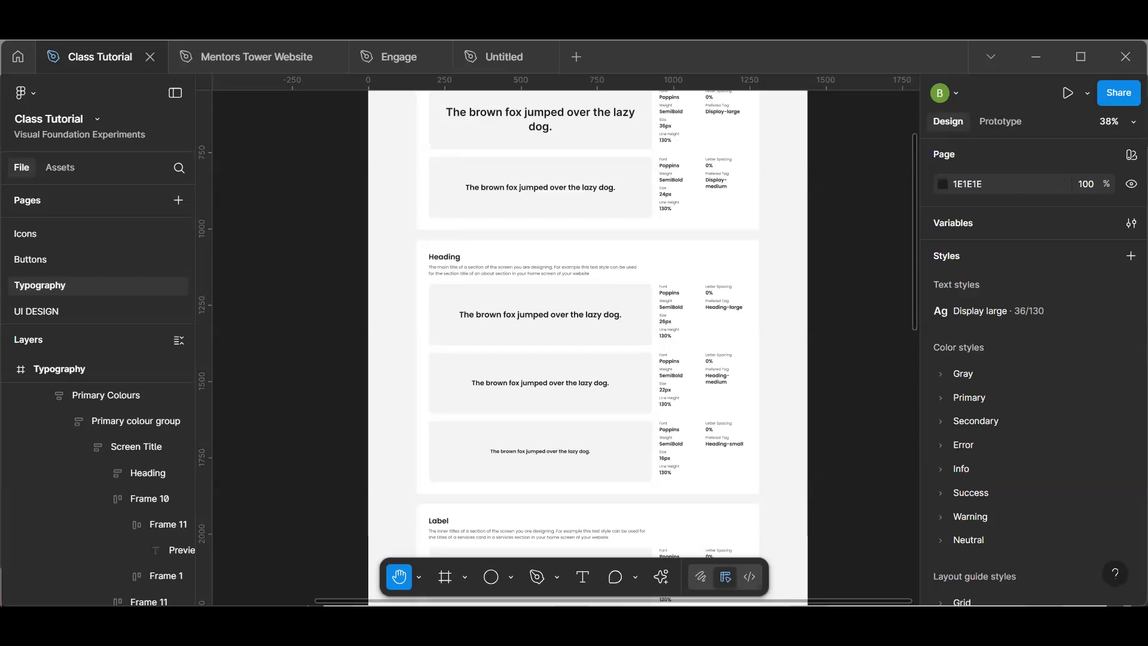
- Switch to the browser window showing Uber's Base design system and open the Overview of its Typography documentation
{"action": "key", "text": "alt+Tab"}
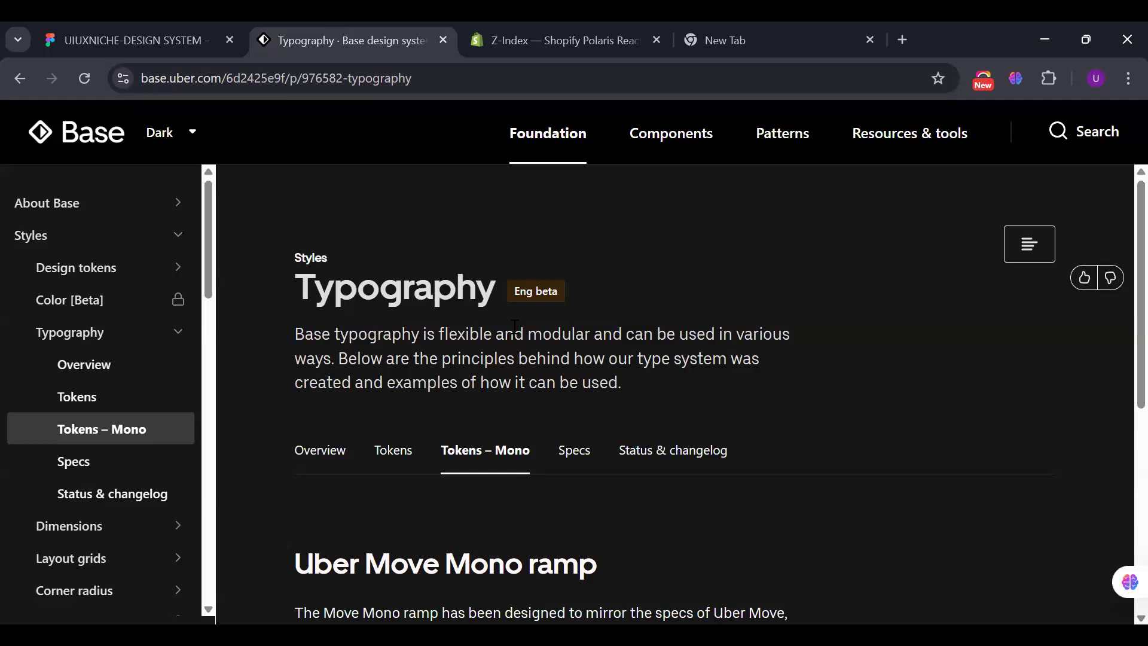
{"action": "scroll", "coordinate": [514, 330], "scroll_direction": "down", "scroll_amount": 3}
{"action": "scroll", "coordinate": [513, 328], "scroll_direction": "down", "scroll_amount": 3}
{"action": "scroll", "coordinate": [513, 328], "scroll_direction": "up", "scroll_amount": 5}
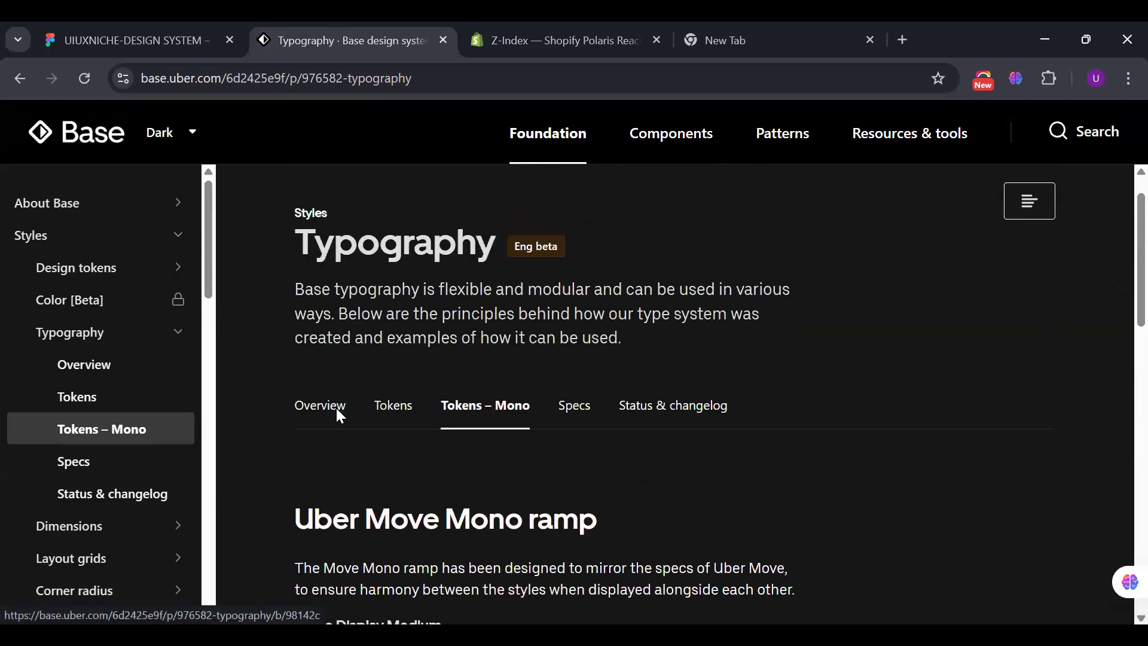
{"action": "right_click", "coordinate": [336, 410]}
{"action": "left_click", "coordinate": [327, 415]}
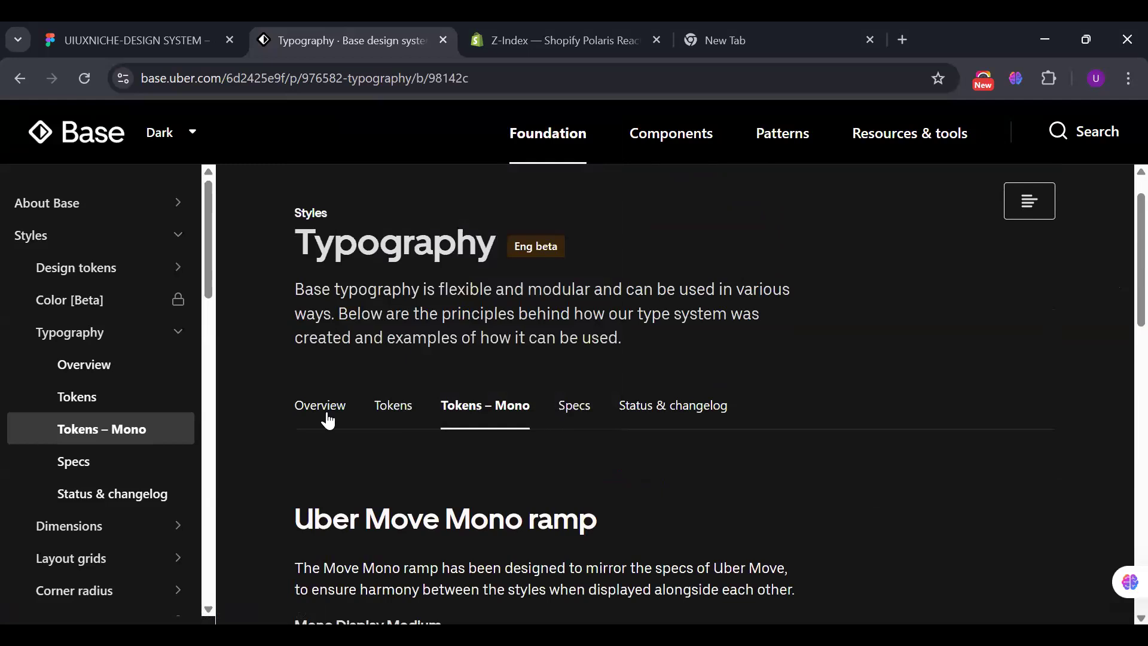
- Read the principles and the Anatomy roles, such as Display and Heading, in the Base Typography overview
{"action": "scroll", "coordinate": [439, 502], "scroll_direction": "down", "scroll_amount": 3}
{"action": "scroll", "coordinate": [438, 502], "scroll_direction": "down", "scroll_amount": 10}
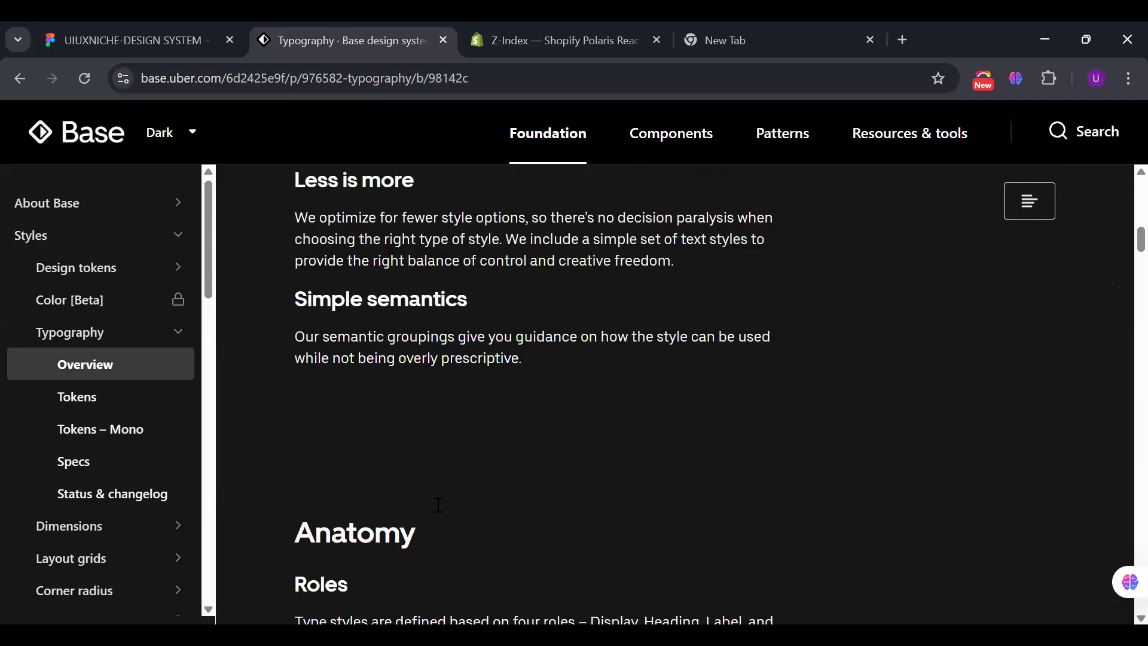
{"action": "scroll", "coordinate": [438, 506], "scroll_direction": "down", "scroll_amount": 8}
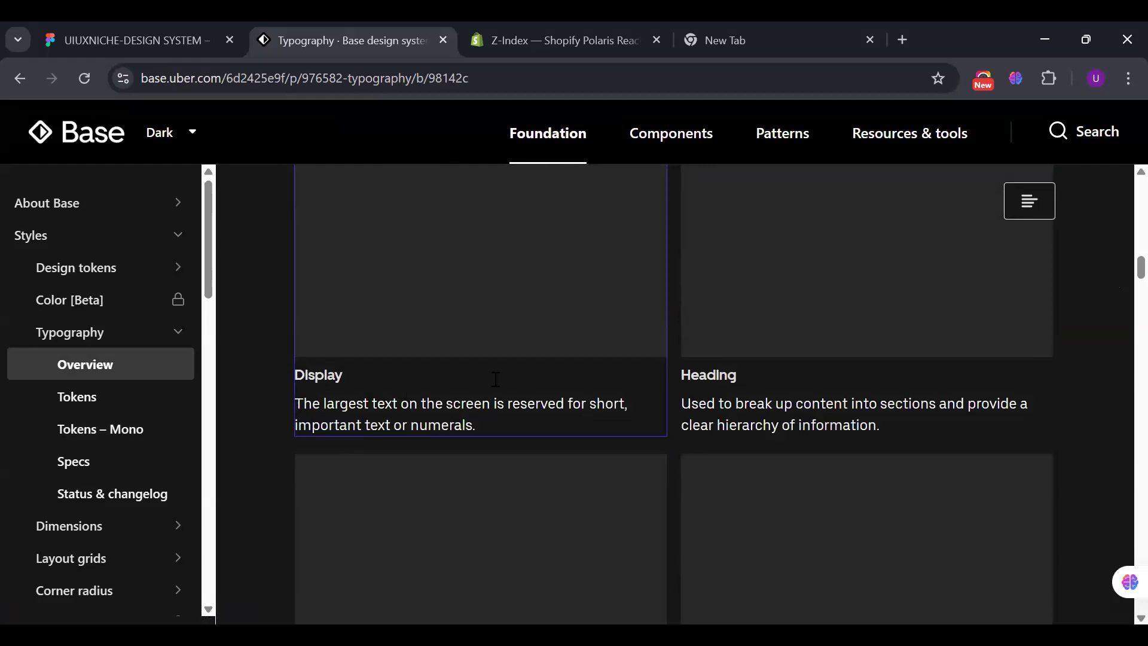
{"action": "scroll", "coordinate": [598, 411], "scroll_direction": "up", "scroll_amount": 5}
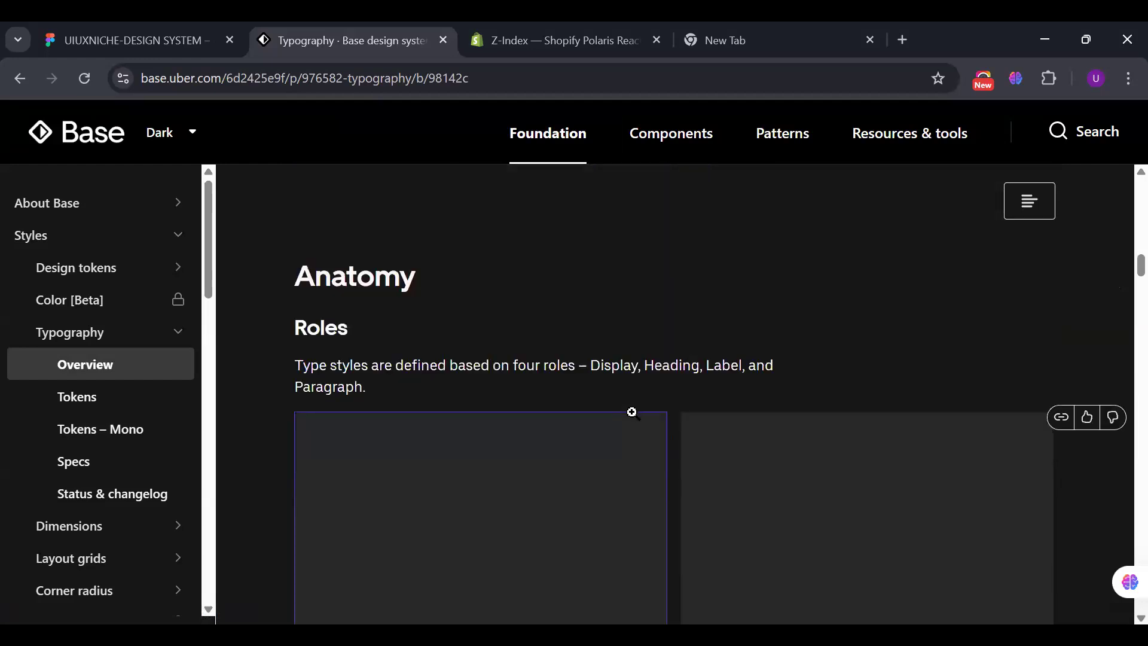
{"action": "scroll", "coordinate": [631, 411], "scroll_direction": "down", "scroll_amount": 3}
- Go back to the Welcome to Base page and reopen the Typography documentation from its topic cards
{"action": "left_click", "coordinate": [20, 78]}
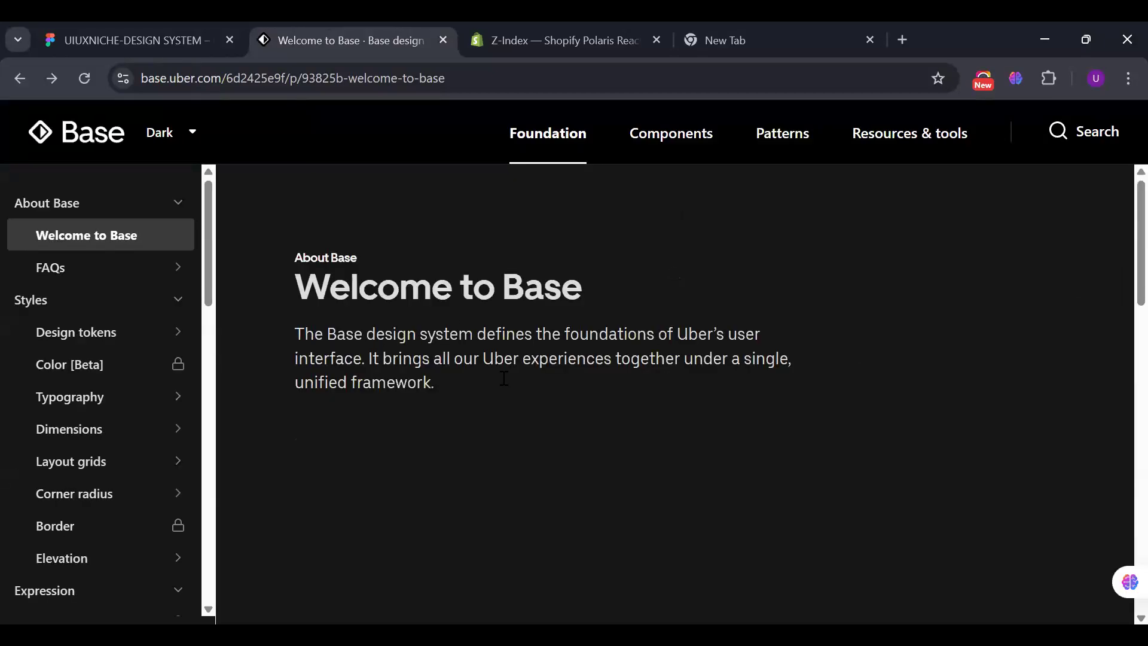
{"action": "scroll", "coordinate": [468, 497], "scroll_direction": "down", "scroll_amount": 5}
{"action": "scroll", "coordinate": [469, 498], "scroll_direction": "down", "scroll_amount": 6}
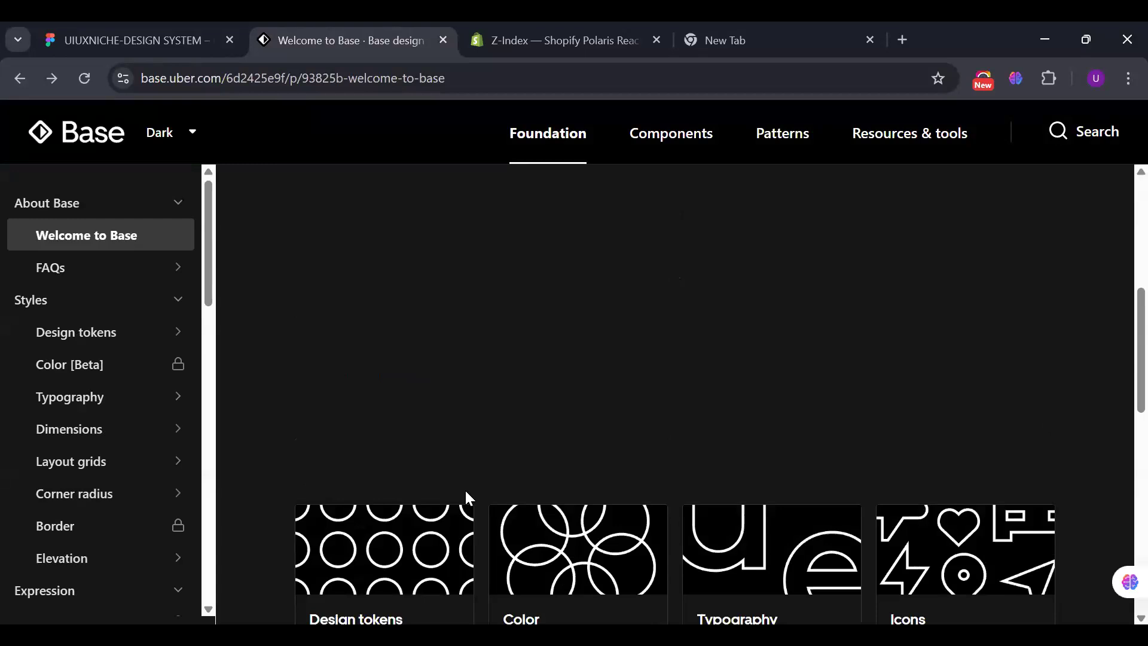
{"action": "left_click", "coordinate": [768, 203]}
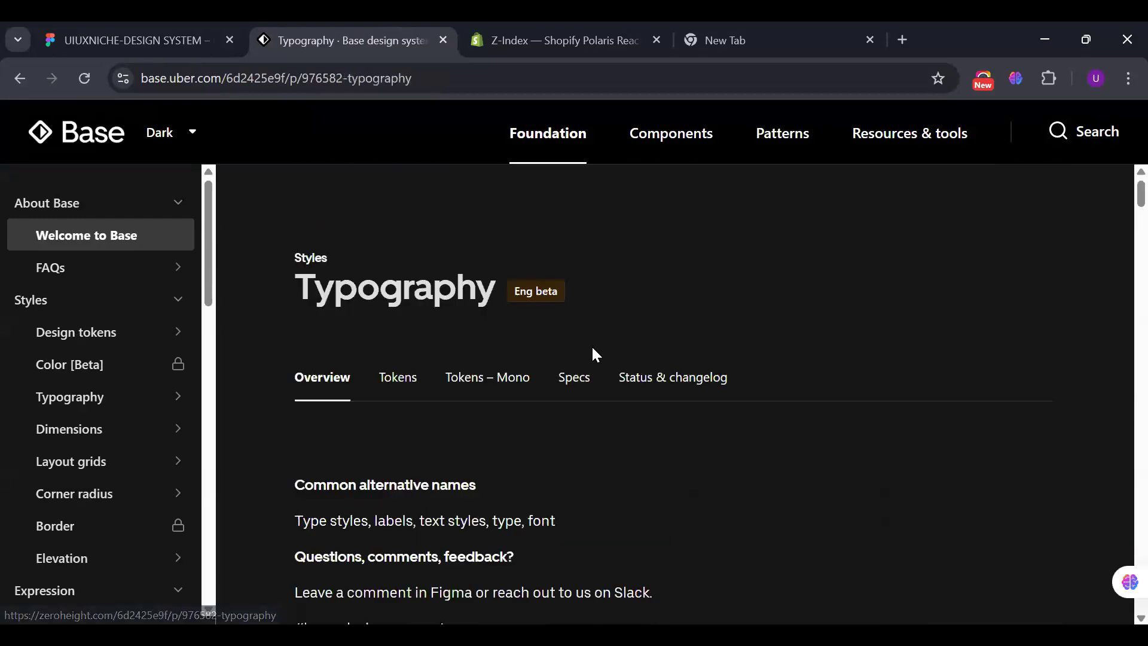
- Examine the reopened Base Typography overview, covering its principles, Anatomy roles, size scale and Fonts sections
{"action": "scroll", "coordinate": [436, 492], "scroll_direction": "down", "scroll_amount": 4}
{"action": "scroll", "coordinate": [439, 493], "scroll_direction": "down", "scroll_amount": 15}
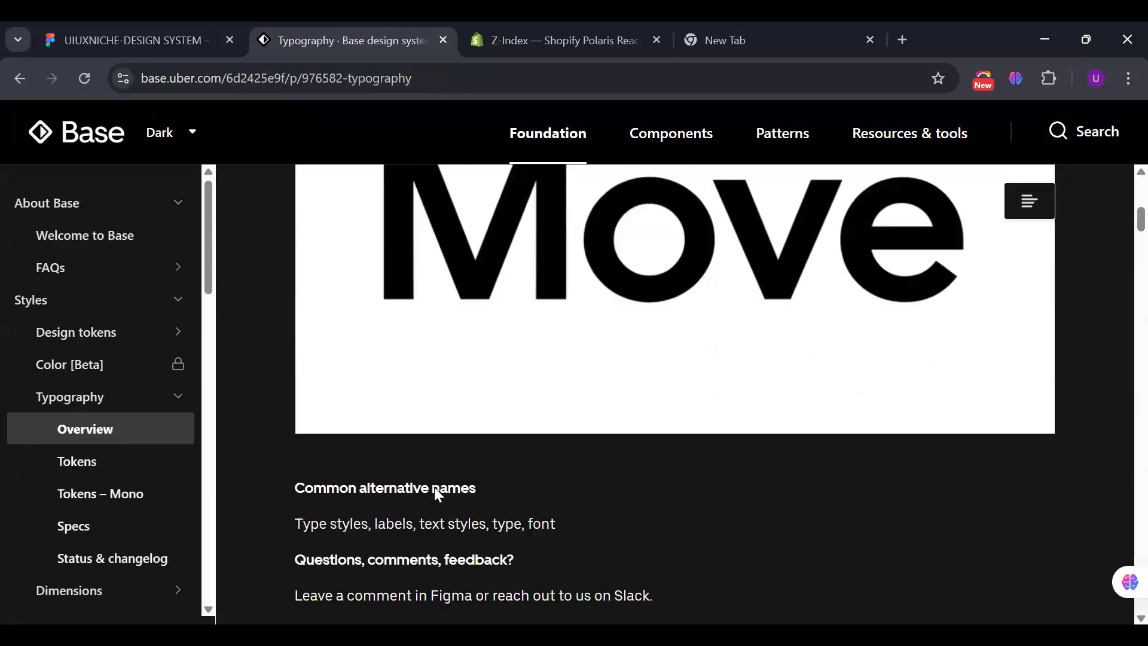
{"action": "scroll", "coordinate": [437, 489], "scroll_direction": "down", "scroll_amount": 15}
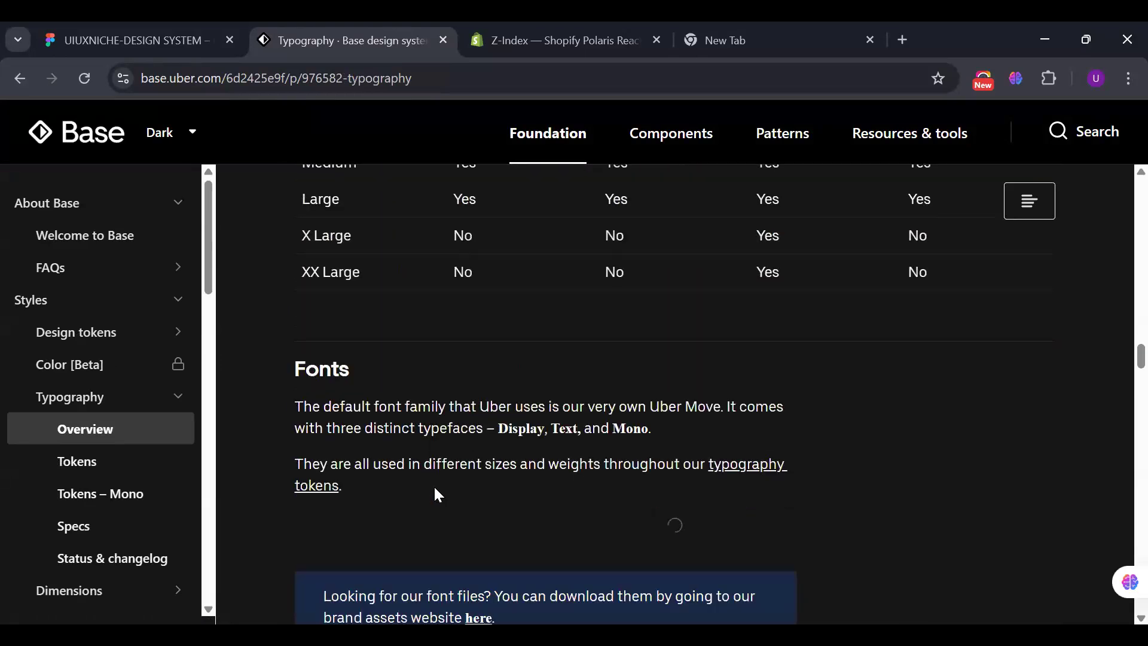
{"action": "scroll", "coordinate": [434, 487], "scroll_direction": "down", "scroll_amount": 6}
{"action": "scroll", "coordinate": [434, 491], "scroll_direction": "up", "scroll_amount": 20}
{"action": "scroll", "coordinate": [436, 495], "scroll_direction": "up", "scroll_amount": 10}
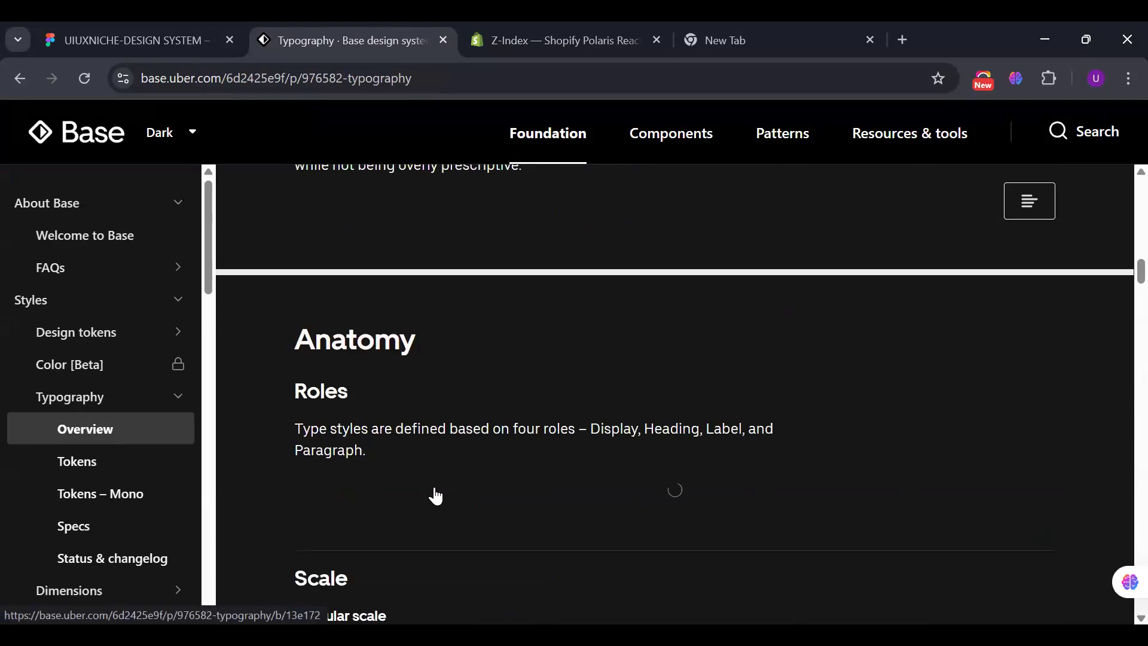
{"action": "scroll", "coordinate": [434, 487], "scroll_direction": "up", "scroll_amount": 10}
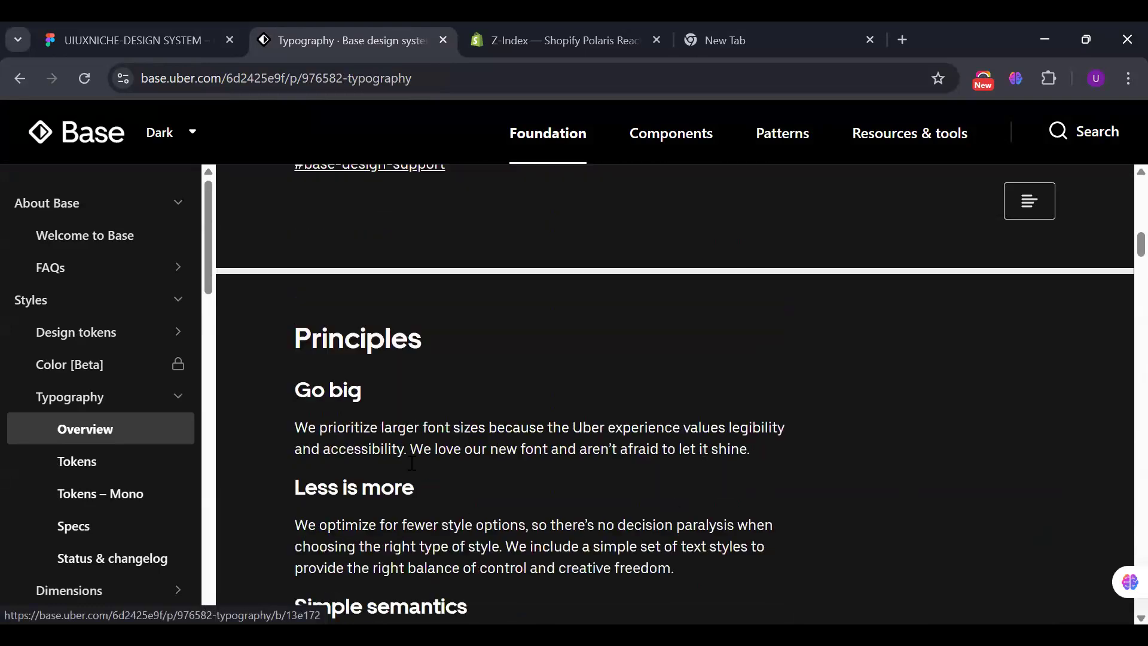
{"action": "scroll", "coordinate": [412, 464], "scroll_direction": "down", "scroll_amount": 15}
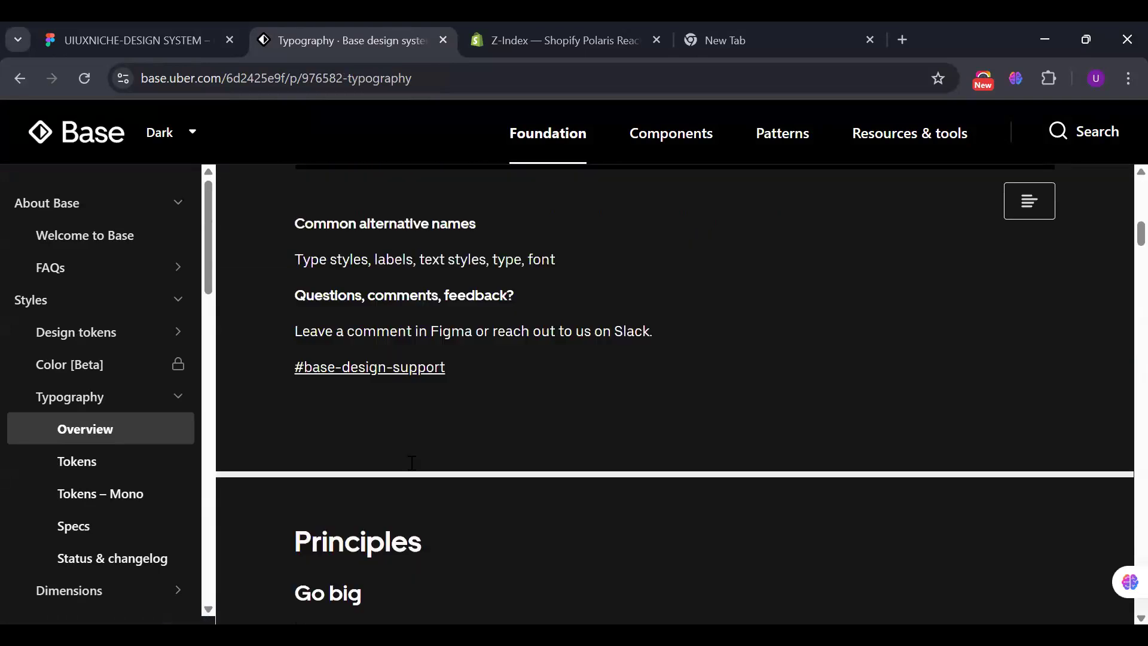
{"action": "scroll", "coordinate": [412, 464], "scroll_direction": "down", "scroll_amount": 2}
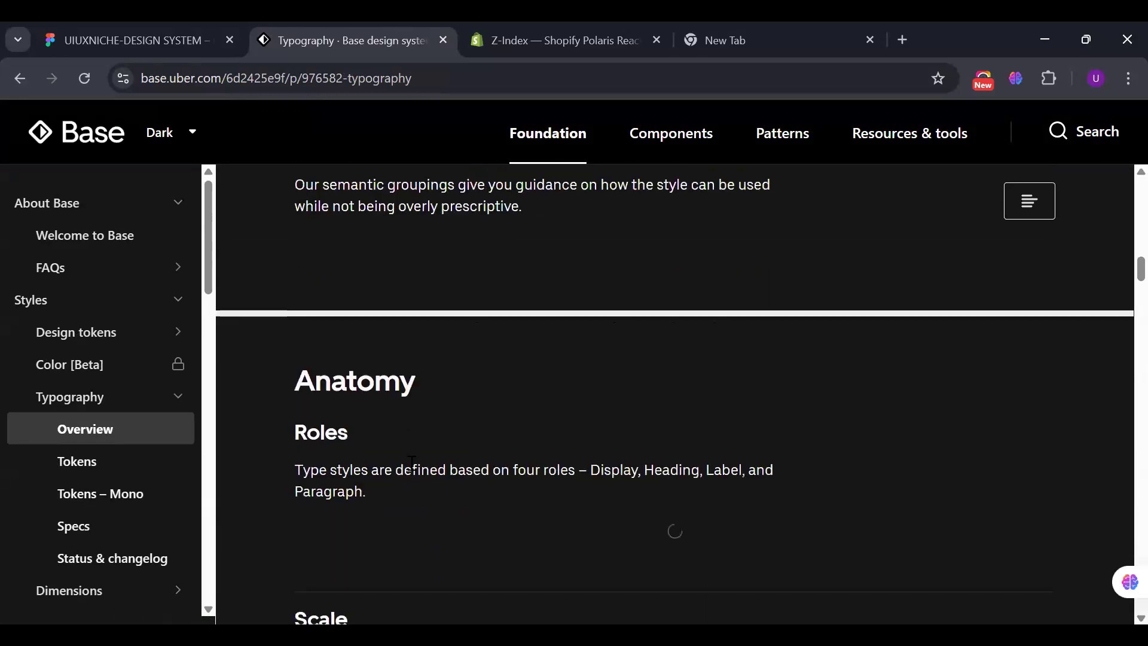
- Read the Scale, Line height, Size and Fonts sections of the Typography overview, focusing on the table of sizes per role
{"action": "scroll", "coordinate": [412, 464], "scroll_direction": "down", "scroll_amount": 3}
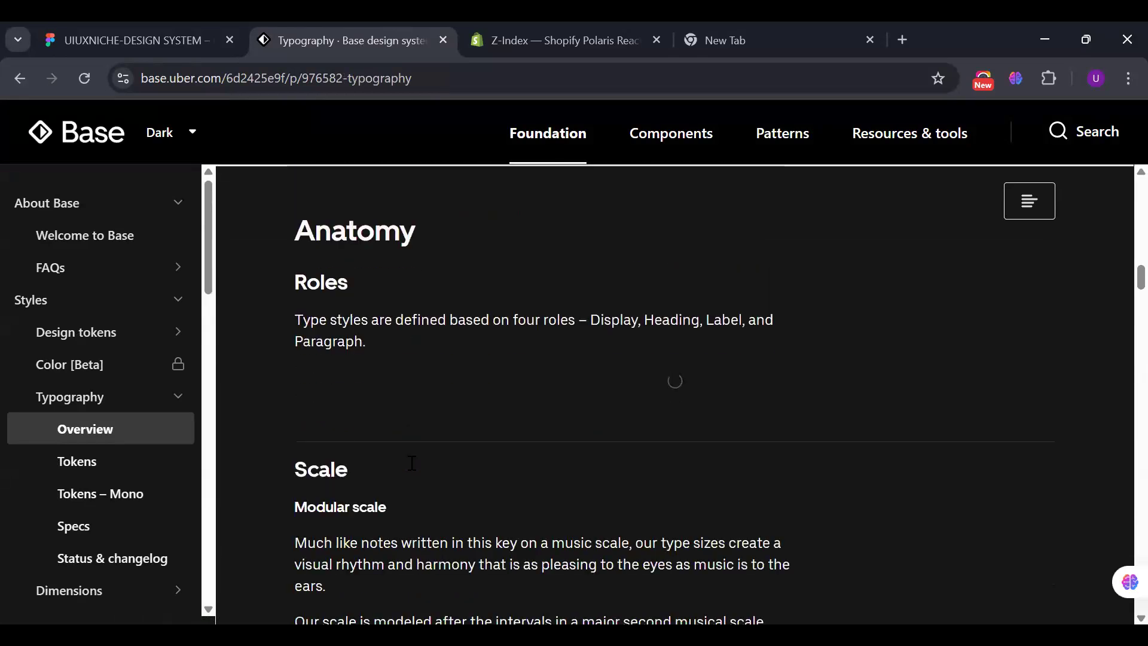
{"action": "scroll", "coordinate": [412, 464], "scroll_direction": "down", "scroll_amount": 8}
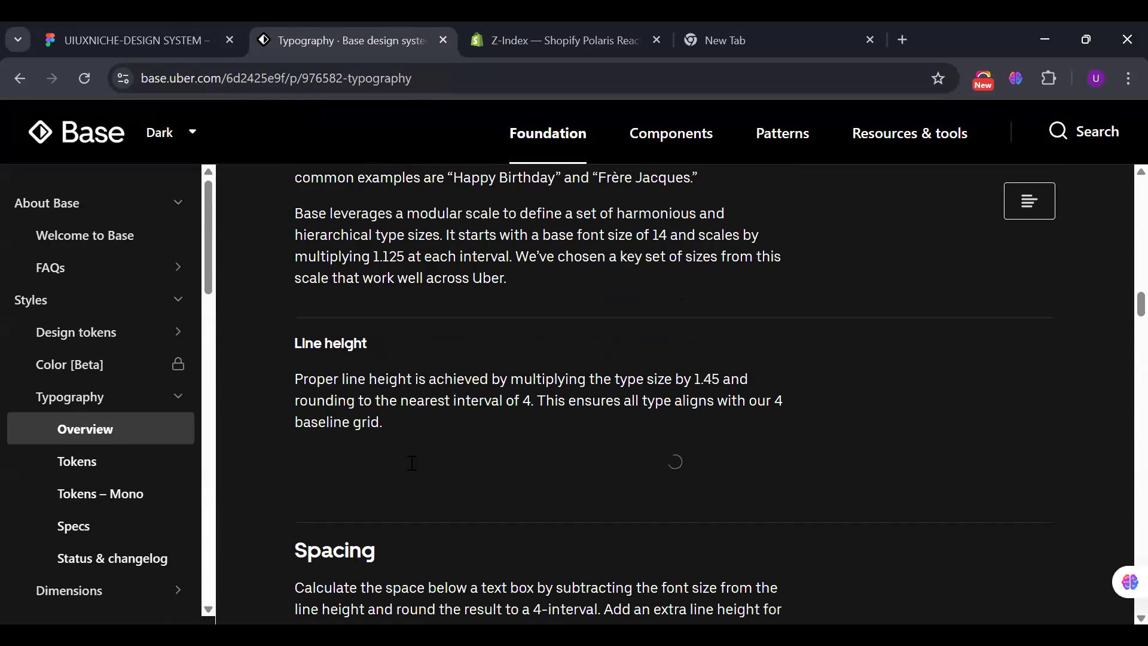
{"action": "scroll", "coordinate": [412, 464], "scroll_direction": "down", "scroll_amount": 4}
{"action": "scroll", "coordinate": [412, 464], "scroll_direction": "down", "scroll_amount": 5}
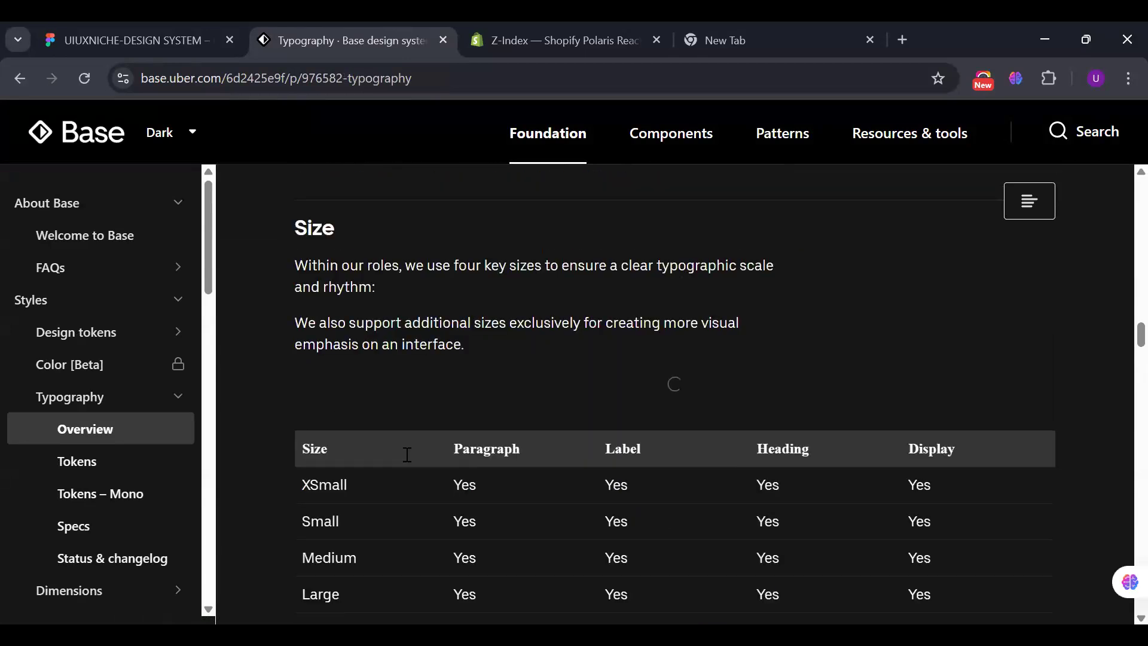
{"action": "scroll", "coordinate": [407, 455], "scroll_direction": "down", "scroll_amount": 10}
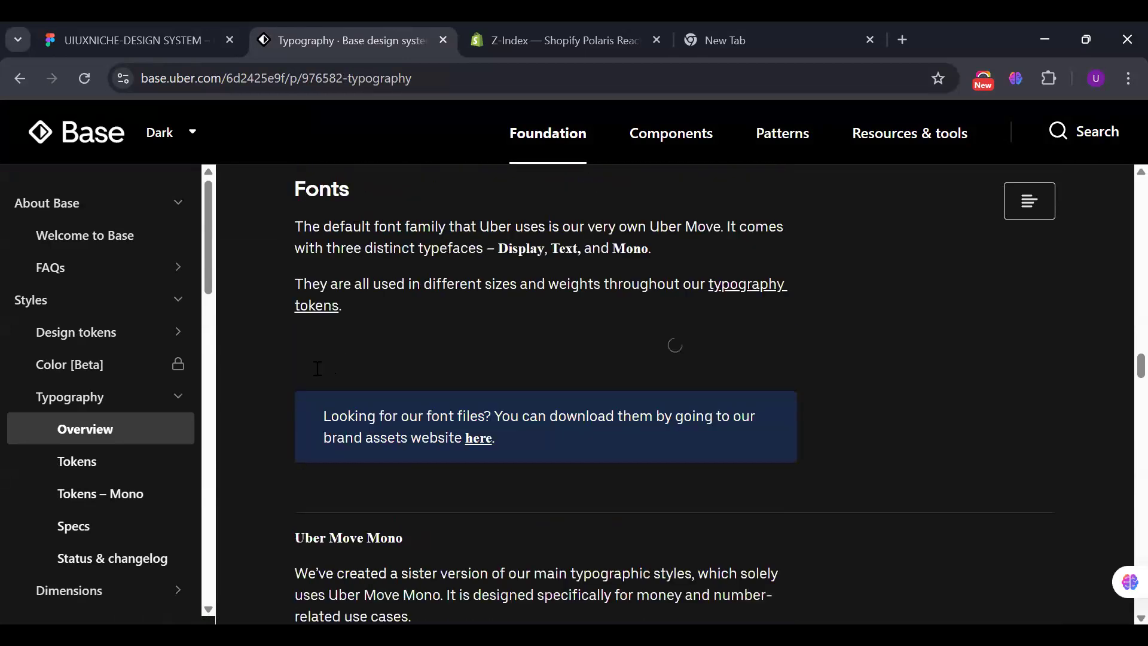
{"action": "scroll", "coordinate": [328, 437], "scroll_direction": "down", "scroll_amount": 14}
{"action": "scroll", "coordinate": [338, 506], "scroll_direction": "down", "scroll_amount": 2}
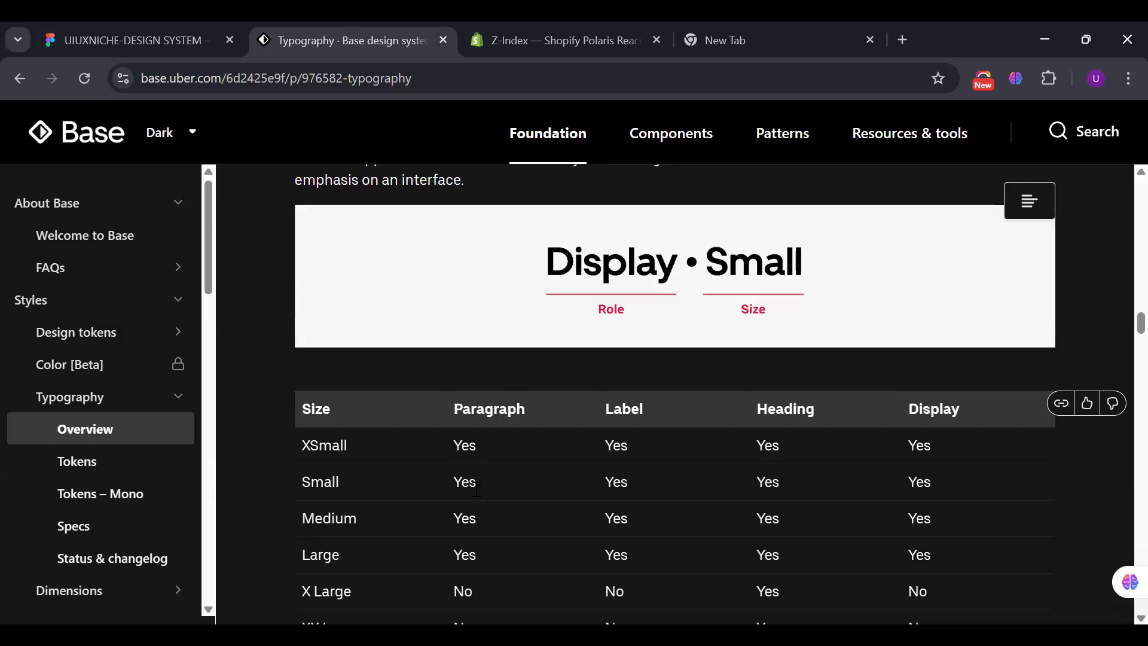
{"action": "scroll", "coordinate": [477, 489], "scroll_direction": "down", "scroll_amount": 2}
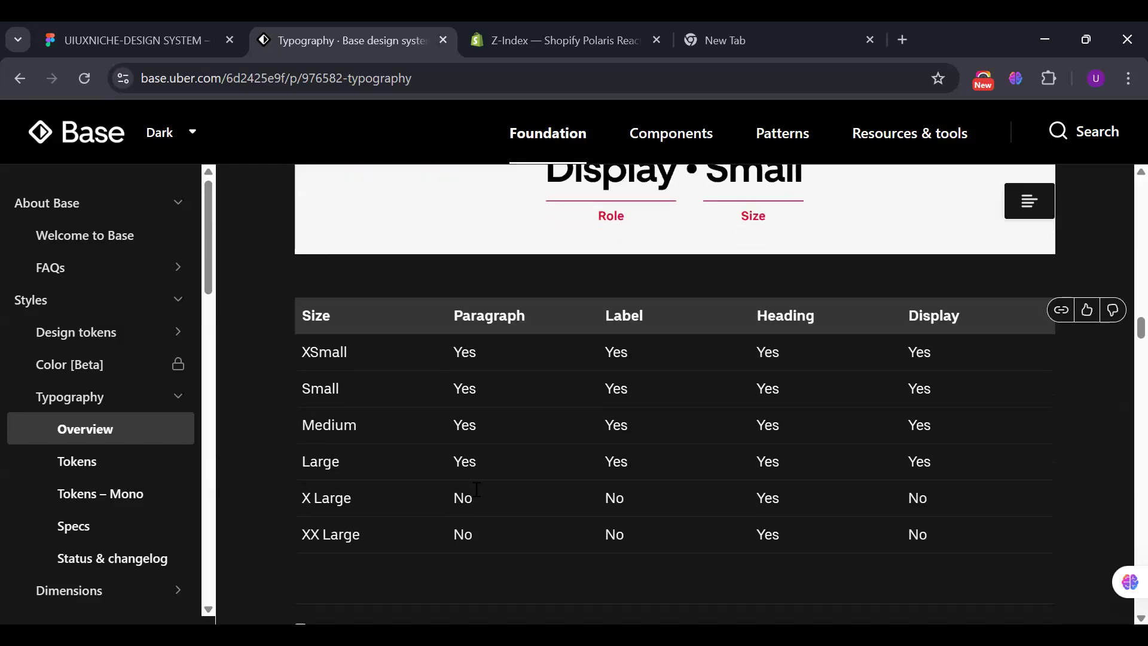
{"action": "scroll", "coordinate": [477, 489], "scroll_direction": "down", "scroll_amount": 1}
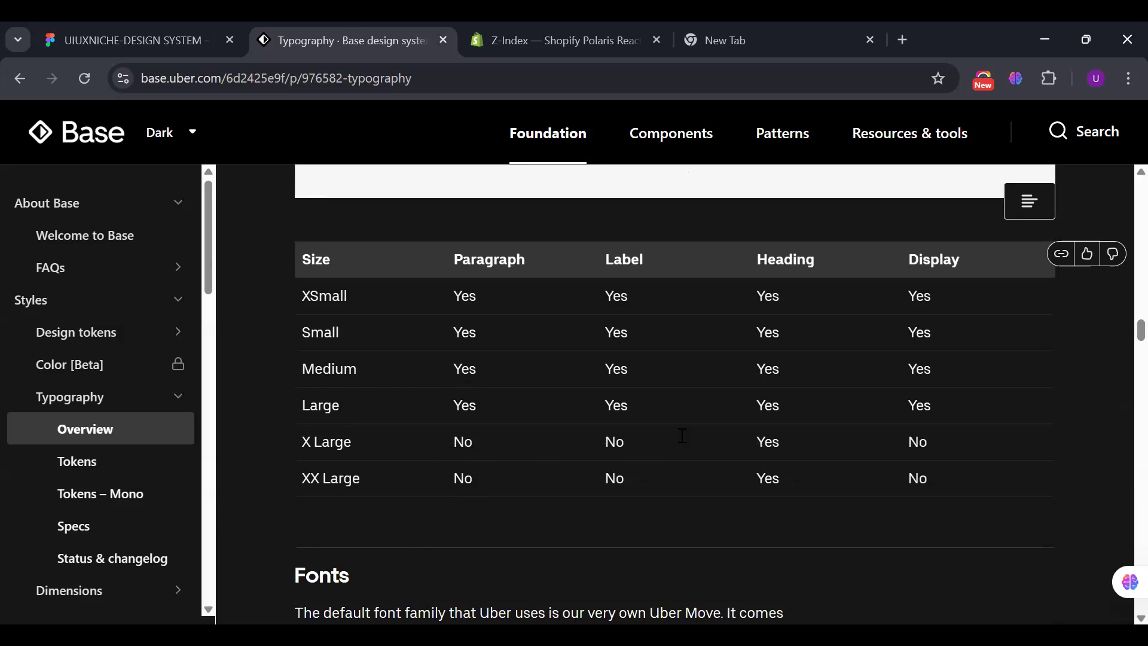
- Open the Typography Tokens page and examine the Display description and the Large style's family, size, line height and letter spacing
{"action": "scroll", "coordinate": [683, 435], "scroll_direction": "up", "scroll_amount": 5}
{"action": "scroll", "coordinate": [682, 435], "scroll_direction": "up", "scroll_amount": 5}
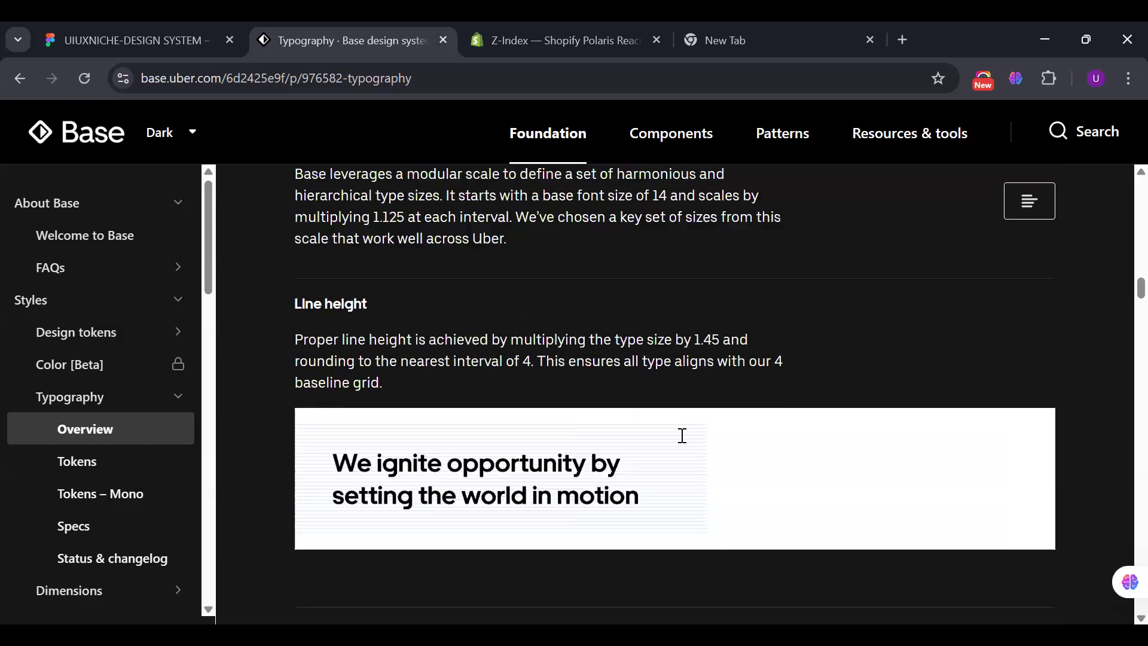
{"action": "scroll", "coordinate": [682, 435], "scroll_direction": "up", "scroll_amount": 5}
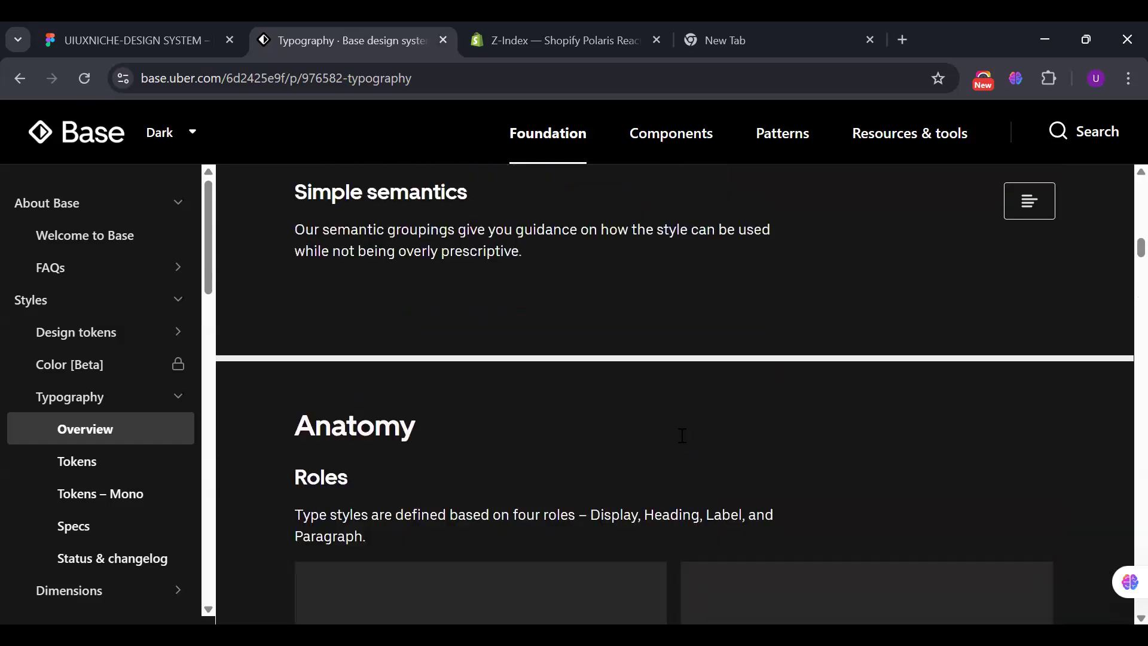
{"action": "scroll", "coordinate": [681, 436], "scroll_direction": "up", "scroll_amount": 12}
{"action": "scroll", "coordinate": [682, 435], "scroll_direction": "up", "scroll_amount": 5}
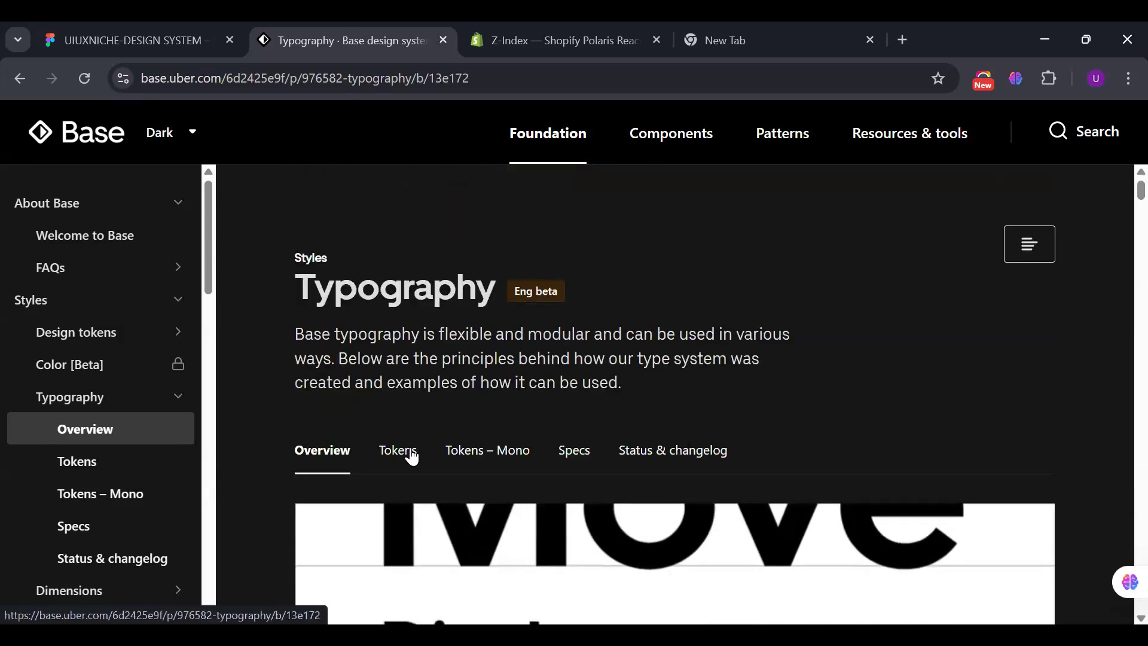
{"action": "left_click", "coordinate": [411, 455]}
{"action": "scroll", "coordinate": [452, 517], "scroll_direction": "down", "scroll_amount": 10}
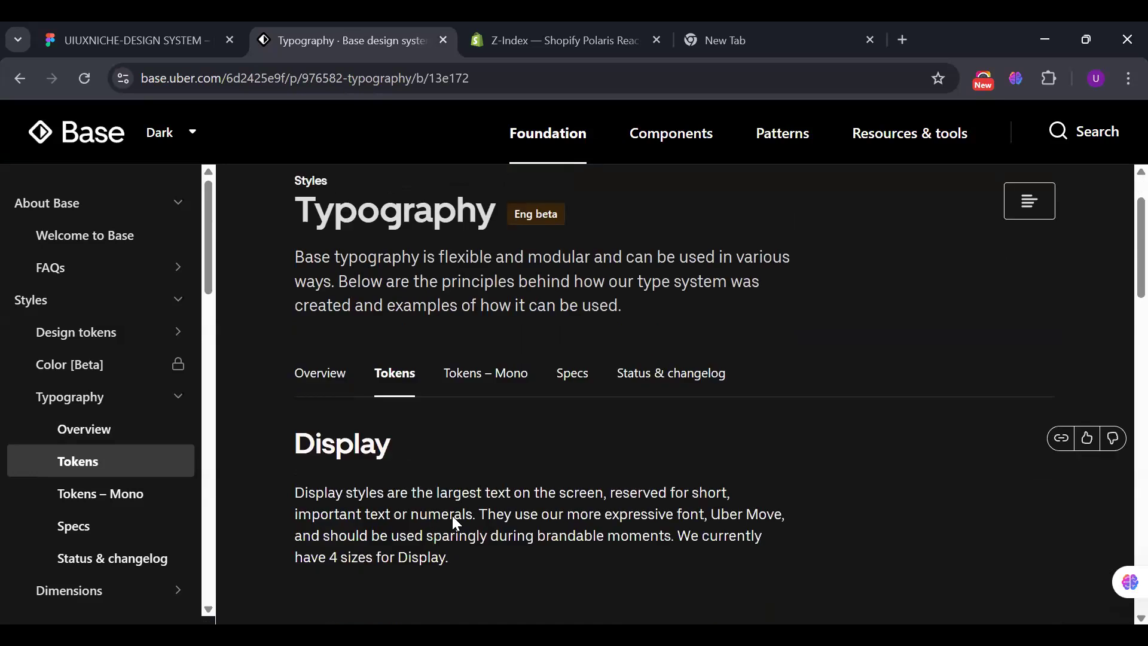
{"action": "scroll", "coordinate": [452, 524], "scroll_direction": "up", "scroll_amount": 3}
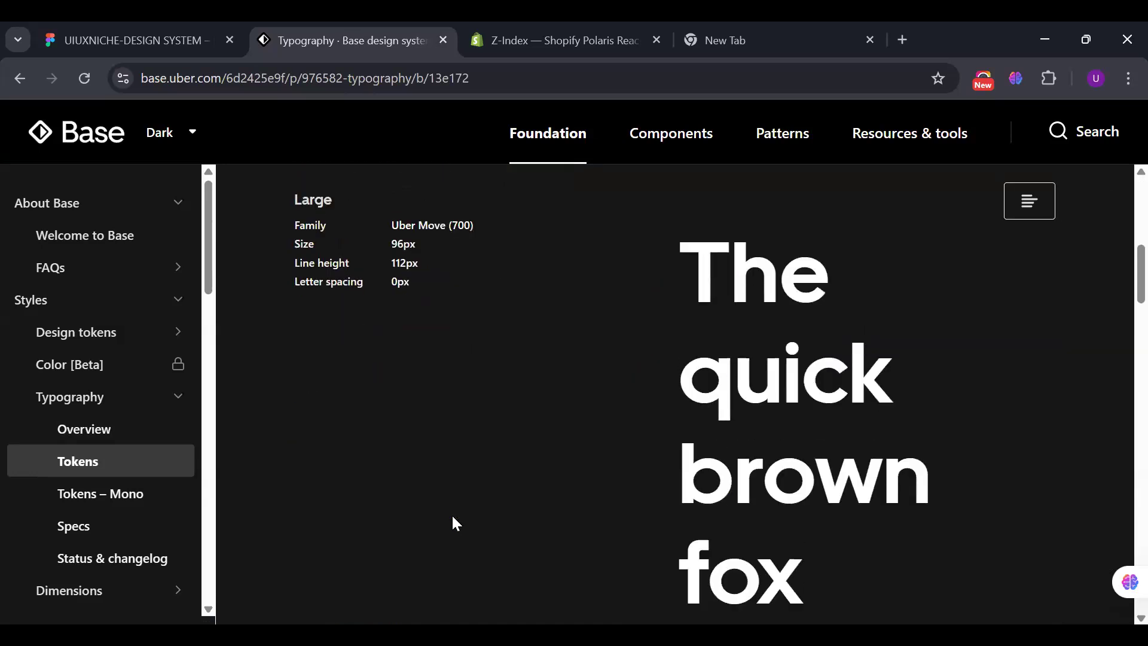
{"action": "scroll", "coordinate": [453, 524], "scroll_direction": "down", "scroll_amount": 2}
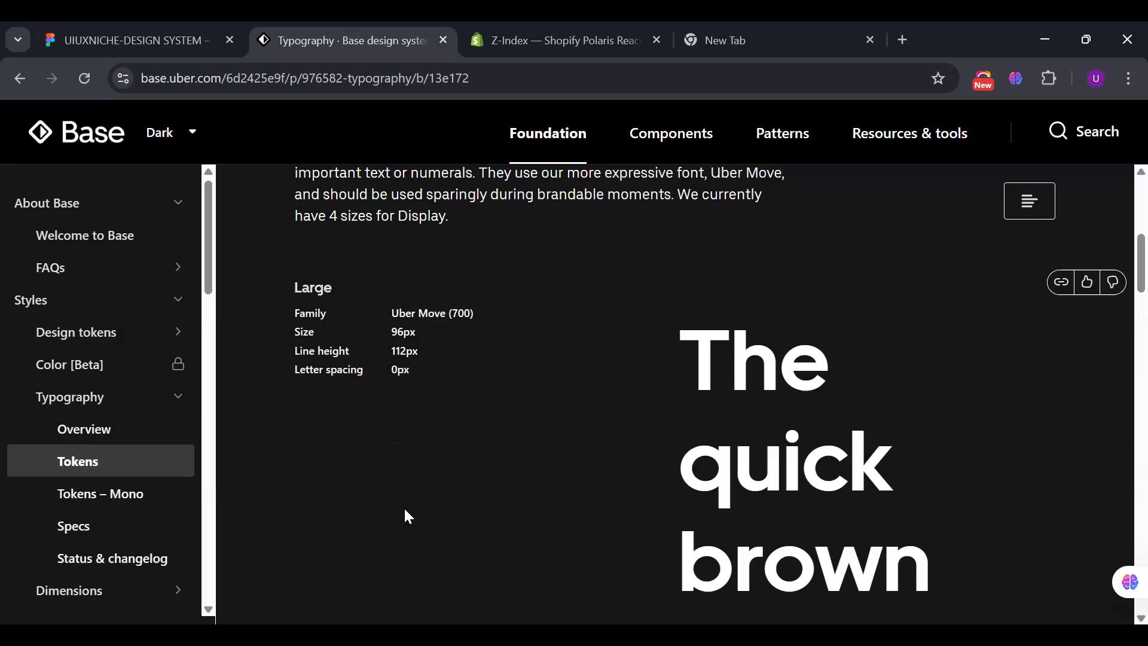
- Compare the font sizes and line heights of the Medium, Small and X Small Display tokens, continuing to the Headings section
{"action": "scroll", "coordinate": [410, 514], "scroll_direction": "down", "scroll_amount": 15}
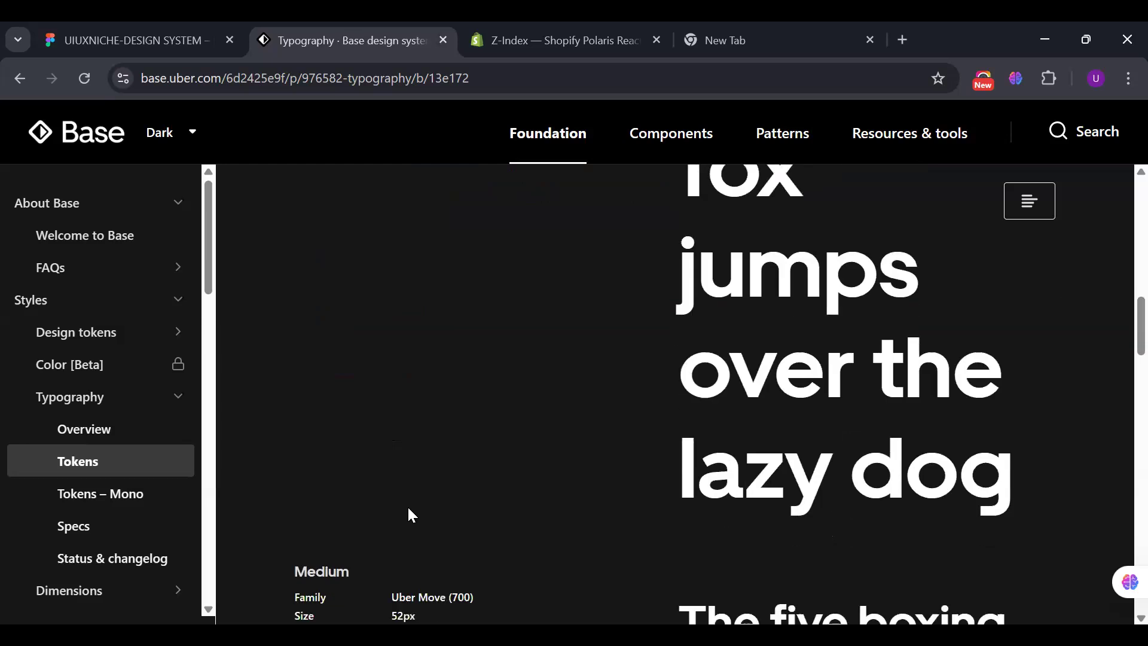
{"action": "scroll", "coordinate": [410, 514], "scroll_direction": "up", "scroll_amount": 6}
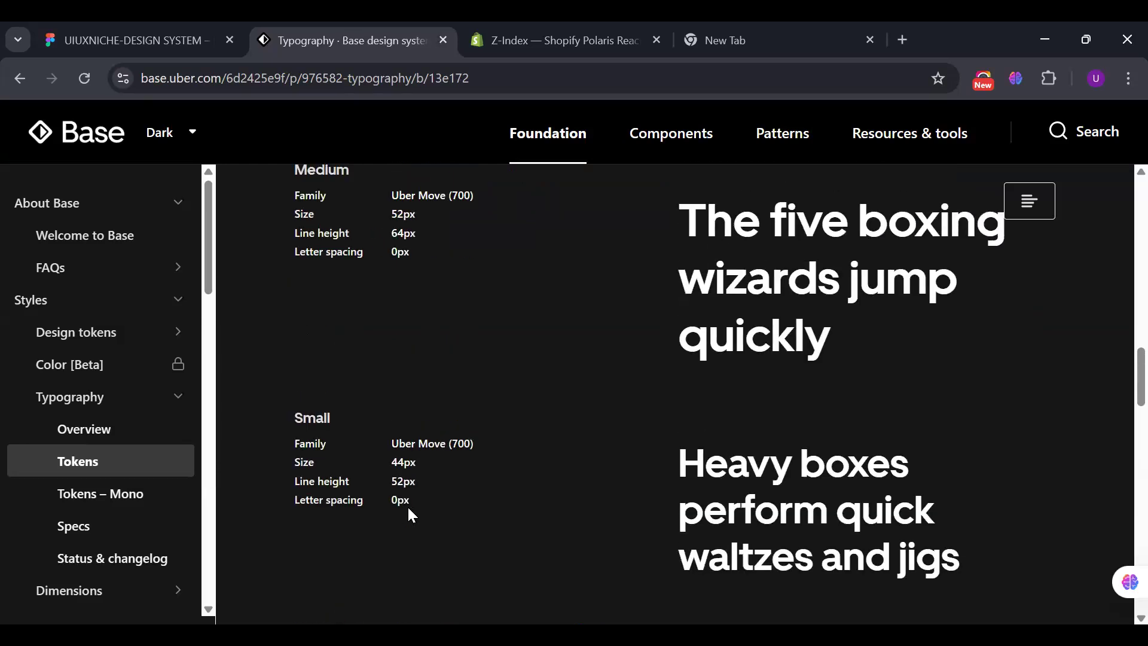
{"action": "scroll", "coordinate": [407, 505], "scroll_direction": "up", "scroll_amount": 2}
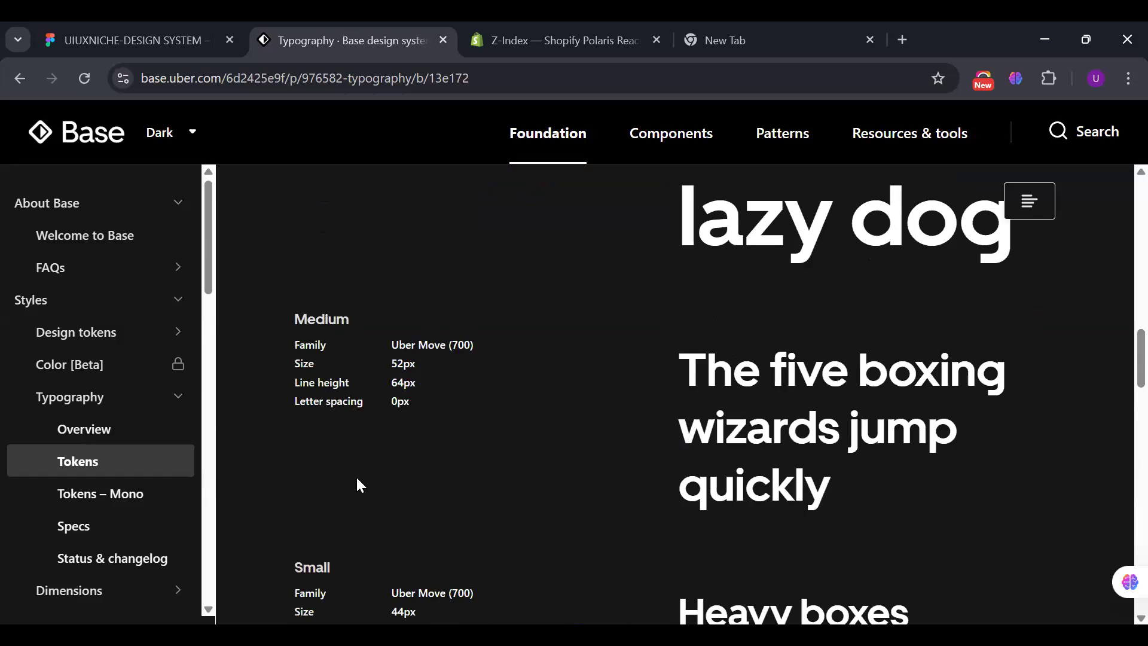
{"action": "scroll", "coordinate": [373, 486], "scroll_direction": "down", "scroll_amount": 5}
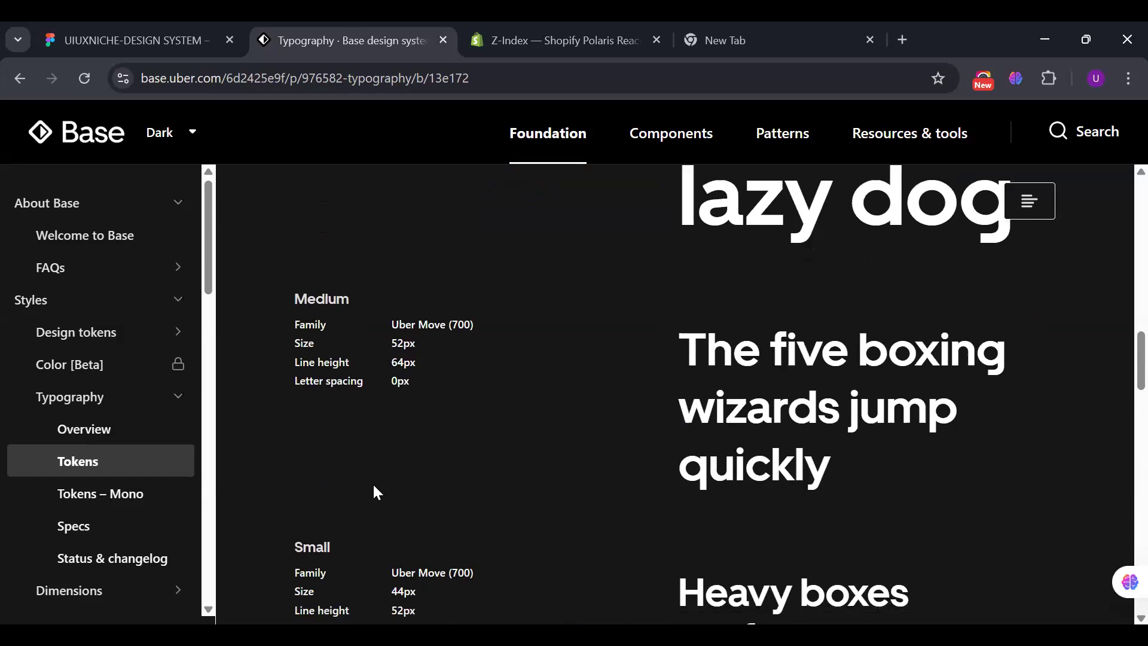
{"action": "scroll", "coordinate": [373, 486], "scroll_direction": "up", "scroll_amount": 1}
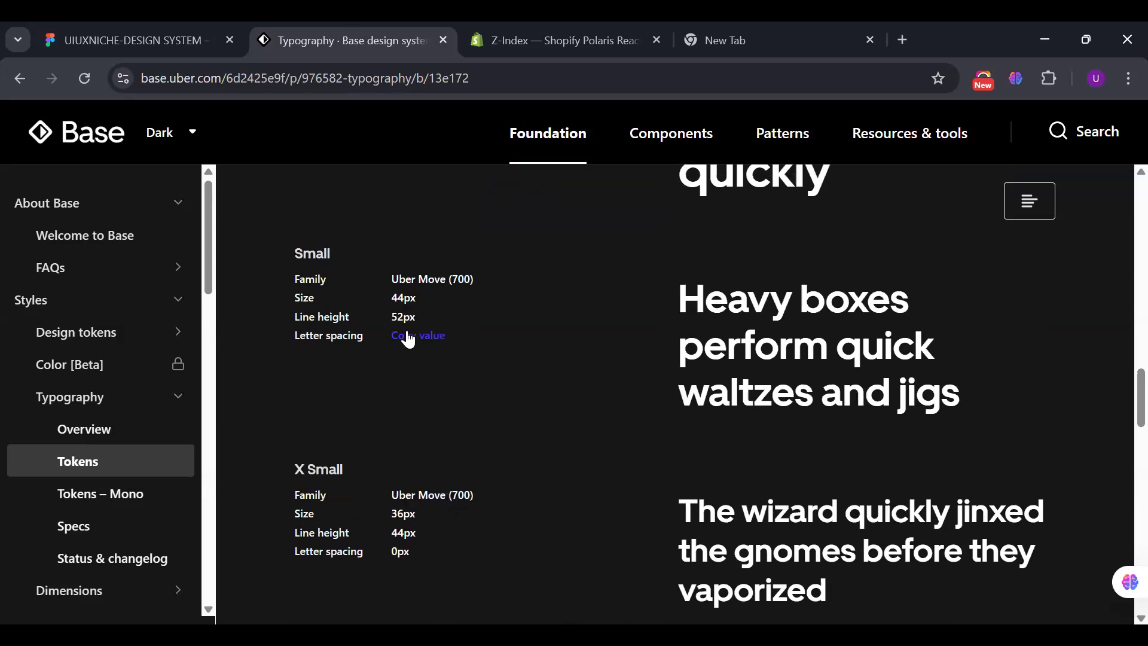
{"action": "scroll", "coordinate": [368, 487], "scroll_direction": "down", "scroll_amount": 5}
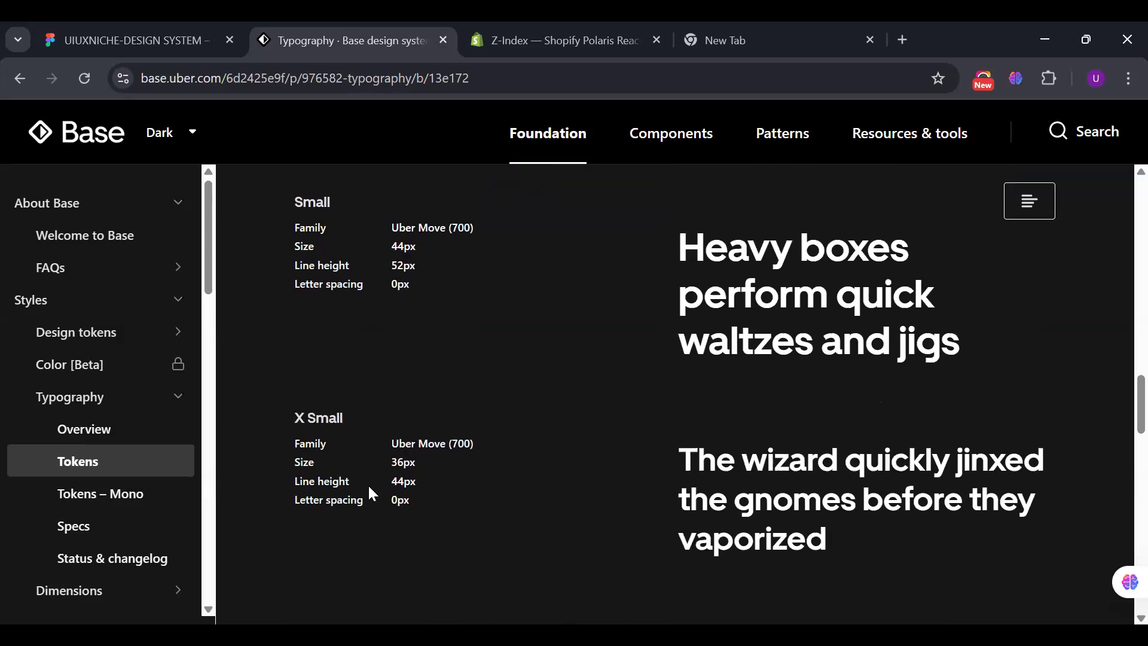
{"action": "scroll", "coordinate": [368, 484], "scroll_direction": "down", "scroll_amount": 5}
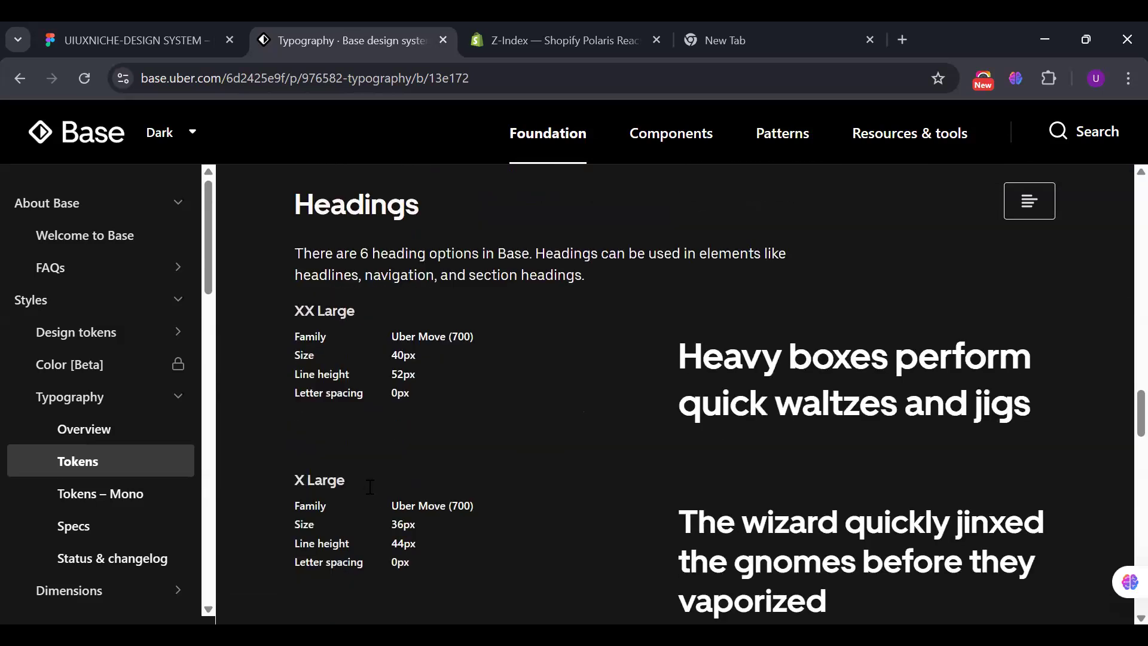
- Review the Display token section again, from its introduction through the Large, Medium and Small styles
{"action": "scroll", "coordinate": [370, 487], "scroll_direction": "up", "scroll_amount": 20}
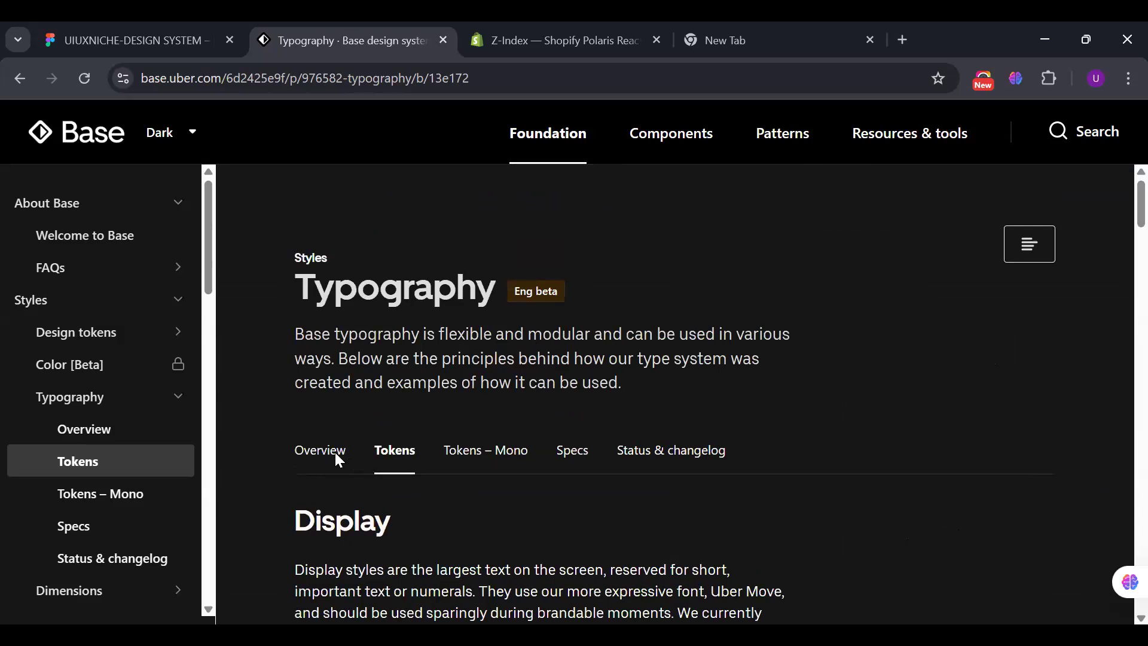
{"action": "scroll", "coordinate": [465, 537], "scroll_direction": "down", "scroll_amount": 10}
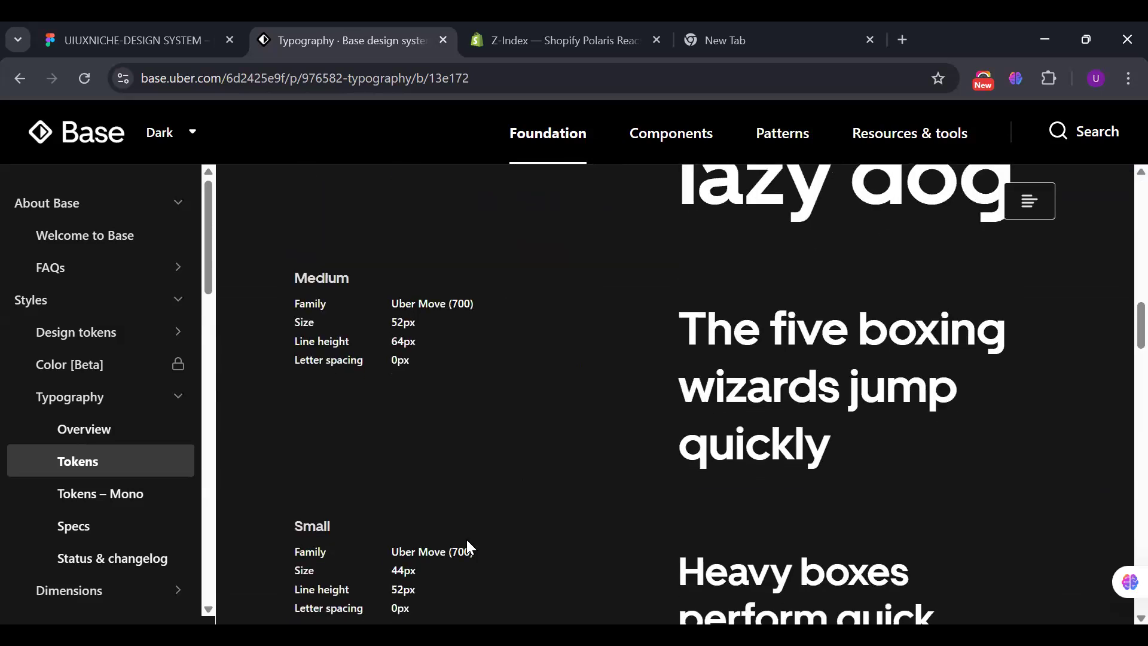
{"action": "scroll", "coordinate": [467, 541], "scroll_direction": "up", "scroll_amount": 10}
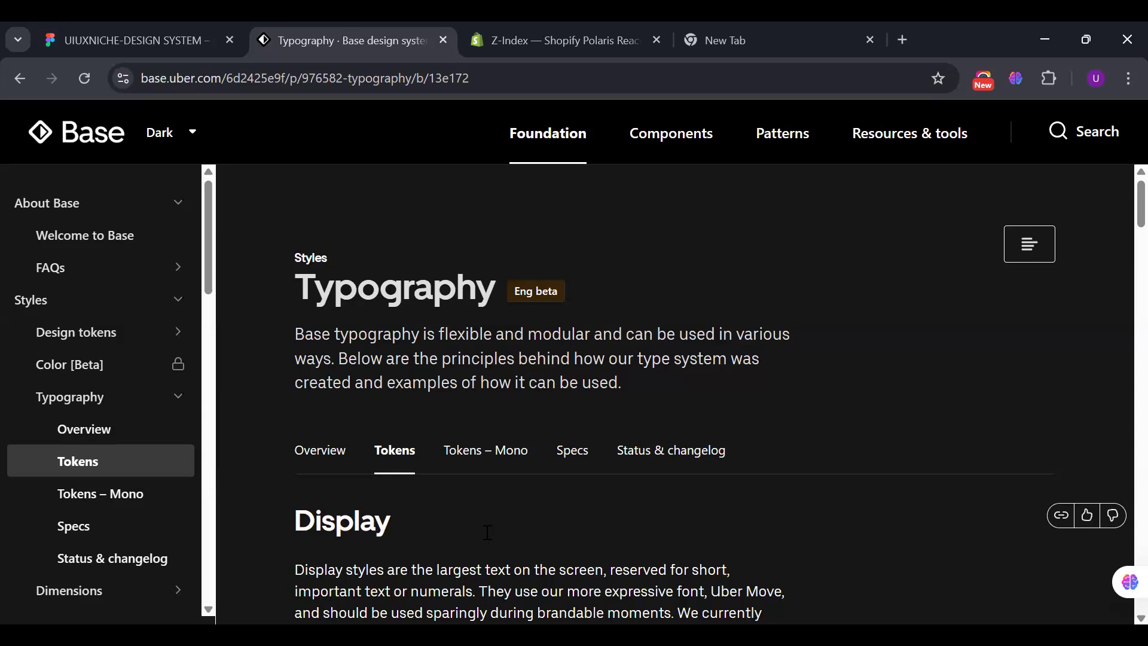
{"action": "scroll", "coordinate": [487, 532], "scroll_direction": "down", "scroll_amount": 5}
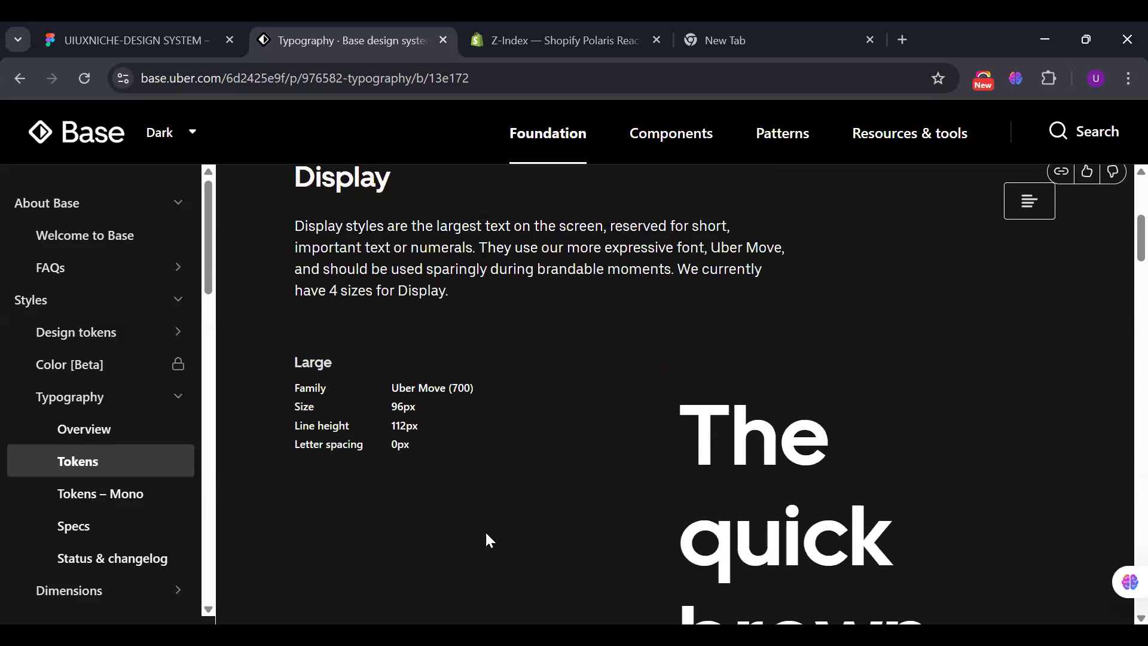
{"action": "scroll", "coordinate": [488, 535], "scroll_direction": "up", "scroll_amount": 5}
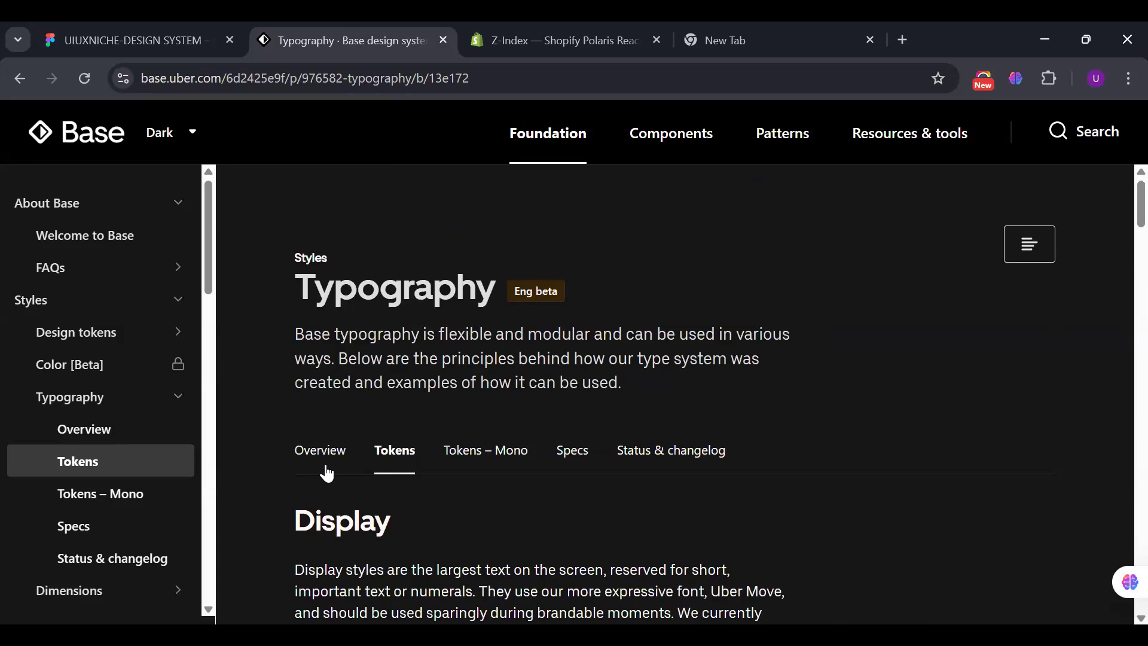
- Examine the Headings tokens from XX Large to X Small, comparing their sizes, line heights and letter spacing
{"action": "scroll", "coordinate": [326, 473], "scroll_direction": "down", "scroll_amount": 20}
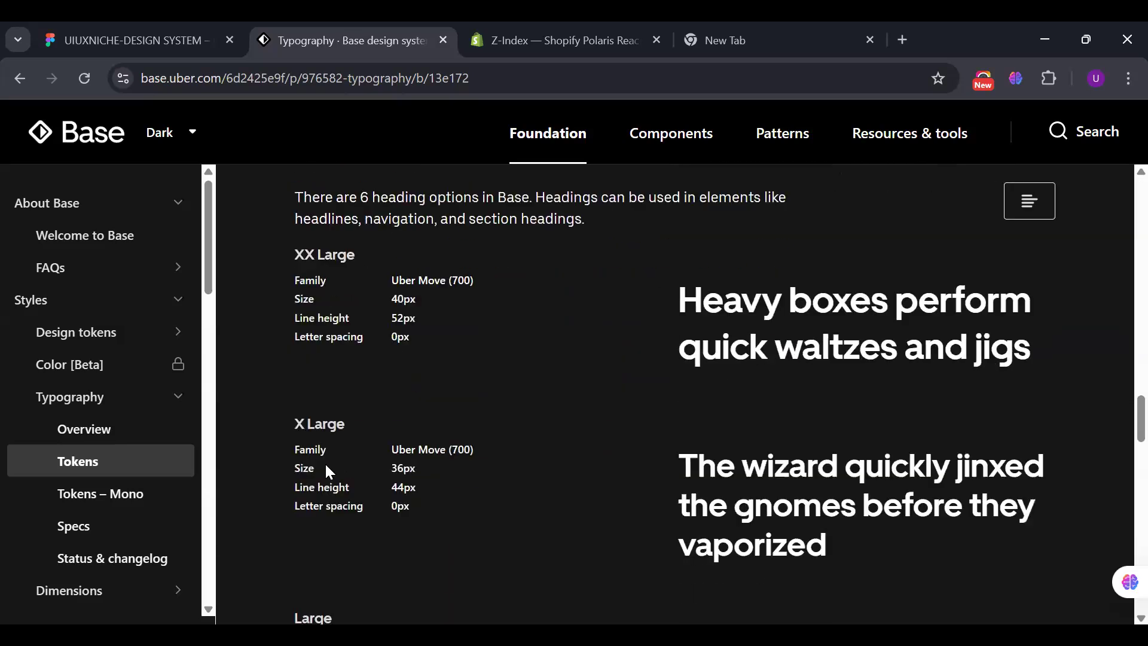
{"action": "scroll", "coordinate": [326, 467], "scroll_direction": "down", "scroll_amount": 5}
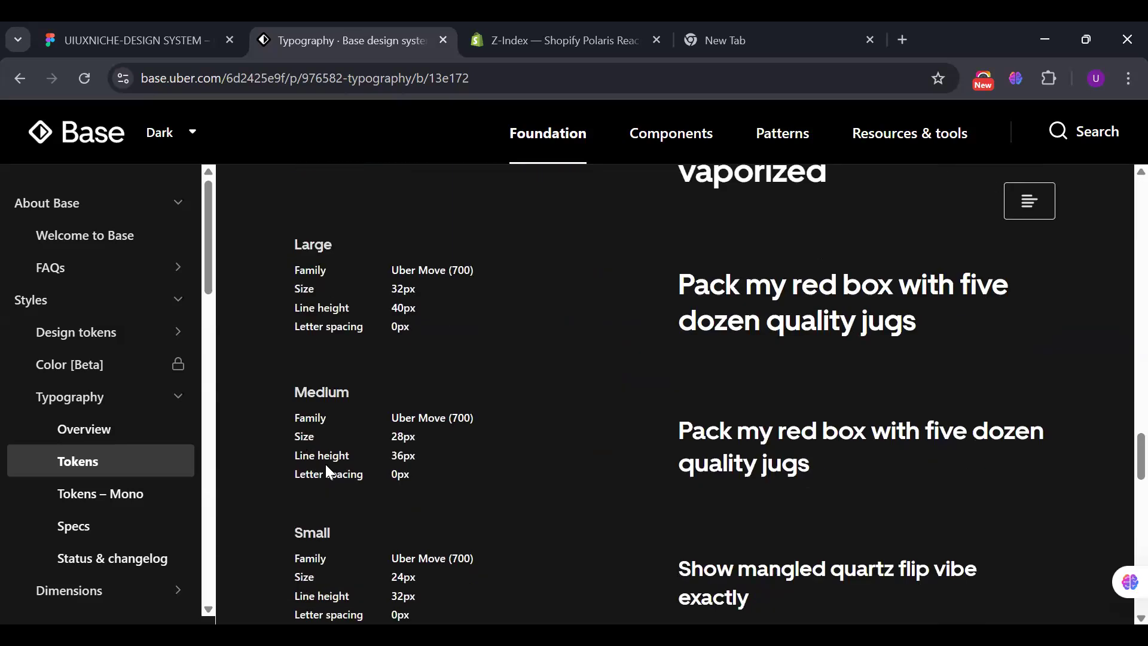
{"action": "scroll", "coordinate": [327, 471], "scroll_direction": "down", "scroll_amount": 4}
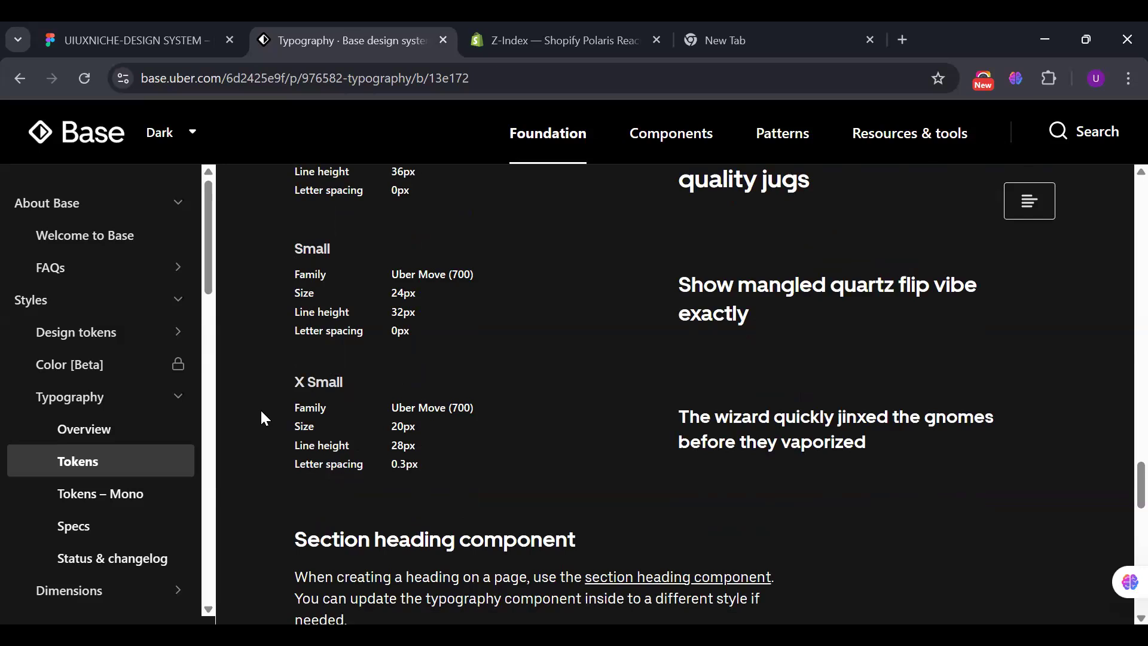
{"action": "scroll", "coordinate": [261, 416], "scroll_direction": "up", "scroll_amount": 8}
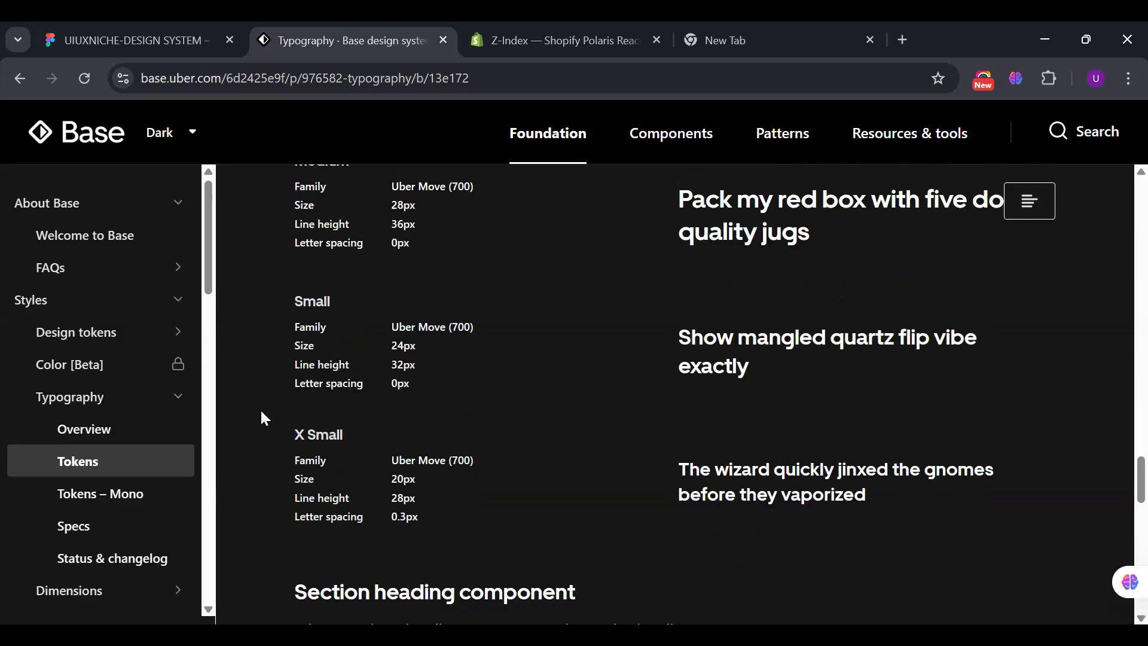
{"action": "scroll", "coordinate": [261, 417], "scroll_direction": "up", "scroll_amount": 10}
{"action": "scroll", "coordinate": [261, 416], "scroll_direction": "up", "scroll_amount": 10}
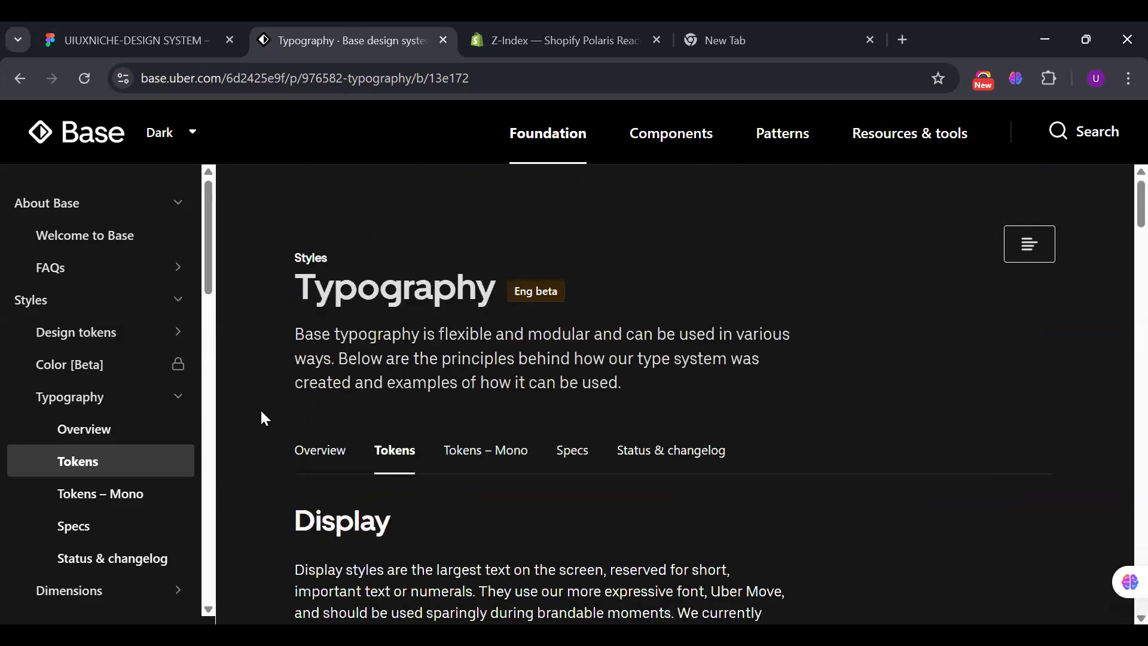
- Switch to the Shopify Polaris React documentation, open its Font tokens page and look over the font family and size tokens
{"action": "left_click", "coordinate": [567, 36]}
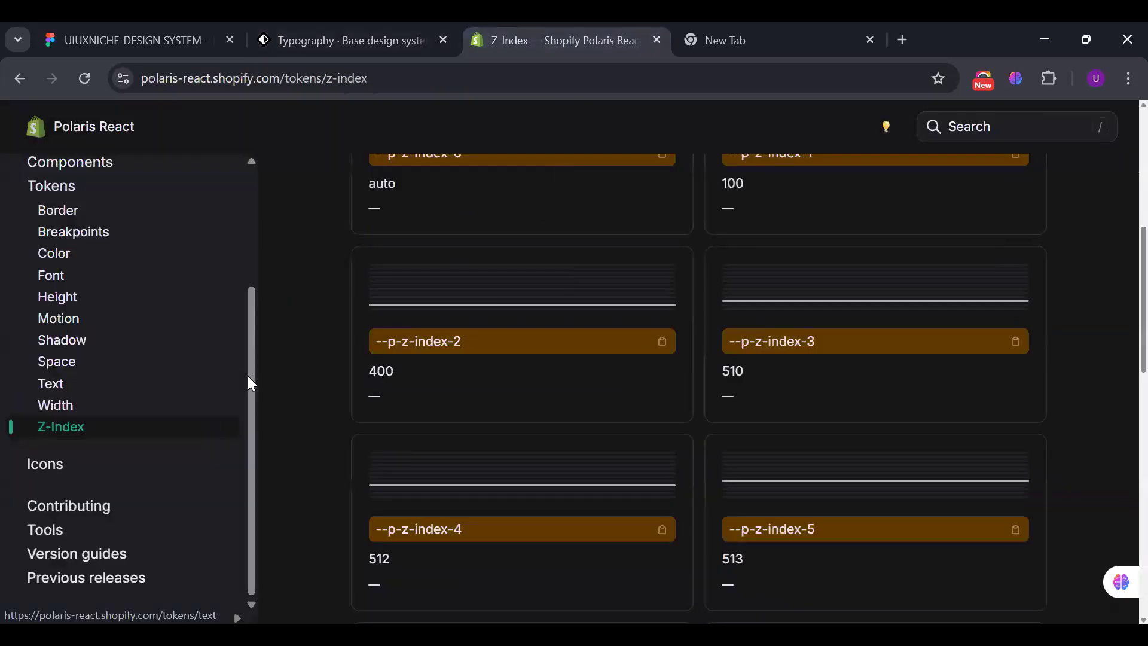
{"action": "scroll", "coordinate": [248, 360], "scroll_direction": "up", "scroll_amount": 1}
{"action": "scroll", "coordinate": [251, 324], "scroll_direction": "up", "scroll_amount": 1}
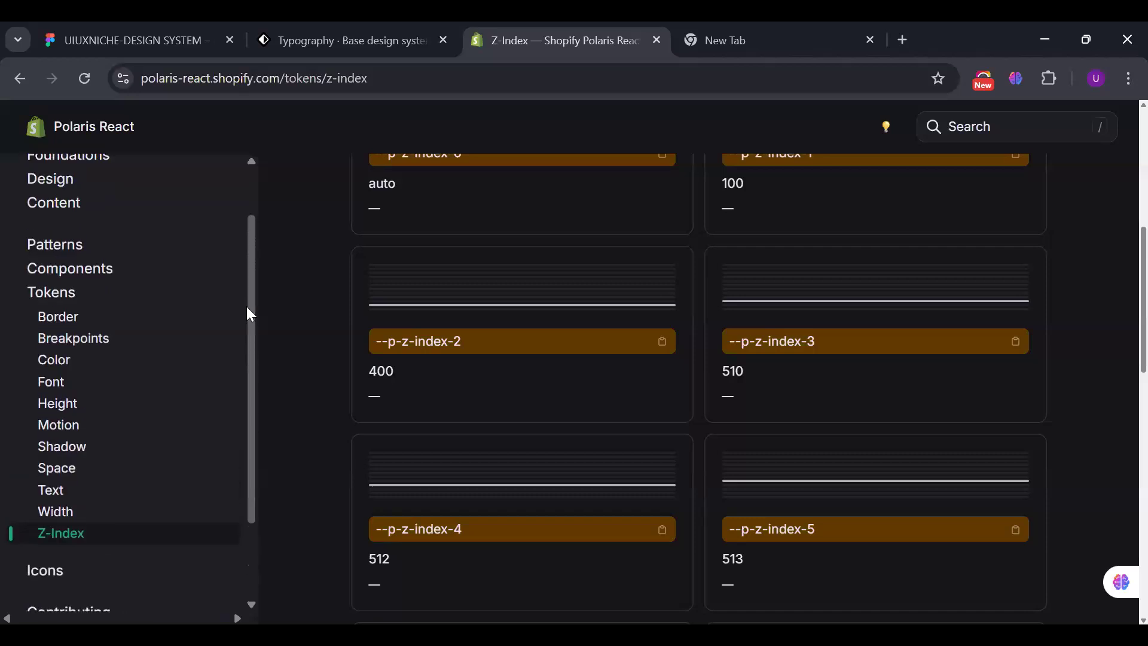
{"action": "left_click", "coordinate": [54, 389]}
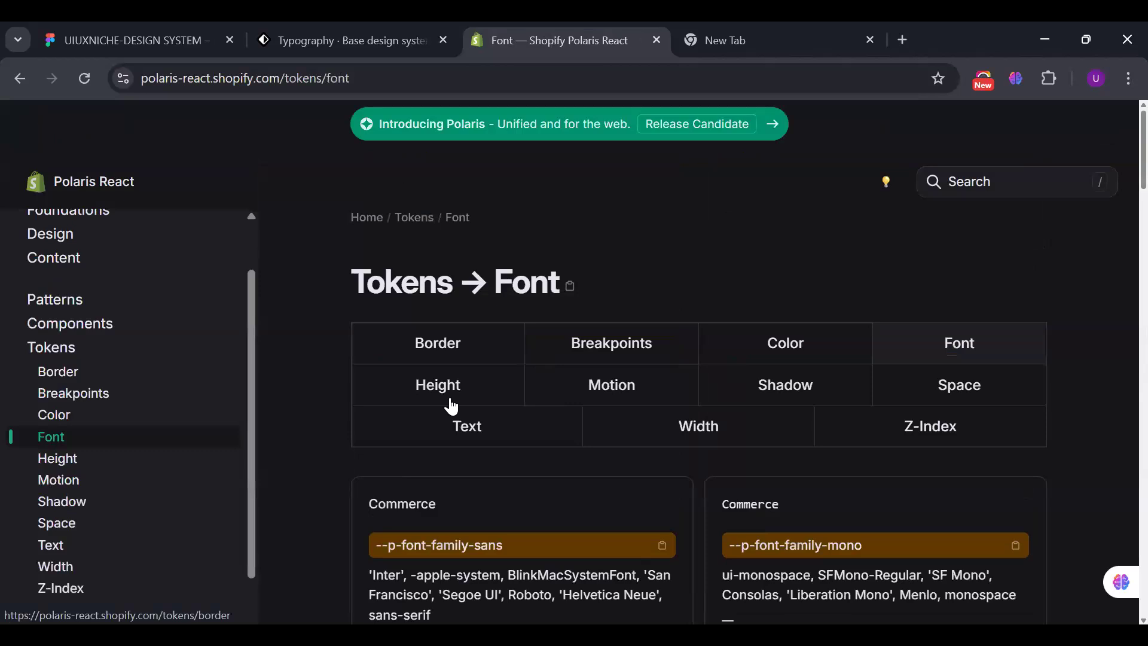
{"action": "scroll", "coordinate": [554, 463], "scroll_direction": "down", "scroll_amount": 1}
{"action": "scroll", "coordinate": [554, 464], "scroll_direction": "down", "scroll_amount": 4}
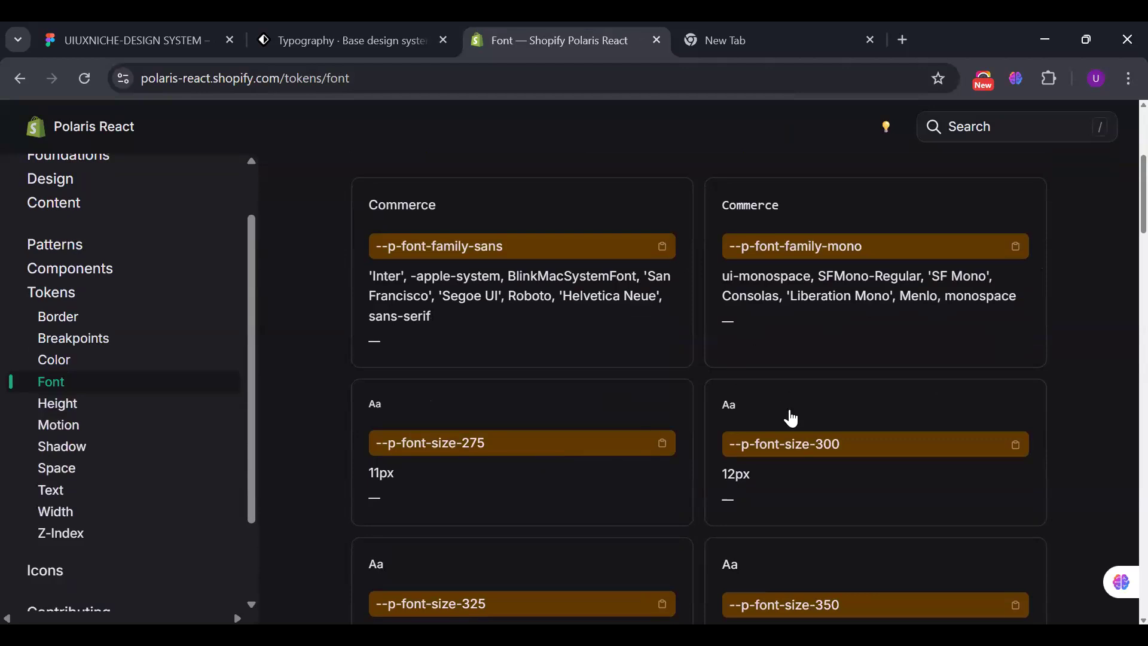
{"action": "scroll", "coordinate": [791, 418], "scroll_direction": "up", "scroll_amount": 5}
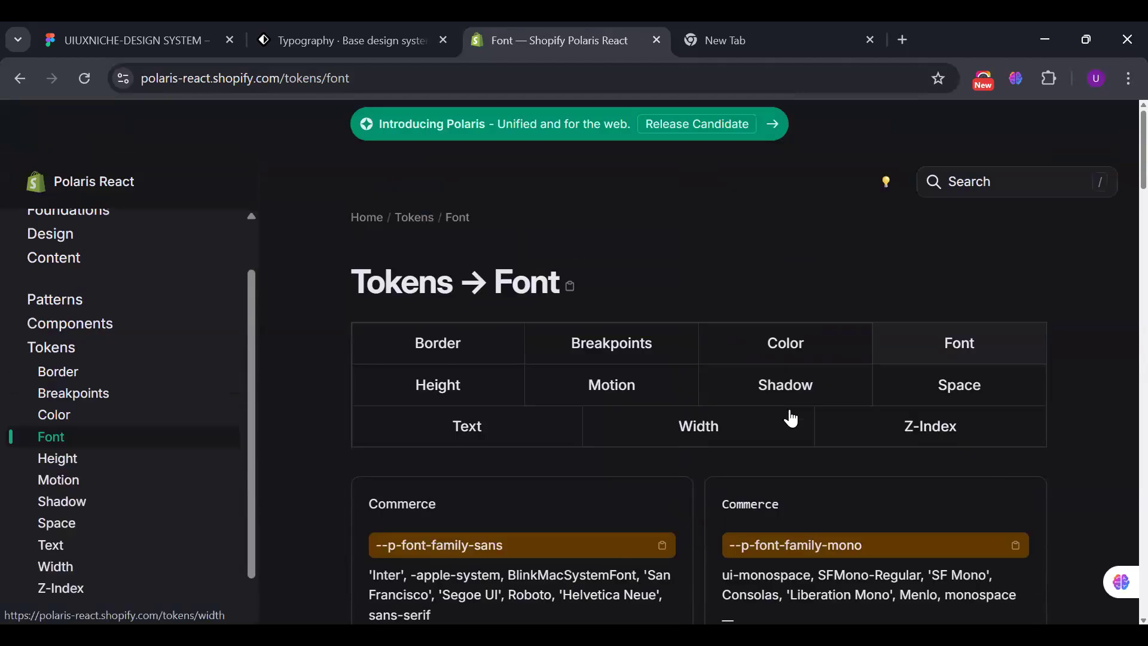
- Examine the Polaris font size, font weight and line height tokens, returning to the smallest font sizes
{"action": "scroll", "coordinate": [968, 304], "scroll_direction": "down", "scroll_amount": 5}
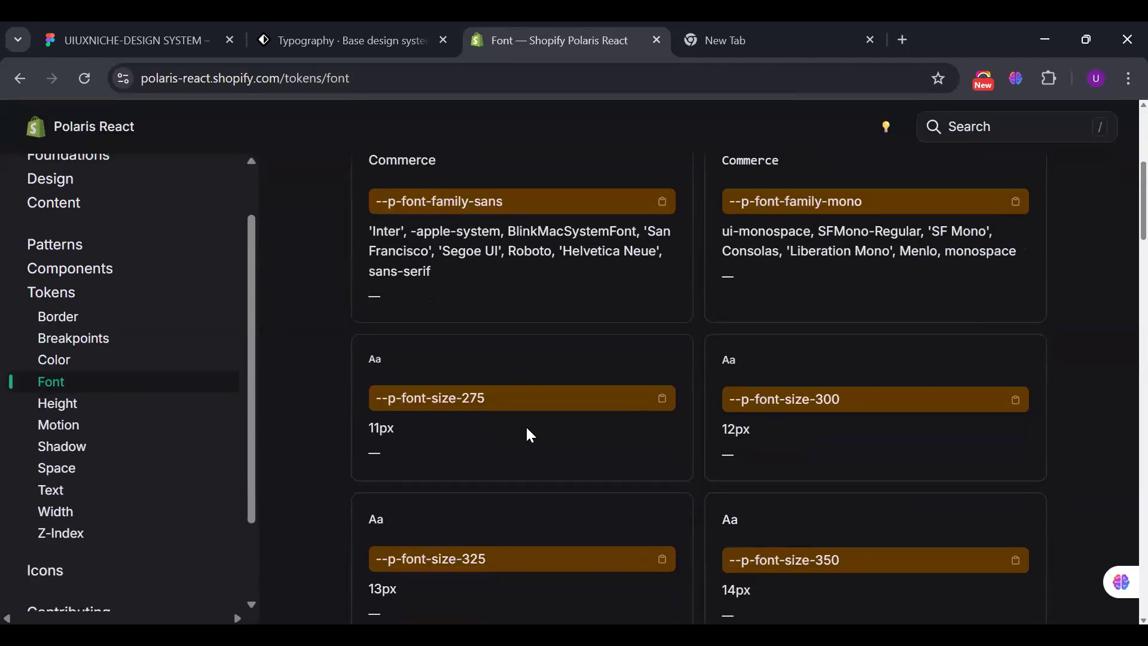
{"action": "scroll", "coordinate": [652, 464], "scroll_direction": "down", "scroll_amount": 3}
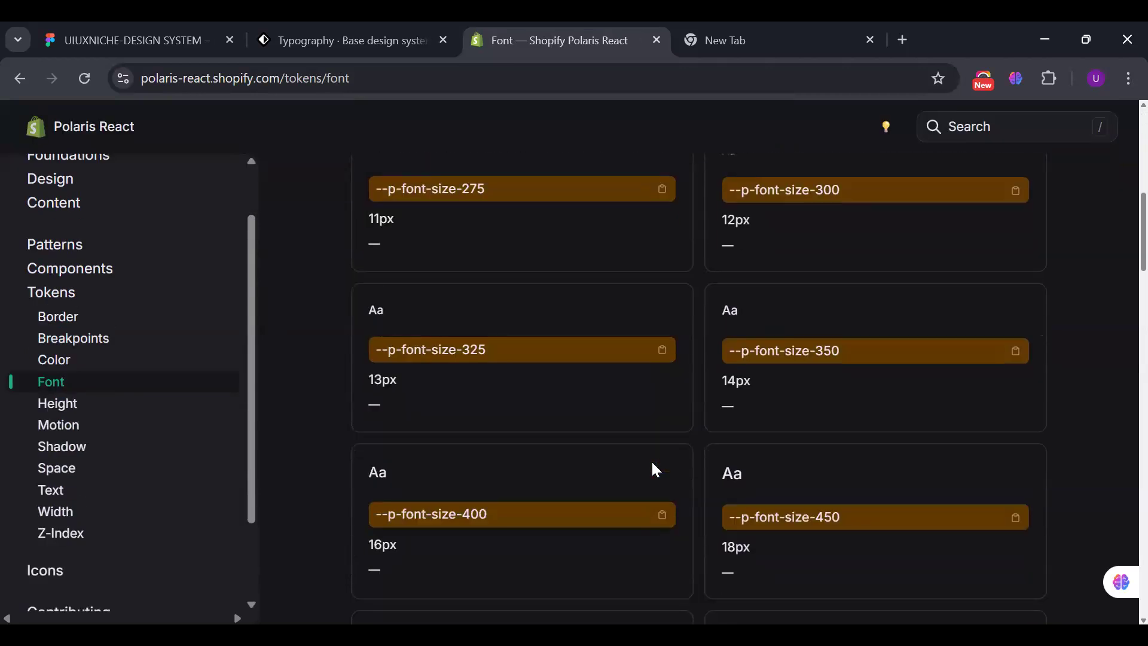
{"action": "scroll", "coordinate": [631, 487], "scroll_direction": "down", "scroll_amount": 5}
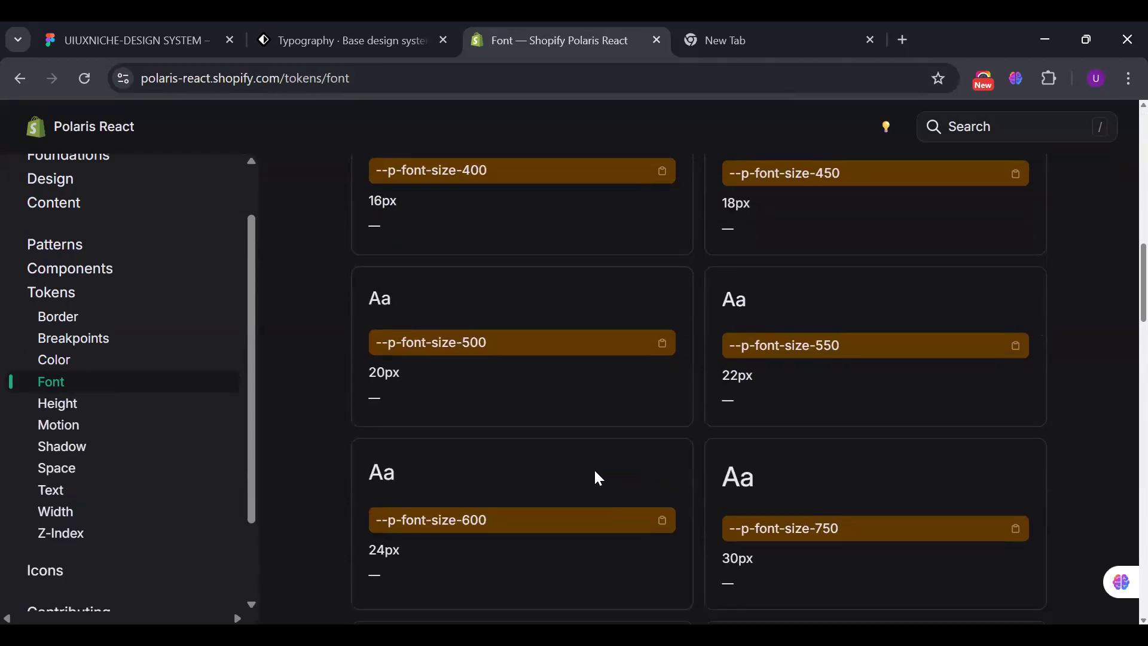
{"action": "scroll", "coordinate": [598, 478], "scroll_direction": "down", "scroll_amount": 20}
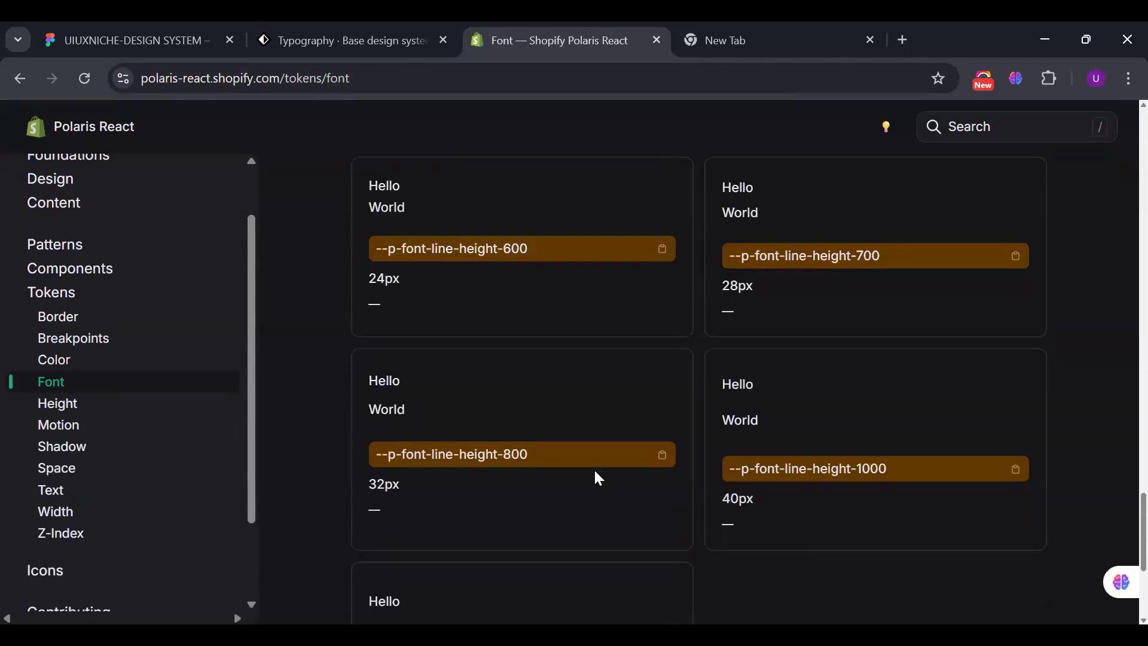
{"action": "scroll", "coordinate": [595, 472], "scroll_direction": "up", "scroll_amount": 15}
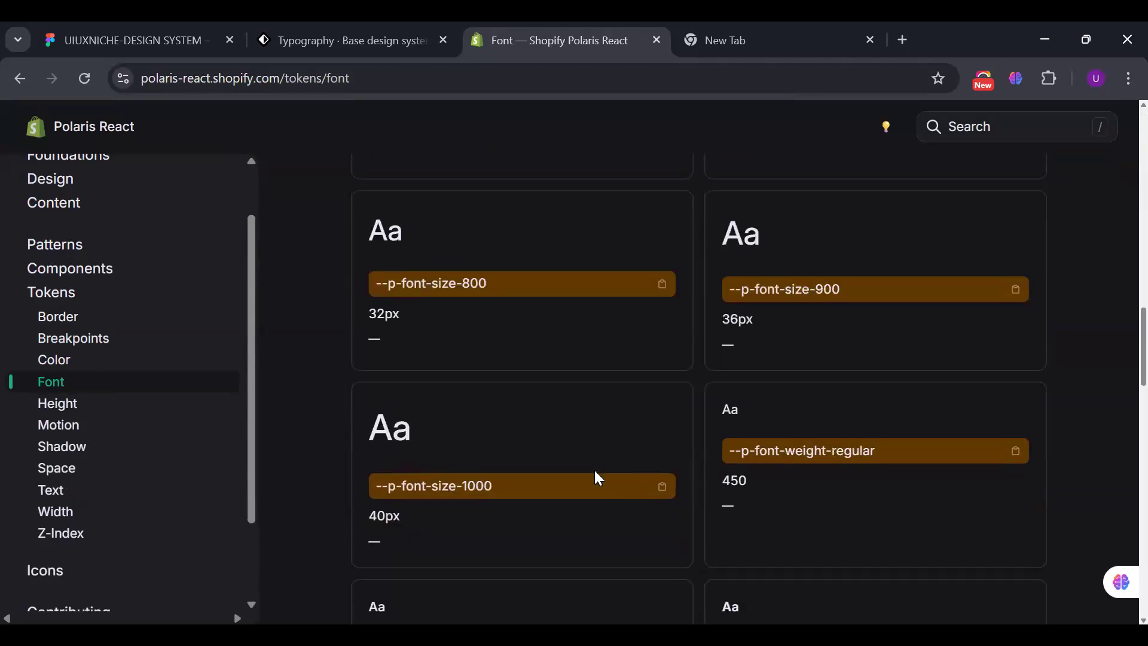
{"action": "scroll", "coordinate": [598, 479], "scroll_direction": "up", "scroll_amount": 14}
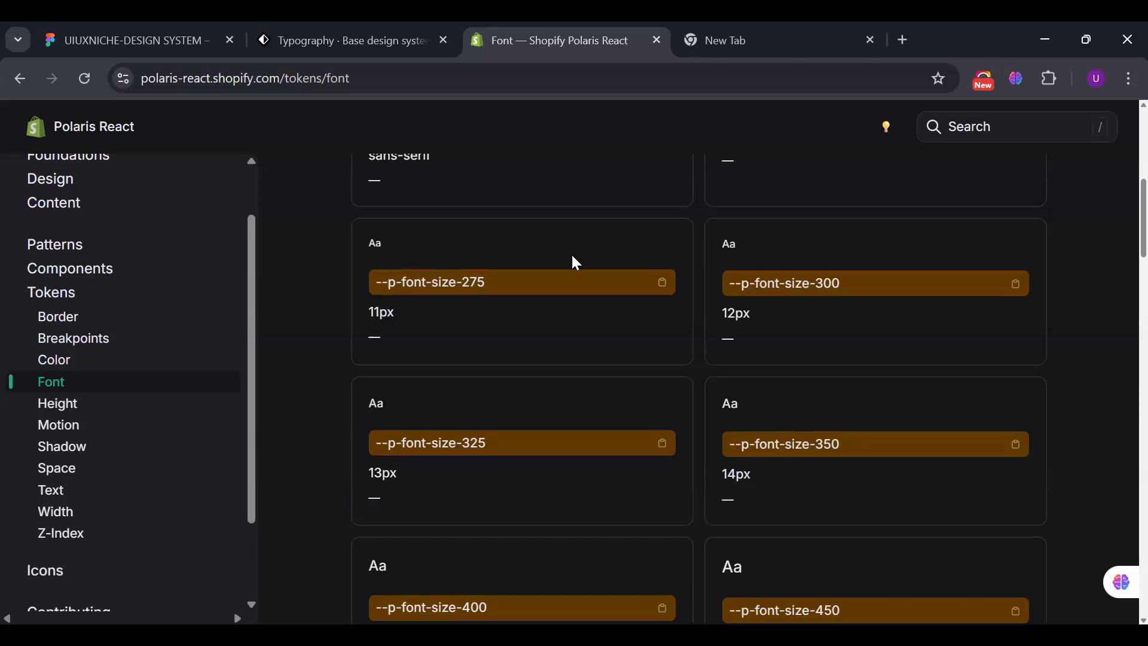
- Switch to the Class Tutorial file in Figma and inspect the text style applied to the Display-large sample text
{"action": "key", "text": "alt+Tab"}
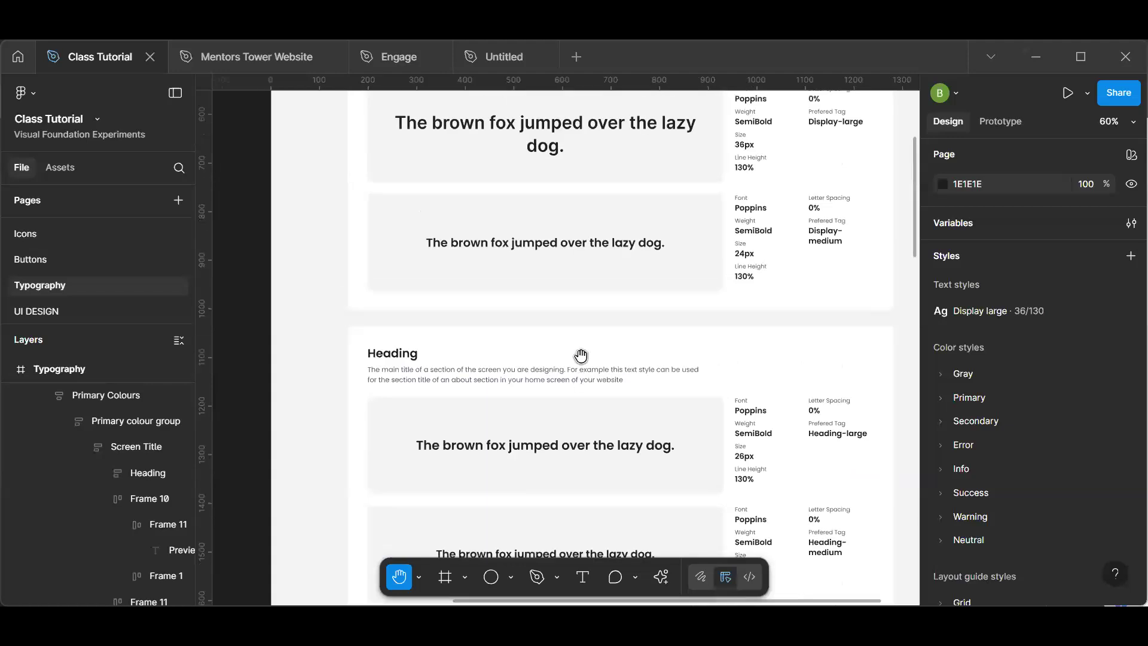
{"action": "scroll", "coordinate": [581, 355], "scroll_direction": "up", "scroll_amount": 4}
{"action": "scroll", "coordinate": [543, 267], "scroll_direction": "right", "scroll_amount": 3}
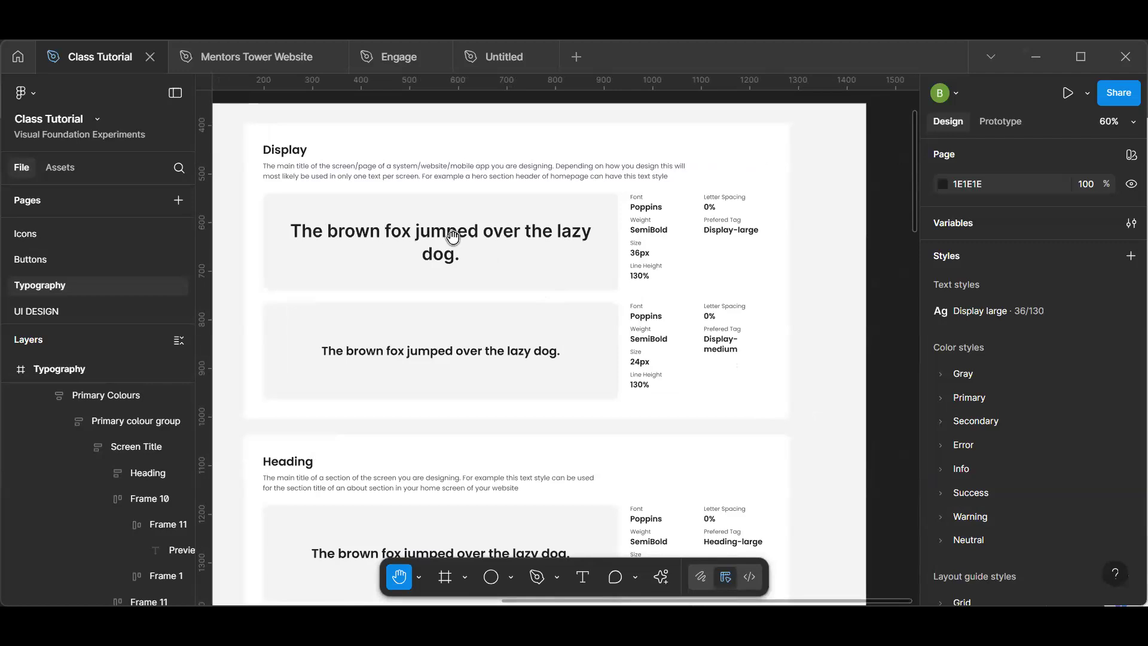
{"action": "key", "text": "v"}
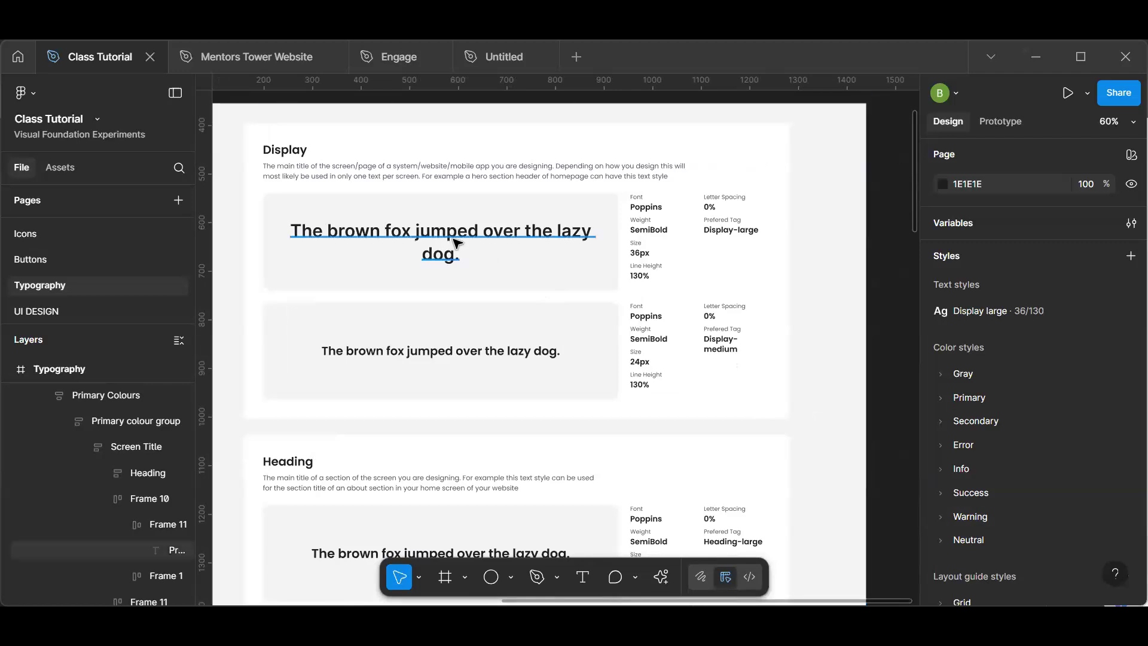
{"action": "left_click", "coordinate": [455, 241]}
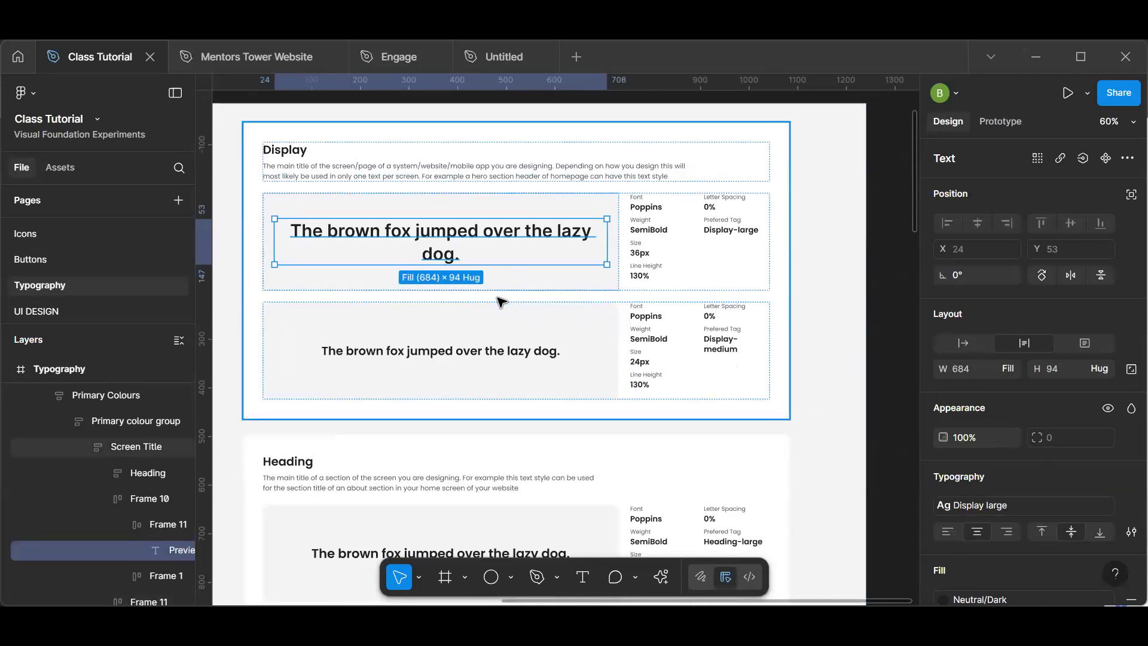
- Create a text style named "Display Medium" from the Display-medium sample text
{"action": "left_click", "coordinate": [524, 355]}
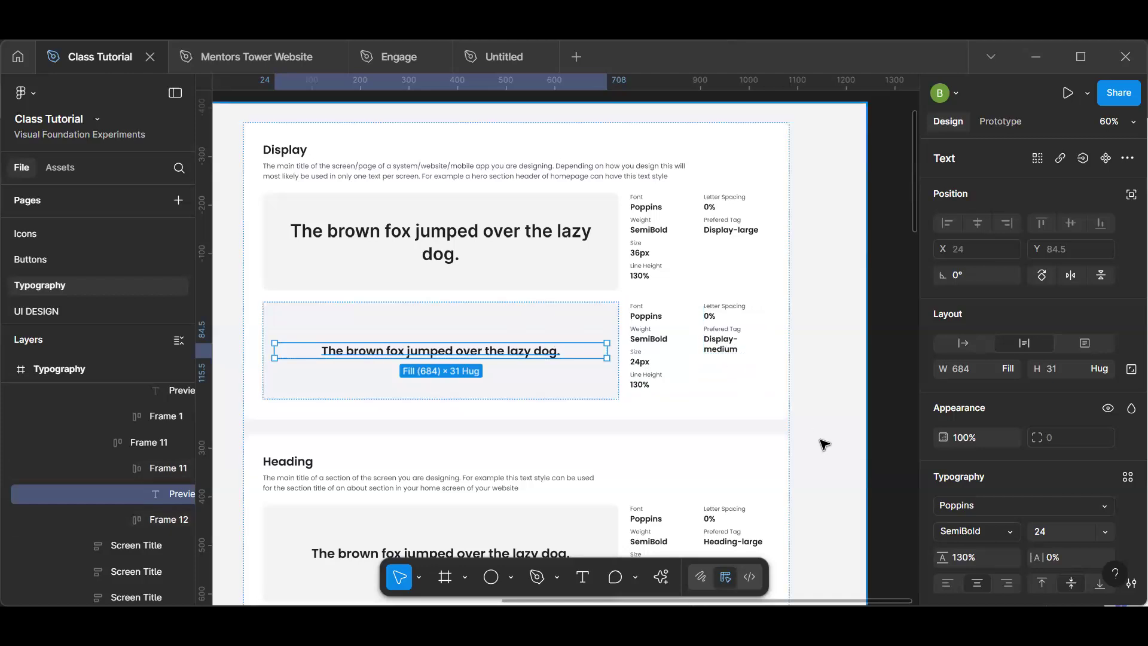
{"action": "left_click", "coordinate": [1119, 478]}
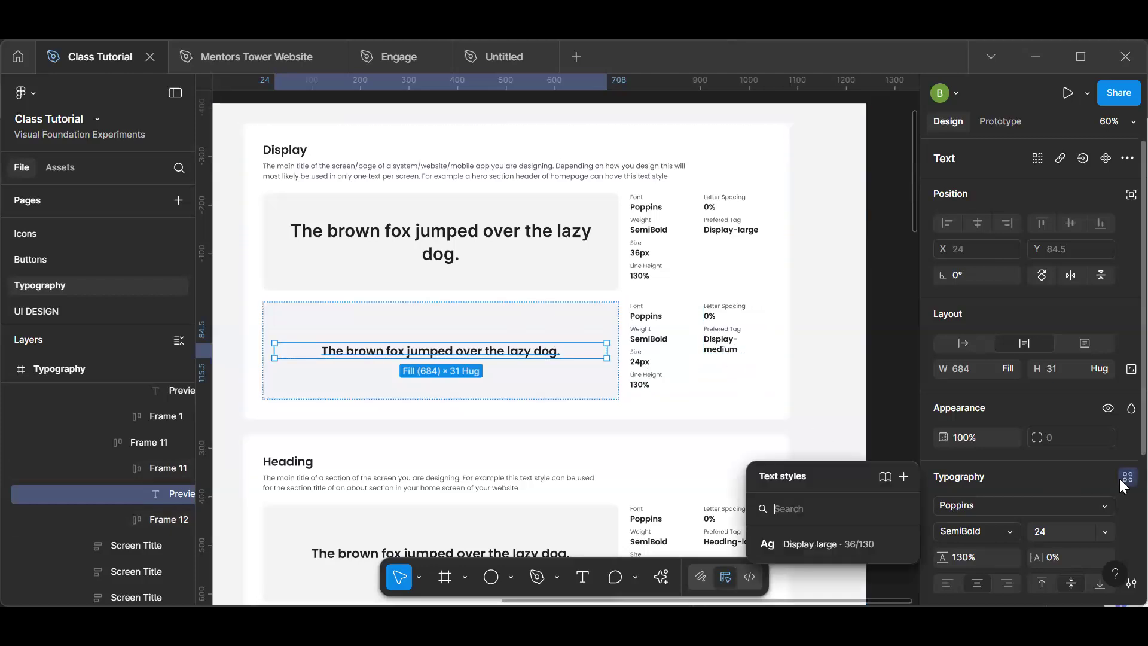
{"action": "left_click", "coordinate": [904, 478]}
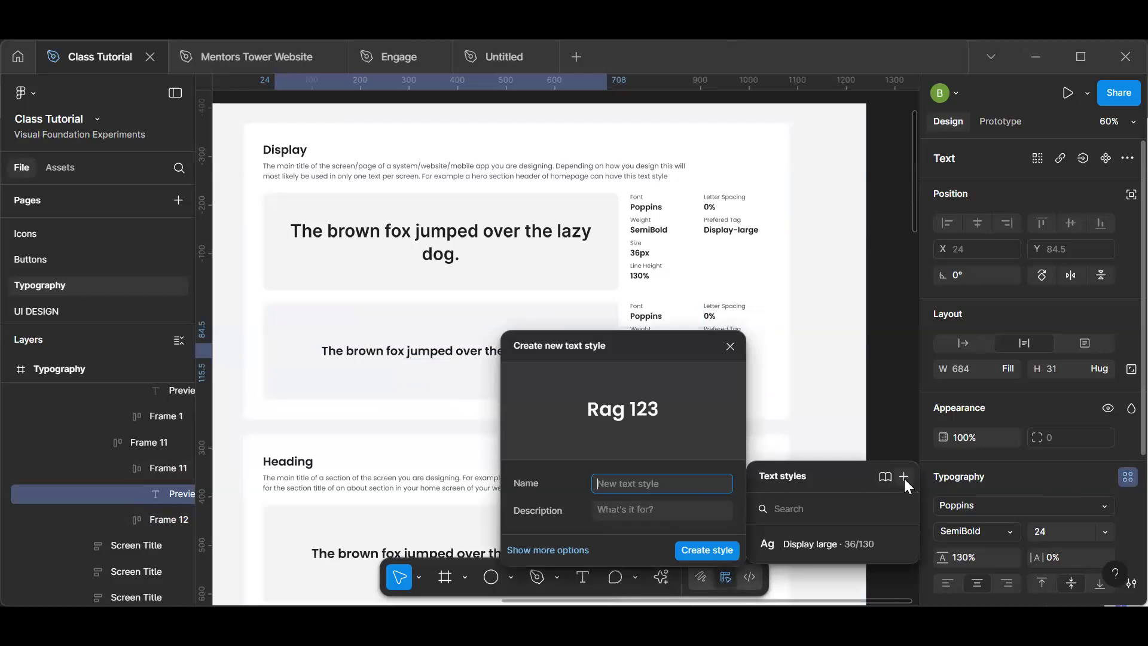
{"action": "type", "text": "Display "}
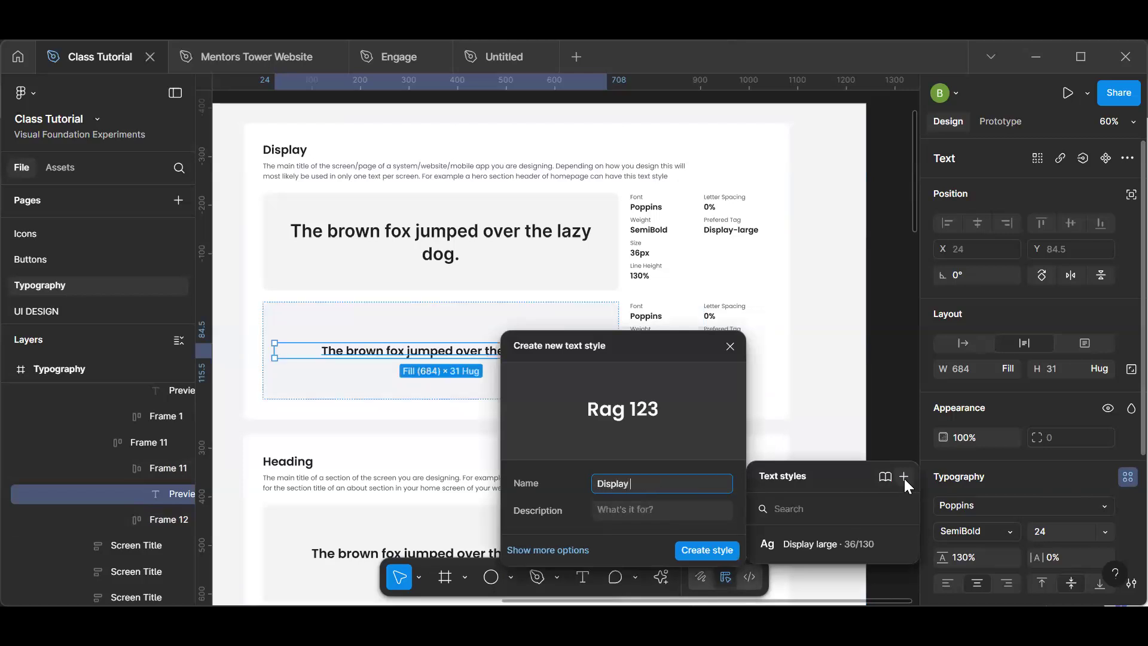
{"action": "type", "text": "Medi"}
{"action": "key", "text": "BackSpace"}
{"action": "type", "text": "ium"}
{"action": "key", "text": "Return"}
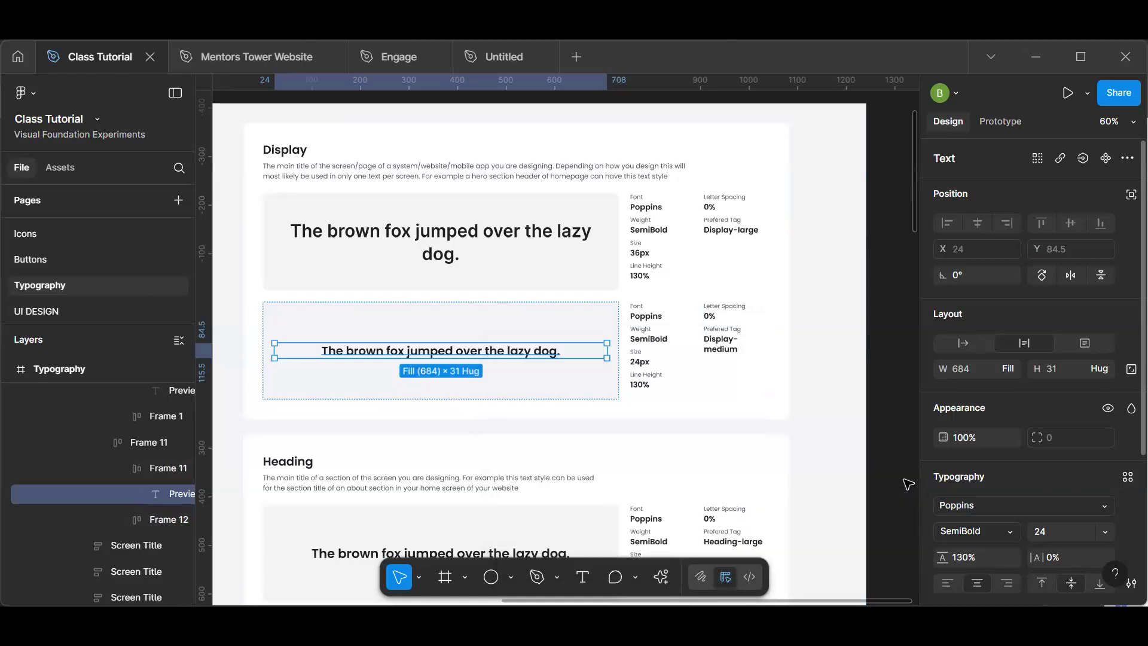
- Create a text style named "Heading large" from the Heading-large sample text
{"action": "scroll", "coordinate": [641, 443], "scroll_direction": "down", "scroll_amount": 5}
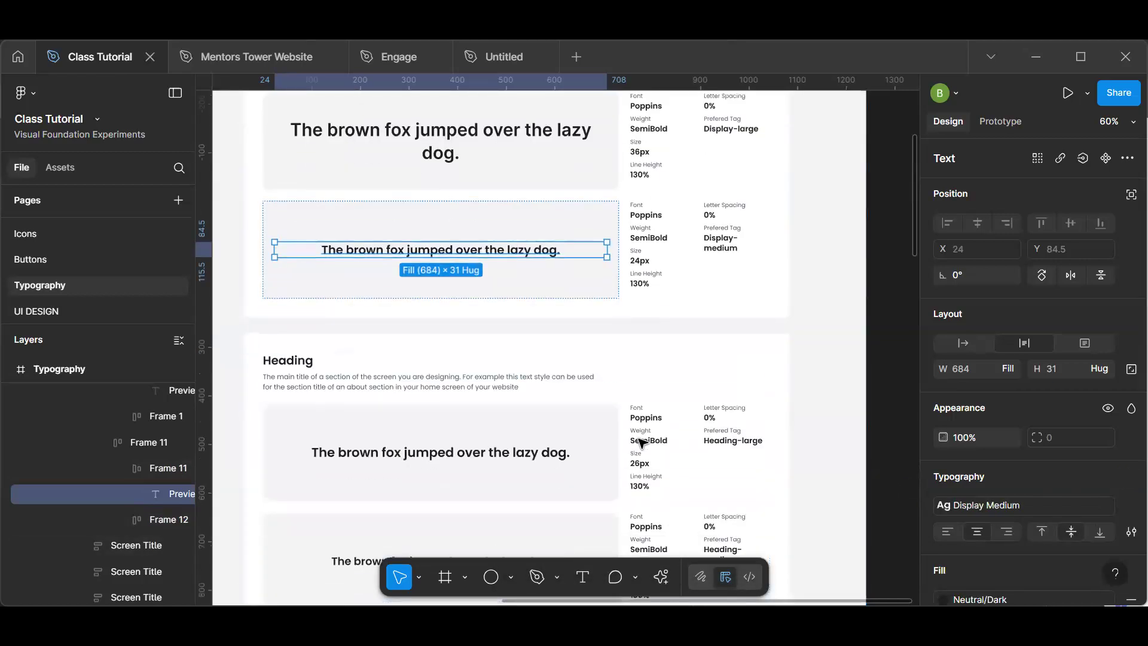
{"action": "left_click", "coordinate": [490, 320]}
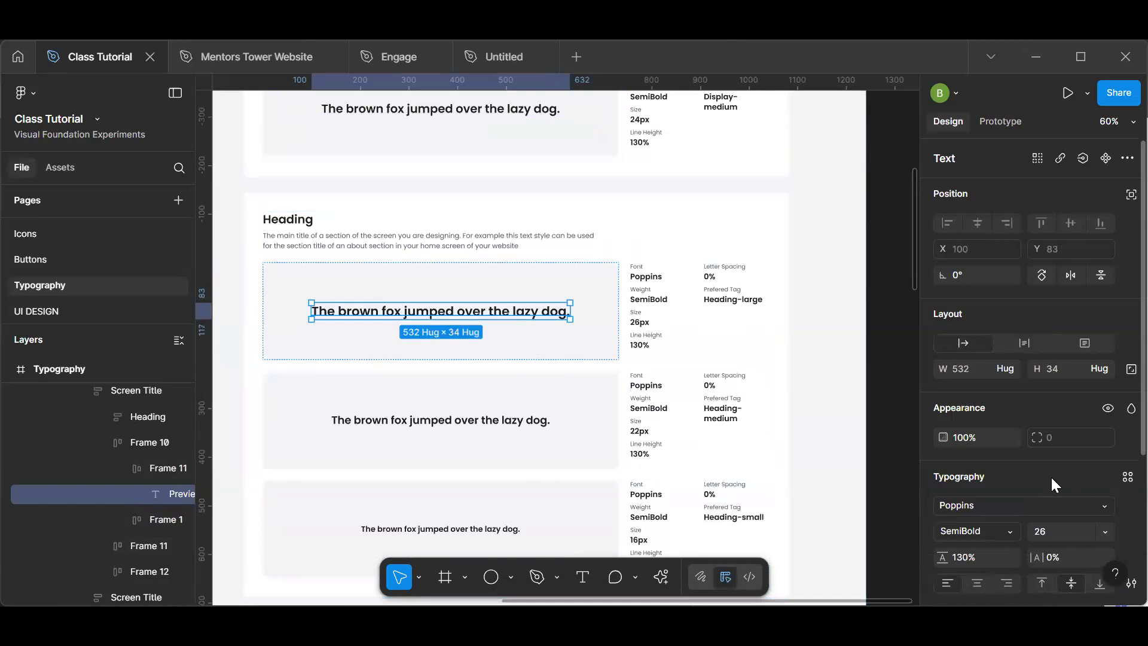
{"action": "left_click", "coordinate": [1126, 477]}
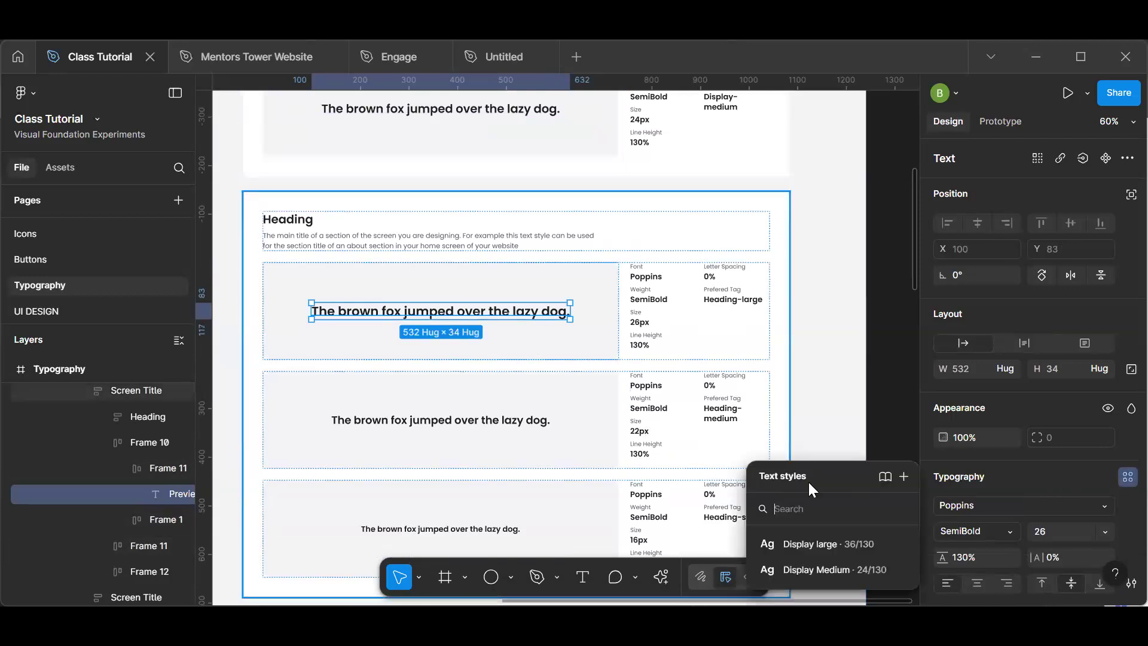
{"action": "left_click", "coordinate": [902, 476]}
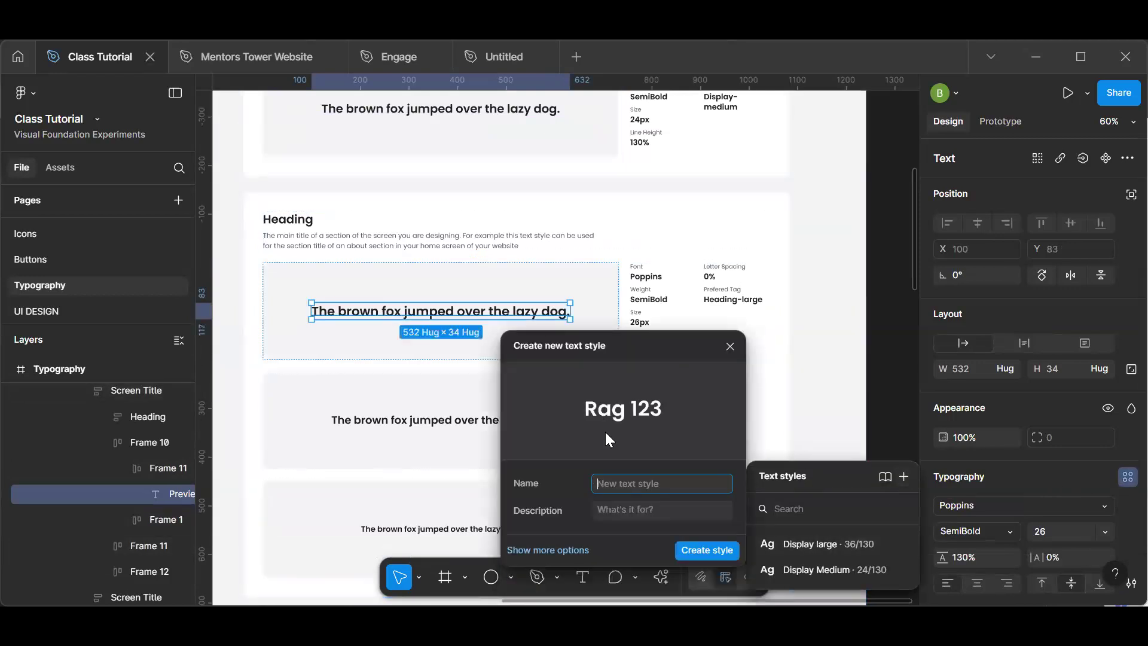
{"action": "type", "text": "Heading /"}
{"action": "key", "text": "BackSpace"}
{"action": "type", "text": "large"}
{"action": "key", "text": "Return"}
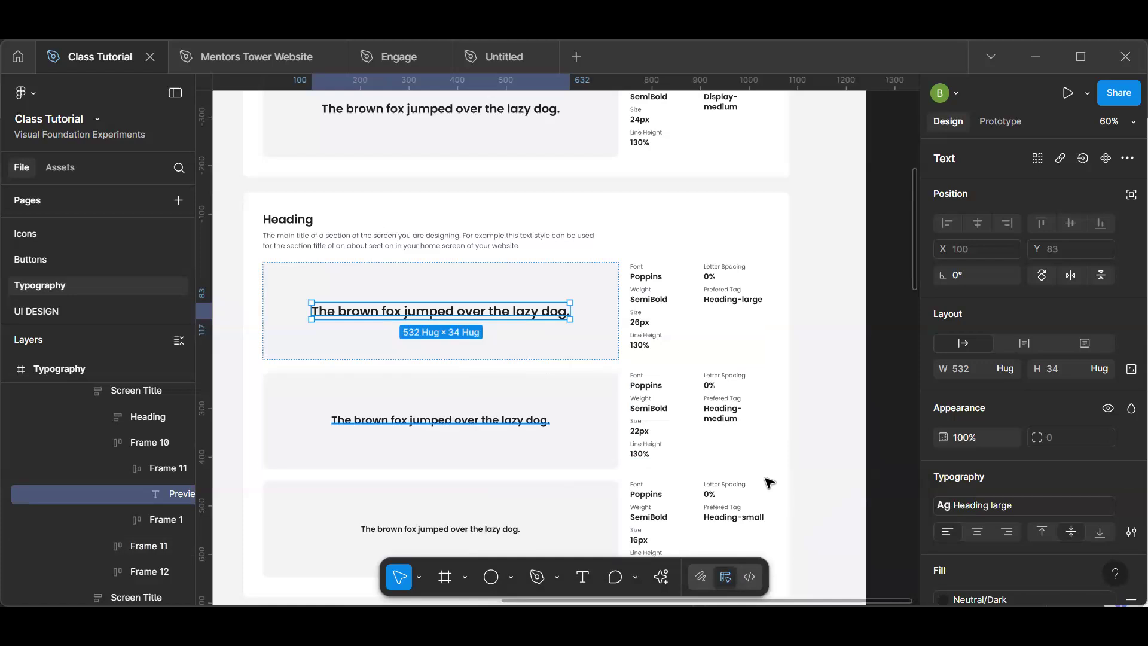
- Create a text style named "Heading Medium" from the Heading-medium sample text and clear the selection
{"action": "left_click", "coordinate": [441, 420]}
{"action": "left_click", "coordinate": [1119, 478]}
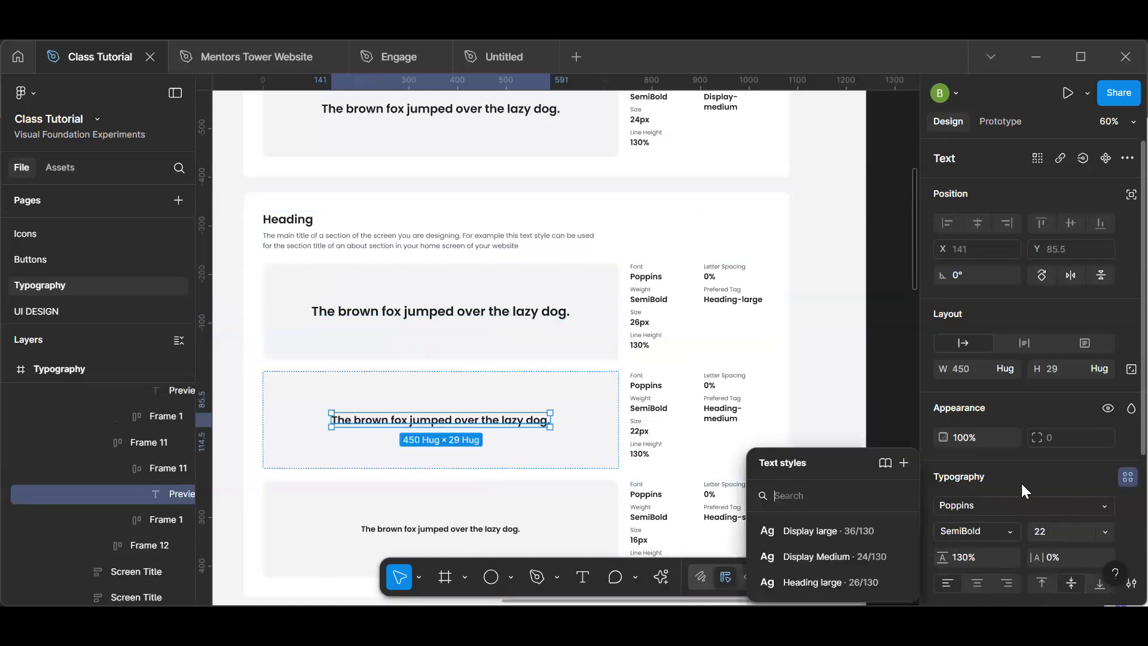
{"action": "left_click", "coordinate": [904, 463]}
{"action": "type", "text": "HEad"}
{"action": "key", "text": "BackSpace"}
{"action": "key", "text": "BackSpace"}
{"action": "key", "text": "BackSpace"}
{"action": "type", "text": "ea"}
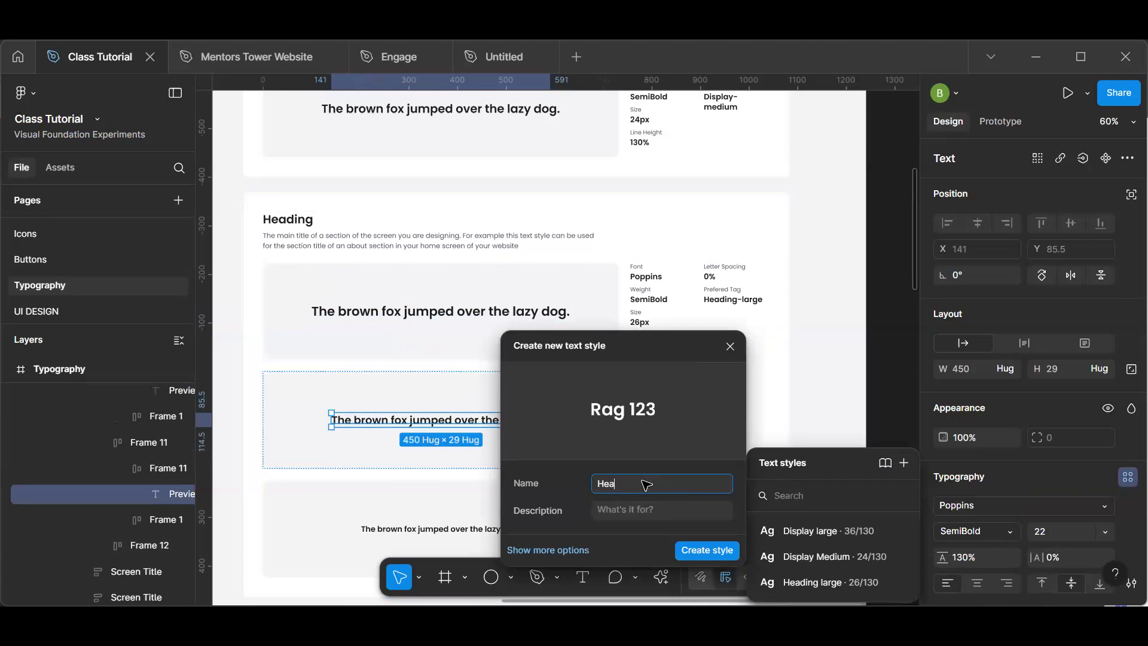
{"action": "type", "text": "ding Medium"}
{"action": "double_click", "coordinate": [616, 483]}
{"action": "left_click", "coordinate": [725, 551]}
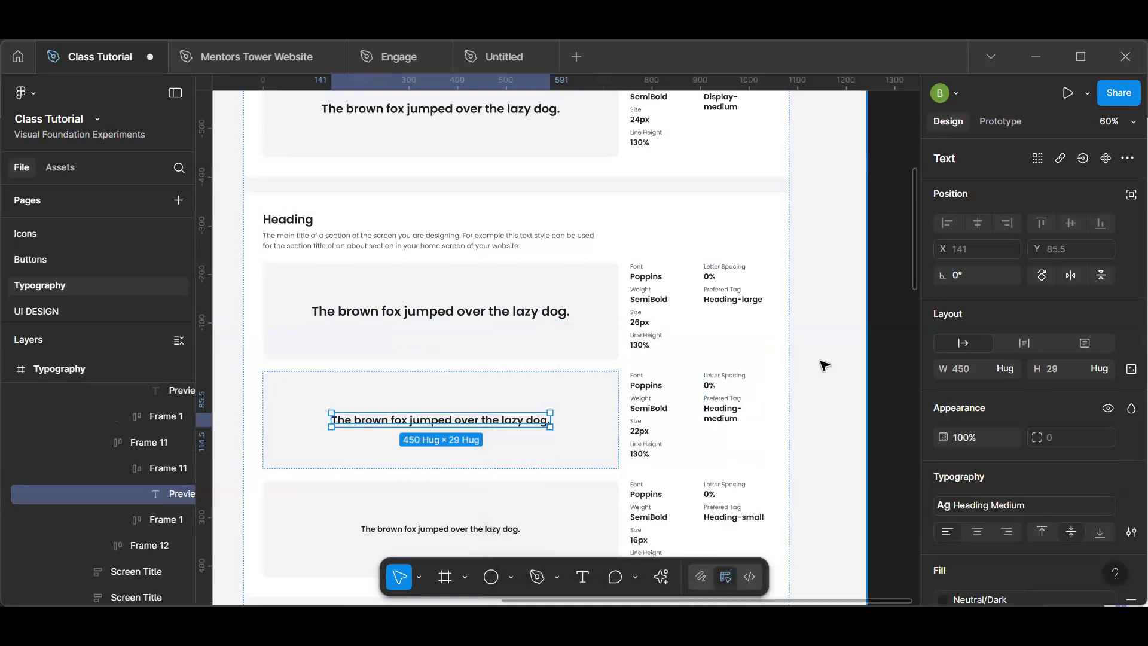
{"action": "left_click", "coordinate": [824, 365]}
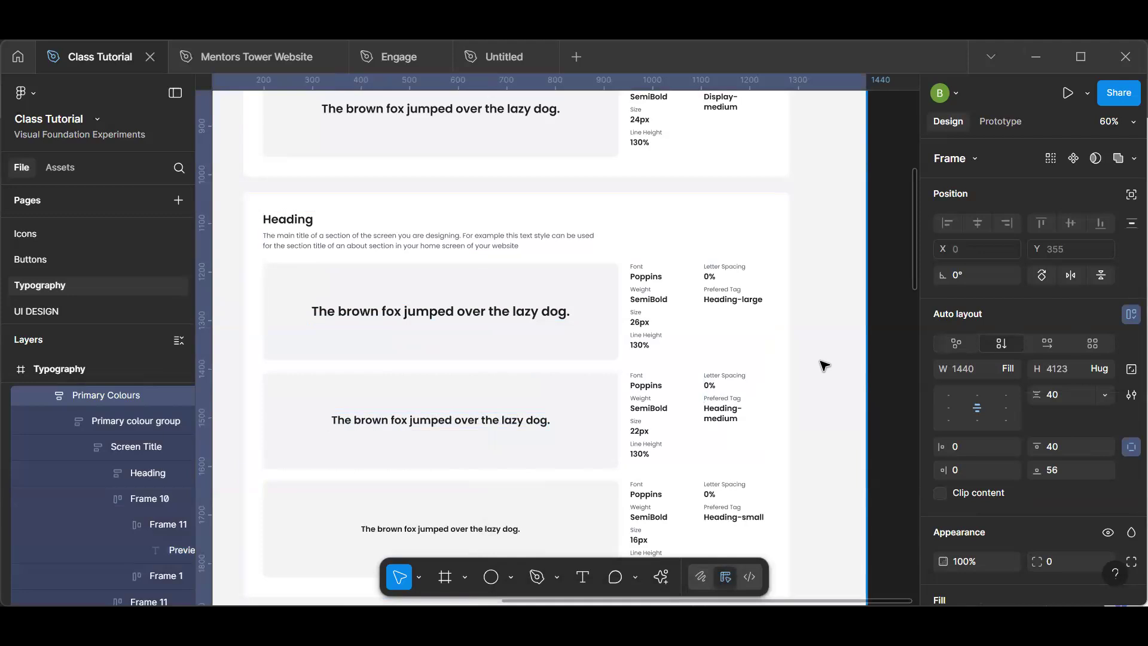
{"action": "left_click", "coordinate": [894, 372]}
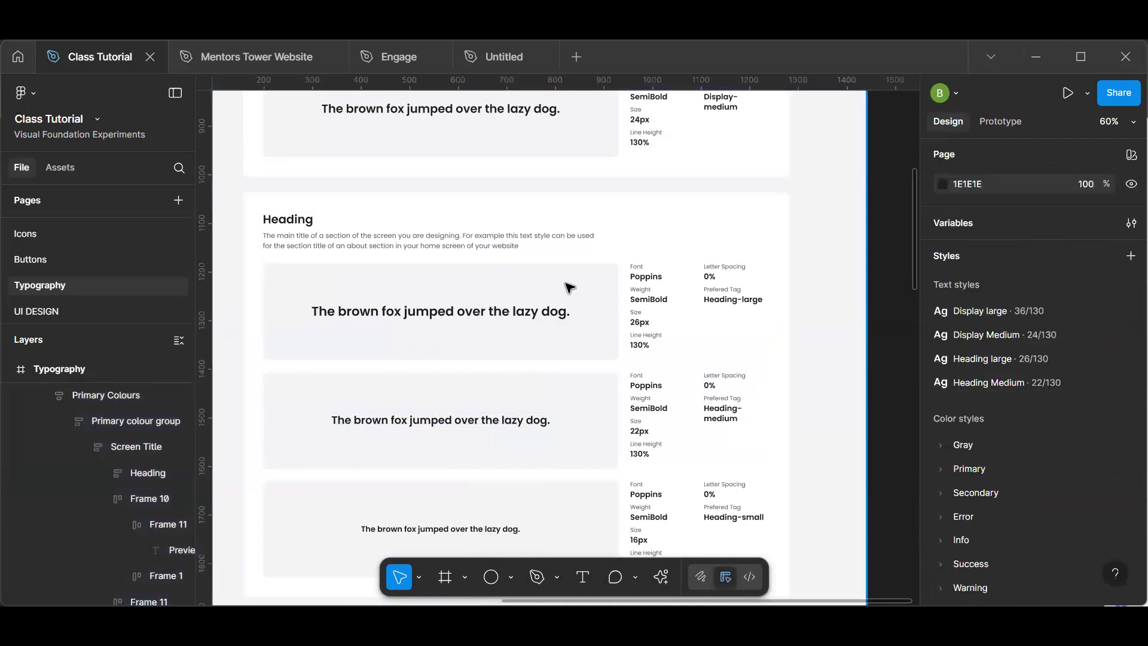
- Rename the Display large text style to "Display/large" to place it in a Display group
{"action": "scroll", "coordinate": [568, 288], "scroll_direction": "up", "scroll_amount": 5}
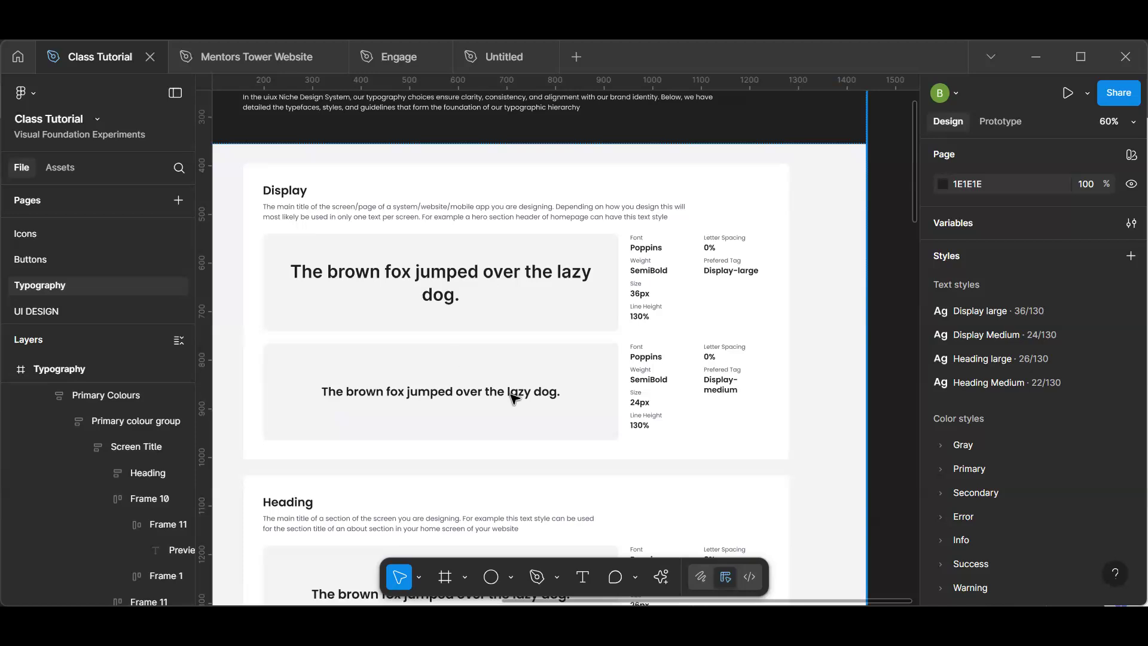
{"action": "scroll", "coordinate": [513, 399], "scroll_direction": "down", "scroll_amount": 2}
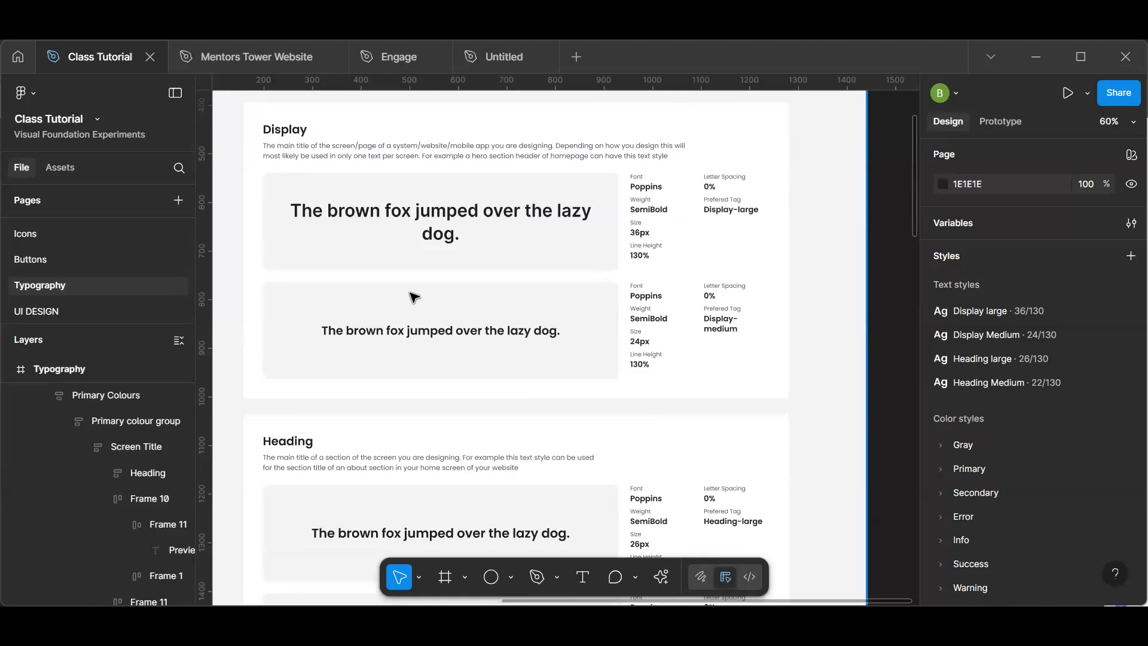
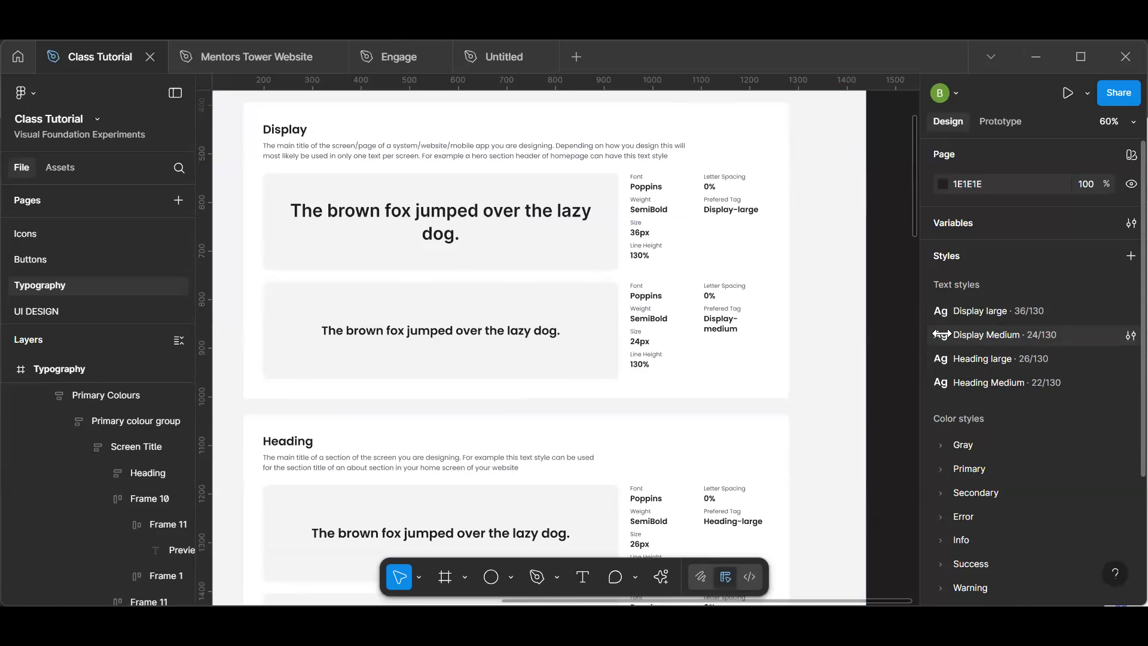
{"action": "left_click", "coordinate": [1126, 310]}
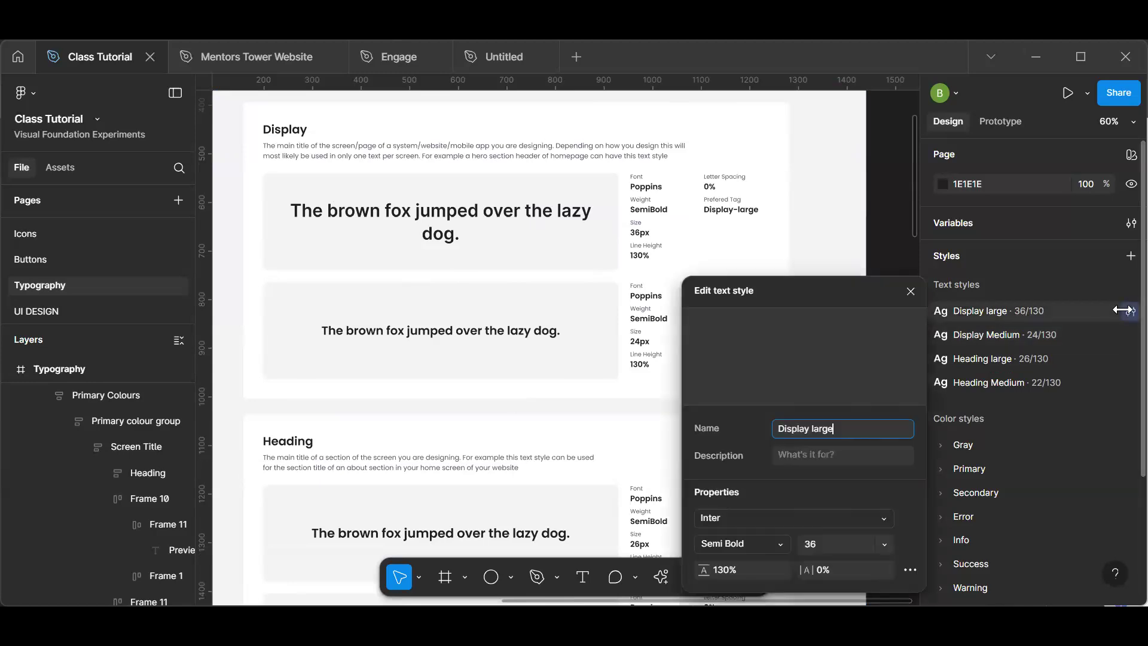
{"action": "key", "text": "Left"}
{"action": "key", "text": "Left"}
{"action": "key", "text": "Left"}
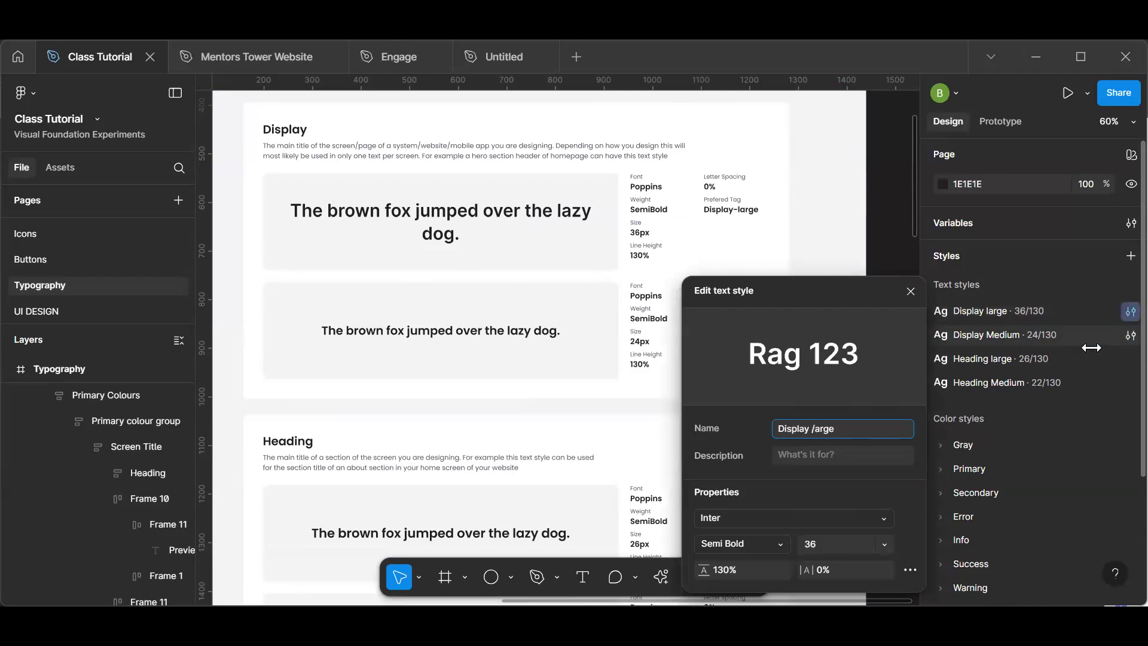
{"action": "key", "text": "BackSpace"}
{"action": "type", "text": "/"}
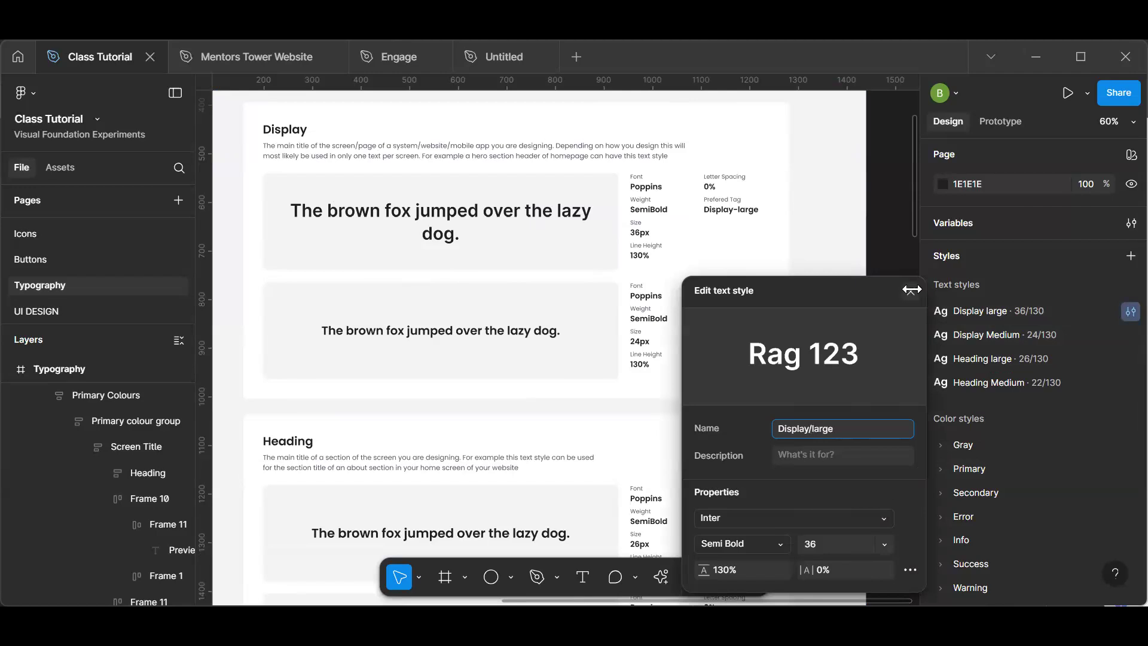
{"action": "left_click", "coordinate": [910, 291]}
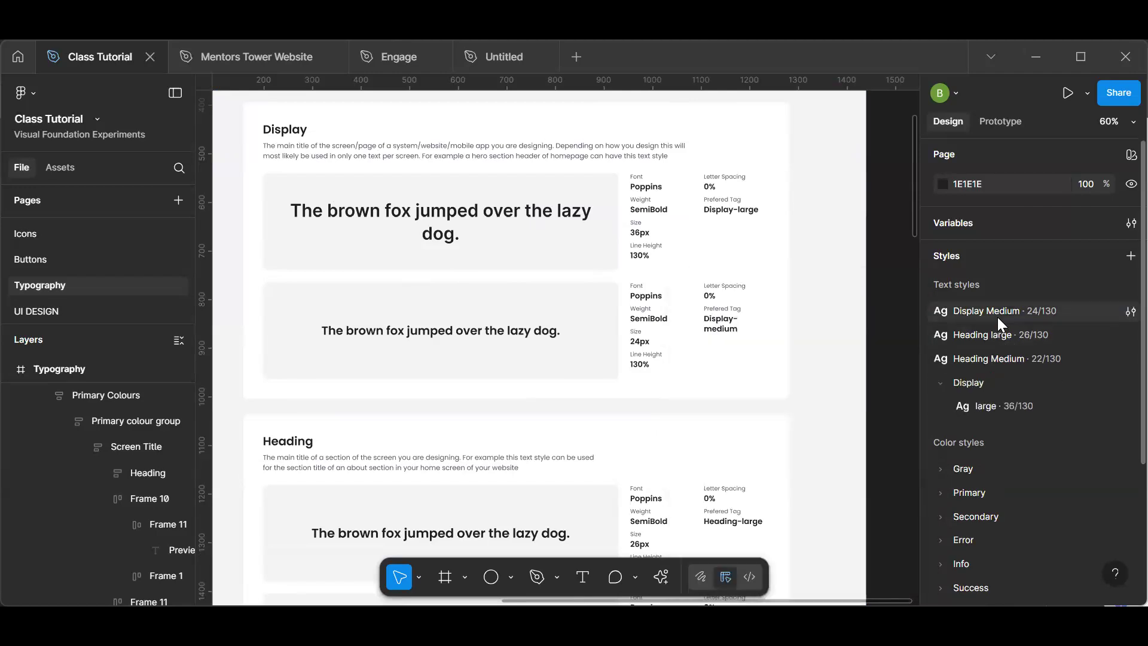
- Rename the Display Medium text style to "Display /Medium" to move it into the Display group
{"action": "left_click", "coordinate": [1130, 310]}
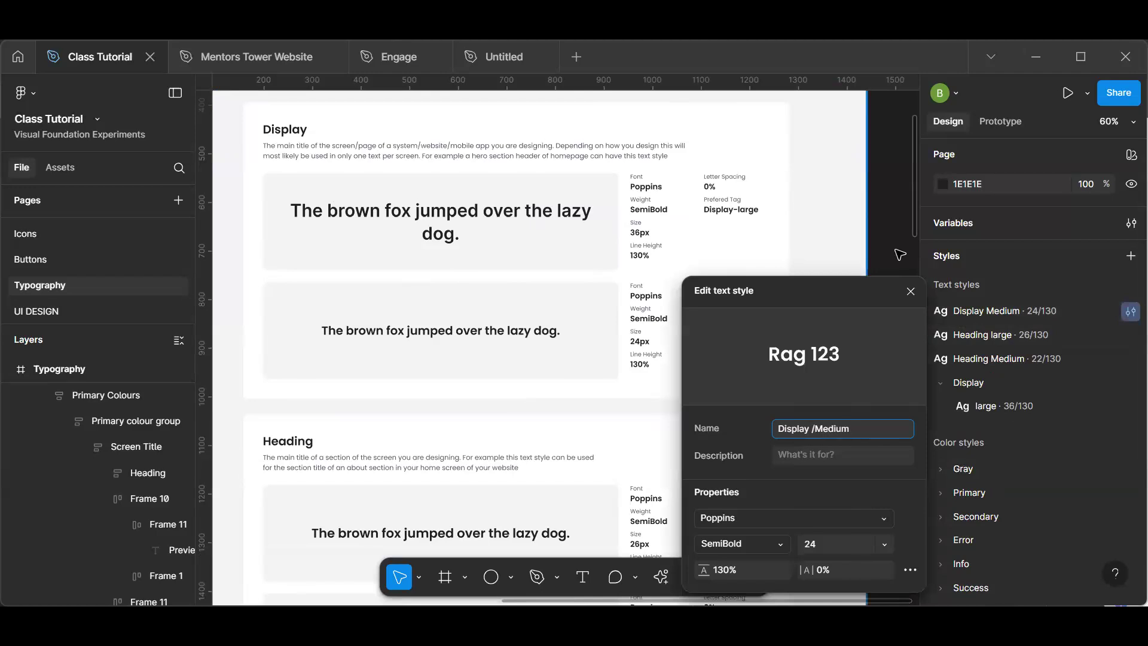
{"action": "left_click", "coordinate": [867, 276]}
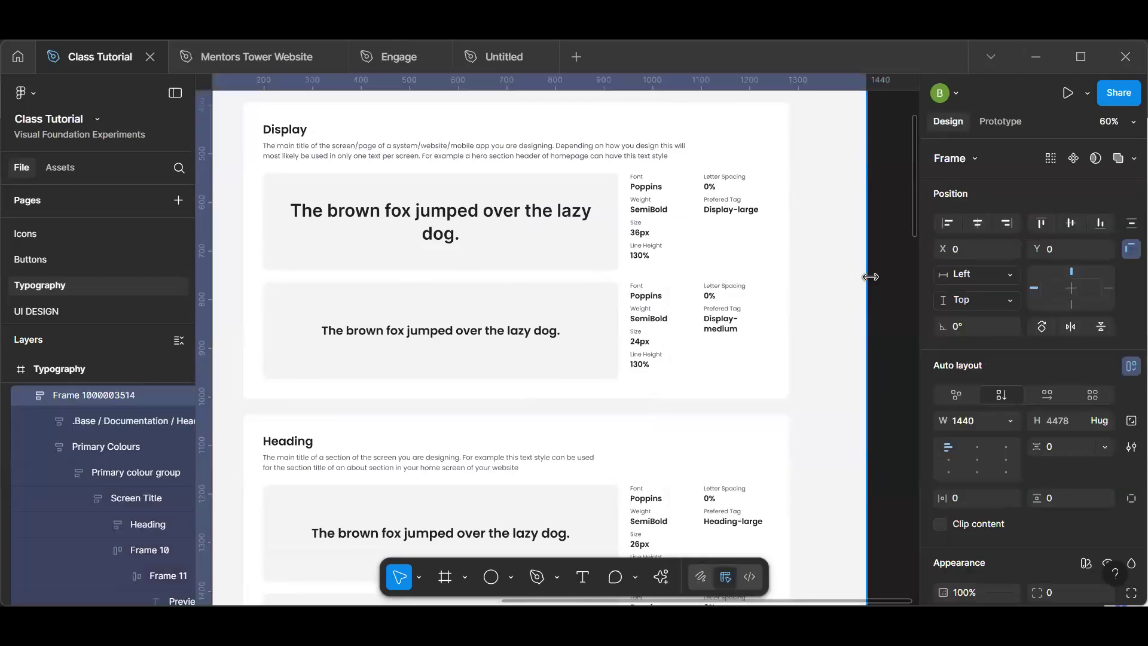
{"action": "left_click", "coordinate": [904, 276]}
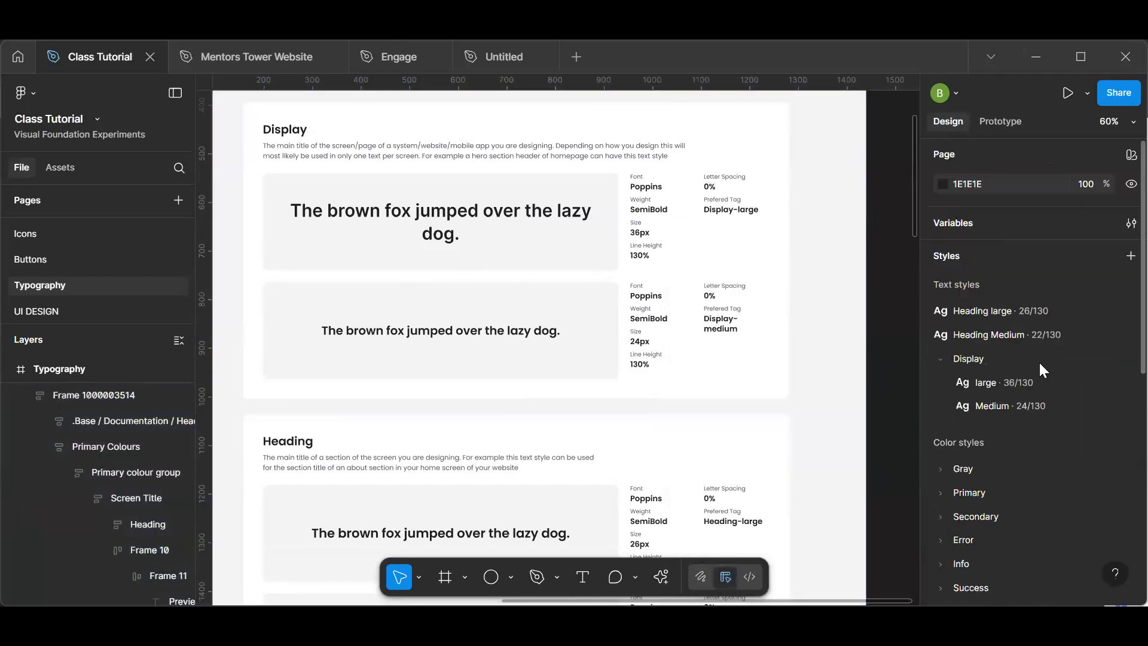
- Rename the Heading Medium text style to "Heading /Medium" and rename Heading large with a slash to group it under Heading
{"action": "left_click", "coordinate": [1122, 335]}
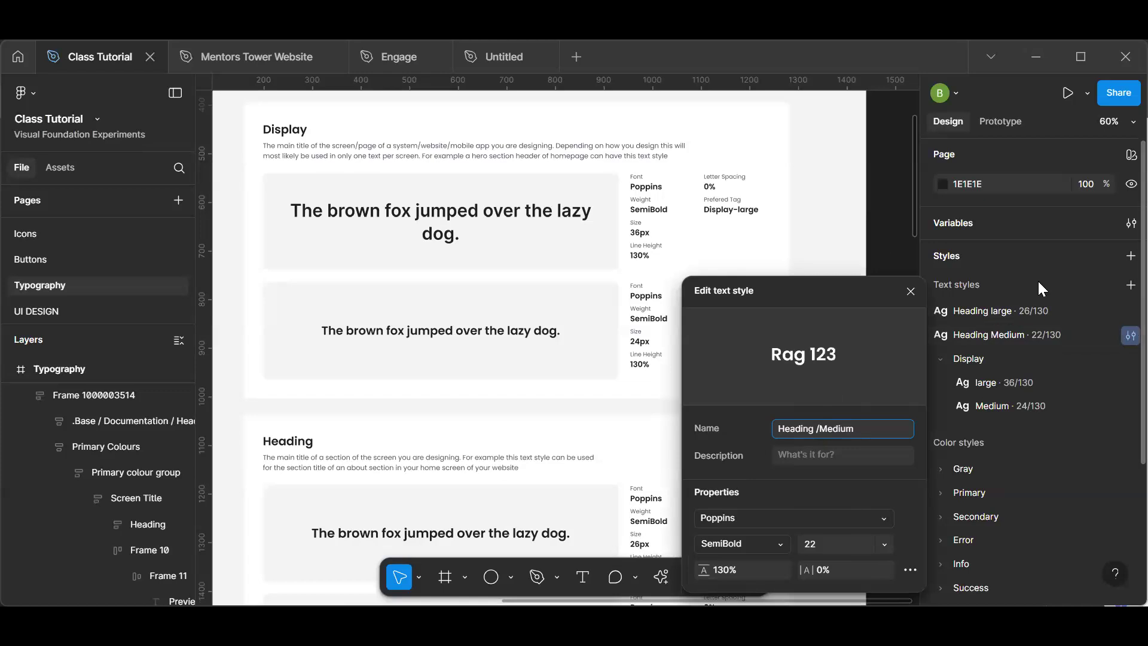
{"action": "left_click", "coordinate": [1129, 311]}
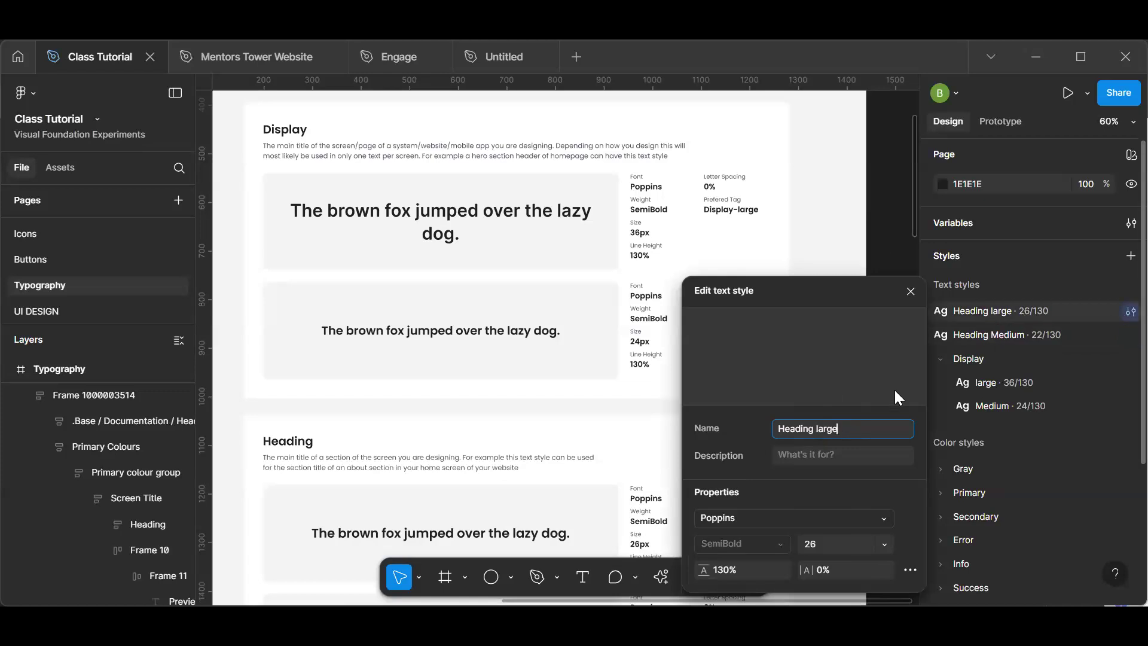
{"action": "key", "text": "Left"}
{"action": "key", "text": "Left"}
{"action": "key", "text": "Left"}
{"action": "key", "text": "Left"}
{"action": "key", "text": "Left"}
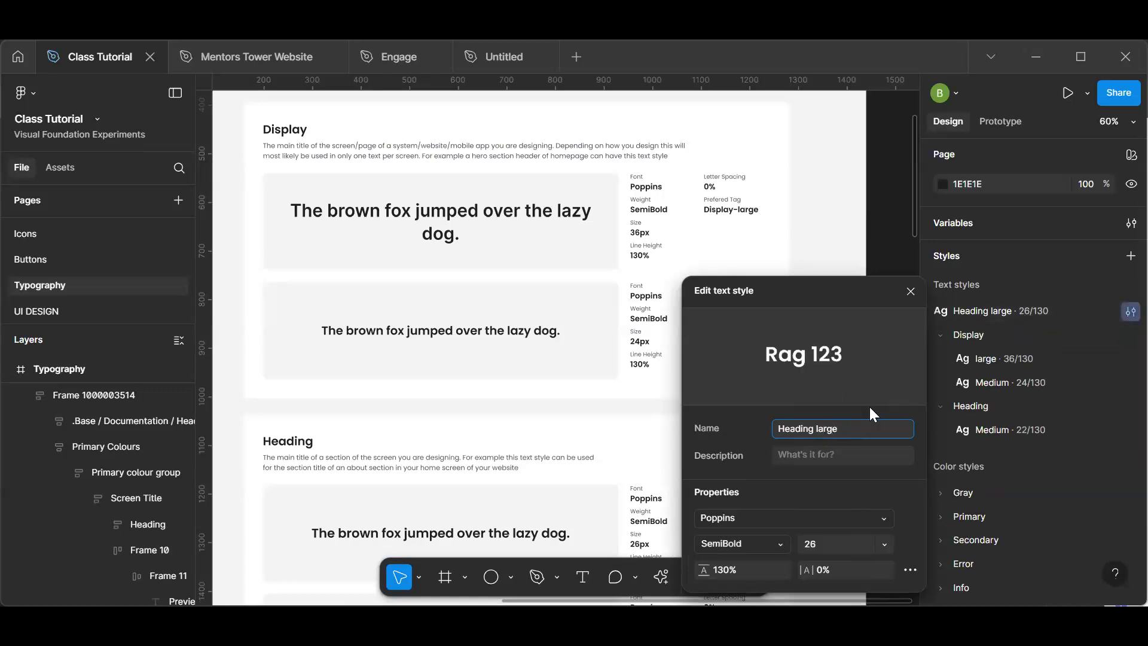
{"action": "left_click", "coordinate": [907, 291]}
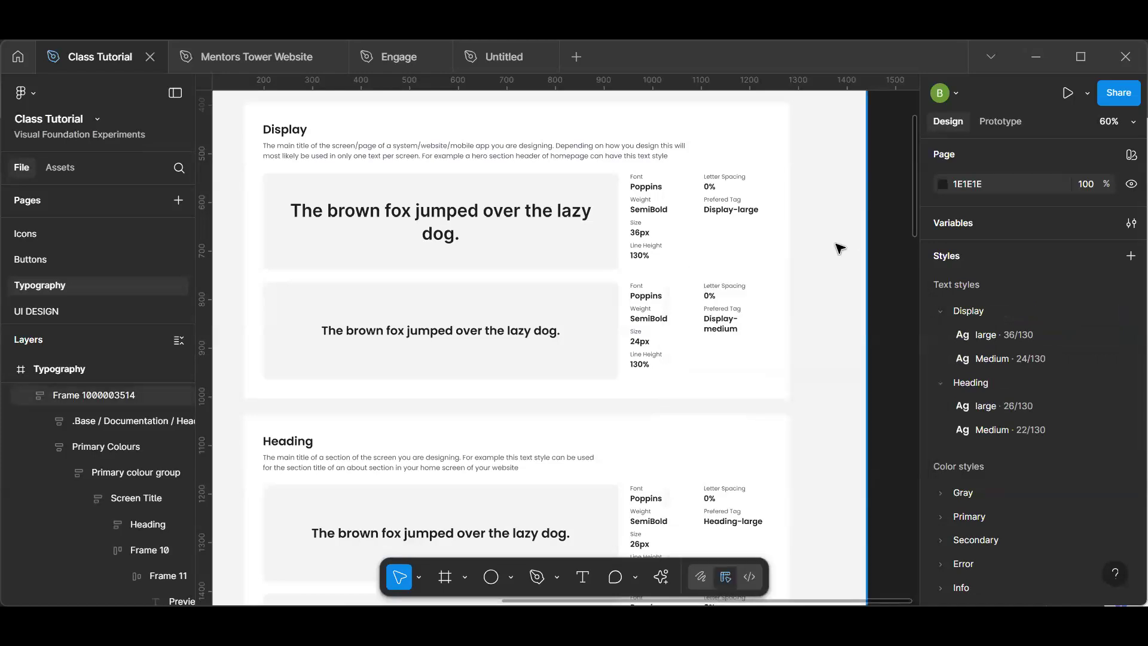
{"action": "left_click", "coordinate": [838, 248]}
{"action": "left_click", "coordinate": [883, 260]}
- Create a text style named "Heading /Small" from the Heading-small sample text
{"action": "scroll", "coordinate": [515, 440], "scroll_direction": "down", "scroll_amount": 8}
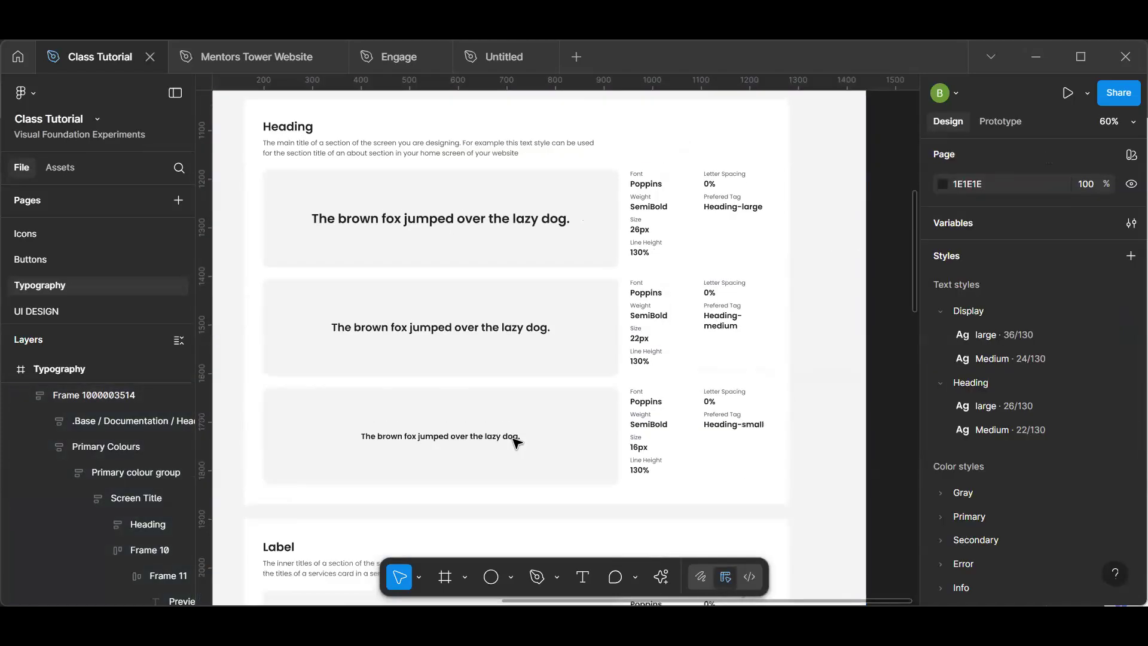
{"action": "scroll", "coordinate": [474, 327], "scroll_direction": "down", "scroll_amount": 2}
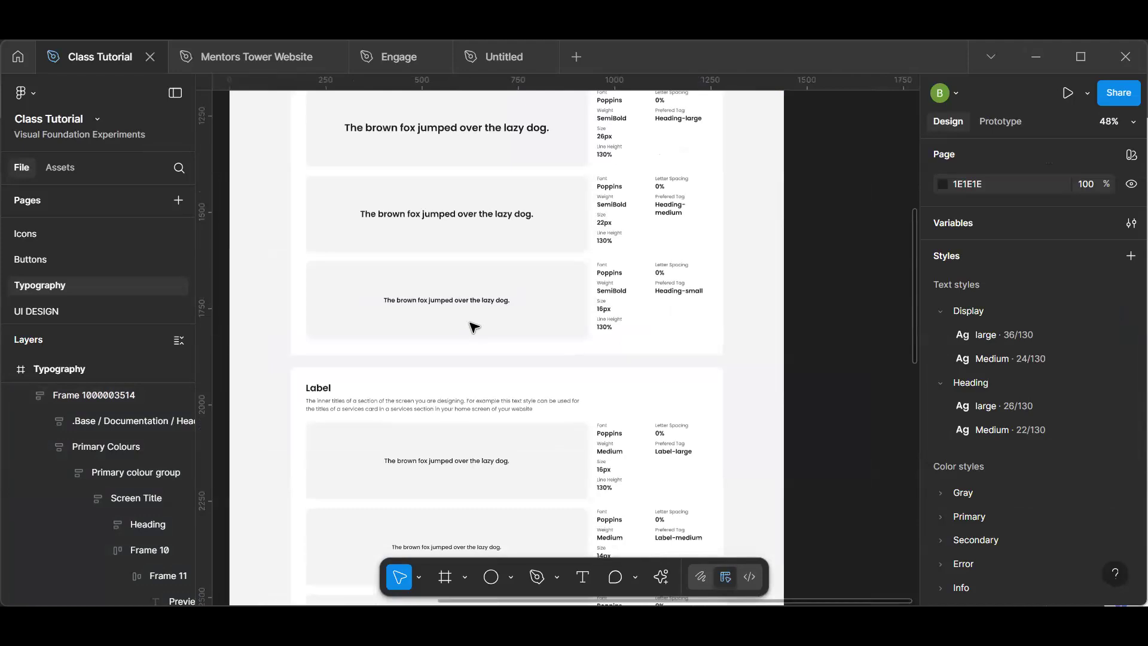
{"action": "scroll", "coordinate": [471, 325], "scroll_direction": "up", "scroll_amount": 5}
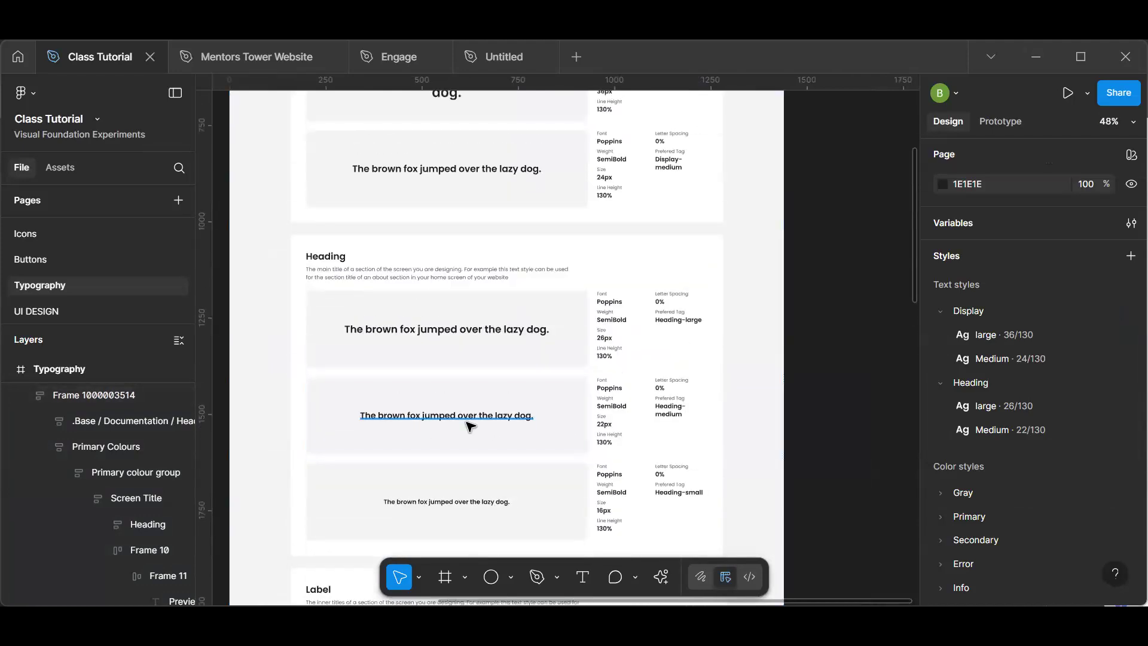
{"action": "left_click", "coordinate": [468, 425], "text": "ctrl"}
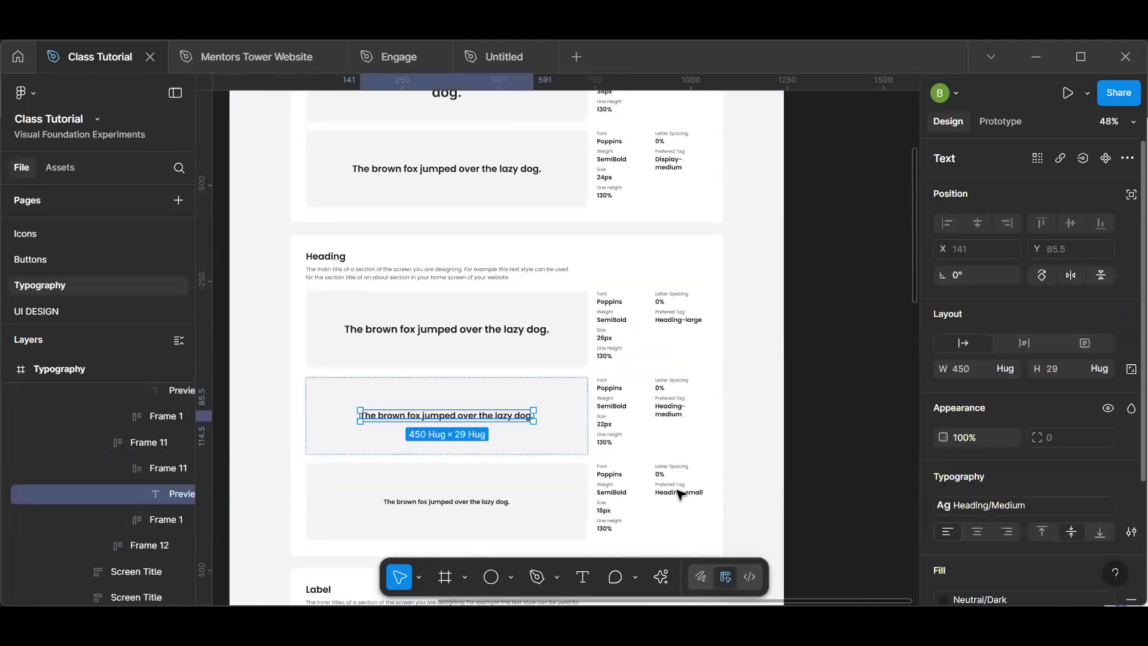
{"action": "left_click", "coordinate": [484, 502], "text": "ctrl"}
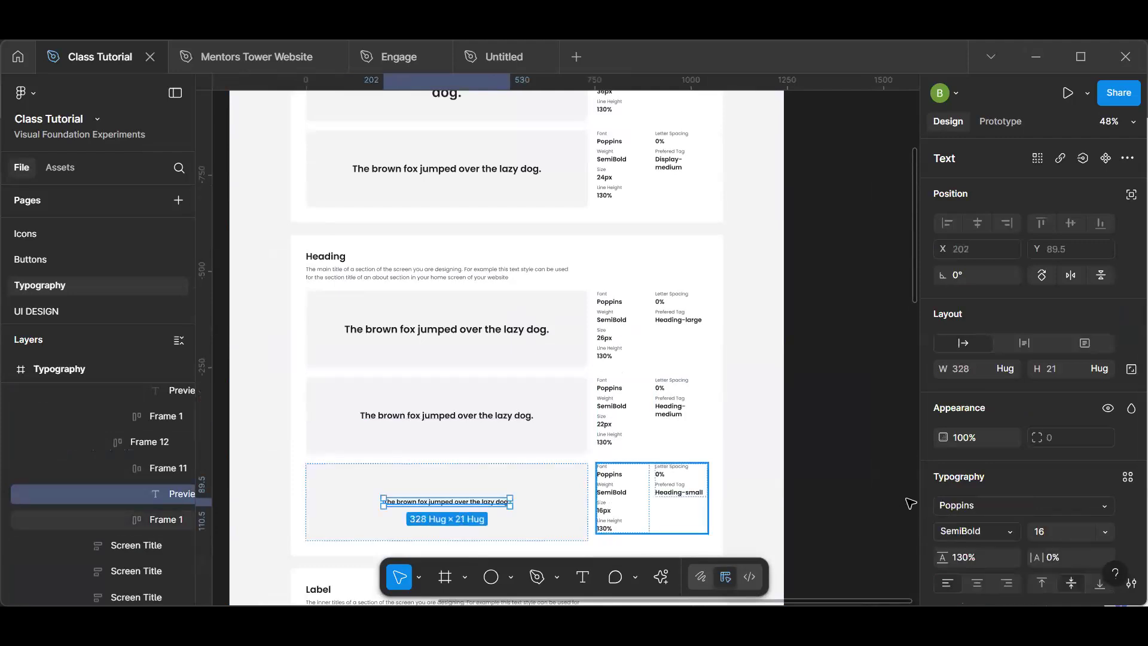
{"action": "left_click", "coordinate": [1126, 476]}
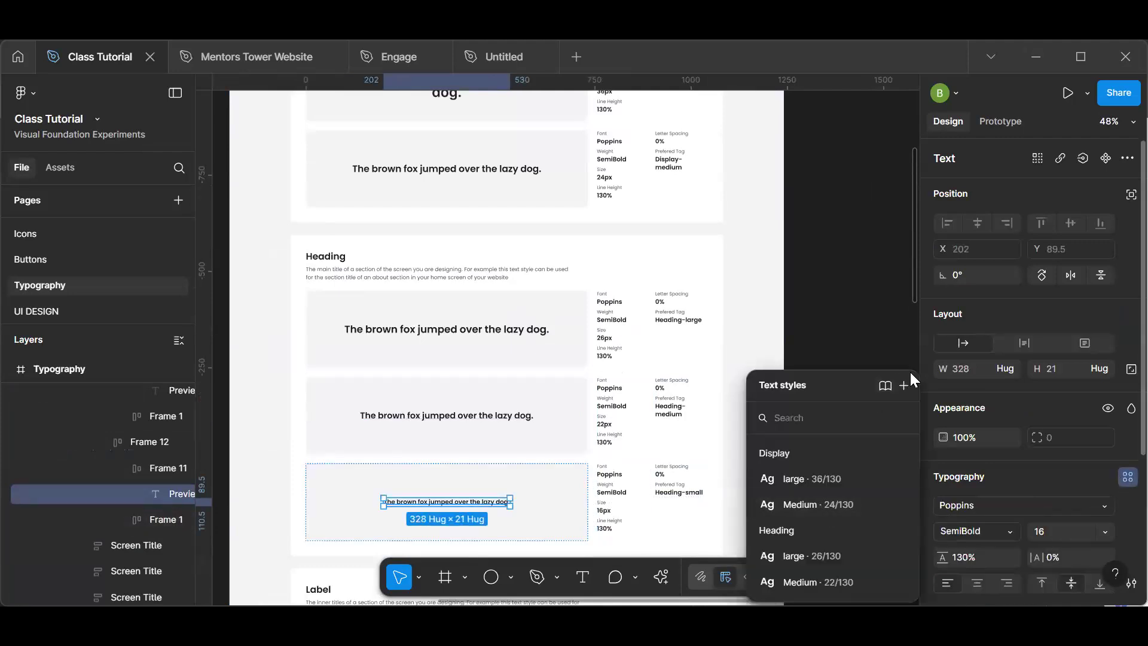
{"action": "left_click", "coordinate": [904, 386]}
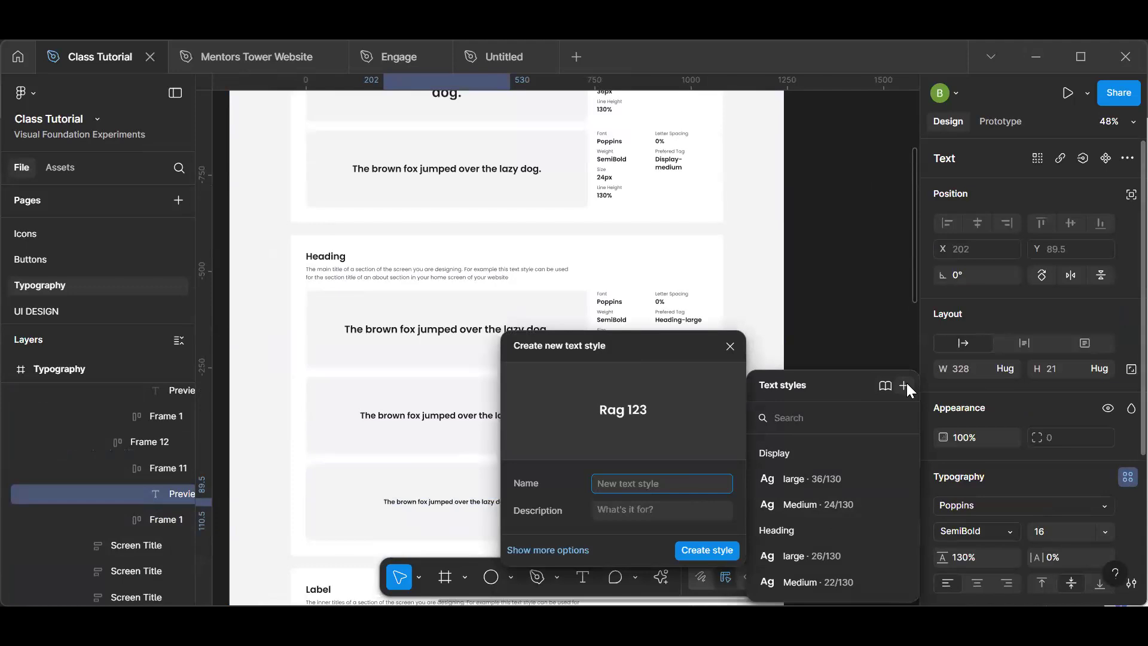
{"action": "type", "text": "H"}
{"action": "key", "text": "BackSpace"}
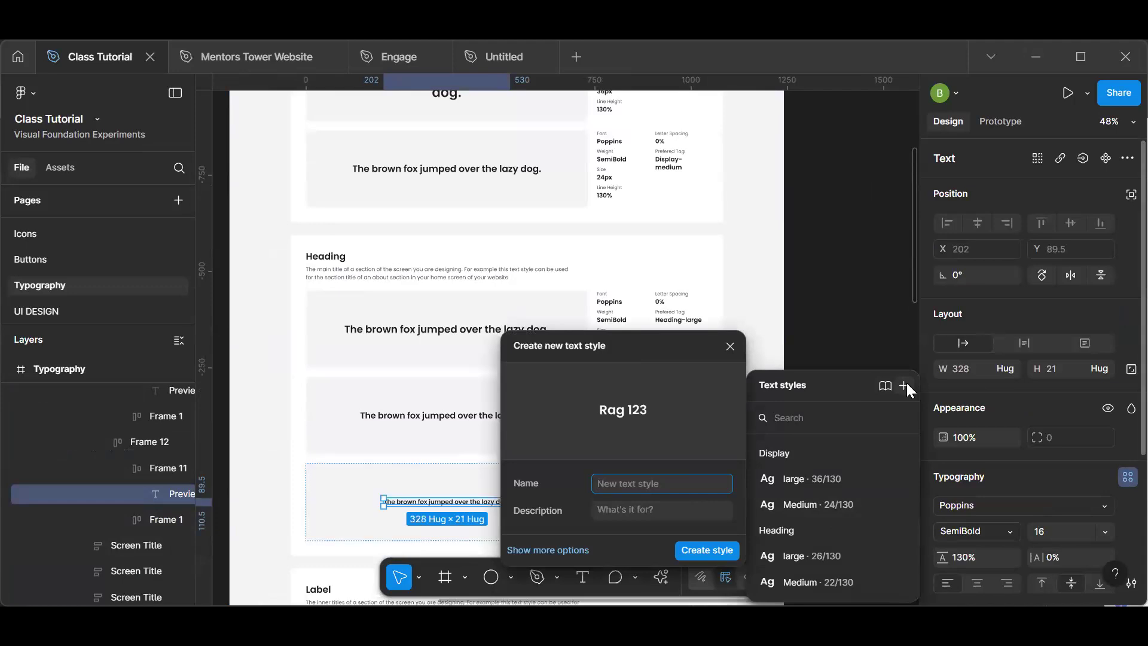
{"action": "type", "text": "Heading /Small"}
{"action": "key", "text": "Return"}
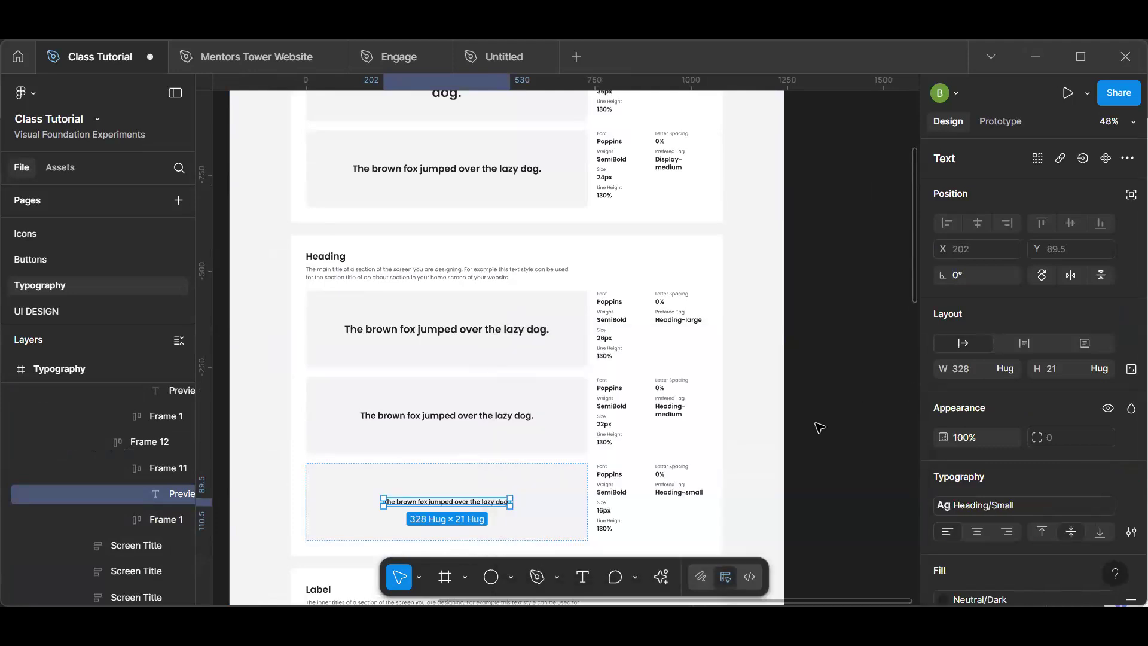
- Create a text style named "Label / Large" from the Label-large sample text
{"action": "scroll", "coordinate": [693, 462], "scroll_direction": "down", "scroll_amount": 4}
{"action": "scroll", "coordinate": [694, 461], "scroll_direction": "down", "scroll_amount": 15}
{"action": "scroll", "coordinate": [693, 462], "scroll_direction": "up", "scroll_amount": 12}
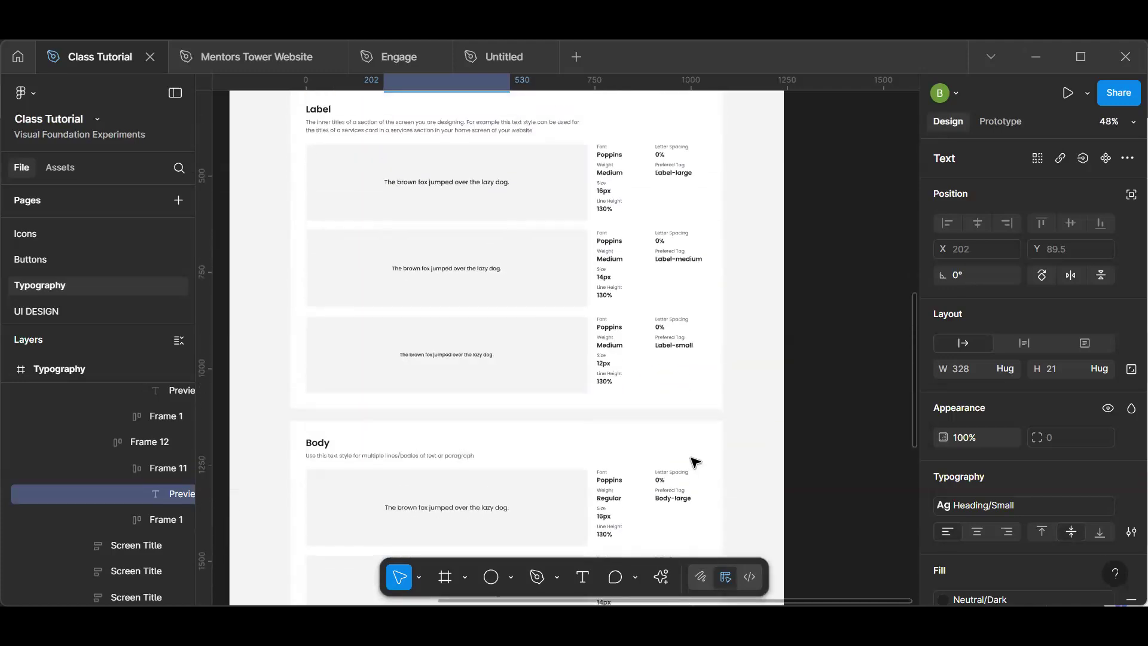
{"action": "scroll", "coordinate": [693, 461], "scroll_direction": "down", "scroll_amount": 2}
{"action": "left_click", "coordinate": [506, 242]}
{"action": "left_click", "coordinate": [1125, 477]}
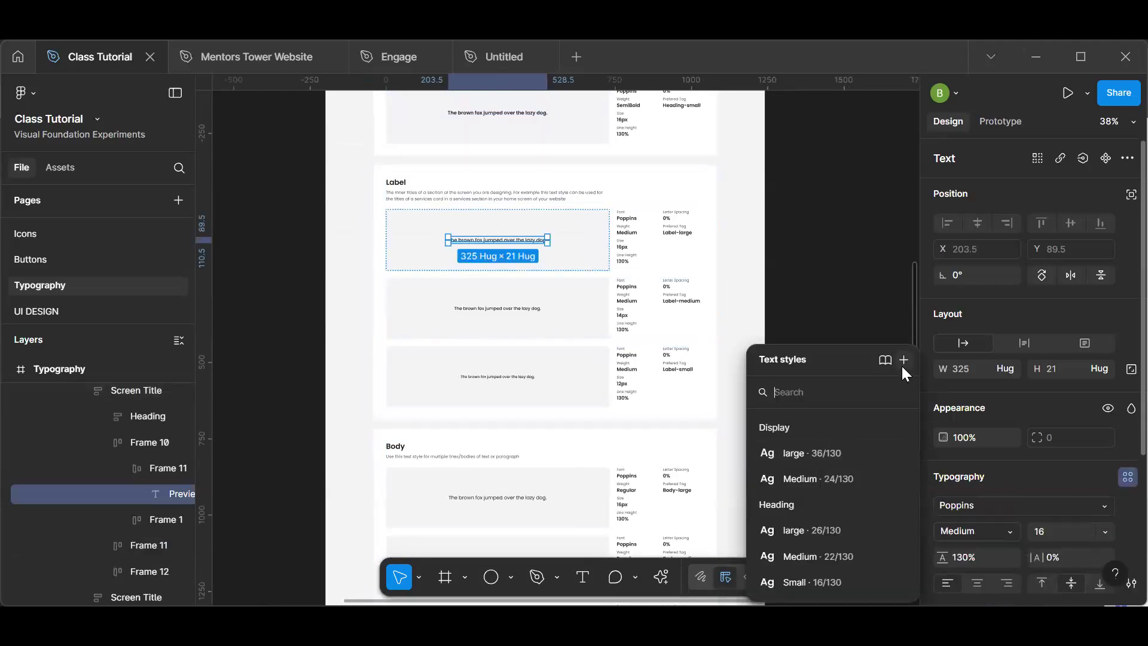
{"action": "left_click", "coordinate": [902, 365]}
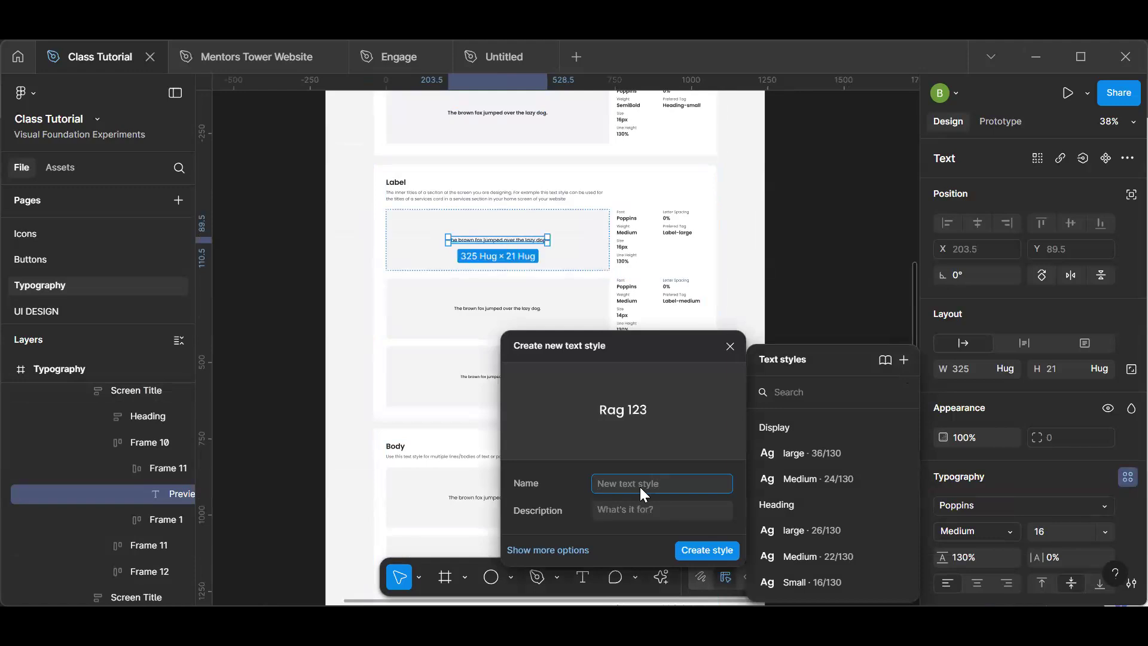
{"action": "type", "text": "Label / Large"}
{"action": "key", "text": "Return"}
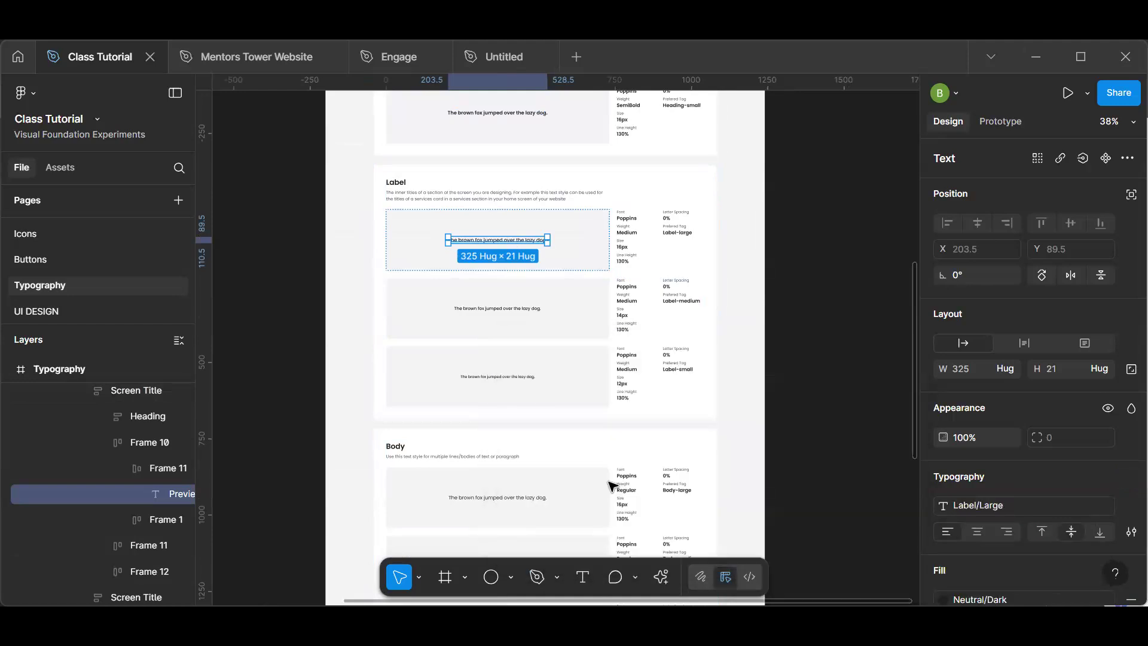
- Create a text style named "Label / Medium" from the Label-medium sample text
{"action": "left_click", "coordinate": [531, 311]}
{"action": "left_click", "coordinate": [1128, 476]}
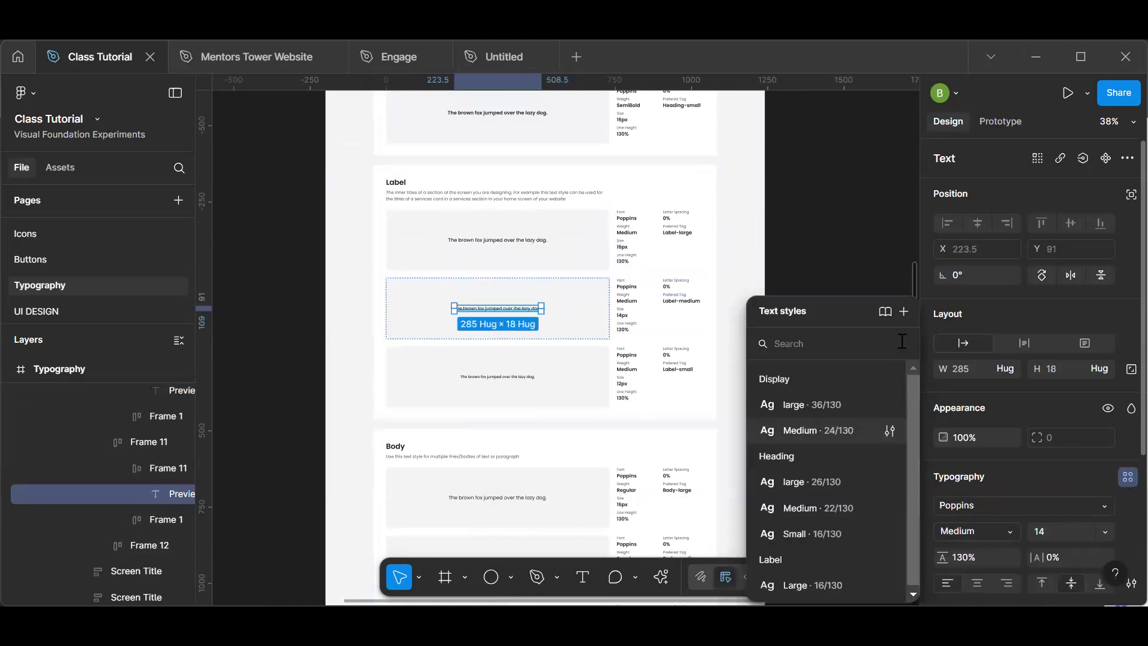
{"action": "type", "text": "Label "}
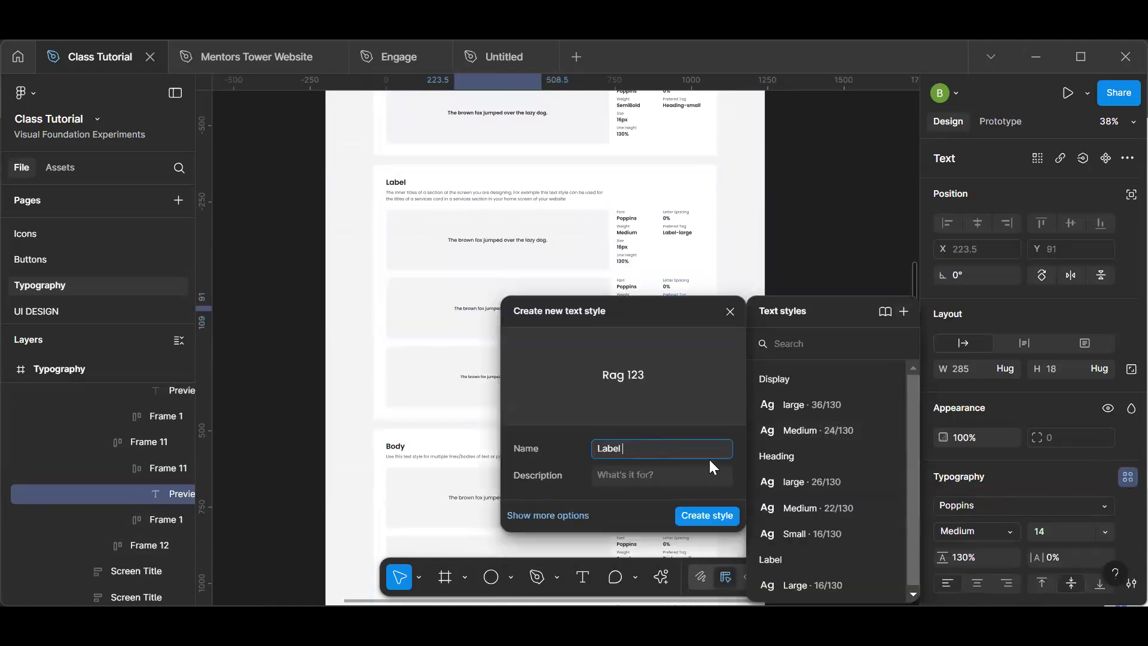
{"action": "type", "text": "/"}
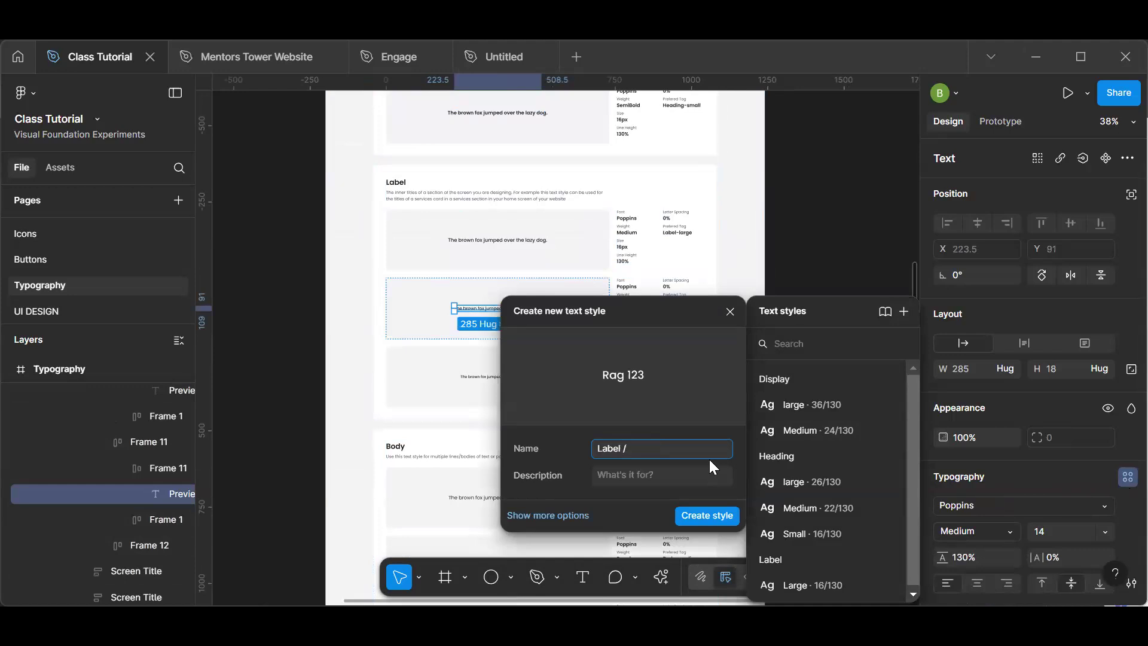
{"action": "type", "text": " Medium"}
{"action": "key", "text": "Return"}
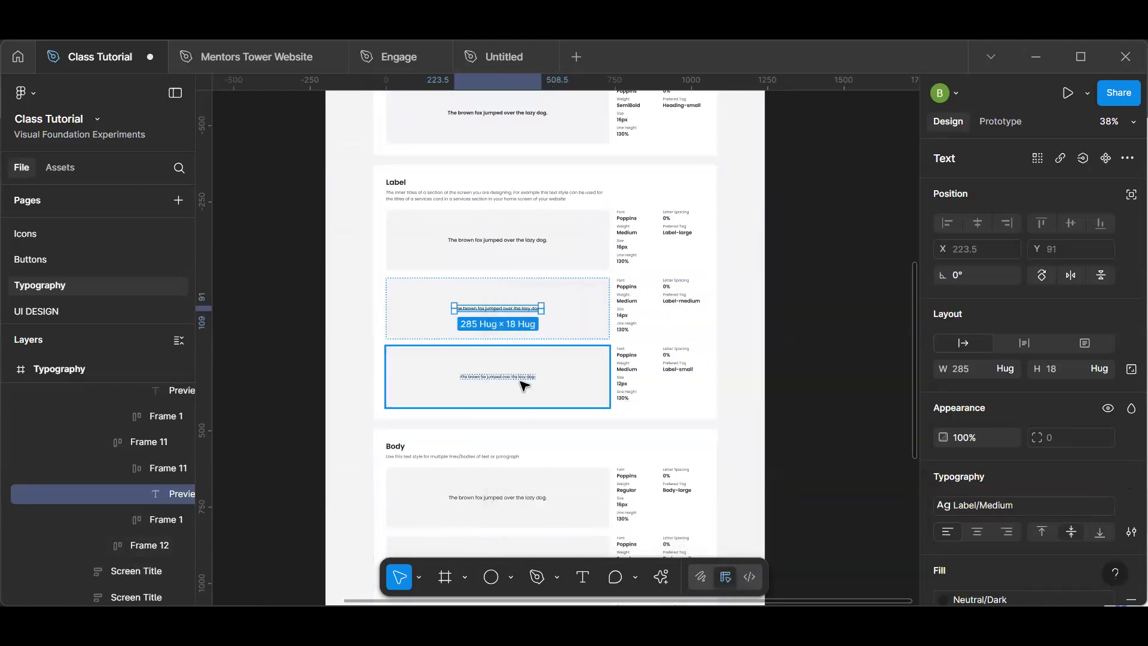
- Create a text style named "Label / Small" from the Label-small sample text
{"action": "left_click", "coordinate": [497, 376], "text": "ctrl"}
{"action": "left_click", "coordinate": [1127, 477]}
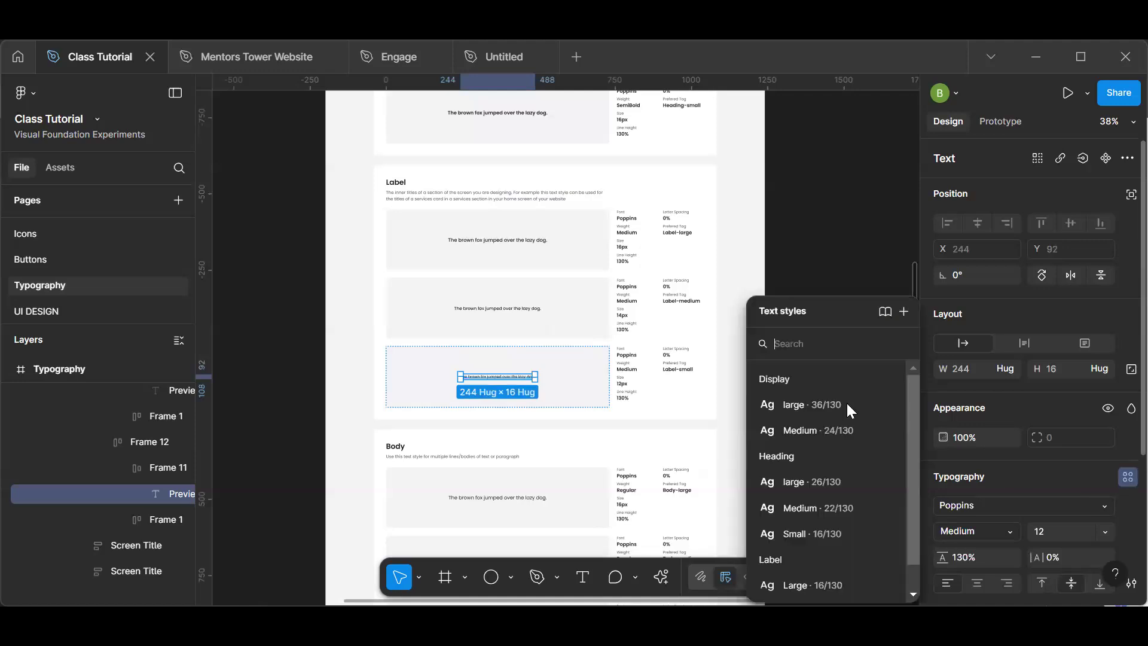
{"action": "left_click", "coordinate": [905, 313]}
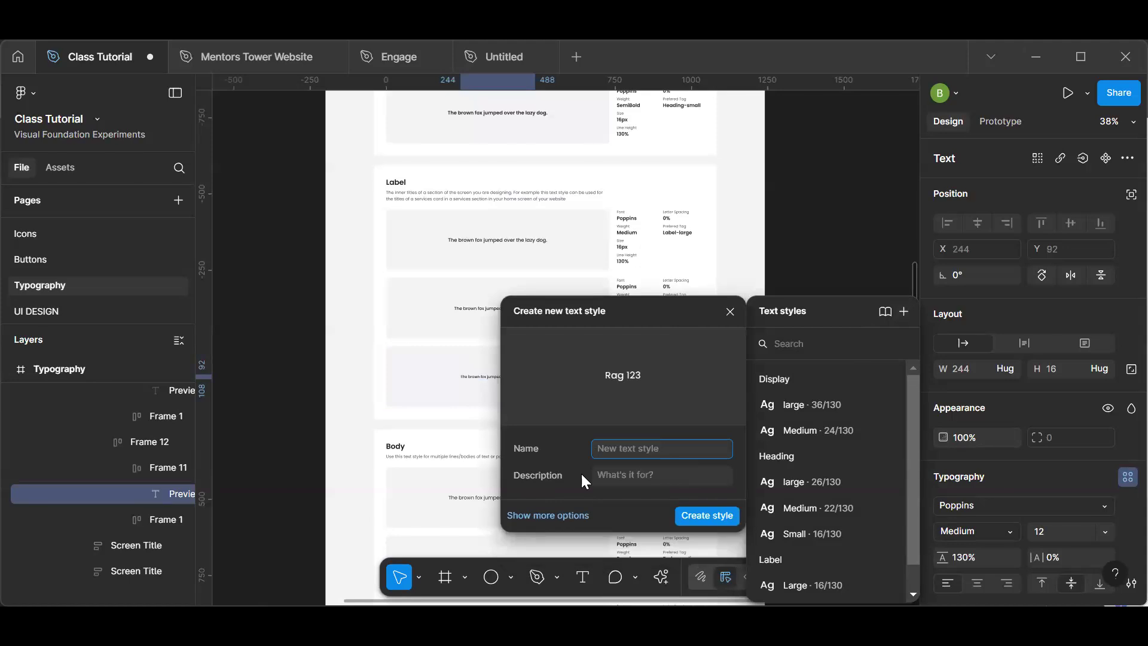
{"action": "type", "text": "Label / Sa"}
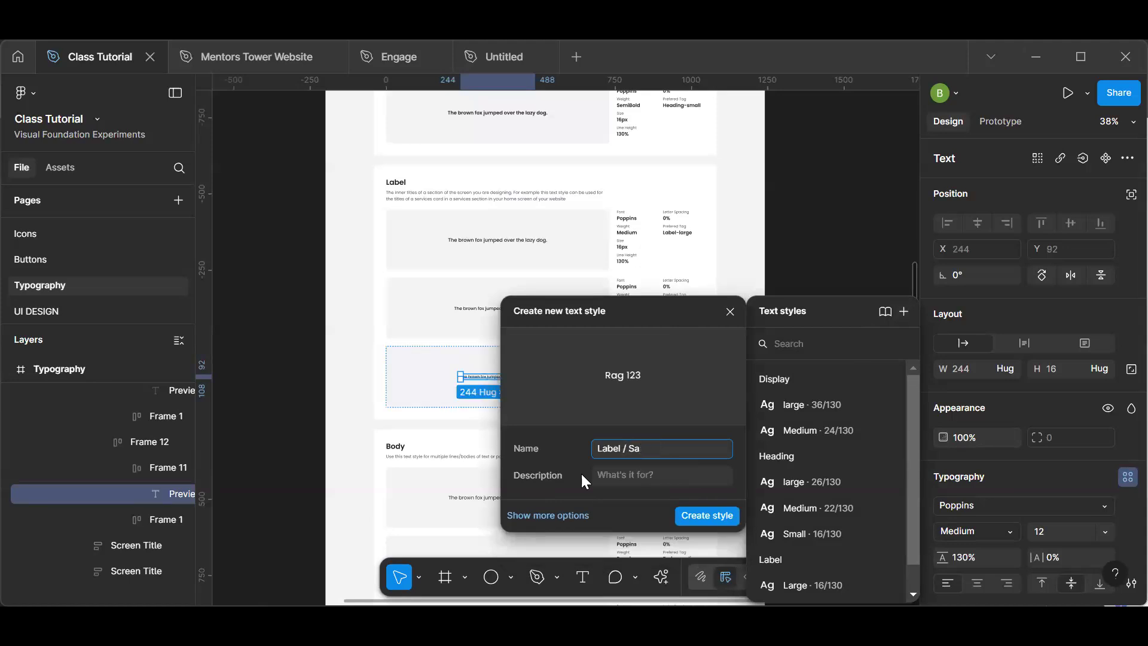
{"action": "type", "text": "mall"}
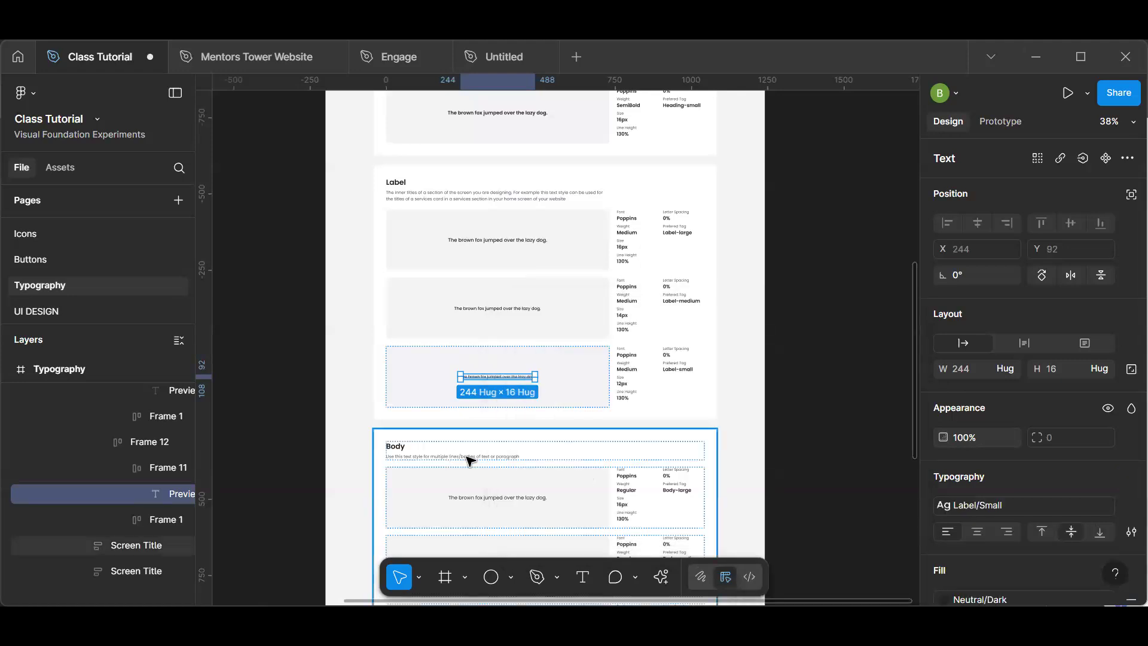
- Create a text style named "Body/ Large" from the Body-large sample text
{"action": "scroll", "coordinate": [469, 461], "scroll_direction": "down", "scroll_amount": 4}
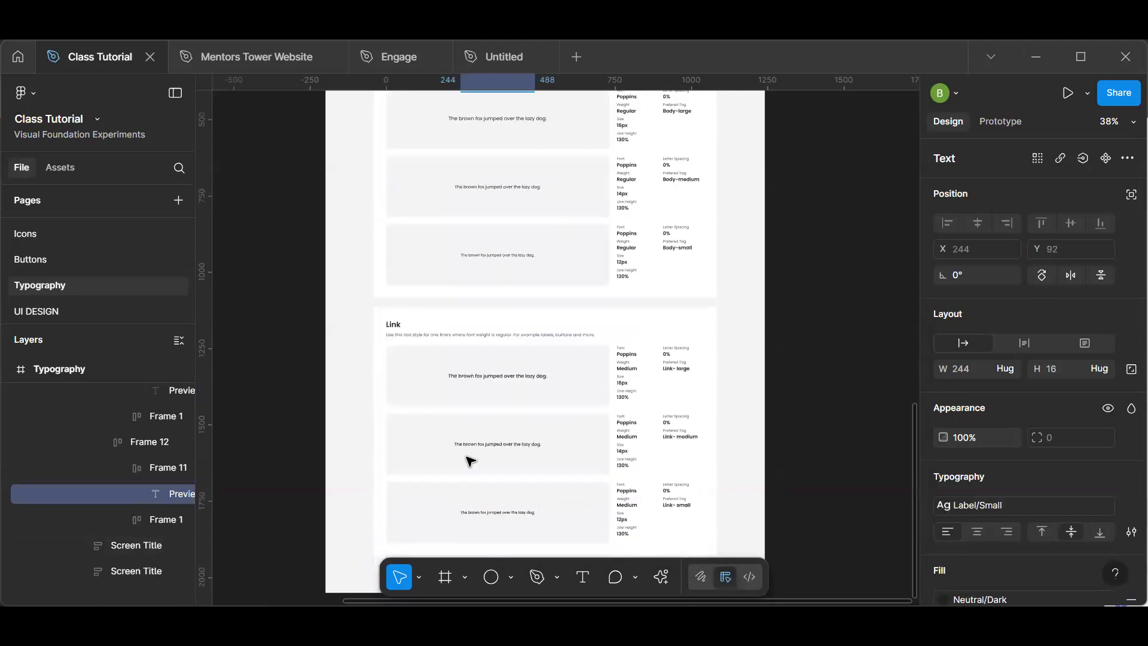
{"action": "left_click", "coordinate": [514, 256]}
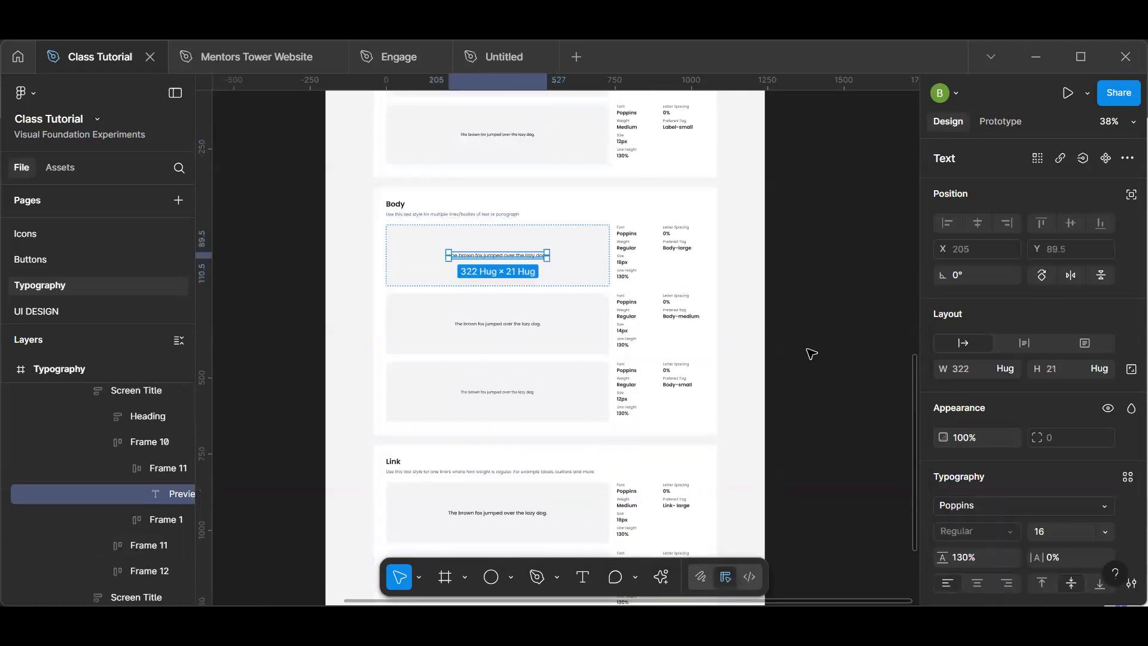
{"action": "left_click", "coordinate": [1126, 477]}
{"action": "left_click", "coordinate": [904, 311]}
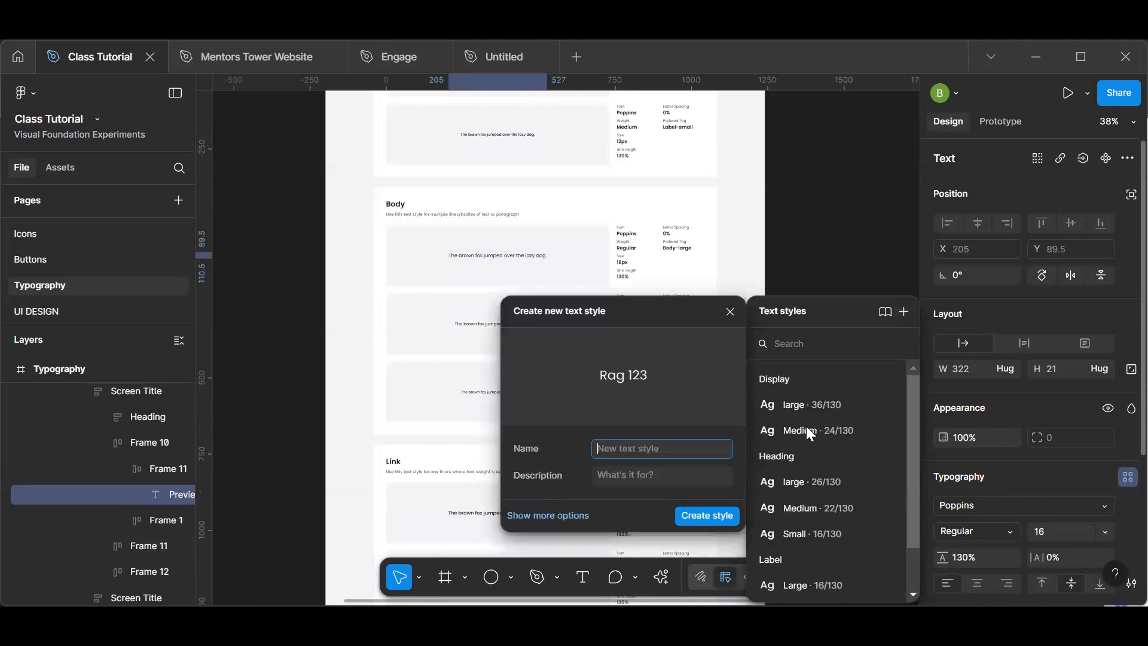
{"action": "type", "text": "Bo"}
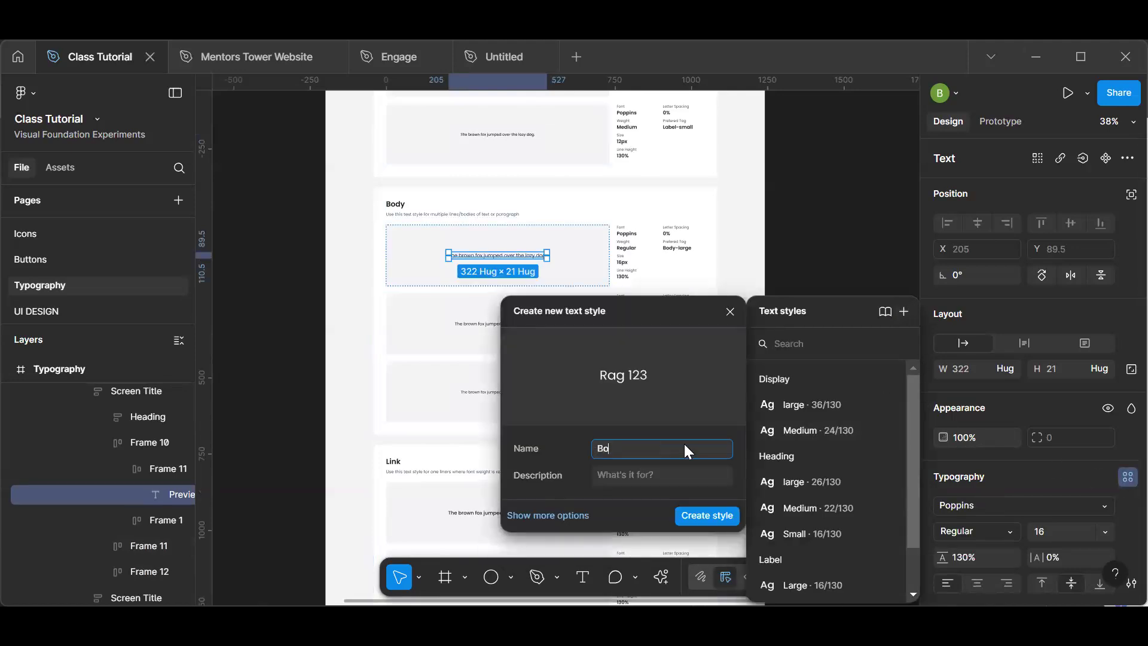
{"action": "type", "text": "dy/ Large"}
{"action": "key", "text": "Return"}
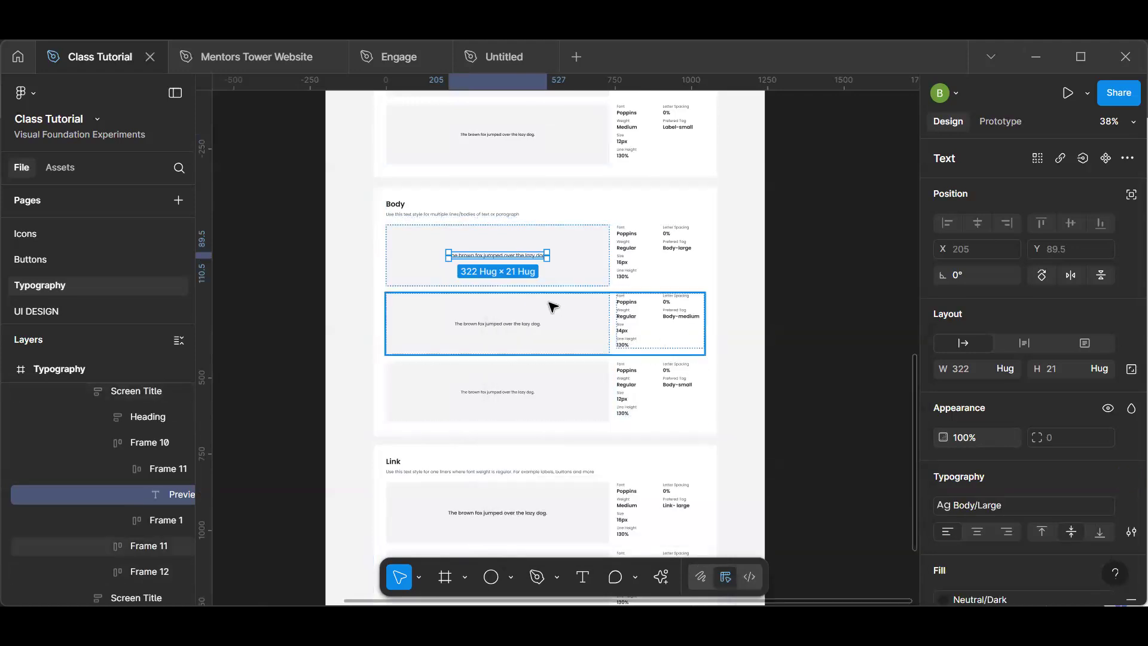
- Create a text style named "Body/Medium" from the Body-medium sample text
{"action": "left_click", "coordinate": [529, 328]}
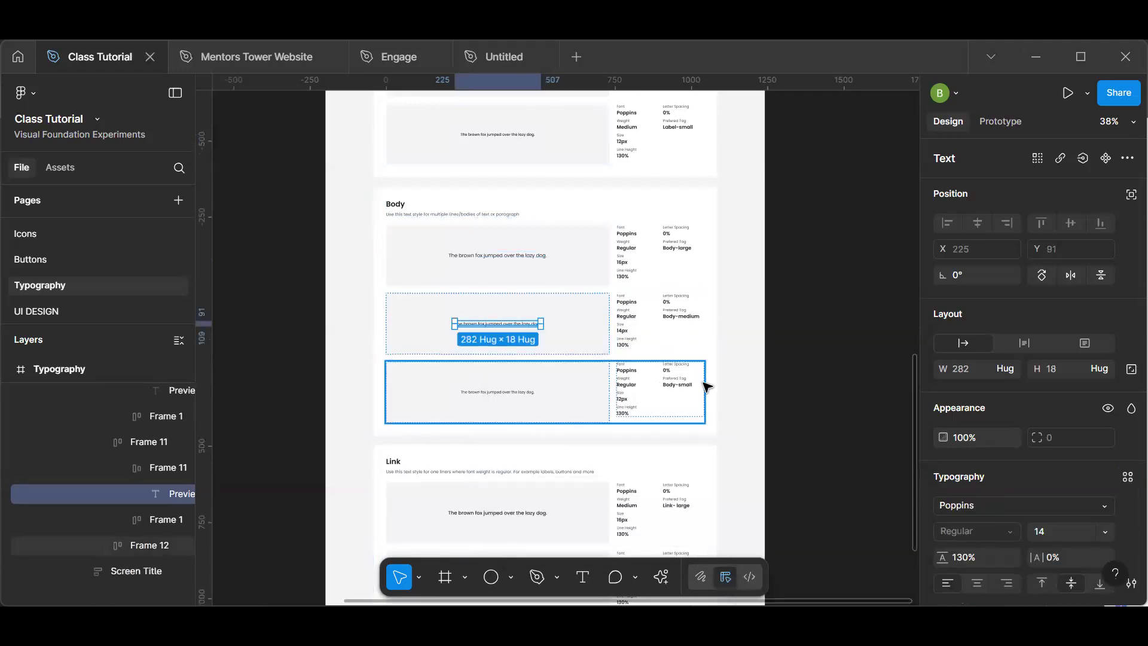
{"action": "left_click", "coordinate": [1123, 478]}
{"action": "left_click", "coordinate": [911, 312]}
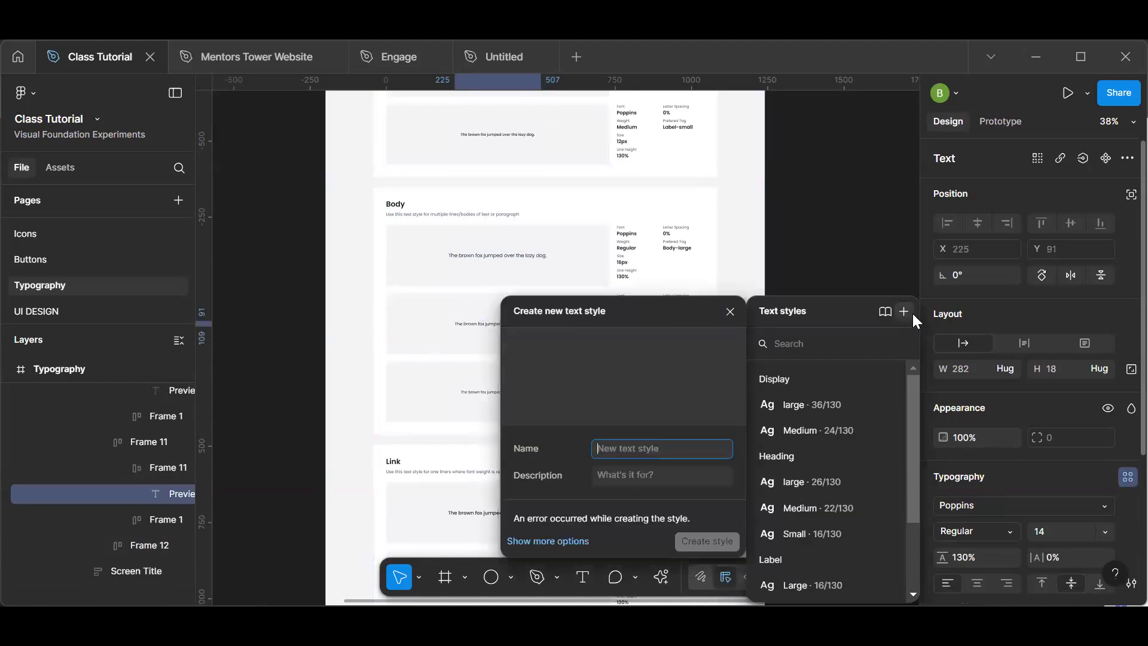
{"action": "type", "text": "Label"}
{"action": "key", "text": "ctrl+a"}
{"action": "type", "text": "B"}
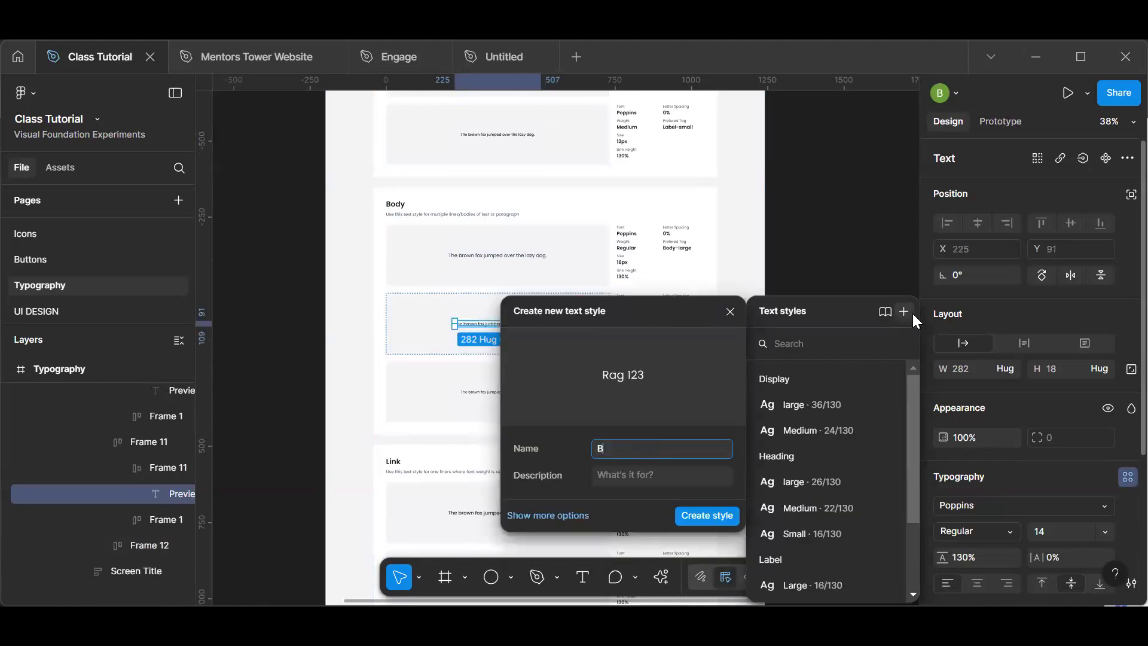
{"action": "type", "text": "ody/Medium"}
{"action": "key", "text": "Return"}
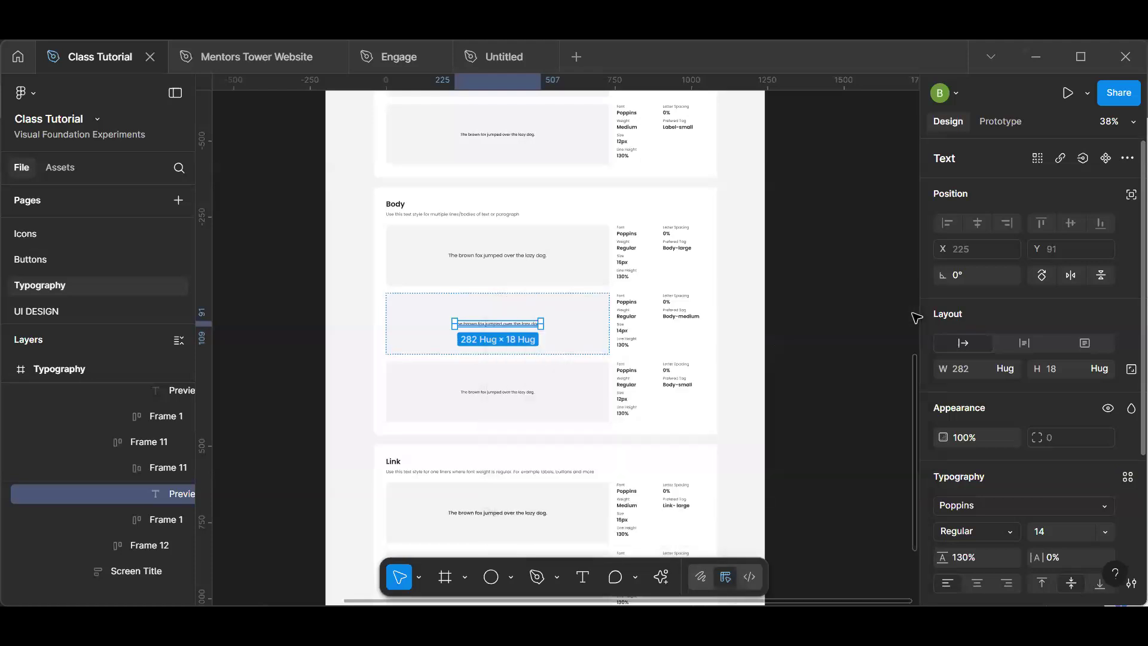
- Create a text style named "Body/Small" from the Body-small sample text
{"action": "left_click", "coordinate": [520, 392]}
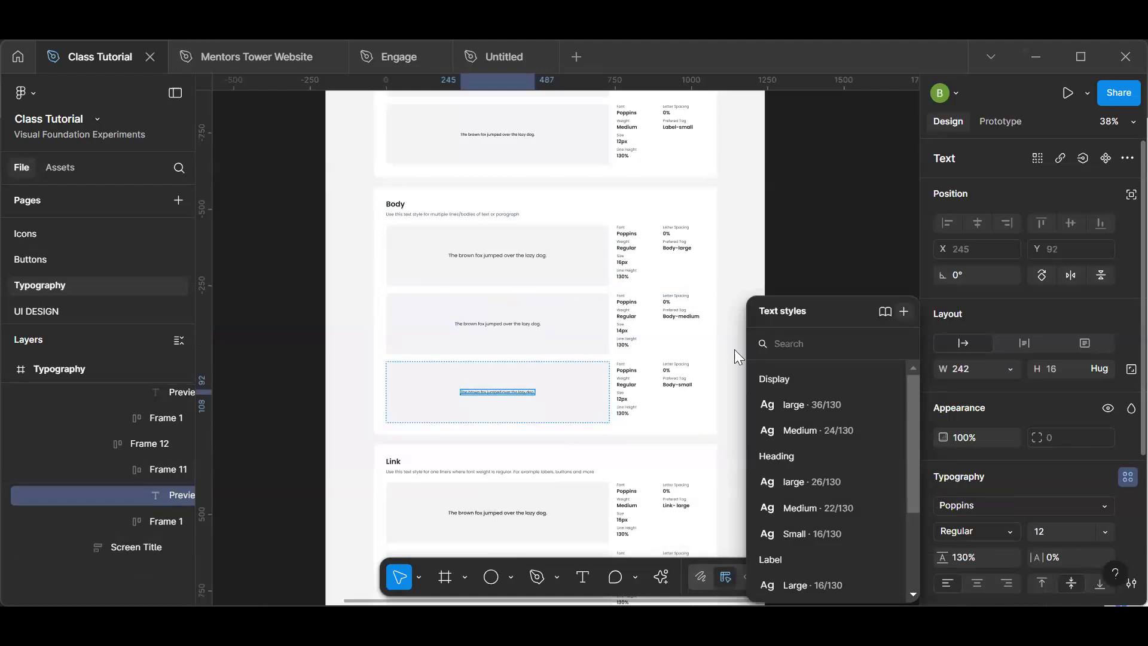
{"action": "type", "text": "Label"}
{"action": "key", "text": "ctrl+a"}
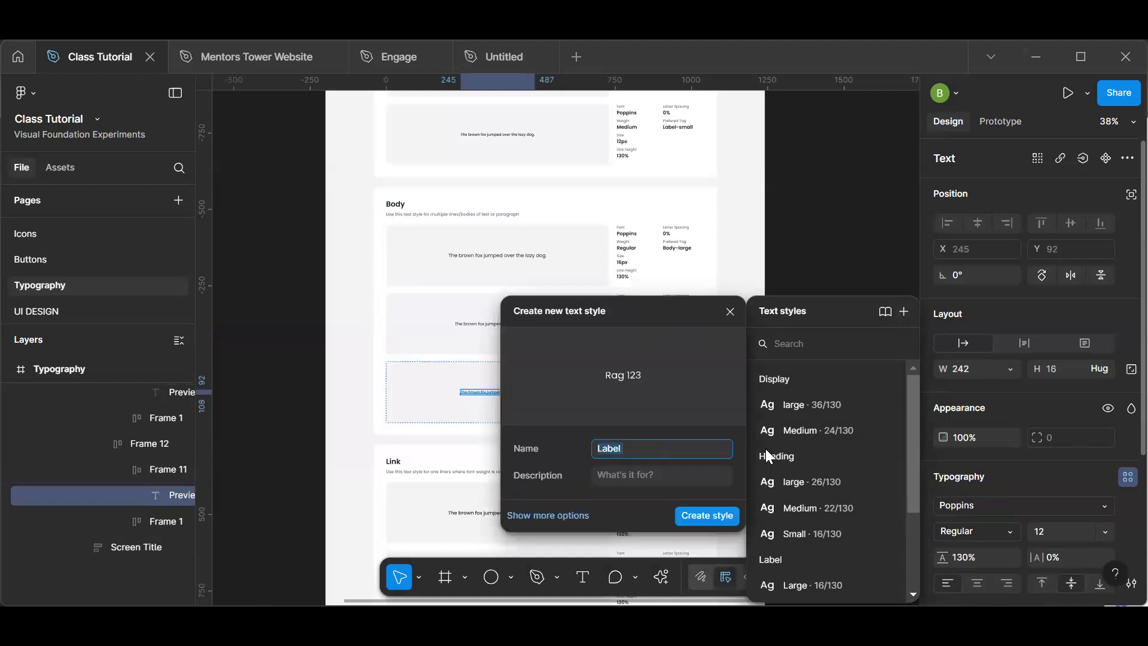
{"action": "type", "text": "Body/ Sma;l;"}
{"action": "key", "text": "BackSpace"}
{"action": "type", "text": "ll"}
{"action": "key", "text": "Return"}
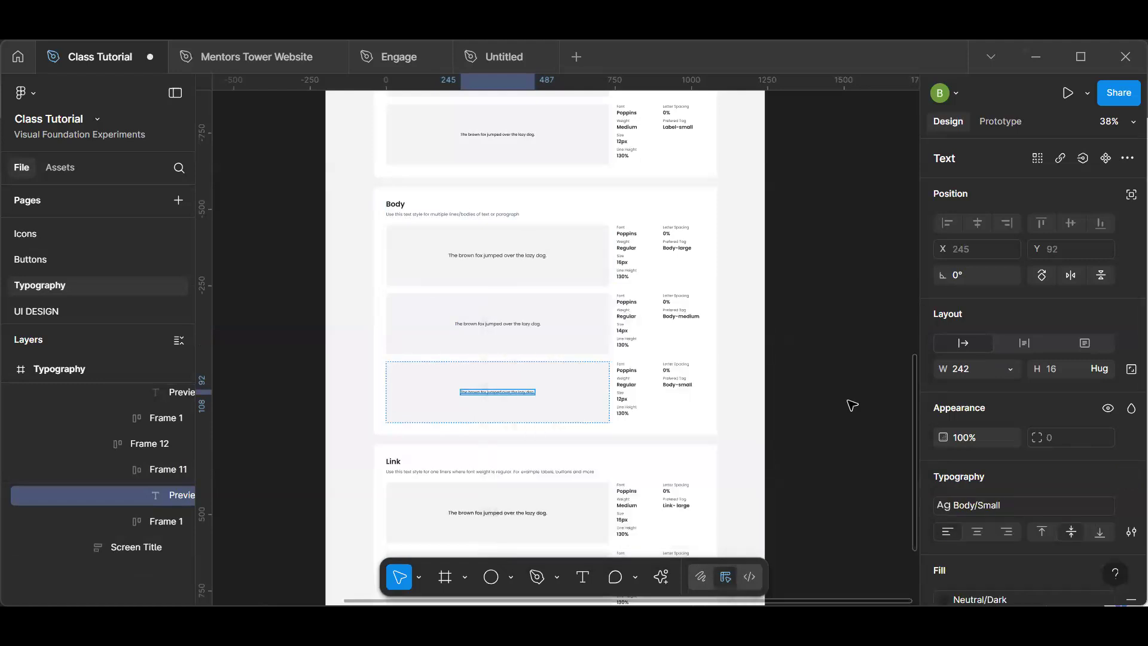
{"action": "left_click", "coordinate": [852, 406]}
- Review the Typography sheet's header, Display and Heading samples against the list of grouped text styles
{"action": "scroll", "coordinate": [643, 323], "scroll_direction": "up", "scroll_amount": 10}
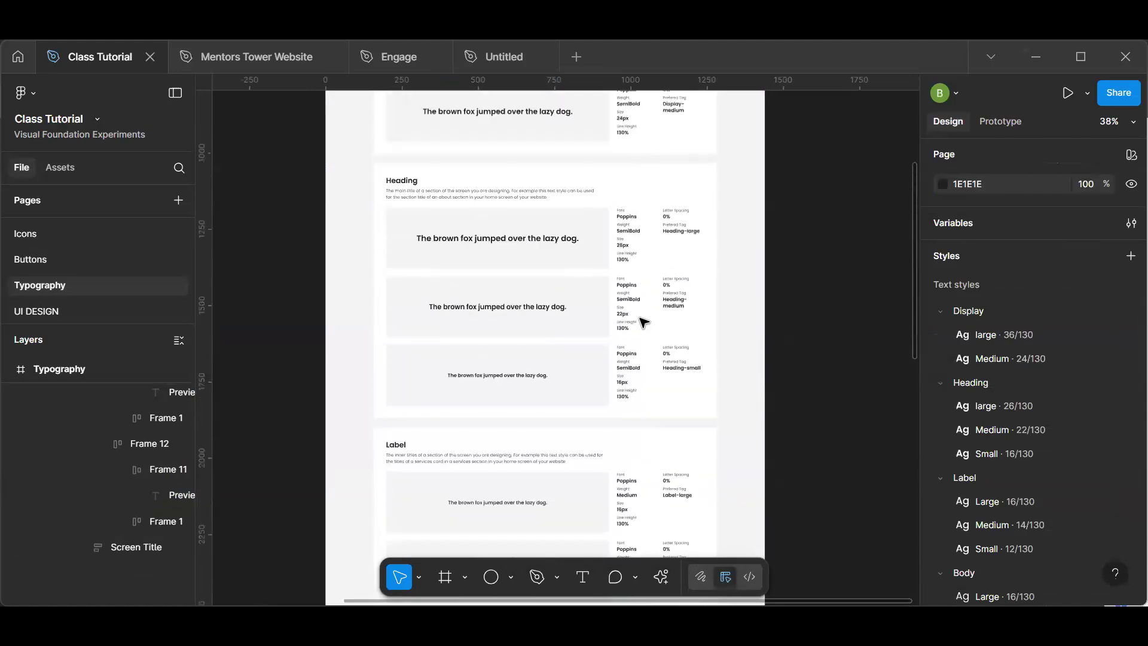
{"action": "scroll", "coordinate": [643, 323], "scroll_direction": "up", "scroll_amount": 5}
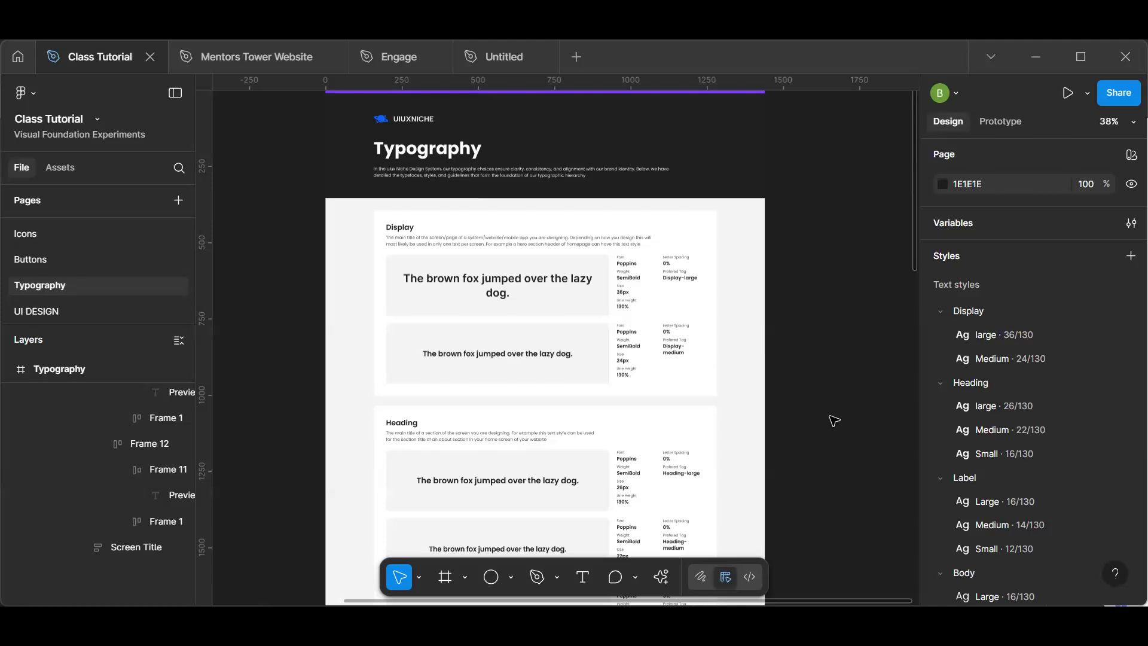
{"action": "scroll", "coordinate": [834, 421], "scroll_direction": "down", "scroll_amount": 5}
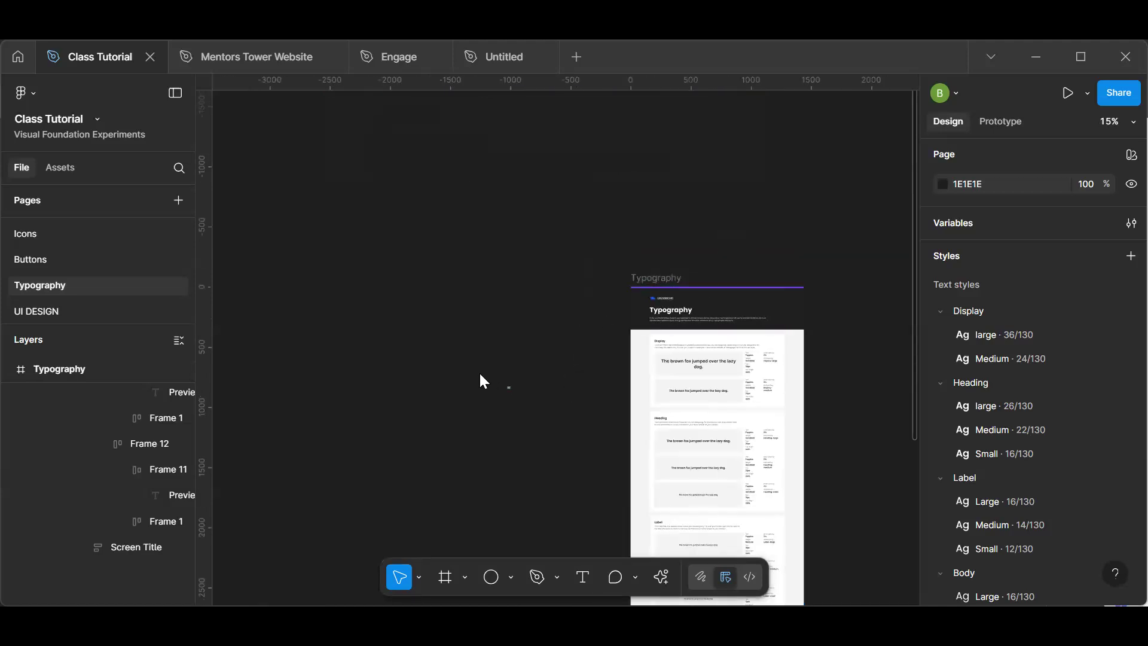
{"action": "left_click_drag", "start_coordinate": [464, 358], "coordinate": [532, 433]}
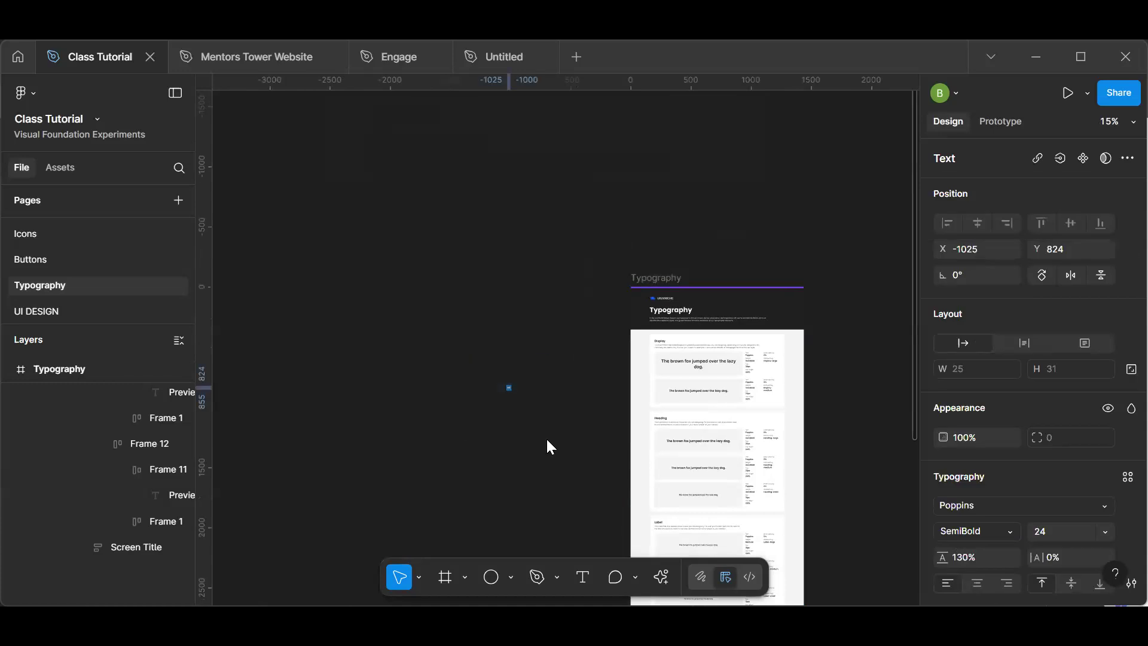
{"action": "left_click", "coordinate": [547, 440]}
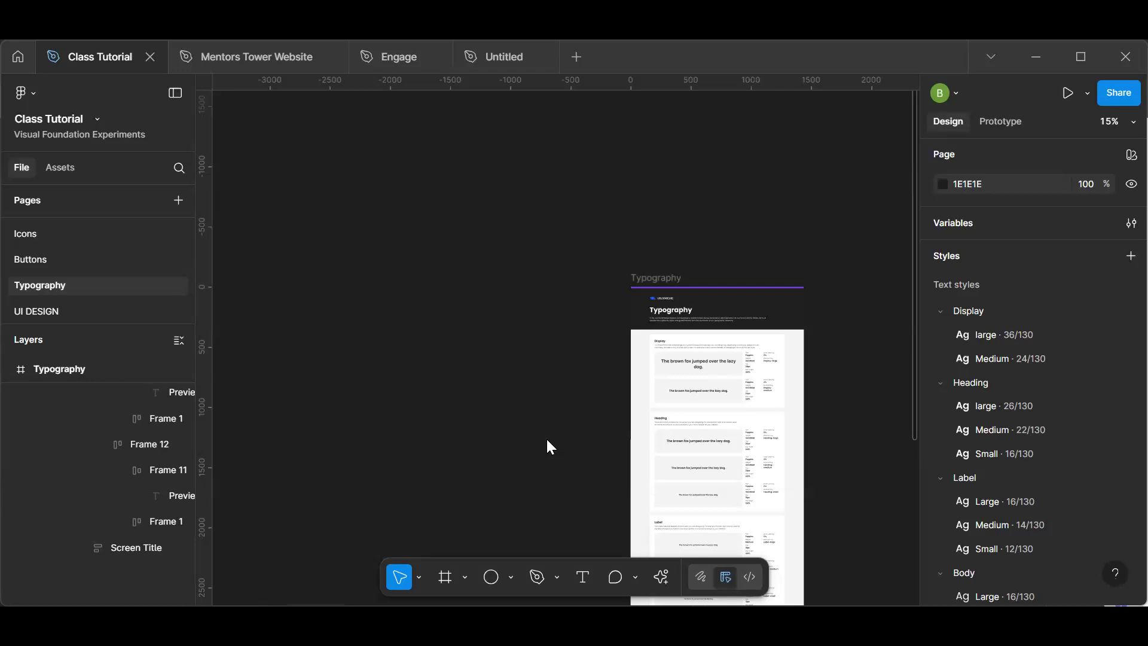
{"action": "key", "text": "space"}
{"action": "left_click_drag", "start_coordinate": [636, 403], "coordinate": [507, 327]}
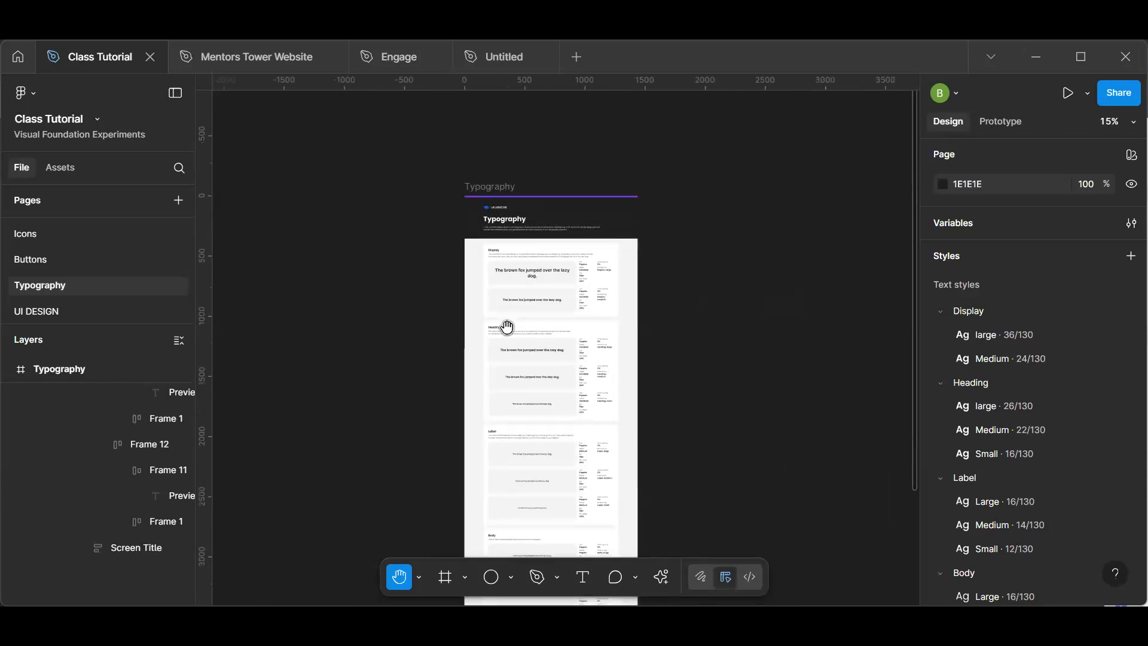
{"action": "scroll", "coordinate": [543, 282], "scroll_direction": "up", "scroll_amount": 3}
{"action": "scroll", "coordinate": [543, 279], "scroll_direction": "down", "scroll_amount": 5}
{"action": "scroll", "coordinate": [555, 263], "scroll_direction": "up", "scroll_amount": 4}
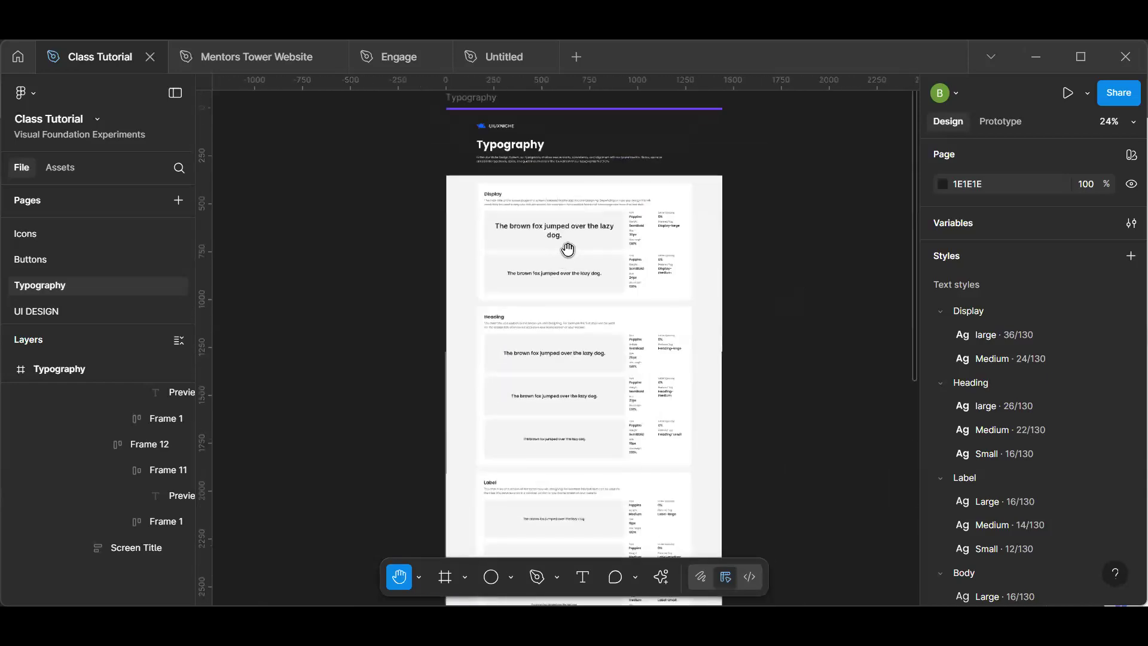
{"action": "scroll", "coordinate": [557, 358], "scroll_direction": "up", "scroll_amount": 2}
{"action": "scroll", "coordinate": [556, 363], "scroll_direction": "up", "scroll_amount": 3}
{"action": "left_click_drag", "start_coordinate": [585, 321], "coordinate": [560, 356]}
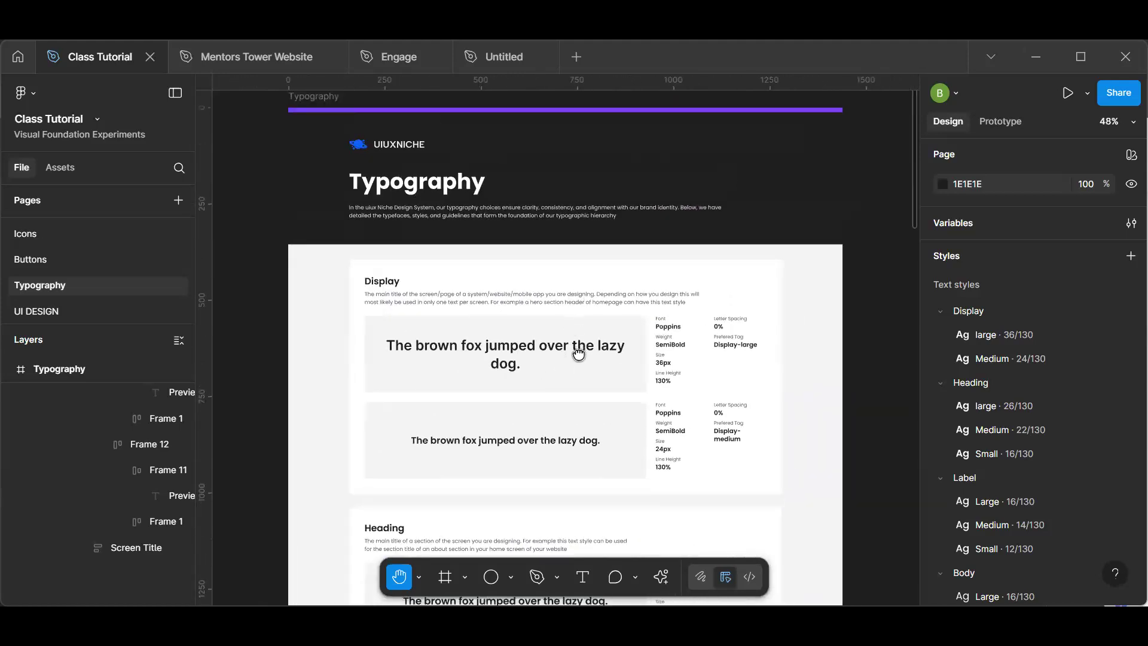
{"action": "scroll", "coordinate": [579, 353], "scroll_direction": "up", "scroll_amount": 3}
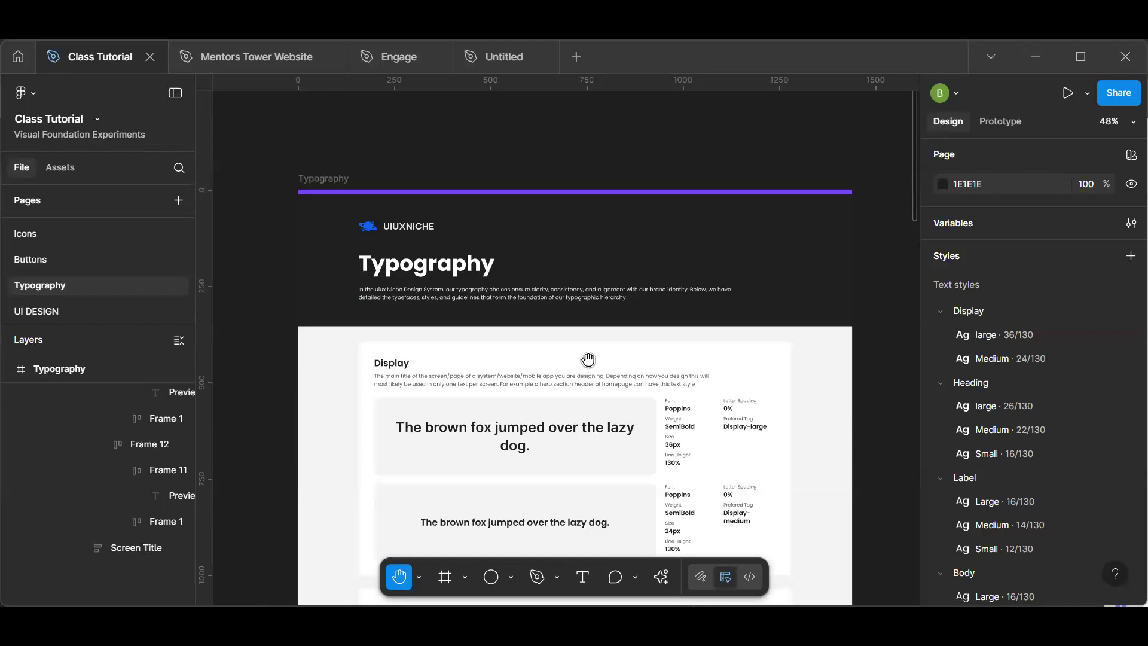
{"action": "left_click_drag", "start_coordinate": [599, 320], "coordinate": [597, 254]}
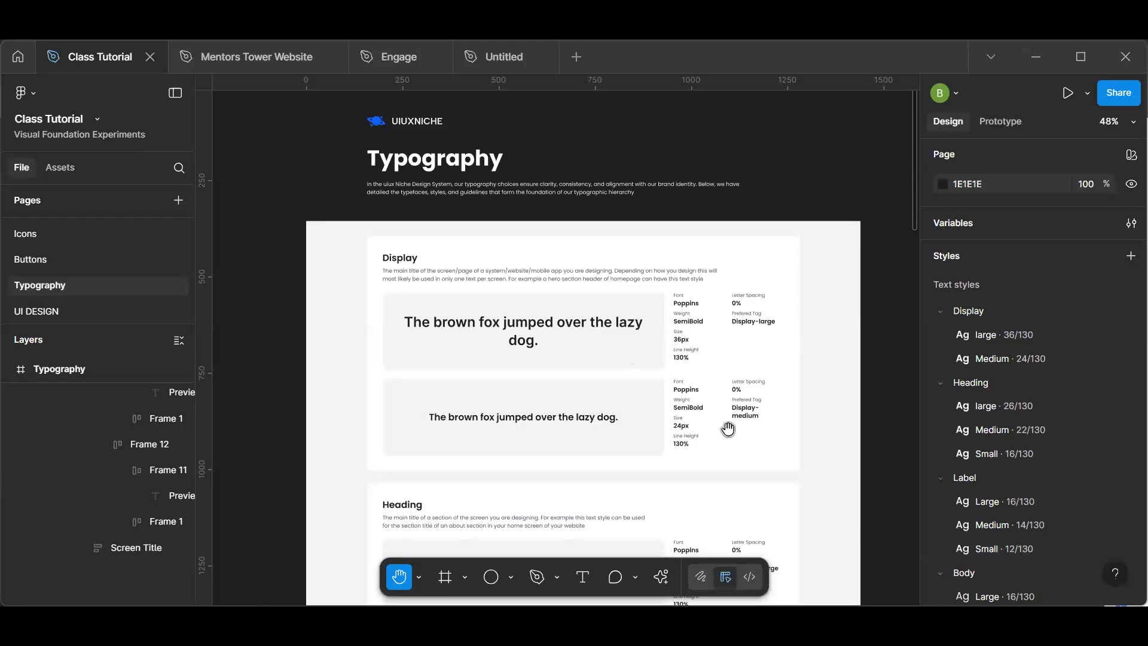
{"action": "left_click_drag", "start_coordinate": [686, 402], "coordinate": [654, 281]}
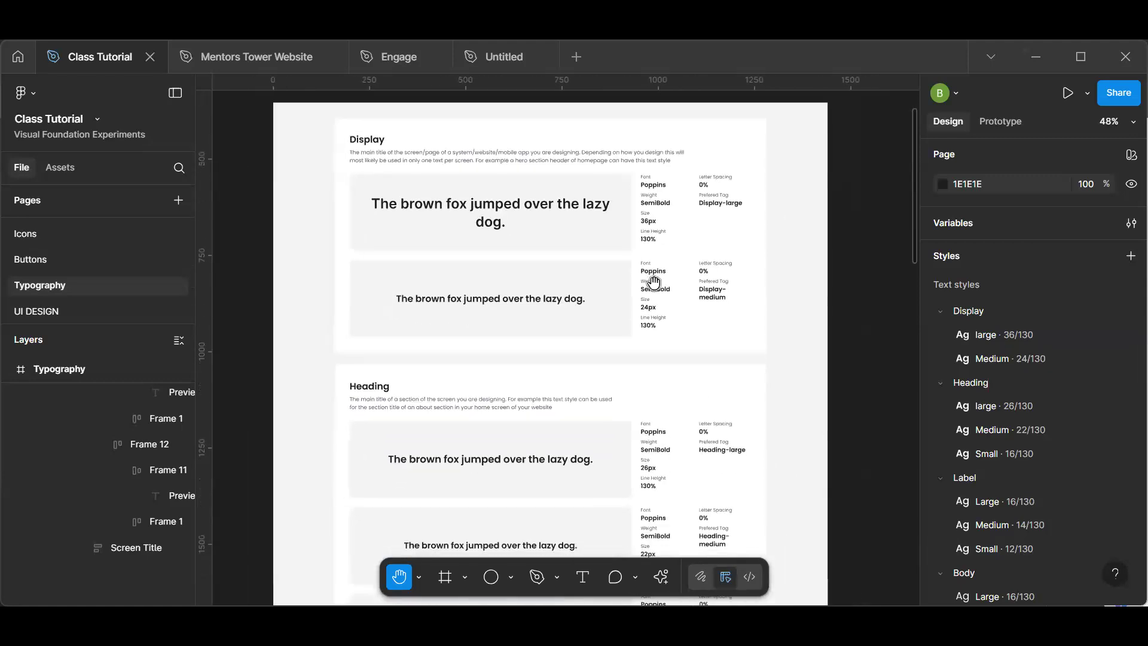
{"action": "scroll", "coordinate": [654, 282], "scroll_direction": "up", "scroll_amount": 2}
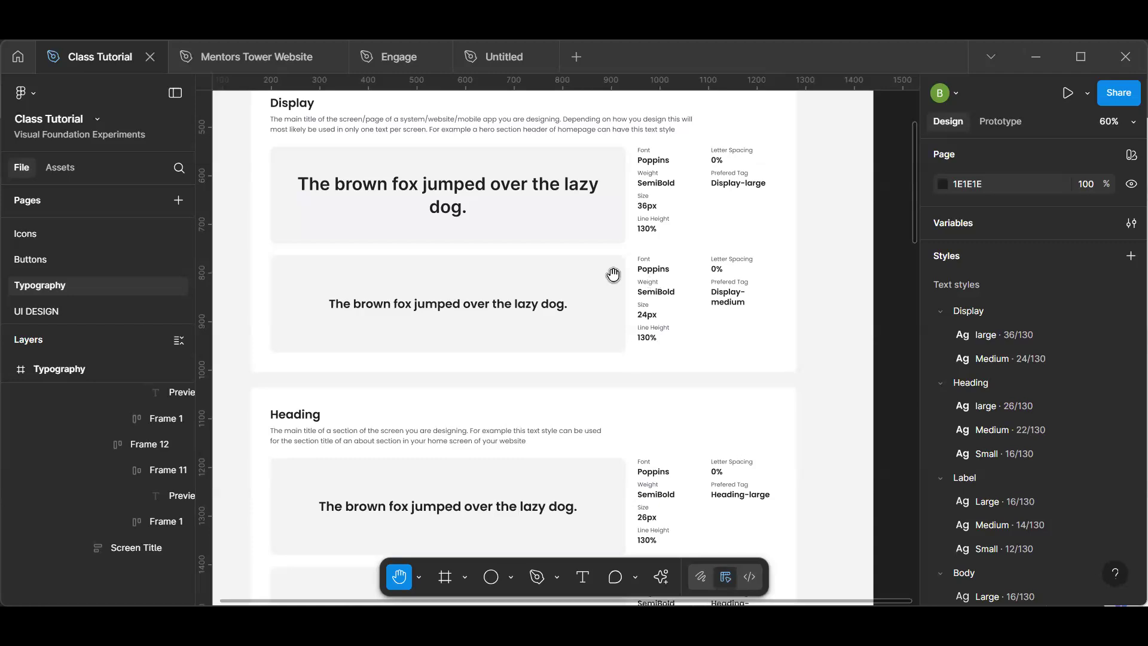
- Open the Iconify plugin from the plugins and widgets list, and close its window
{"action": "left_click", "coordinate": [660, 577]}
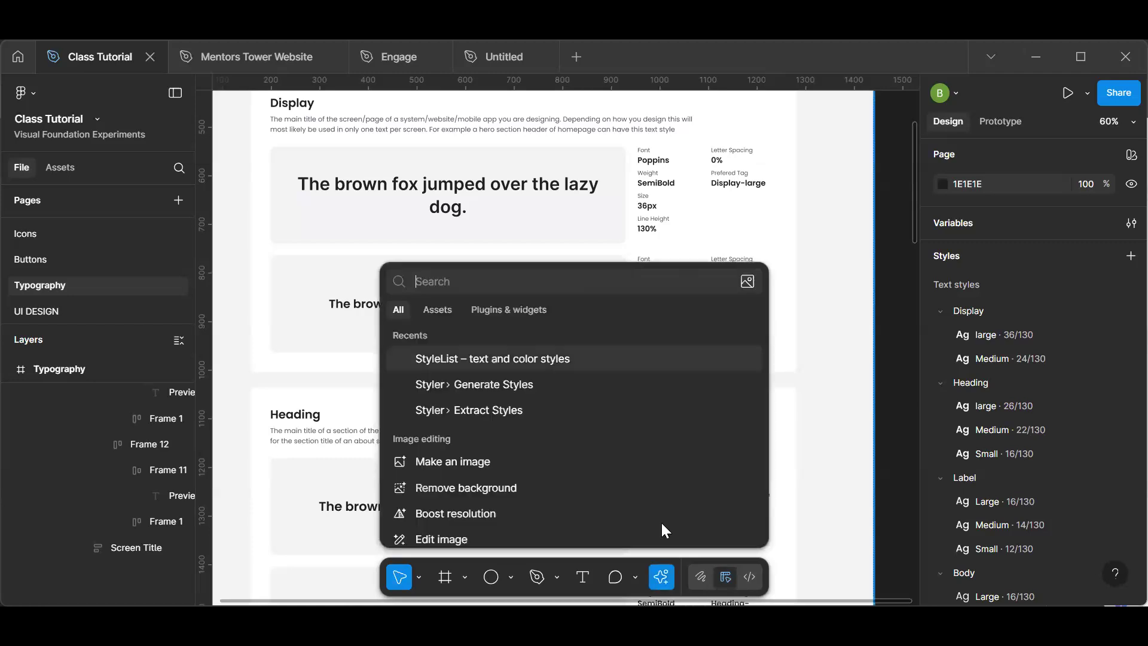
{"action": "left_click", "coordinate": [487, 308]}
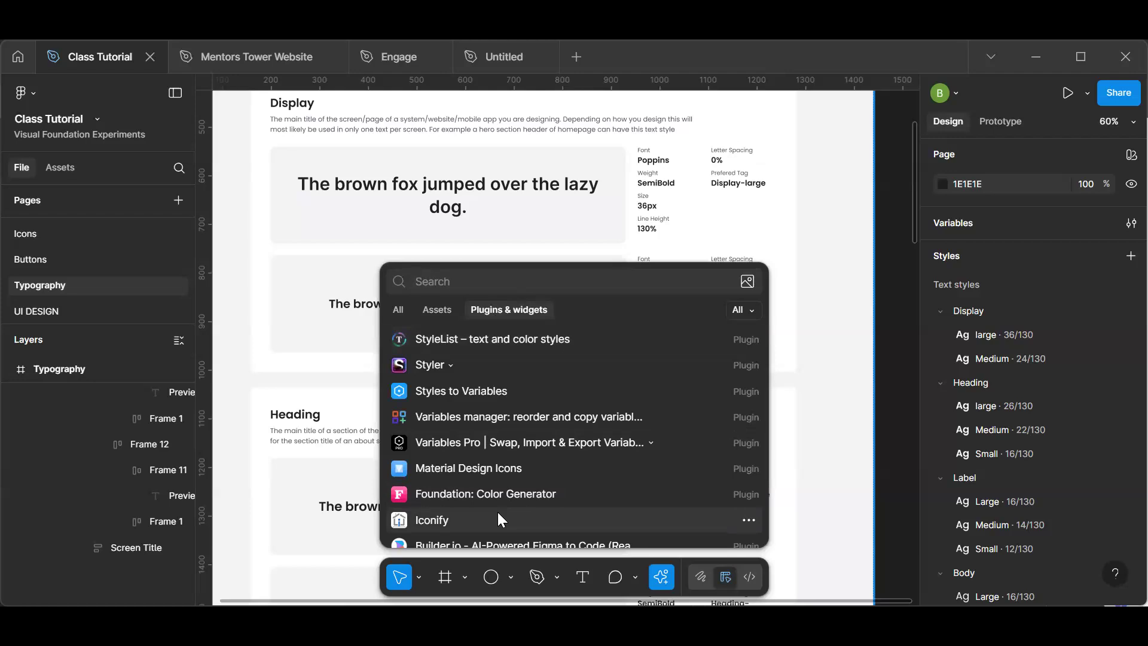
{"action": "left_click", "coordinate": [500, 519]}
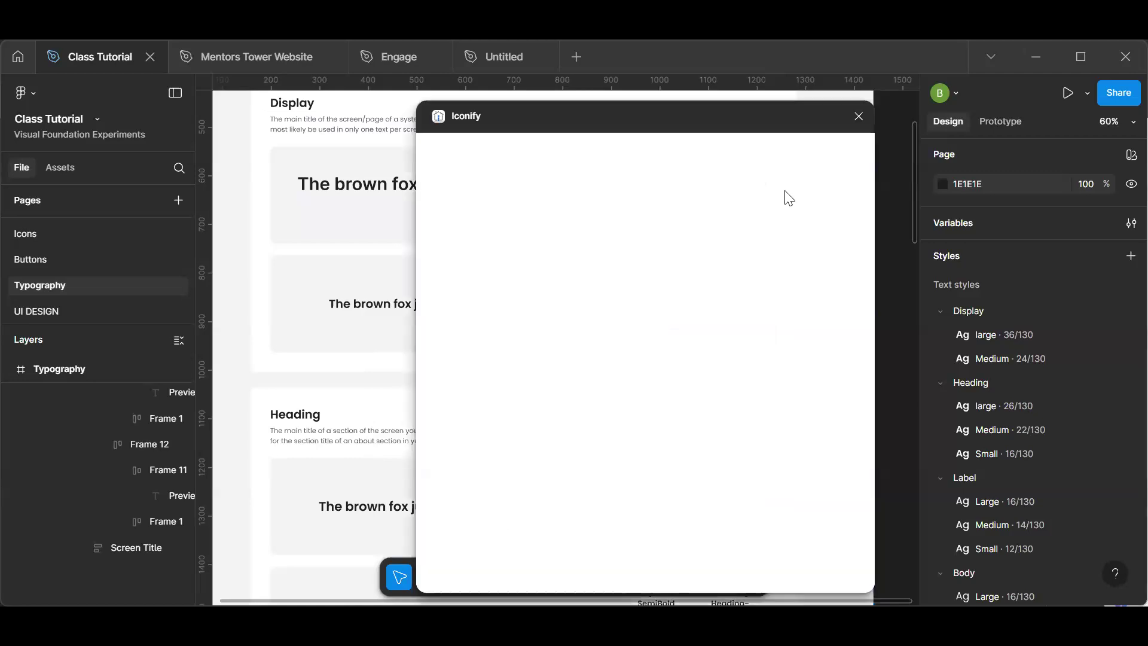
{"action": "left_click", "coordinate": [858, 118]}
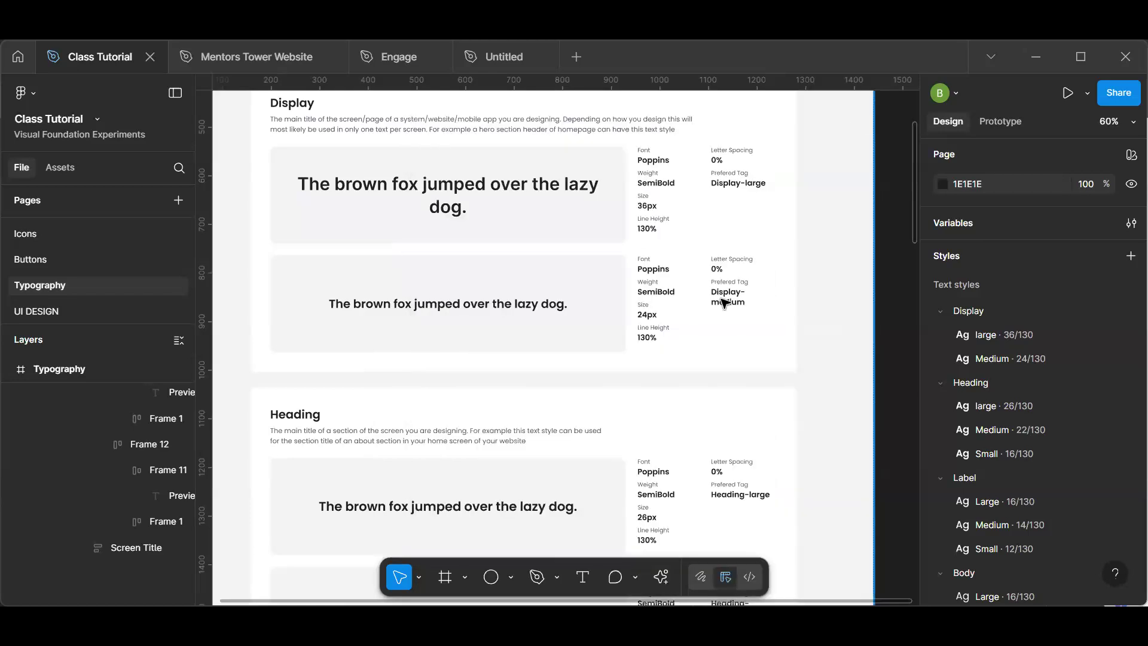
{"action": "scroll", "coordinate": [724, 303], "scroll_direction": "down", "scroll_amount": 5}
{"action": "scroll", "coordinate": [724, 303], "scroll_direction": "right", "scroll_amount": 3}
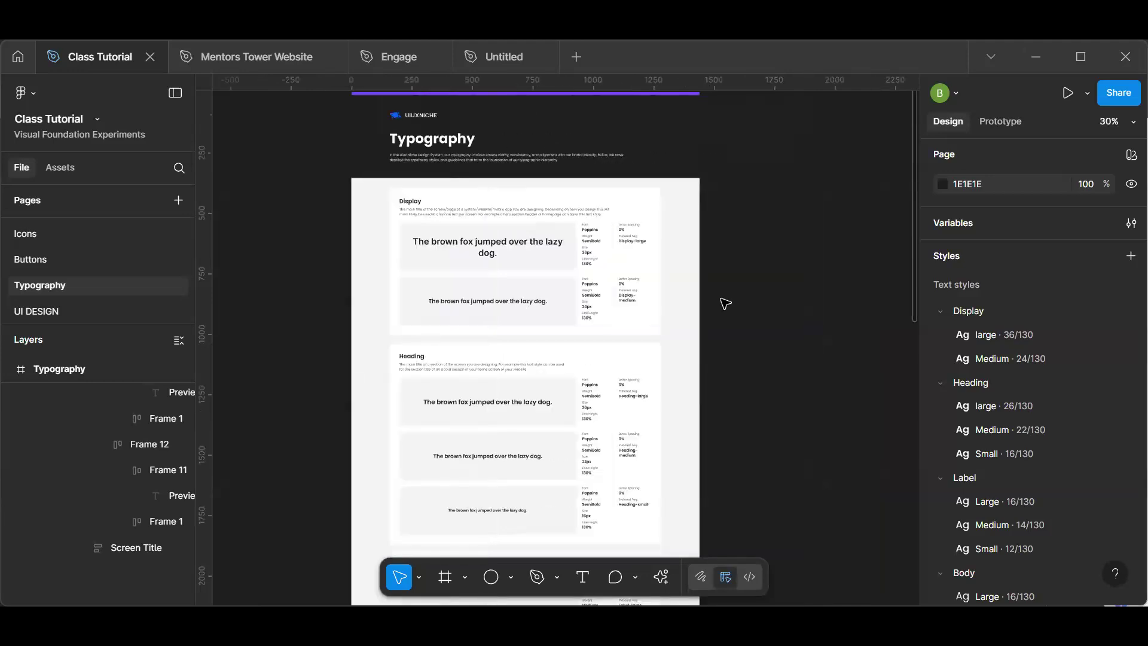
{"action": "scroll", "coordinate": [726, 303], "scroll_direction": "up", "scroll_amount": 3}
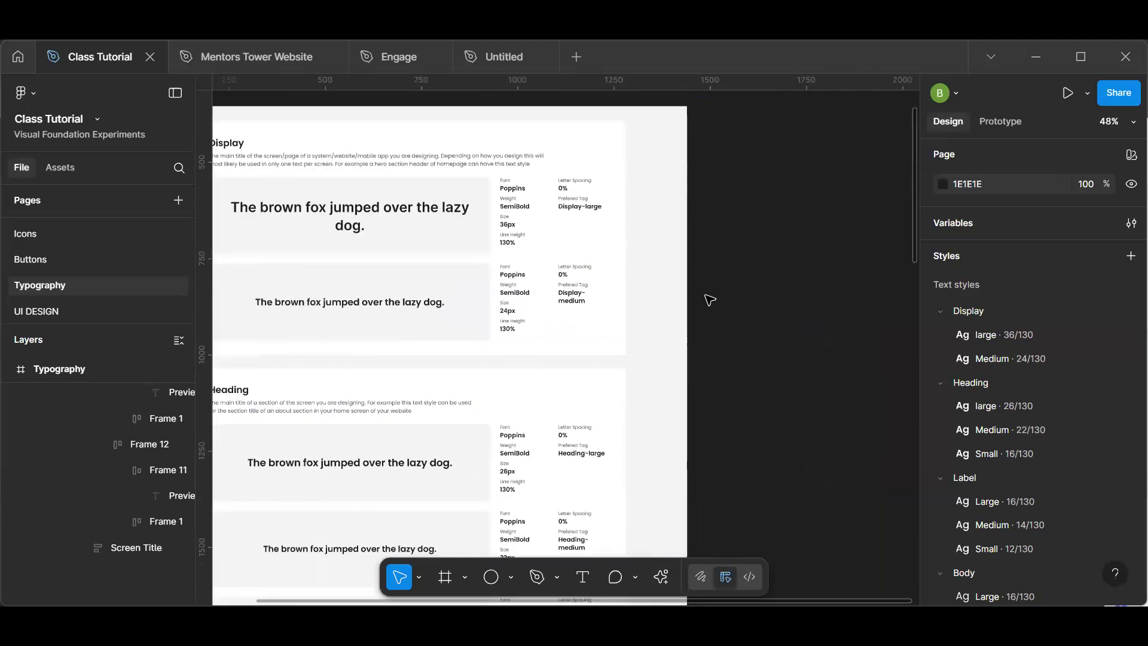
{"action": "key", "text": "h"}
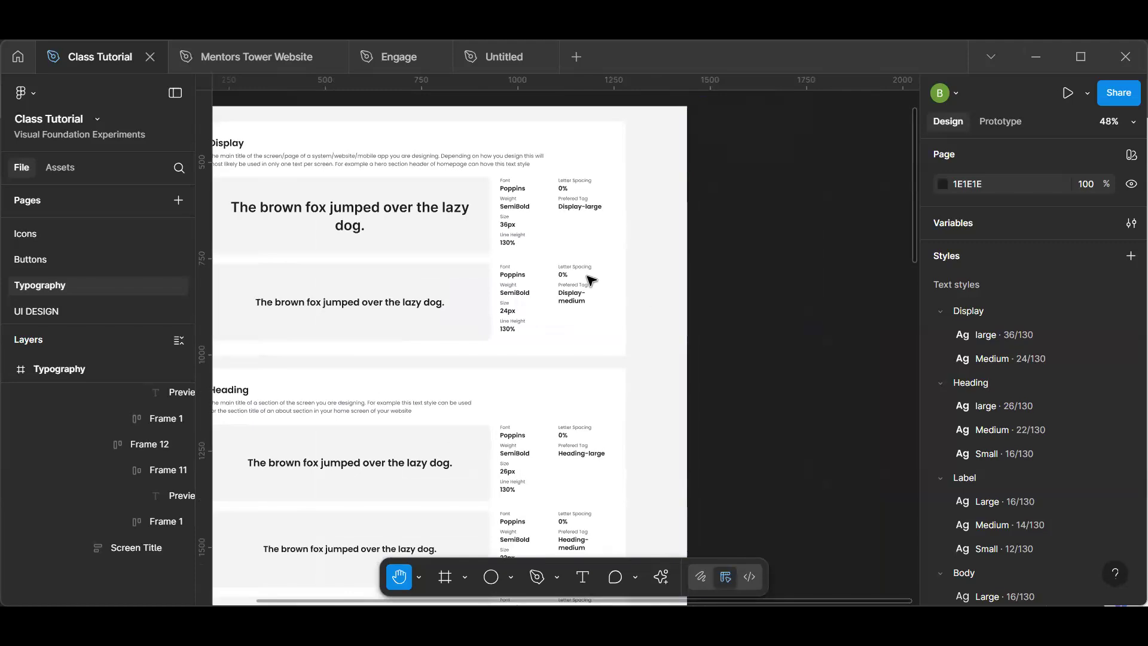
{"action": "left_click_drag", "start_coordinate": [571, 269], "coordinate": [710, 407]}
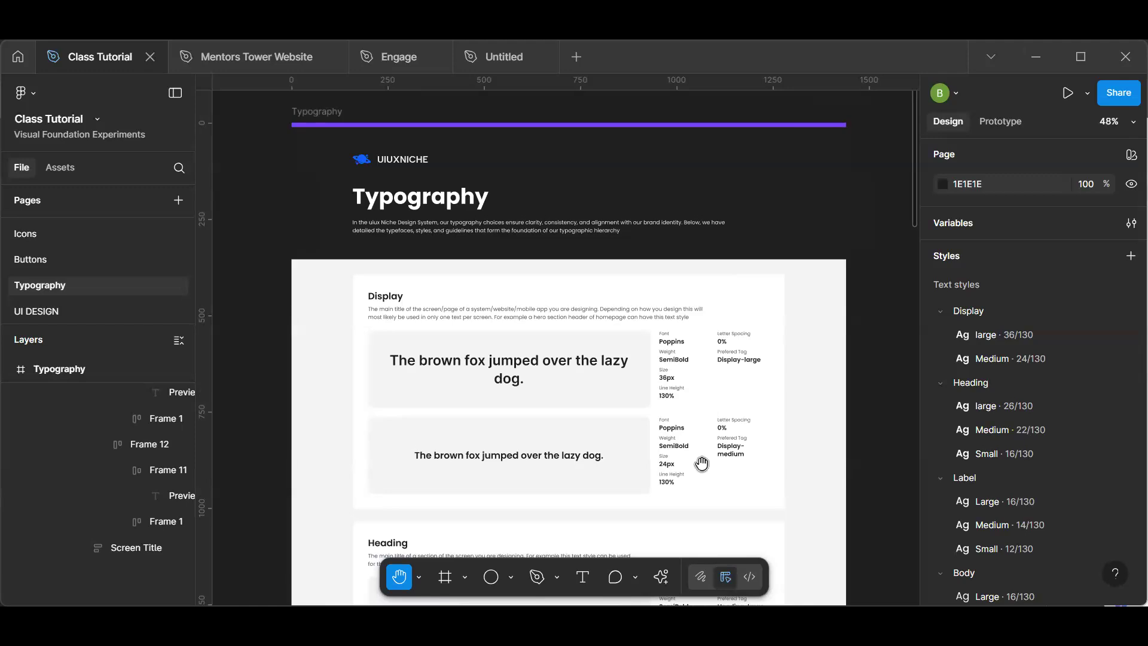
{"action": "scroll", "coordinate": [701, 464], "scroll_direction": "up", "scroll_amount": 3}
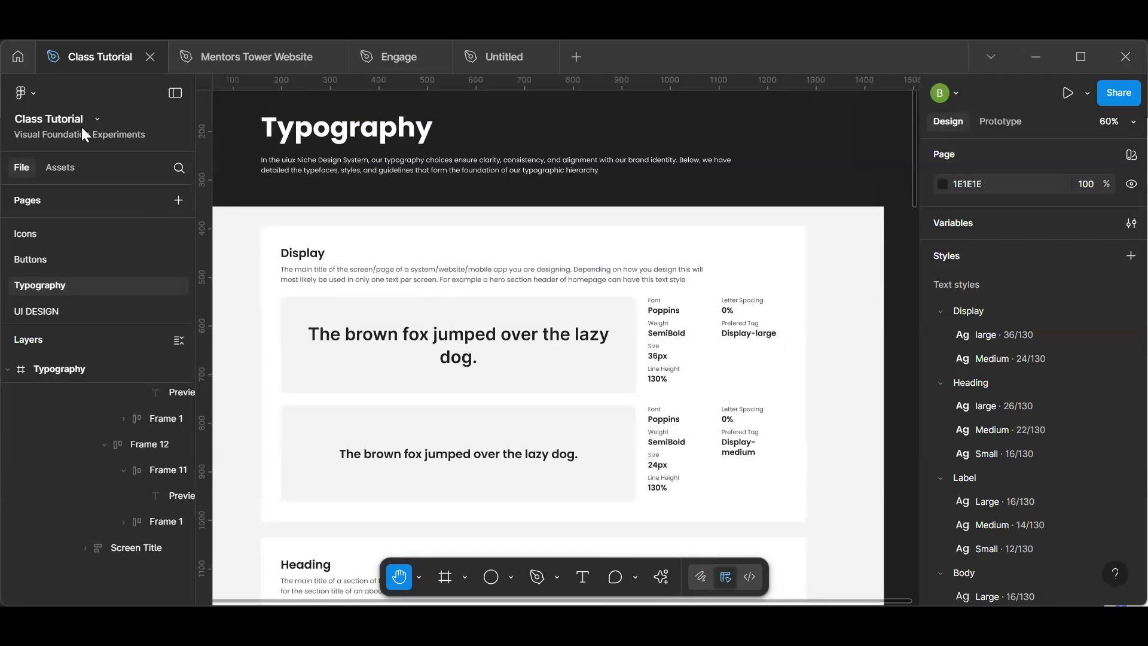
{"action": "left_click", "coordinate": [20, 59]}
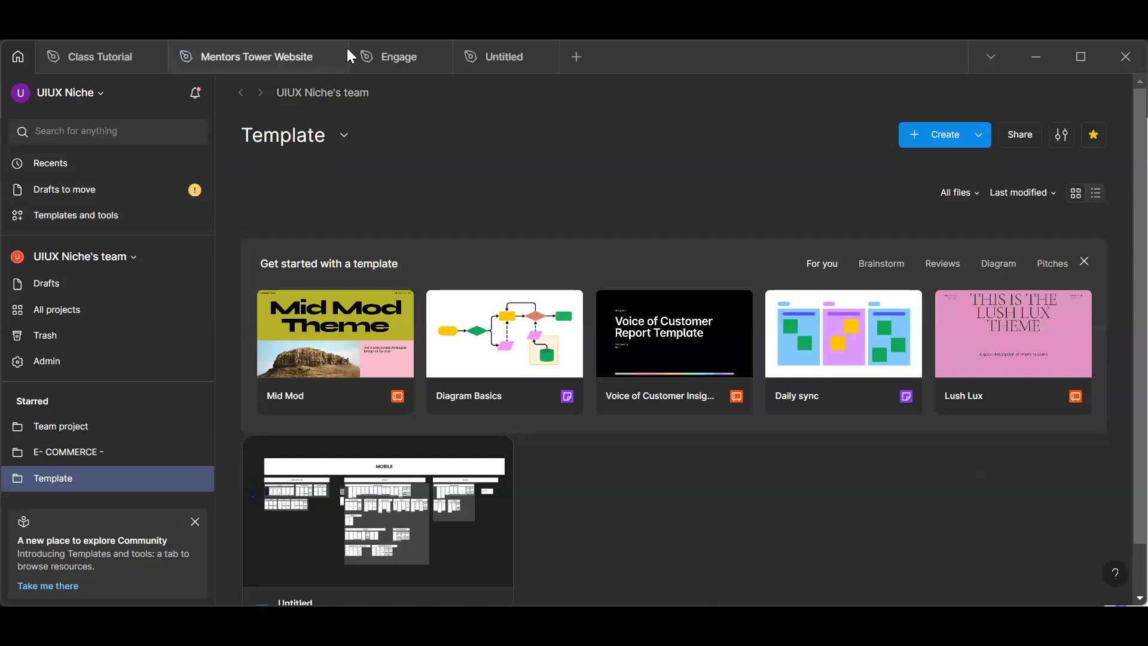
{"action": "left_click", "coordinate": [127, 52]}
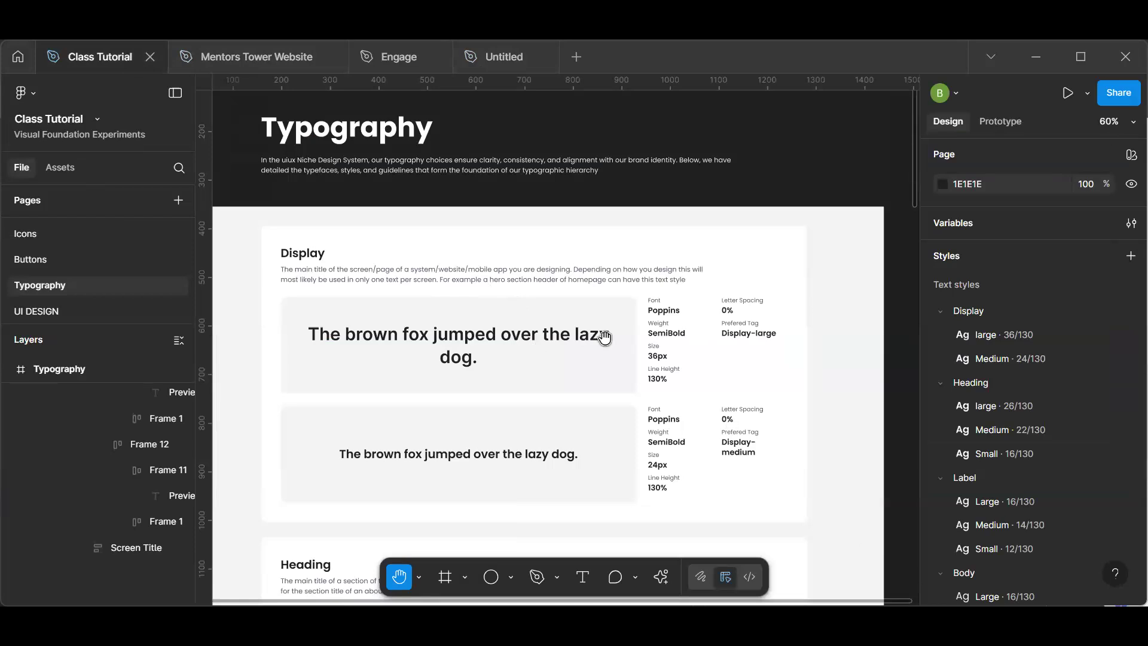
{"action": "scroll", "coordinate": [605, 338], "scroll_direction": "down", "scroll_amount": 3}
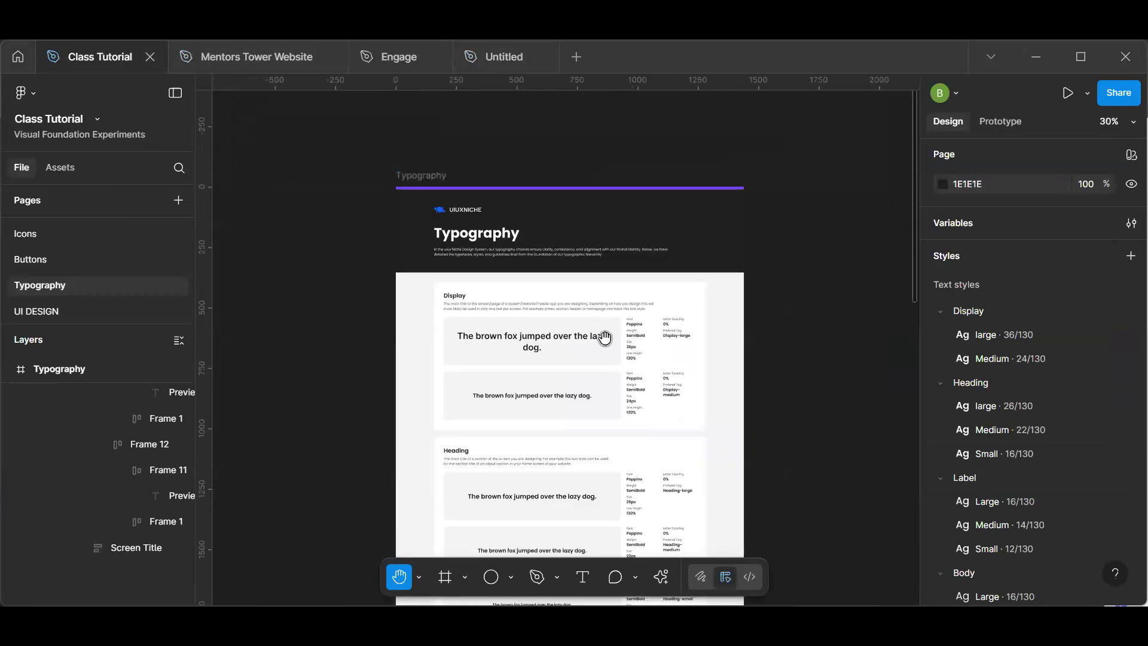
{"action": "scroll", "coordinate": [605, 338], "scroll_direction": "up", "scroll_amount": 2}
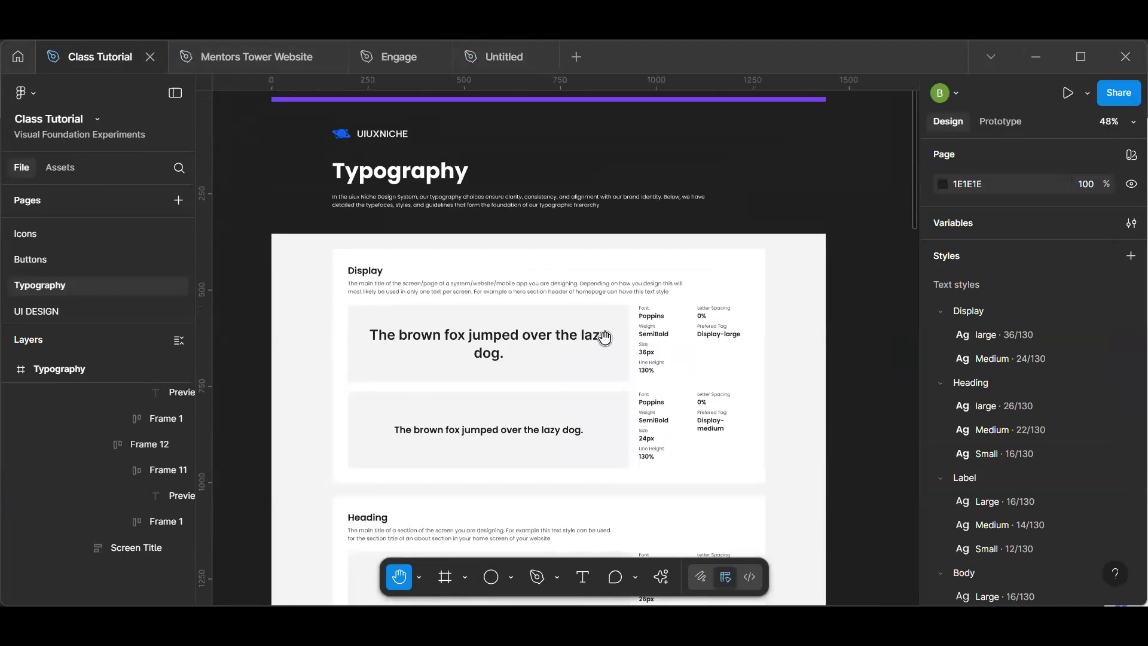
{"action": "key", "text": "v"}
{"action": "key", "text": "h"}
{"action": "left_click_drag", "start_coordinate": [796, 332], "coordinate": [482, 354]}
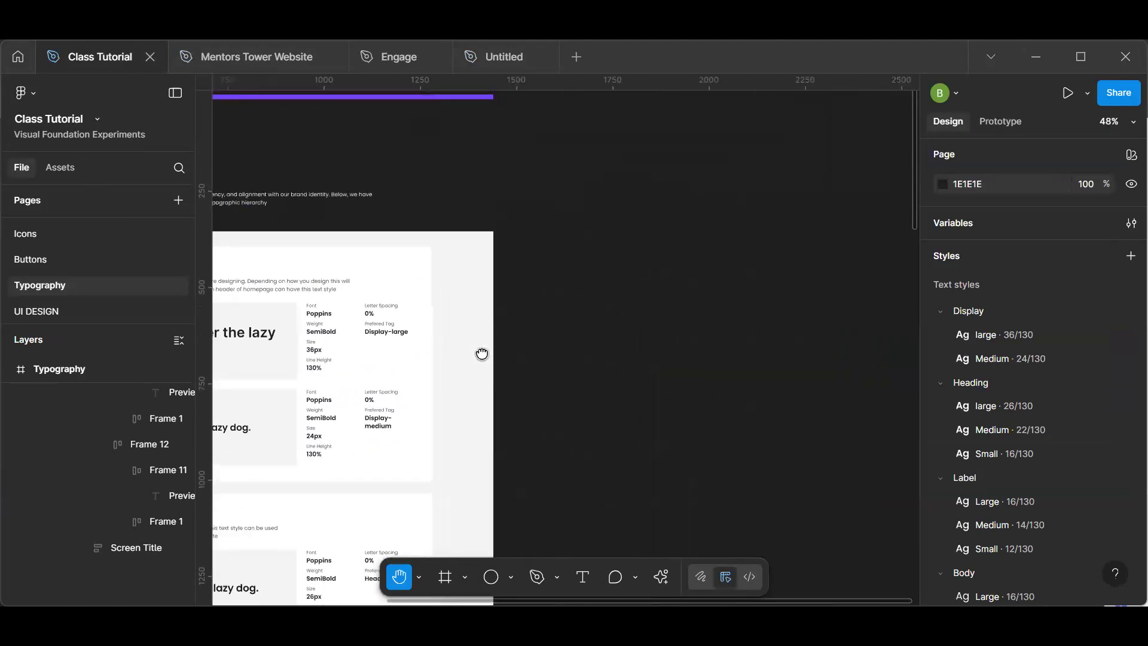
{"action": "scroll", "coordinate": [513, 316], "scroll_direction": "down", "scroll_amount": 5}
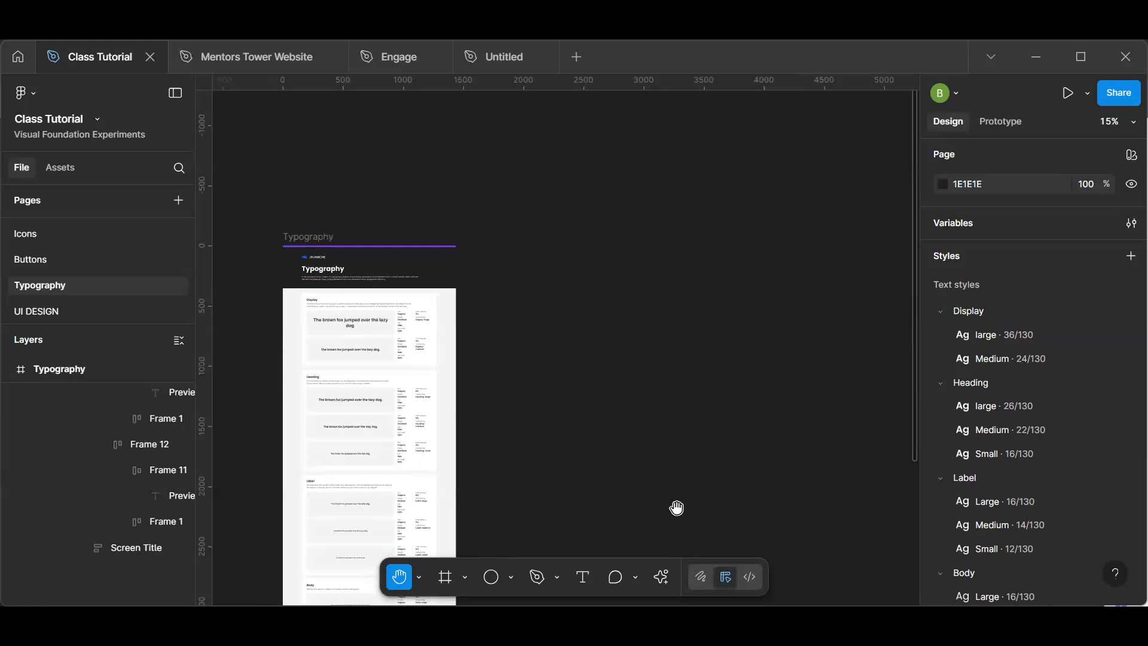
- Look through the full list of available plugins and widgets, from Iconify down to the import options
{"action": "left_click", "coordinate": [661, 578]}
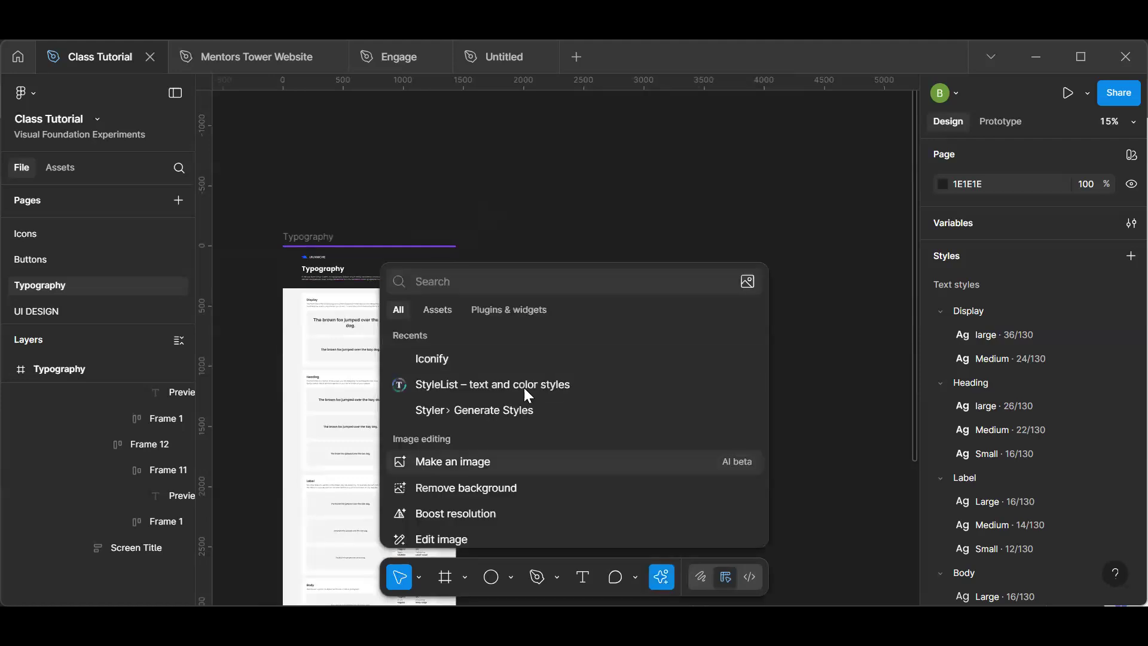
{"action": "left_click", "coordinate": [513, 308]}
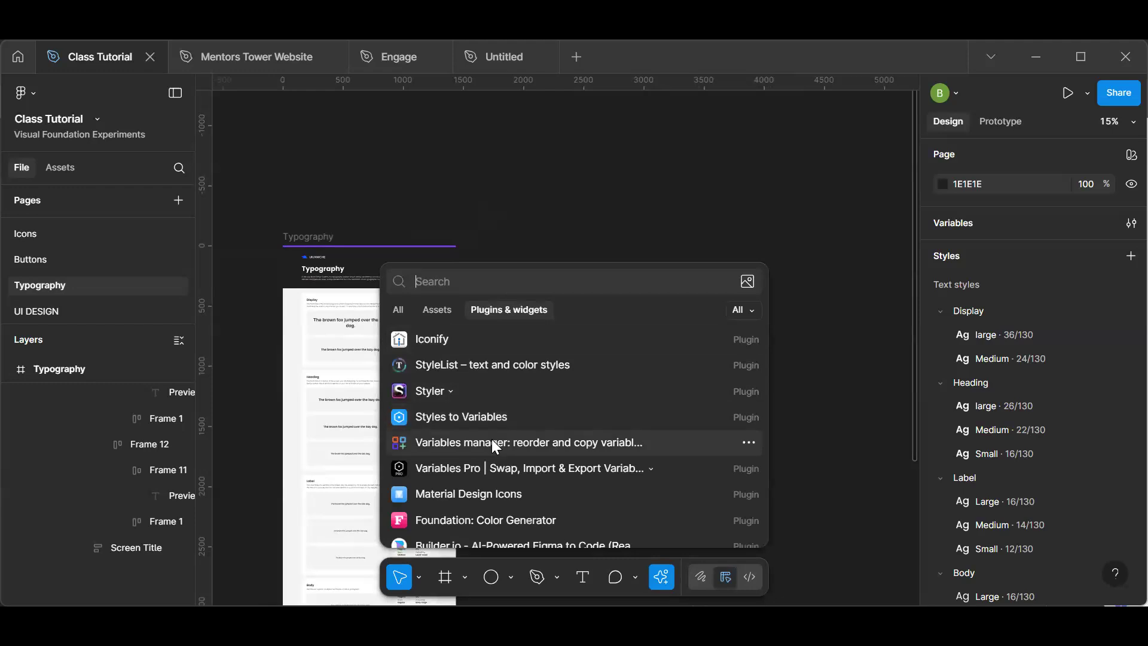
{"action": "scroll", "coordinate": [494, 446], "scroll_direction": "down", "scroll_amount": 5}
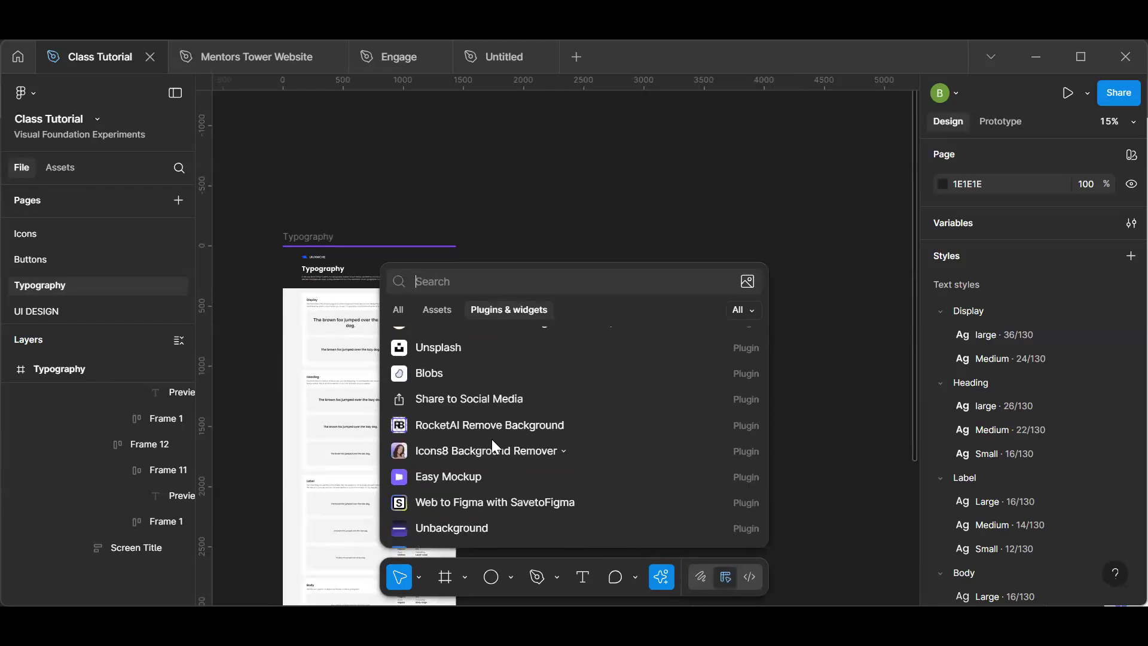
{"action": "scroll", "coordinate": [494, 446], "scroll_direction": "down", "scroll_amount": 1}
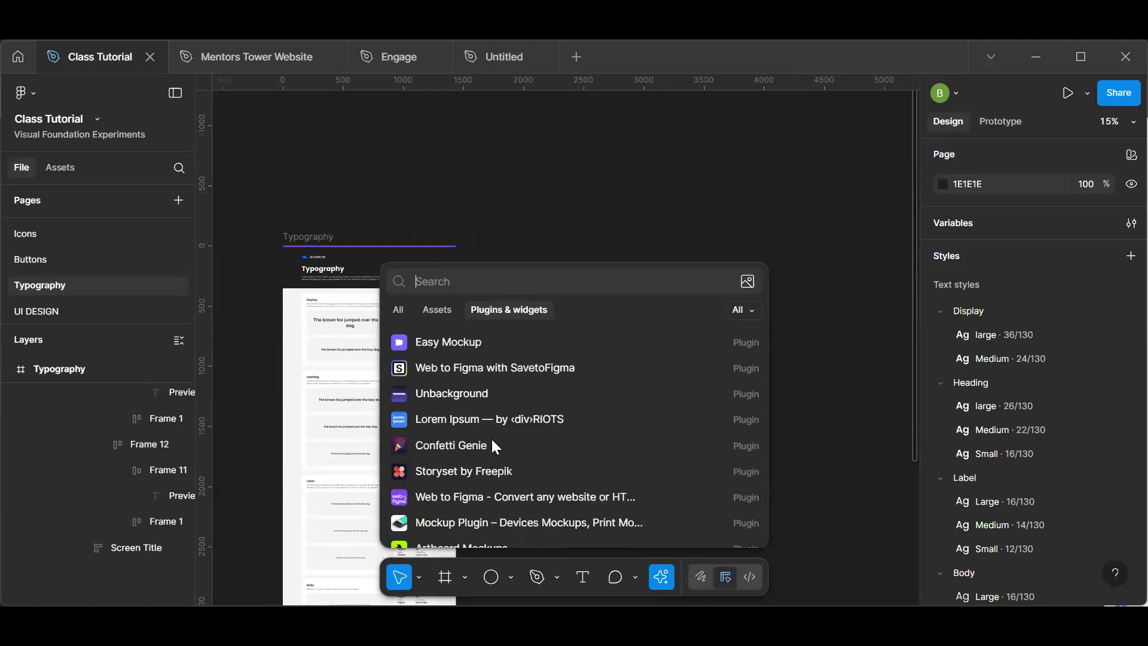
{"action": "scroll", "coordinate": [495, 447], "scroll_direction": "down", "scroll_amount": 5}
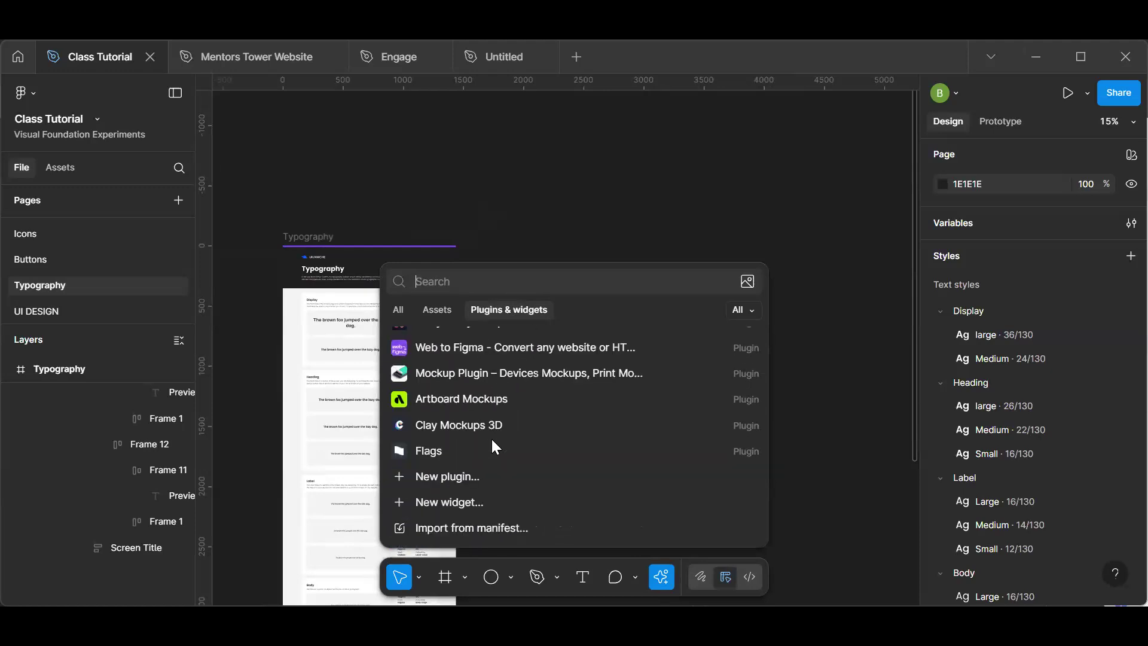
{"action": "scroll", "coordinate": [492, 439], "scroll_direction": "up", "scroll_amount": 10}
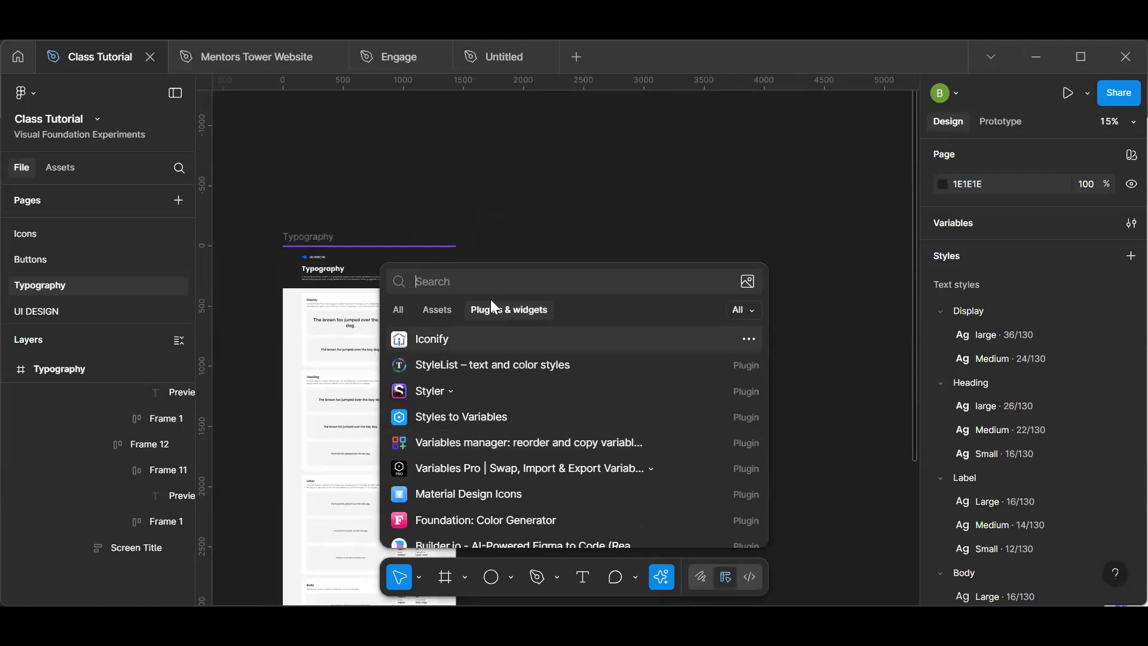
- Search the plugins and widgets for "type", run the Typescale plugin, and close its window
{"action": "type", "text": "typ"}
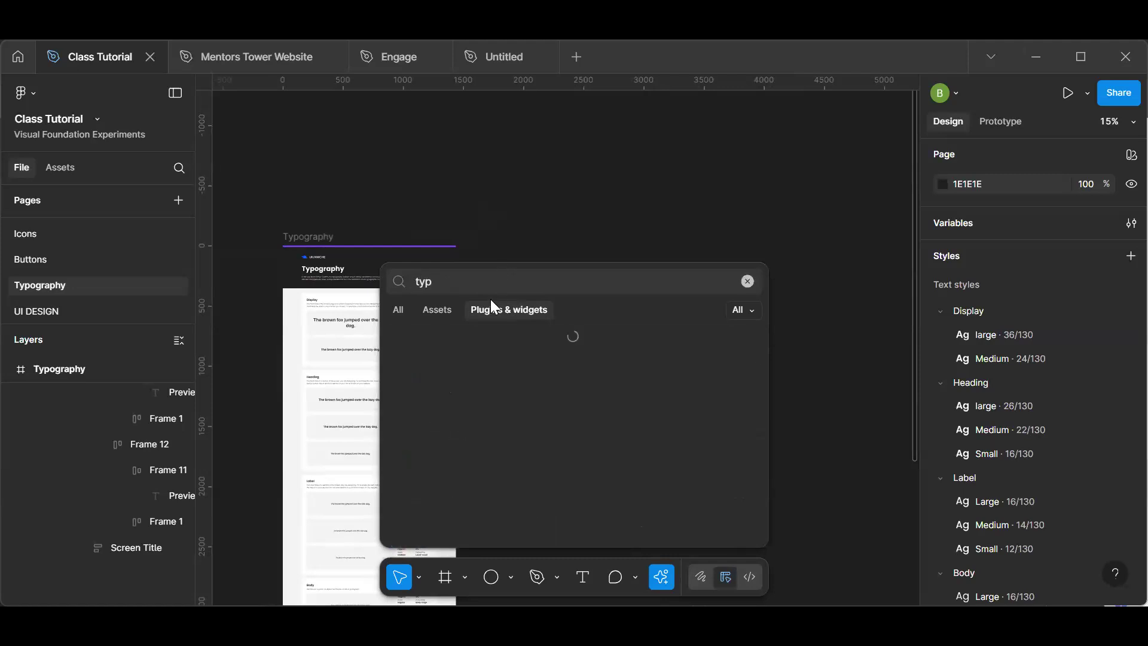
{"action": "type", "text": "e"}
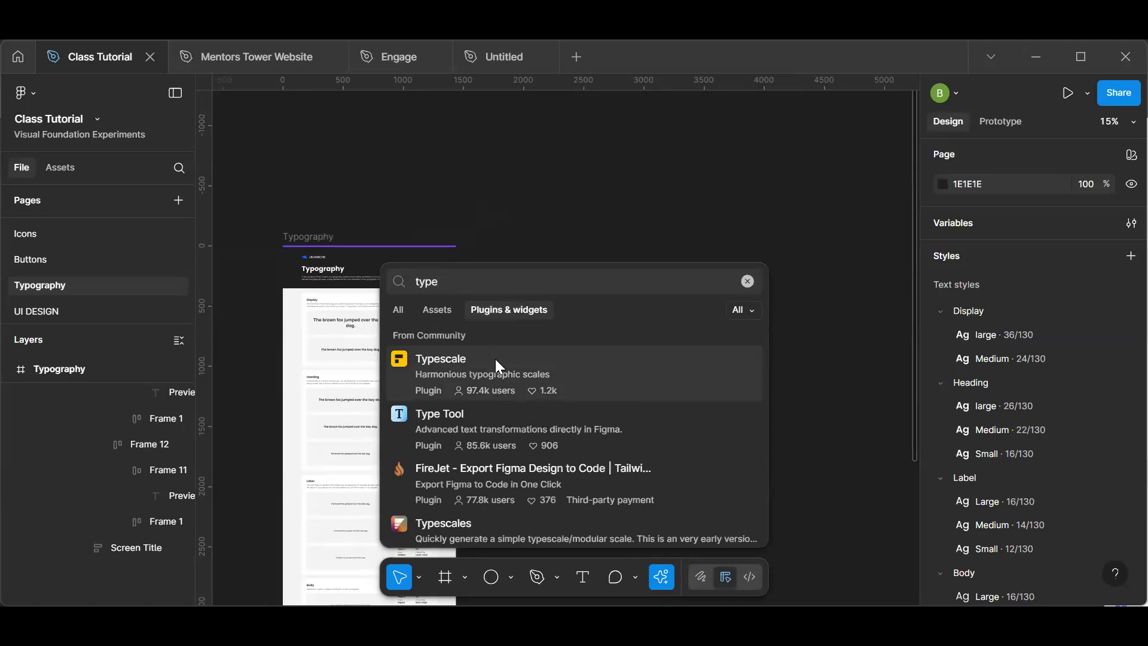
{"action": "left_click", "coordinate": [499, 365]}
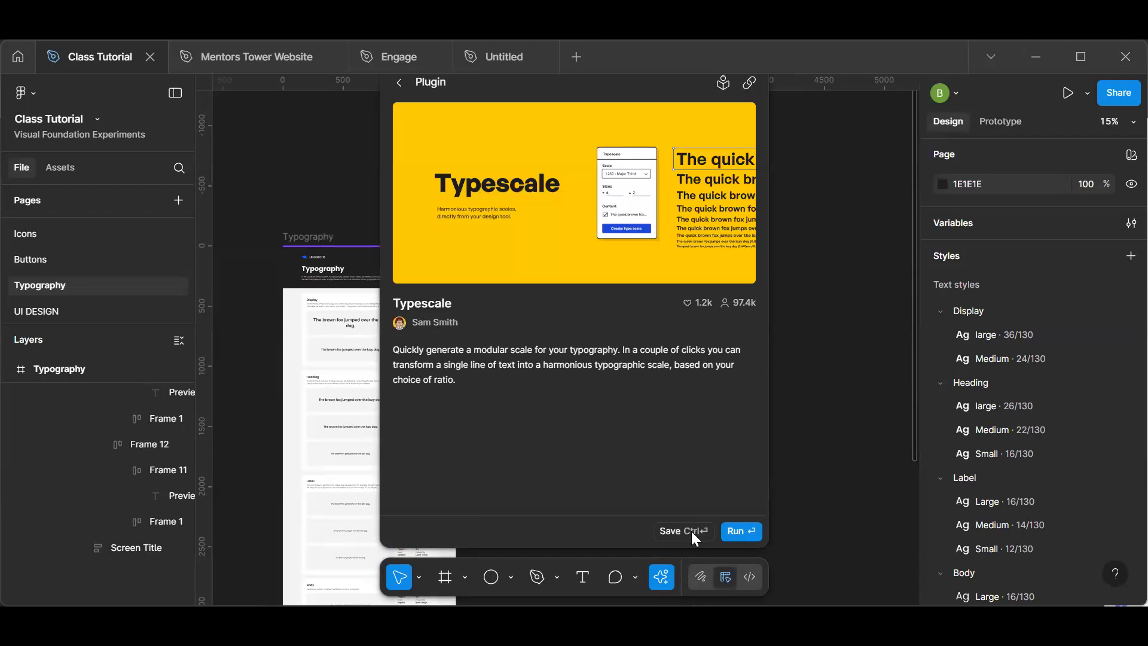
{"action": "left_click", "coordinate": [739, 530]}
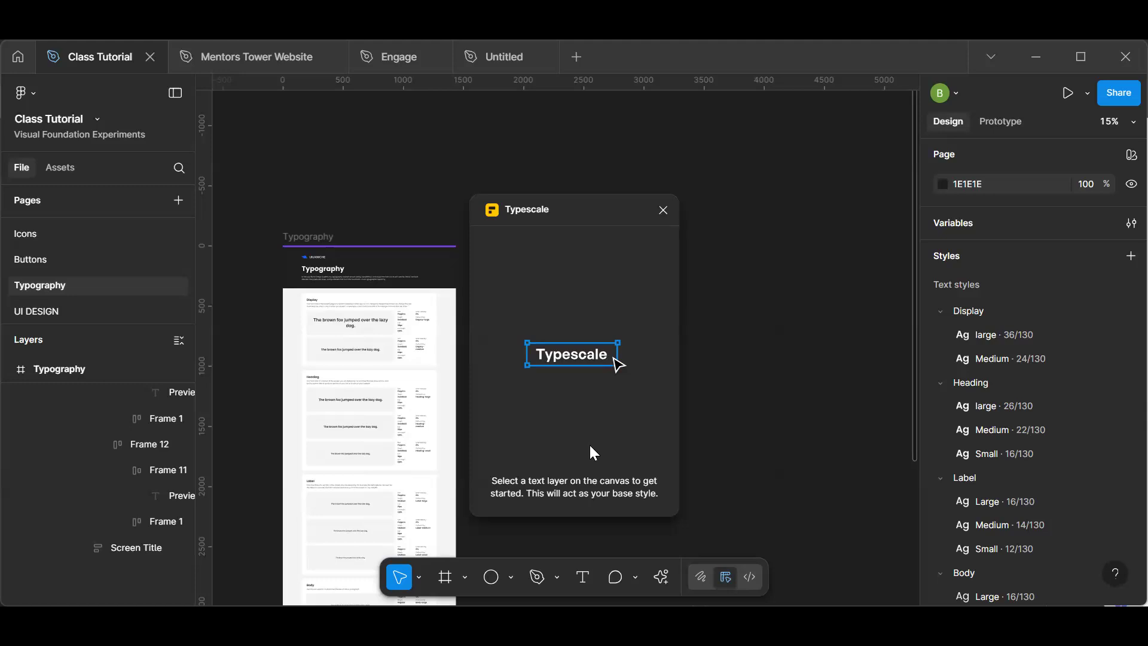
{"action": "left_click", "coordinate": [662, 212]}
- Search for "typefa" and restrict the results to plugins and widgets
{"action": "left_click", "coordinate": [667, 578]}
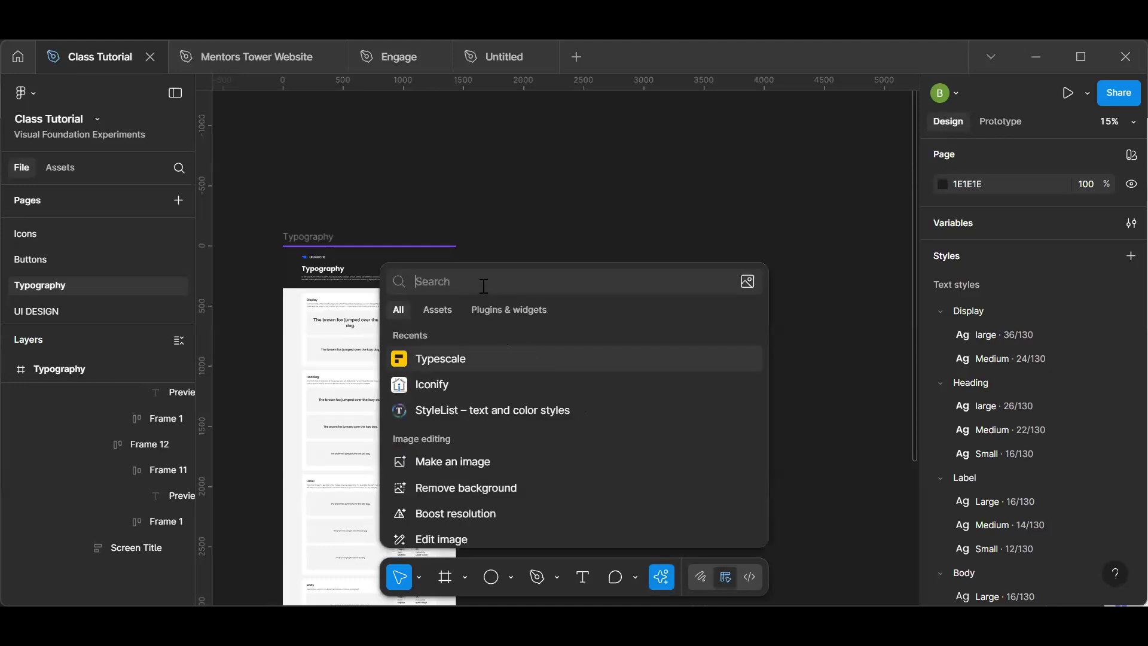
{"action": "type", "text": "typefa"}
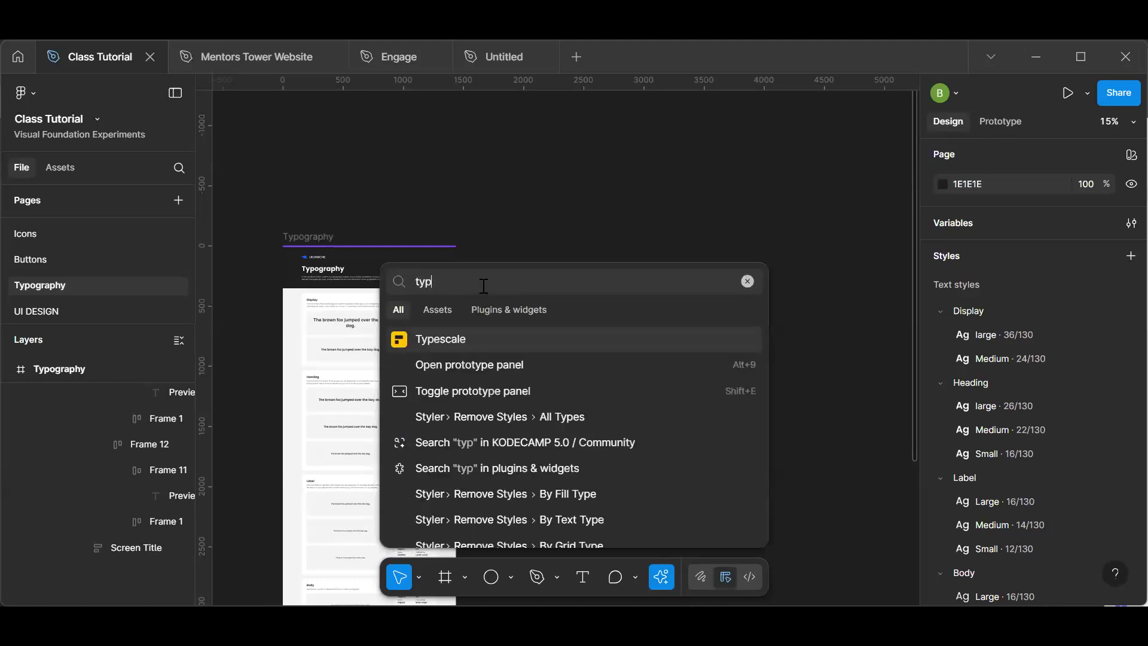
{"action": "left_click", "coordinate": [501, 311]}
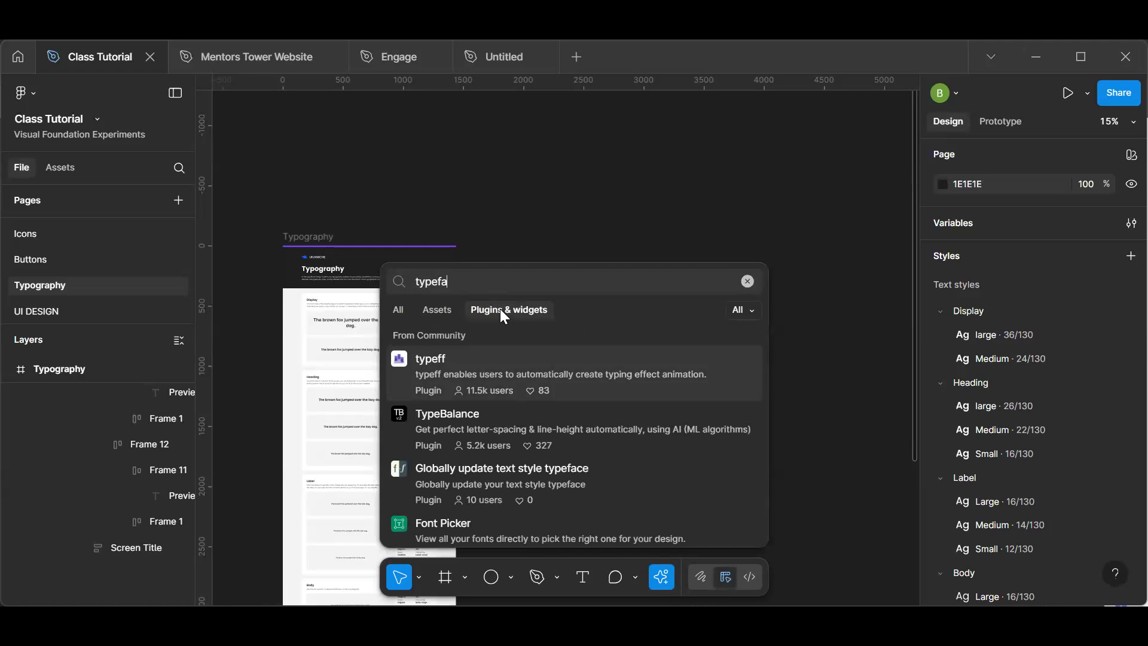
- Shorten the plugin search to "type" and examine the community results for typography and type scale plugins
{"action": "key", "text": "BackSpace"}
{"action": "key", "text": "BackSpace"}
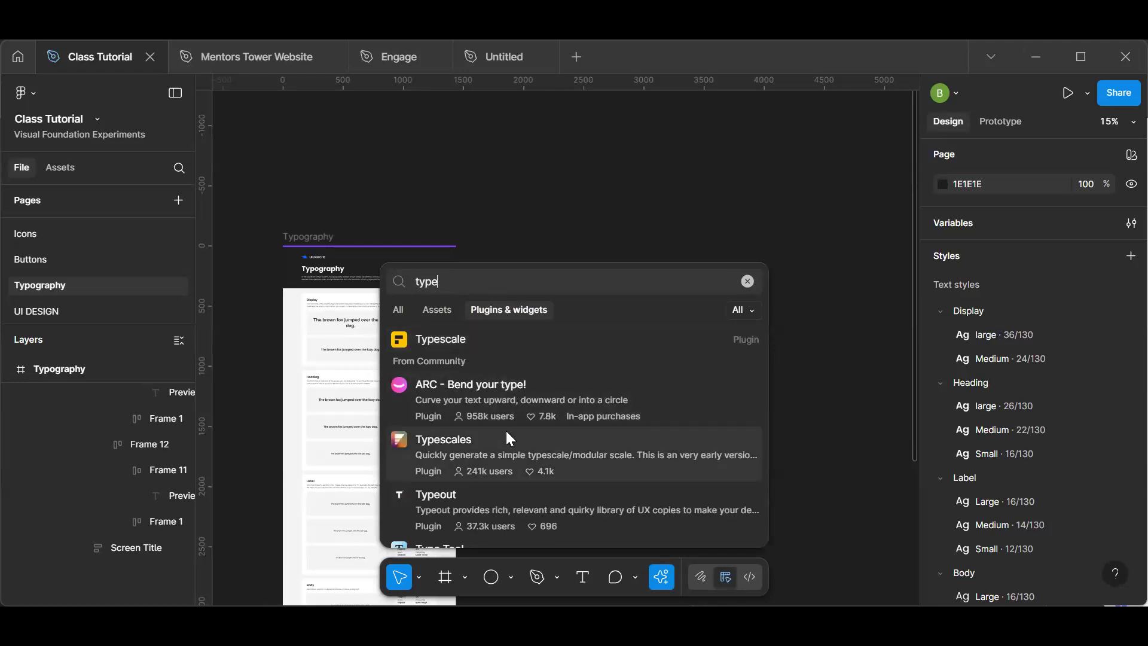
{"action": "scroll", "coordinate": [508, 438], "scroll_direction": "down", "scroll_amount": 3}
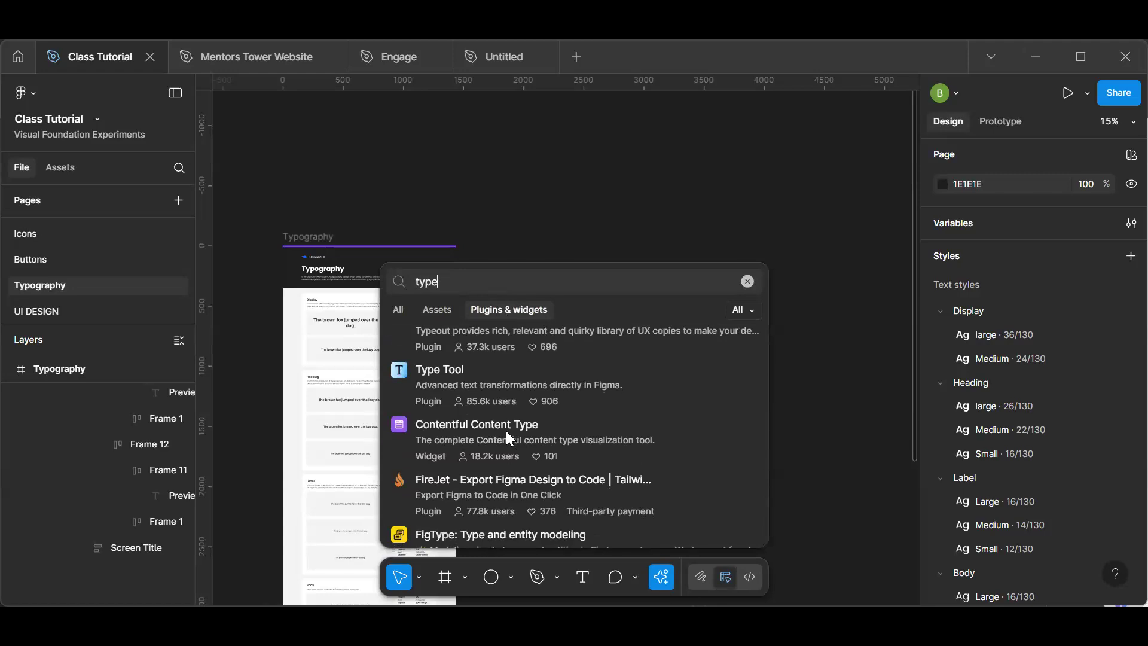
{"action": "scroll", "coordinate": [506, 432], "scroll_direction": "down", "scroll_amount": 2}
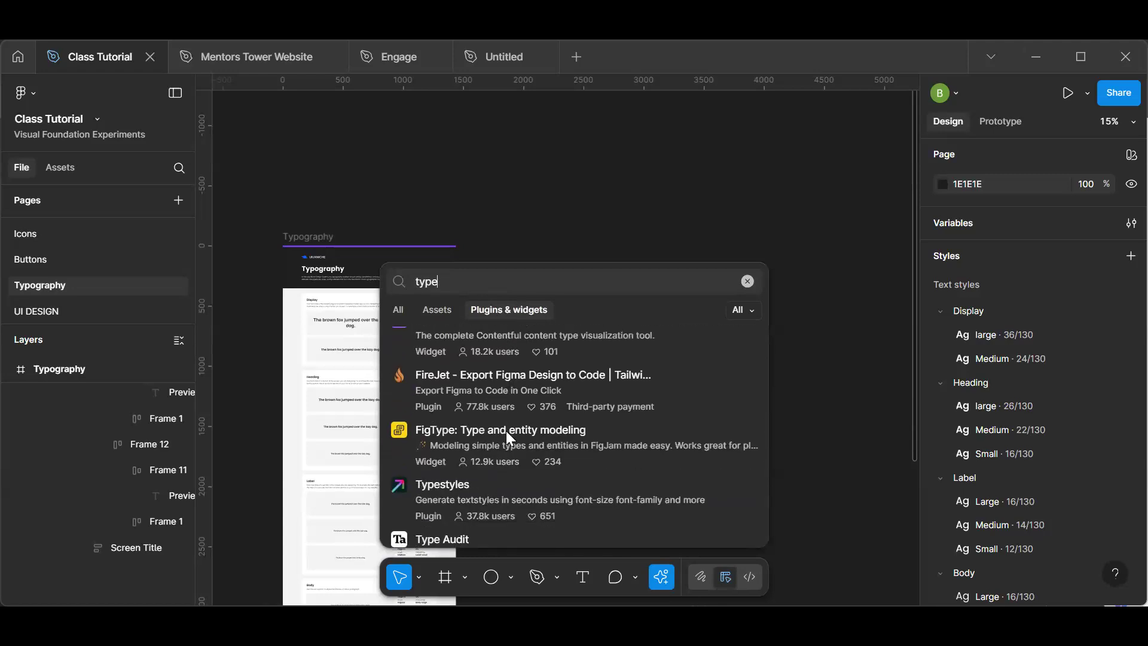
{"action": "scroll", "coordinate": [505, 430], "scroll_direction": "down", "scroll_amount": 5}
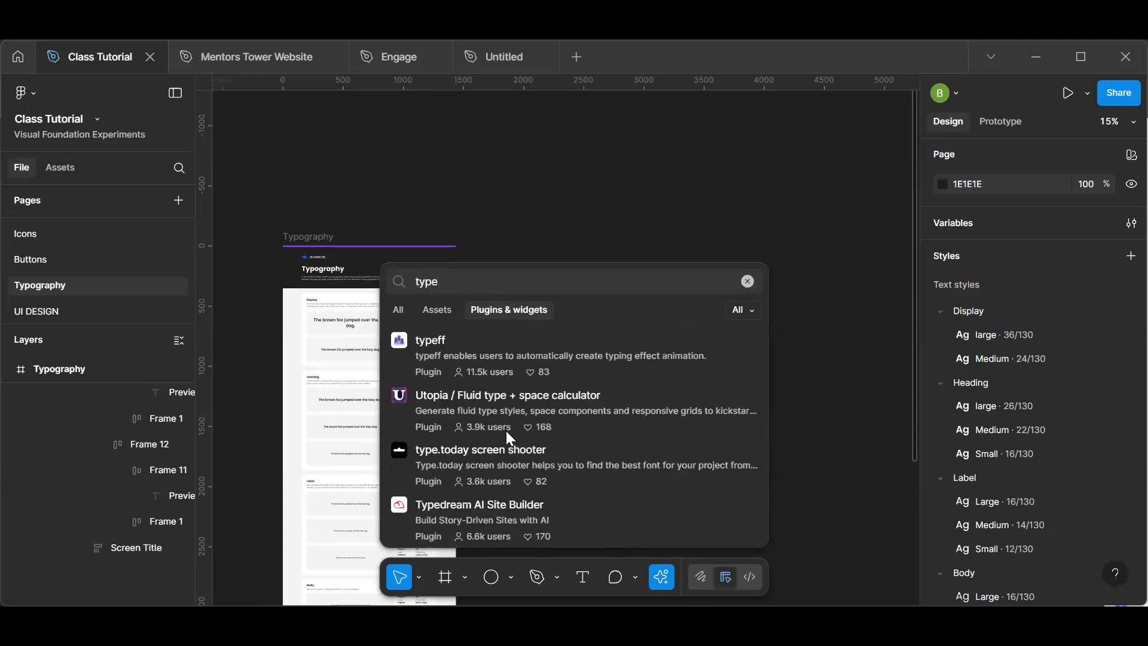
{"action": "scroll", "coordinate": [506, 430], "scroll_direction": "down", "scroll_amount": 3}
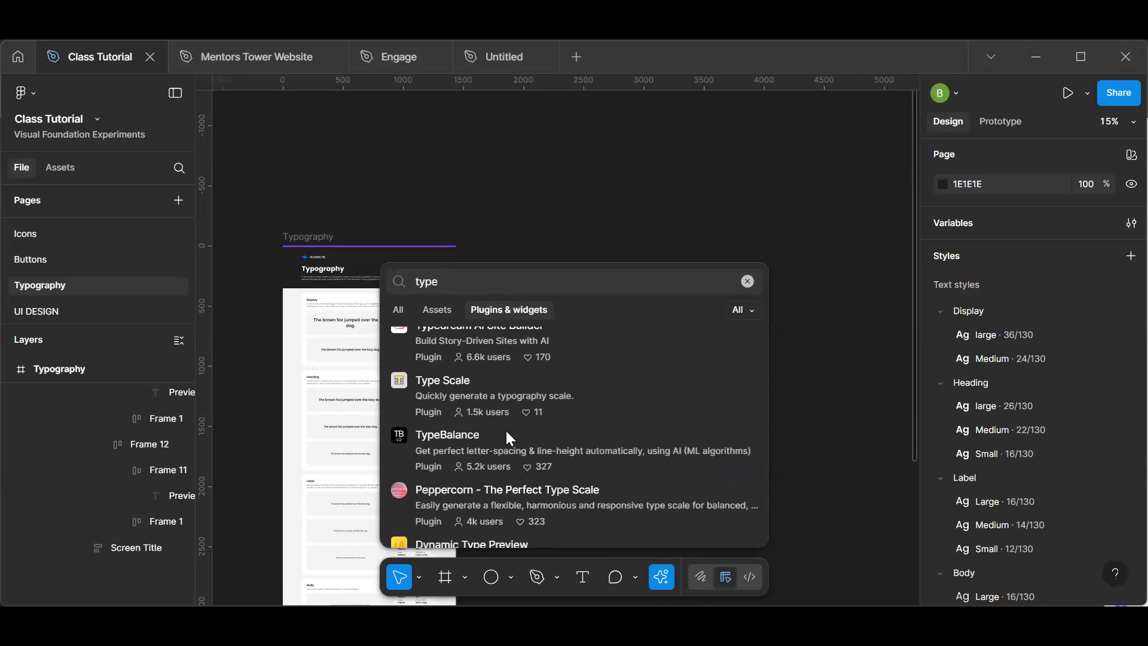
{"action": "scroll", "coordinate": [506, 430], "scroll_direction": "down", "scroll_amount": 2}
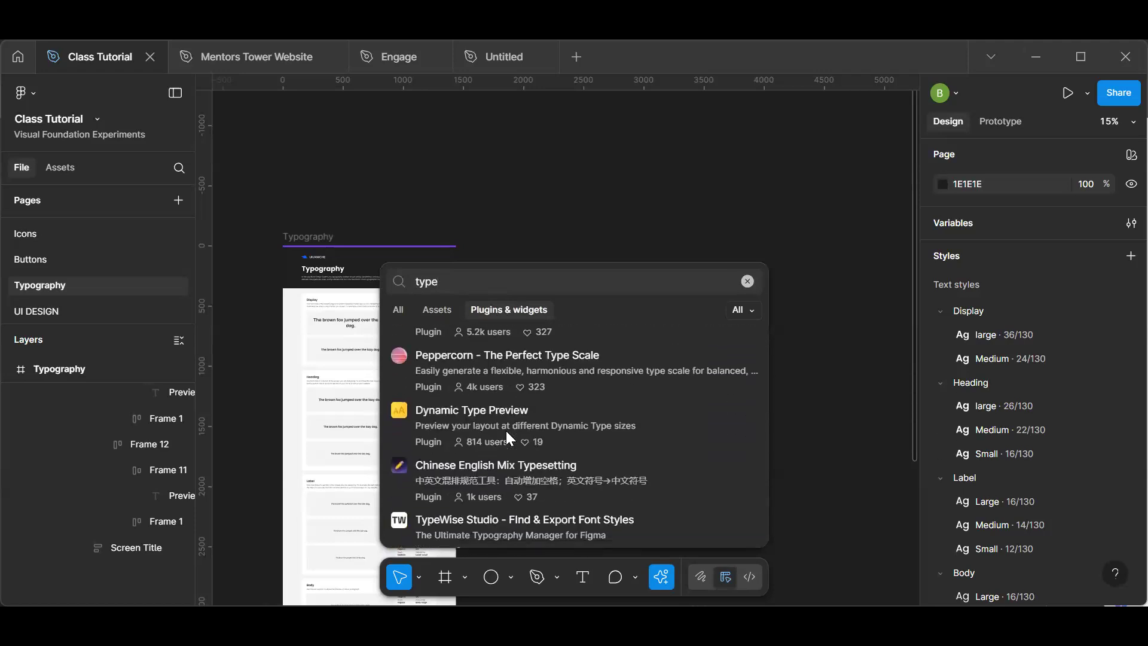
- Search the plugins for "typo" and open the details of Typography Style Guide Generator
{"action": "key", "text": "BackSpace"}
{"action": "type", "text": "op"}
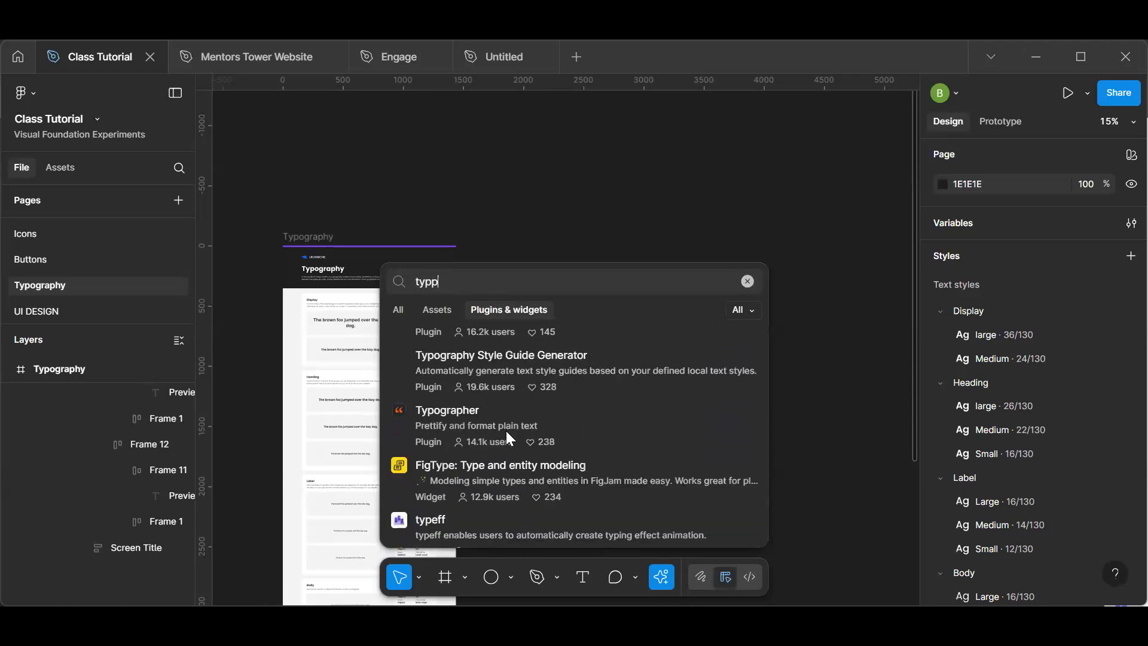
{"action": "key", "text": "BackSpace"}
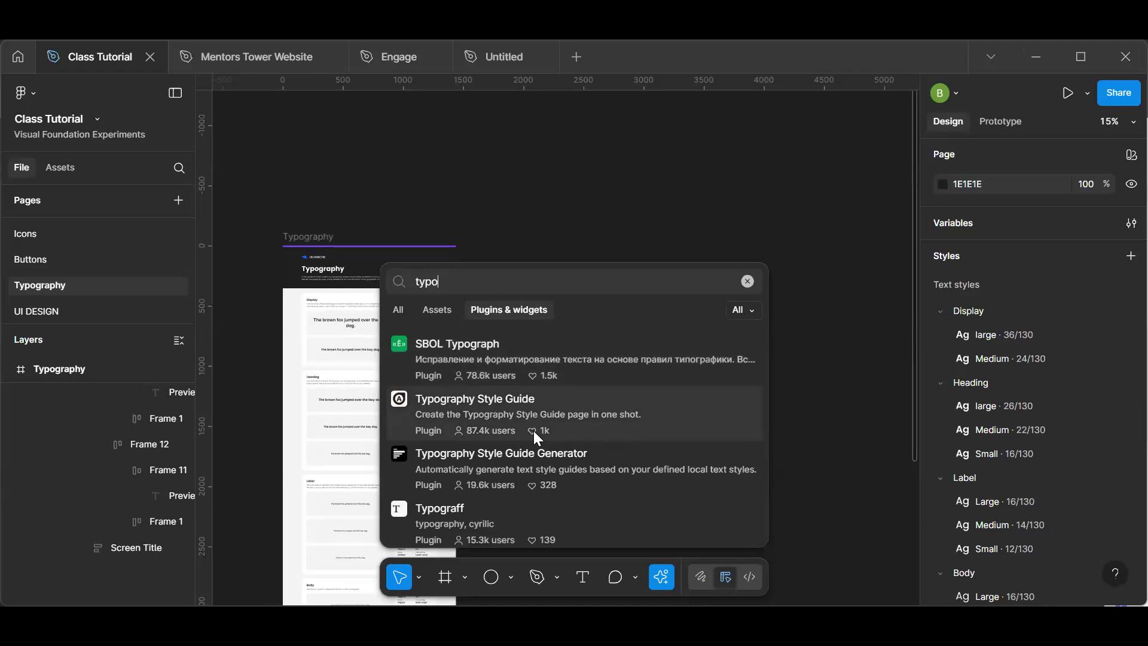
{"action": "scroll", "coordinate": [535, 437], "scroll_direction": "down", "scroll_amount": 2}
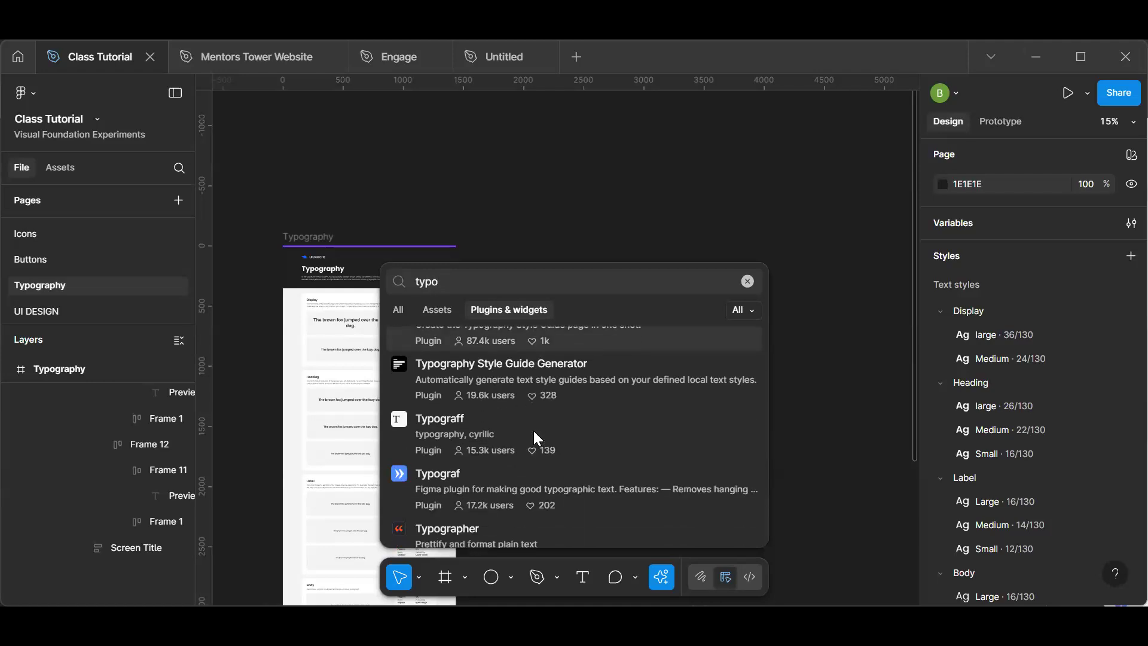
{"action": "left_click", "coordinate": [545, 389]}
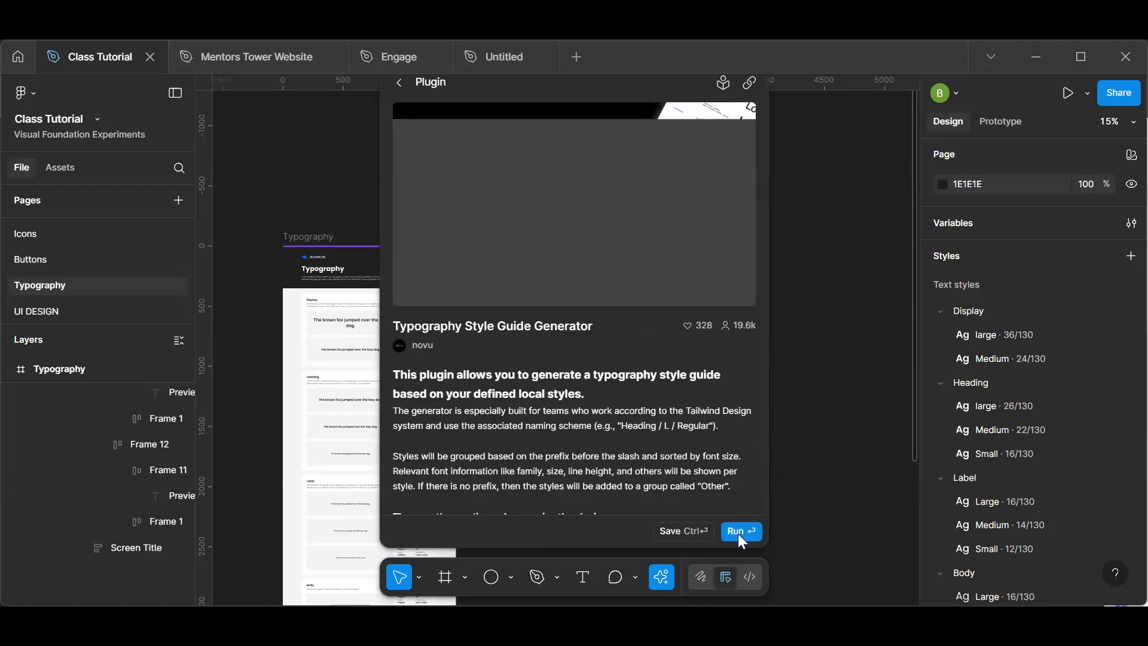
- Run Typography Style Guide Generator for all defined styles
{"action": "left_click", "coordinate": [740, 539]}
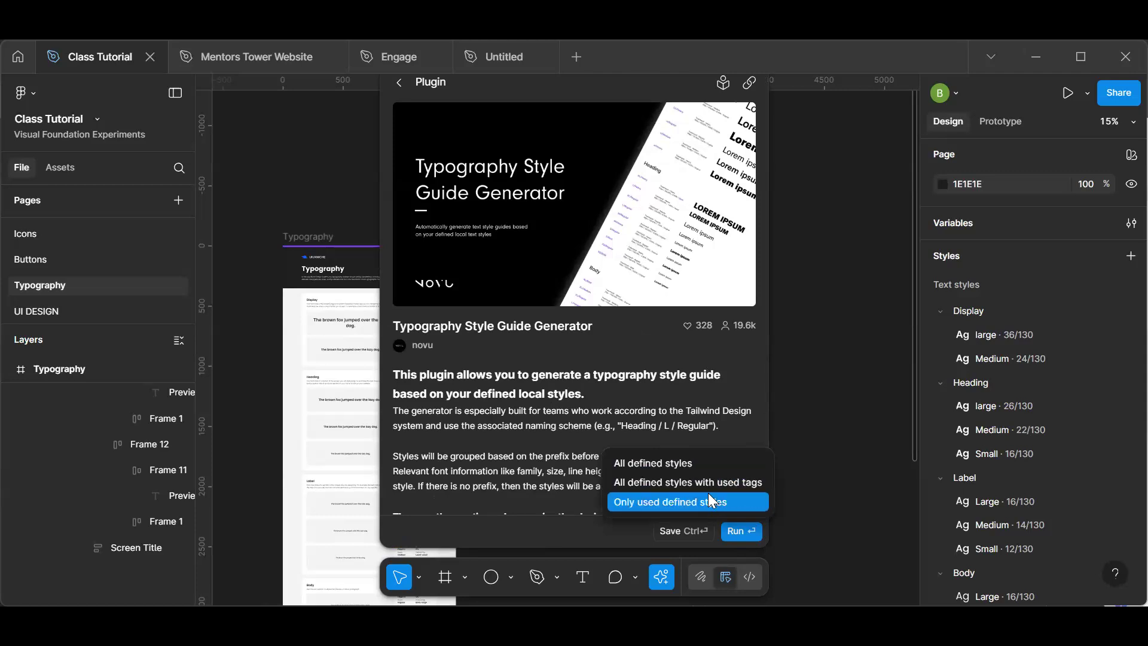
{"action": "left_click", "coordinate": [686, 536]}
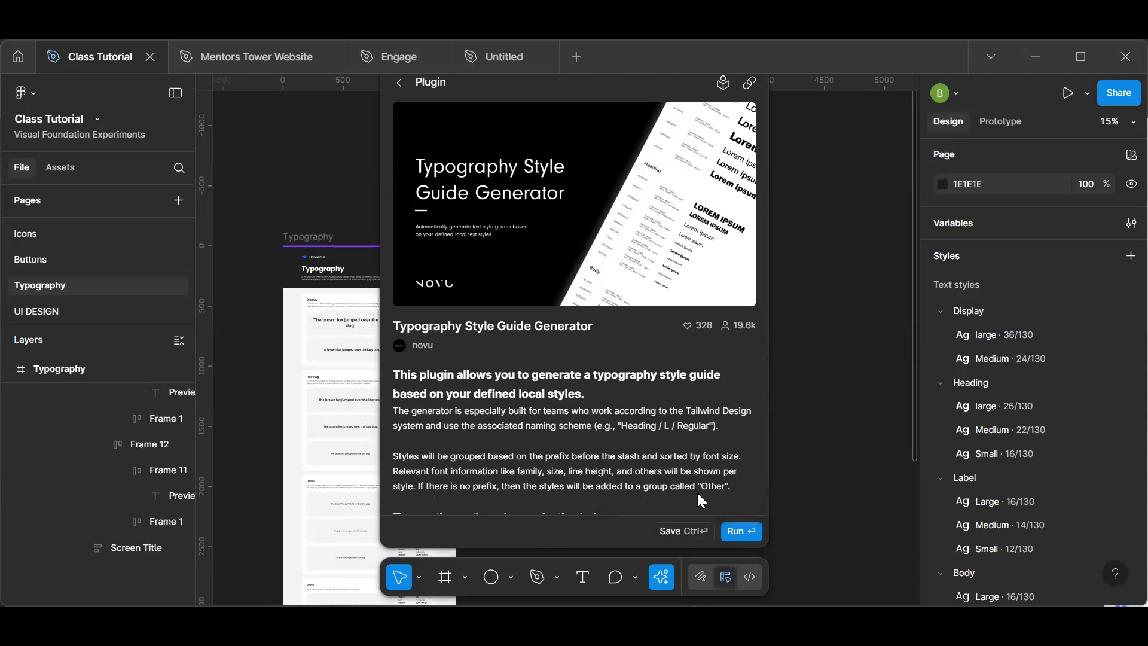
{"action": "left_click", "coordinate": [740, 534]}
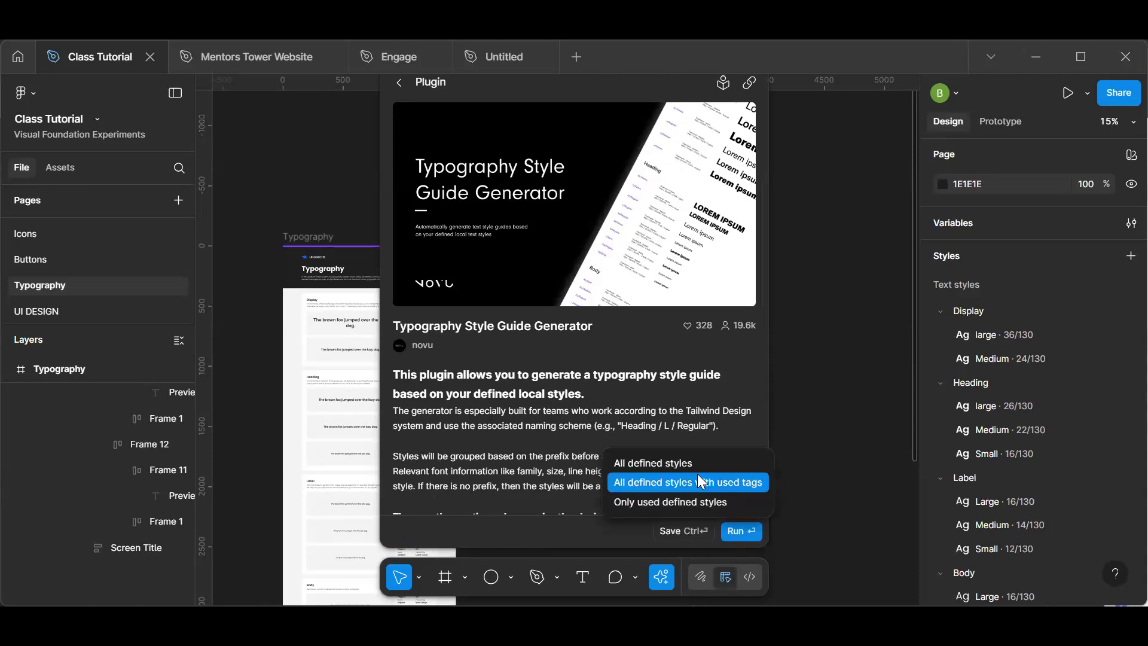
{"action": "left_click", "coordinate": [695, 467]}
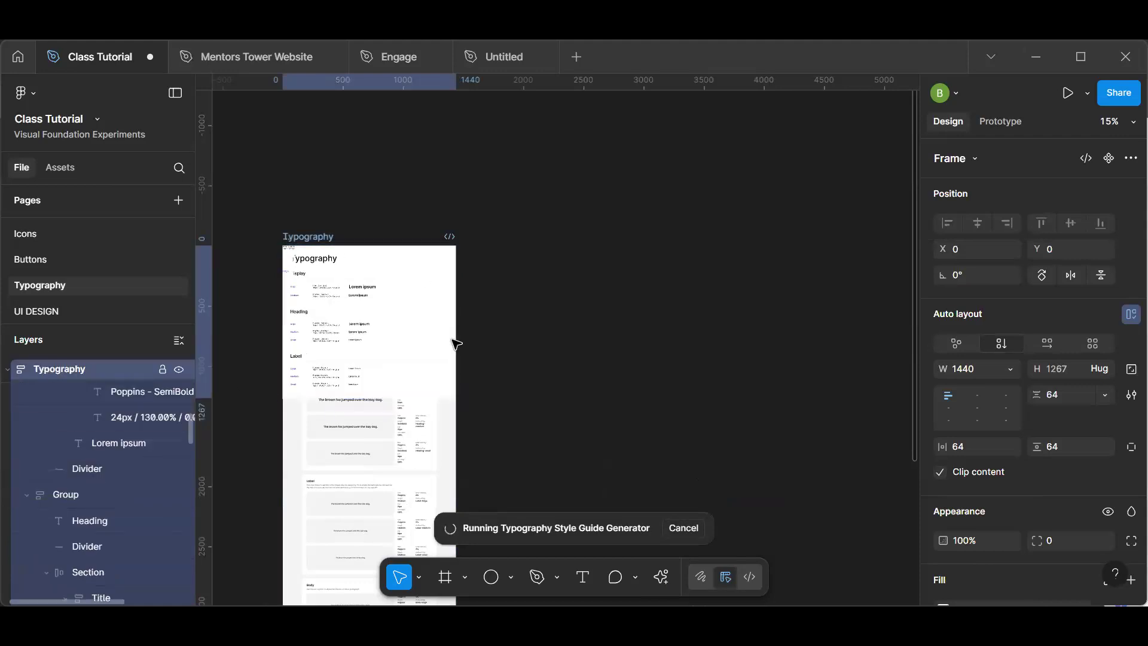
- Examine the generated typography guide's Display, Heading, Label and Body style entries
{"action": "scroll", "coordinate": [333, 318], "scroll_direction": "up", "scroll_amount": 5}
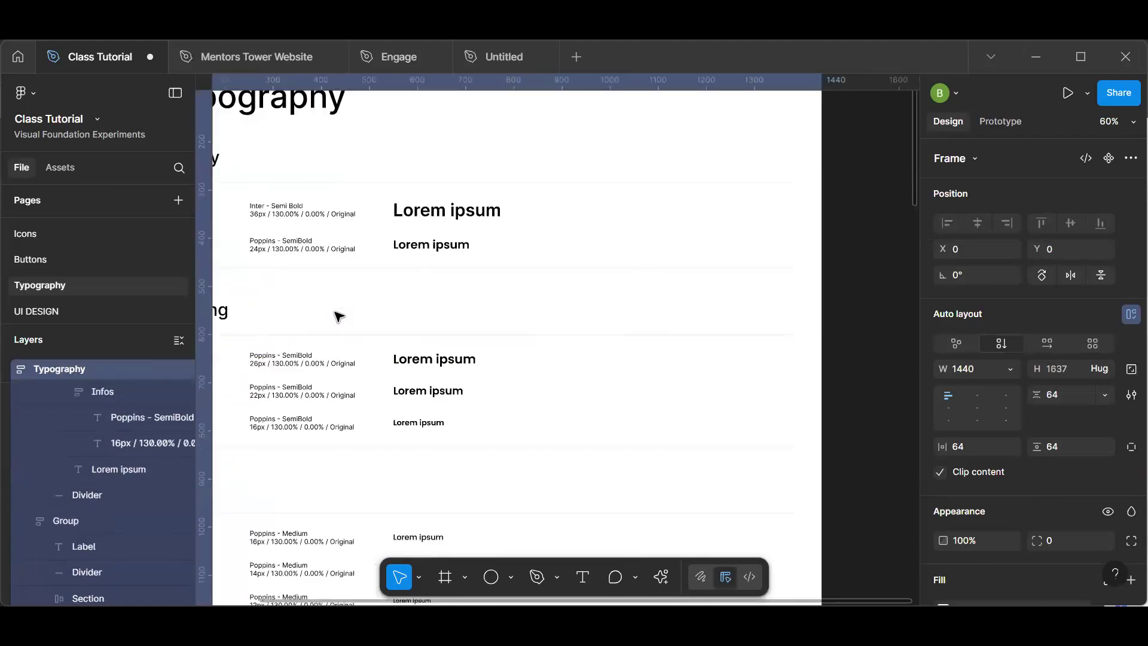
{"action": "scroll", "coordinate": [335, 313], "scroll_direction": "down", "scroll_amount": 2}
{"action": "key", "text": "h"}
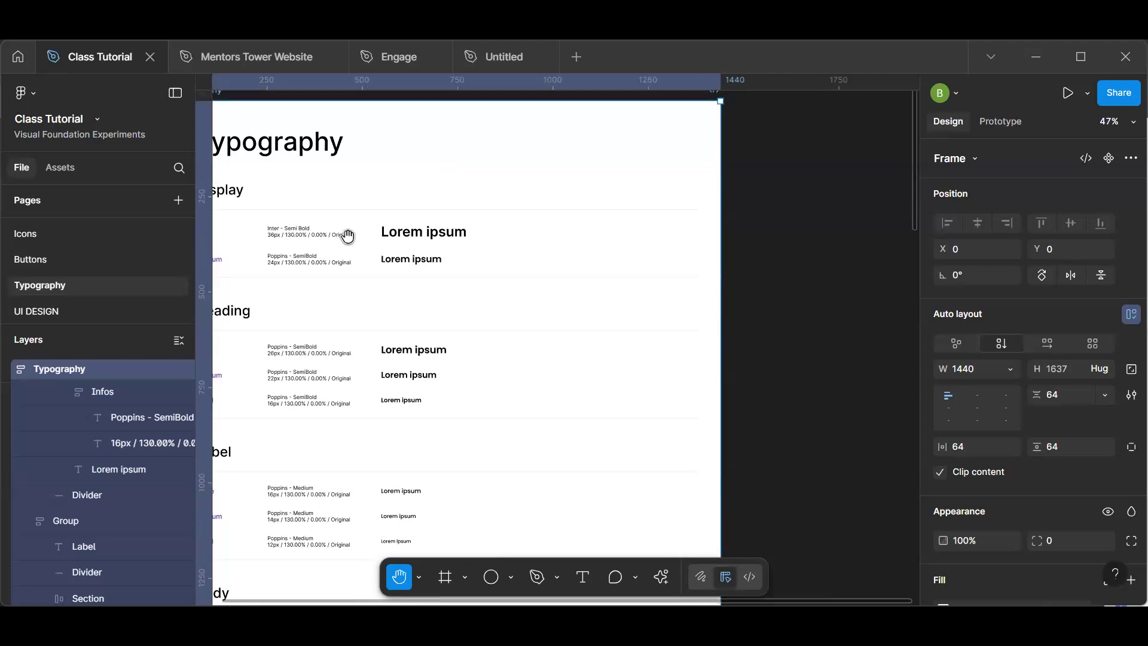
{"action": "left_click_drag", "start_coordinate": [347, 236], "coordinate": [473, 281]}
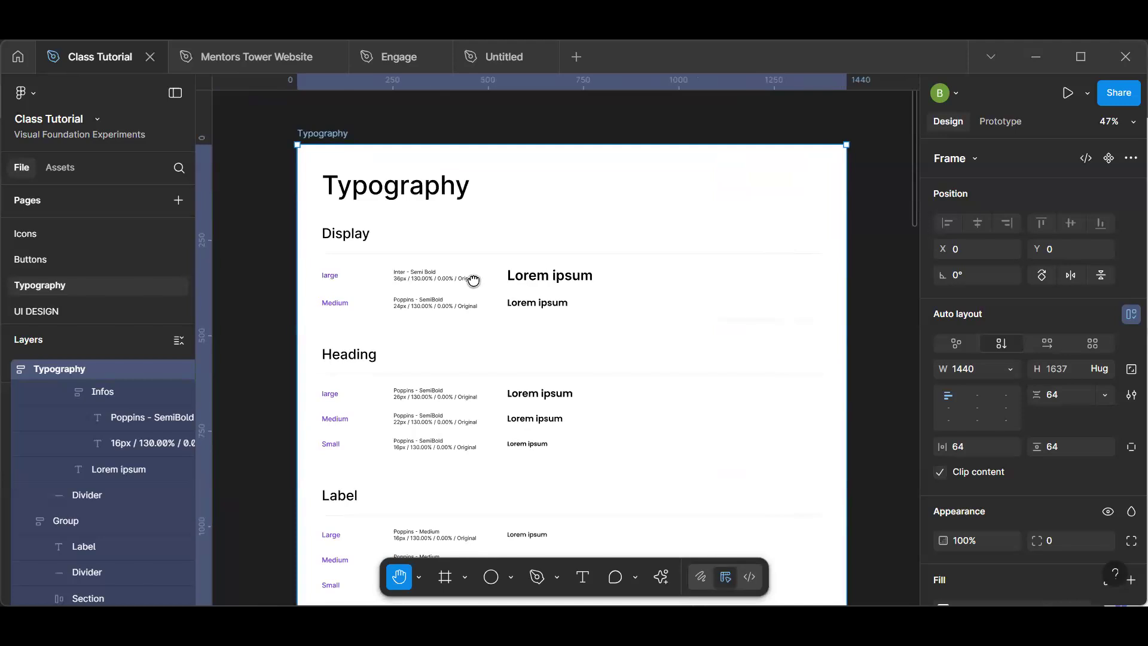
{"action": "left_click_drag", "start_coordinate": [474, 280], "coordinate": [449, 203]}
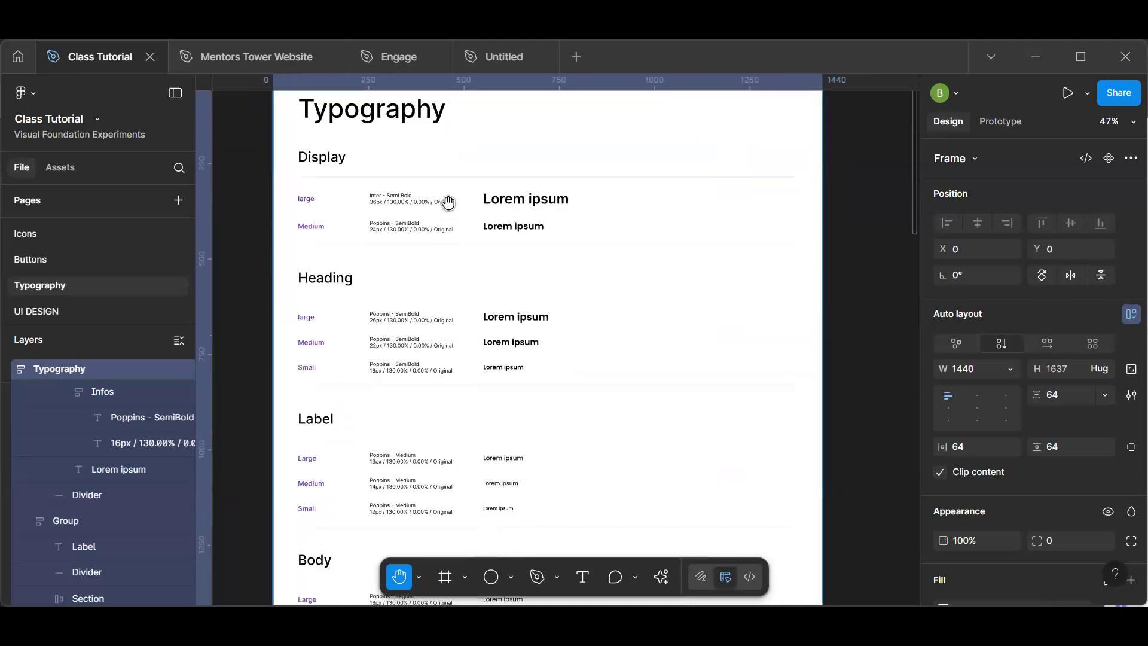
{"action": "scroll", "coordinate": [448, 203], "scroll_direction": "up", "scroll_amount": 3}
{"action": "scroll", "coordinate": [449, 203], "scroll_direction": "up", "scroll_amount": 2}
{"action": "scroll", "coordinate": [448, 203], "scroll_direction": "down", "scroll_amount": 5}
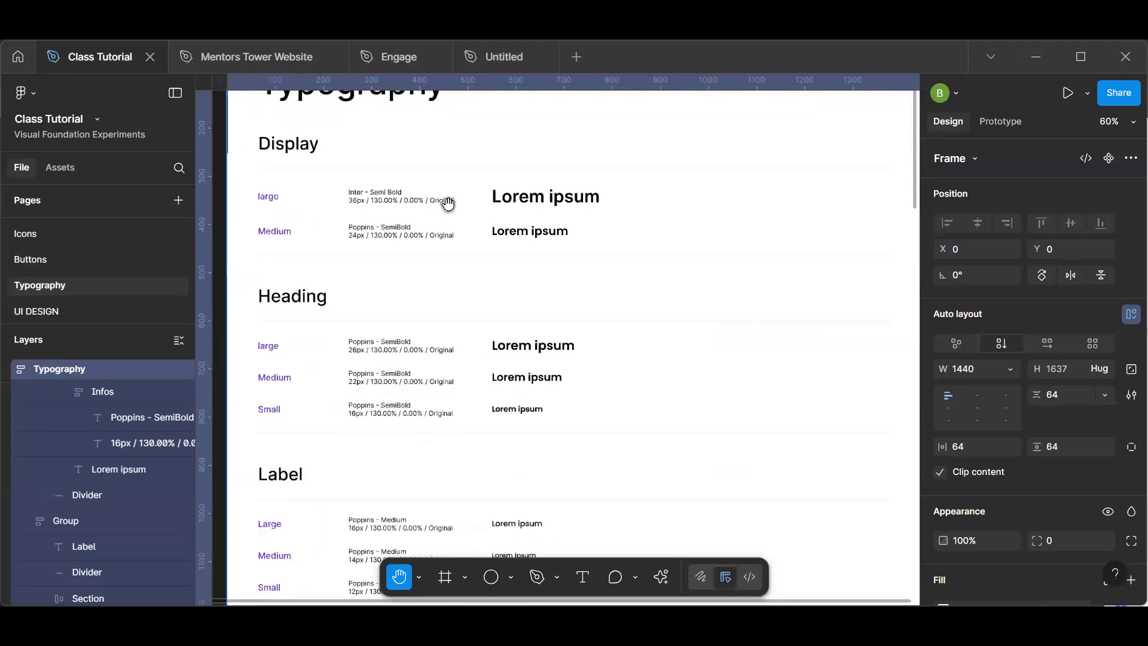
- Move the generated Typography frame off the original guide, beside it at about X 1723, Y 51
{"action": "key", "text": "v"}
{"action": "scroll", "coordinate": [451, 206], "scroll_direction": "down", "scroll_amount": 3}
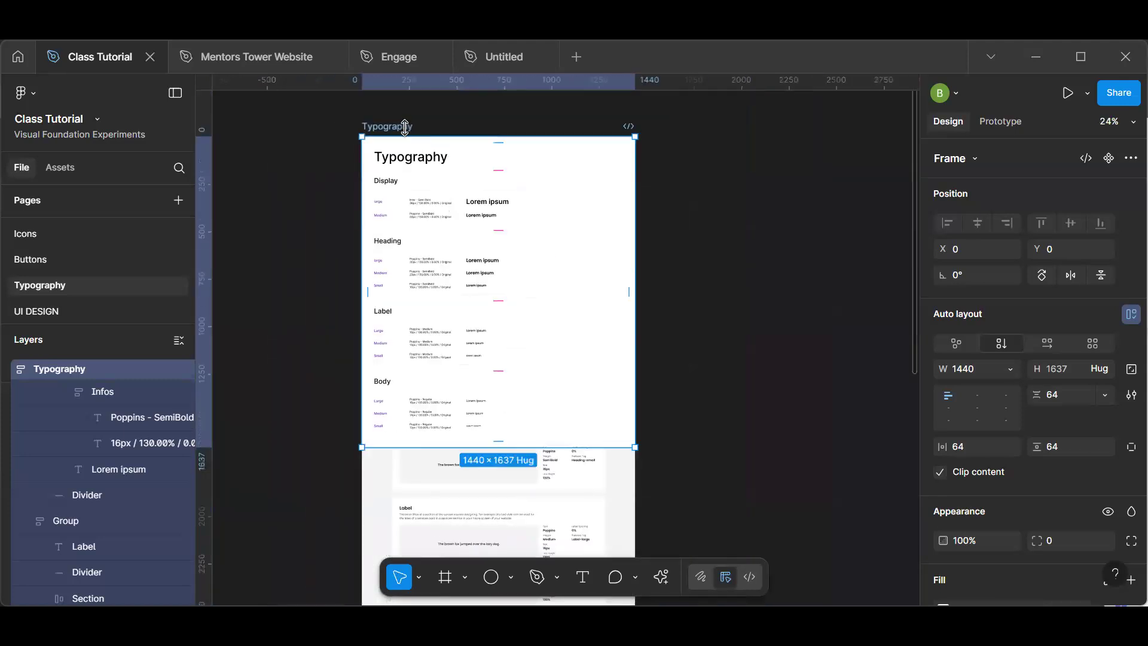
{"action": "left_click_drag", "start_coordinate": [405, 130], "coordinate": [732, 139]}
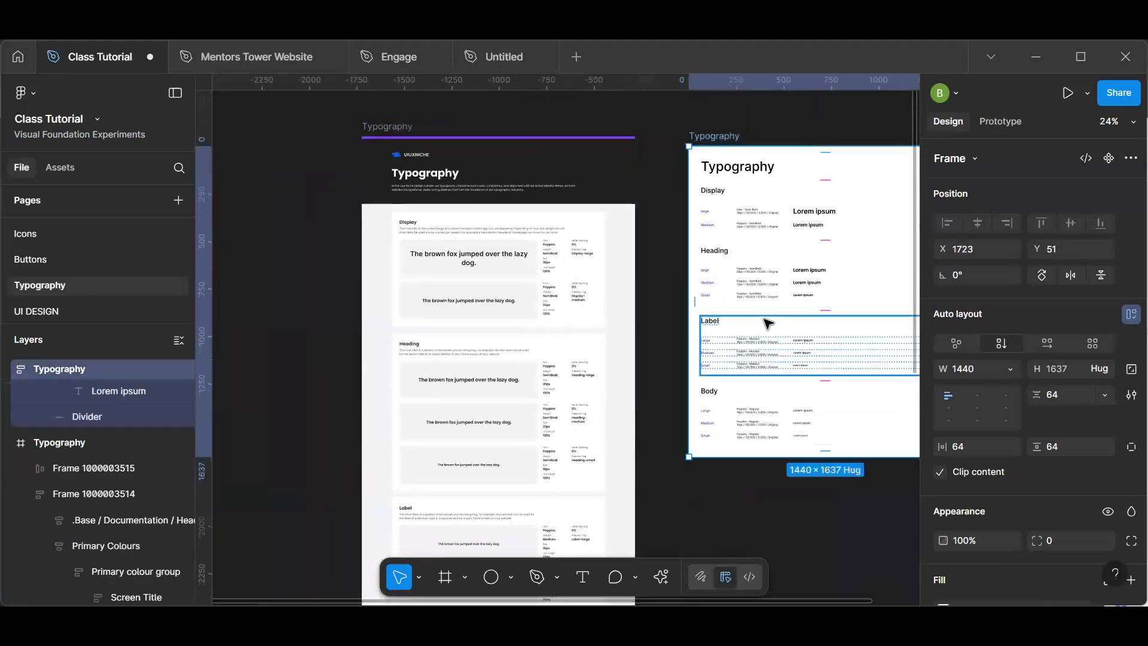
- Compare the generated typography guide with the original guide next to it
{"action": "key", "text": "space"}
{"action": "left_click_drag", "start_coordinate": [802, 297], "coordinate": [661, 302]}
{"action": "scroll", "coordinate": [646, 324], "scroll_direction": "up", "scroll_amount": 2}
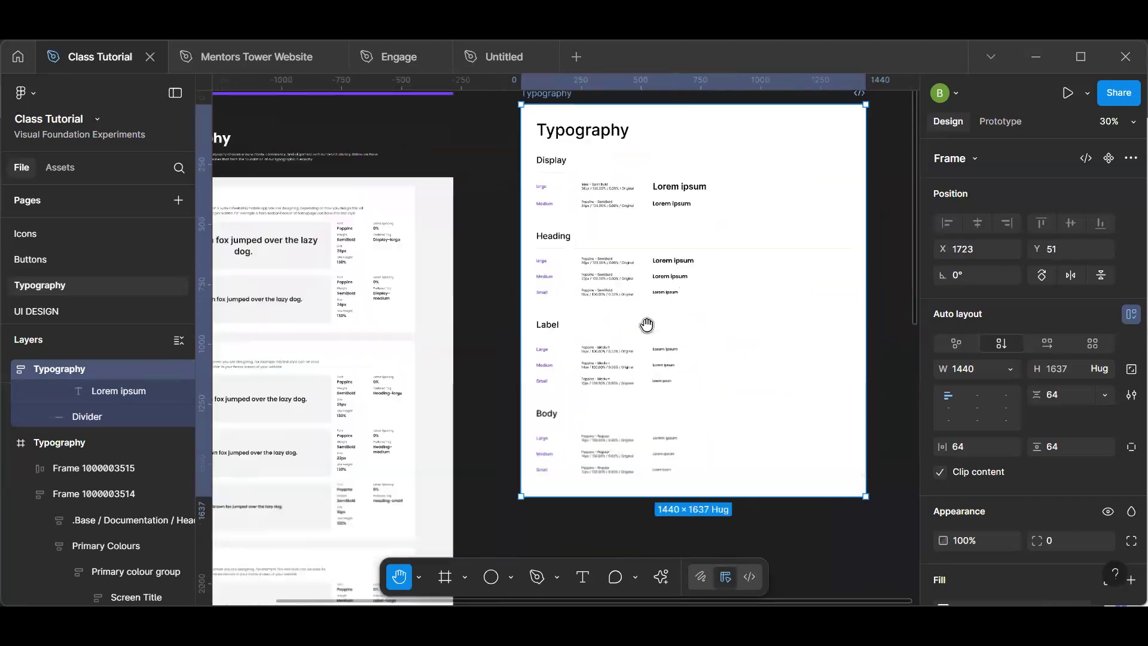
{"action": "scroll", "coordinate": [646, 324], "scroll_direction": "up", "scroll_amount": 5}
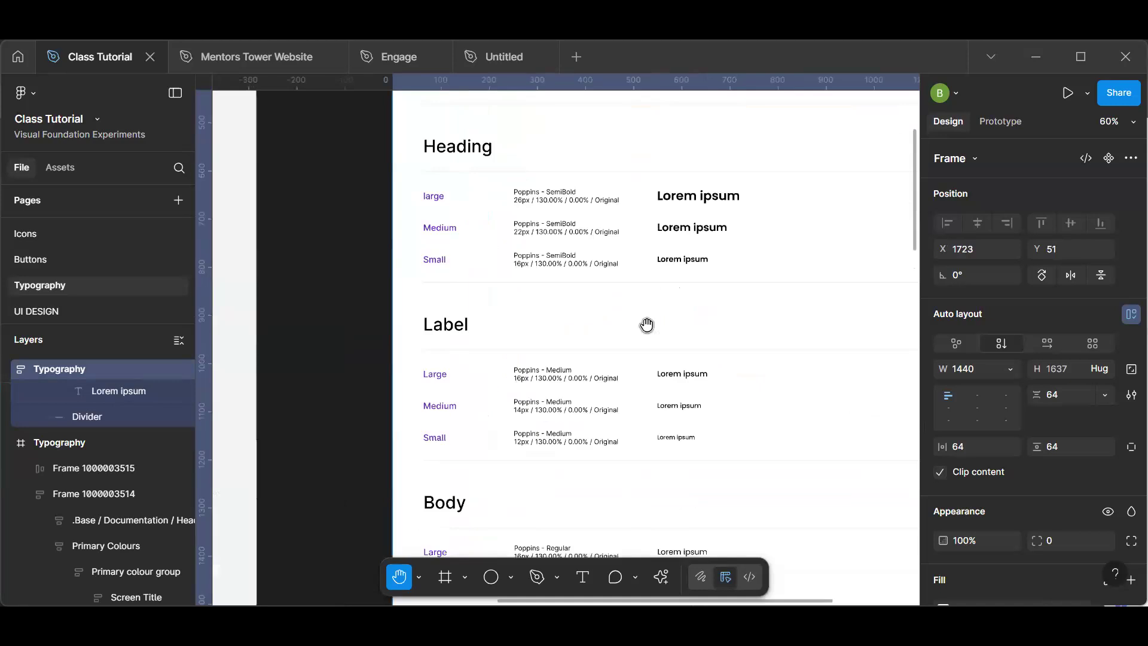
{"action": "scroll", "coordinate": [646, 324], "scroll_direction": "down", "scroll_amount": 3}
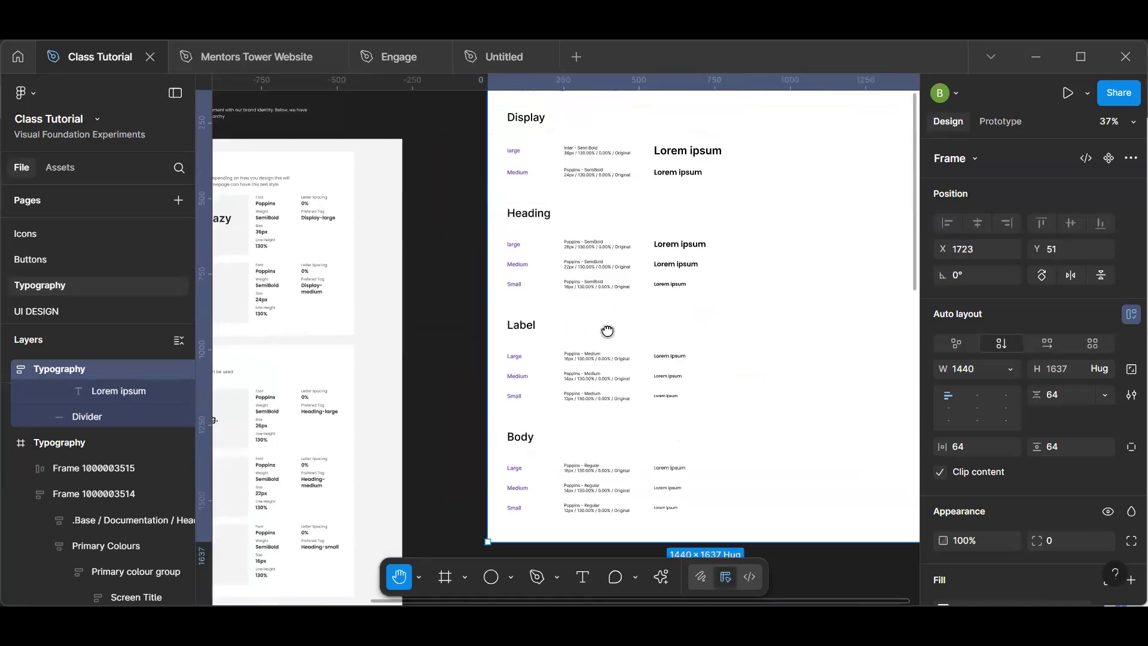
{"action": "scroll", "coordinate": [576, 443], "scroll_direction": "down", "scroll_amount": 2}
{"action": "mouse_move", "coordinate": [576, 443]}
{"action": "left_mouse_down"}
{"action": "mouse_move", "coordinate": [563, 404]}
{"action": "mouse_move", "coordinate": [573, 510]}
{"action": "left_mouse_up"}
{"action": "left_click_drag", "start_coordinate": [441, 321], "coordinate": [430, 439]}
{"action": "scroll", "coordinate": [524, 376], "scroll_direction": "left", "scroll_amount": 4}
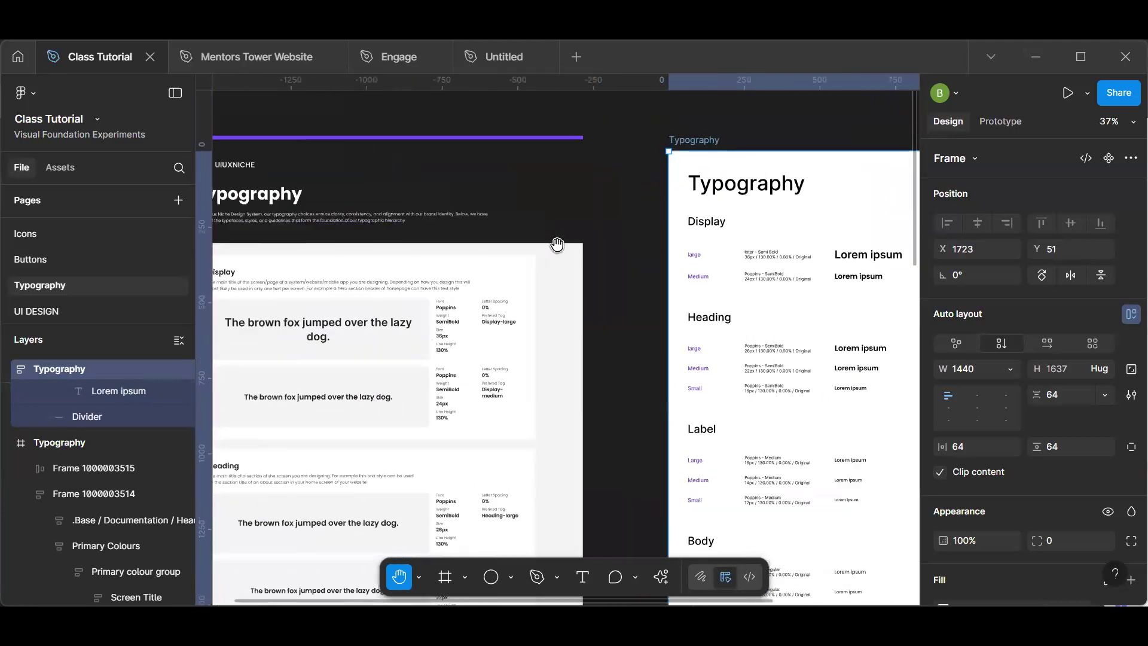
- Review the font, weight, size, line height and tag details in the original typography guide's sections
{"action": "scroll", "coordinate": [559, 248], "scroll_direction": "up", "scroll_amount": 2}
{"action": "scroll", "coordinate": [560, 250], "scroll_direction": "up", "scroll_amount": 3}
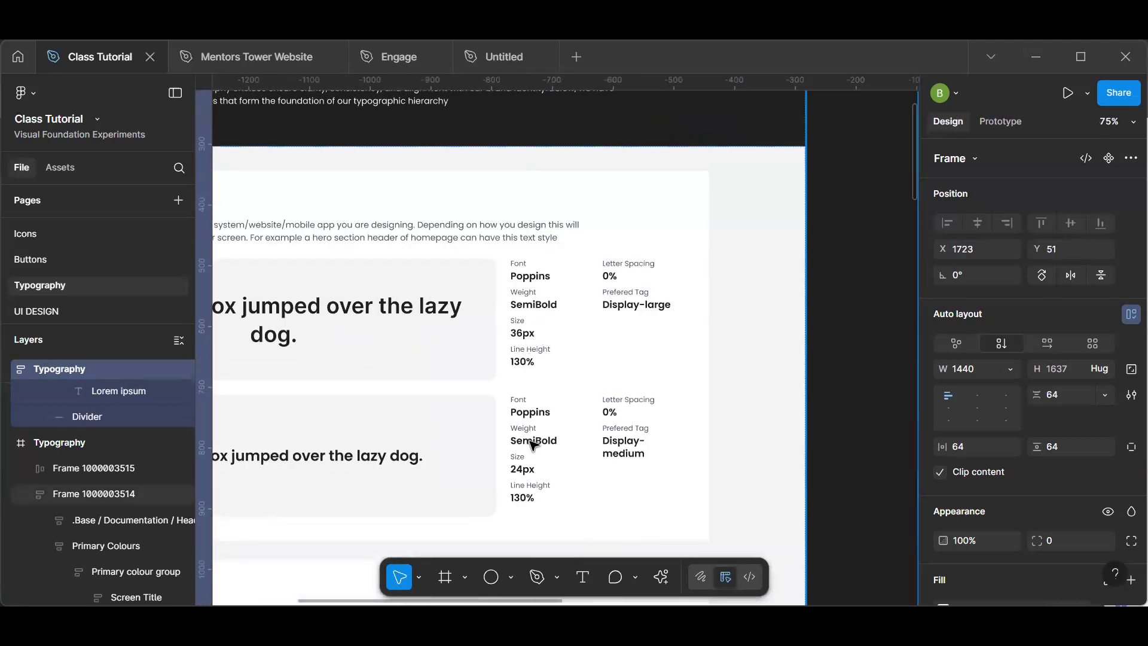
{"action": "scroll", "coordinate": [532, 471], "scroll_direction": "down", "scroll_amount": 5}
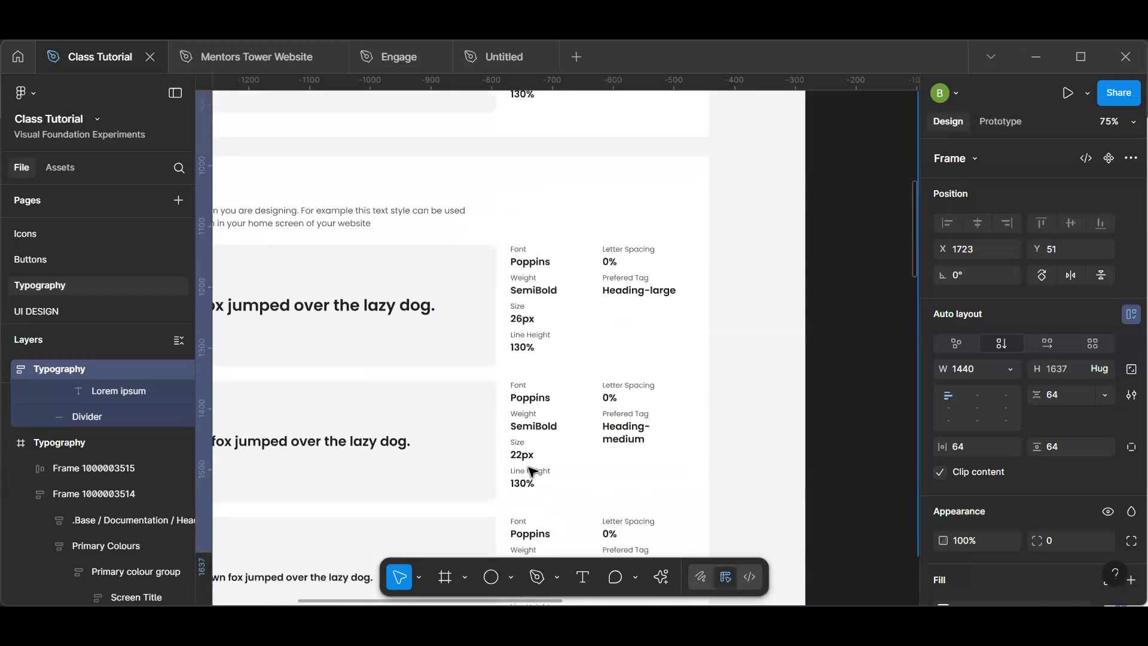
{"action": "scroll", "coordinate": [532, 472], "scroll_direction": "down", "scroll_amount": 2}
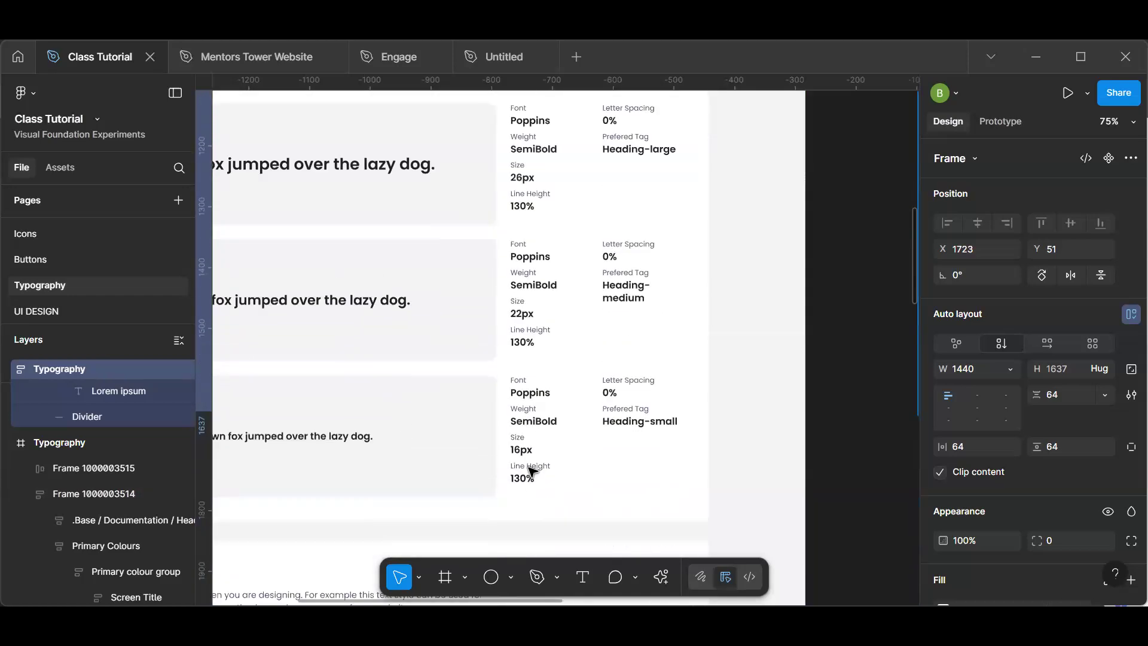
{"action": "scroll", "coordinate": [533, 472], "scroll_direction": "down", "scroll_amount": 5}
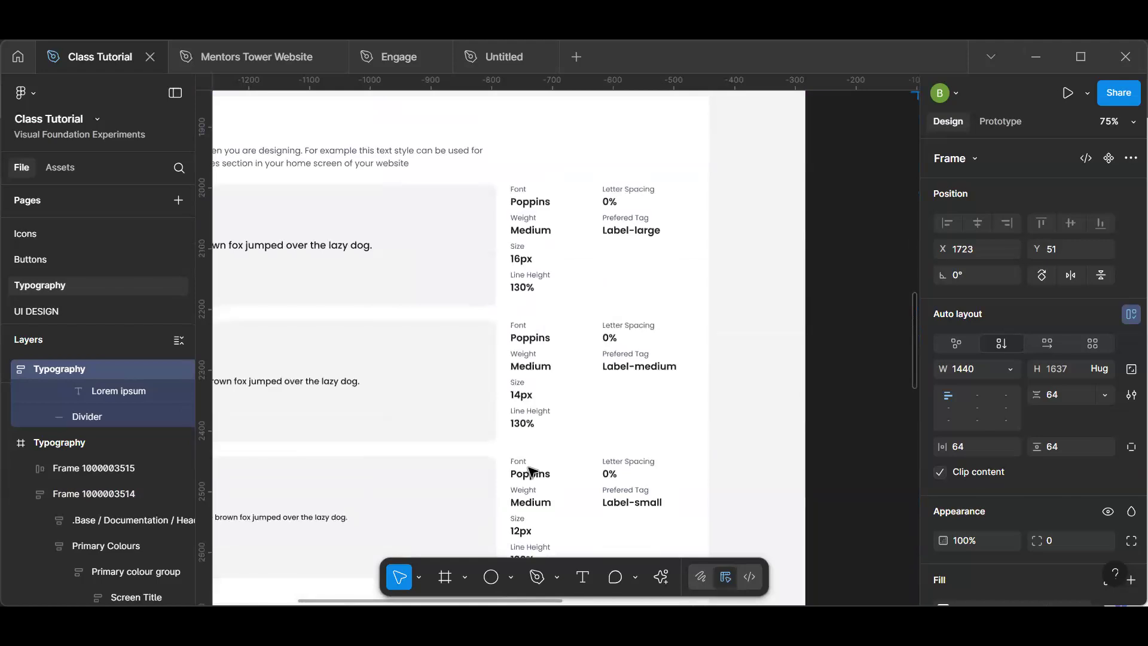
{"action": "scroll", "coordinate": [532, 472], "scroll_direction": "down", "scroll_amount": 2}
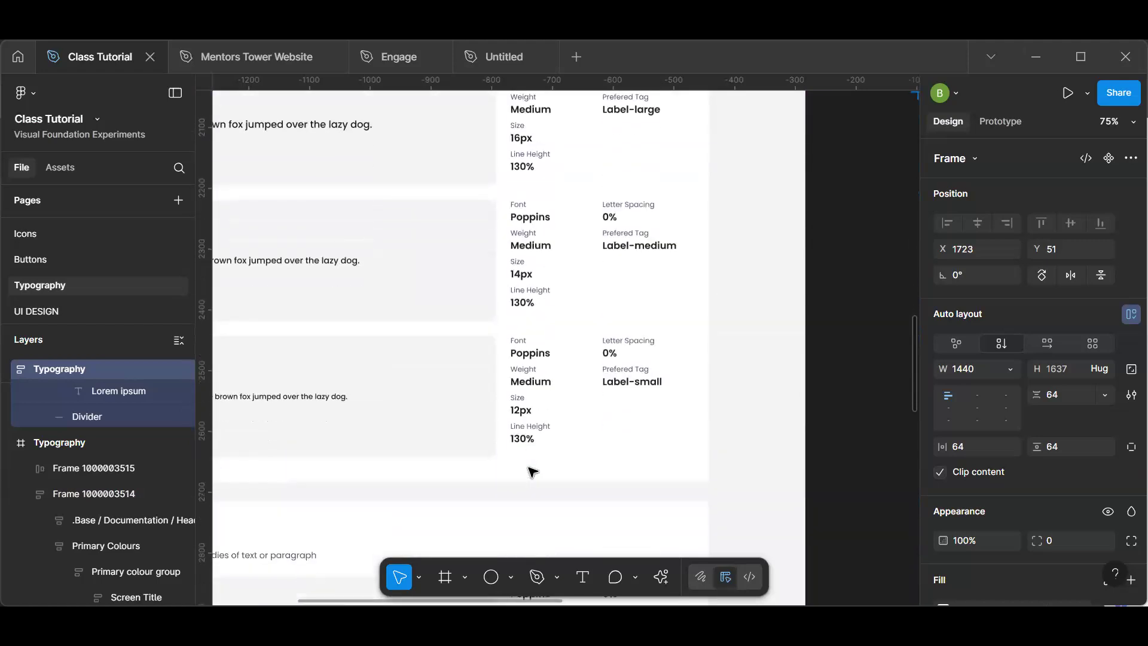
{"action": "scroll", "coordinate": [532, 472], "scroll_direction": "down", "scroll_amount": 4}
{"action": "scroll", "coordinate": [532, 472], "scroll_direction": "up", "scroll_amount": 9}
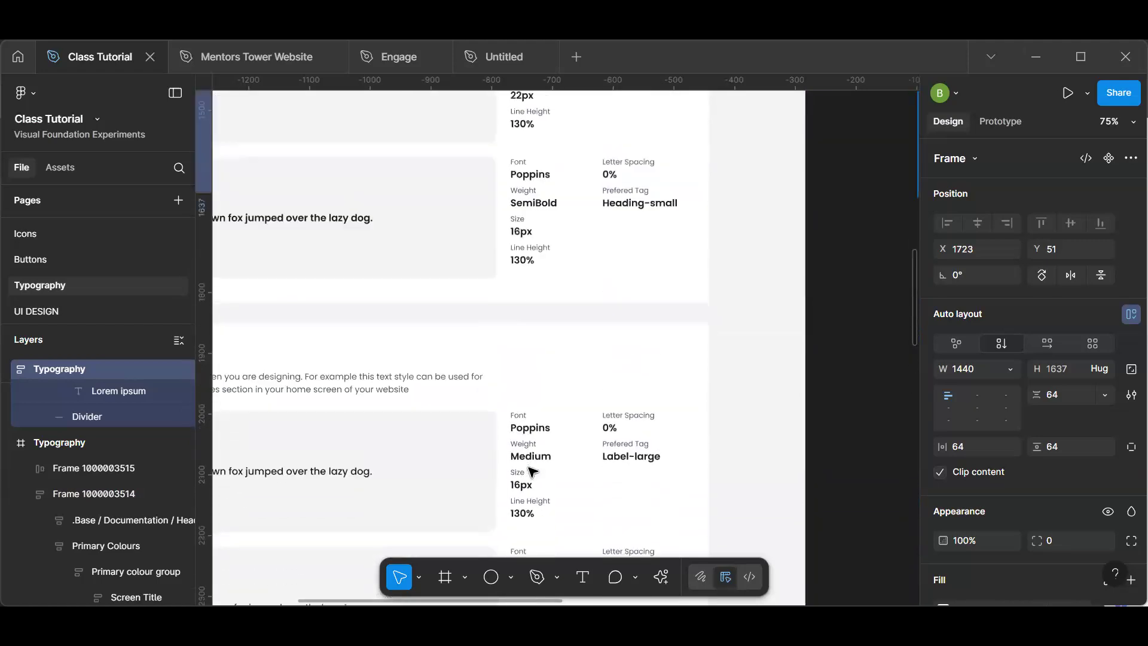
{"action": "scroll", "coordinate": [532, 471], "scroll_direction": "down", "scroll_amount": 4}
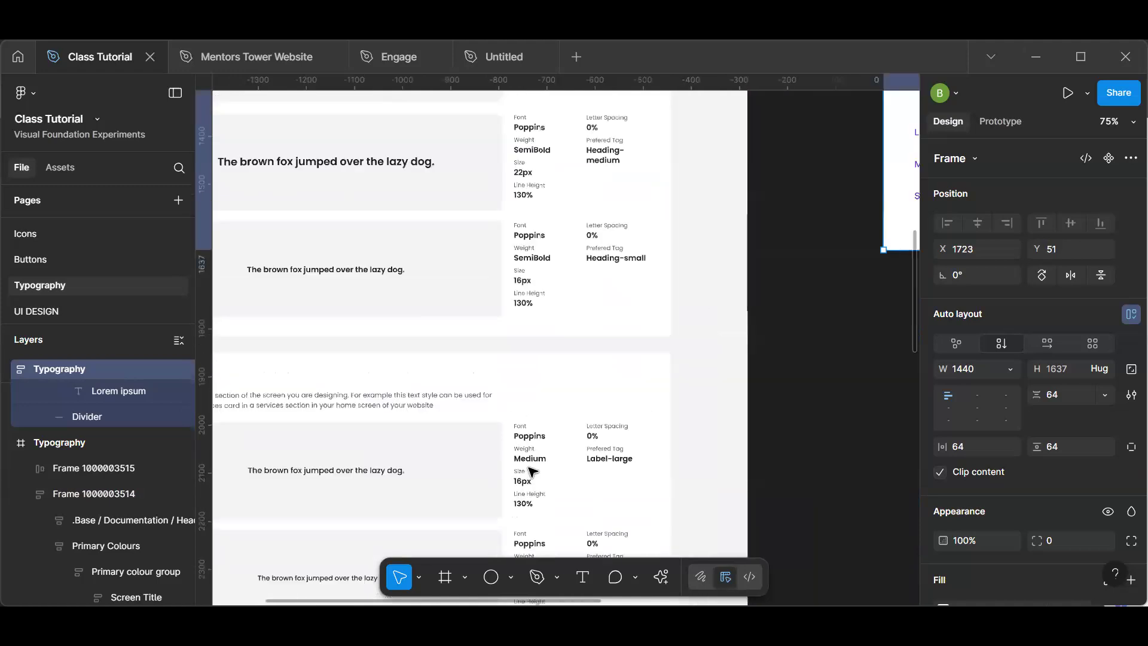
{"action": "scroll", "coordinate": [532, 472], "scroll_direction": "down", "scroll_amount": 5}
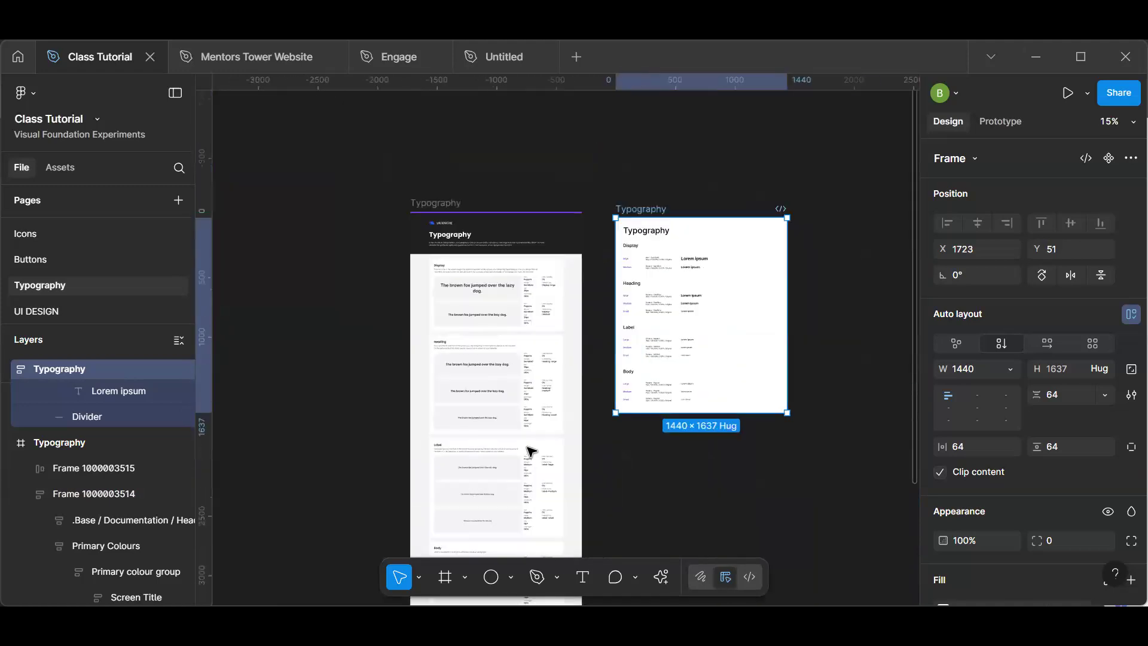
{"action": "scroll", "coordinate": [516, 413], "scroll_direction": "up", "scroll_amount": 2}
{"action": "scroll", "coordinate": [515, 414], "scroll_direction": "up", "scroll_amount": 5}
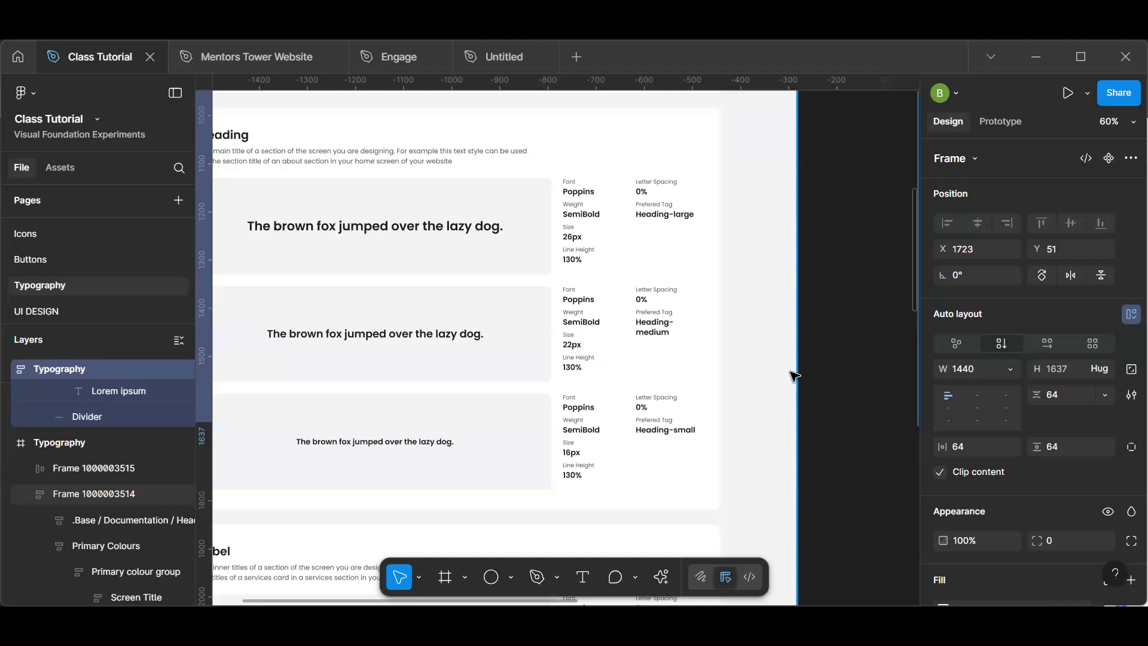
- Delete the generated Typography frame, keeping only the original guide on the page
{"action": "scroll", "coordinate": [780, 377], "scroll_direction": "down", "scroll_amount": 5}
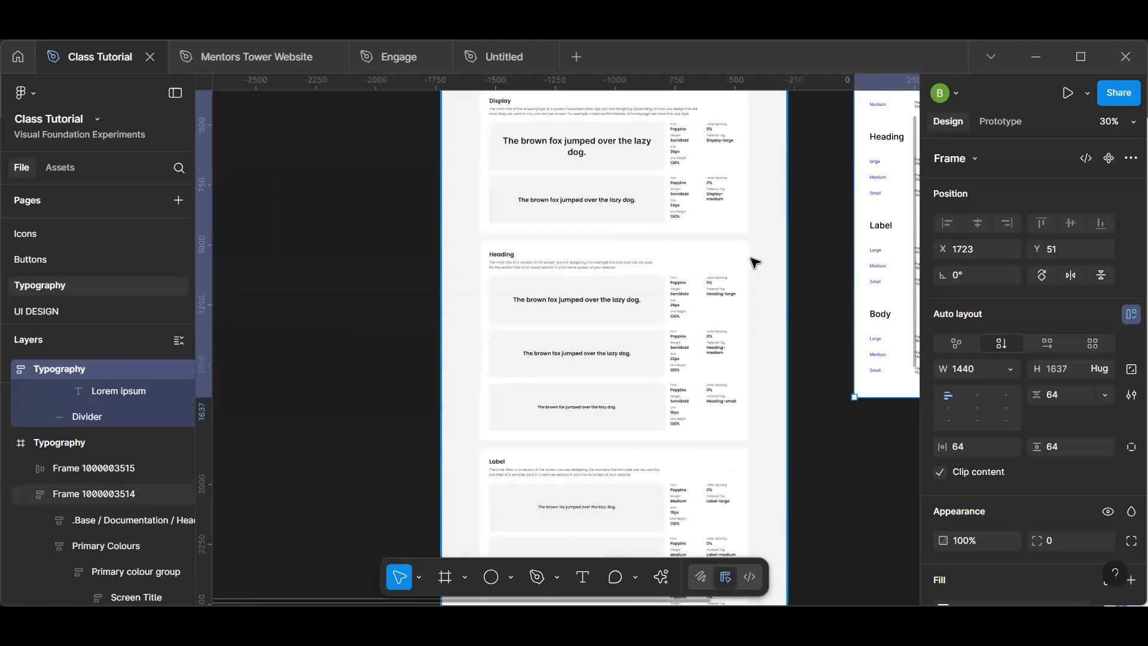
{"action": "key", "text": "Delete"}
{"action": "key", "text": "h"}
{"action": "left_click_drag", "start_coordinate": [432, 347], "coordinate": [472, 502]}
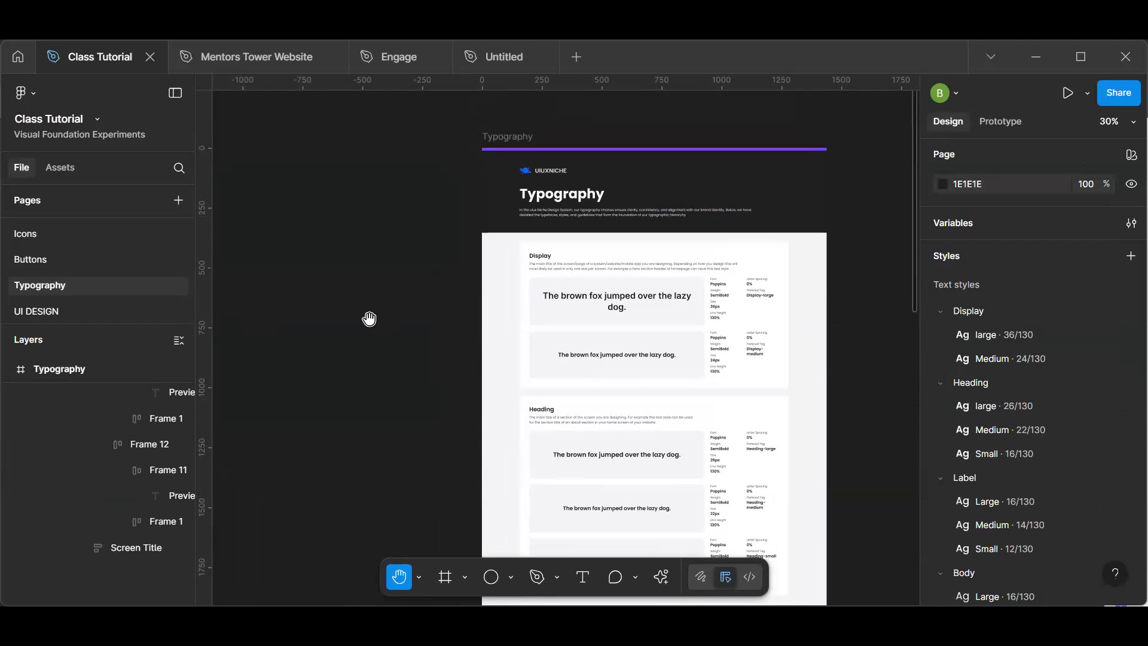
- Check which text style is applied to the large Display sample sentence in the original guide
{"action": "key", "text": "v"}
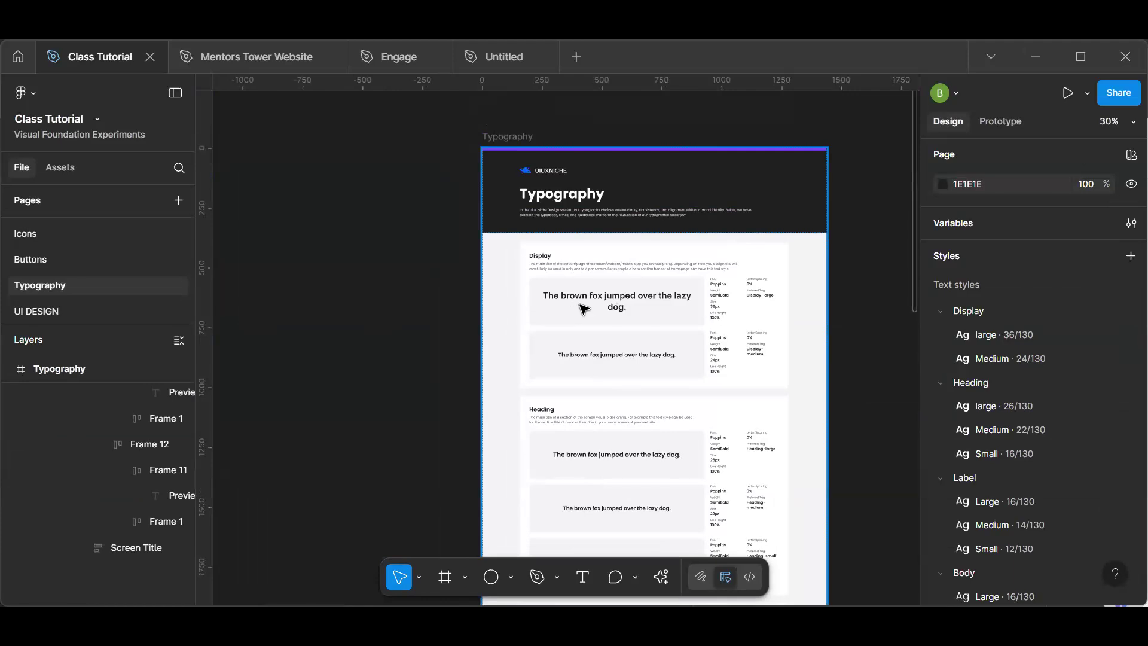
{"action": "left_click", "coordinate": [583, 308], "text": "ctrl"}
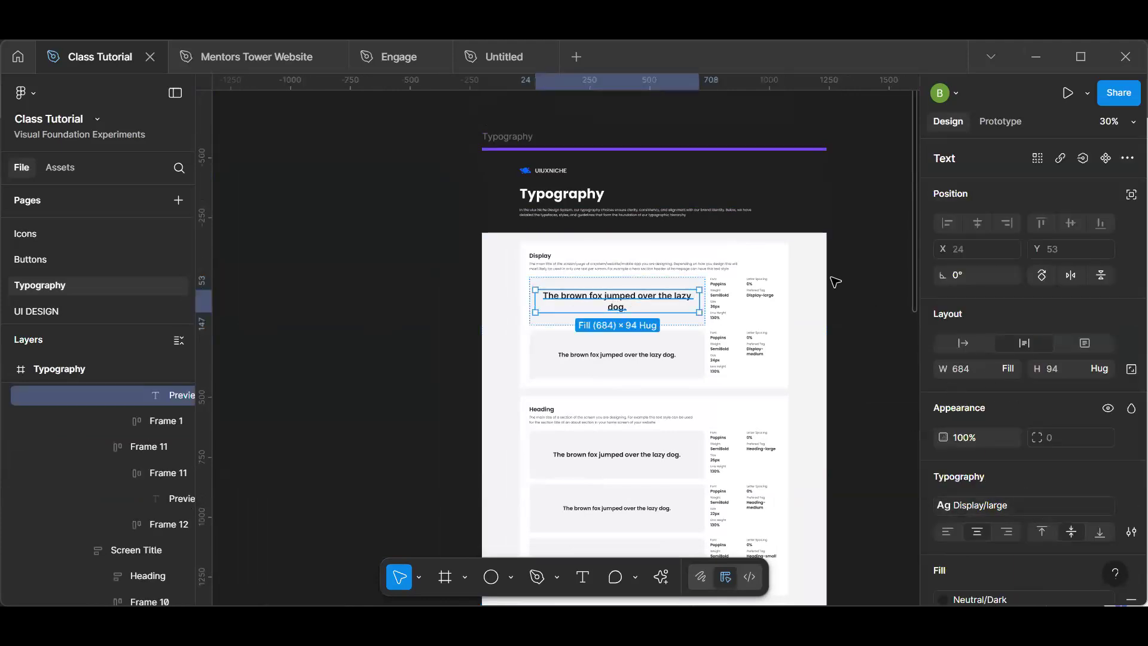
{"action": "left_click", "coordinate": [430, 323]}
- Create a new variable collection named typo
{"action": "left_click", "coordinate": [1130, 223]}
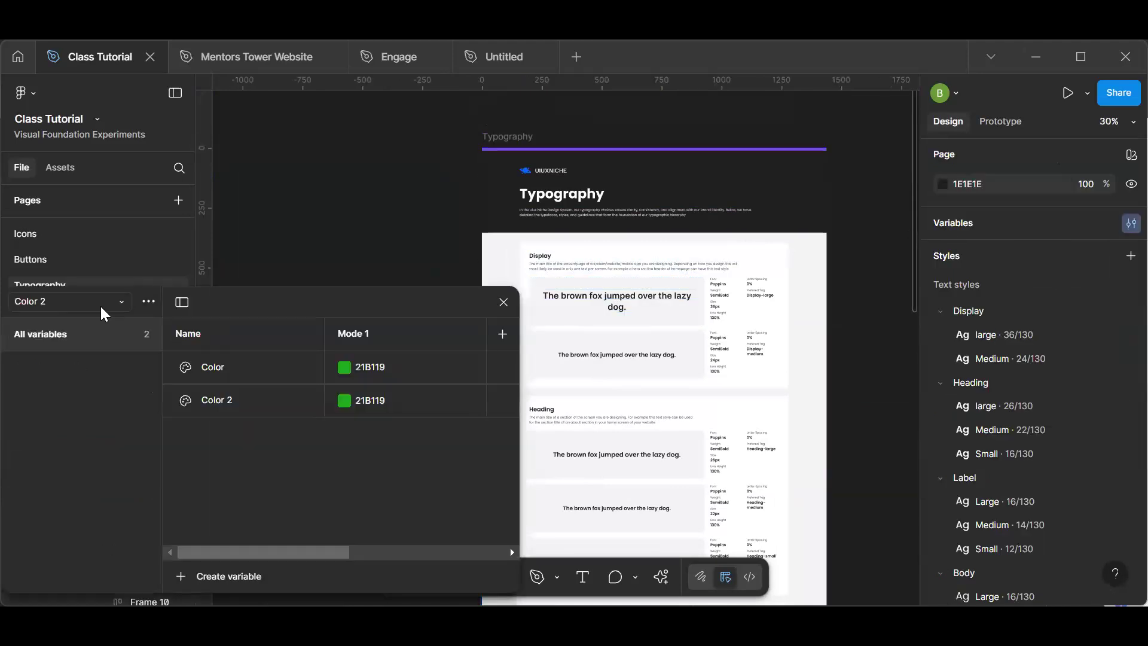
{"action": "left_click", "coordinate": [148, 302]}
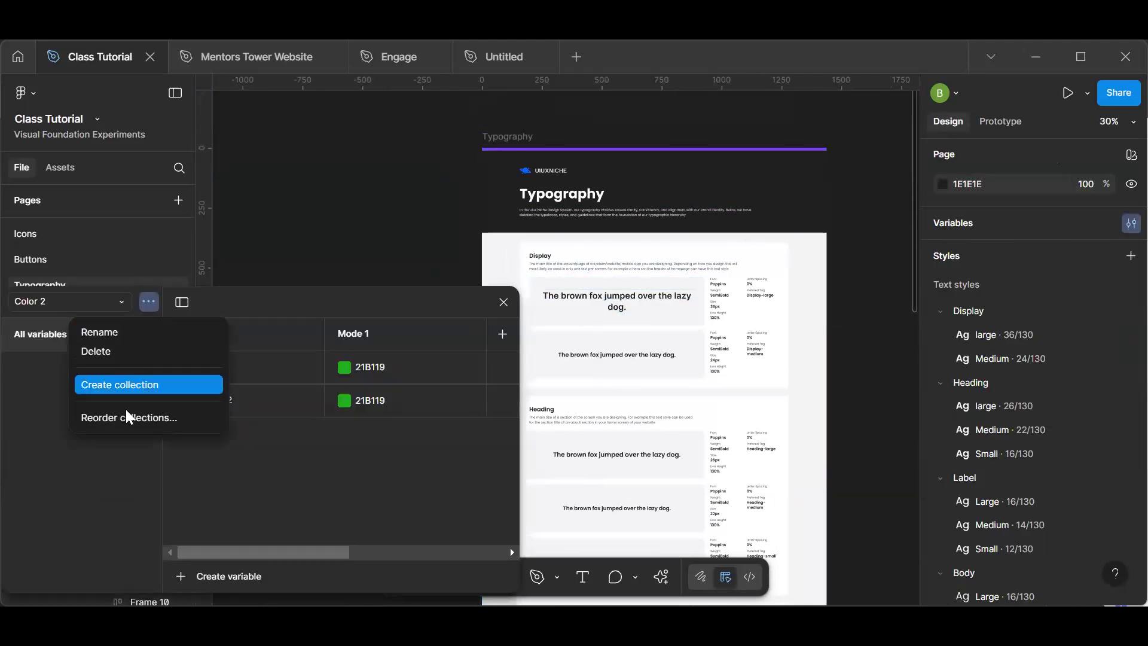
{"action": "key", "text": "Return"}
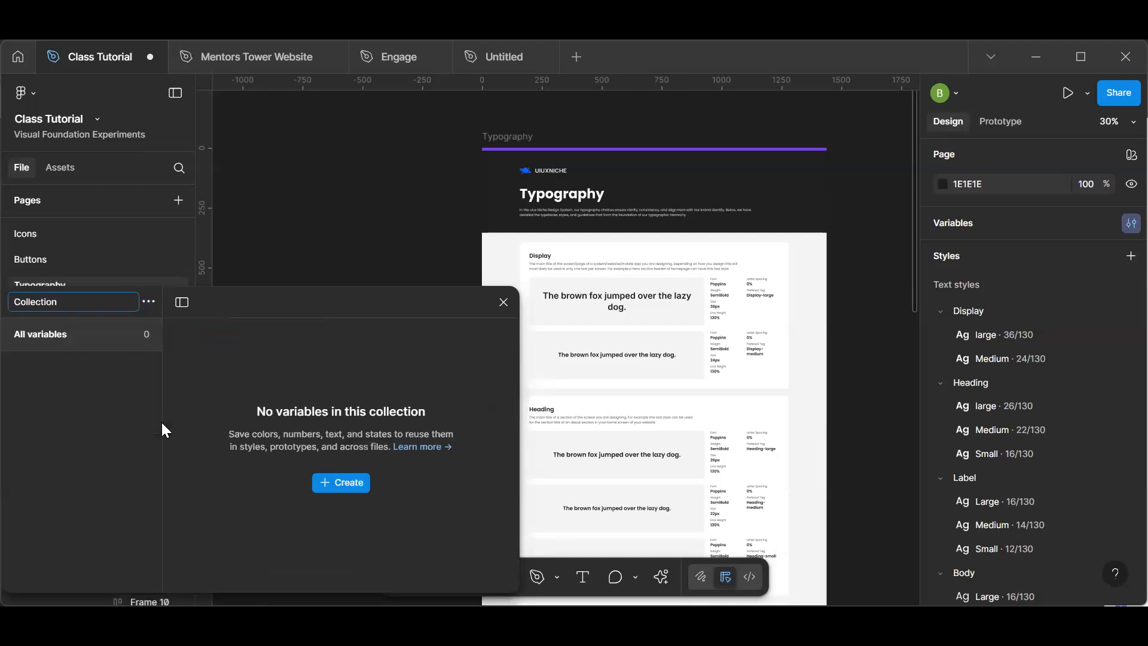
{"action": "type", "text": "typo"}
{"action": "key", "text": "Return"}
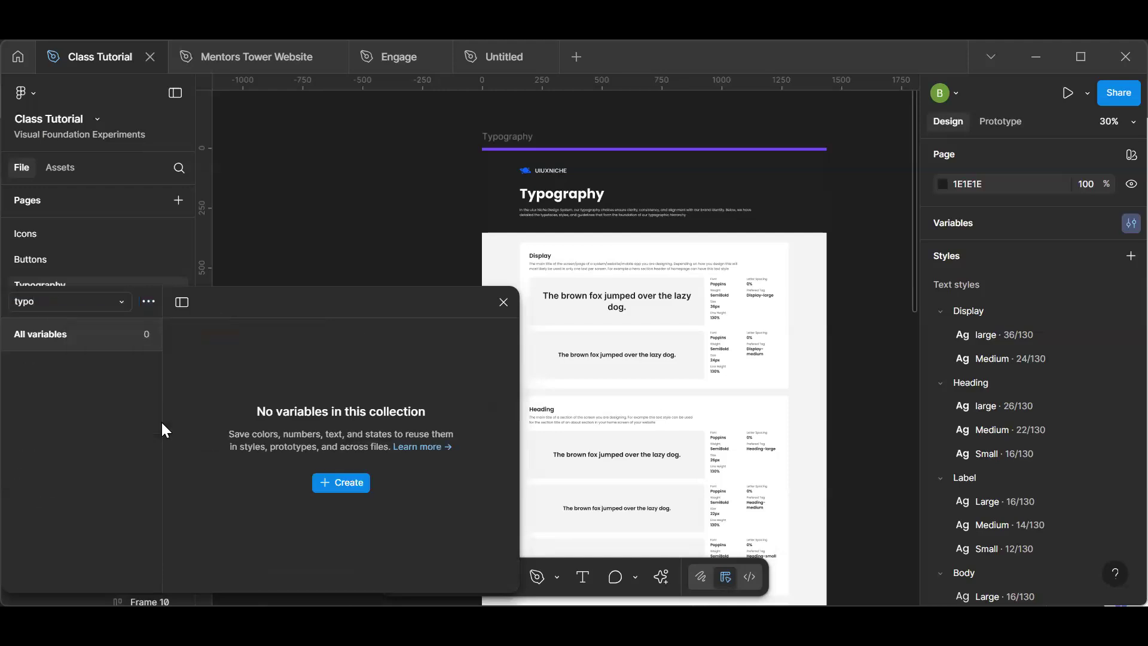
- Add a string variable to the typo collection, keeping its default name and value, and close the variables window
{"action": "left_click", "coordinate": [340, 484]}
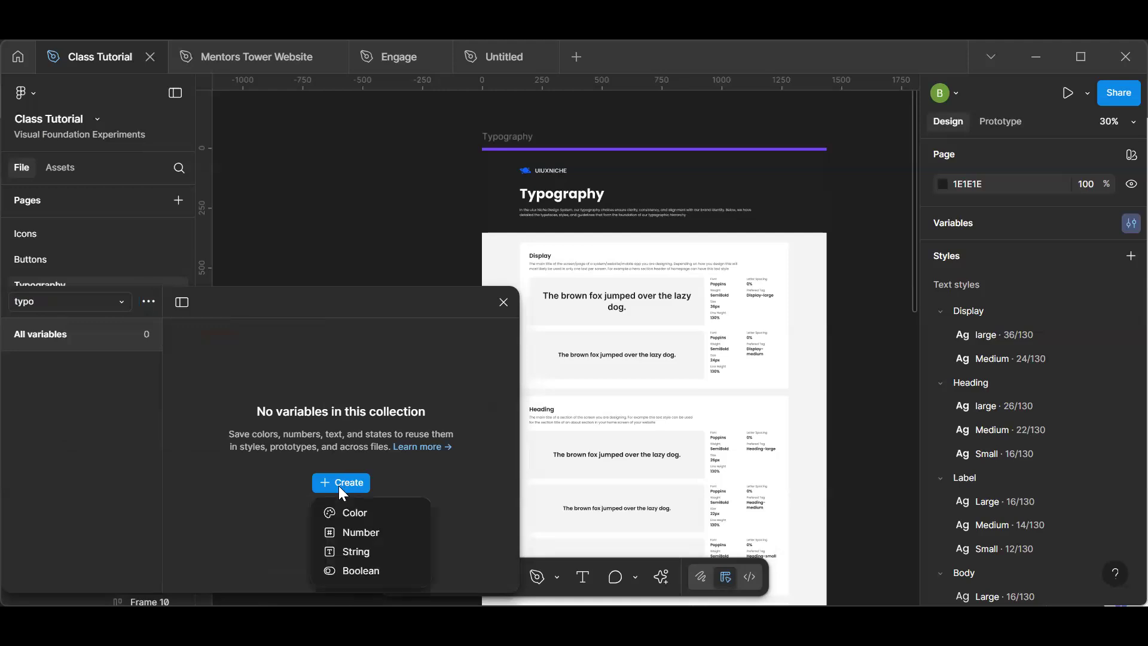
{"action": "left_click", "coordinate": [370, 549]}
{"action": "left_click", "coordinate": [398, 366]}
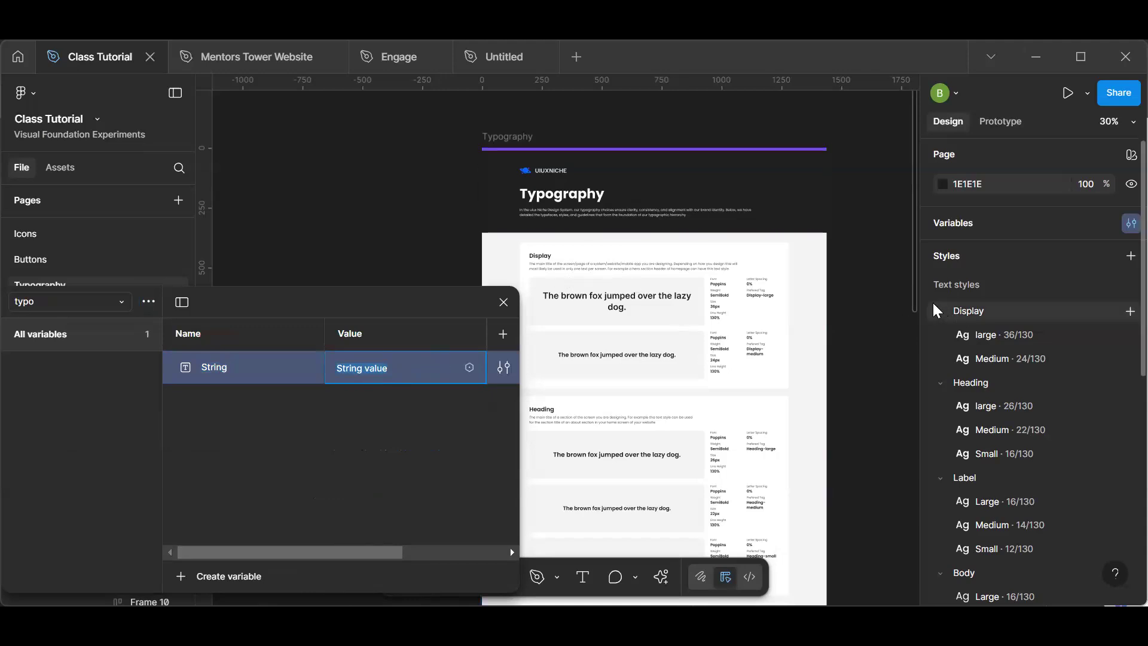
{"action": "left_click", "coordinate": [503, 303]}
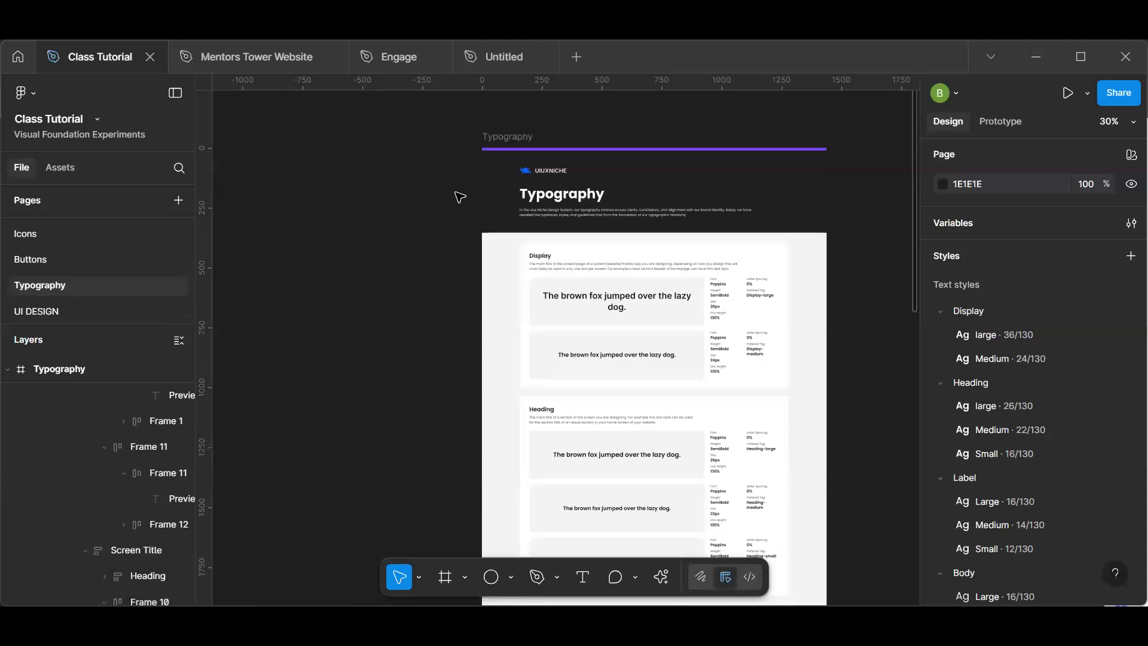
- Reopen the local variables and delete the typo collection
{"action": "left_click", "coordinate": [1130, 223]}
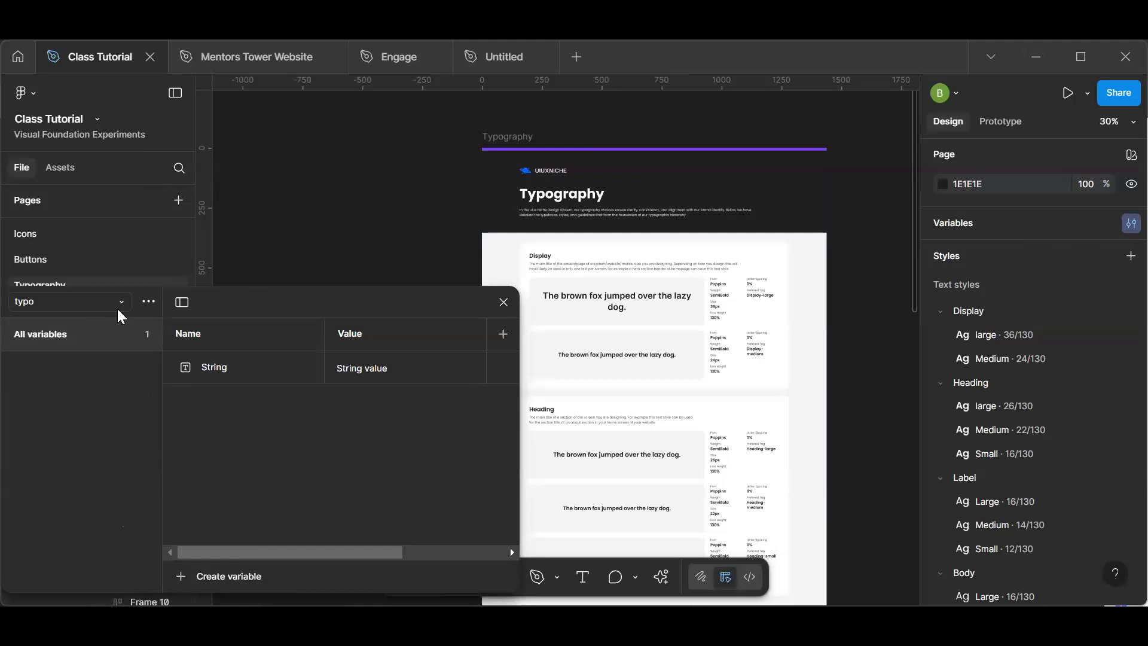
{"action": "left_click", "coordinate": [149, 302]}
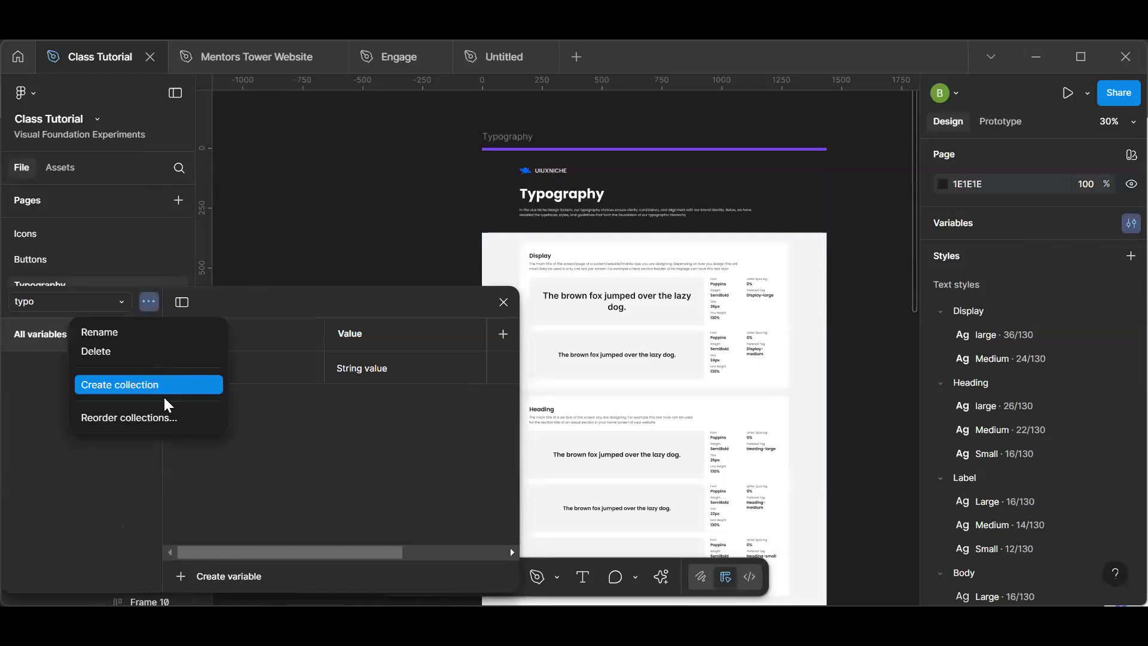
{"action": "left_click", "coordinate": [150, 351]}
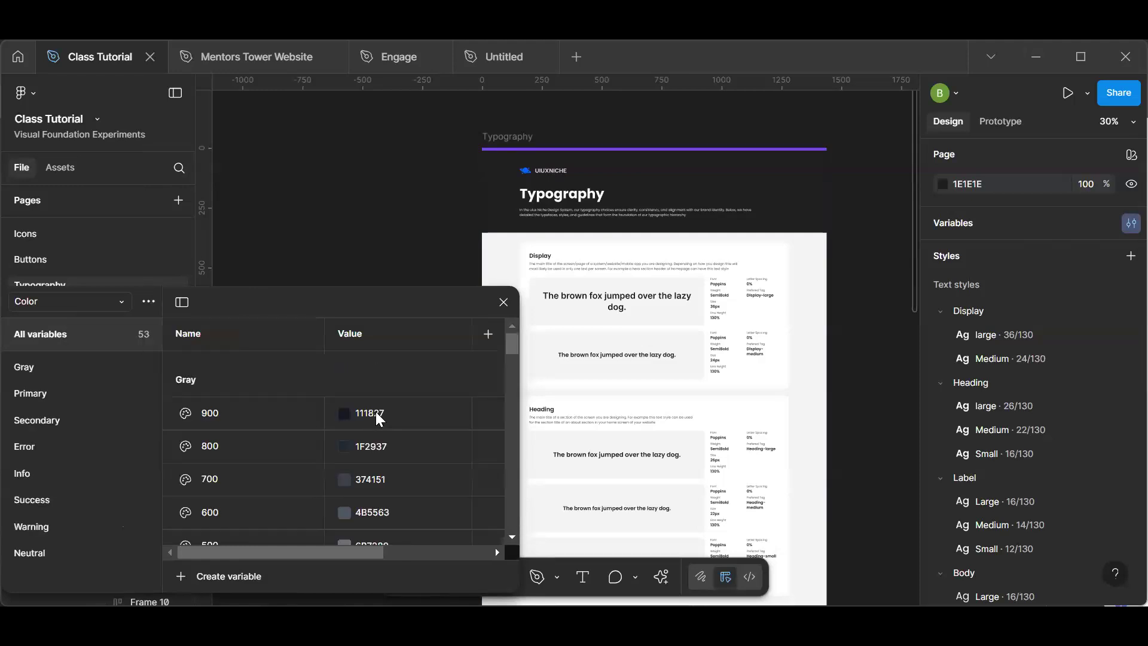
- Delete the existing Typography variable collection that holds the Font size and Font Family variables
{"action": "left_click", "coordinate": [105, 300]}
{"action": "left_click", "coordinate": [89, 342]}
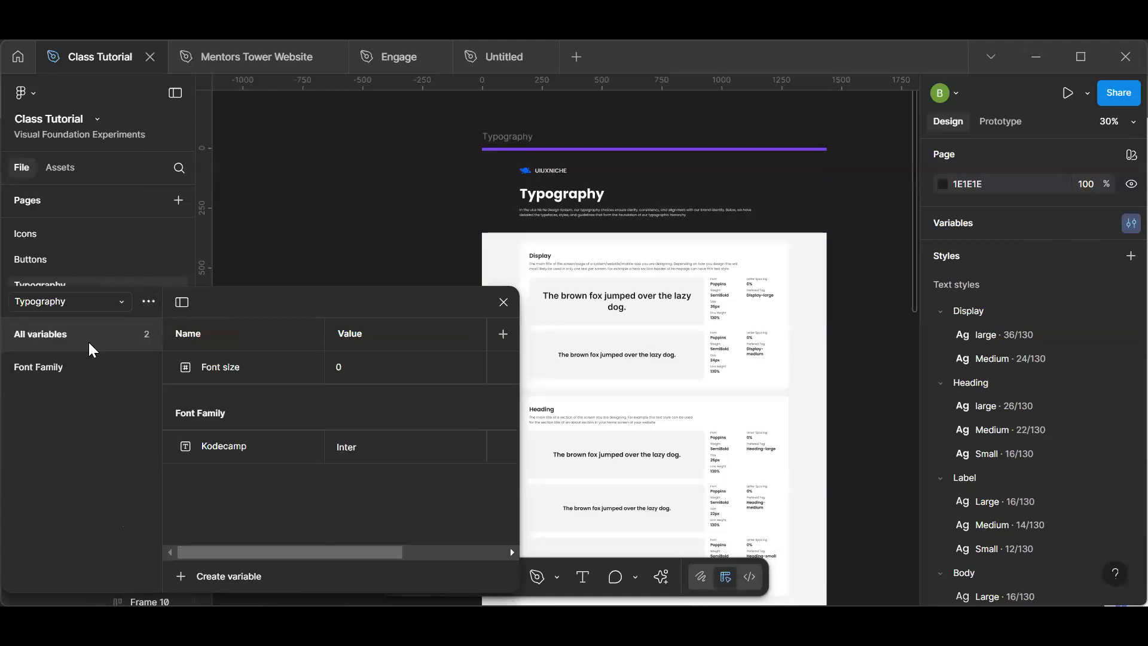
{"action": "left_click", "coordinate": [147, 303]}
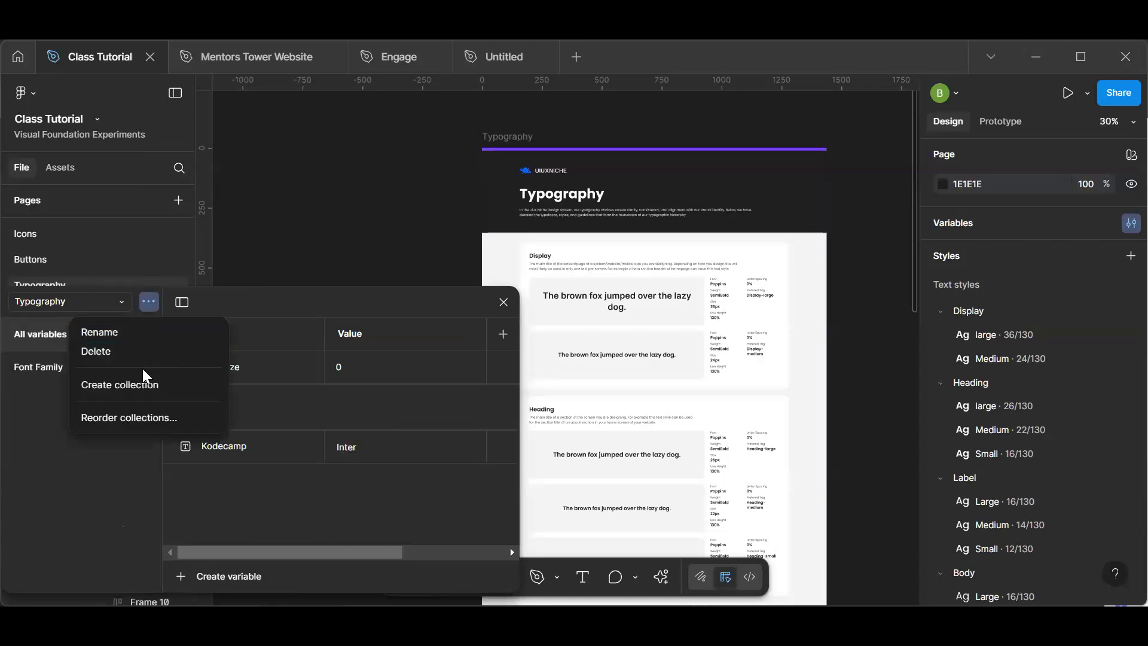
{"action": "left_click", "coordinate": [149, 351]}
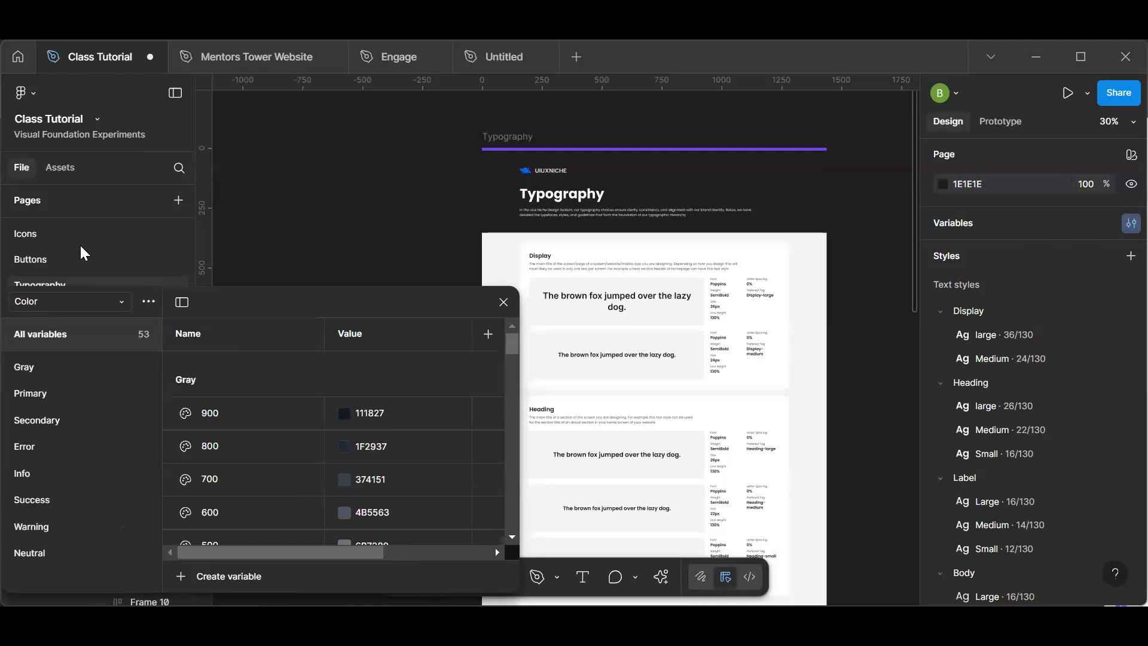
- Rename the empty collection called Variable collection as Typography
{"action": "left_click", "coordinate": [94, 299]}
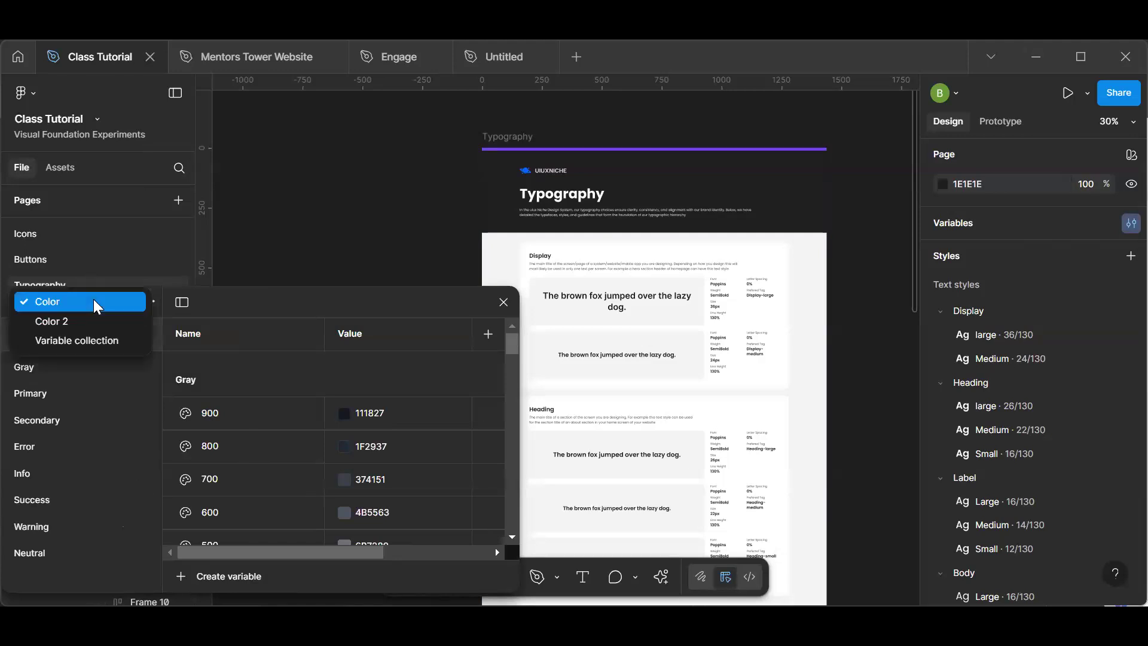
{"action": "left_click", "coordinate": [103, 339]}
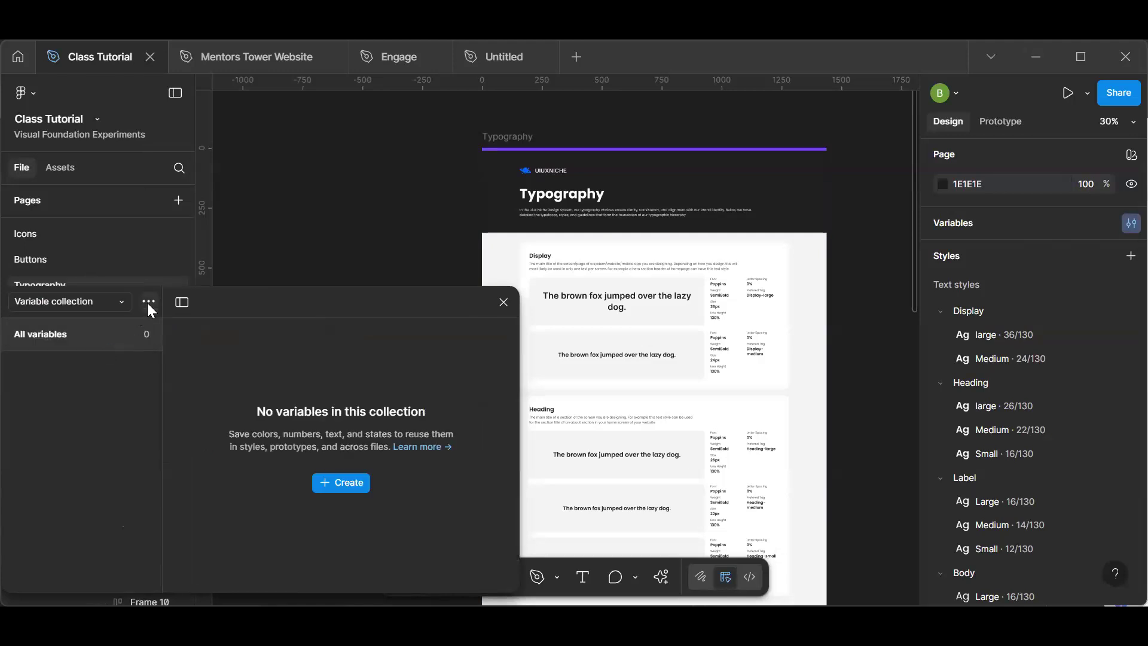
{"action": "left_click", "coordinate": [104, 301]}
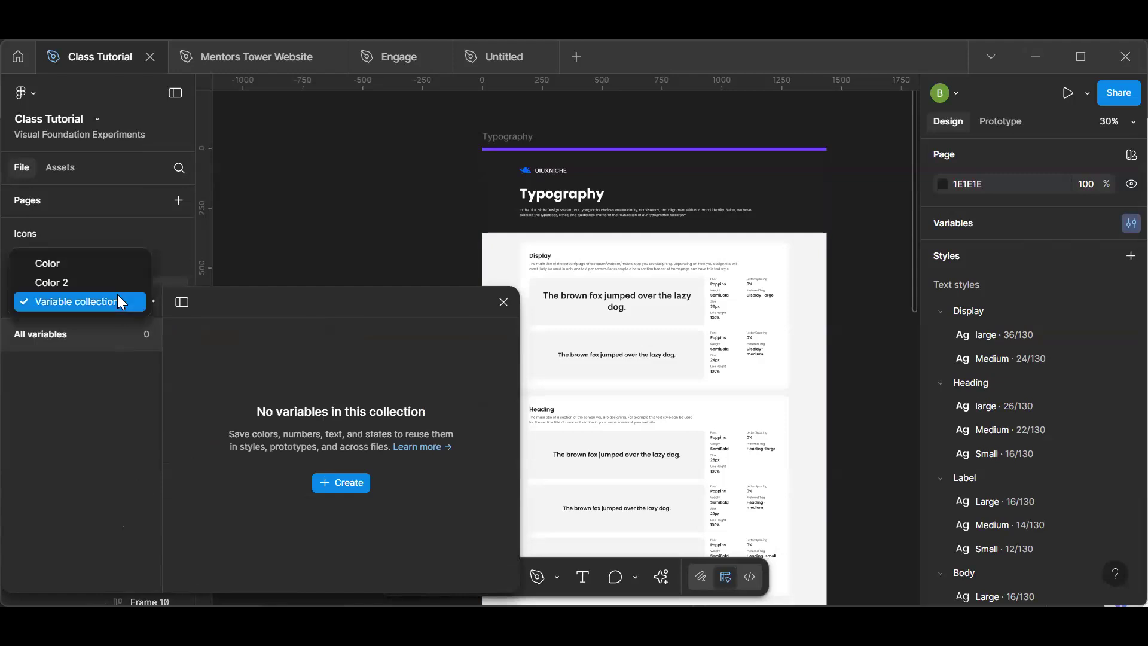
{"action": "left_click", "coordinate": [117, 294]}
{"action": "left_click", "coordinate": [147, 301]}
{"action": "left_click", "coordinate": [132, 329]}
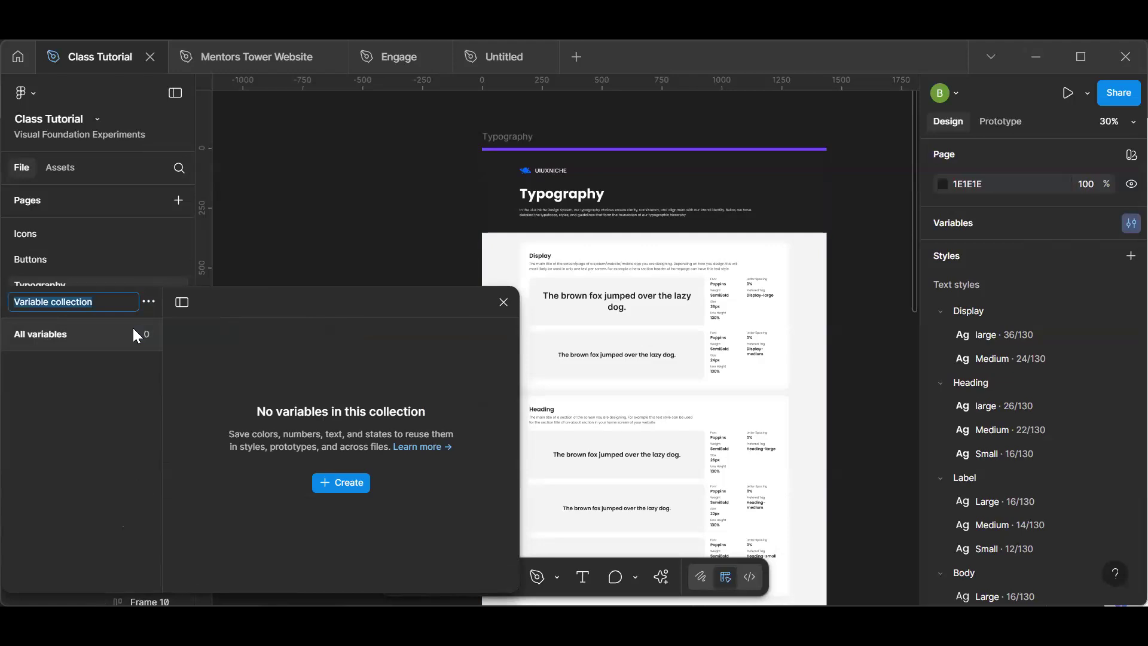
{"action": "type", "text": "Typography"}
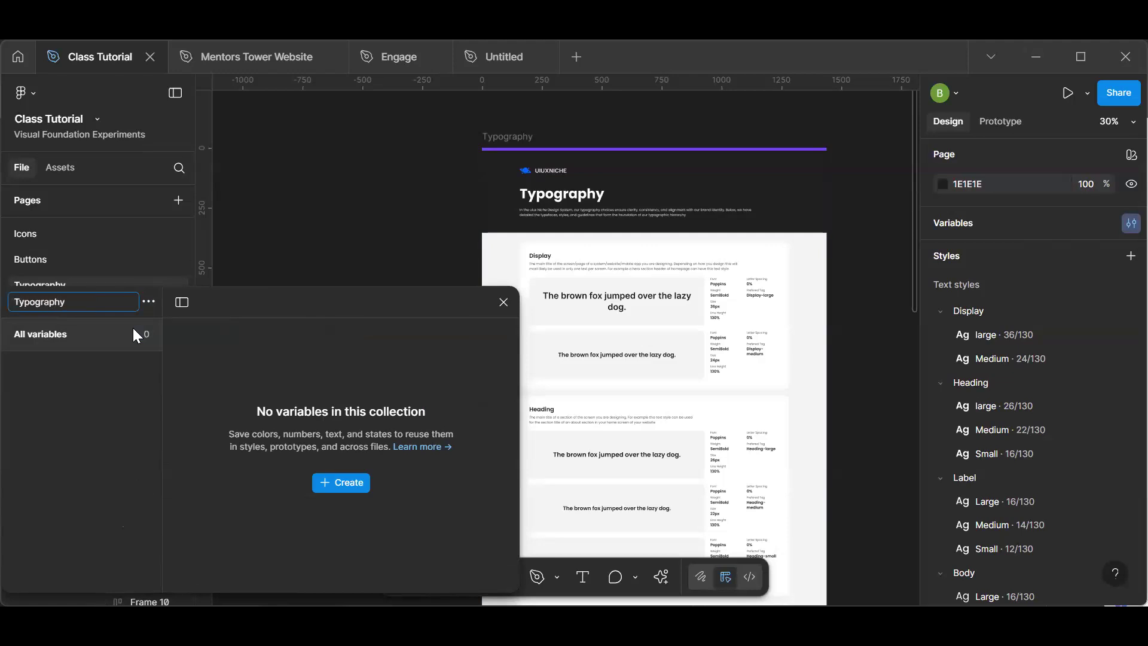
- Delete the empty Typography collection and the Color 2 collection, keeping only the Color collection
{"action": "left_click", "coordinate": [149, 302]}
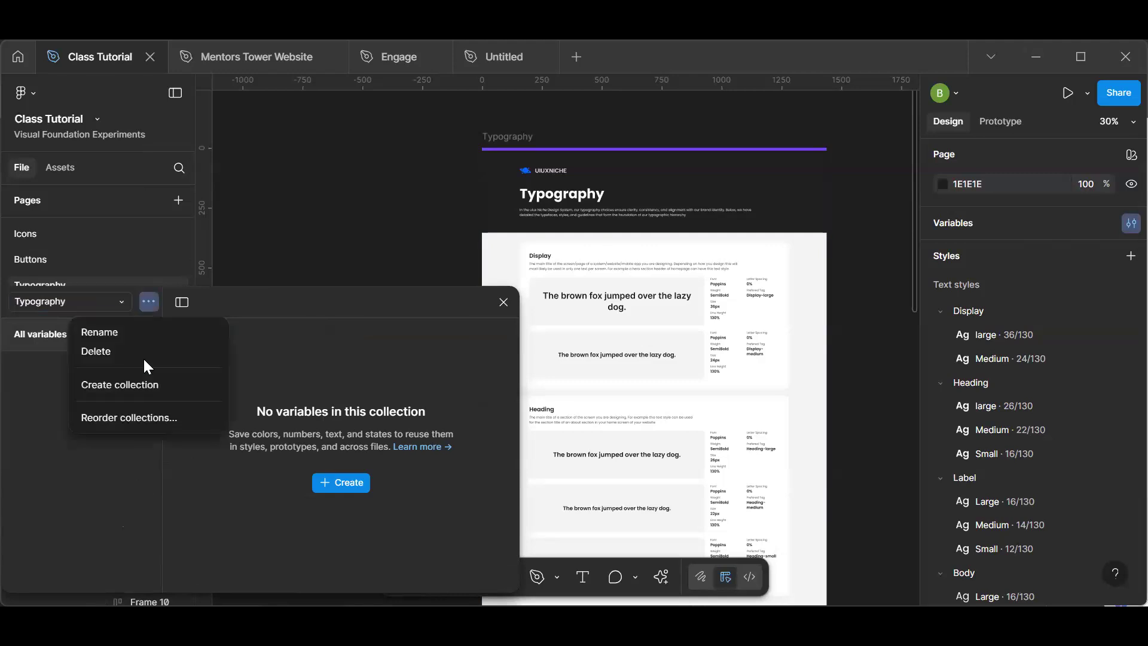
{"action": "left_click", "coordinate": [135, 353]}
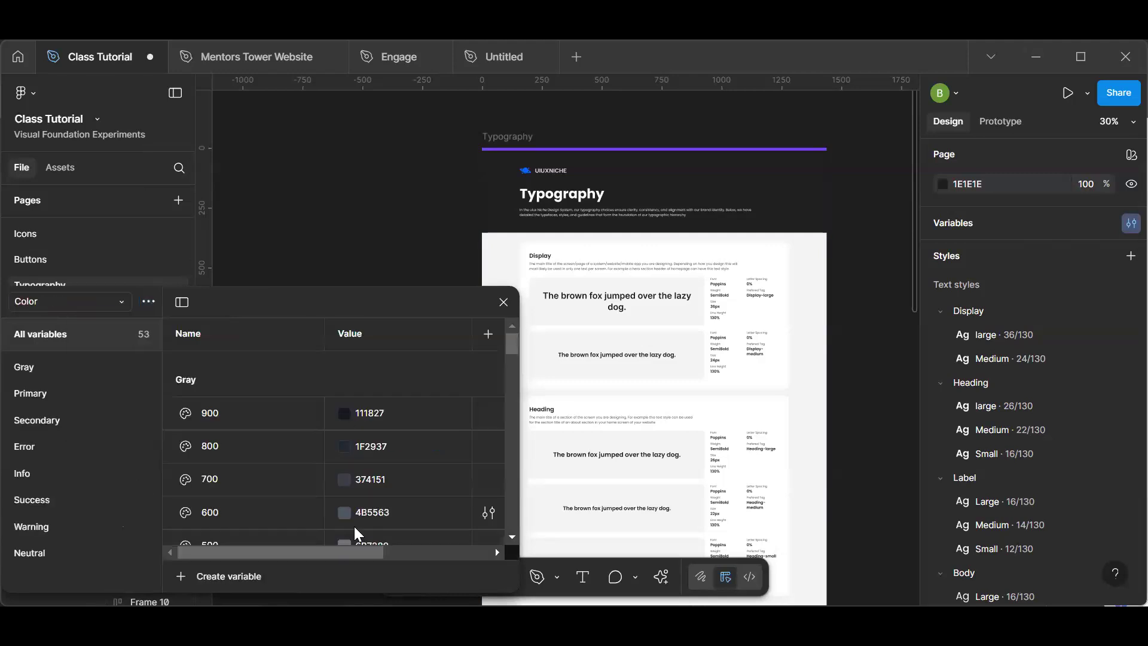
{"action": "left_click", "coordinate": [122, 303]}
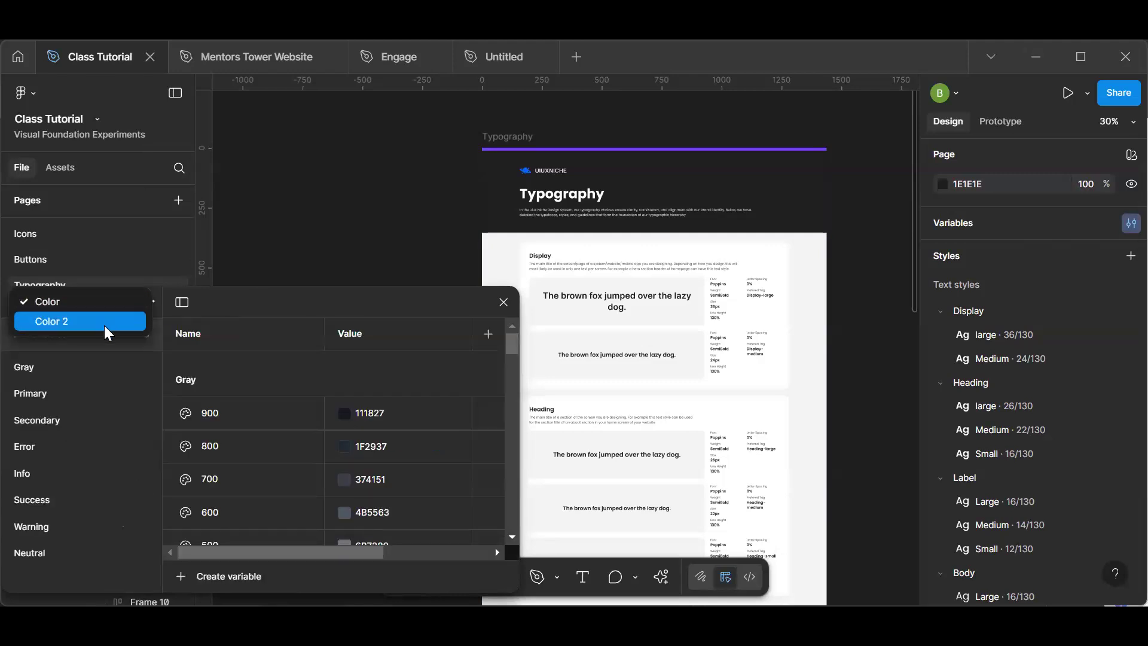
{"action": "left_click", "coordinate": [104, 325]}
{"action": "left_click", "coordinate": [150, 302]}
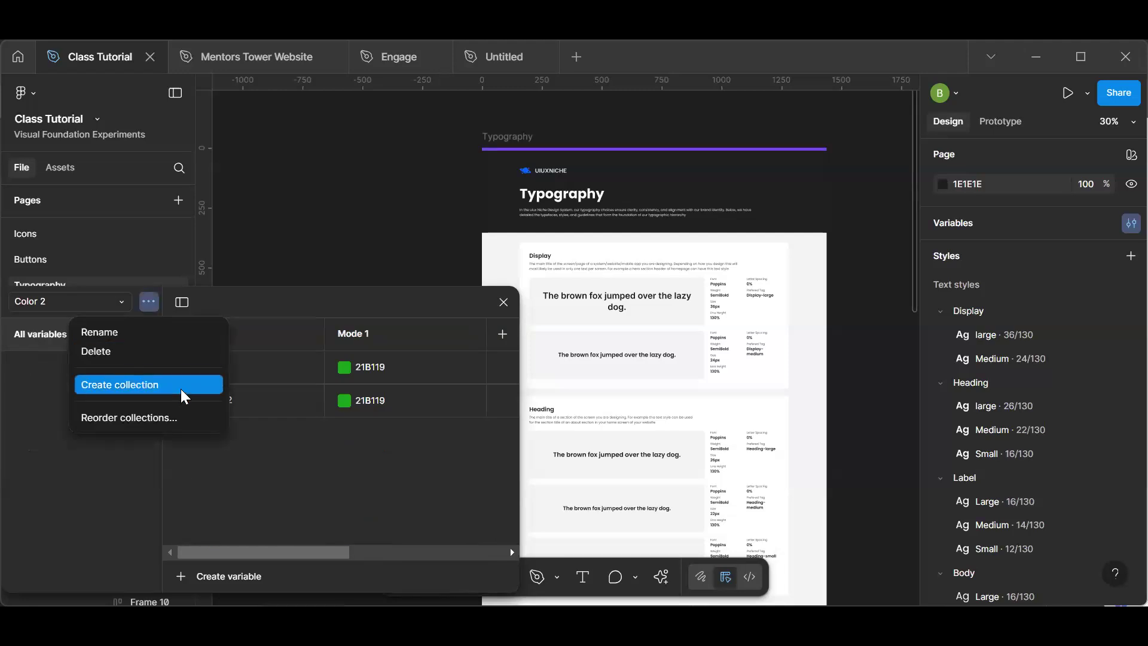
{"action": "left_click", "coordinate": [190, 354]}
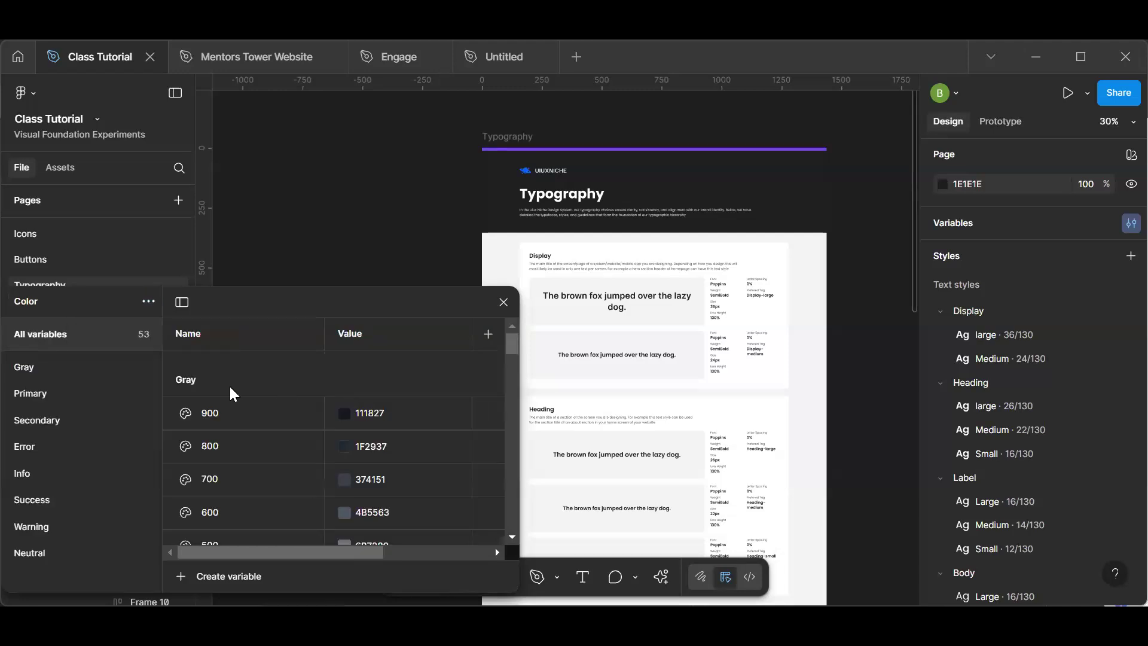
- Create a new variable collection named Typography
{"action": "left_click", "coordinate": [147, 301]}
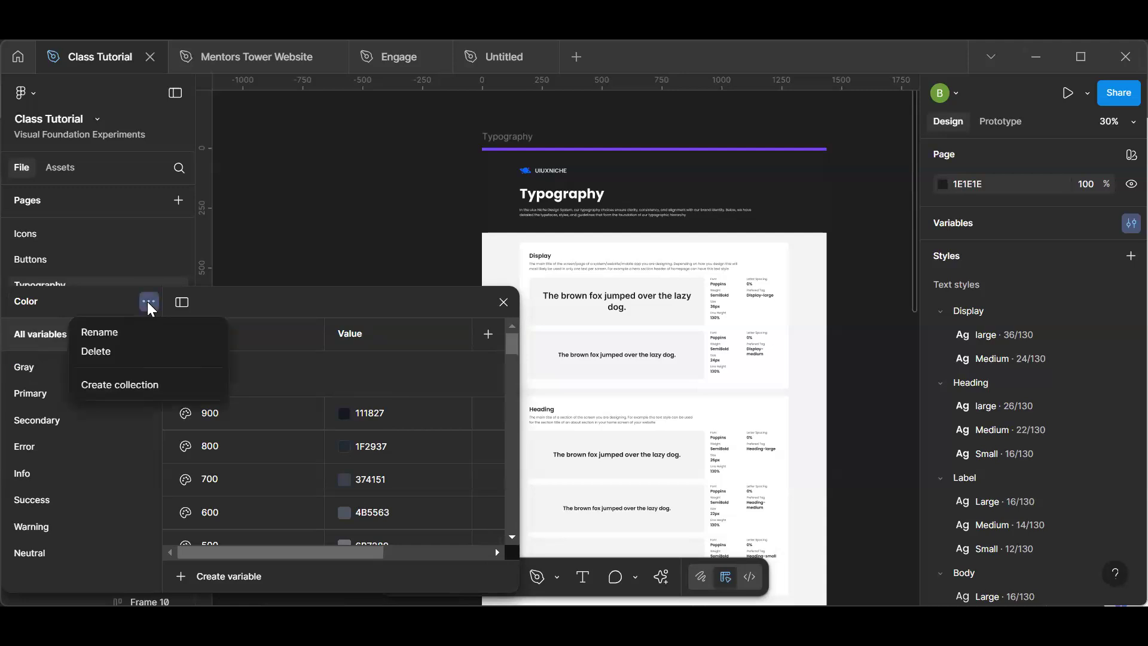
{"action": "left_click", "coordinate": [142, 380]}
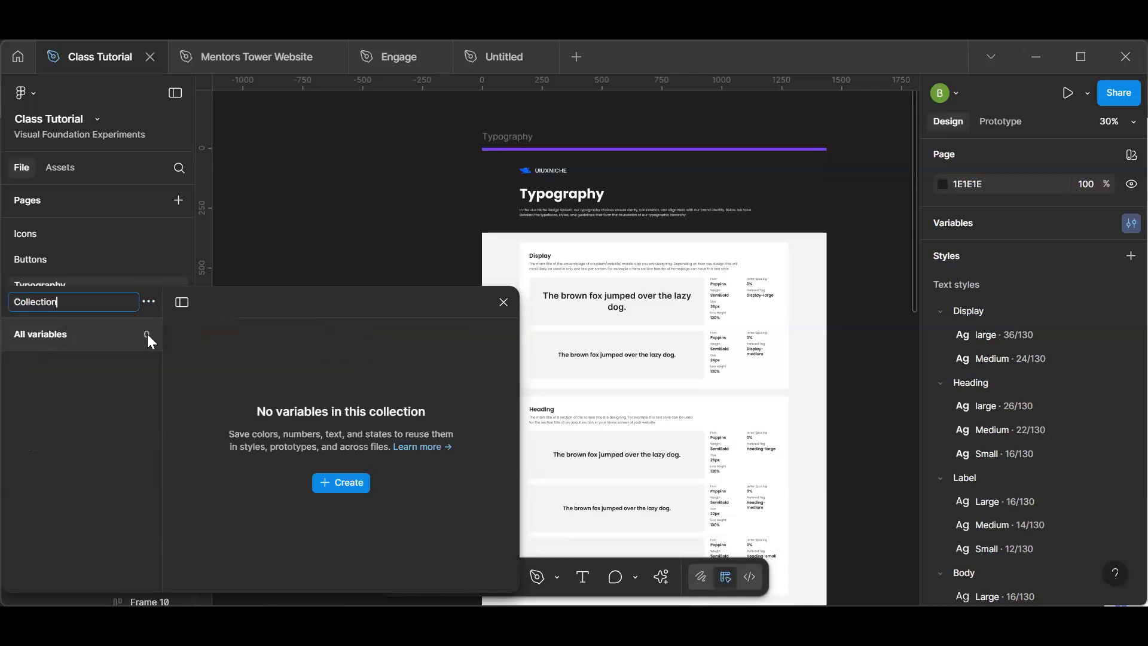
{"action": "key", "text": "ctrl+a"}
{"action": "type", "text": "Typography"}
{"action": "key", "text": "Return"}
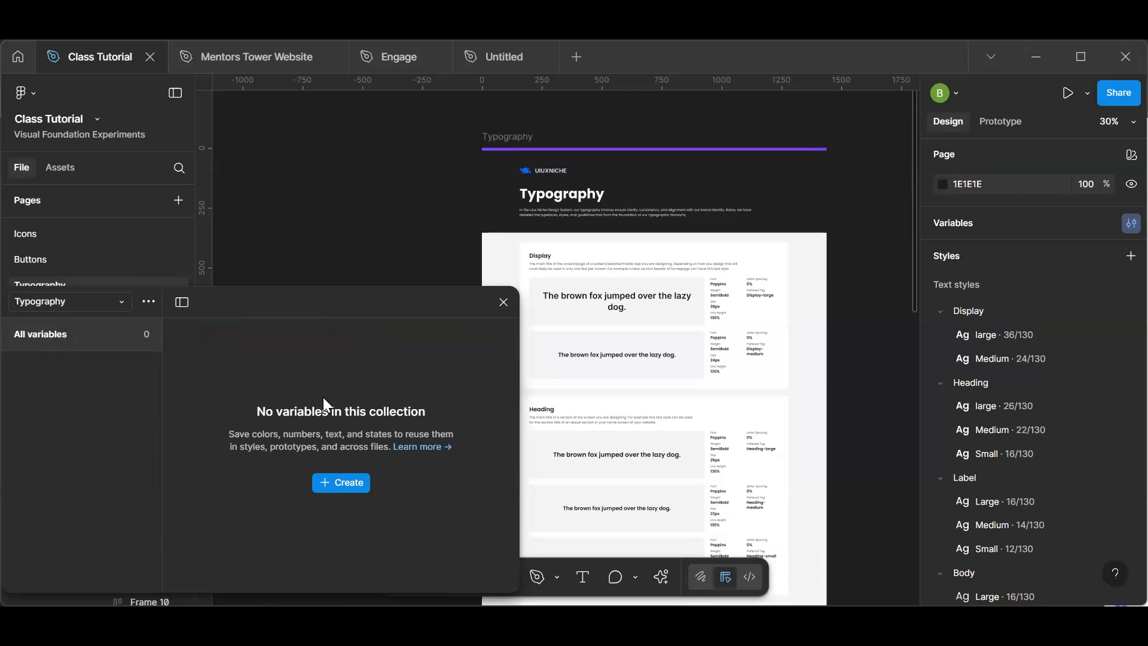
- Add a string variable named Kodecamp inside a Font Family group in the Typography collection
{"action": "left_click", "coordinate": [359, 488]}
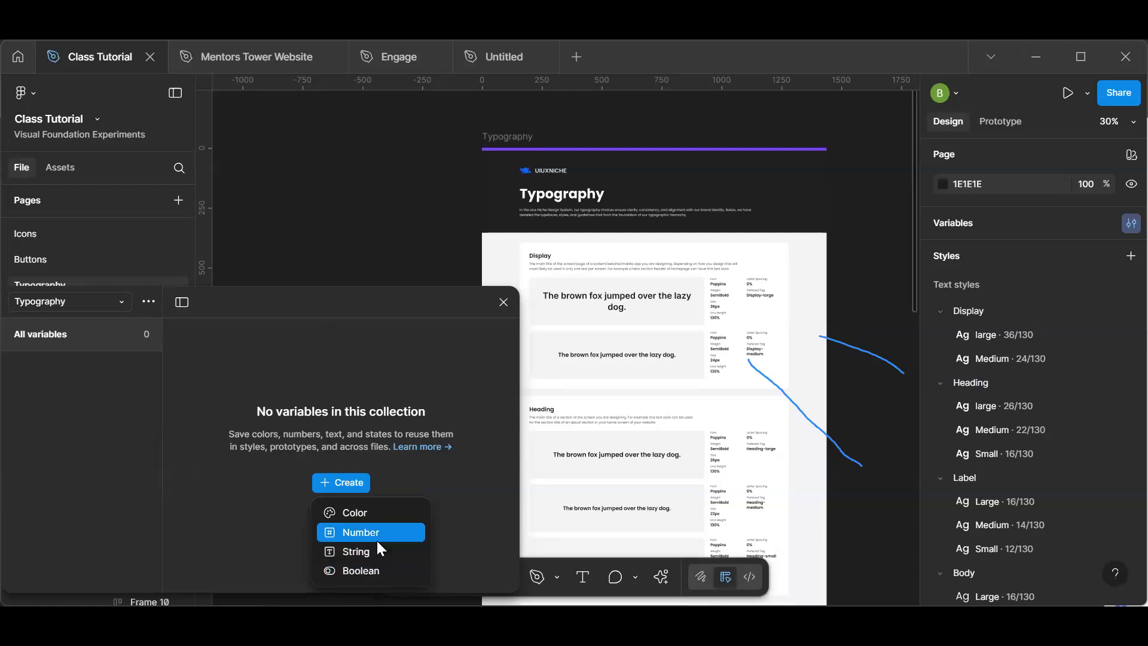
{"action": "left_click", "coordinate": [371, 548]}
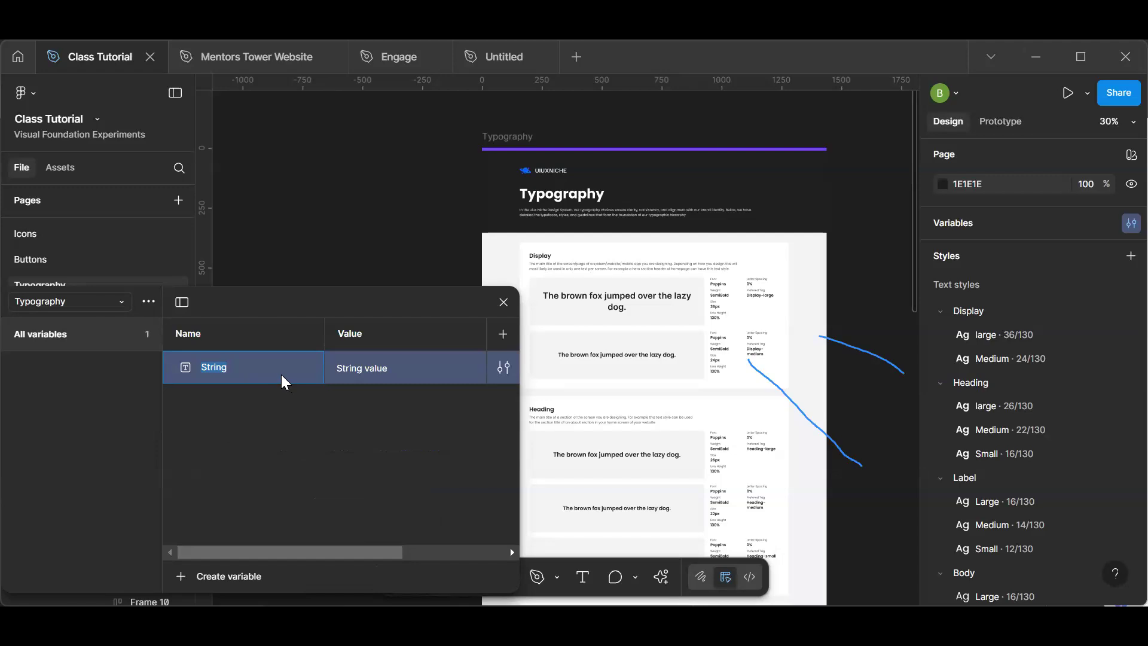
{"action": "type", "text": "Font Family/"}
{"action": "key", "text": "Return"}
{"action": "double_click", "coordinate": [228, 368]}
{"action": "type", "text": "FA"}
{"action": "type", "text": "Kodecamp"}
{"action": "key", "text": "Return"}
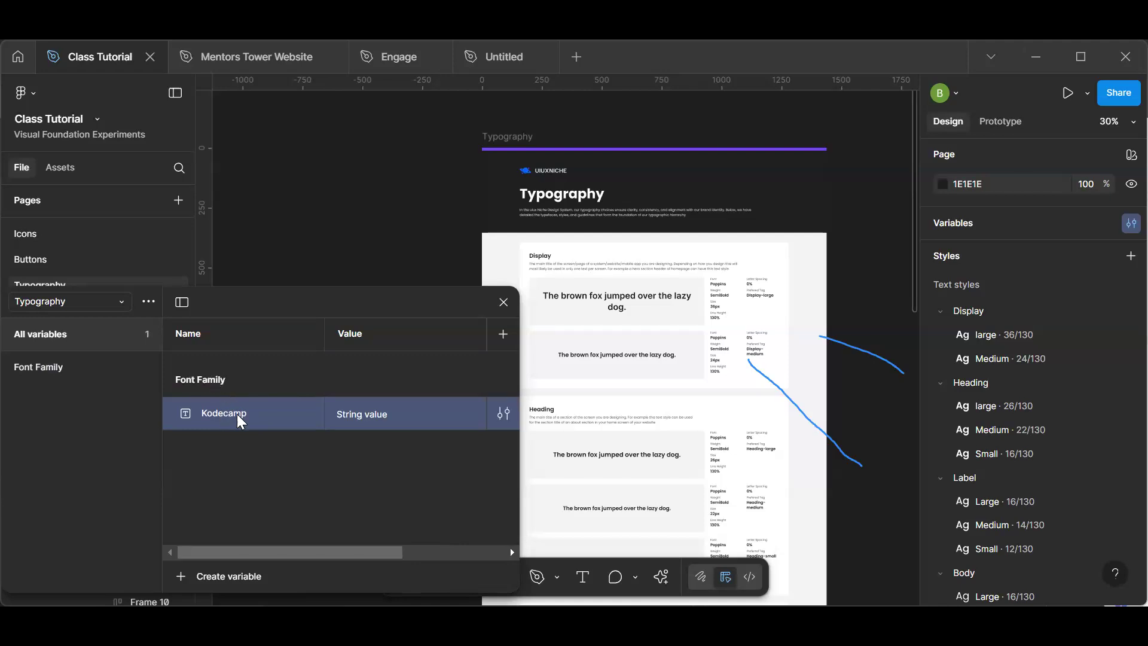
- Set the Kodecamp variable's value to Poppins and close the variables window
{"action": "left_click", "coordinate": [393, 413]}
{"action": "type", "text": "Poppins"}
{"action": "key", "text": "Return"}
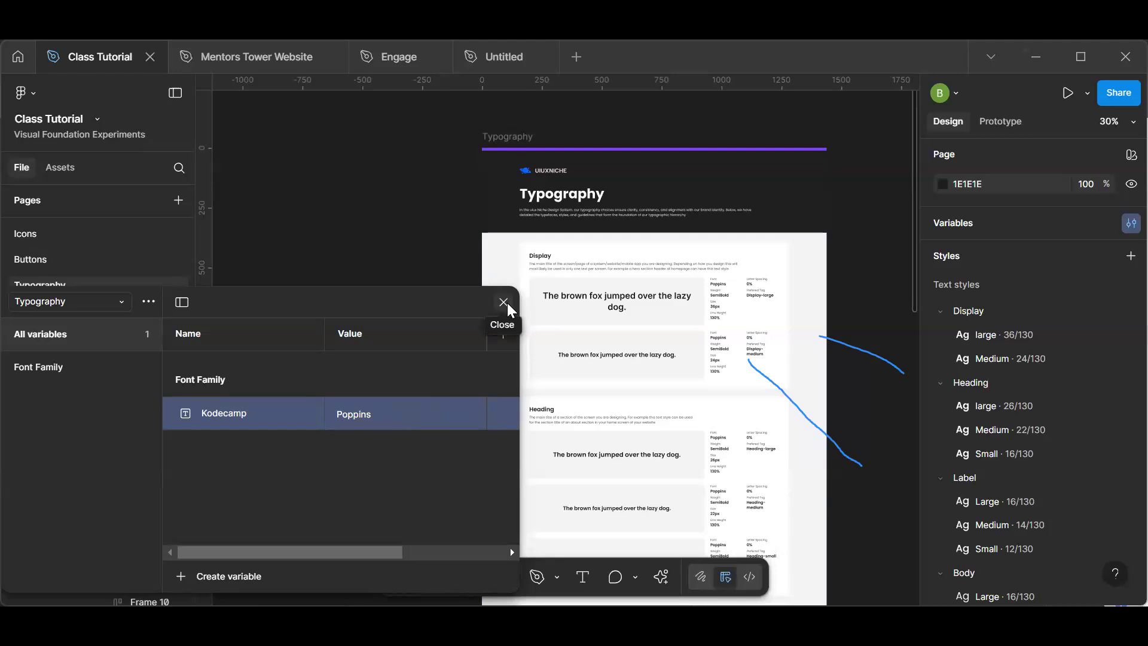
{"action": "left_click", "coordinate": [577, 317]}
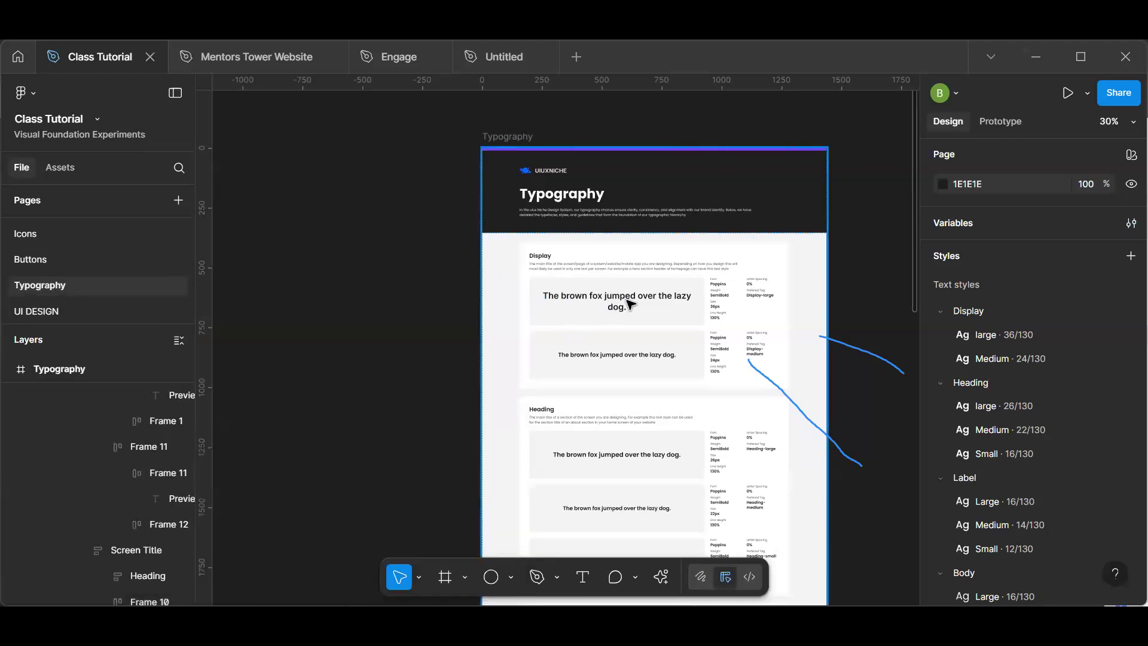
- Open the Display/large text style's settings from the first Display sample to check its font, then close them
{"action": "scroll", "coordinate": [629, 303], "scroll_direction": "up", "scroll_amount": 5}
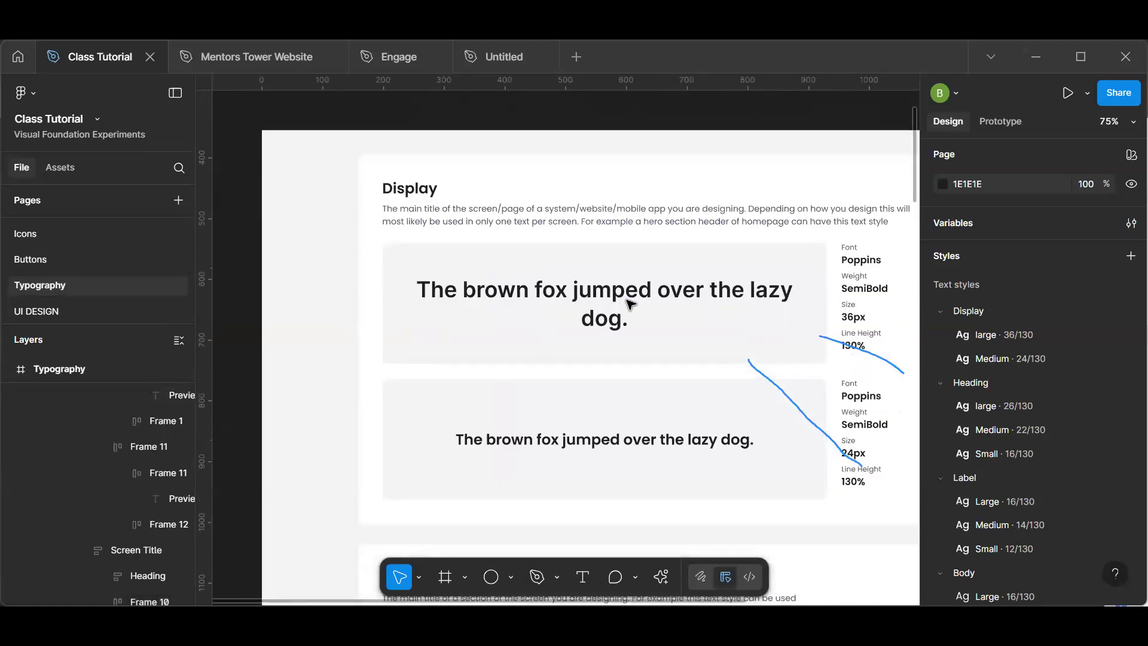
{"action": "left_click", "coordinate": [629, 302], "text": "ctrl"}
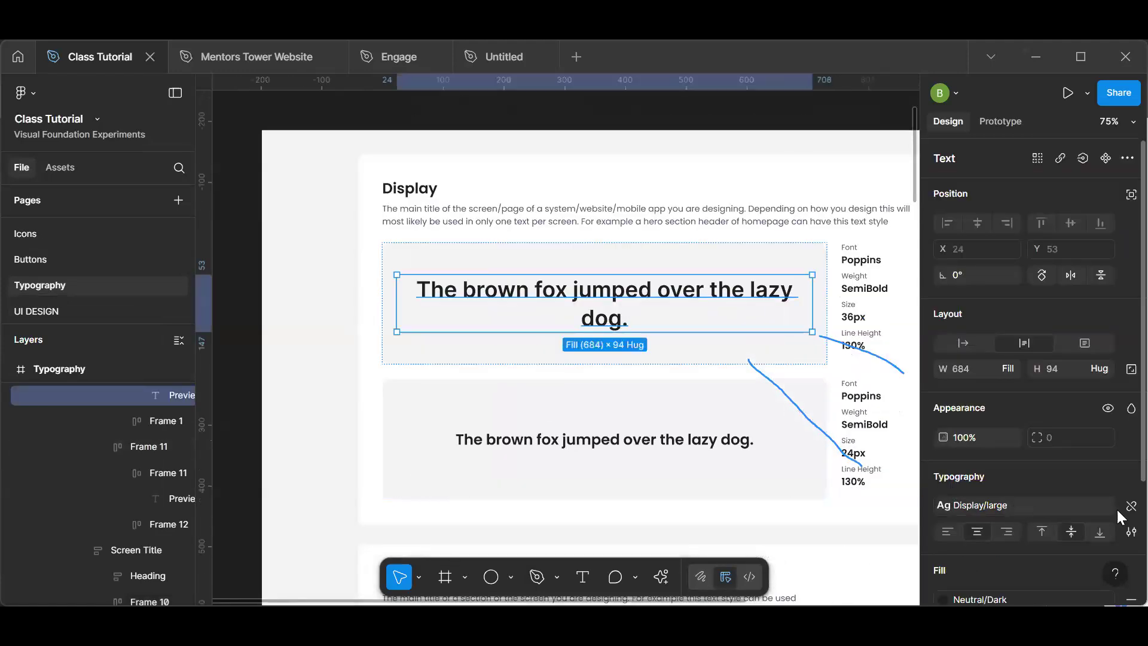
{"action": "left_click", "coordinate": [1068, 506]}
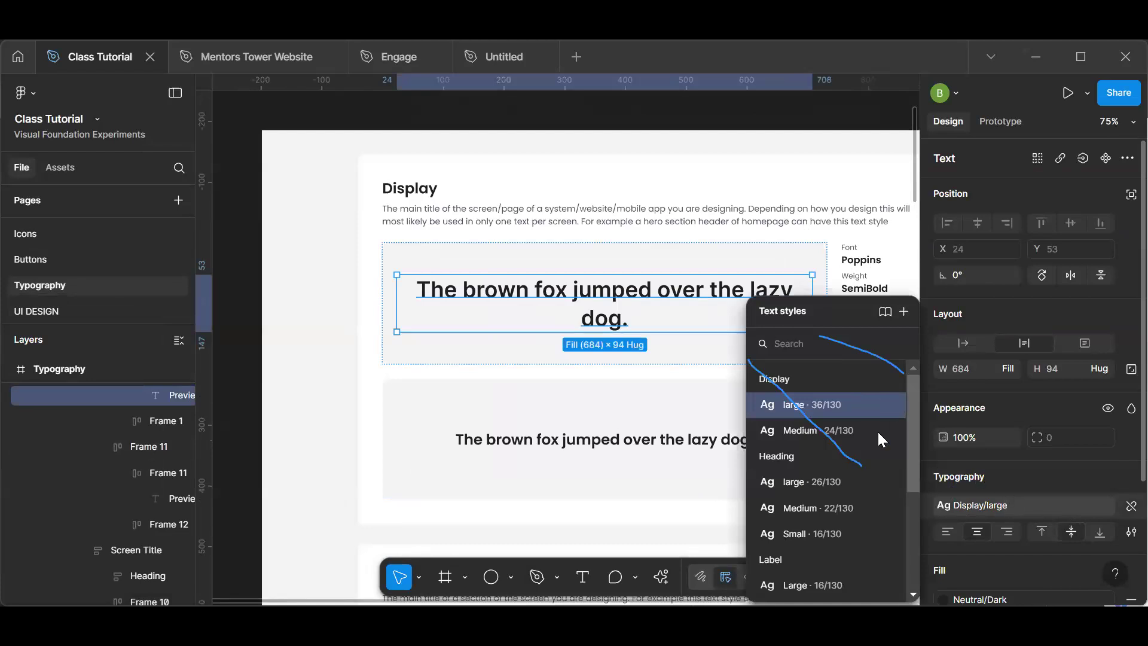
{"action": "left_click", "coordinate": [891, 406]}
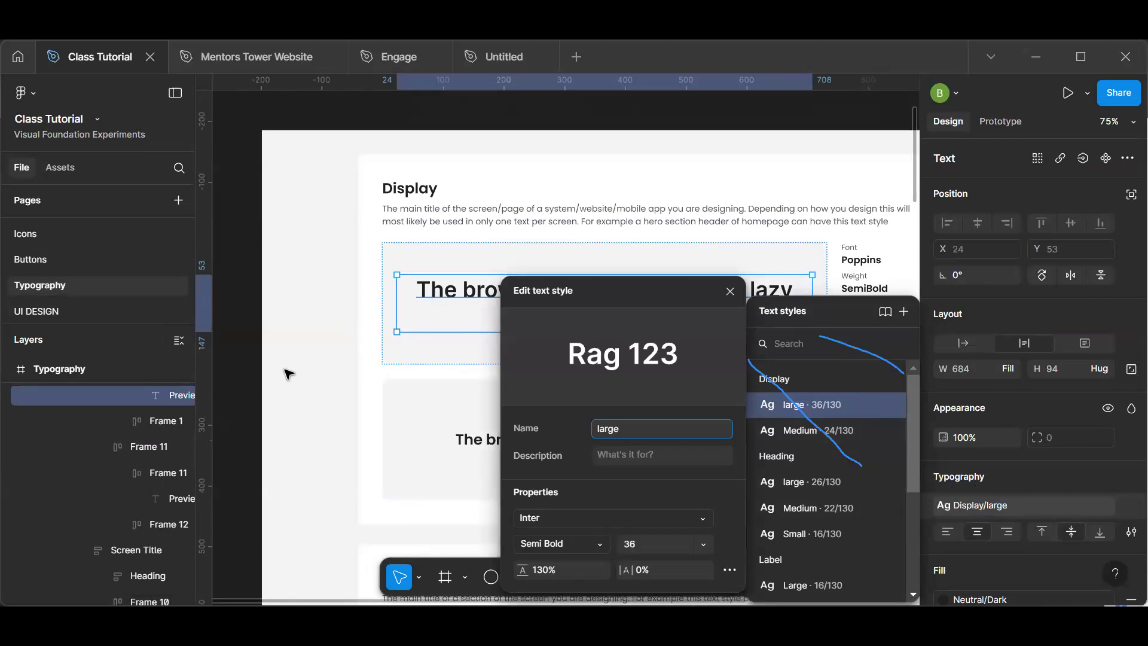
{"action": "left_click", "coordinate": [307, 311]}
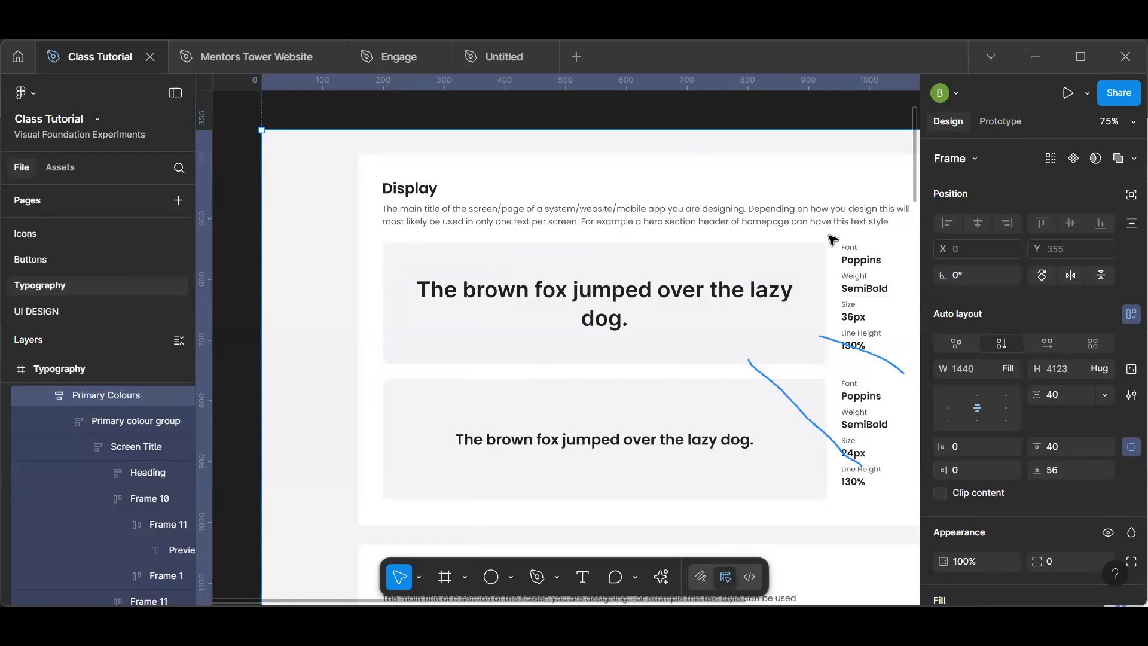
{"action": "key", "text": "Escape"}
- Change the Kodecamp font family variable's value to Inter in the Typography collection and close the variables window
{"action": "left_click", "coordinate": [1130, 224]}
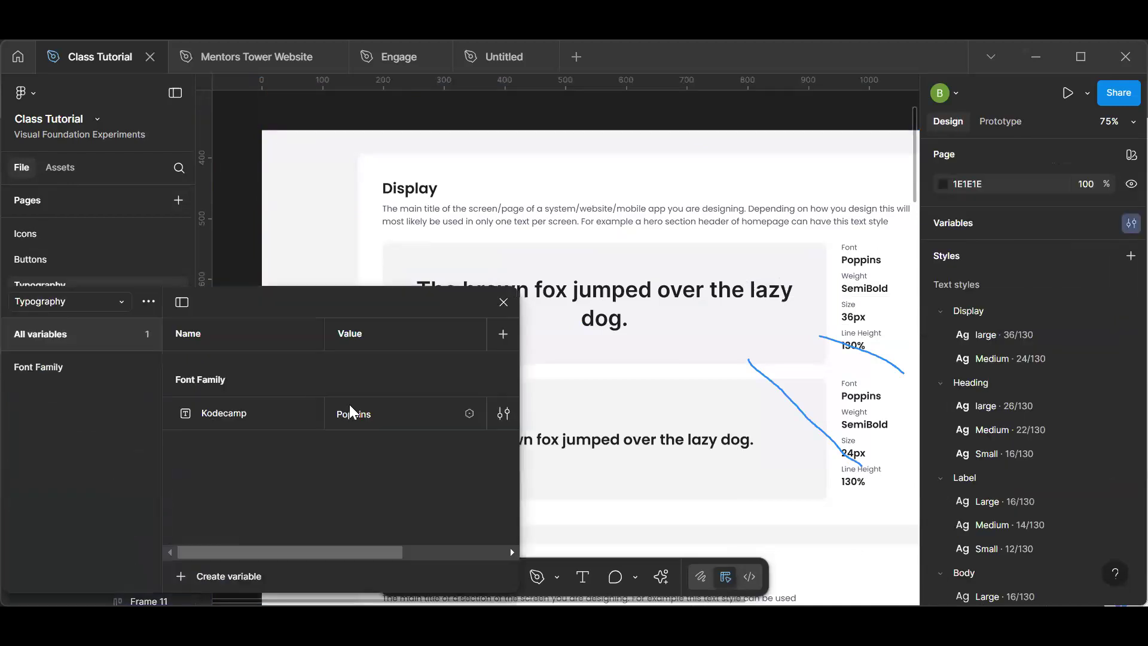
{"action": "left_click", "coordinate": [368, 403]}
{"action": "double_click", "coordinate": [392, 413]}
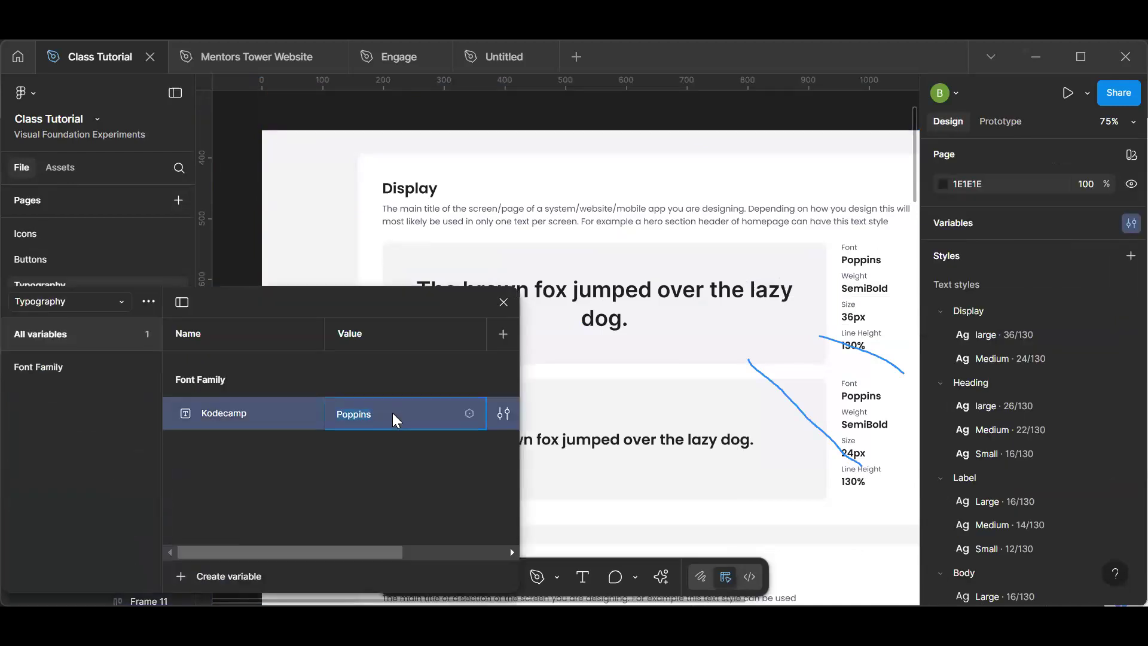
{"action": "type", "text": "Inte"}
{"action": "key", "text": "Return"}
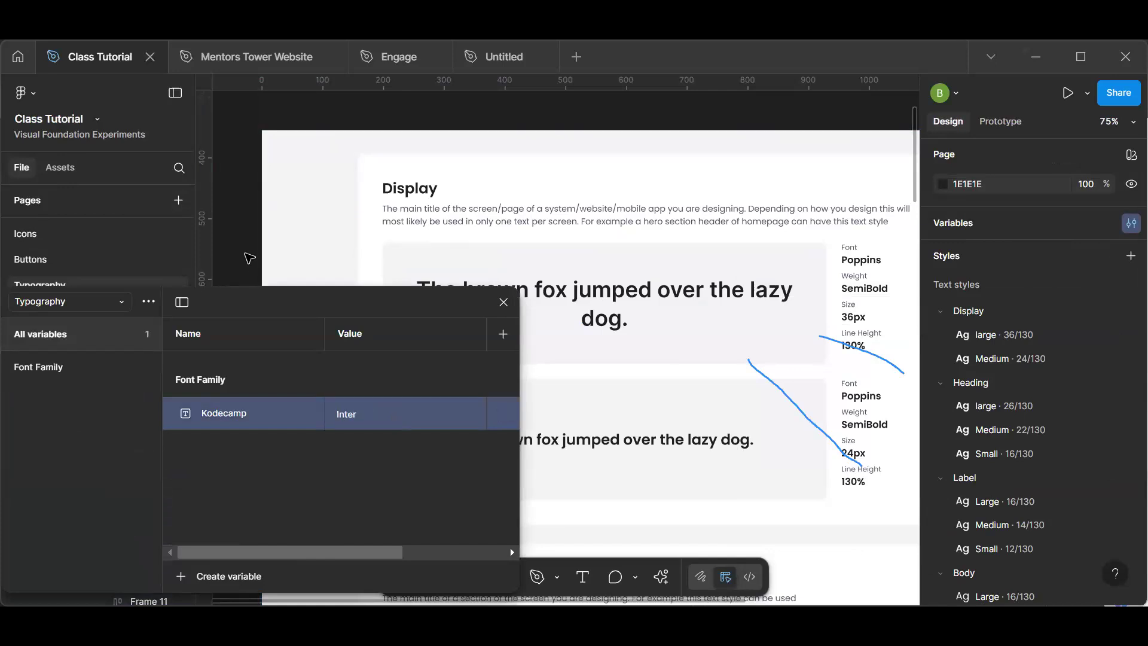
{"action": "left_click", "coordinate": [503, 302]}
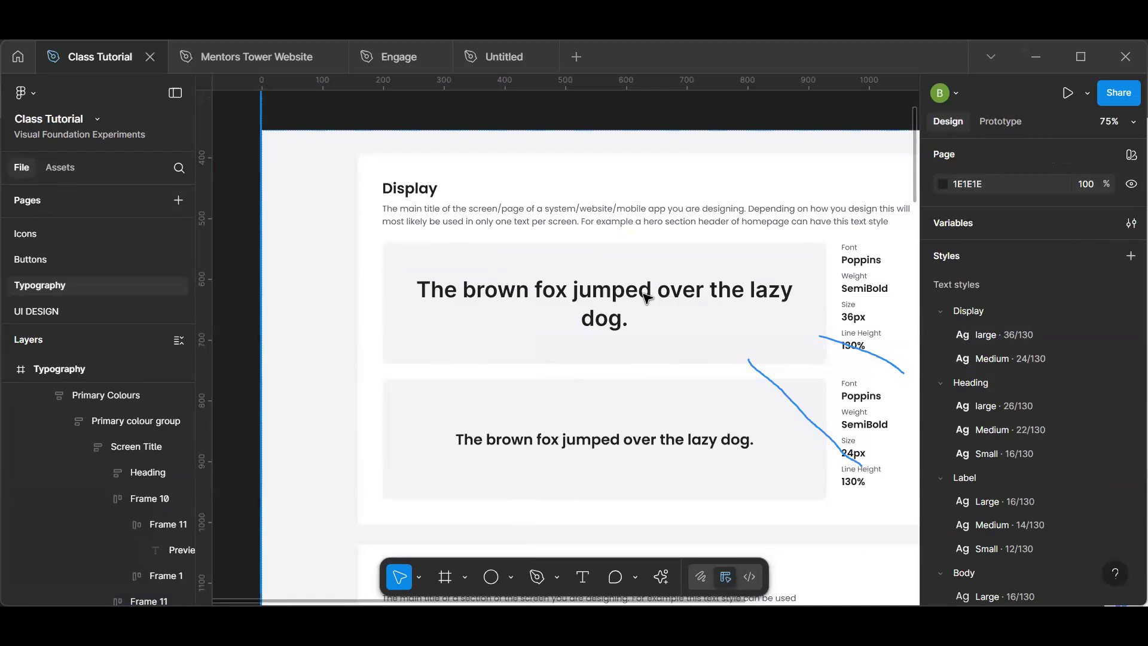
- Apply the Font Family/Kodecamp variable as the font of the Display/large text style and close the style's settings
{"action": "left_click", "coordinate": [646, 297]}
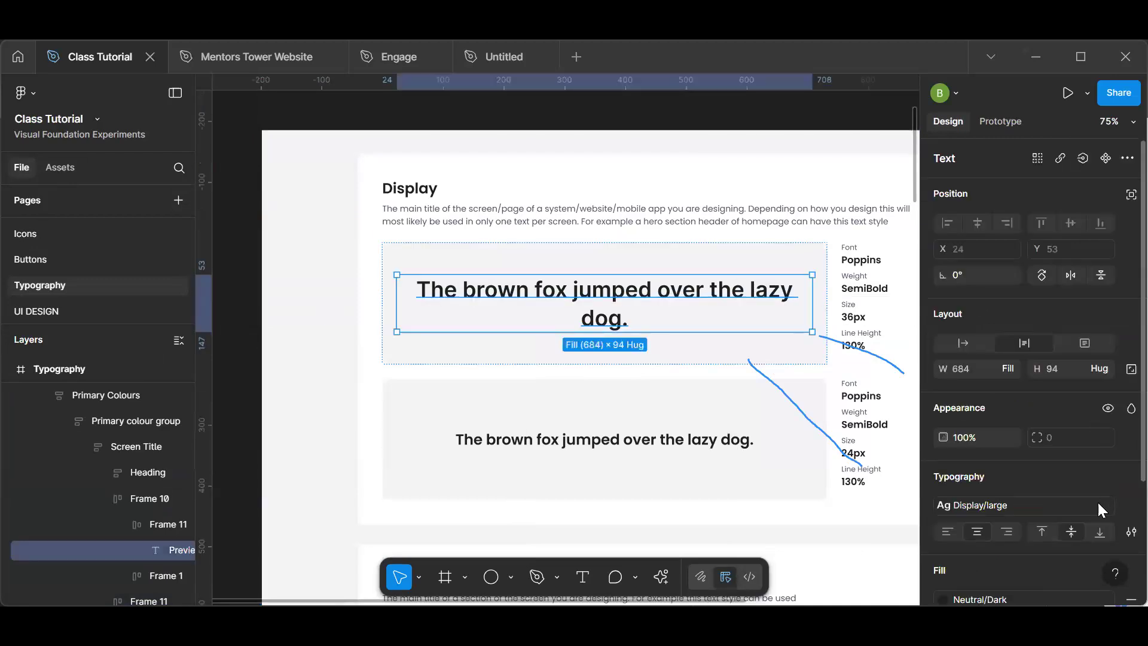
{"action": "left_click", "coordinate": [1099, 508]}
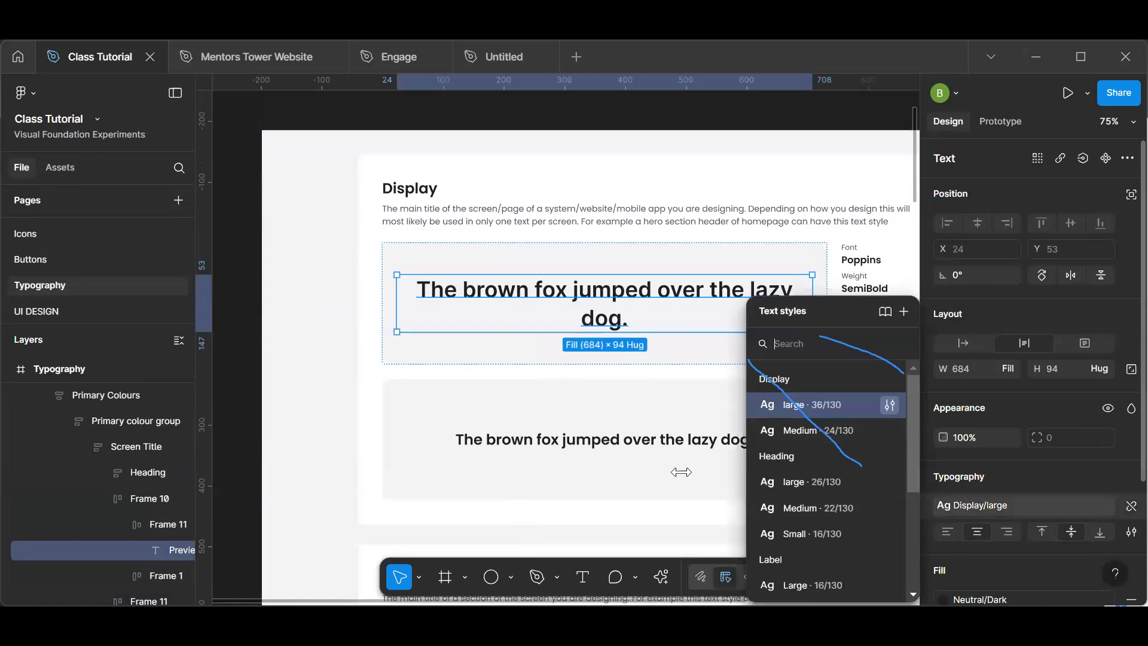
{"action": "left_click", "coordinate": [890, 404]}
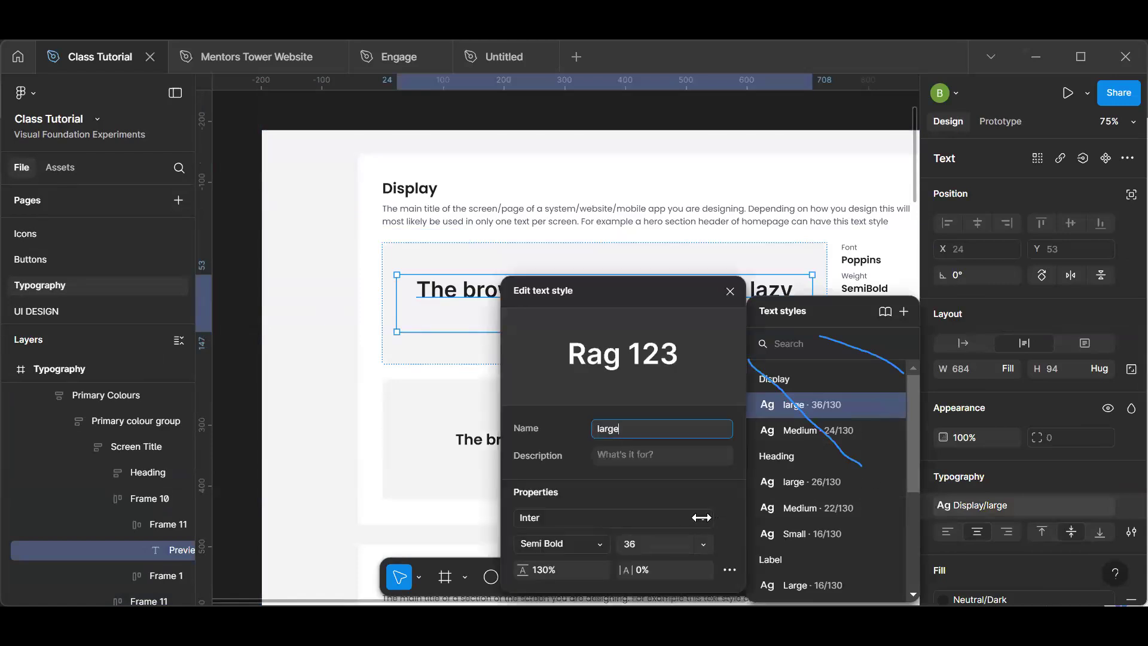
{"action": "left_click", "coordinate": [702, 518]}
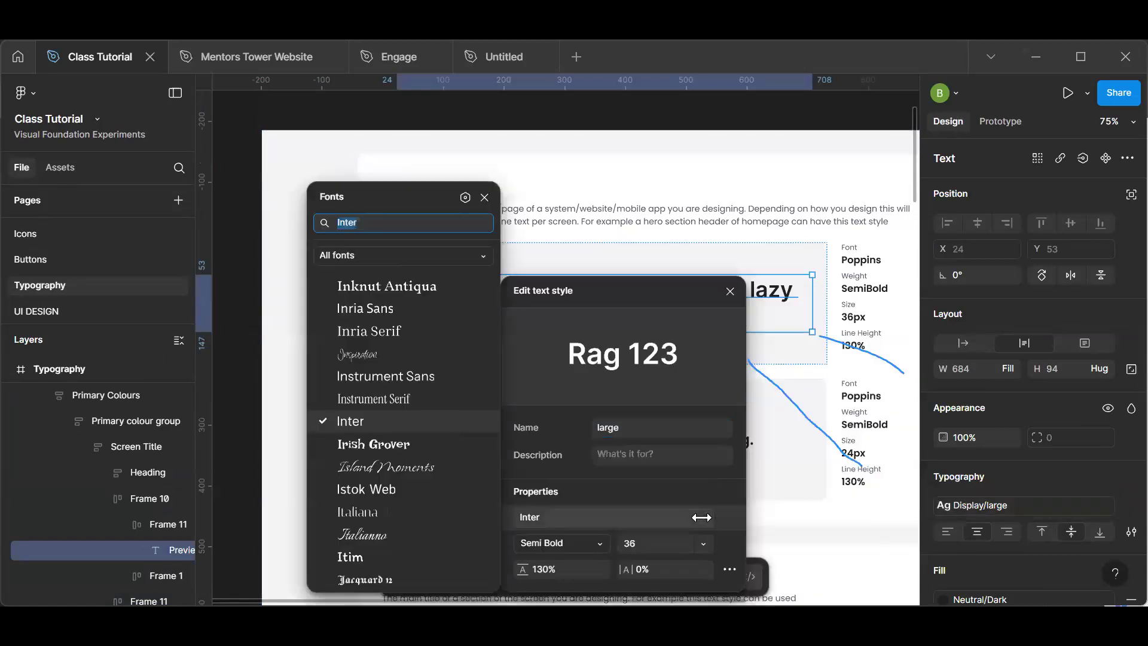
{"action": "left_click", "coordinate": [466, 198]}
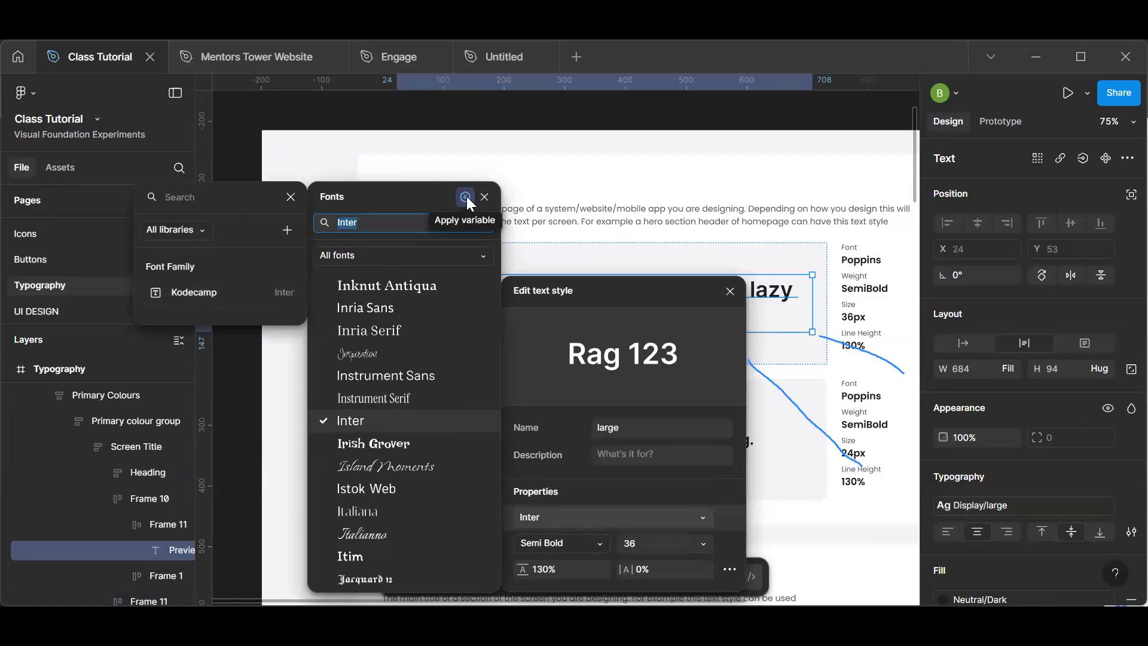
{"action": "left_click", "coordinate": [256, 297]}
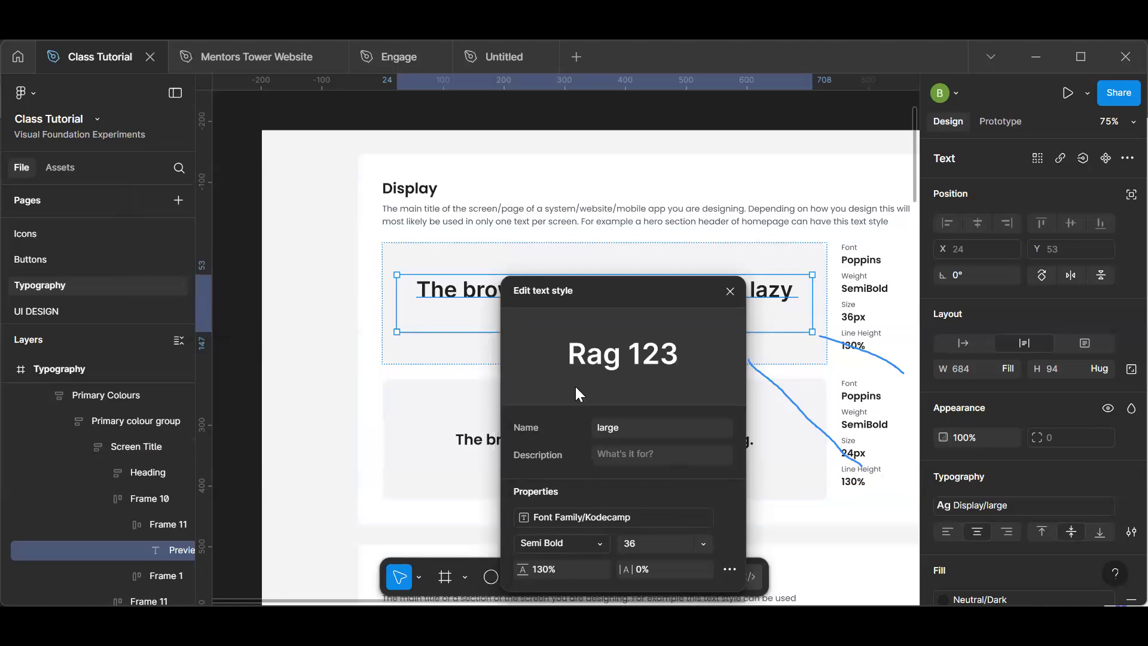
{"action": "left_click", "coordinate": [729, 292]}
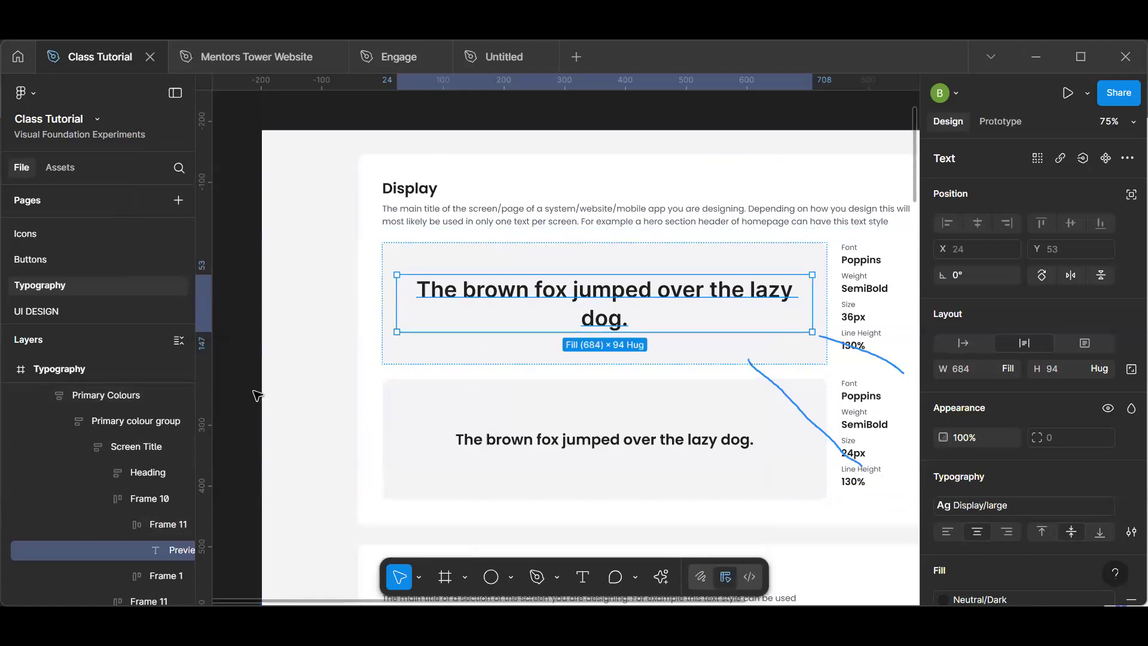
- Apply the Font Family/Kodecamp variable as the font of the Display/Medium text style and close the style's settings
{"action": "left_click", "coordinate": [560, 450]}
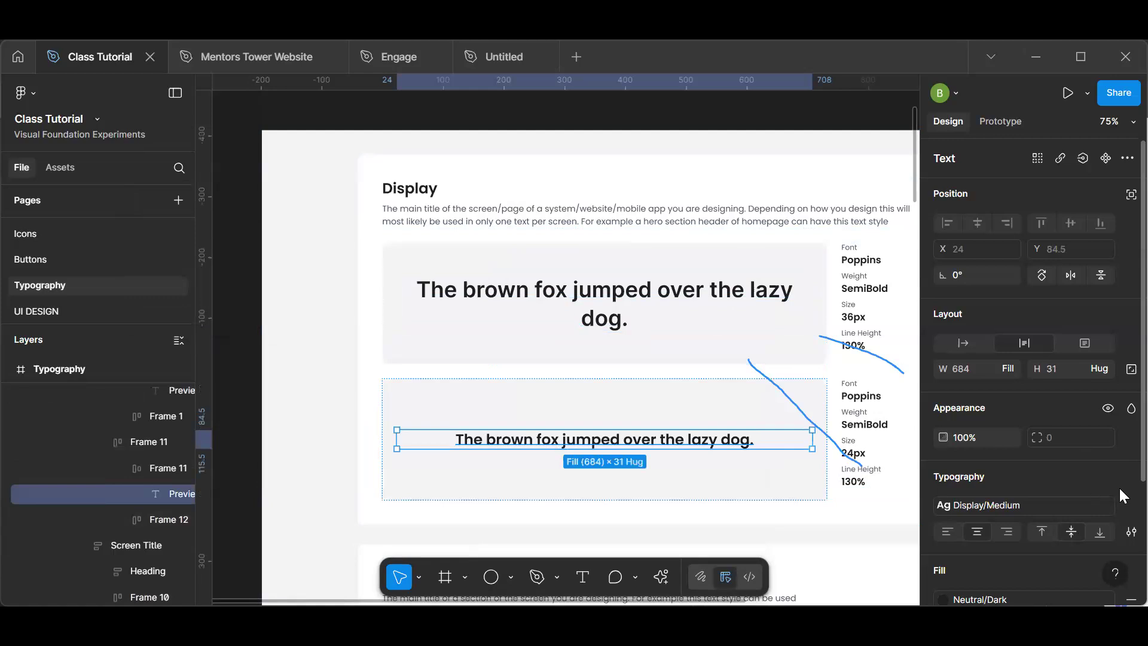
{"action": "left_click", "coordinate": [1066, 506]}
{"action": "left_click", "coordinate": [887, 435]}
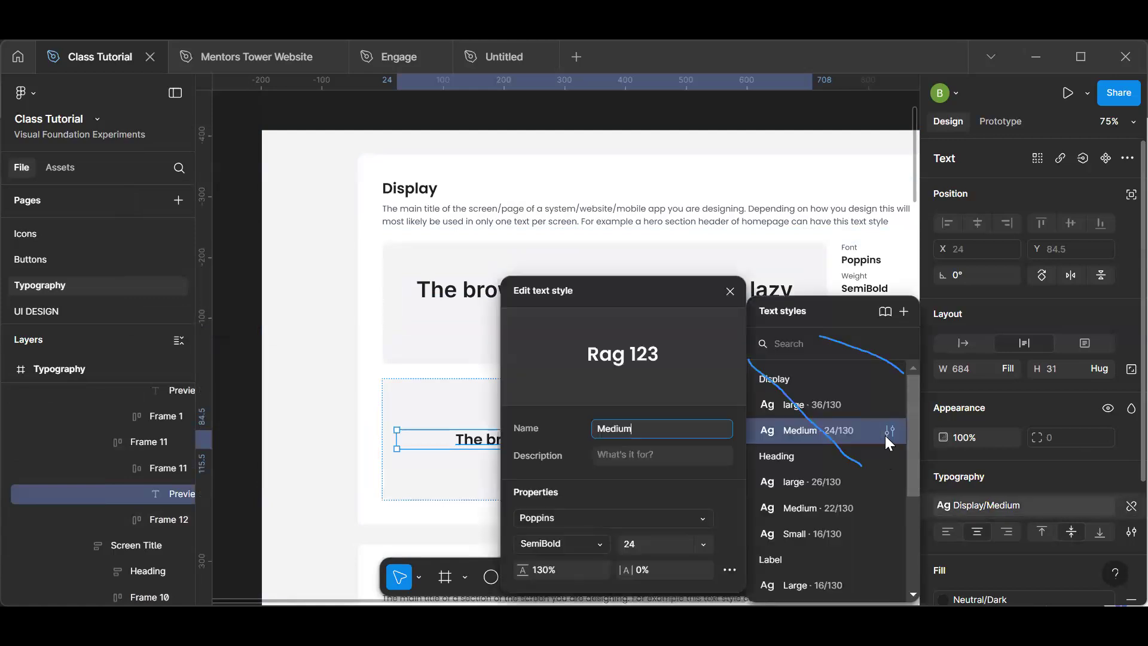
{"action": "left_click", "coordinate": [700, 518]}
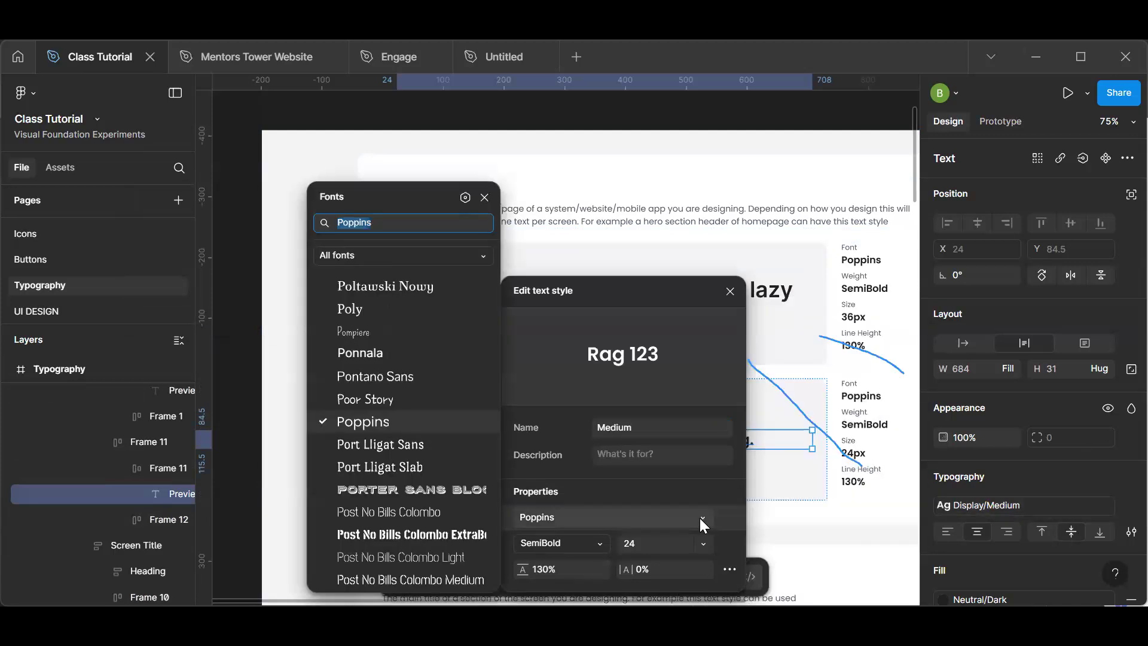
{"action": "left_click", "coordinate": [465, 197]}
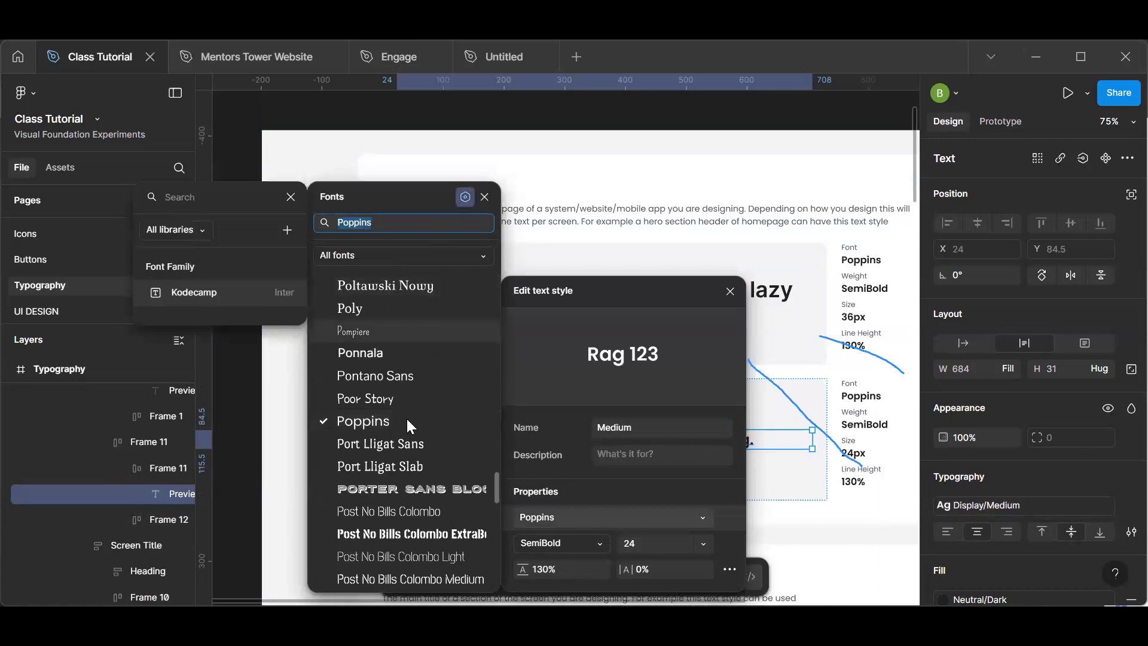
{"action": "left_click", "coordinate": [238, 292]}
{"action": "left_click", "coordinate": [732, 514]}
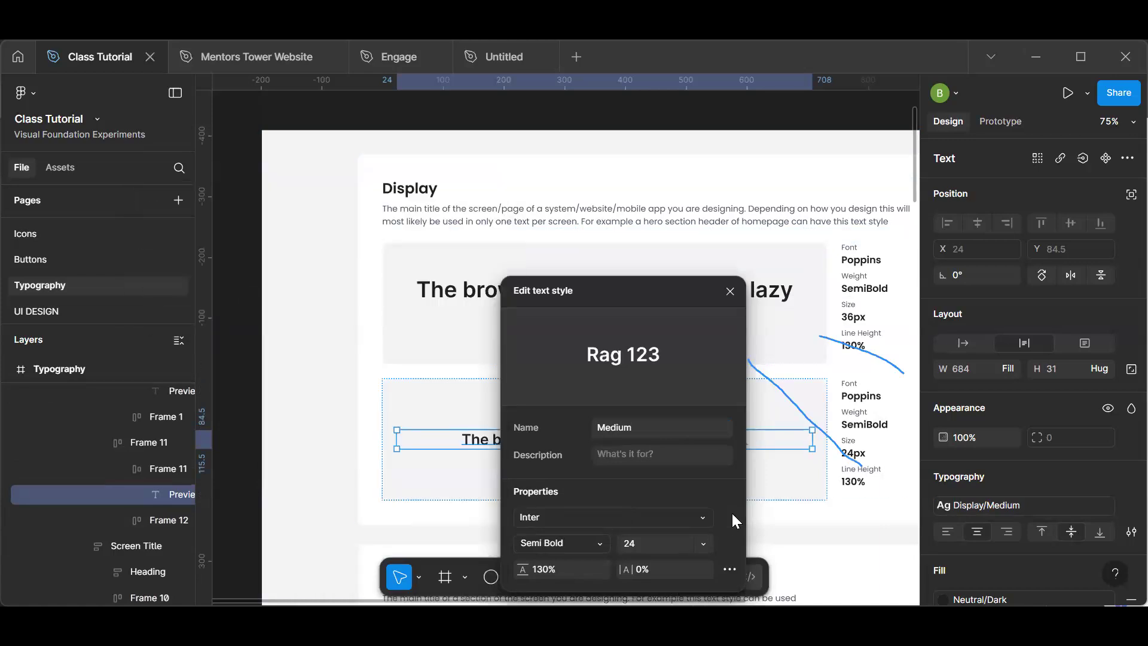
{"action": "left_click", "coordinate": [702, 518]}
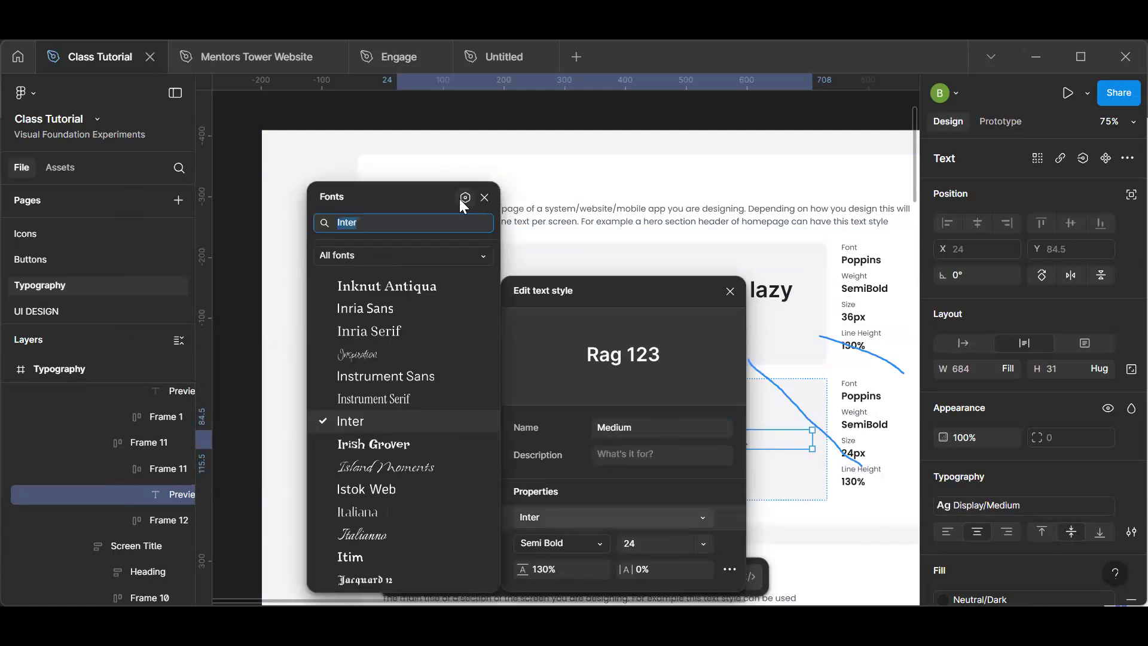
{"action": "left_click", "coordinate": [464, 199]}
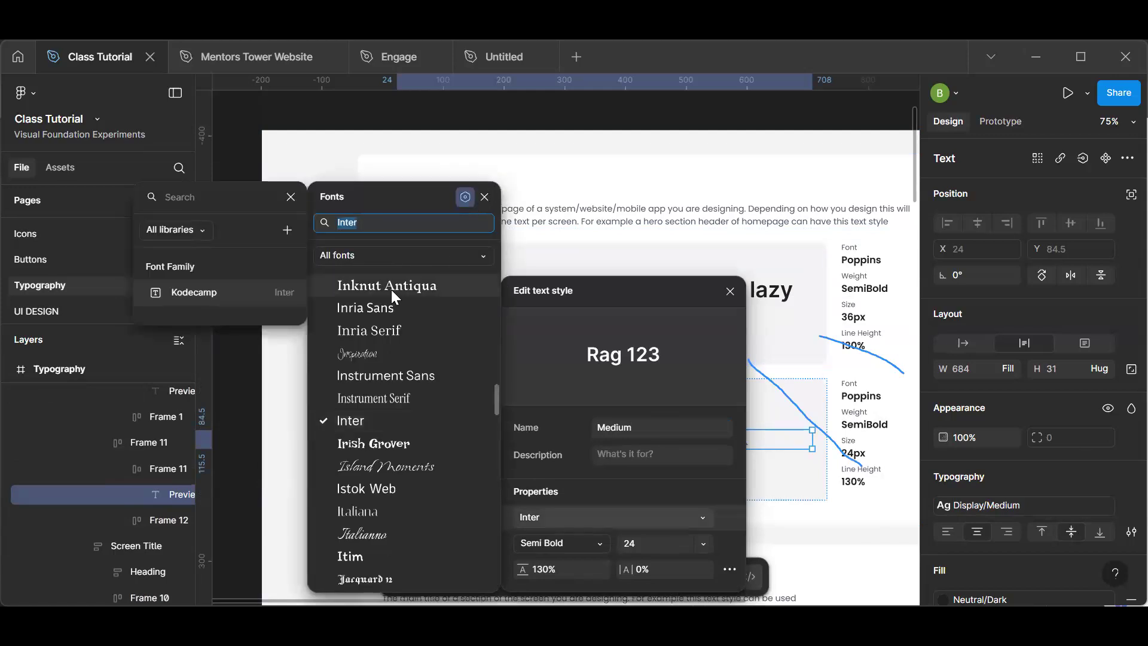
{"action": "left_click", "coordinate": [259, 299]}
{"action": "key", "text": "Escape"}
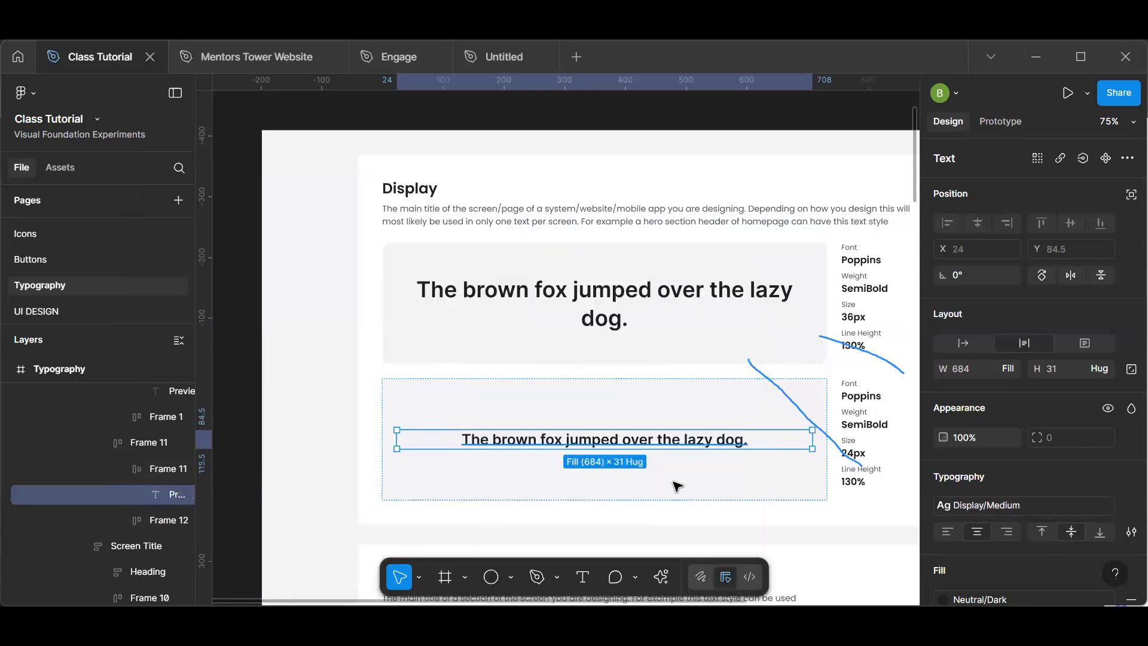
- Apply the Font Family/Kodecamp variable as the font of the Heading/large text style
{"action": "scroll", "coordinate": [678, 485], "scroll_direction": "down", "scroll_amount": 6}
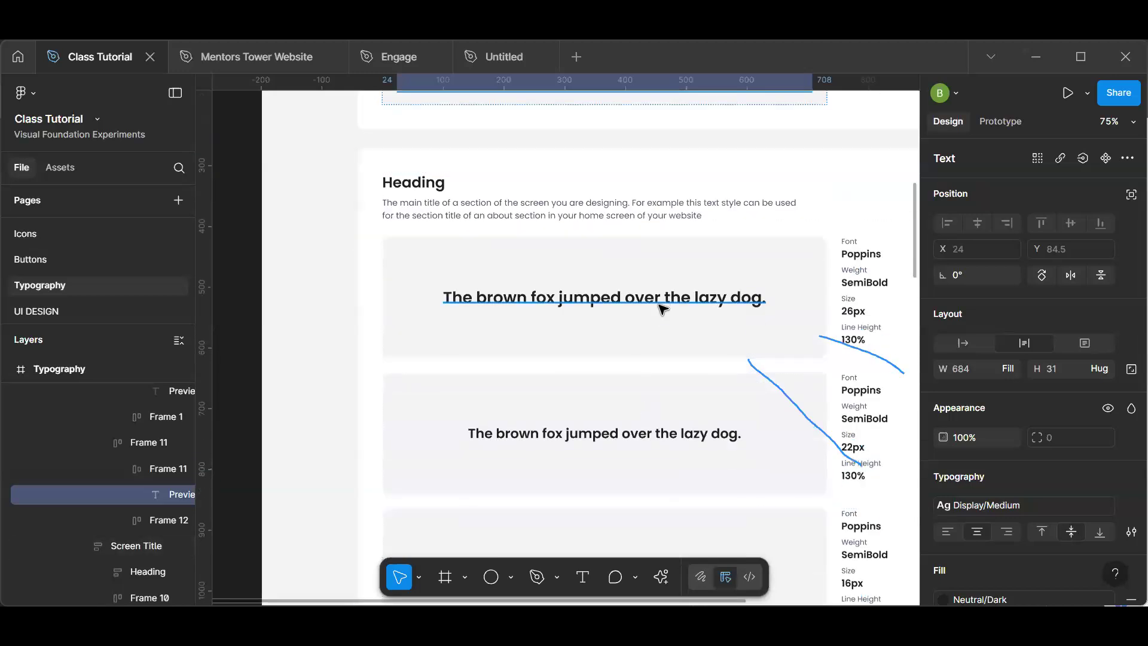
{"action": "left_click", "coordinate": [662, 307]}
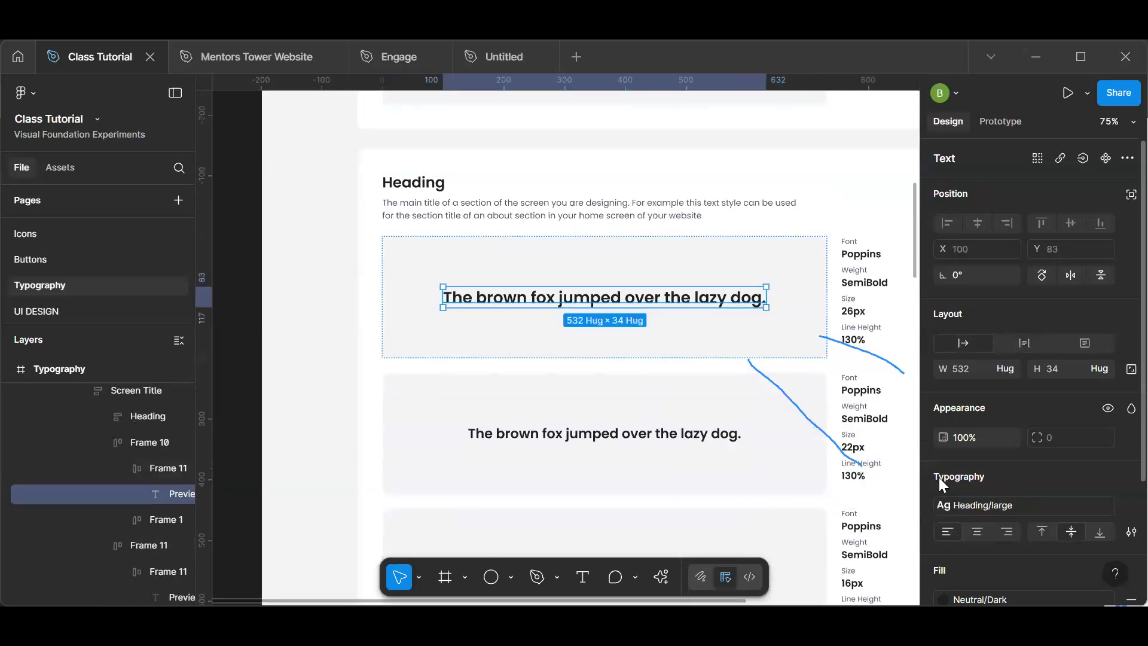
{"action": "left_click", "coordinate": [1066, 505]}
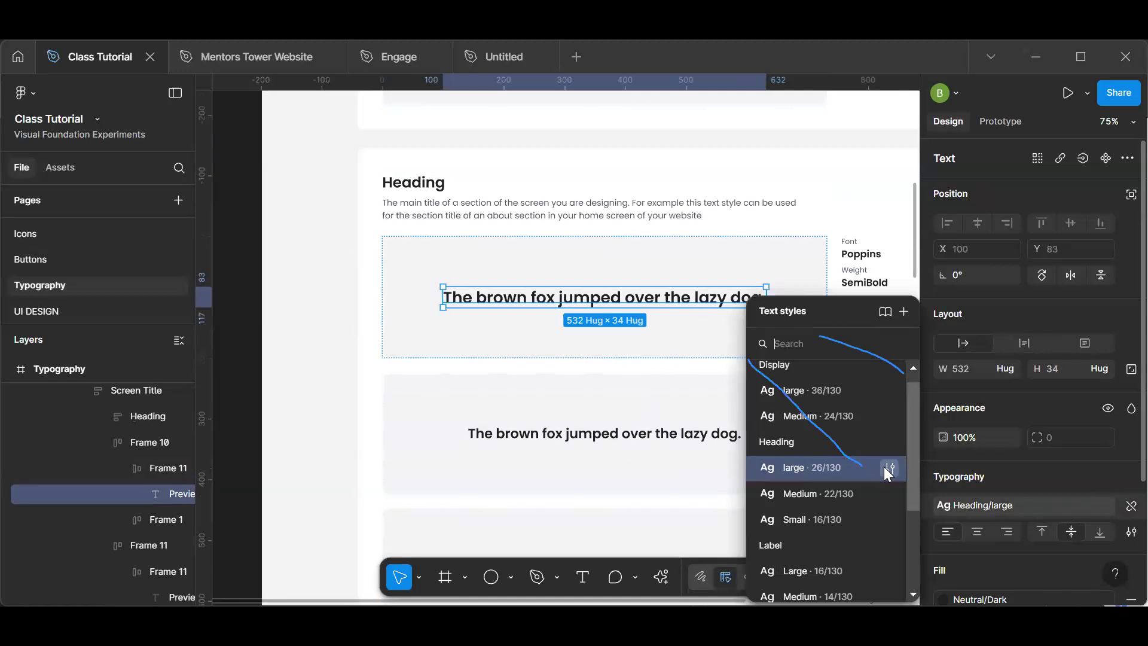
{"action": "left_click", "coordinate": [890, 467]}
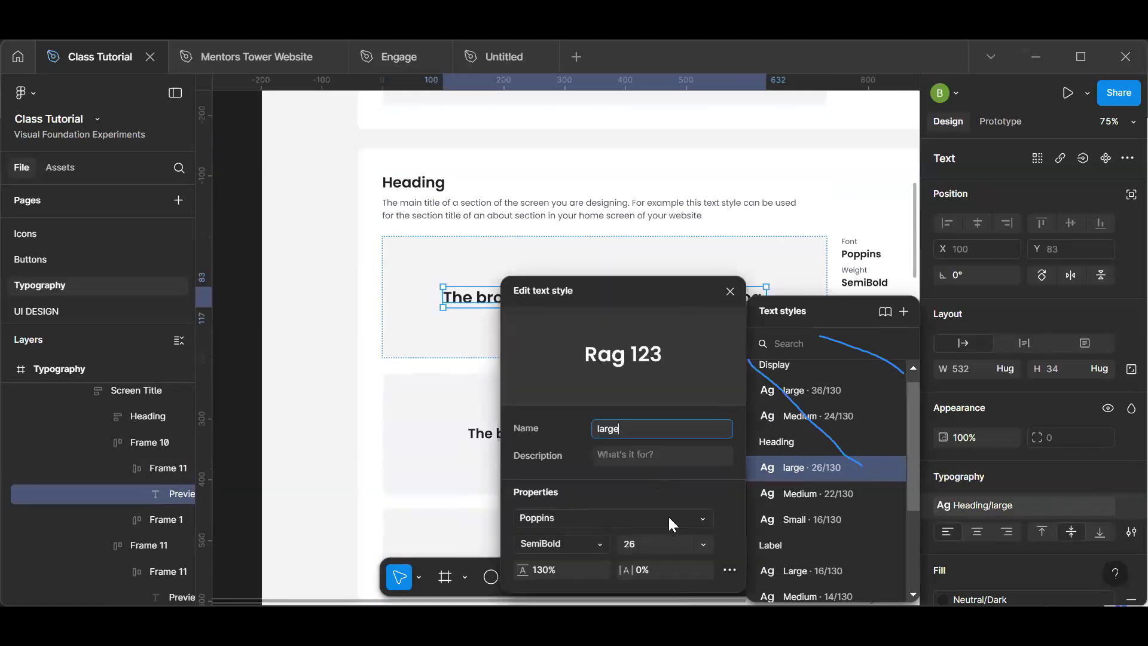
{"action": "left_click", "coordinate": [668, 517]}
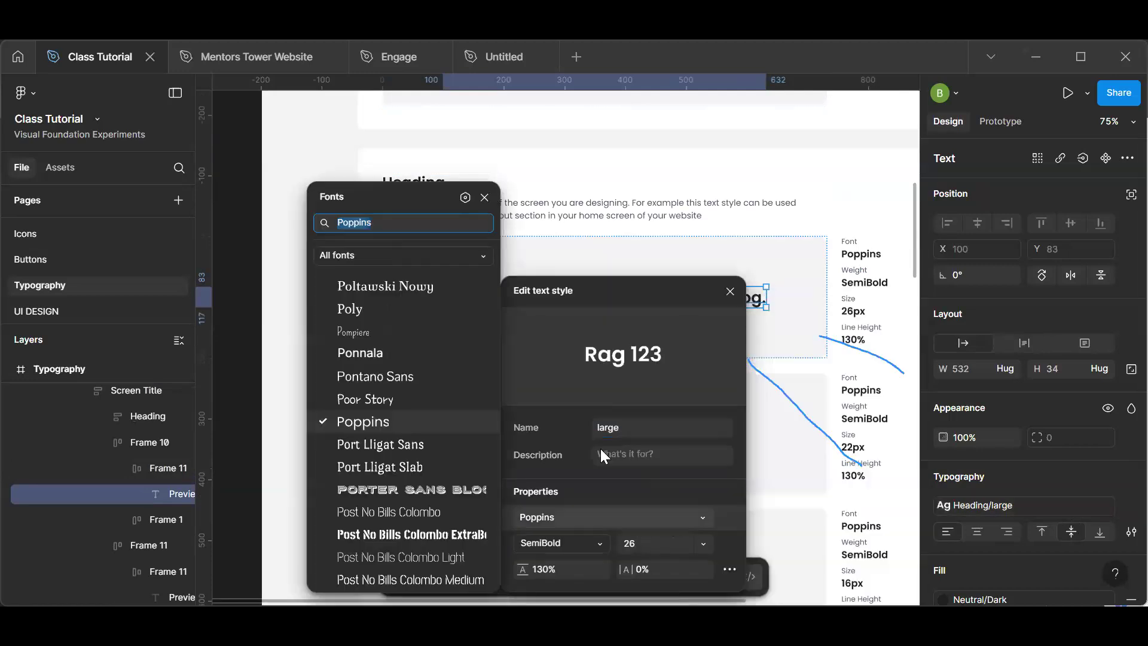
{"action": "left_click", "coordinate": [465, 198]}
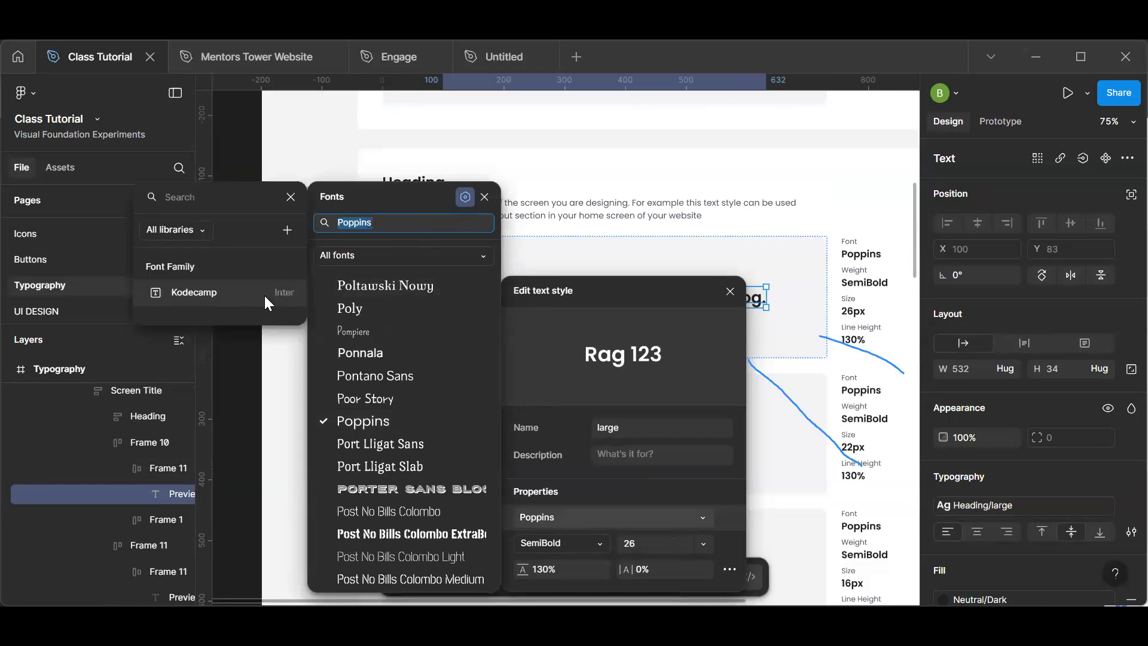
{"action": "left_click", "coordinate": [264, 295]}
{"action": "left_click", "coordinate": [252, 346]}
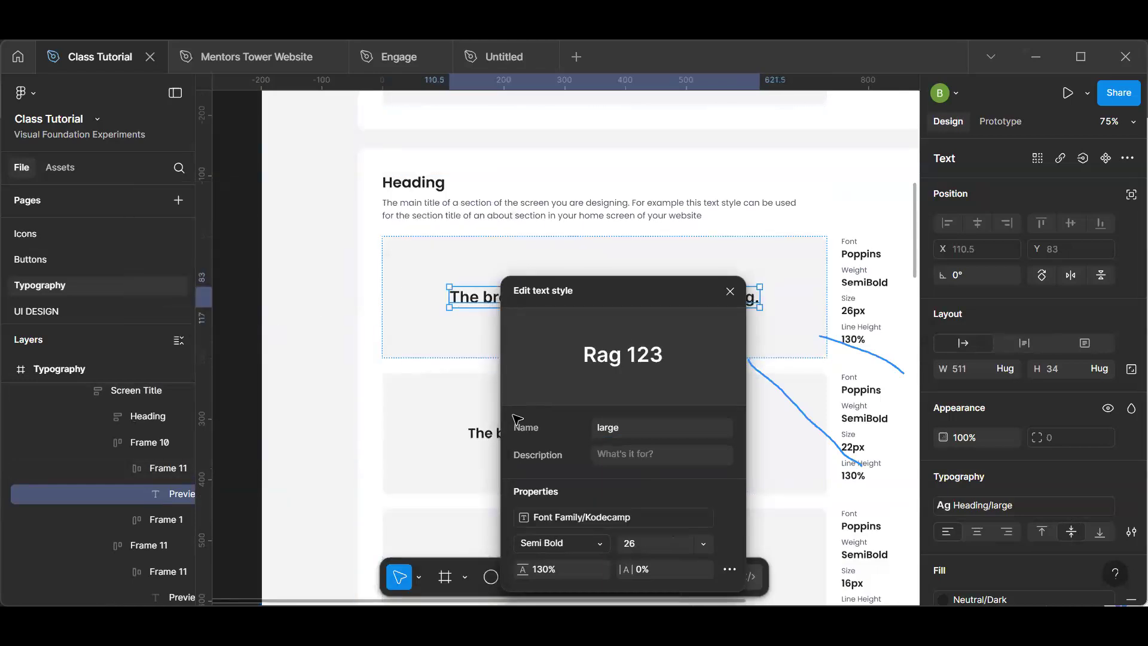
- Apply the Font Family/Kodecamp variable as the font of the Heading/Small text style
{"action": "scroll", "coordinate": [723, 439], "scroll_direction": "down", "scroll_amount": 4}
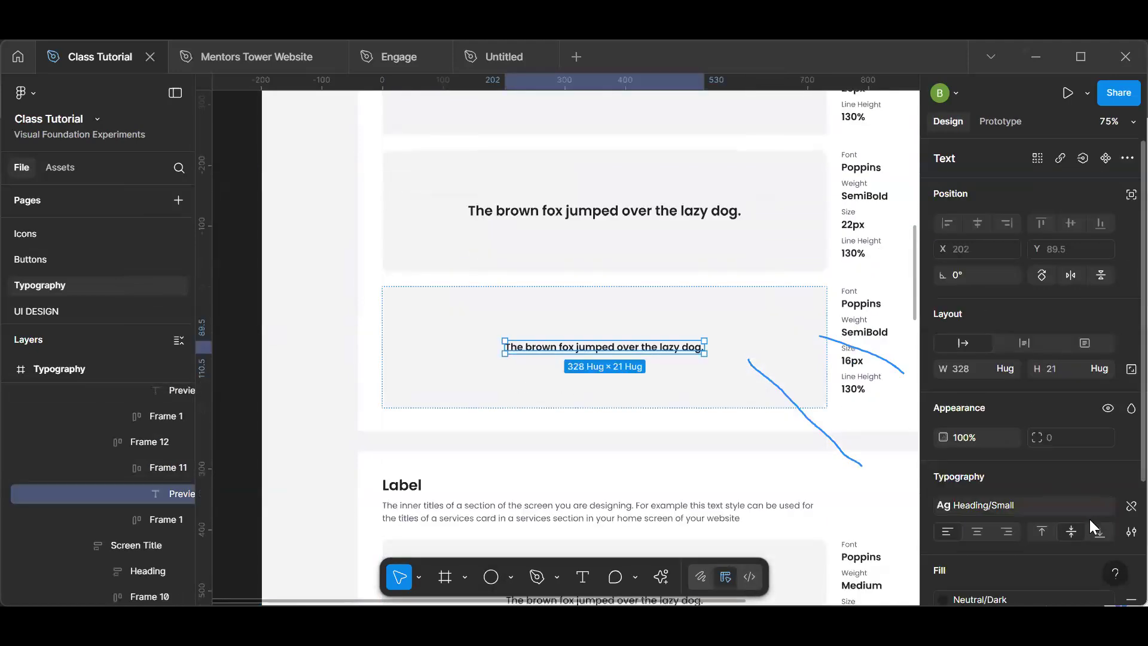
{"action": "left_click", "coordinate": [1068, 501]}
{"action": "left_click", "coordinate": [890, 468]}
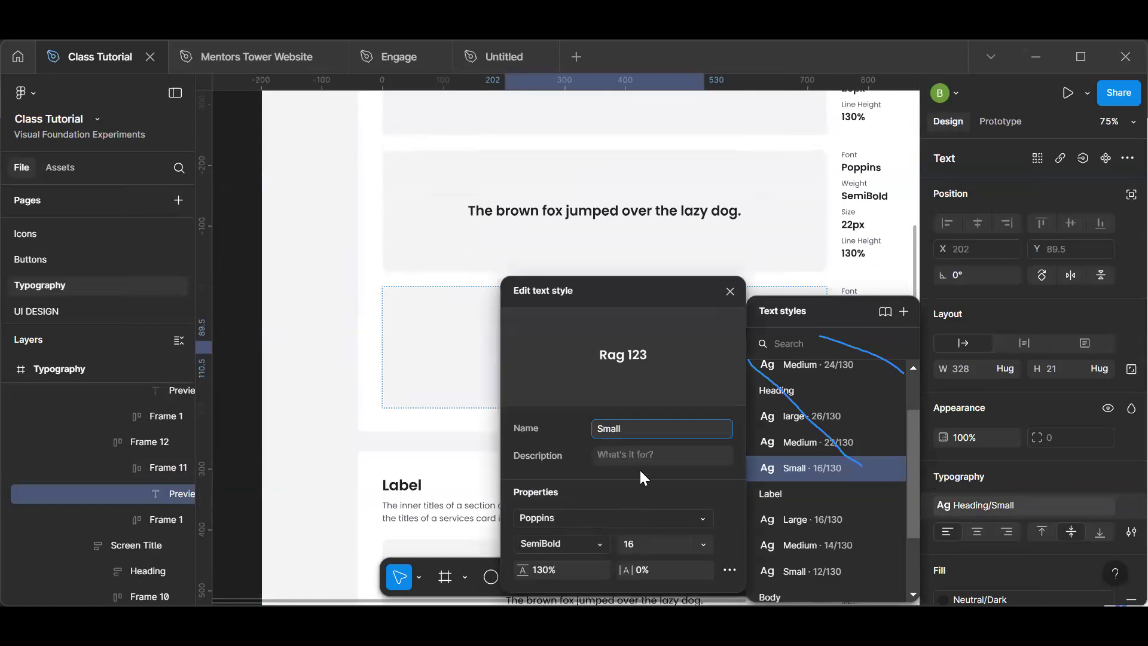
{"action": "left_click", "coordinate": [634, 518]}
{"action": "left_click", "coordinate": [465, 197]}
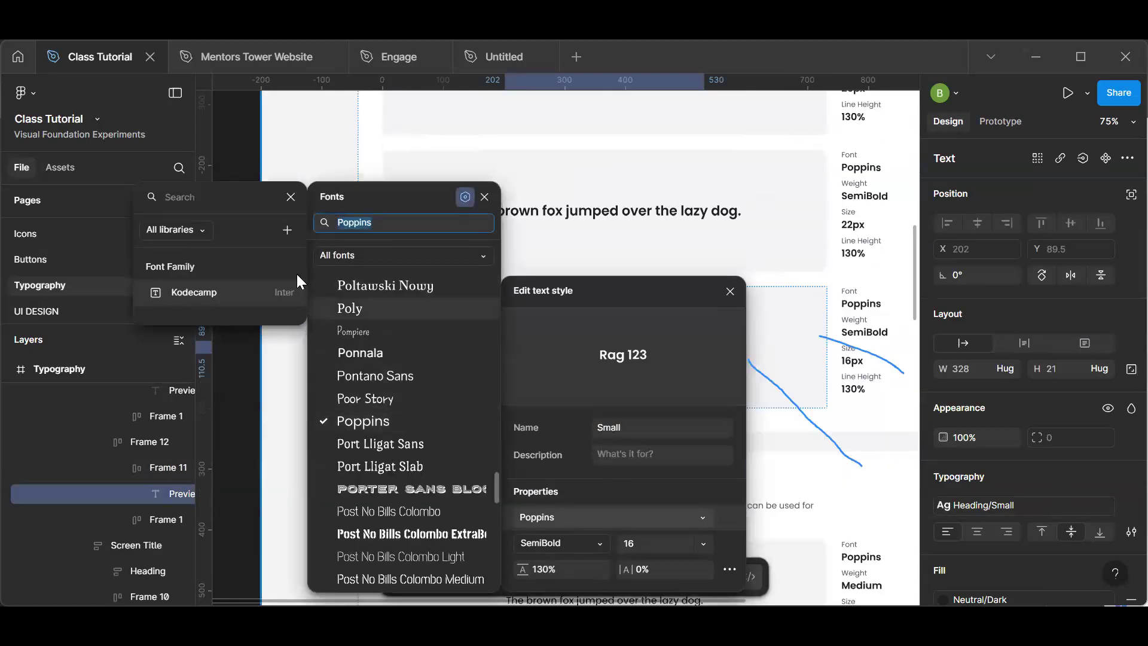
{"action": "left_click", "coordinate": [255, 294]}
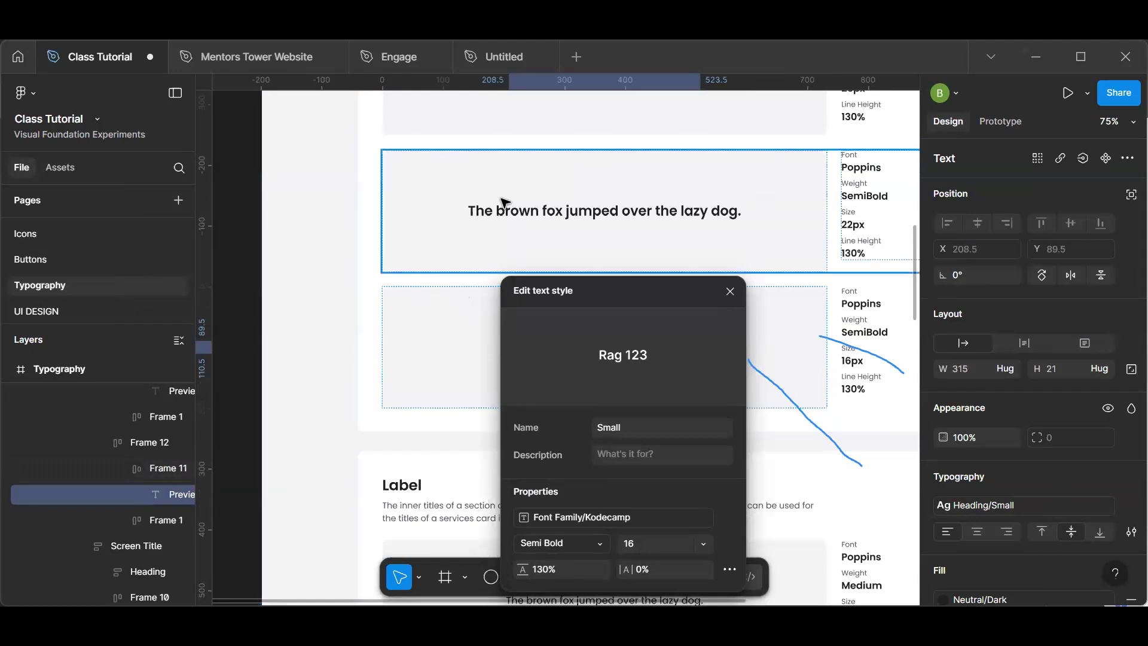
- Apply the Font Family/Kodecamp variable as the font of the Heading/Medium text style and close the style's settings
{"action": "left_click", "coordinate": [507, 214]}
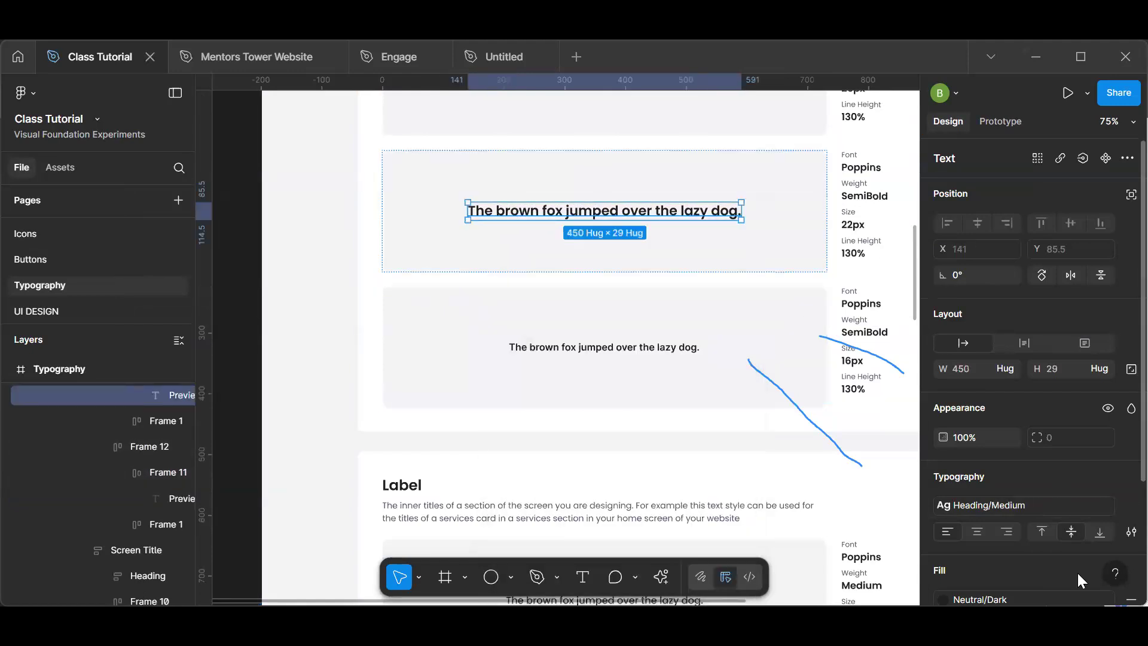
{"action": "left_click", "coordinate": [1041, 505]}
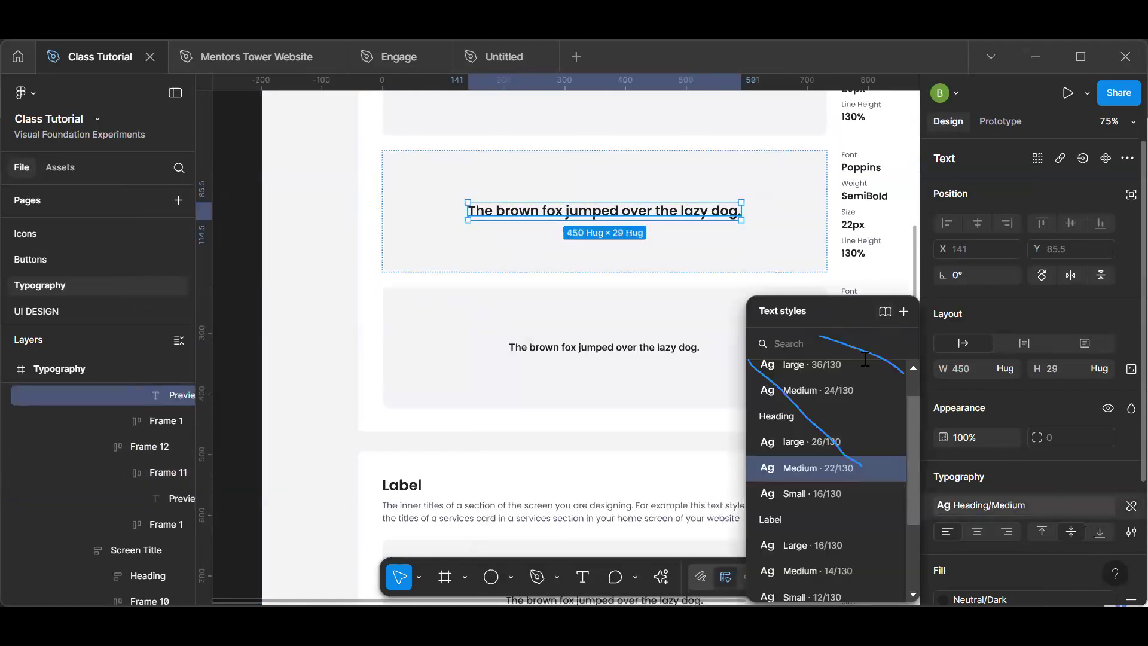
{"action": "left_click", "coordinate": [889, 467]}
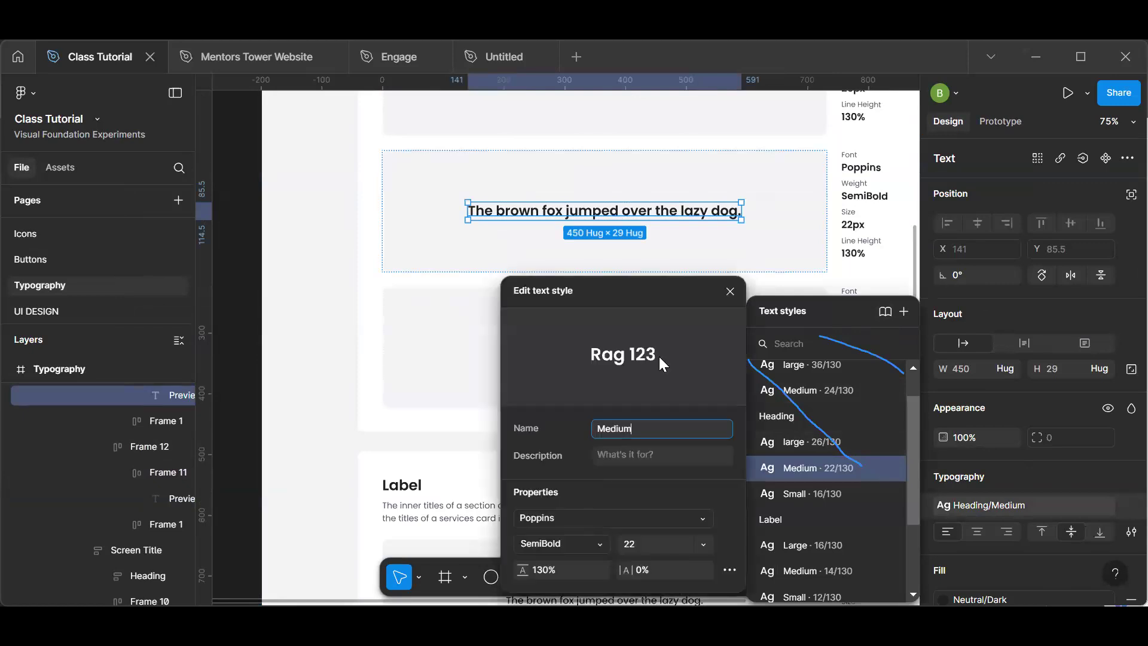
{"action": "left_click", "coordinate": [691, 517]}
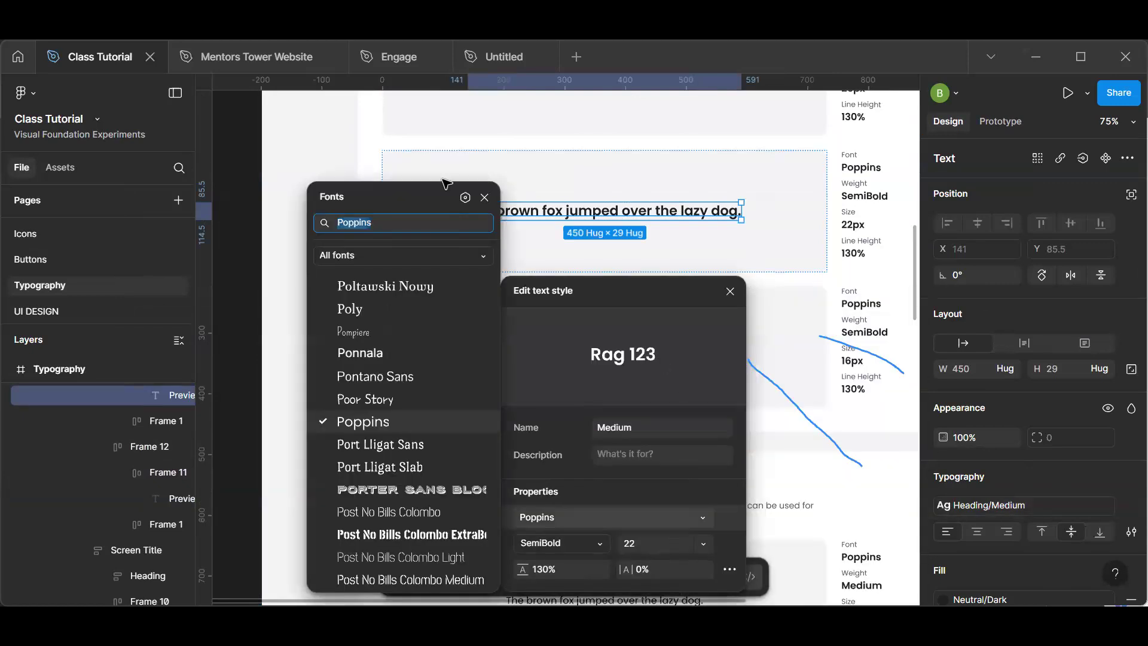
{"action": "left_click", "coordinate": [466, 198]}
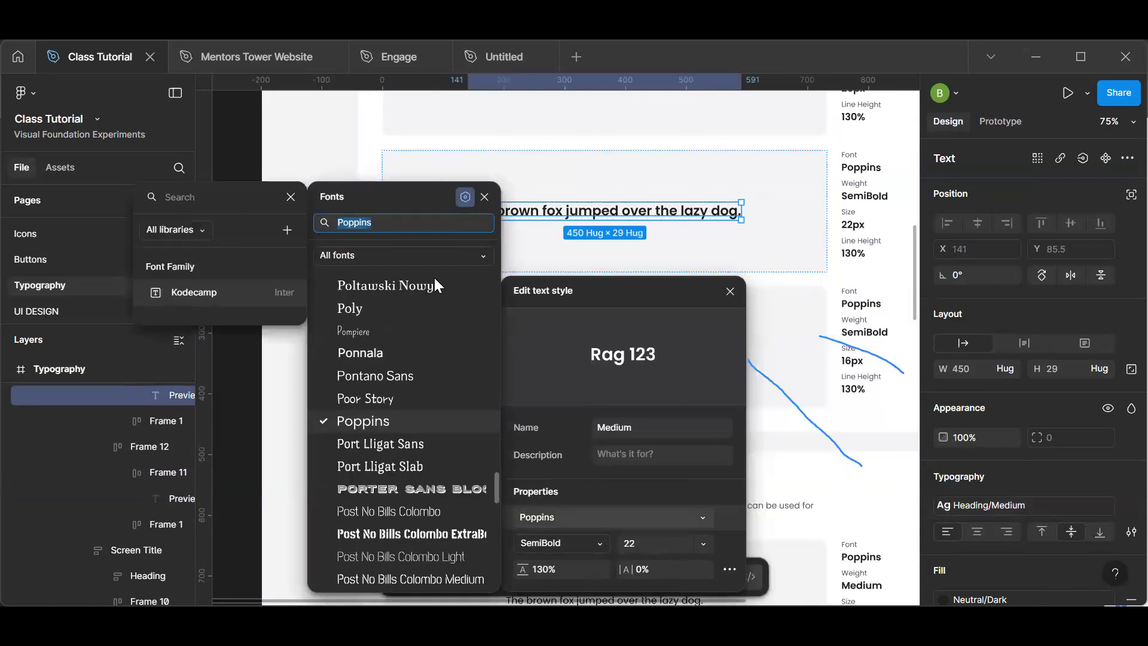
{"action": "left_click", "coordinate": [261, 290]}
{"action": "left_click", "coordinate": [243, 217]}
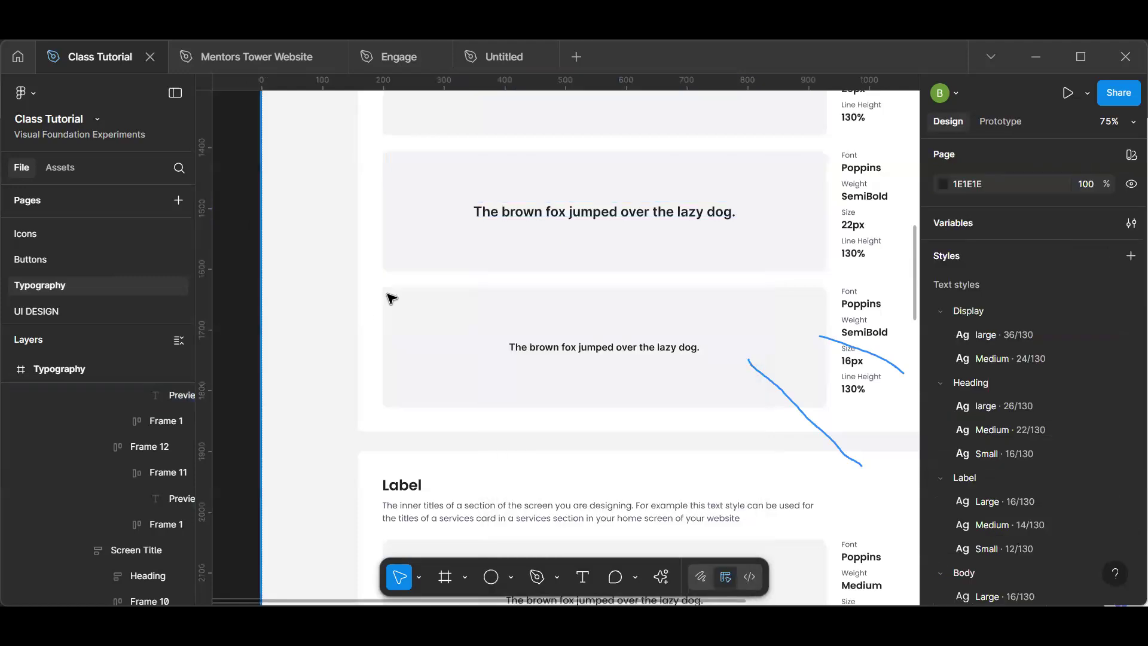
- Look over the sample texts in the Heading and Display sections of the typography guide
{"action": "scroll", "coordinate": [390, 299], "scroll_direction": "down", "scroll_amount": 5}
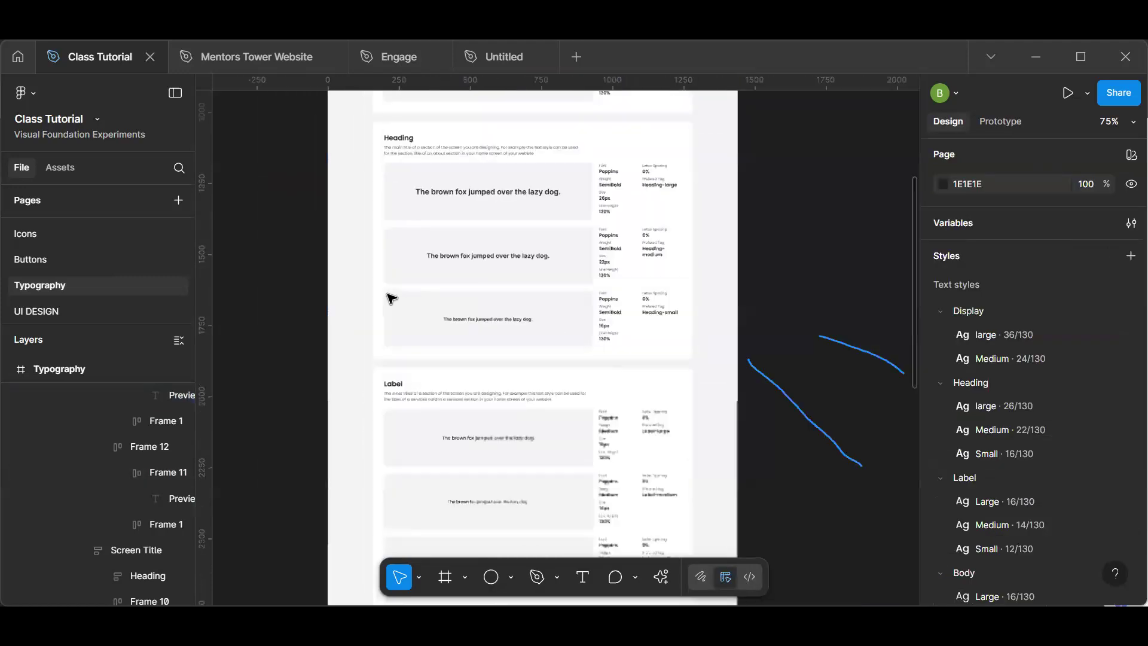
{"action": "key", "text": "h"}
{"action": "left_click_drag", "start_coordinate": [443, 202], "coordinate": [538, 335]}
{"action": "scroll", "coordinate": [538, 339], "scroll_direction": "up", "scroll_amount": 3}
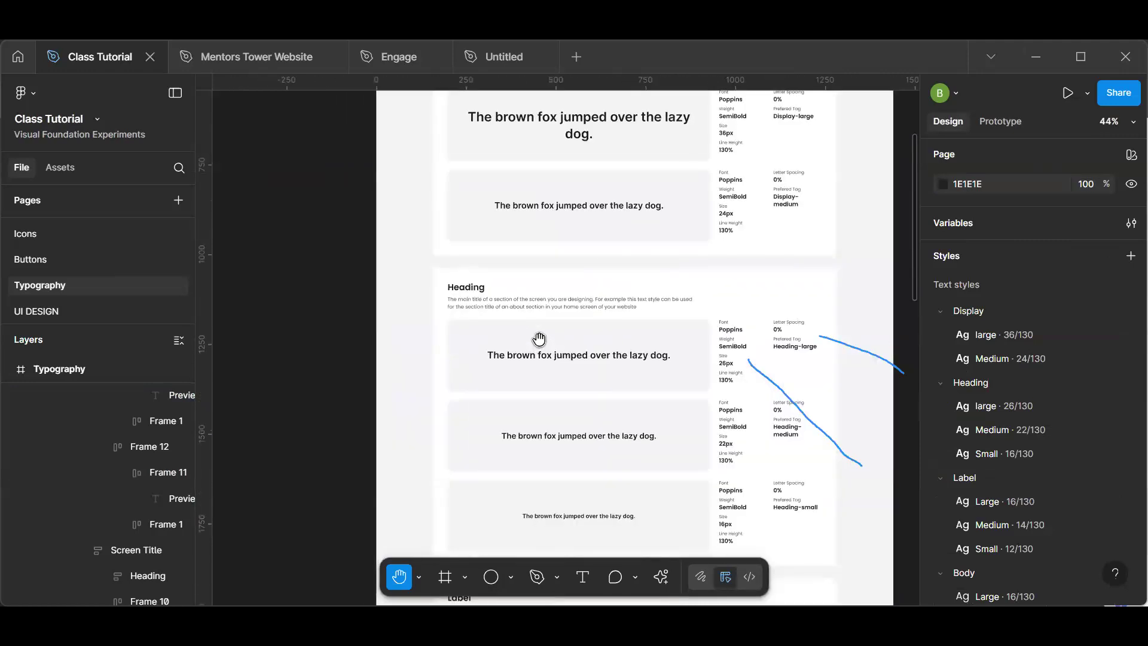
{"action": "scroll", "coordinate": [570, 266], "scroll_direction": "down", "scroll_amount": 2}
{"action": "left_click_drag", "start_coordinate": [571, 264], "coordinate": [586, 307]}
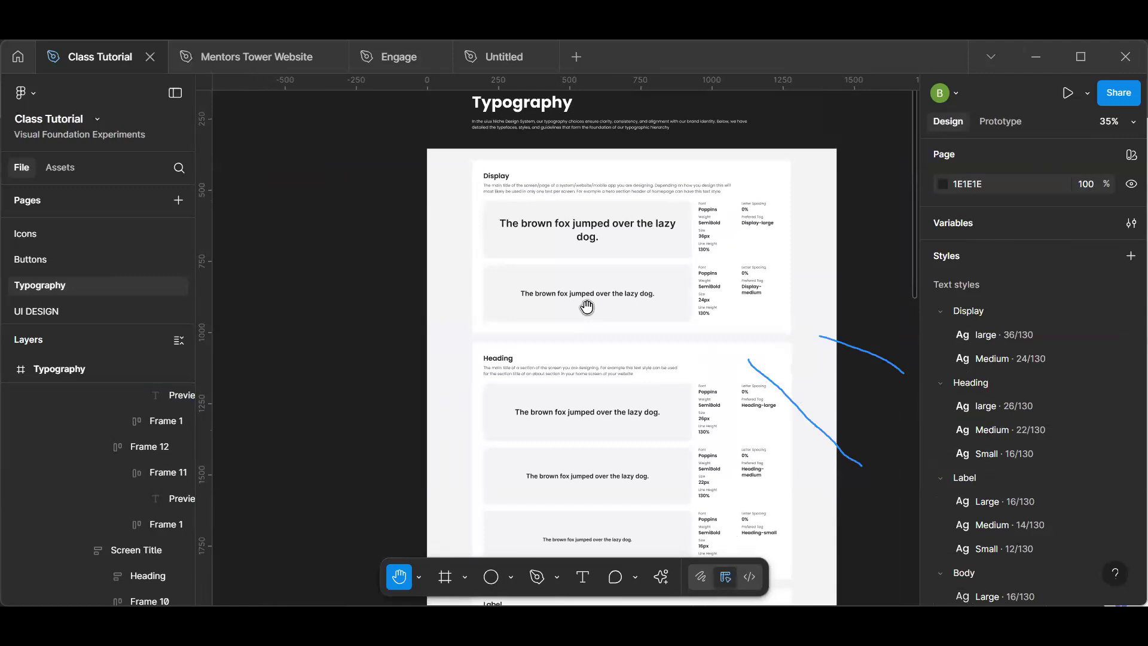
{"action": "key", "text": "v"}
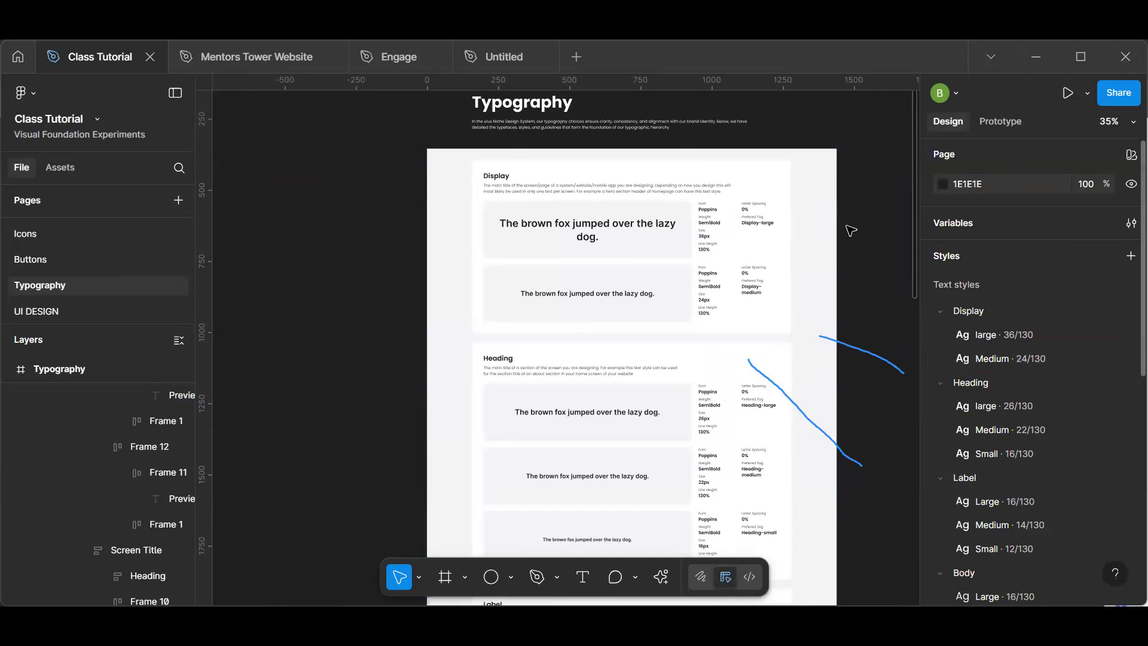
- Try Roboto as the value of the Font Family/Kodecamp variable and check the Display/large sample text
{"action": "left_click", "coordinate": [1127, 224]}
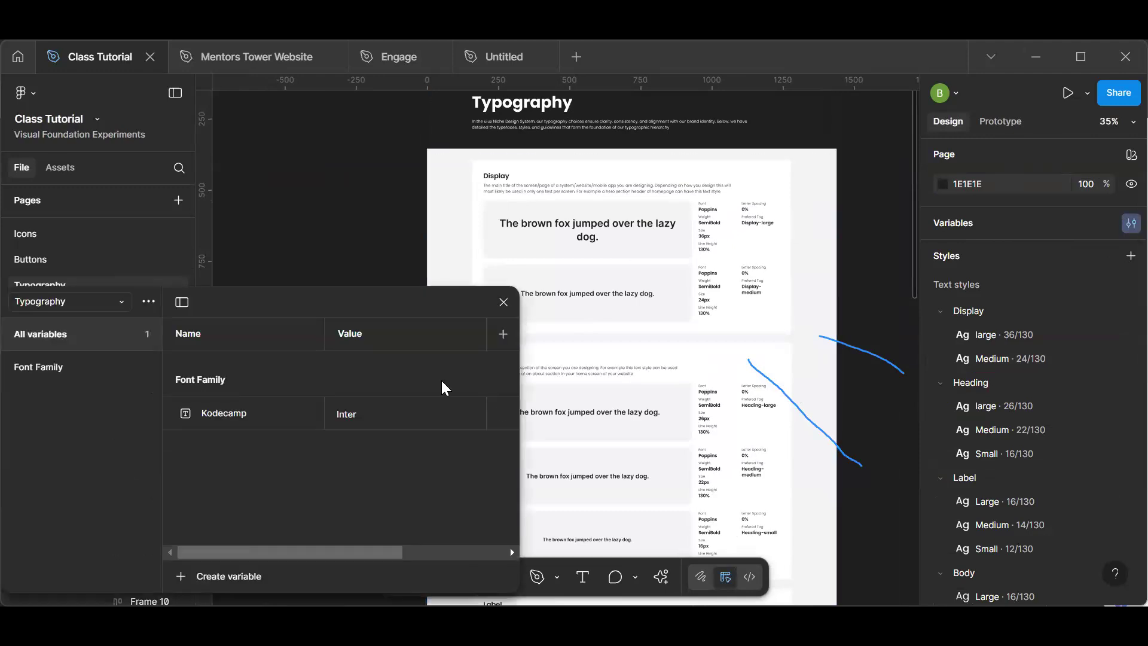
{"action": "double_click", "coordinate": [413, 411]}
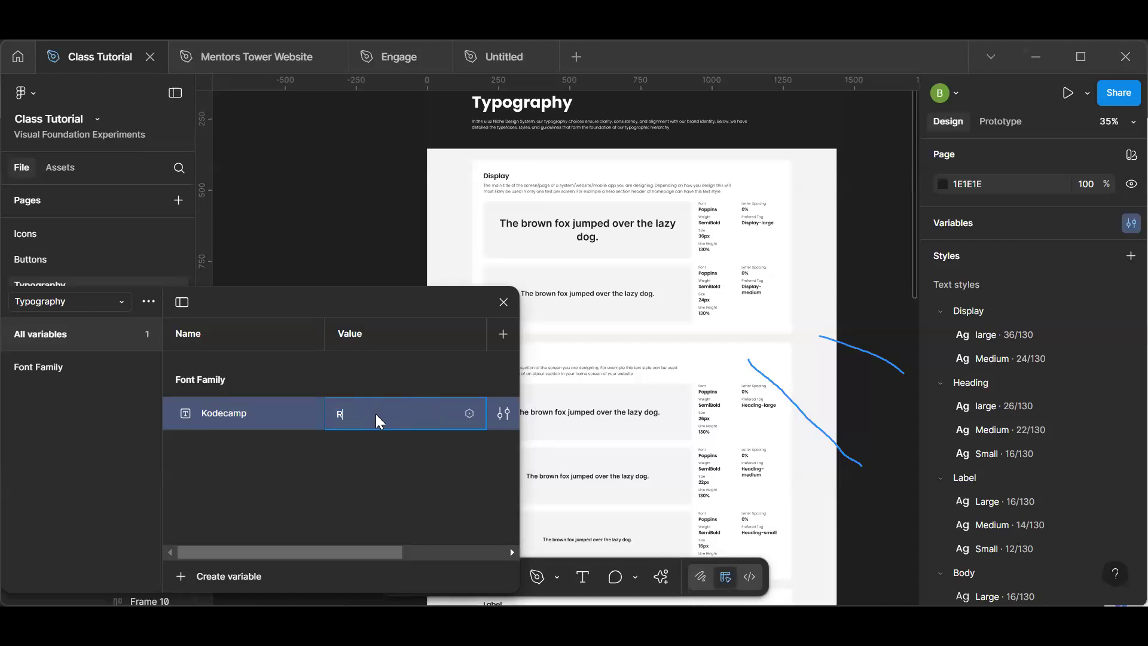
{"action": "key", "text": "Return"}
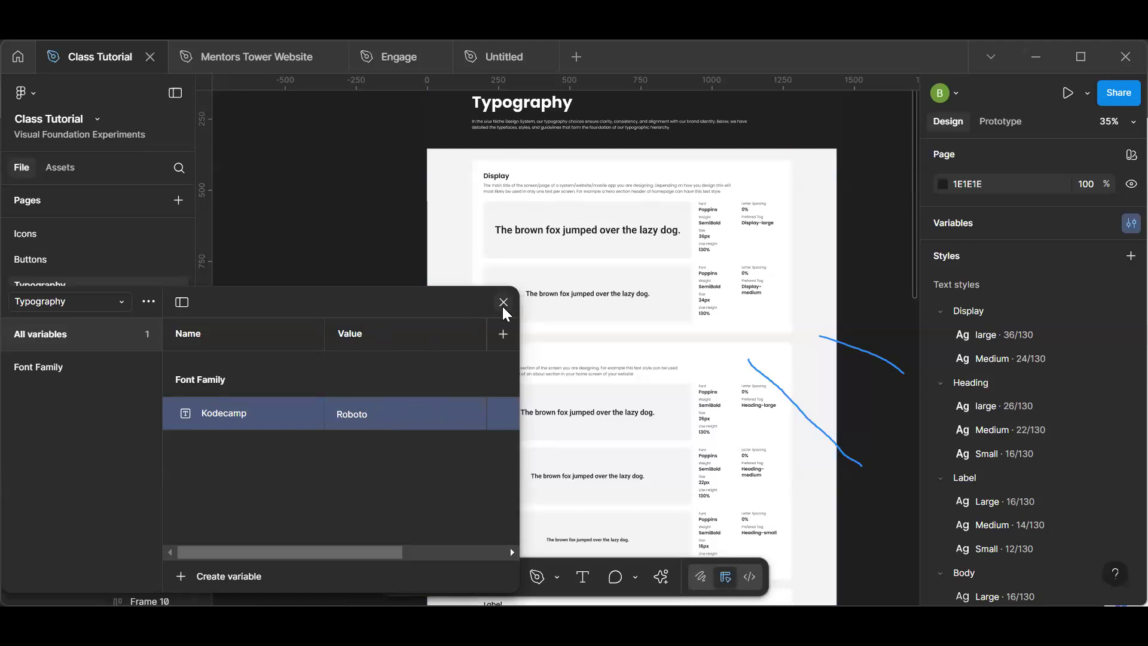
{"action": "left_click", "coordinate": [503, 303]}
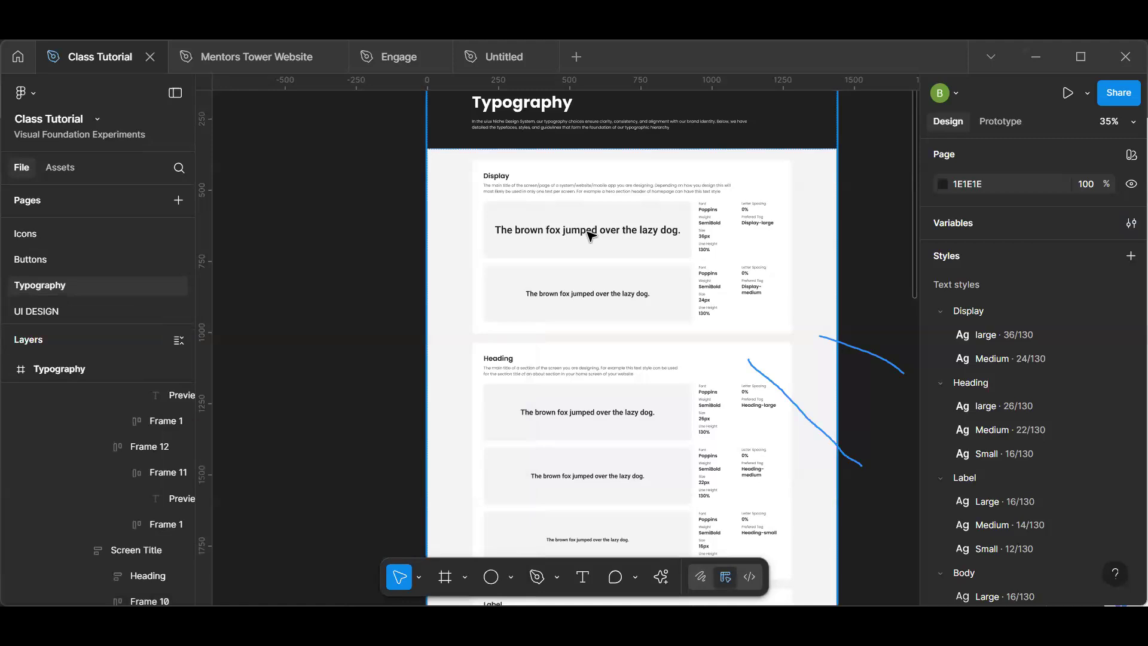
{"action": "left_click", "coordinate": [589, 232]}
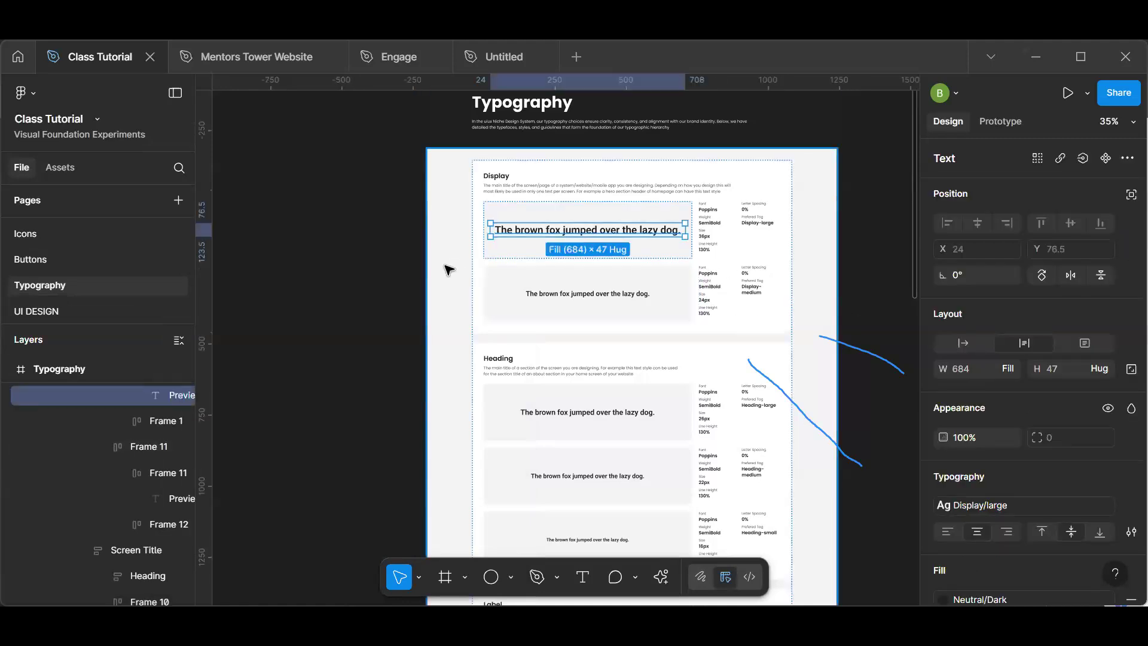
{"action": "left_click", "coordinate": [405, 281]}
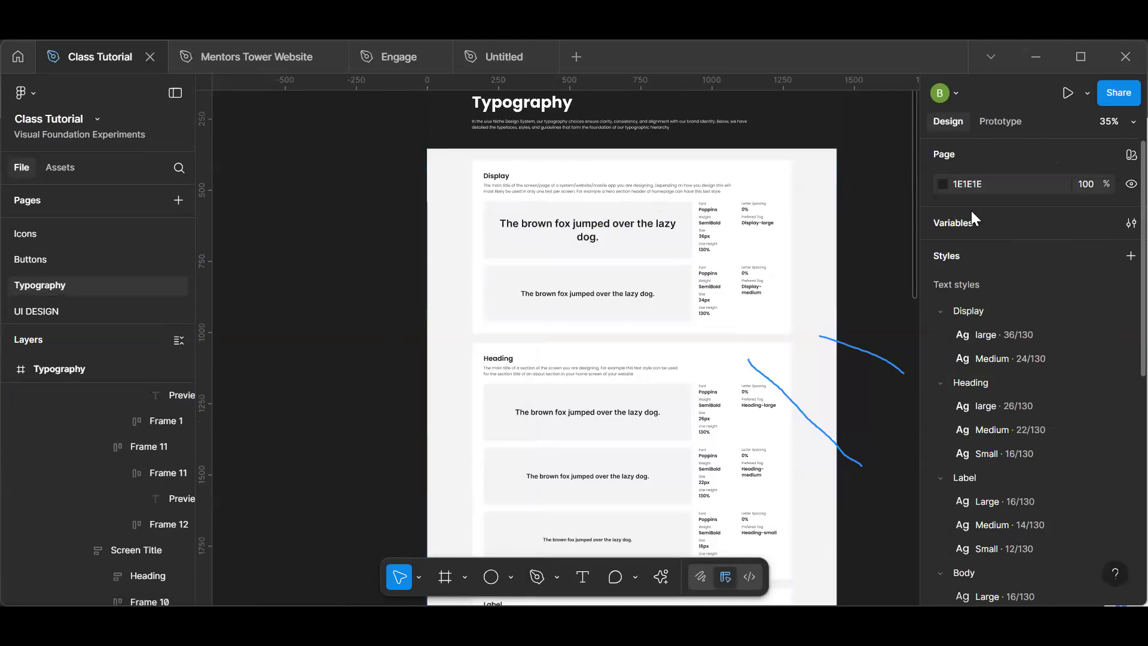
- Set the value of the Font Family/Kodecamp variable to Roboto and close the variables window
{"action": "left_click", "coordinate": [1128, 224]}
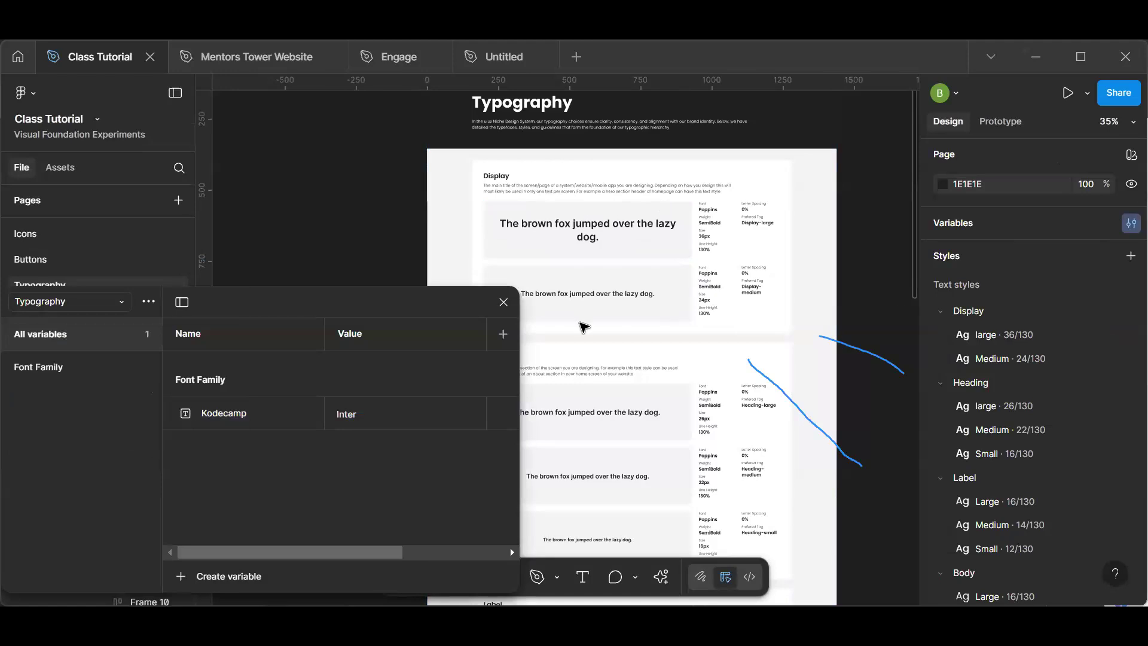
{"action": "scroll", "coordinate": [561, 241], "scroll_direction": "up", "scroll_amount": 5}
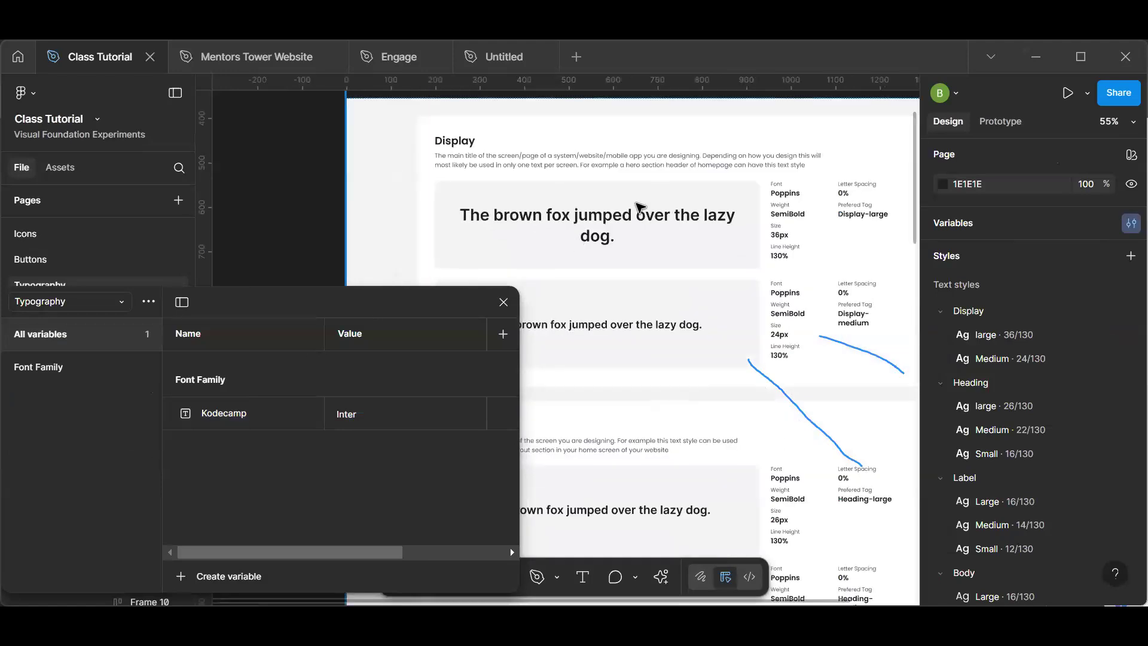
{"action": "scroll", "coordinate": [639, 207], "scroll_direction": "up", "scroll_amount": 3}
{"action": "double_click", "coordinate": [396, 414]}
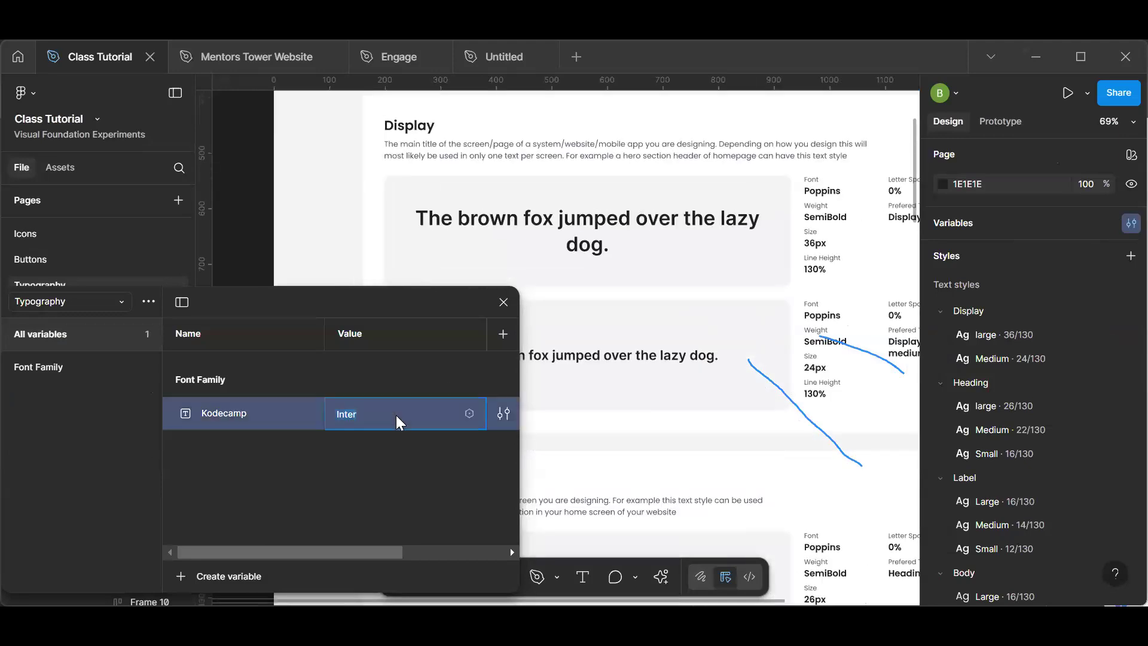
{"action": "type", "text": "Roboto"}
{"action": "key", "text": "Return"}
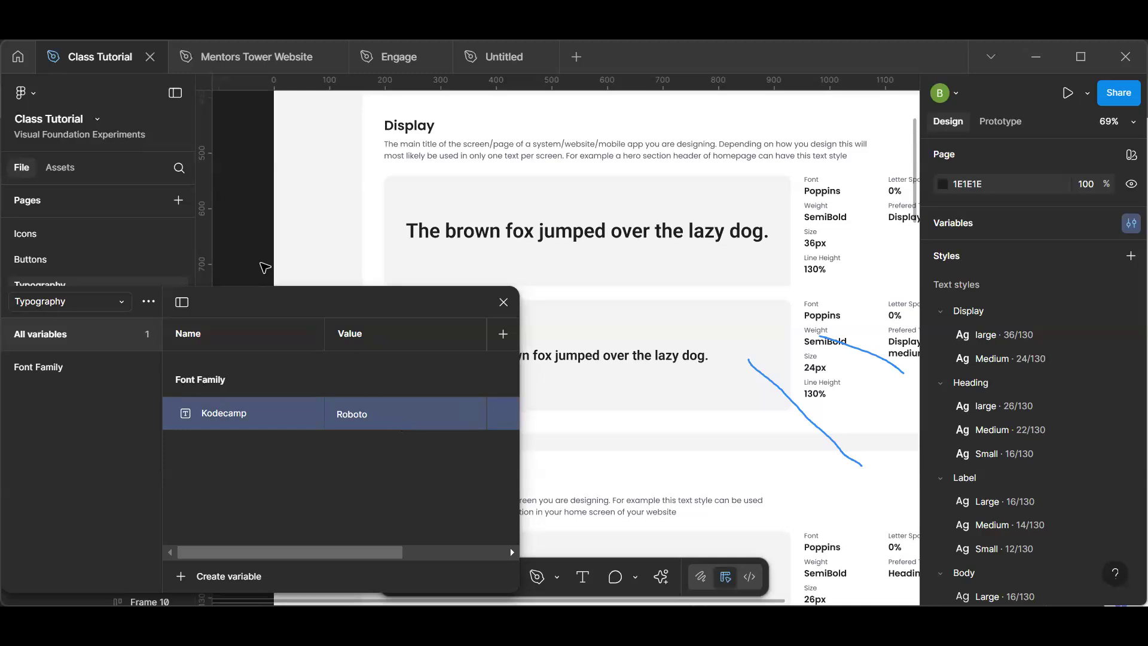
{"action": "left_click", "coordinate": [504, 302]}
- Set the font of the Label/Large text style directly to Roboto and close the style's settings
{"action": "scroll", "coordinate": [587, 362], "scroll_direction": "down", "scroll_amount": 5}
{"action": "scroll", "coordinate": [587, 363], "scroll_direction": "down", "scroll_amount": 3}
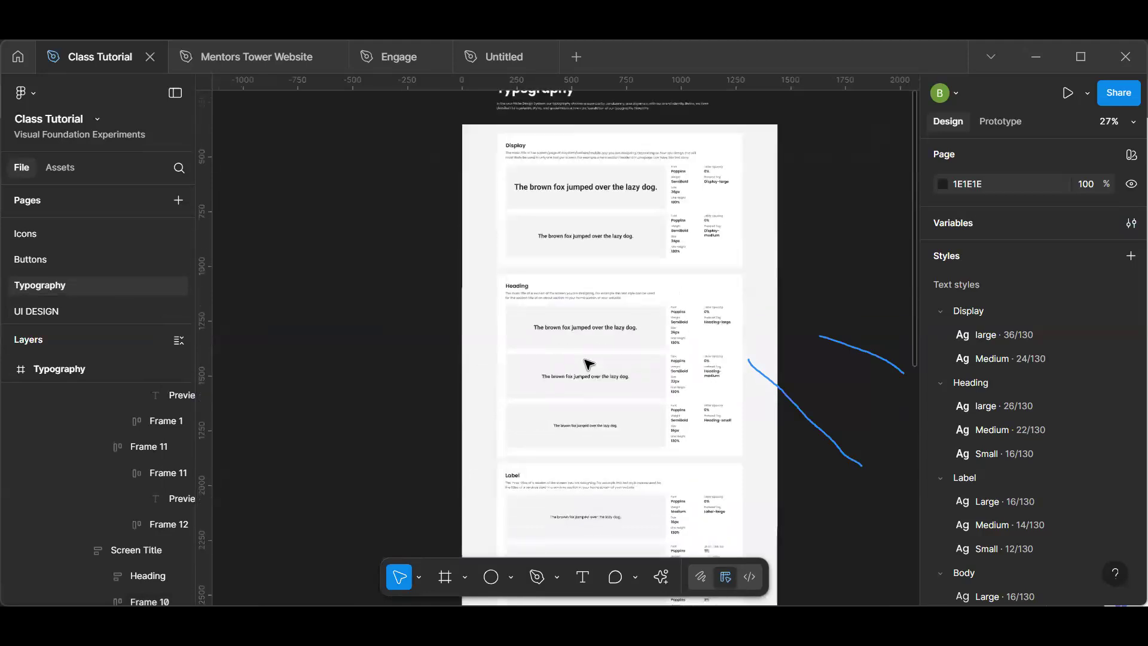
{"action": "scroll", "coordinate": [587, 362], "scroll_direction": "down", "scroll_amount": 4}
{"action": "scroll", "coordinate": [574, 278], "scroll_direction": "up", "scroll_amount": 5}
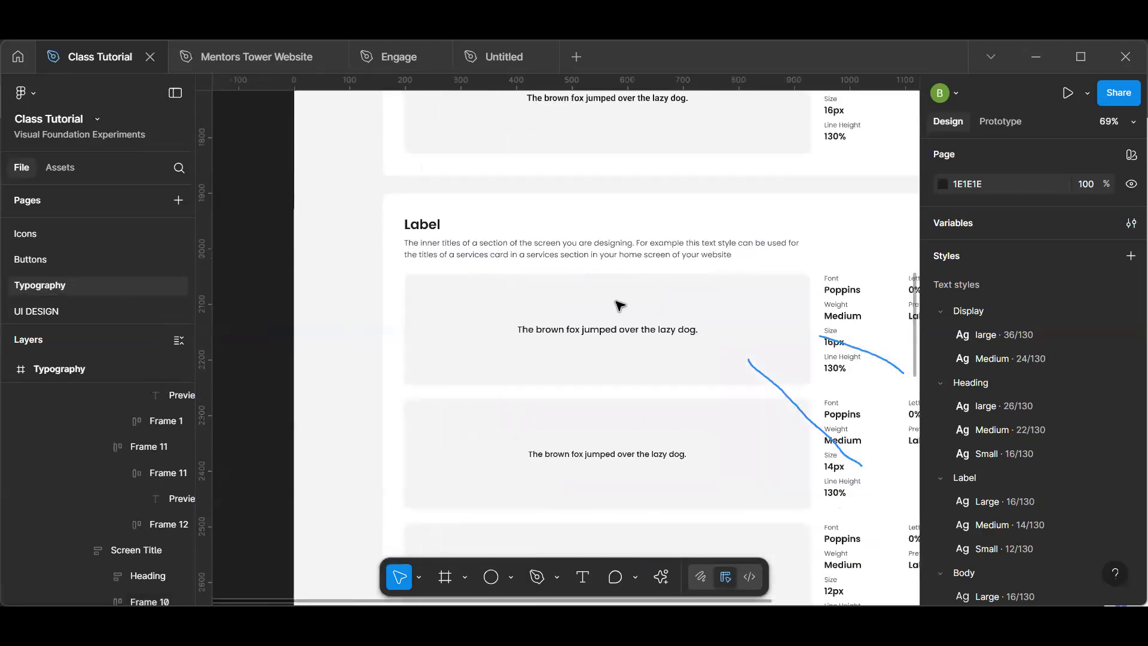
{"action": "left_click", "coordinate": [629, 336]}
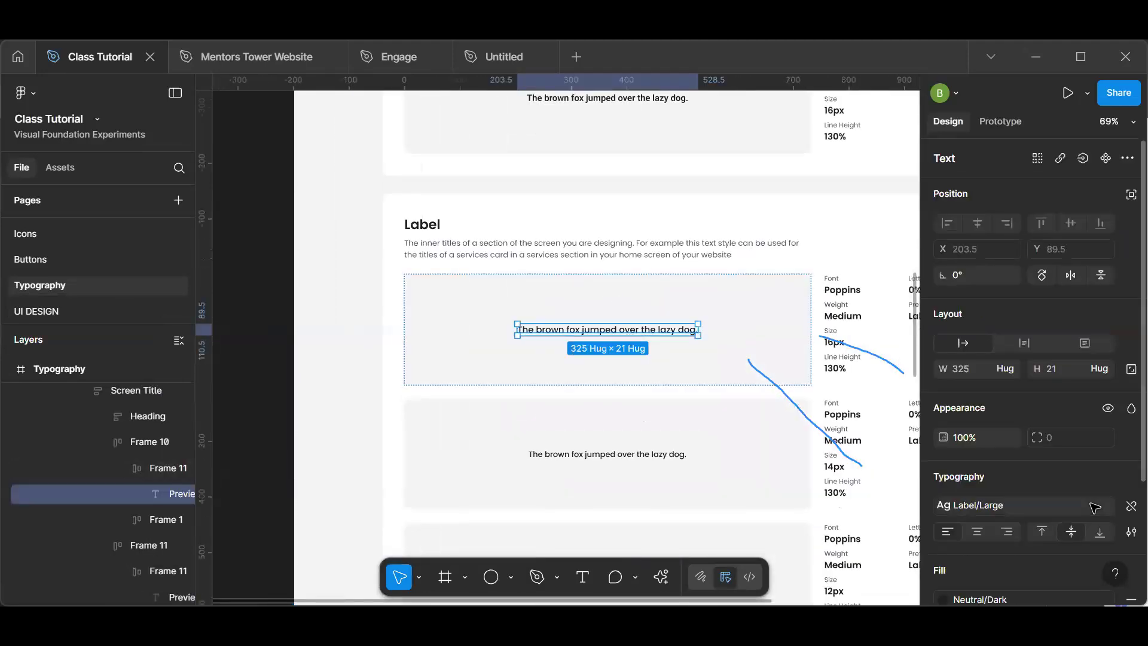
{"action": "left_click", "coordinate": [1065, 511]}
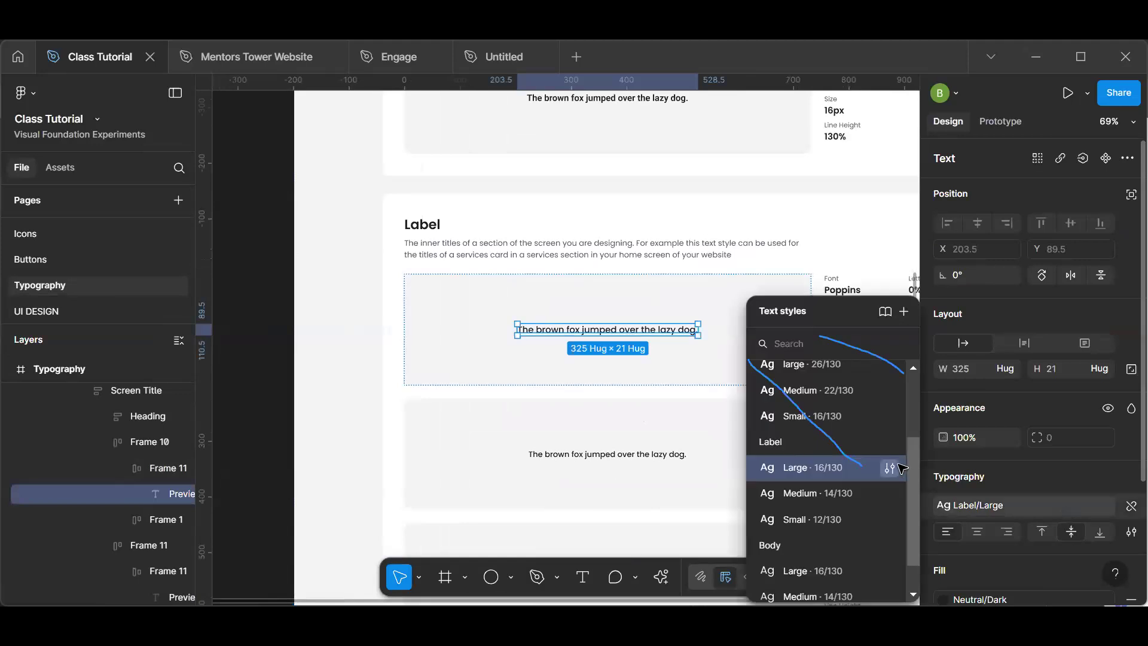
{"action": "left_click", "coordinate": [890, 467]}
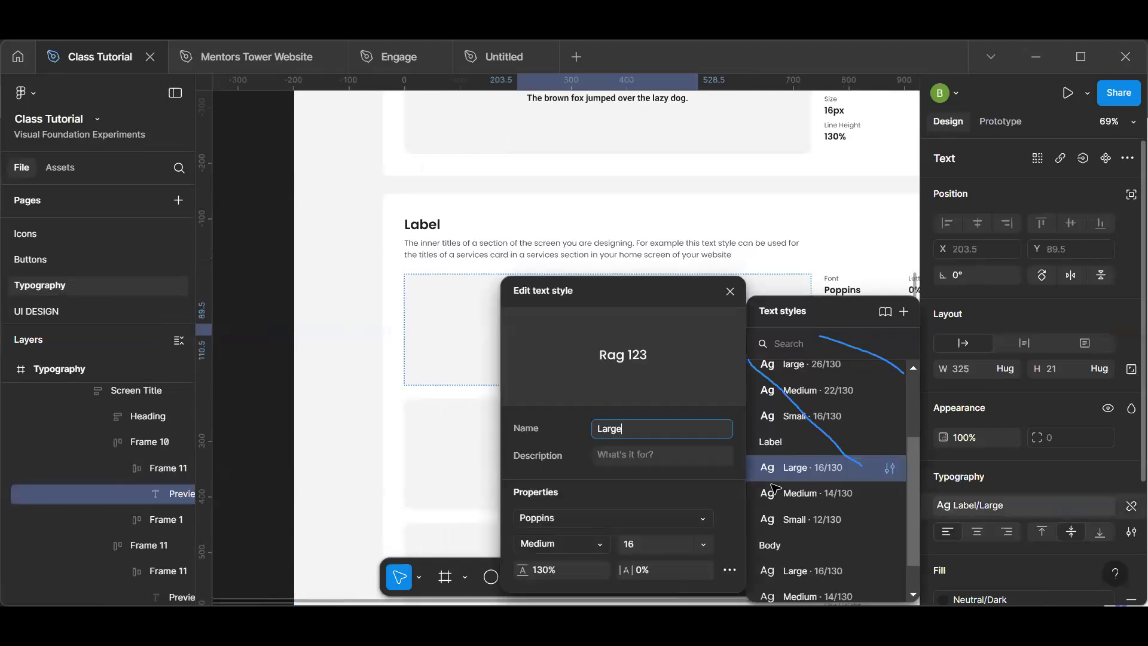
{"action": "left_click", "coordinate": [613, 516]}
{"action": "type", "text": "rob"}
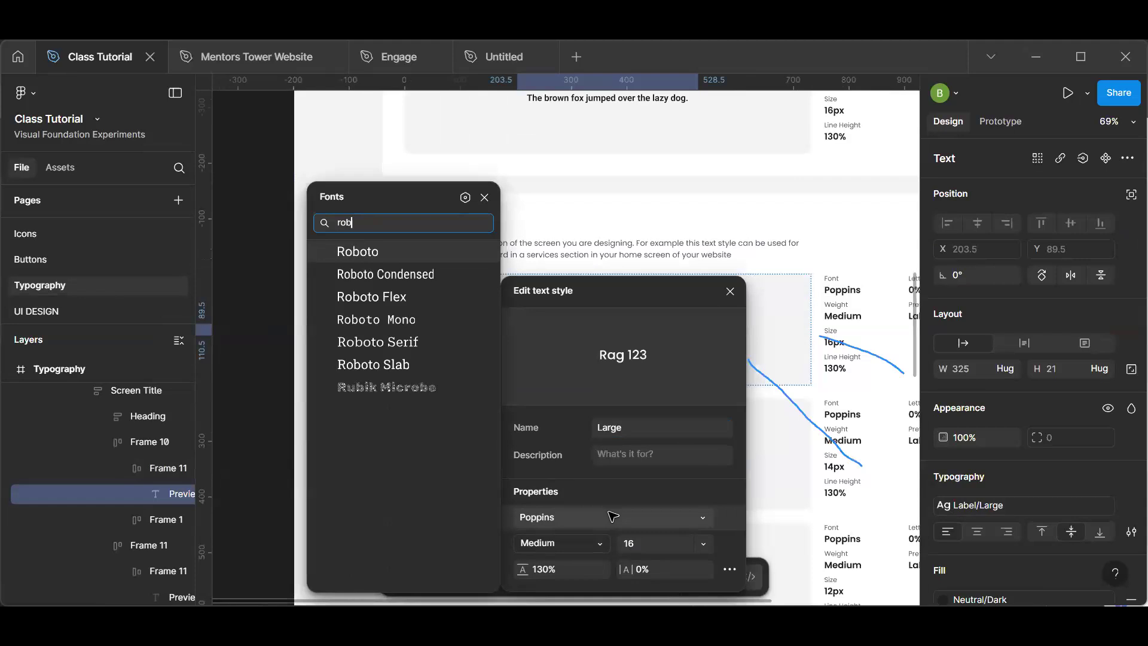
{"action": "key", "text": "Return"}
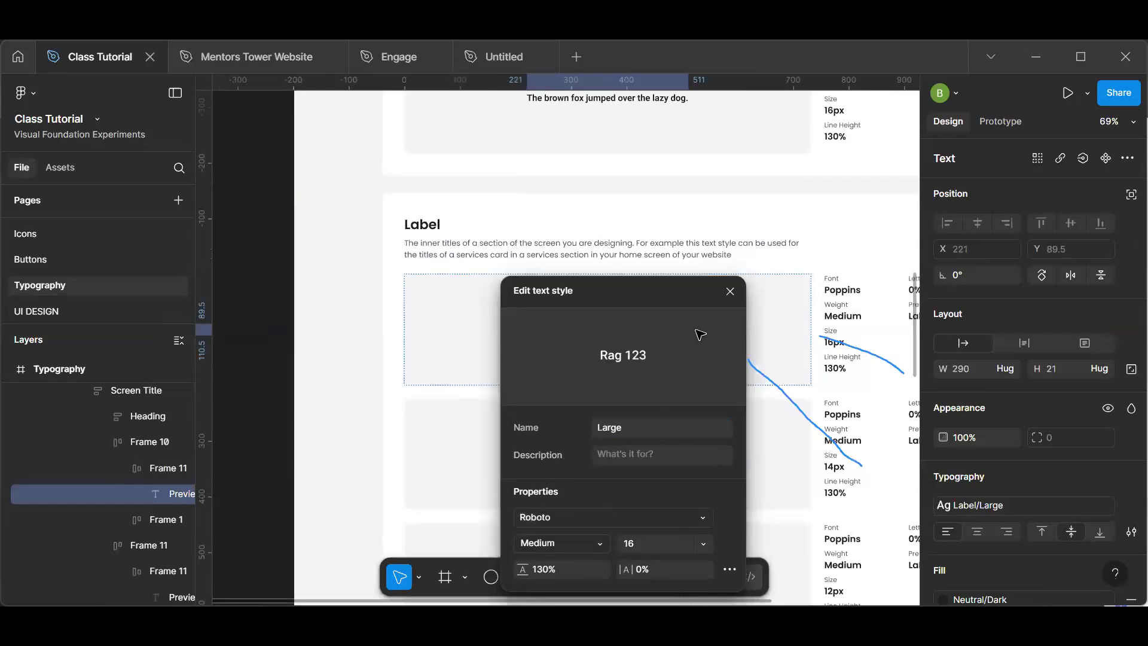
{"action": "left_click", "coordinate": [730, 291]}
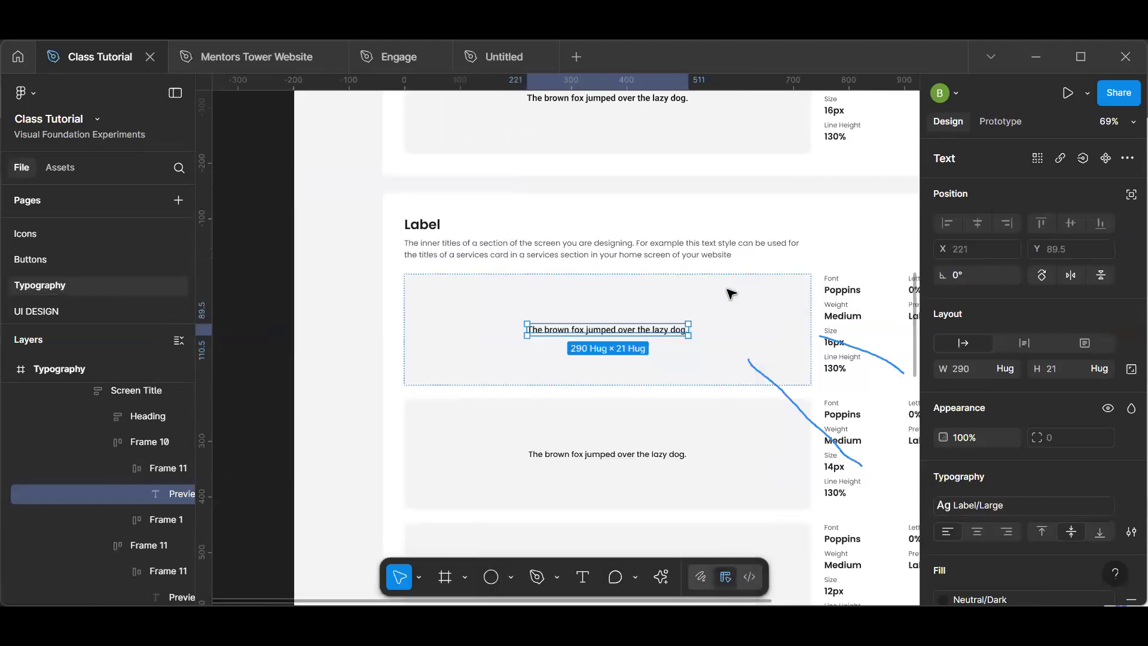
{"action": "left_click", "coordinate": [275, 337]}
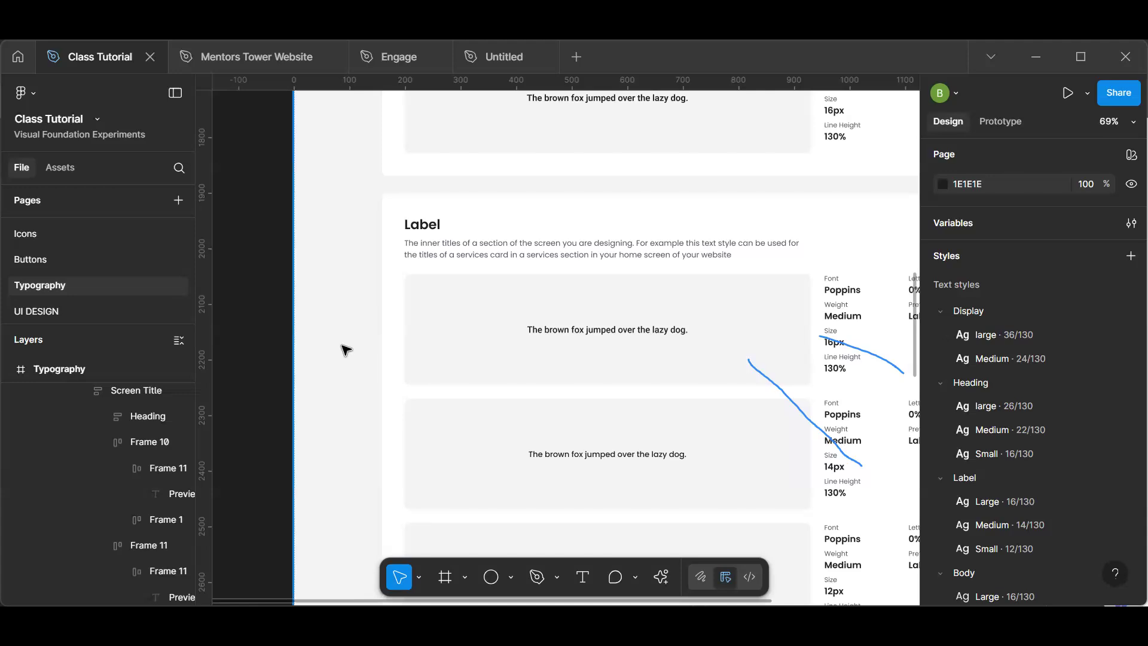
- Examine the Label and Heading samples and the size specification of the large heading, then view the whole guide
{"action": "scroll", "coordinate": [346, 349], "scroll_direction": "down", "scroll_amount": 3}
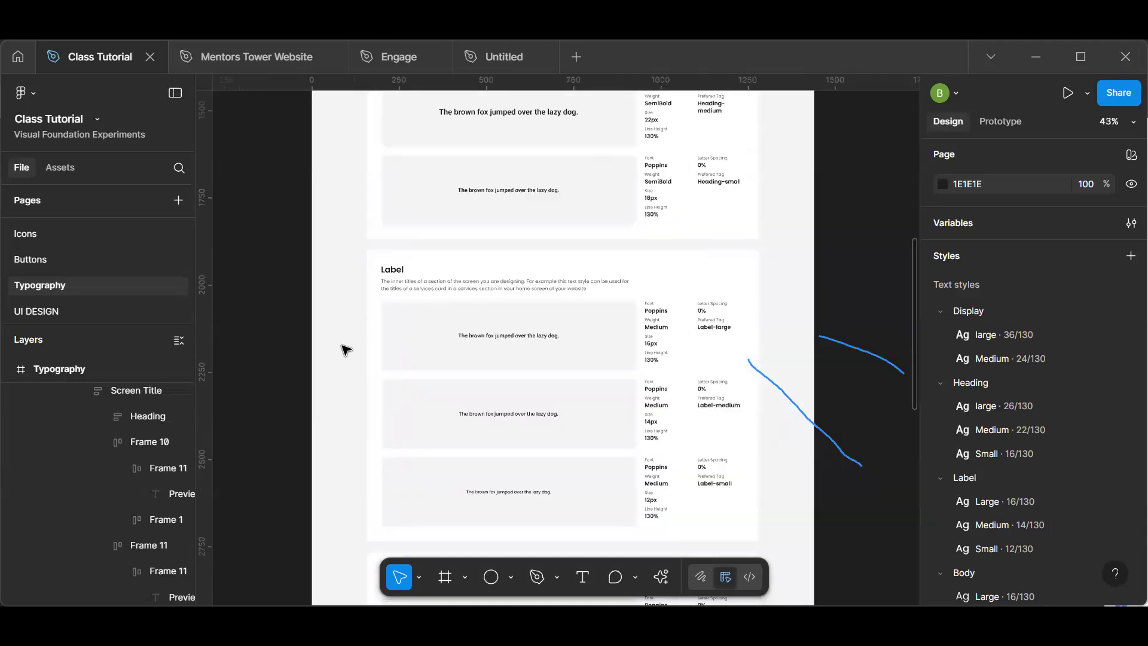
{"action": "scroll", "coordinate": [525, 244], "scroll_direction": "up", "scroll_amount": 3}
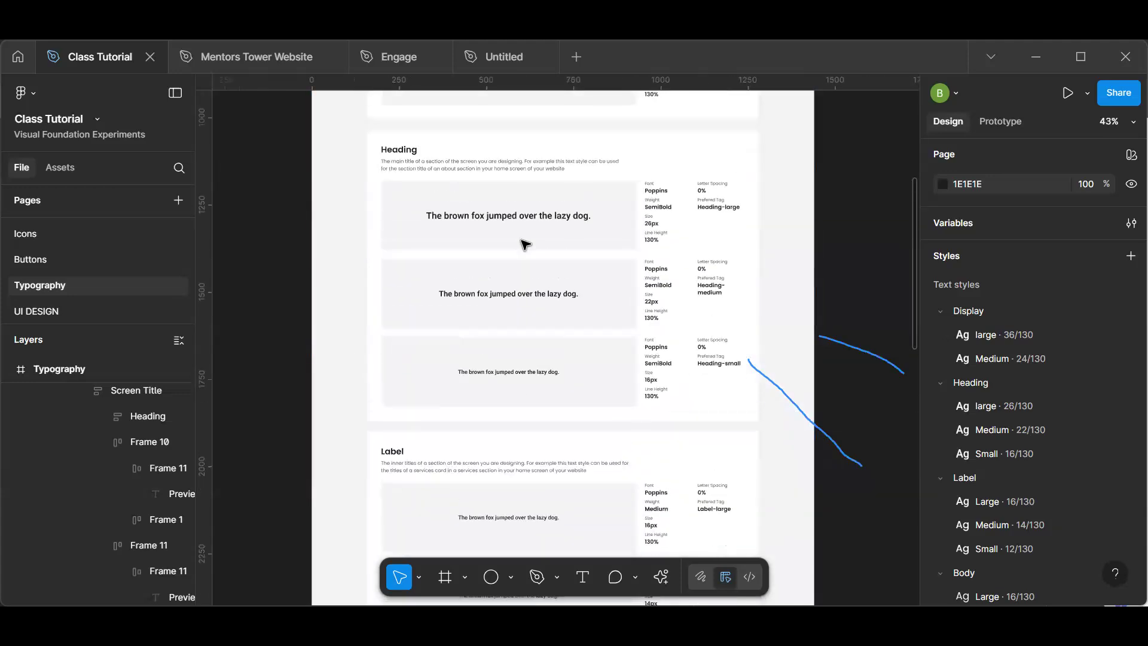
{"action": "scroll", "coordinate": [525, 244], "scroll_direction": "up", "scroll_amount": 3}
{"action": "scroll", "coordinate": [786, 210], "scroll_direction": "up", "scroll_amount": 2}
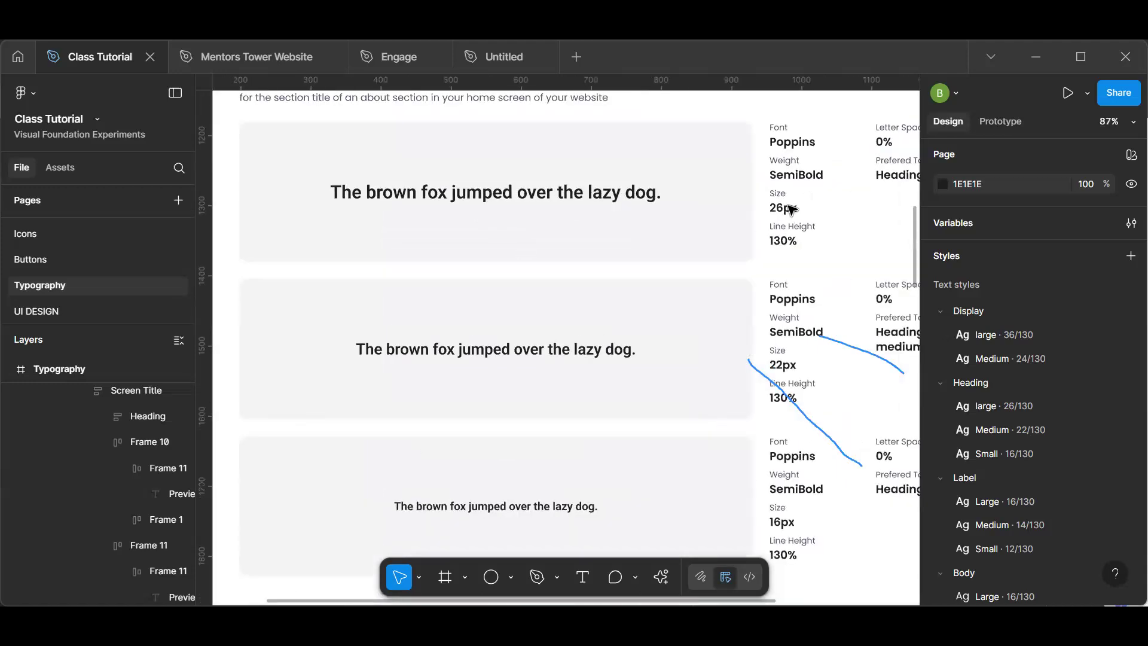
{"action": "left_click_drag", "start_coordinate": [771, 210], "coordinate": [782, 211]}
{"action": "left_click", "coordinate": [783, 212]}
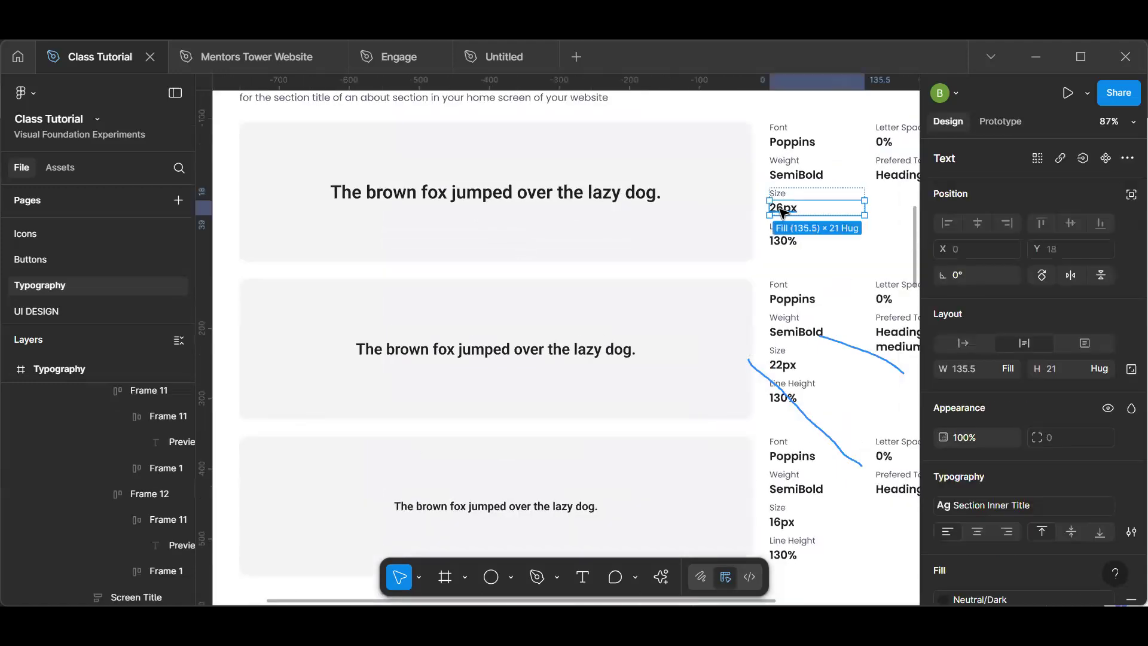
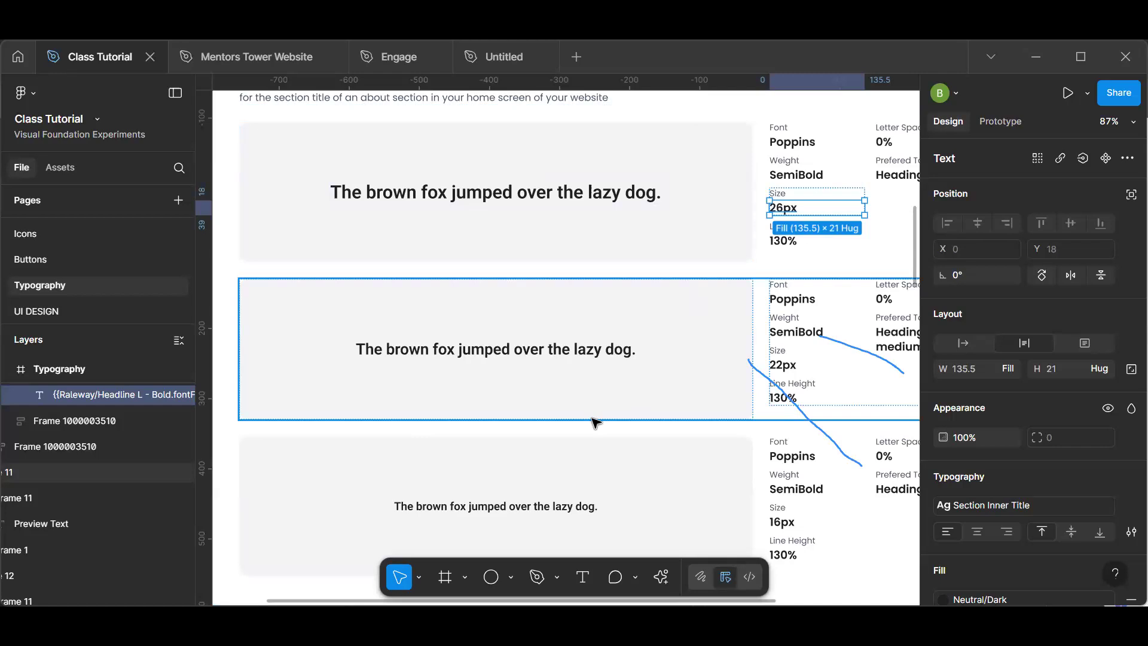
{"action": "scroll", "coordinate": [596, 422], "scroll_direction": "down", "scroll_amount": 5}
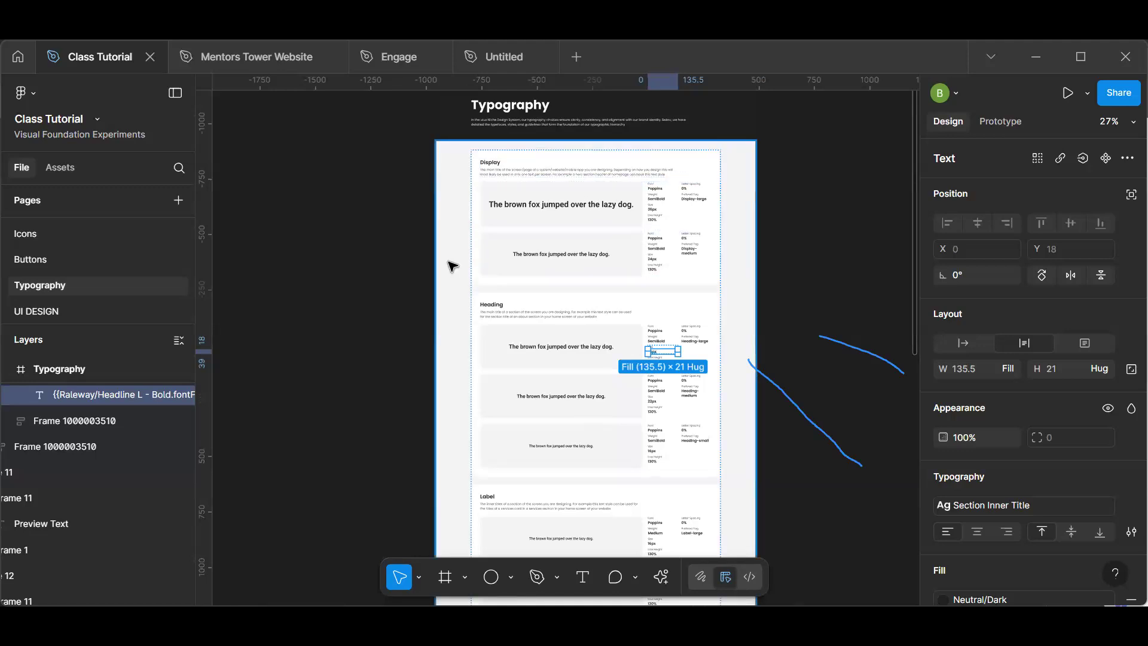
- Examine the size and line height specifications of the Display and Heading samples in the guide
{"action": "scroll", "coordinate": [453, 266], "scroll_direction": "up", "scroll_amount": 3}
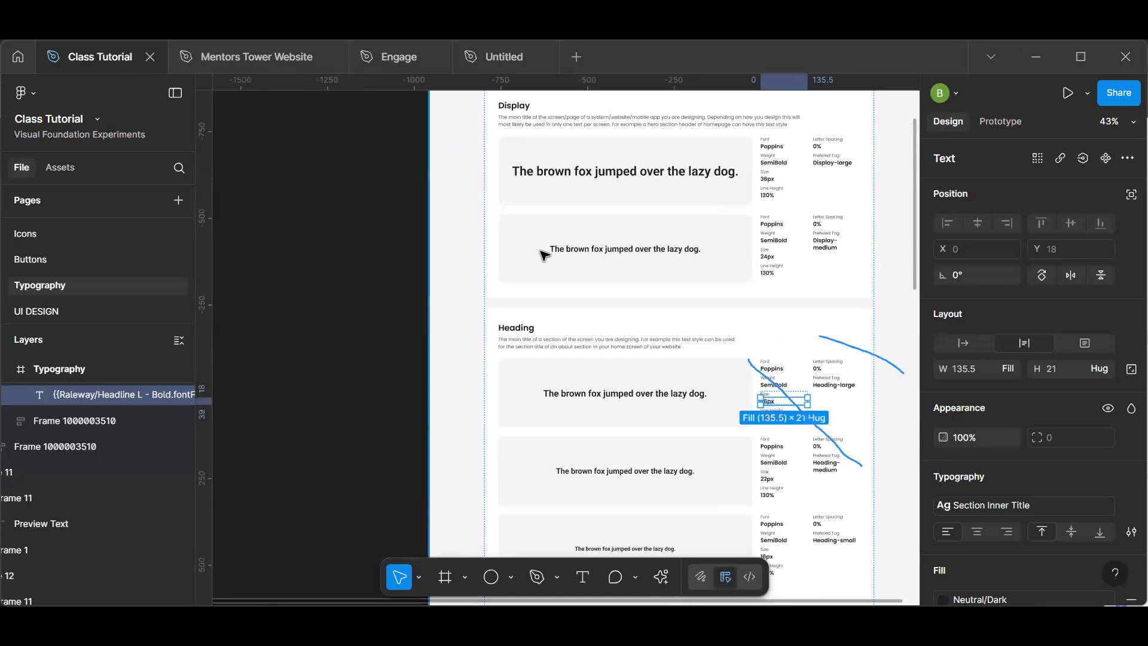
{"action": "key", "text": "space"}
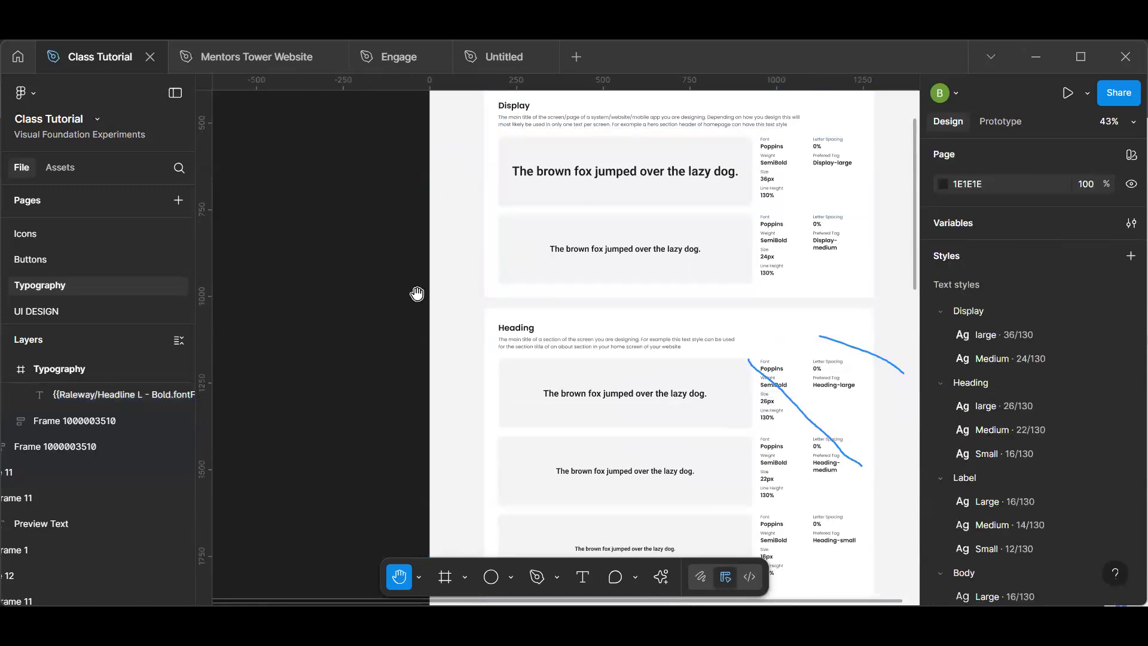
{"action": "scroll", "coordinate": [448, 333], "scroll_direction": "up", "scroll_amount": 3}
{"action": "scroll", "coordinate": [449, 333], "scroll_direction": "right", "scroll_amount": 3}
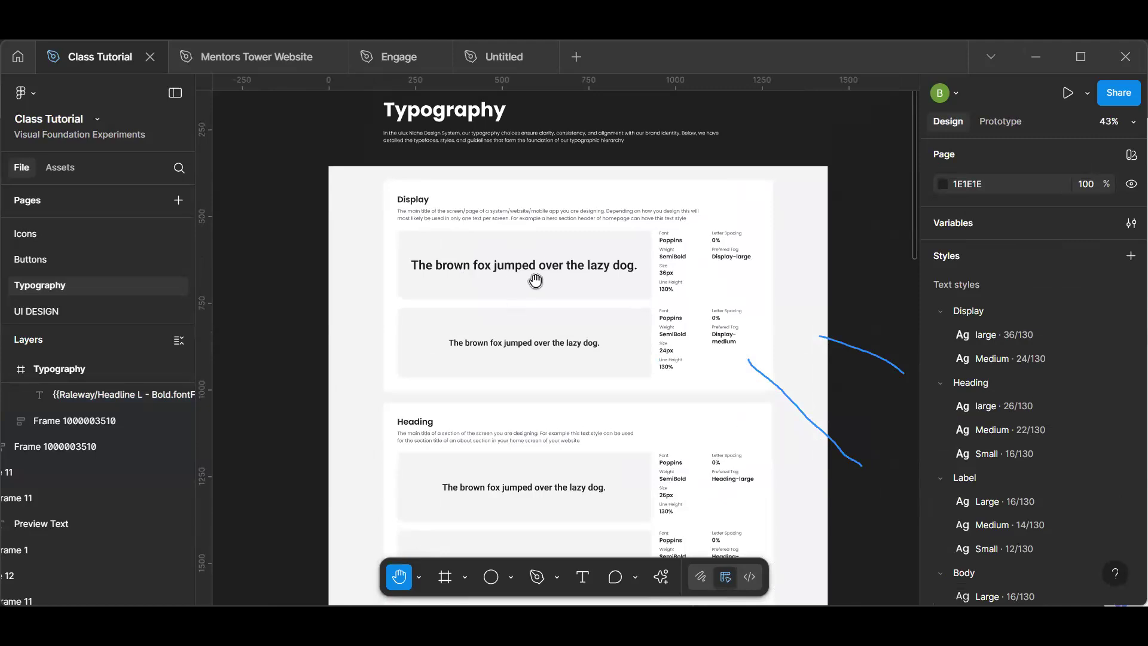
{"action": "scroll", "coordinate": [536, 279], "scroll_direction": "up", "scroll_amount": 2}
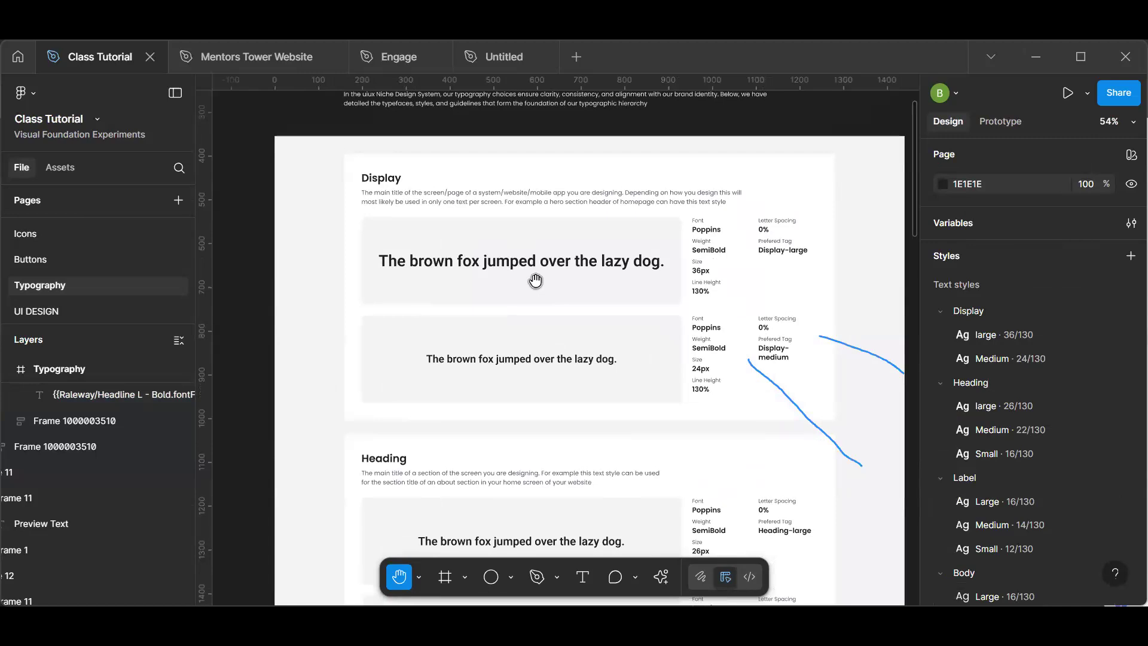
{"action": "key", "text": "v"}
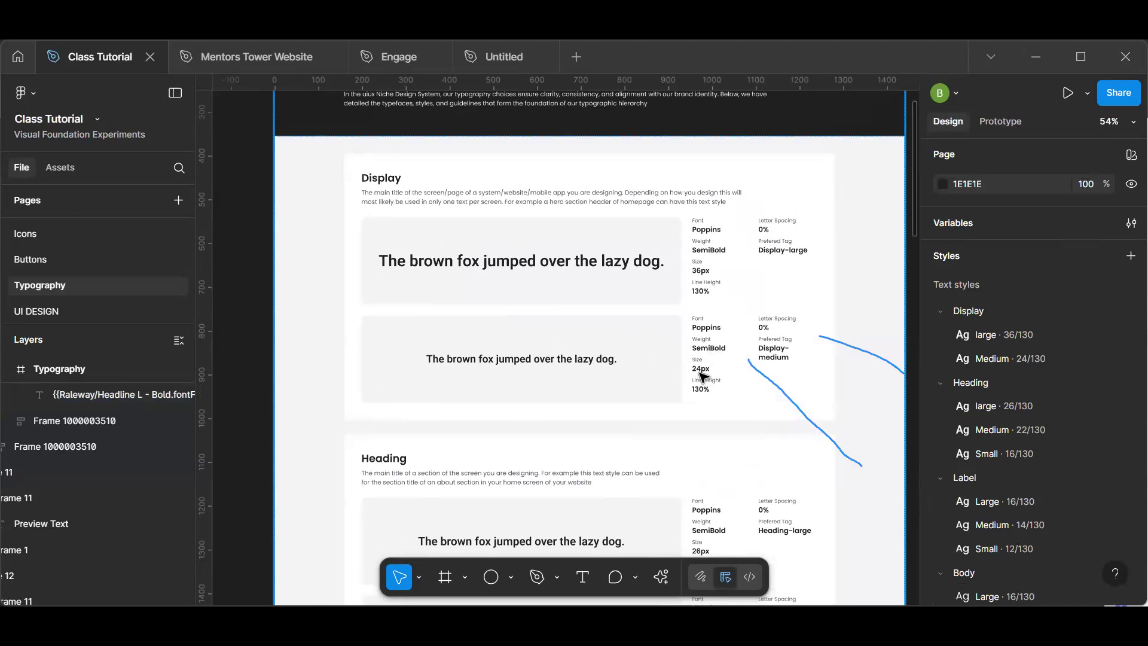
{"action": "scroll", "coordinate": [703, 402], "scroll_direction": "down", "scroll_amount": 3}
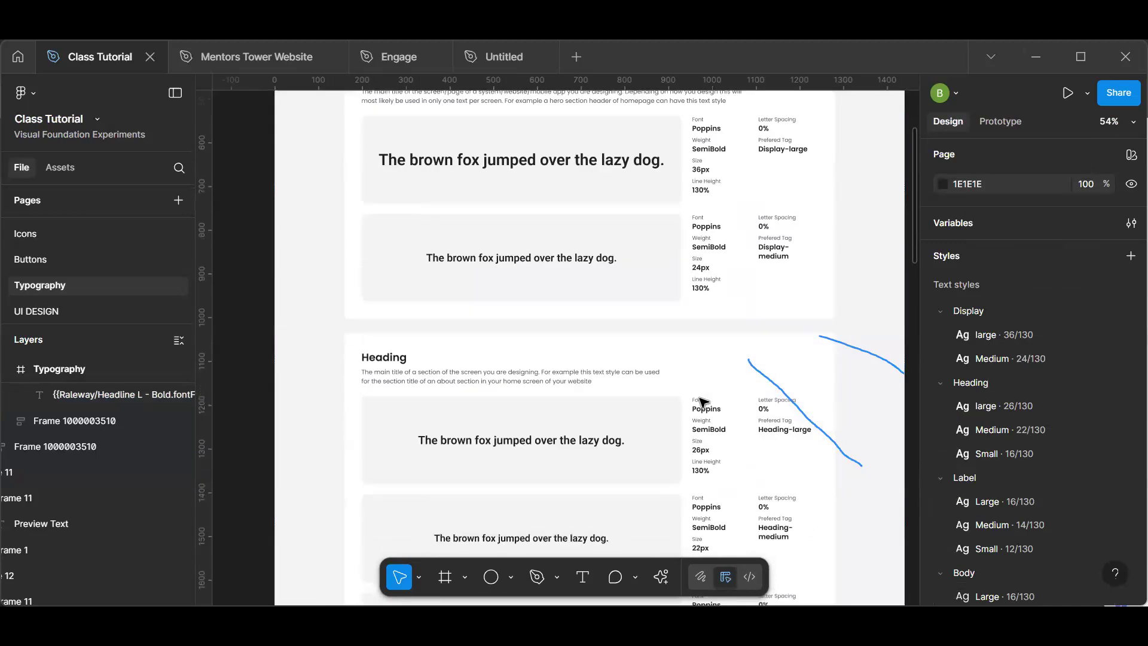
{"action": "scroll", "coordinate": [703, 402], "scroll_direction": "down", "scroll_amount": 1}
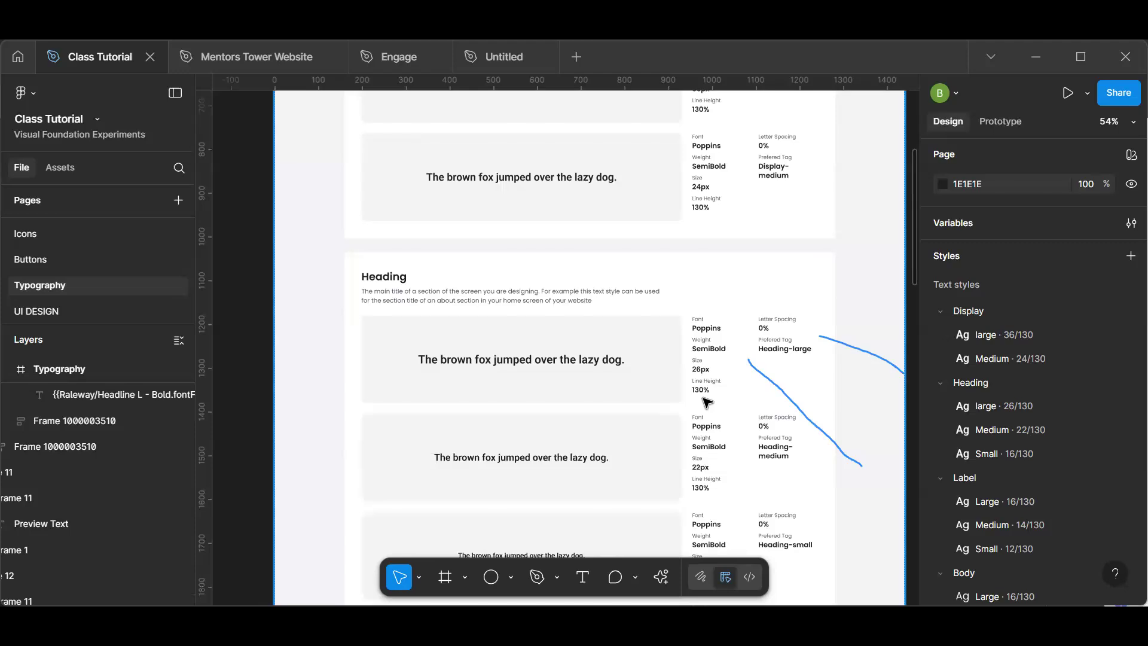
{"action": "right_click", "coordinate": [703, 397]}
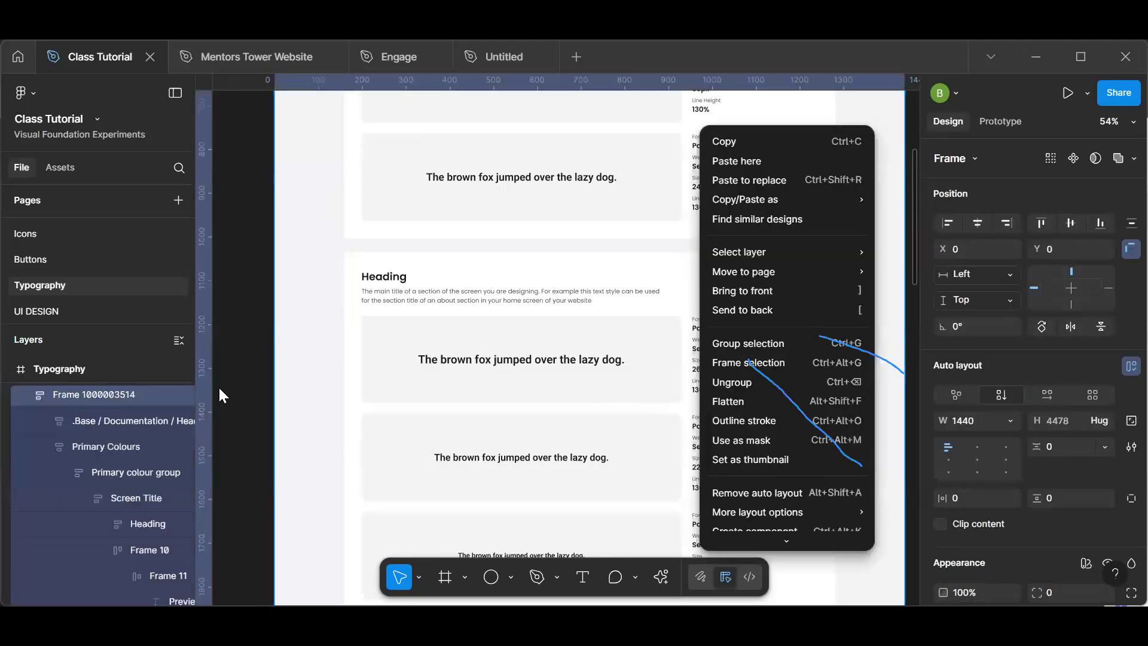
{"action": "left_click", "coordinate": [242, 376]}
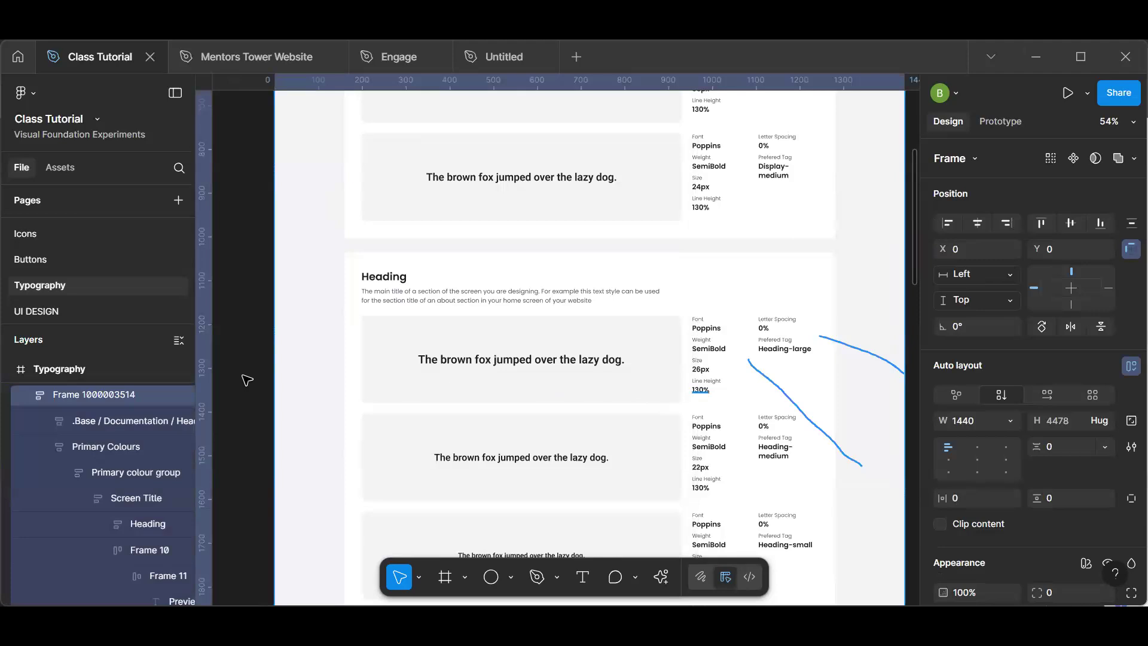
{"action": "scroll", "coordinate": [242, 376], "scroll_direction": "down", "scroll_amount": 2, "text": "ctrl"}
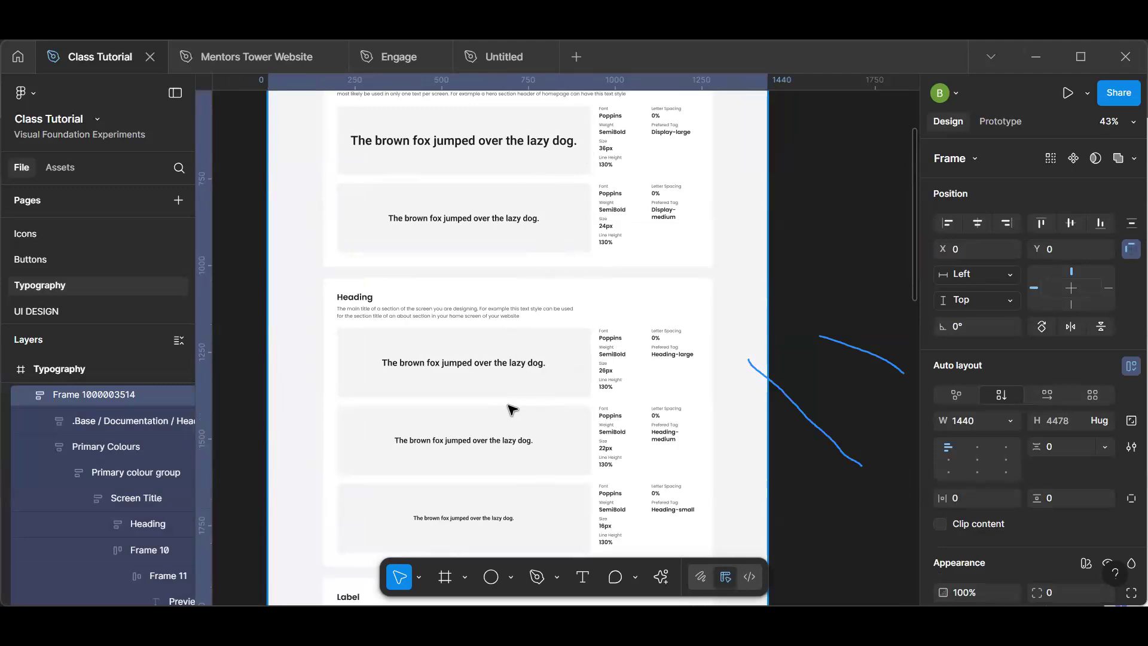
{"action": "left_click", "coordinate": [822, 258]}
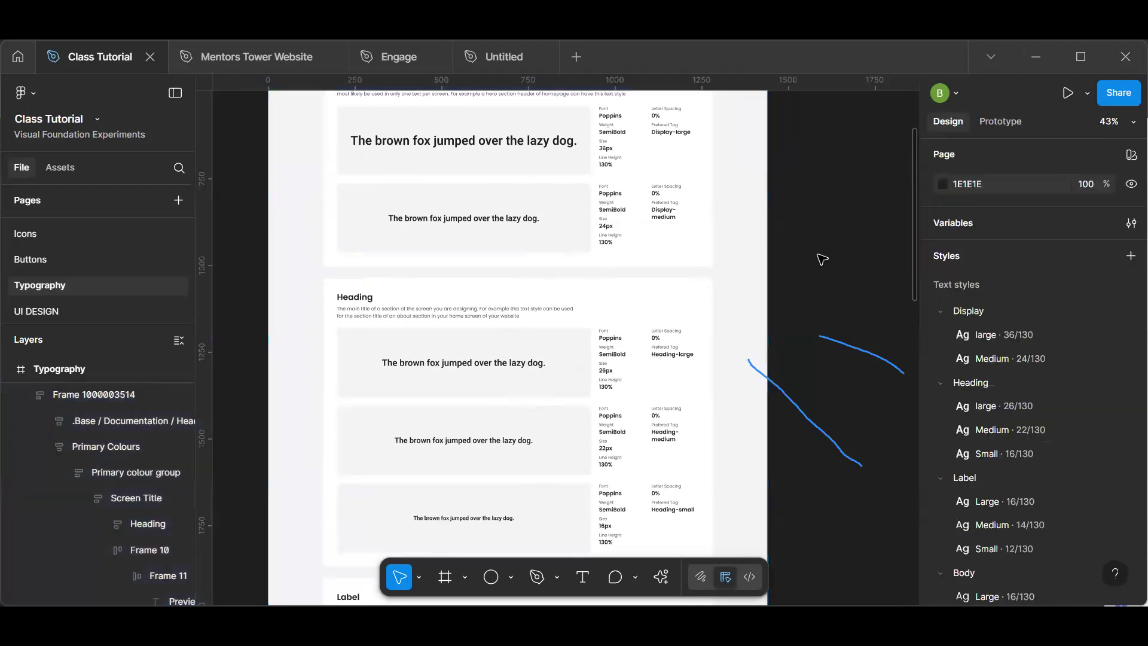
- Add a Number variable to the Typography collection and close the variables window
{"action": "left_click", "coordinate": [1124, 226]}
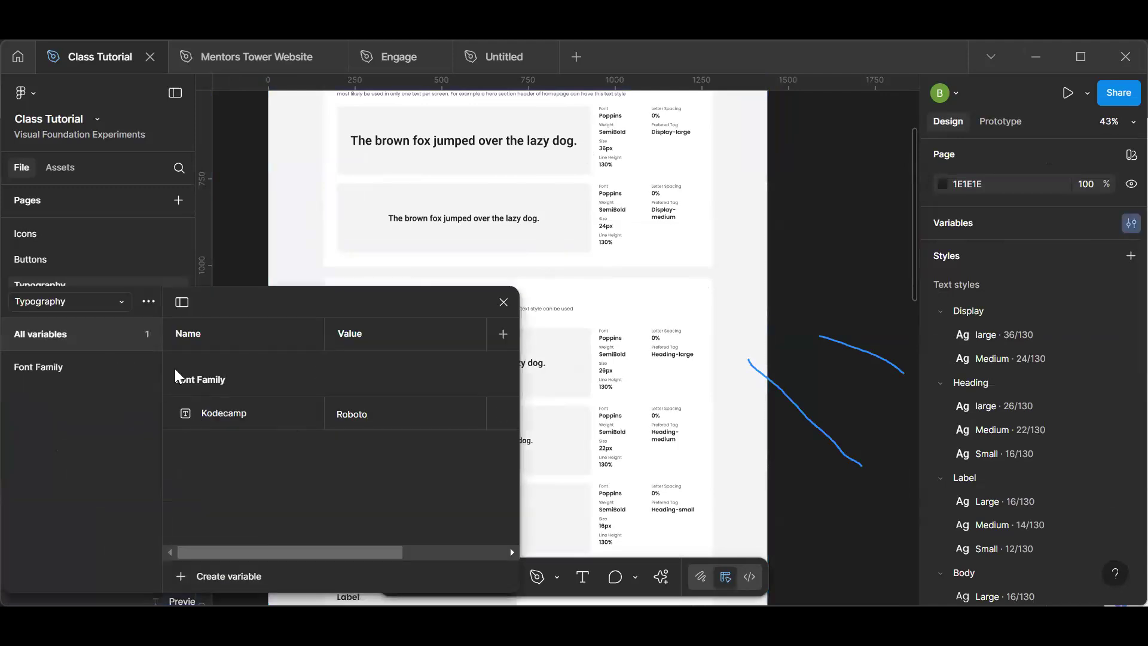
{"action": "left_click", "coordinate": [70, 365]}
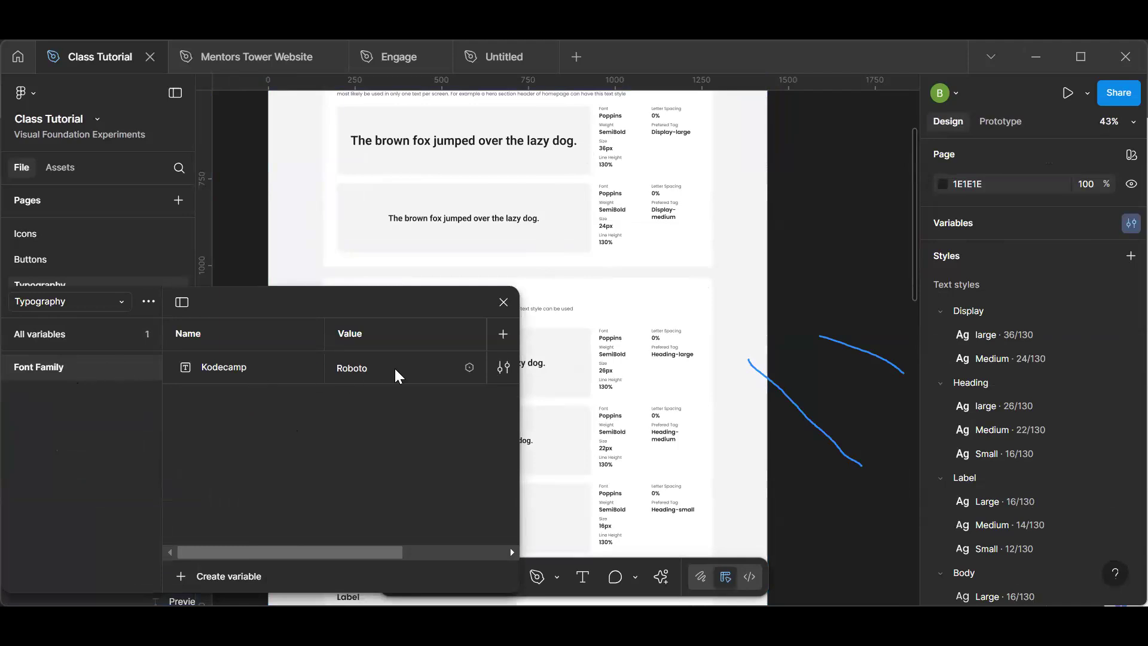
{"action": "left_click", "coordinate": [109, 338]}
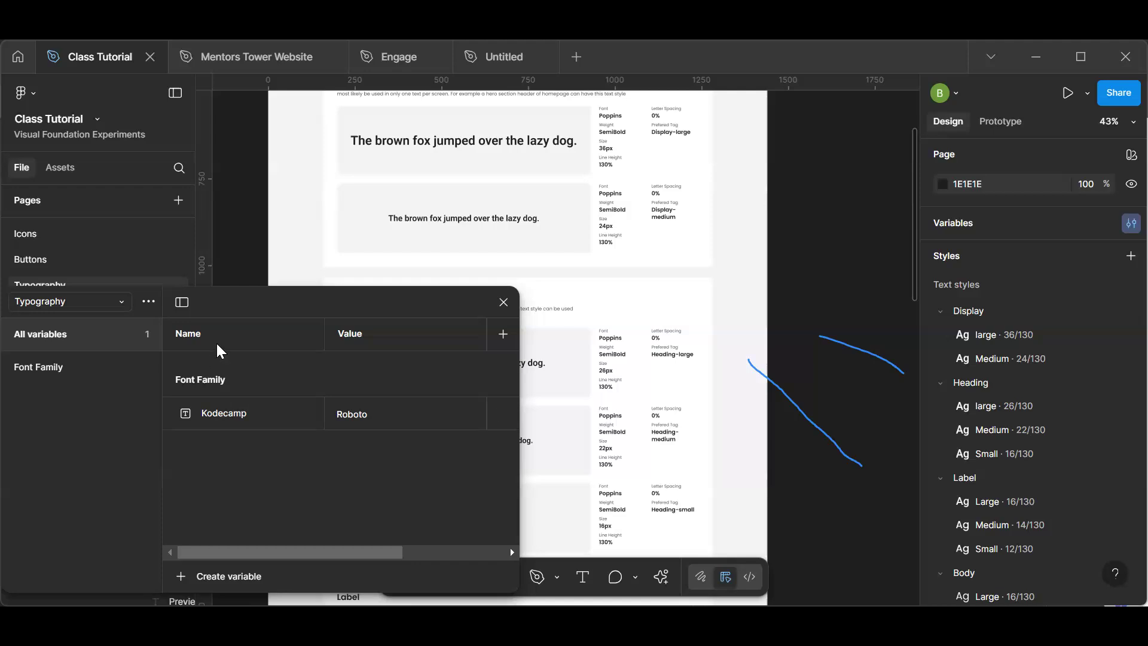
{"action": "left_click", "coordinate": [205, 579]}
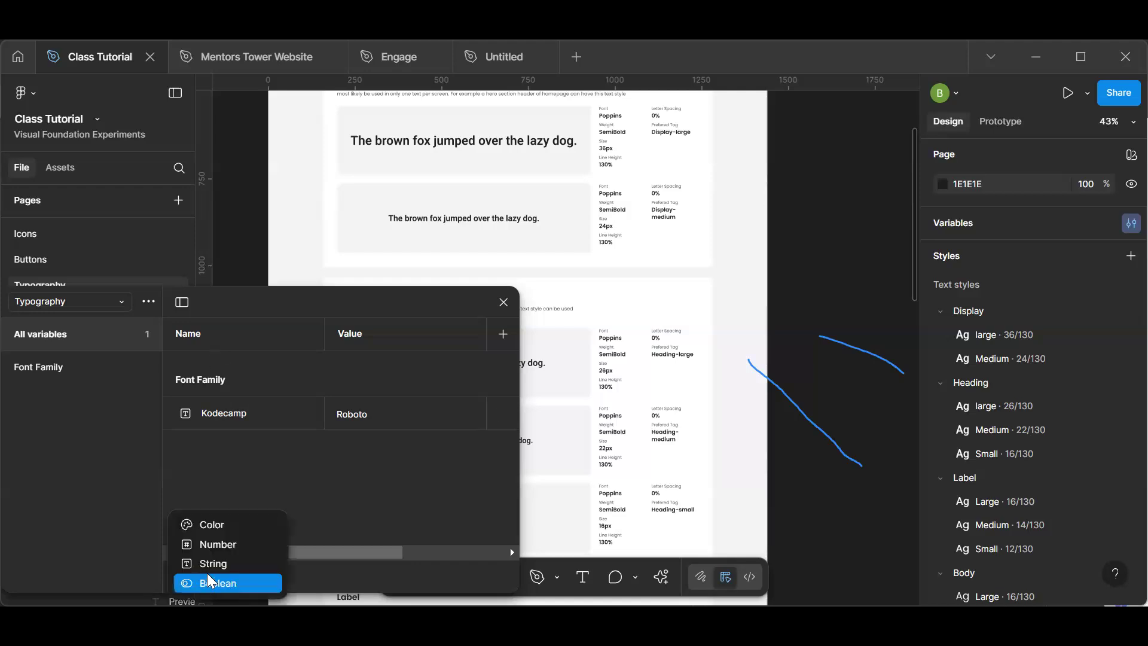
{"action": "left_click", "coordinate": [235, 542]}
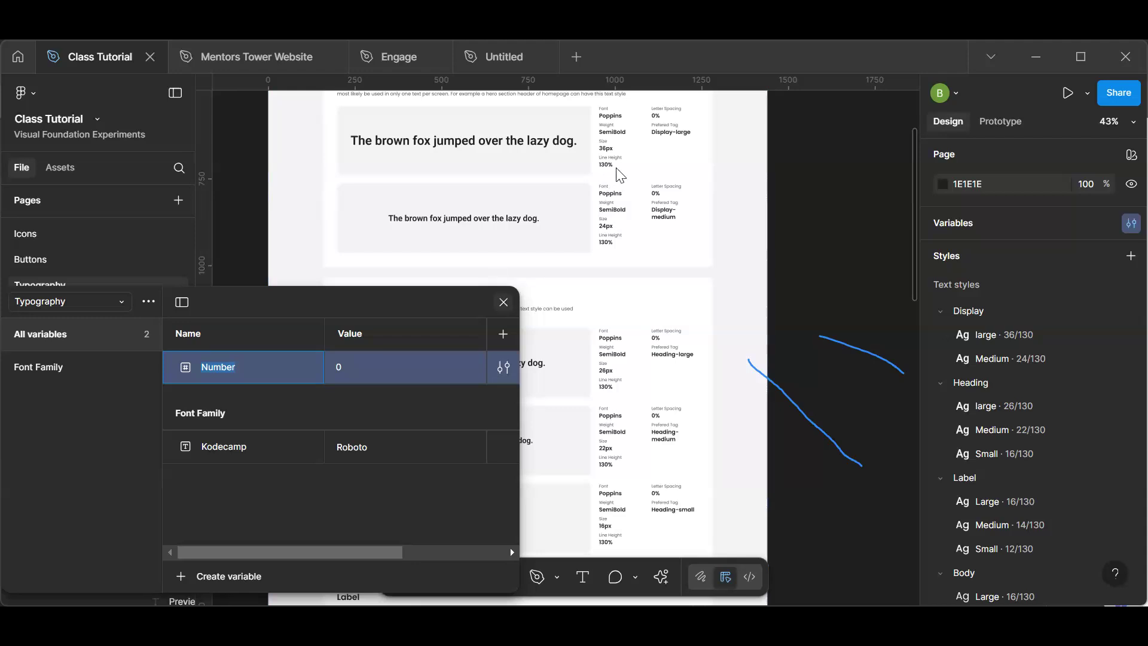
{"action": "left_click_drag", "start_coordinate": [453, 342], "coordinate": [543, 229]}
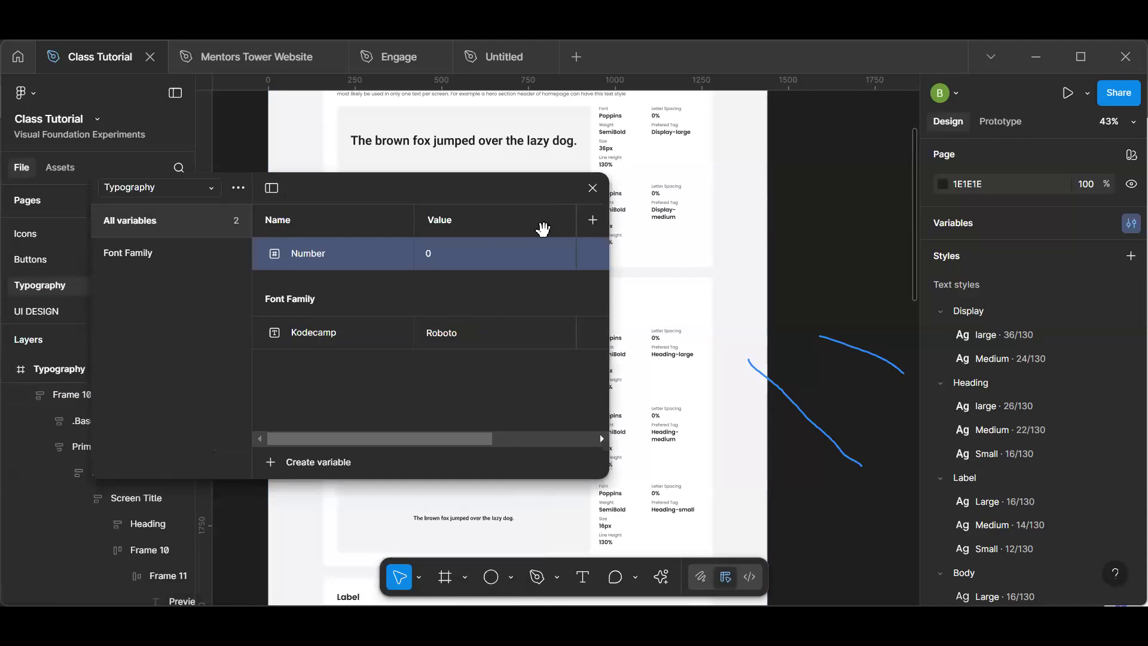
{"action": "left_click", "coordinate": [592, 189]}
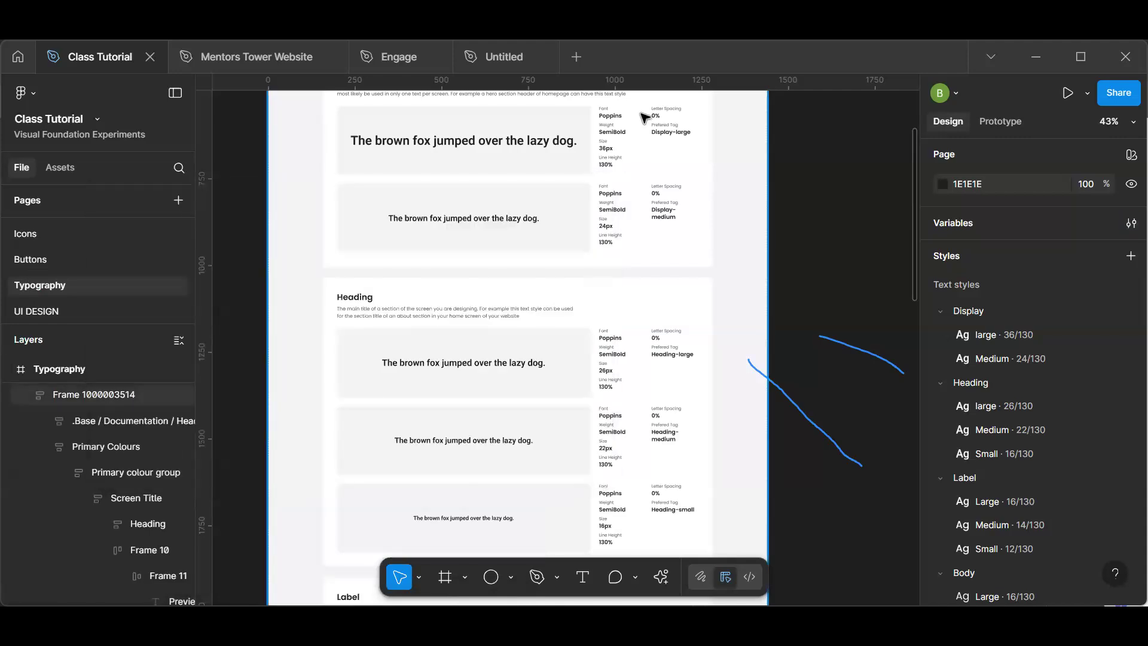
- Copy the size texts of the two Display and three Heading samples onto the empty canvas beside the guide
{"action": "left_click", "coordinate": [610, 148]}
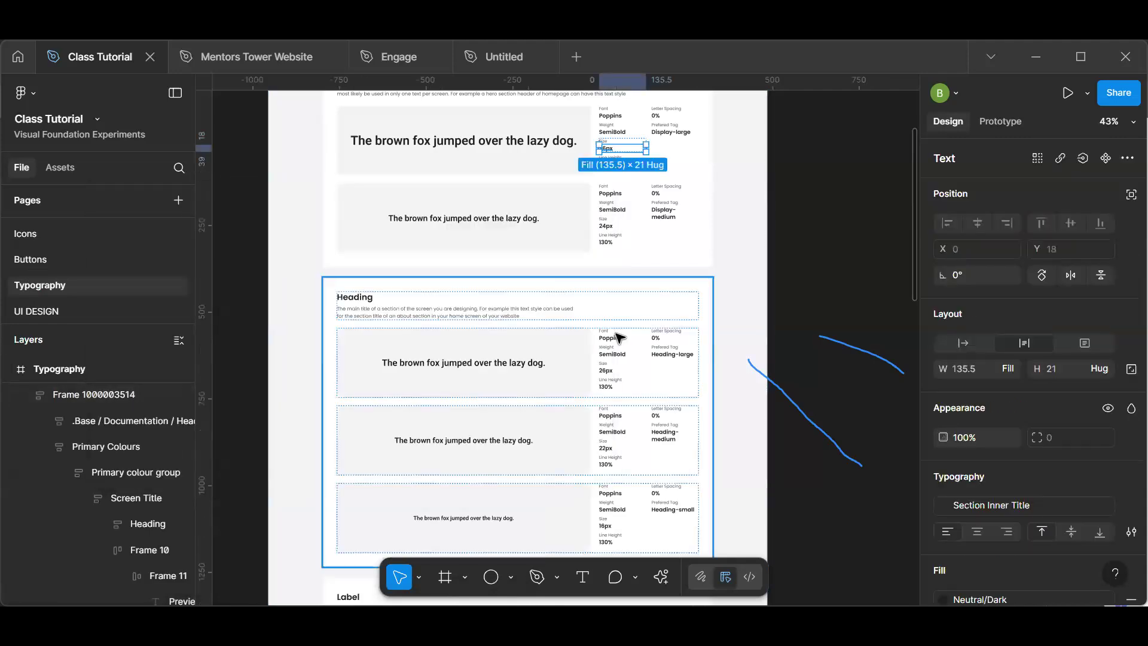
{"action": "left_click", "coordinate": [610, 371], "text": "shift"}
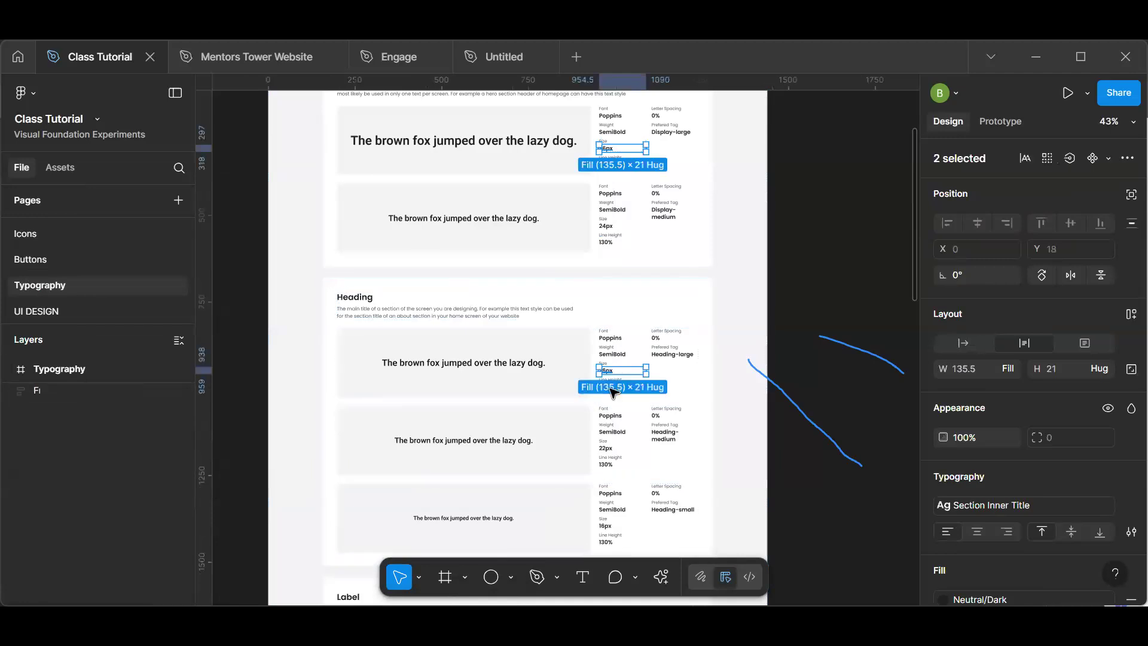
{"action": "left_click", "coordinate": [609, 449], "text": "shift"}
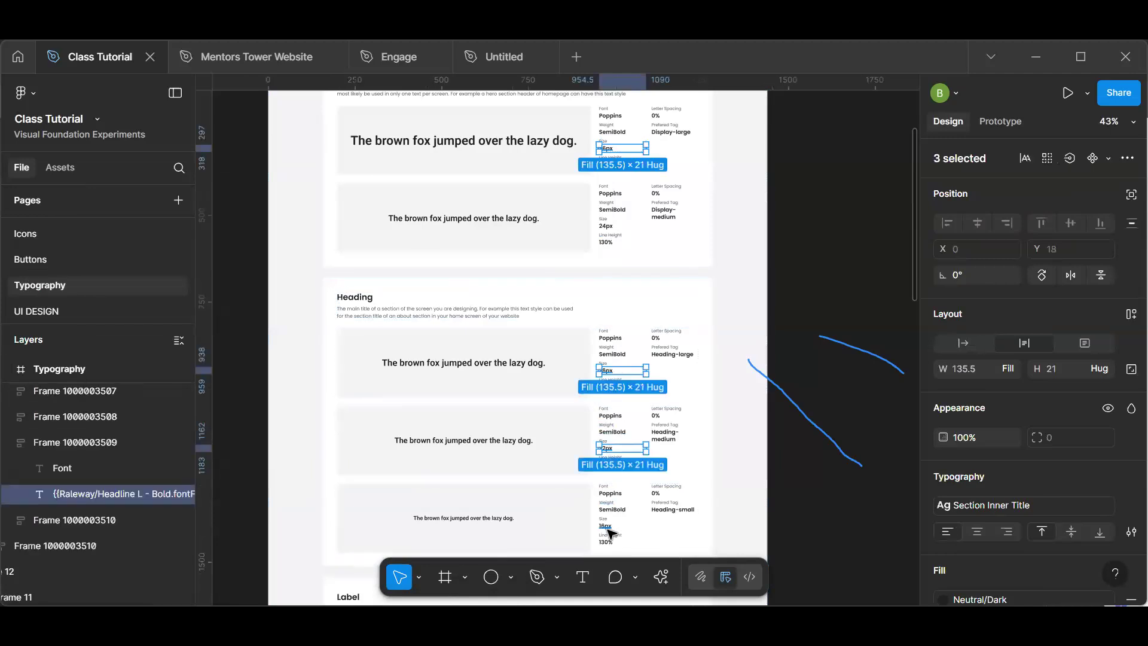
{"action": "left_click", "coordinate": [609, 527], "text": "shift"}
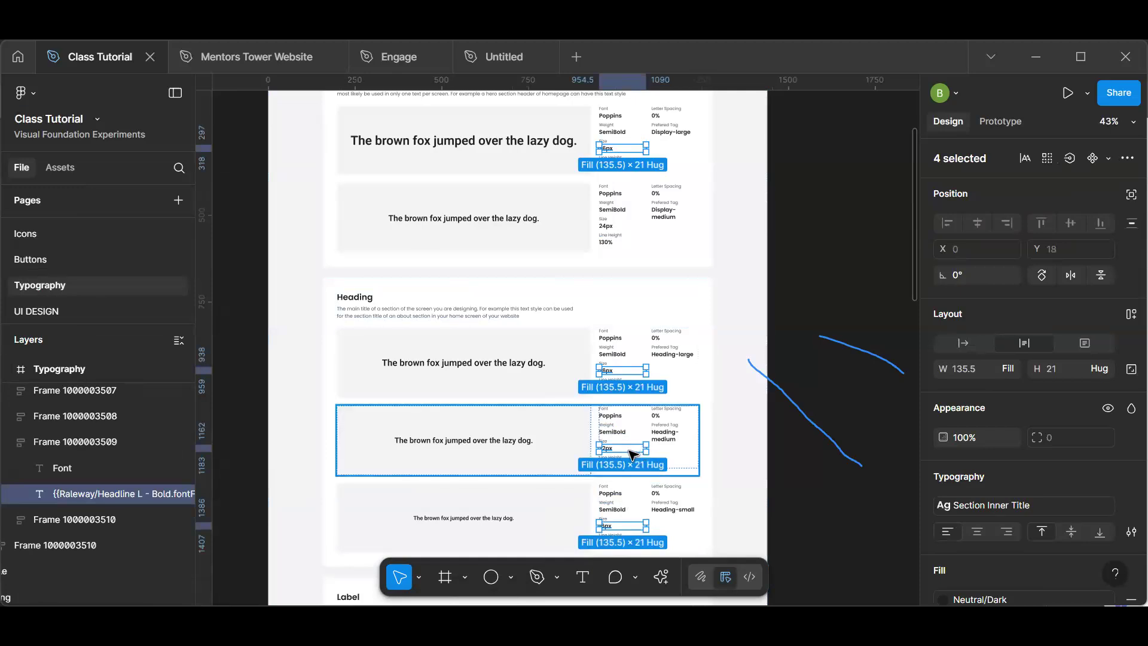
{"action": "left_click", "coordinate": [608, 226], "text": "shift"}
{"action": "left_click_drag", "start_coordinate": [608, 226], "coordinate": [884, 181]}
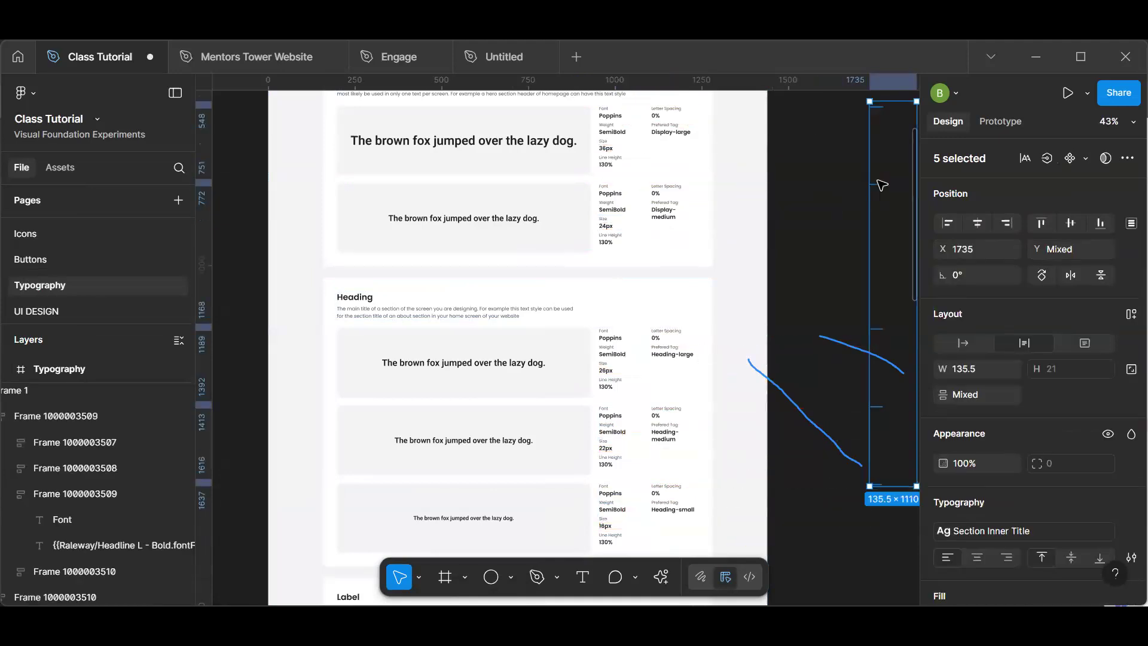
- Detach the text style from the five copied size texts and set their fill to Gray/100
{"action": "left_click_drag", "start_coordinate": [866, 233], "coordinate": [547, 353]}
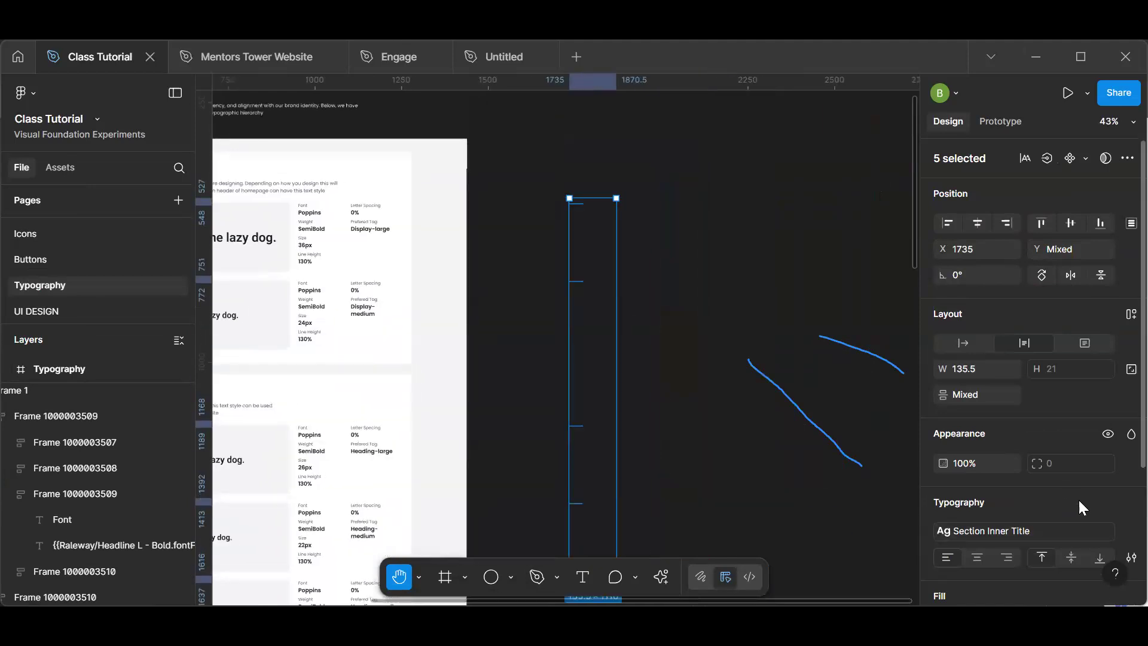
{"action": "left_click", "coordinate": [1104, 531]}
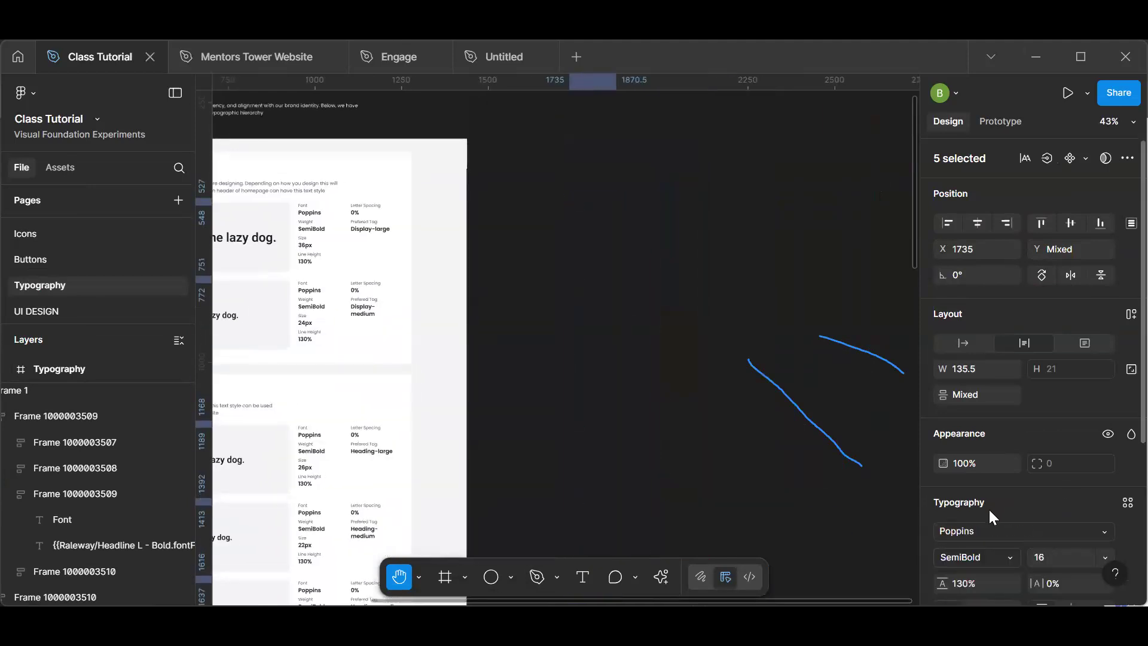
{"action": "scroll", "coordinate": [989, 510], "scroll_direction": "down", "scroll_amount": 4}
{"action": "left_click", "coordinate": [1016, 483]}
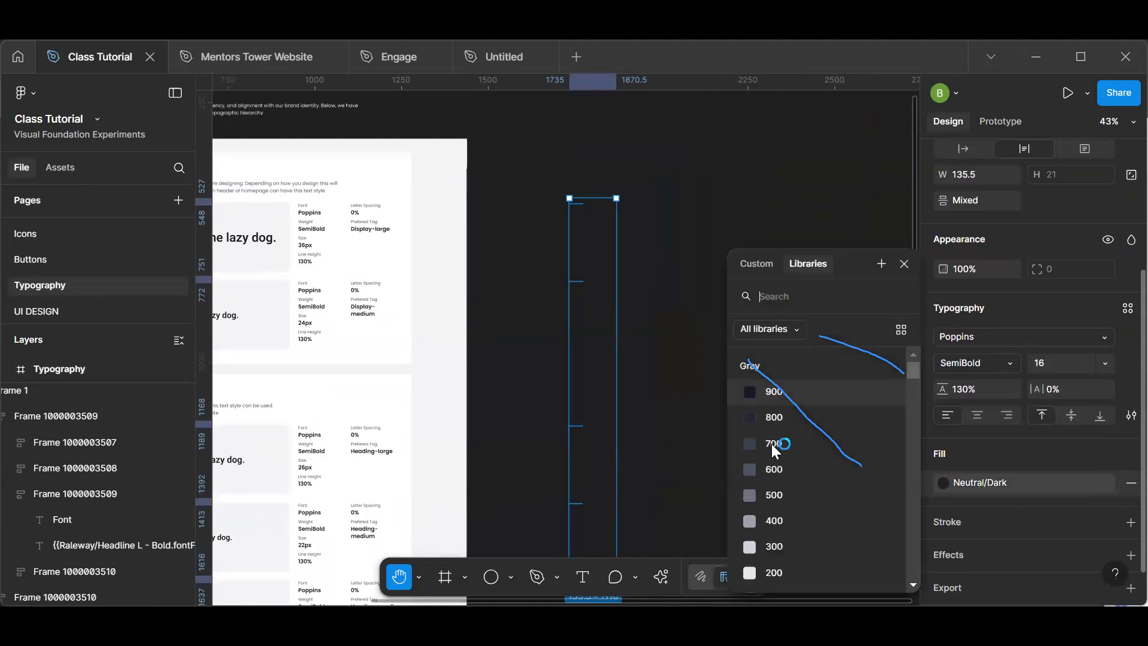
{"action": "scroll", "coordinate": [795, 579], "scroll_direction": "down", "scroll_amount": 1}
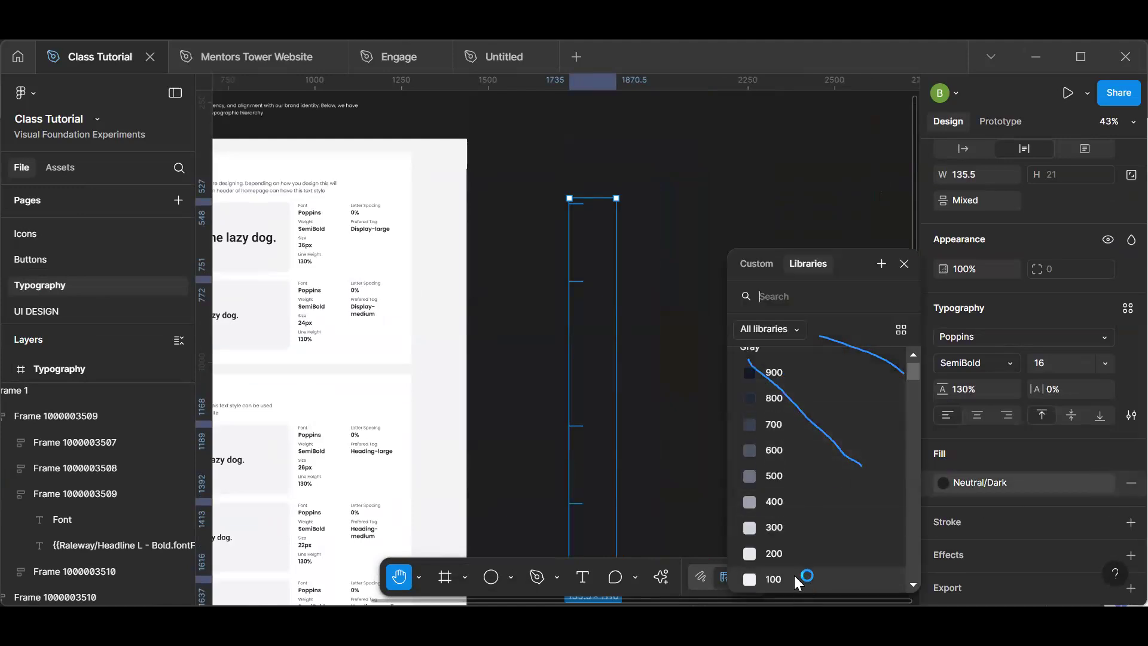
{"action": "left_click", "coordinate": [795, 577]}
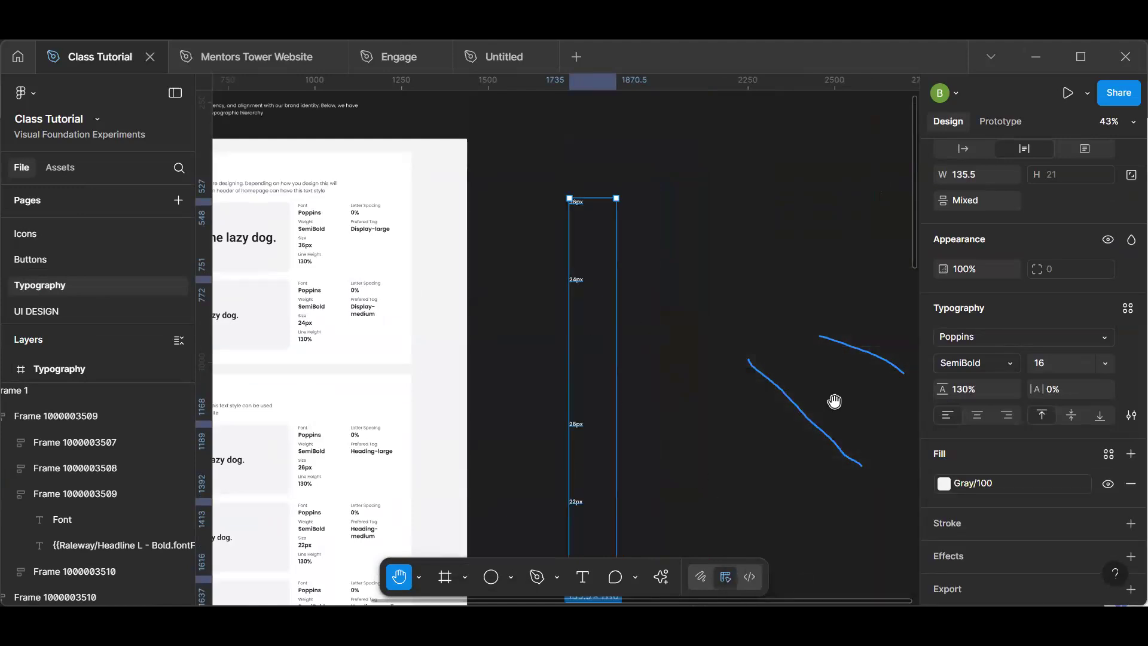
- Wrap the five copied size texts in a vertical auto layout with a 24 gap and deselect it
{"action": "key", "text": "shift+a"}
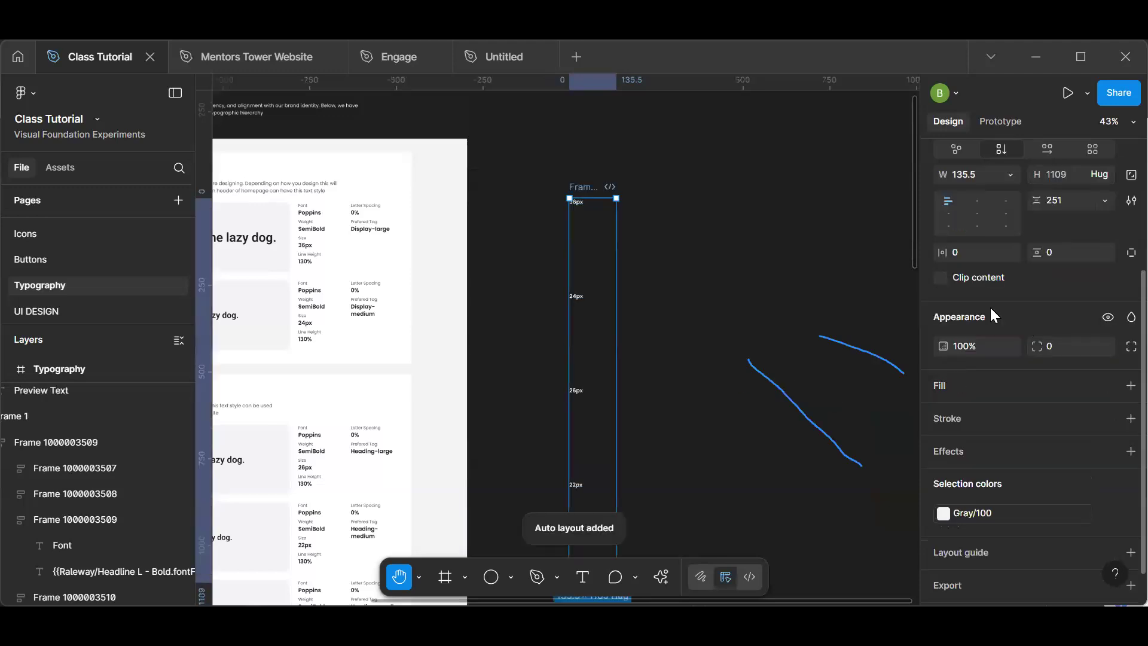
{"action": "left_click", "coordinate": [1066, 201]}
{"action": "type", "text": "24"}
{"action": "key", "text": "Return"}
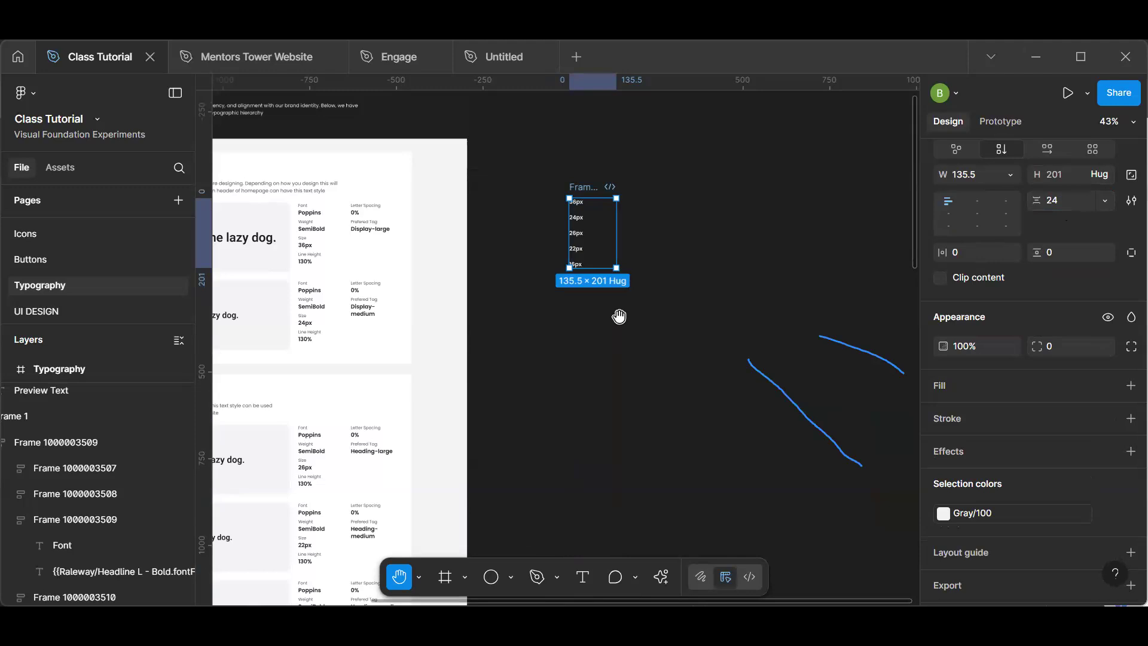
{"action": "left_click_drag", "start_coordinate": [548, 289], "coordinate": [592, 333]}
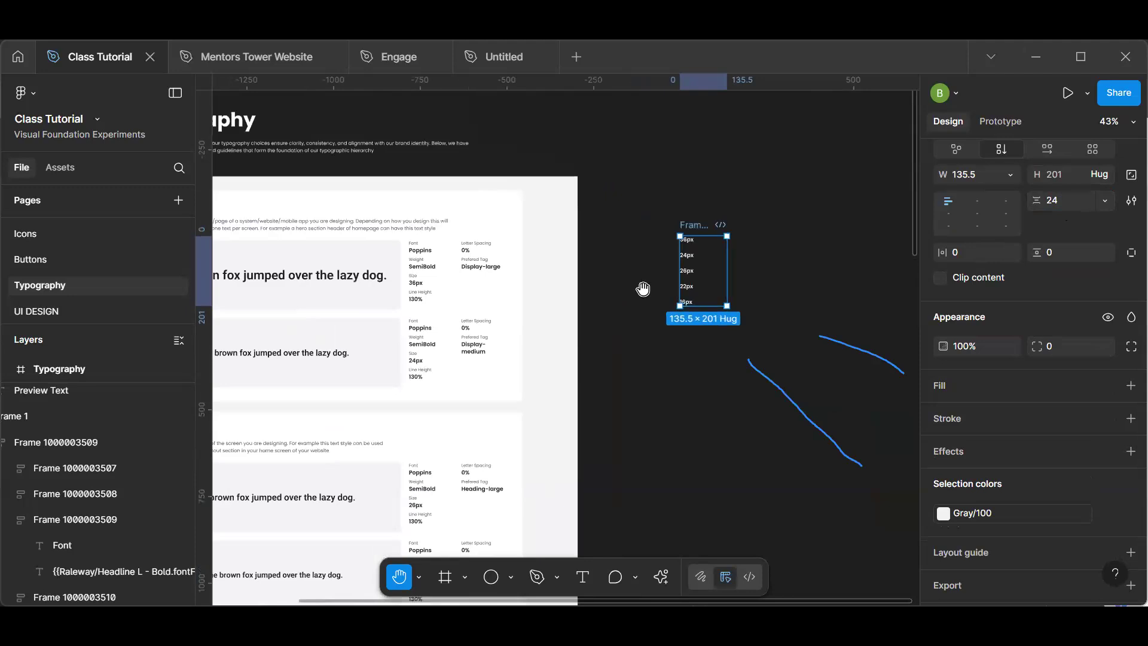
{"action": "key", "text": "v"}
{"action": "left_click", "coordinate": [651, 198]}
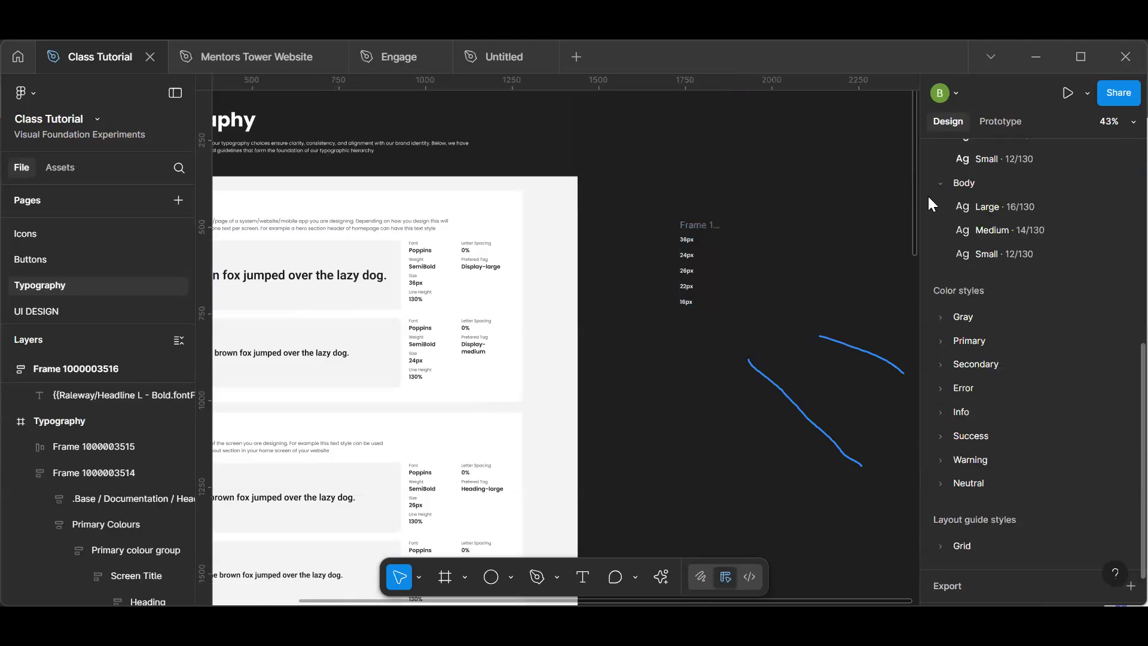
- Open the Typography variable collection and add a second number variable to it
{"action": "scroll", "coordinate": [844, 244], "scroll_direction": "up", "scroll_amount": 10}
{"action": "scroll", "coordinate": [844, 243], "scroll_direction": "up", "scroll_amount": 3}
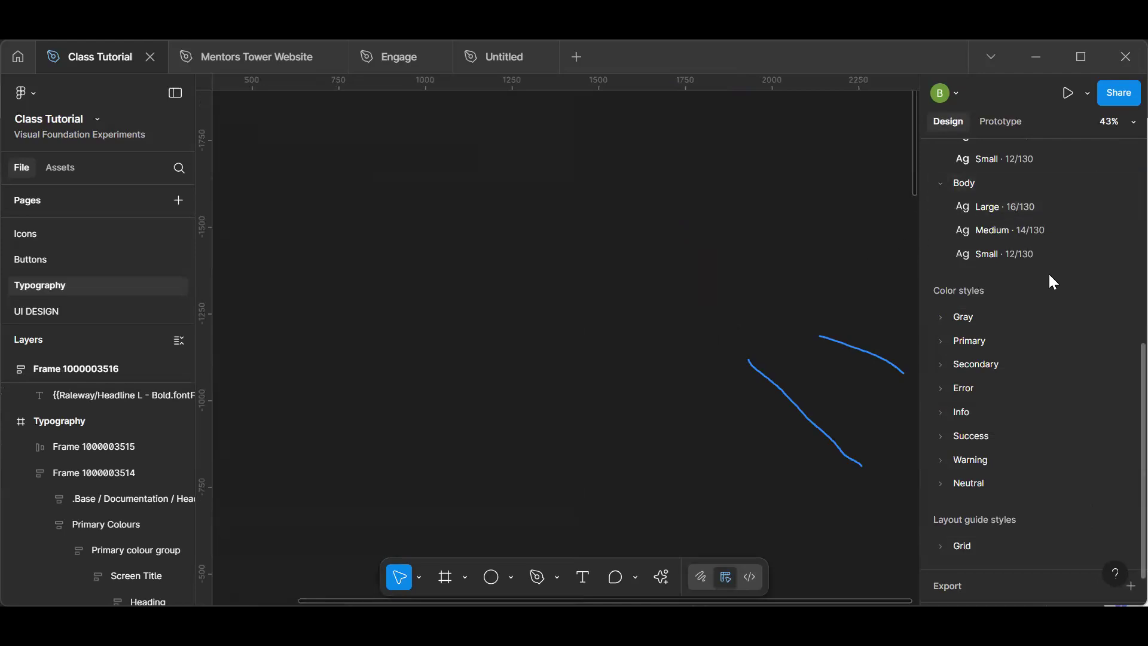
{"action": "scroll", "coordinate": [1050, 276], "scroll_direction": "up", "scroll_amount": 6}
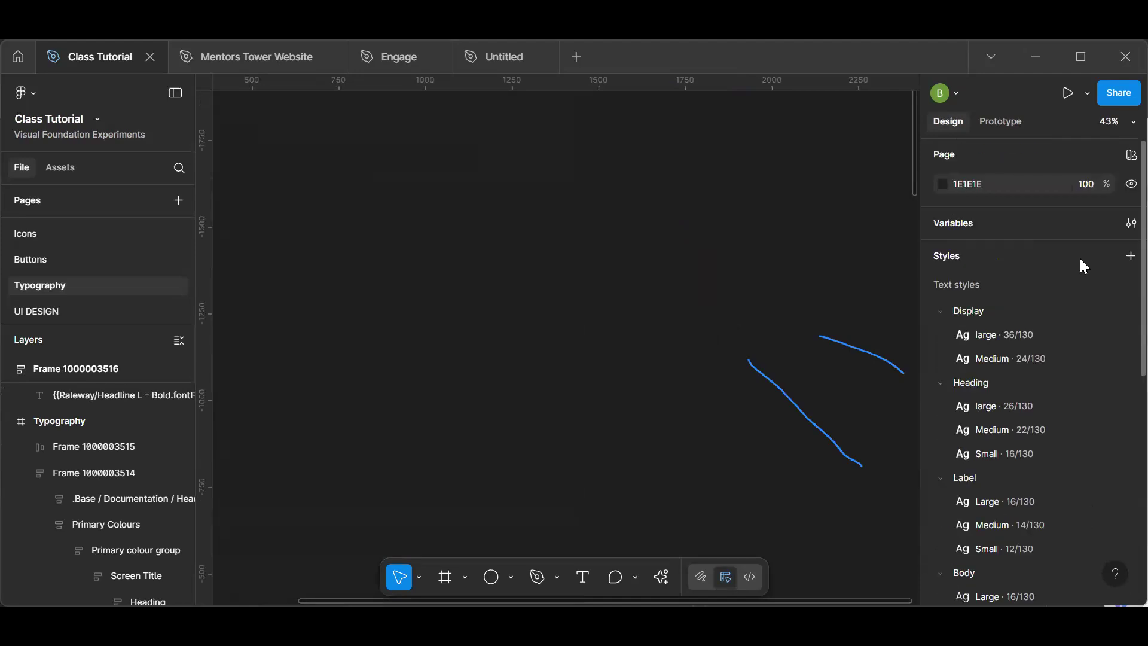
{"action": "left_click", "coordinate": [1127, 224]}
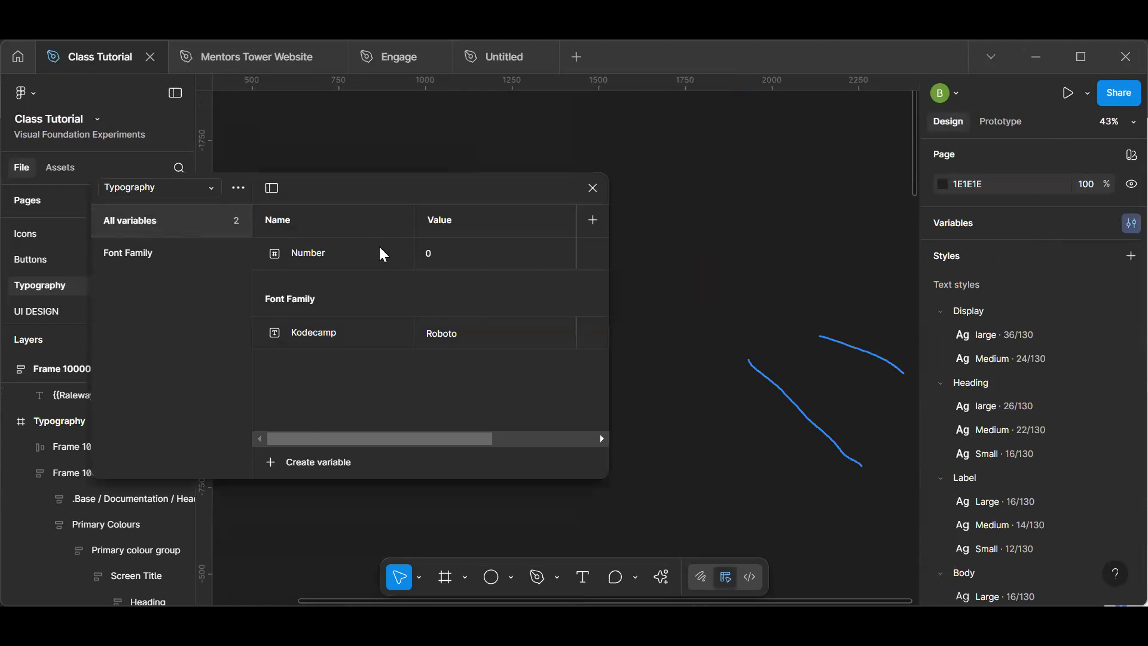
{"action": "left_click", "coordinate": [355, 266]}
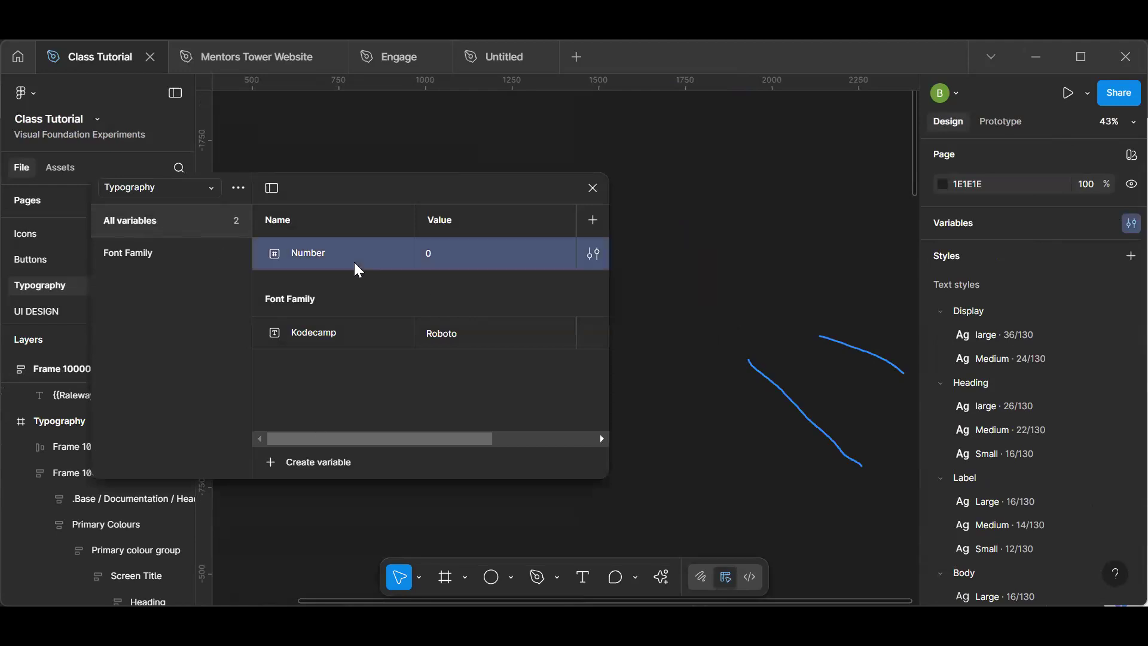
{"action": "left_click", "coordinate": [293, 463]}
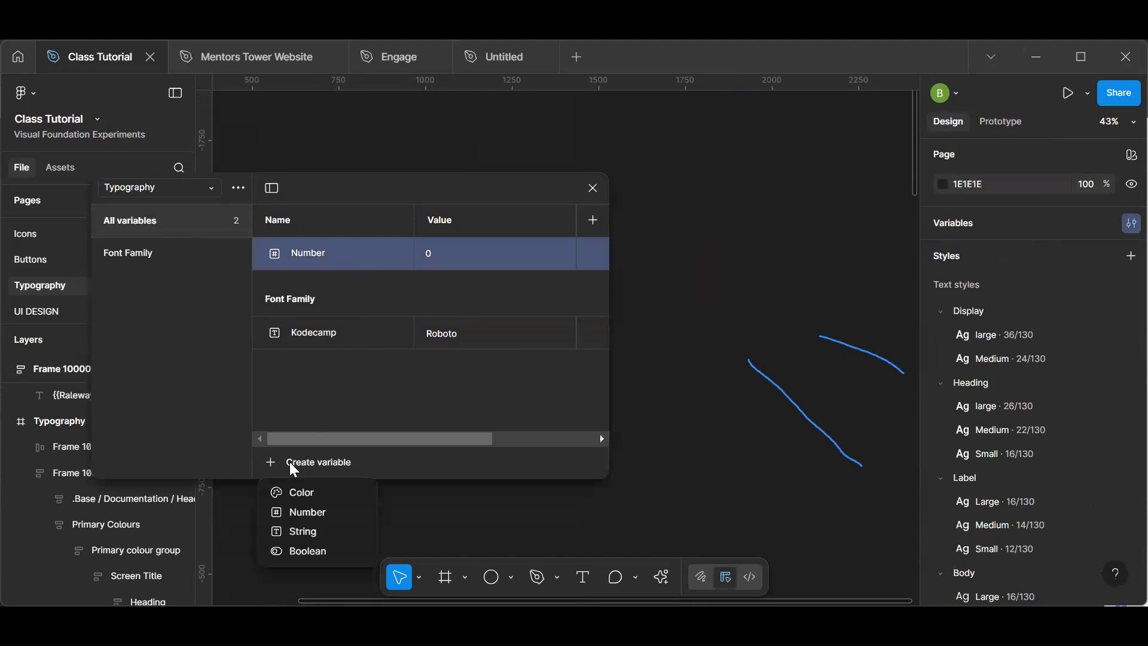
{"action": "left_click", "coordinate": [310, 513]}
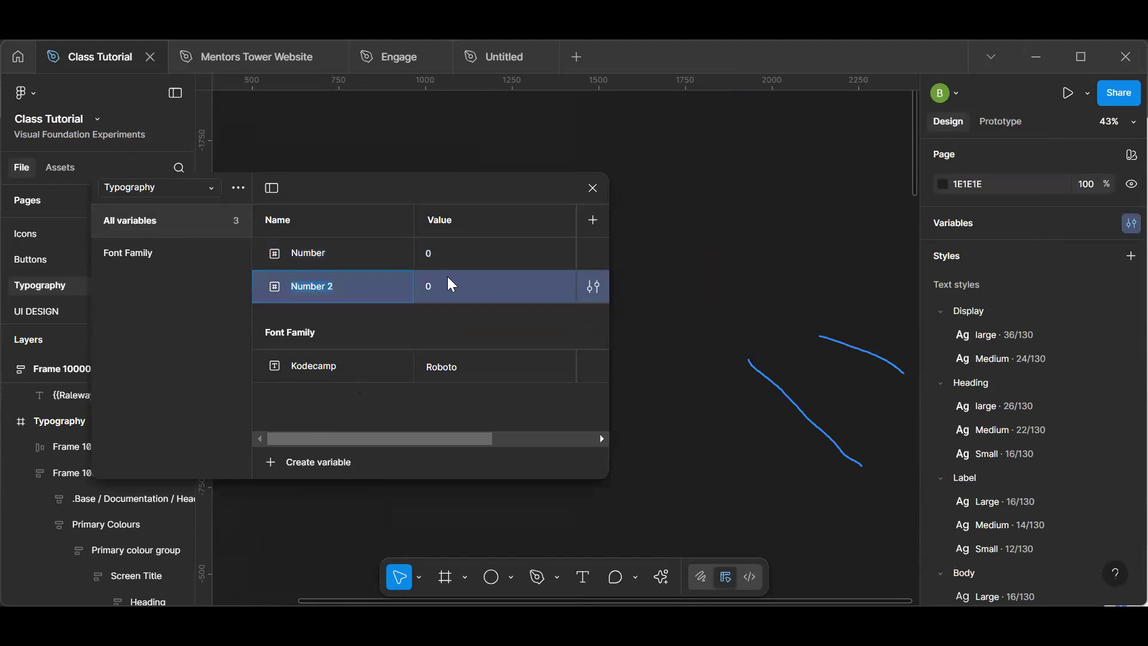
- Delete the original Number variable from the Typography collection
{"action": "left_click", "coordinate": [367, 264]}
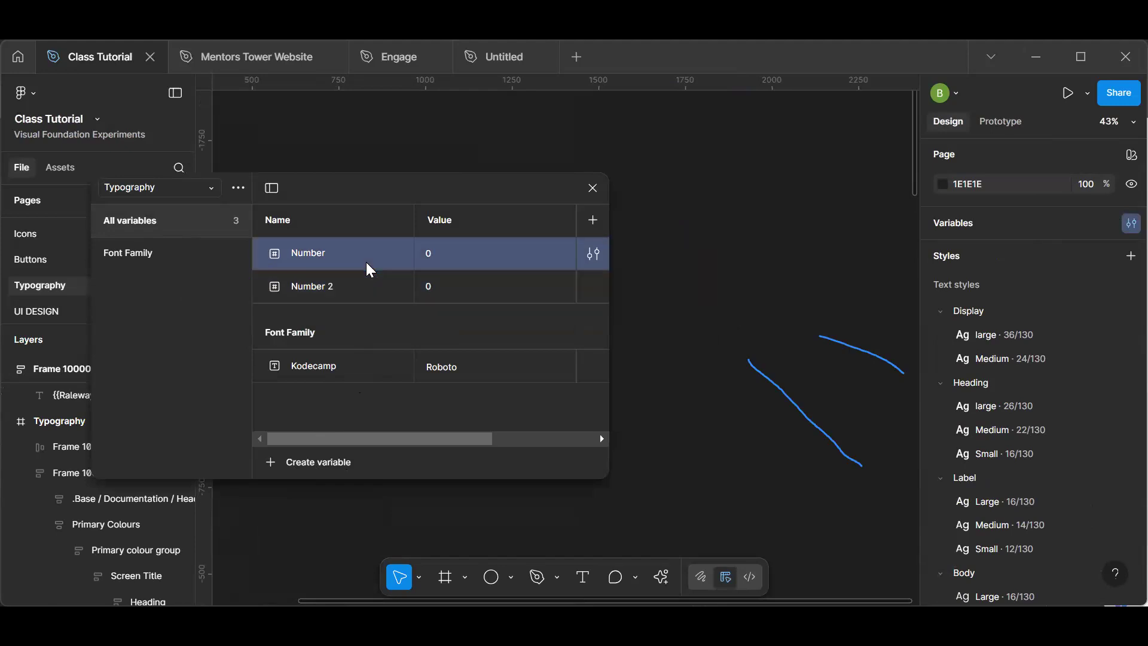
{"action": "right_click", "coordinate": [367, 263]}
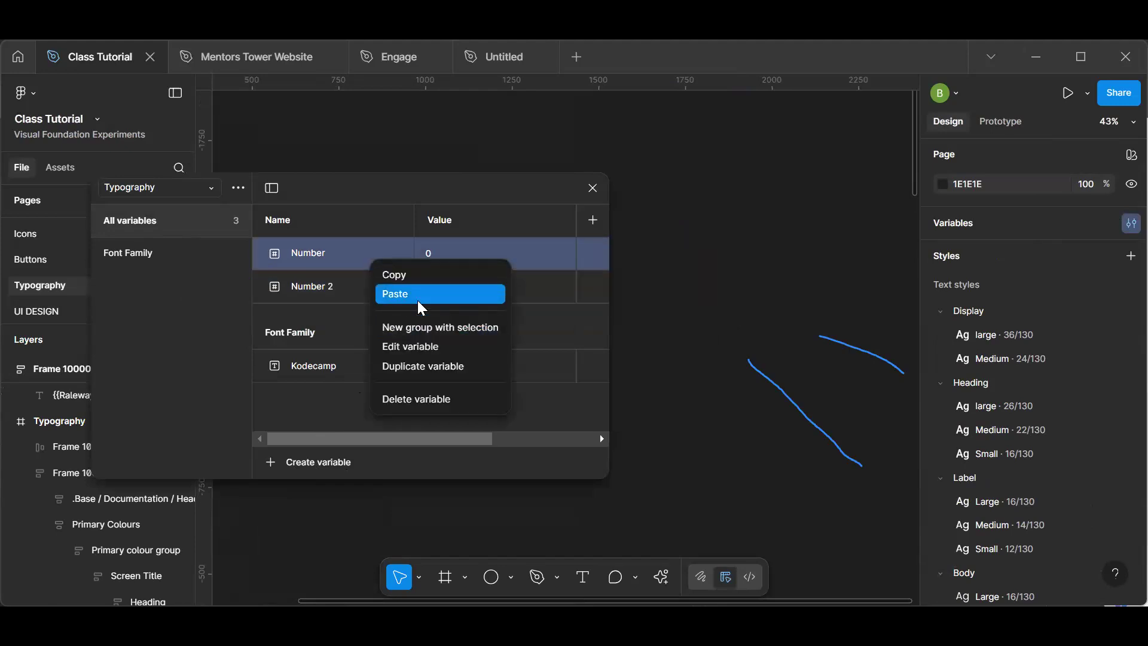
{"action": "left_click", "coordinate": [413, 397]}
- Rename the remaining number variable as Font Size
{"action": "double_click", "coordinate": [334, 254]}
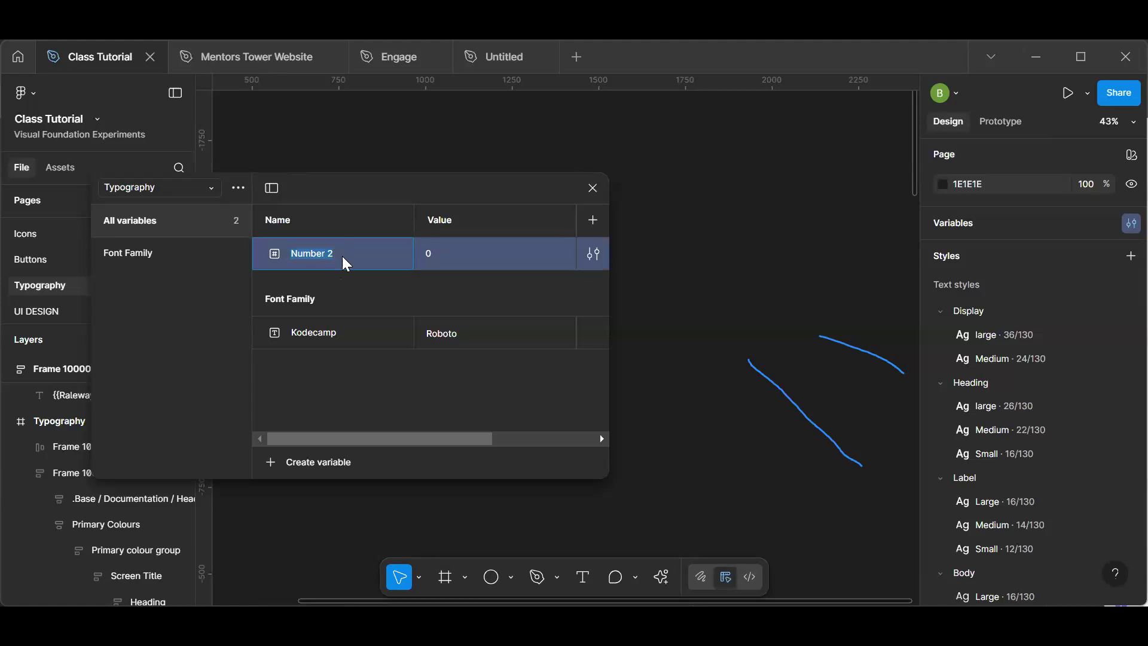
{"action": "type", "text": "Font Size"}
{"action": "key", "text": "Return"}
{"action": "double_click", "coordinate": [349, 255]}
{"action": "key", "text": "Return"}
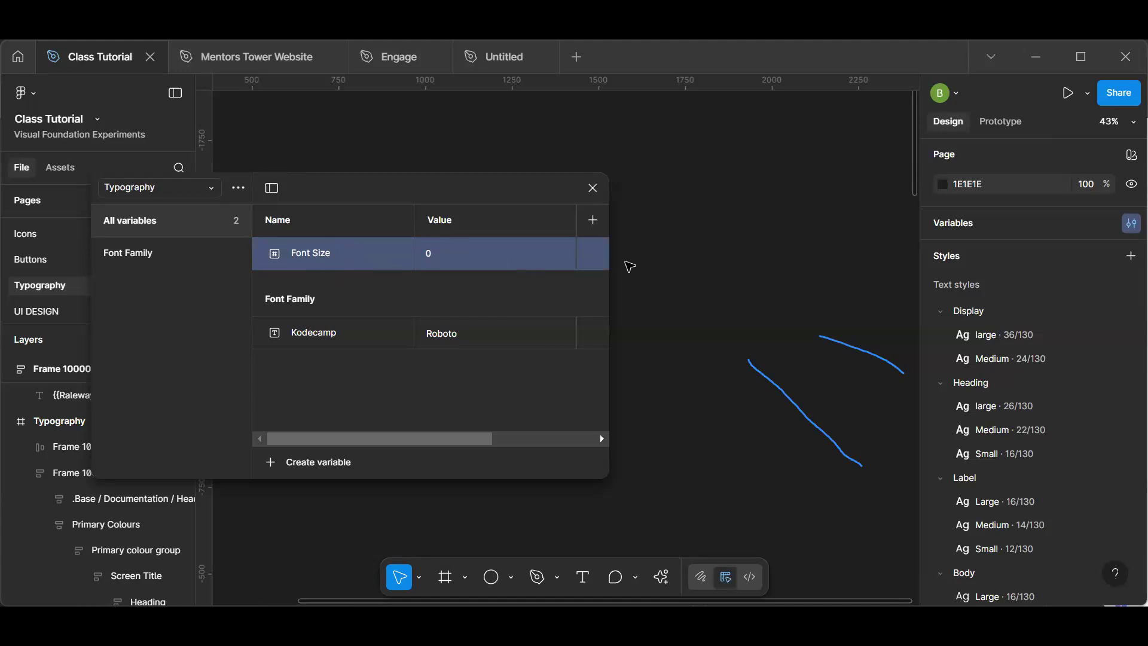
- Rename the Font Size variable as "Font Size/ 01" so that it sits as 01 in a Font Size group
{"action": "scroll", "coordinate": [714, 263], "scroll_direction": "right", "scroll_amount": 10}
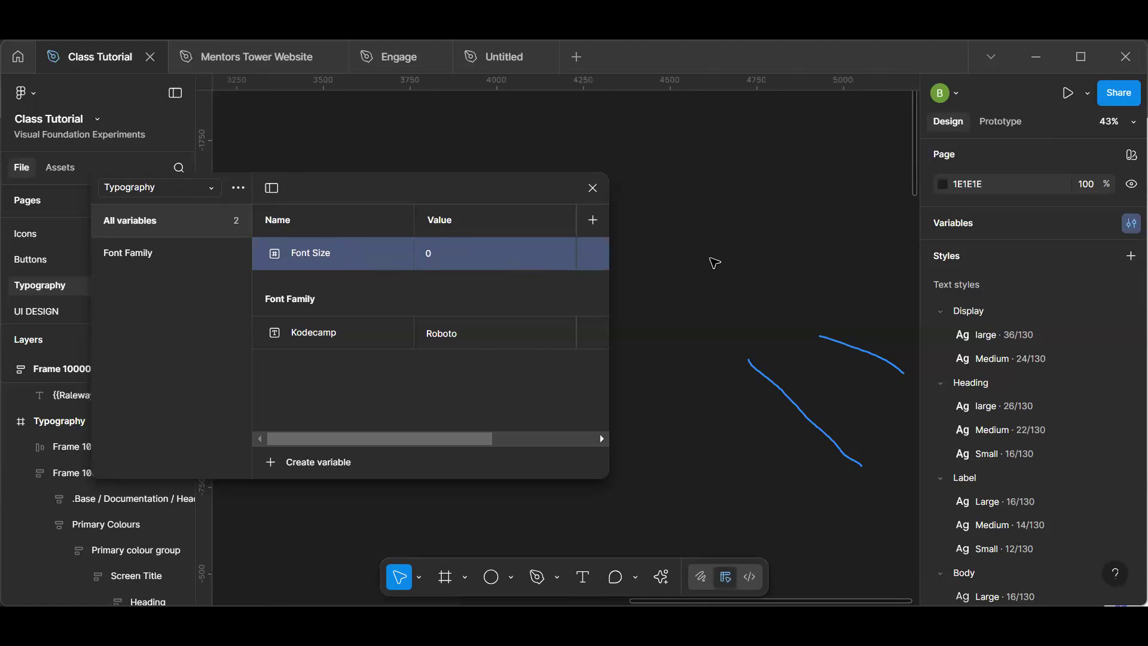
{"action": "scroll", "coordinate": [714, 263], "scroll_direction": "down", "scroll_amount": 6}
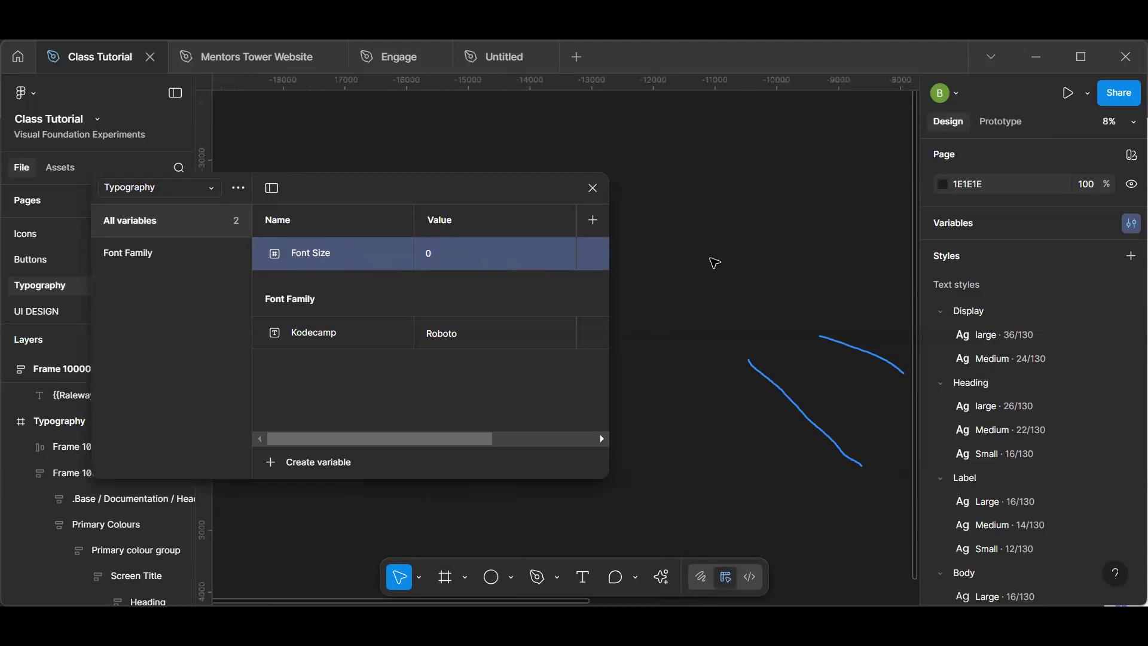
{"action": "key", "text": "space"}
{"action": "left_click_drag", "start_coordinate": [705, 329], "coordinate": [293, 186]}
{"action": "left_click_drag", "start_coordinate": [689, 303], "coordinate": [662, 300]}
{"action": "left_click_drag", "start_coordinate": [835, 199], "coordinate": [734, 328]}
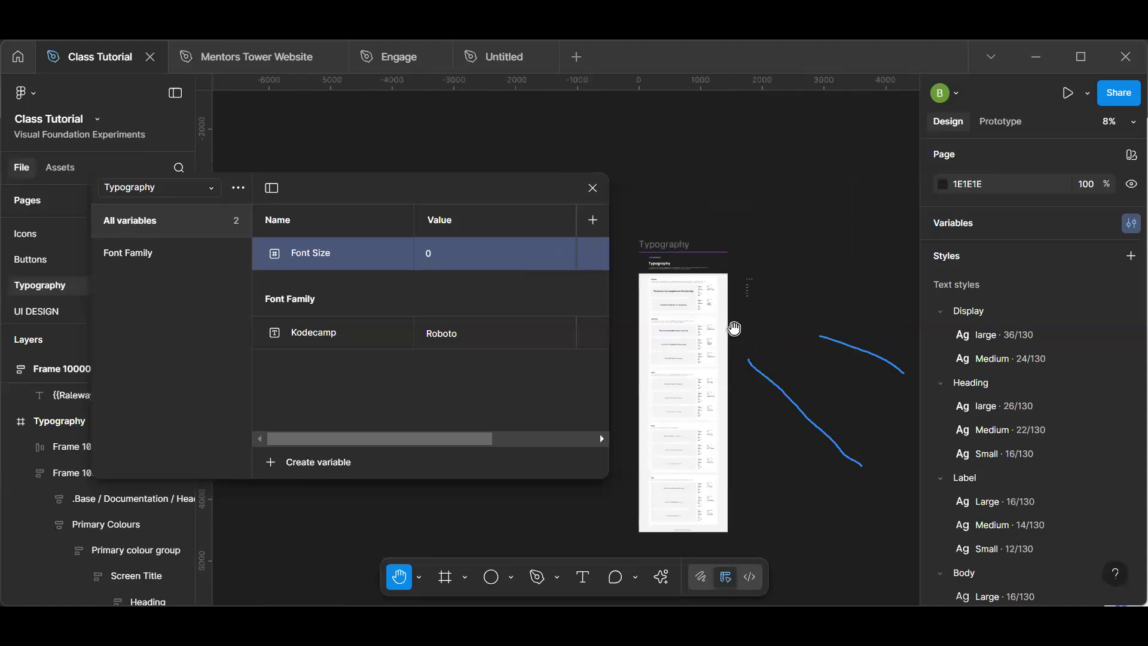
{"action": "scroll", "coordinate": [794, 213], "scroll_direction": "up", "scroll_amount": 5}
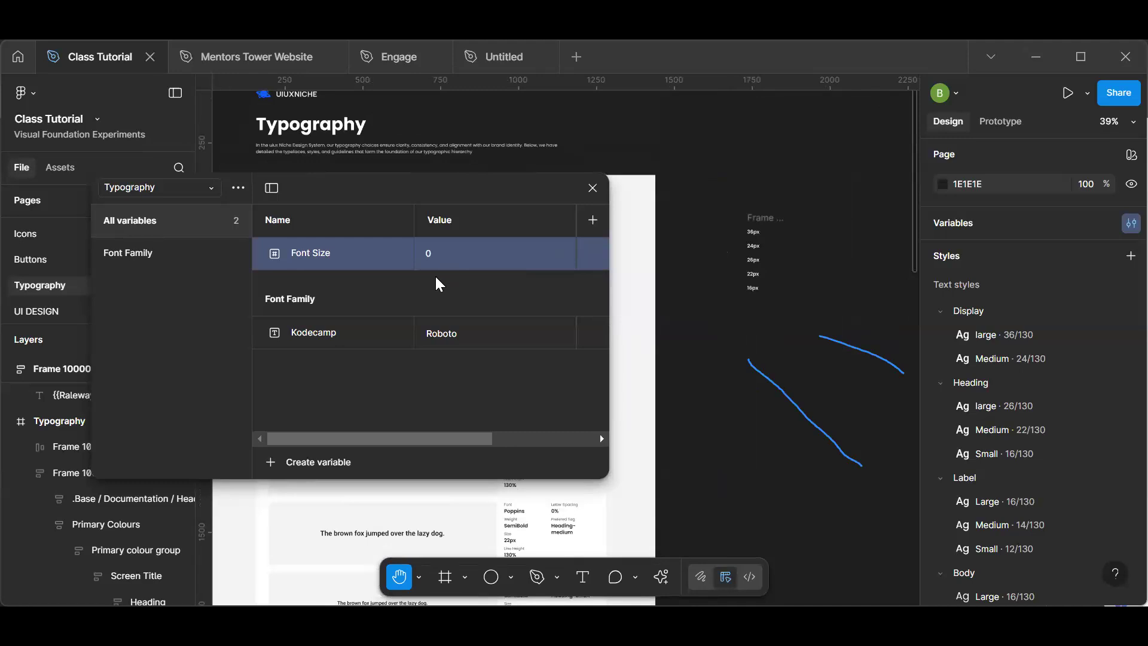
{"action": "double_click", "coordinate": [338, 259]}
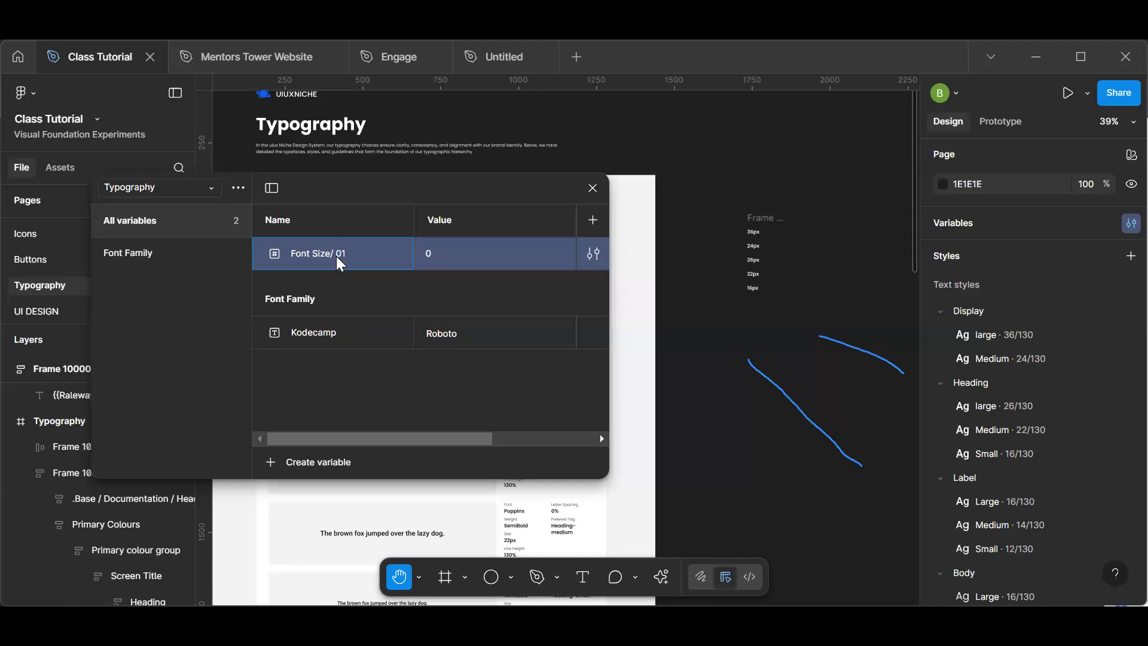
{"action": "key", "text": "Return"}
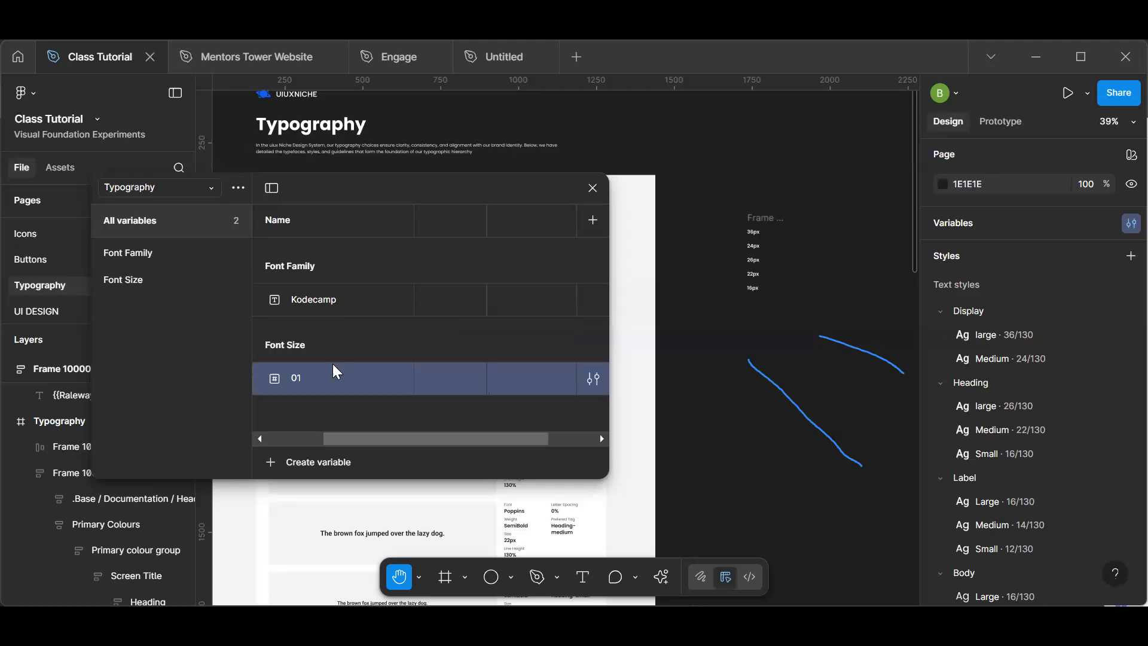
{"action": "left_click_drag", "start_coordinate": [333, 370], "coordinate": [324, 248]}
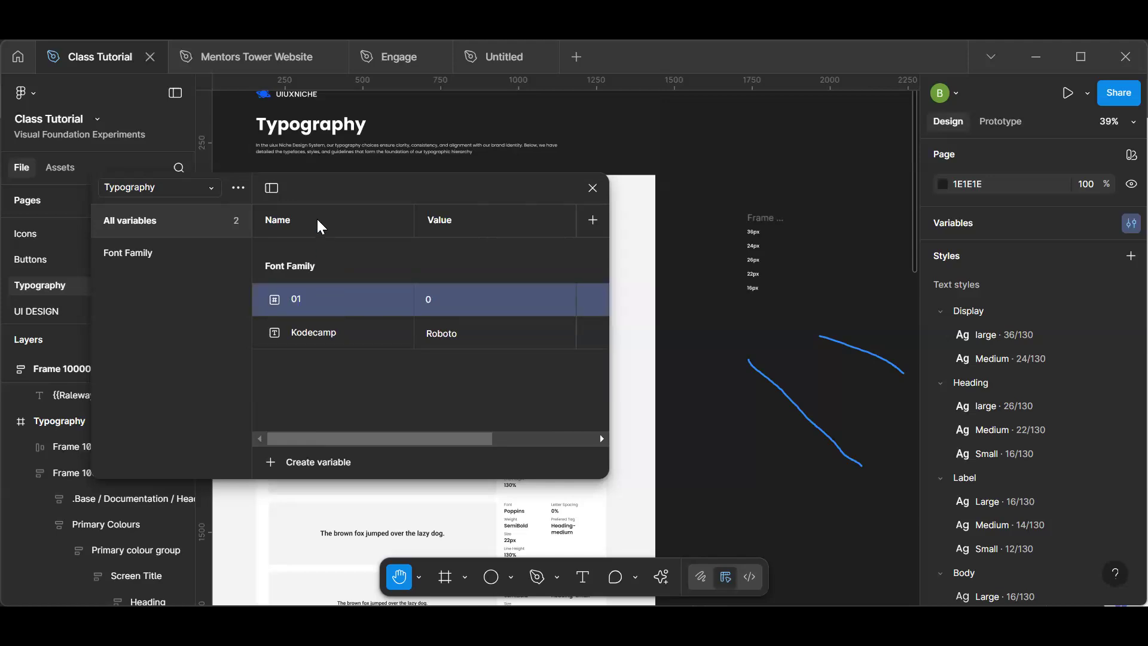
{"action": "left_click_drag", "start_coordinate": [321, 295], "coordinate": [322, 344]}
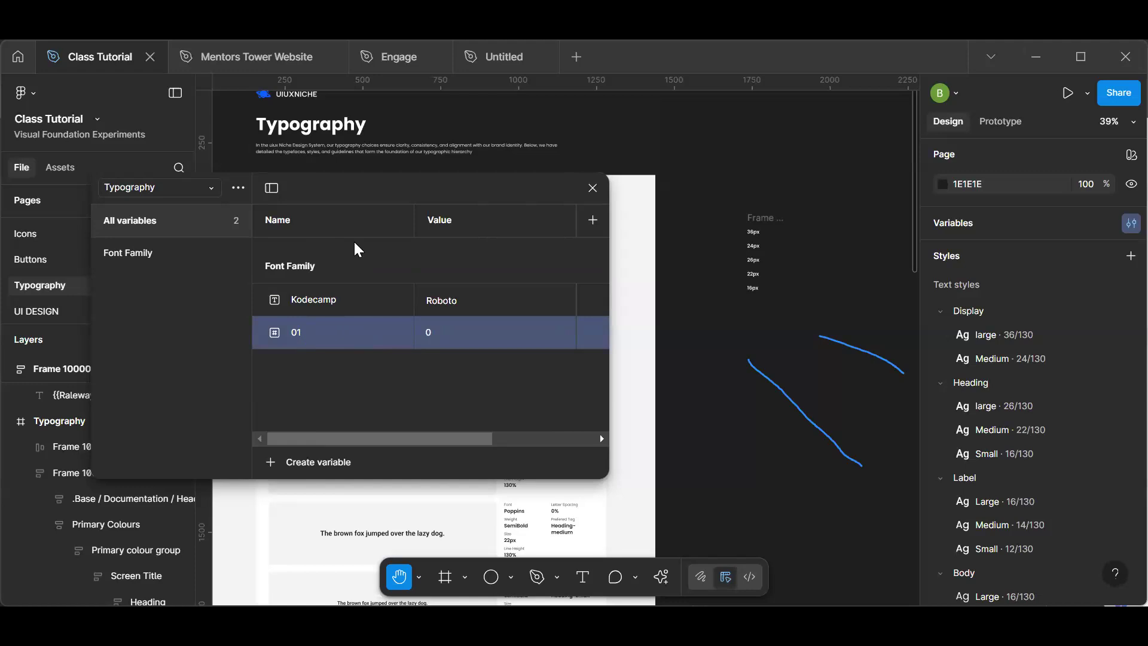
{"action": "left_click_drag", "start_coordinate": [356, 220], "coordinate": [356, 262]}
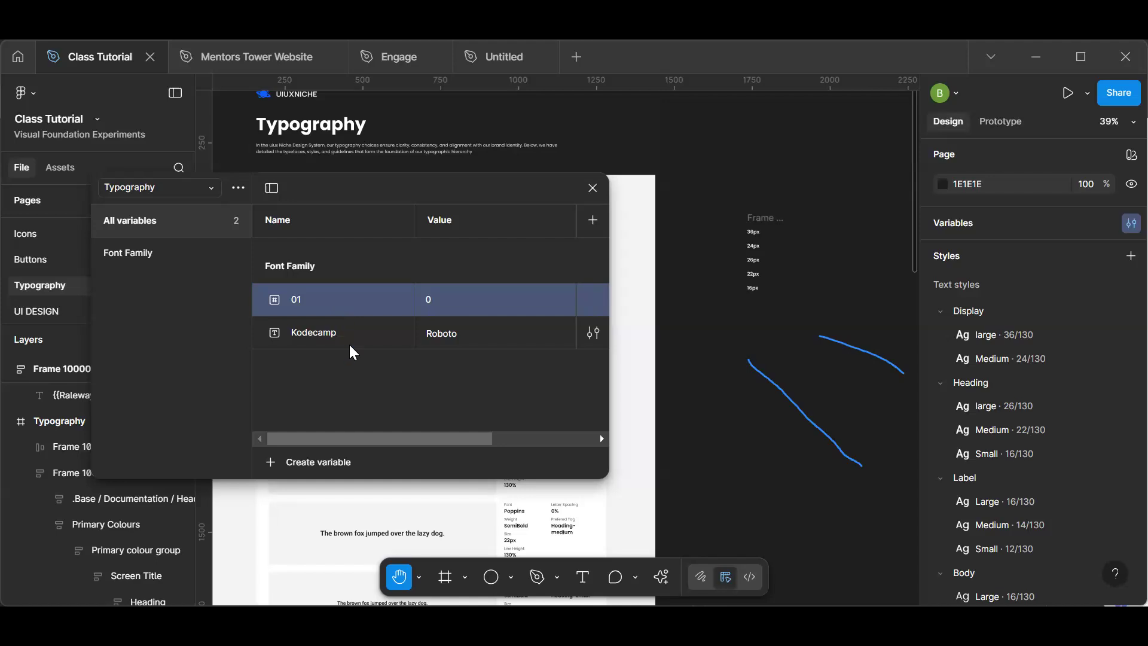
{"action": "key", "text": "ctrl+z"}
{"action": "key", "text": "ctrl+z"}
{"action": "key", "text": "ctrl+z"}
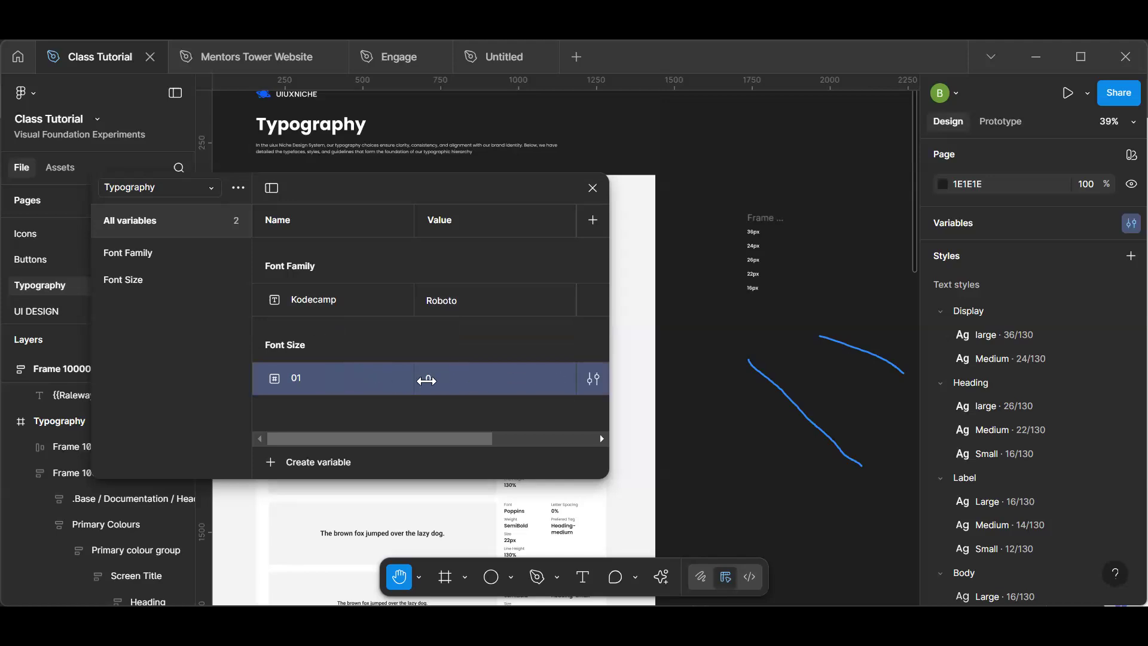
- Duplicate the 01 number variable in the Font Size group until the group holds five variables
{"action": "right_click", "coordinate": [304, 383]}
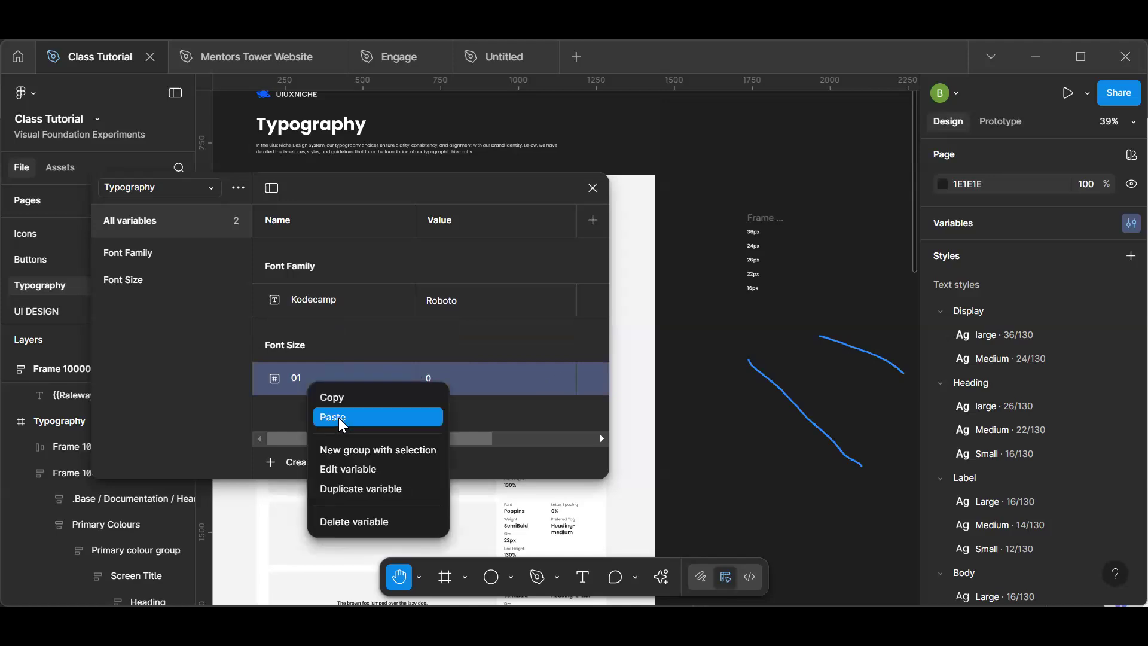
{"action": "left_click", "coordinate": [352, 488]}
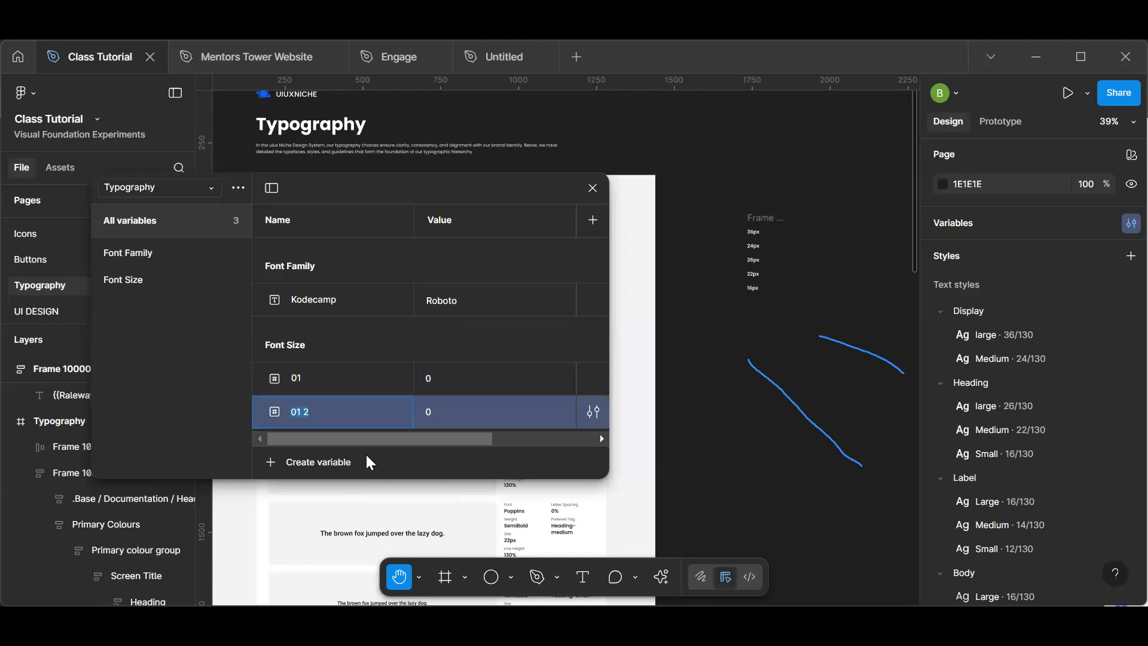
{"action": "key", "text": "Escape"}
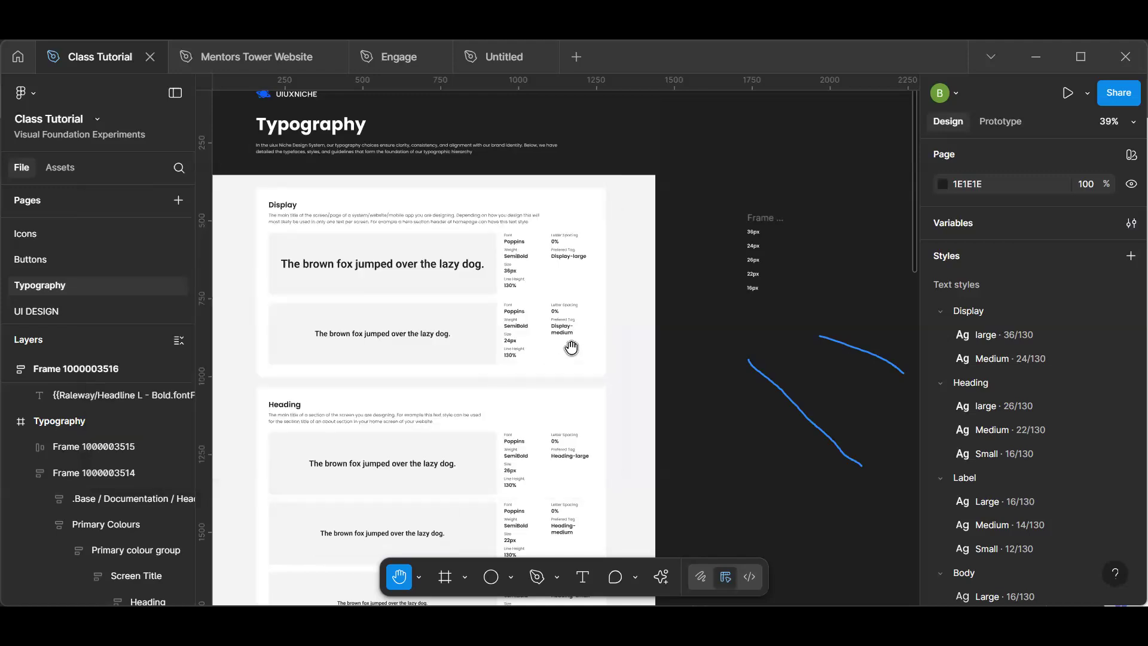
{"action": "left_click", "coordinate": [1131, 223]}
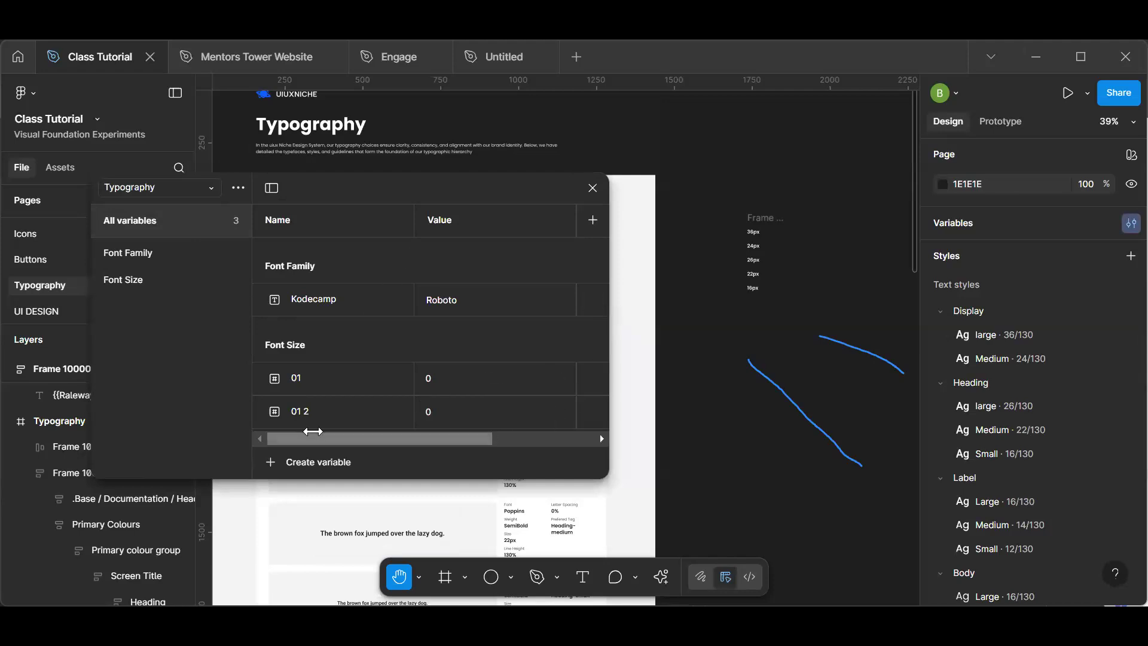
{"action": "left_click", "coordinate": [350, 397]}
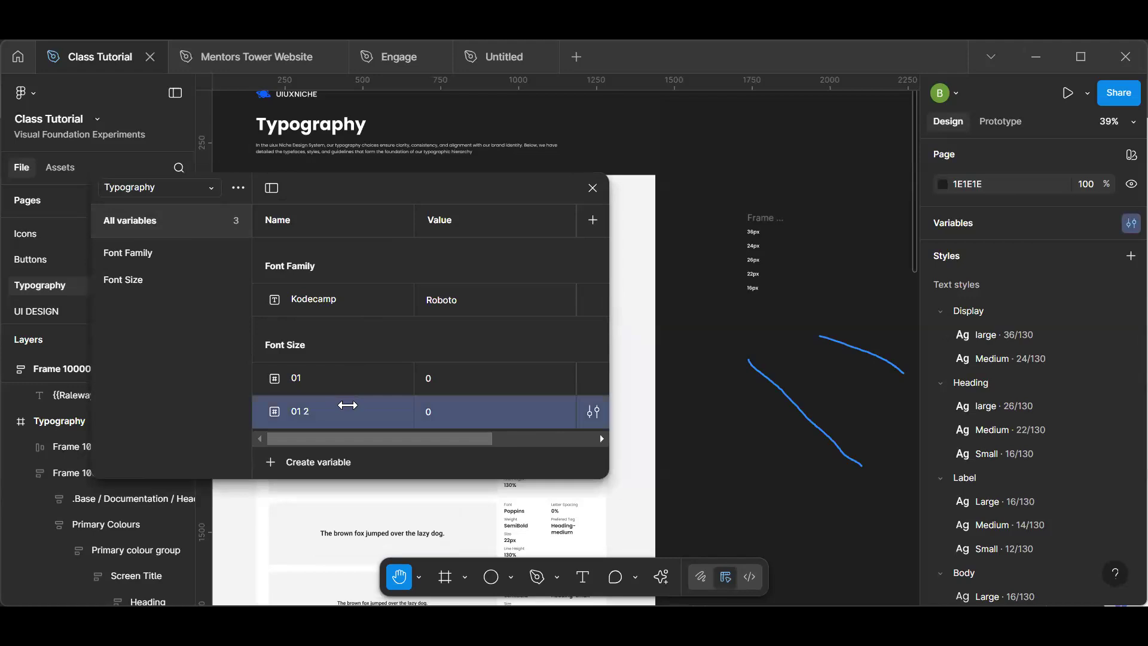
{"action": "right_click", "coordinate": [347, 406]}
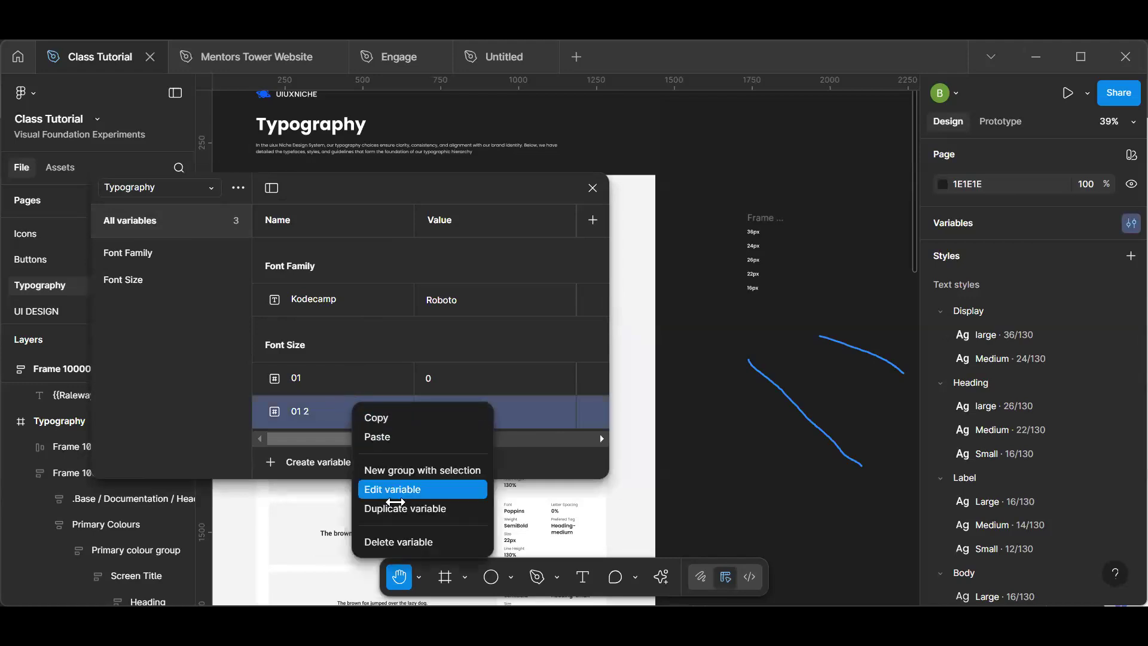
{"action": "key", "text": "Return"}
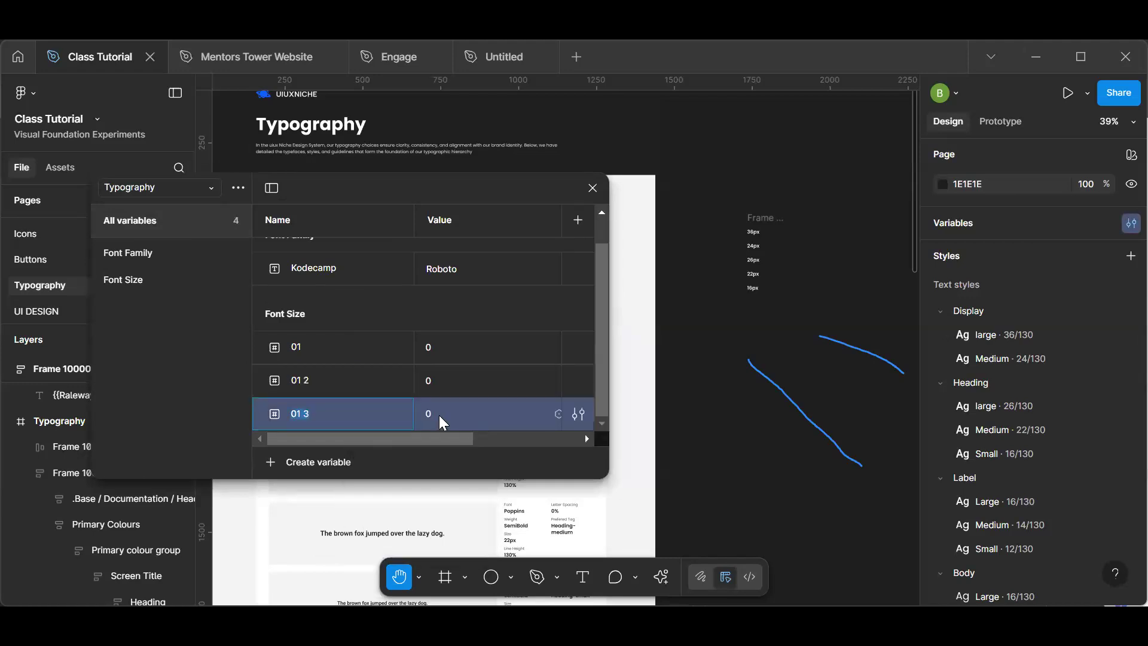
{"action": "right_click", "coordinate": [441, 415]}
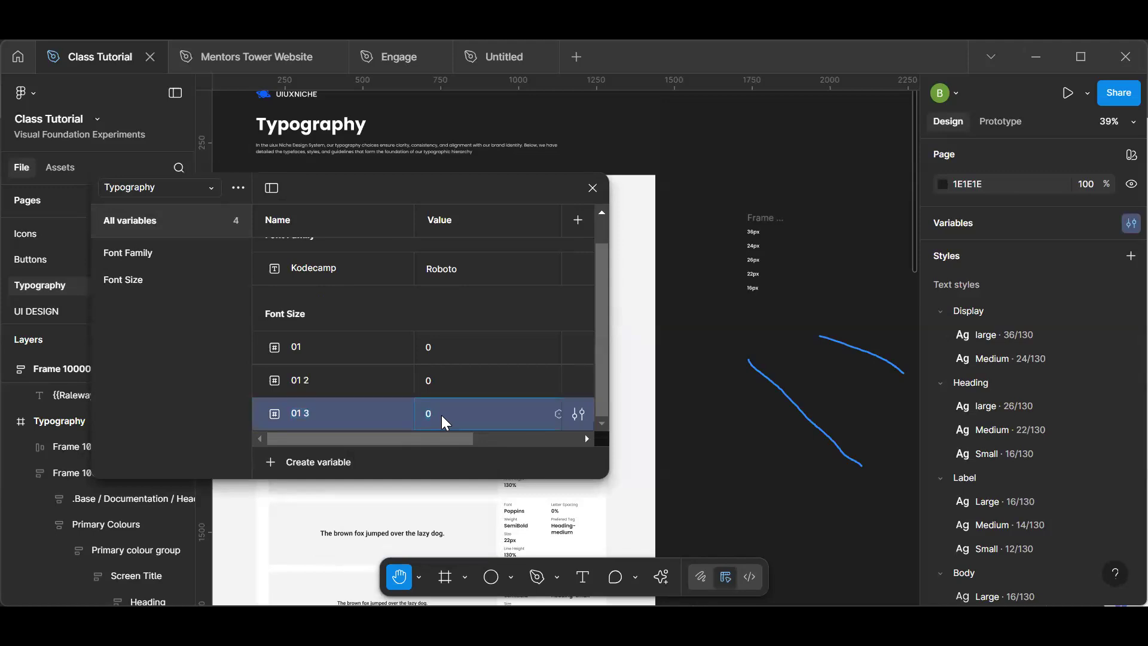
{"action": "left_click", "coordinate": [386, 405]}
{"action": "right_click", "coordinate": [388, 406]}
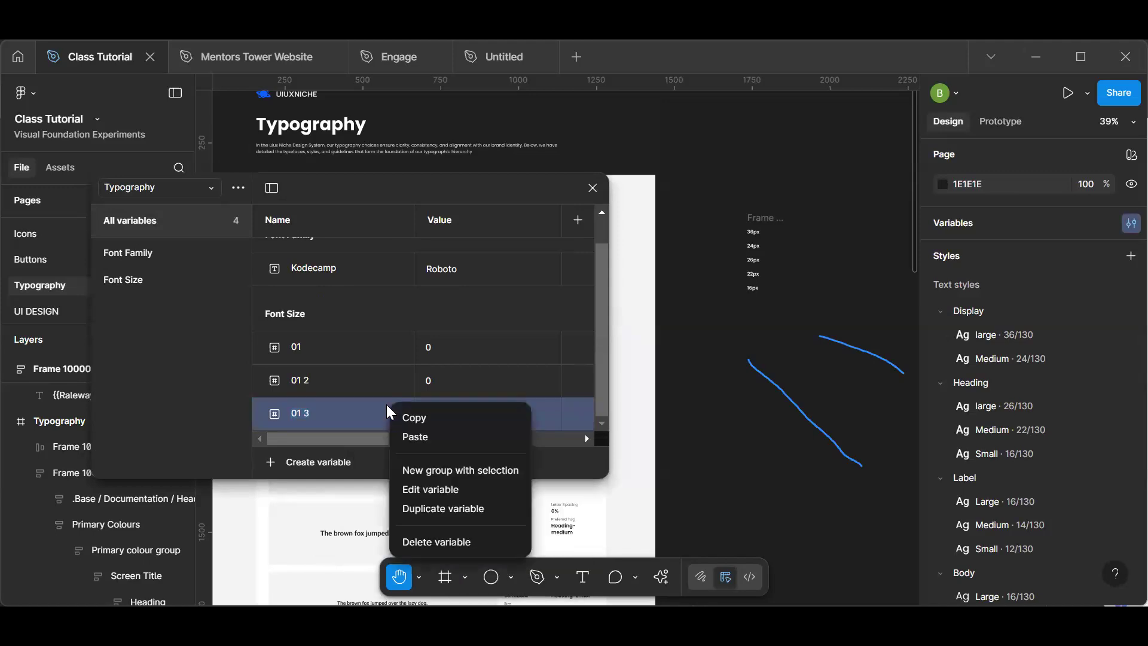
{"action": "left_click", "coordinate": [441, 509]}
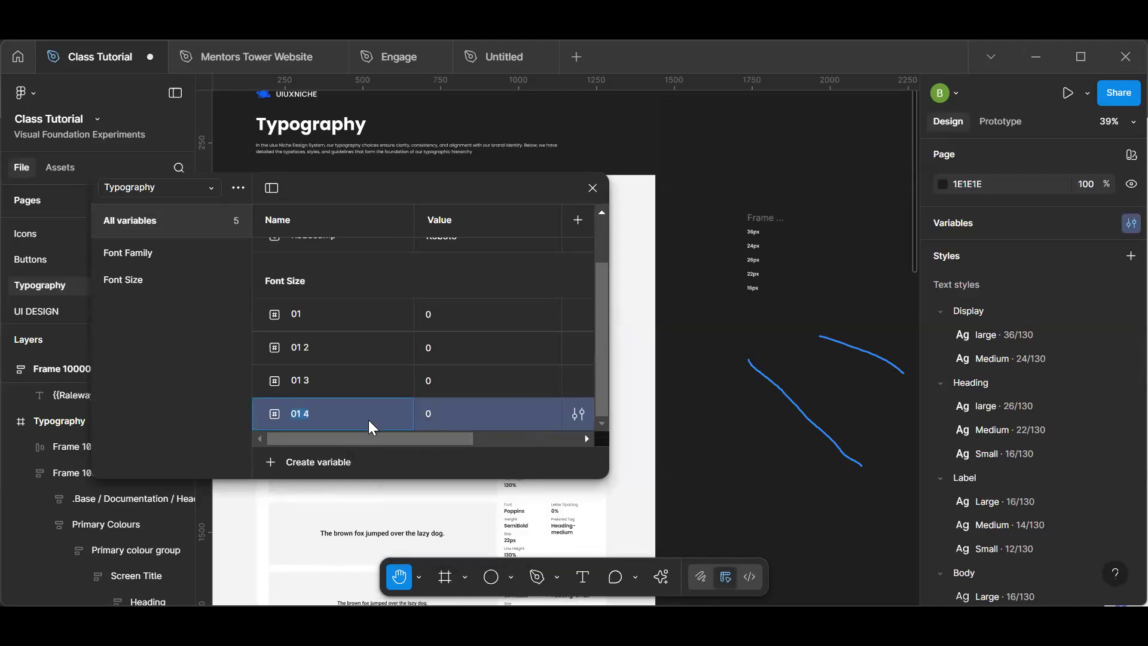
{"action": "right_click", "coordinate": [371, 426]}
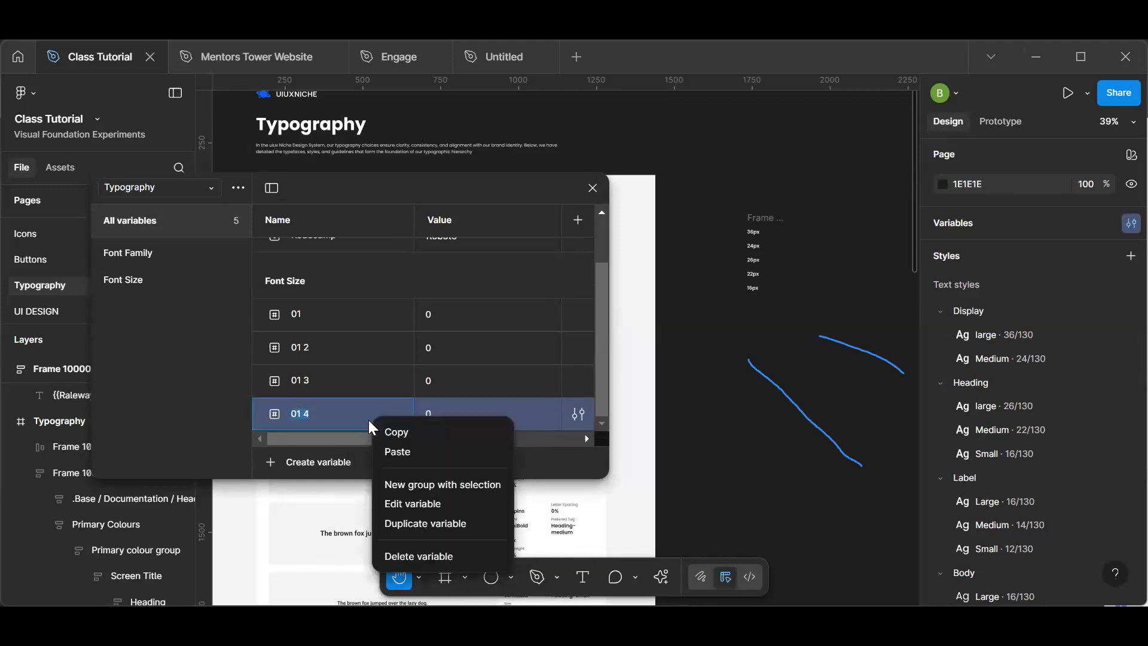
{"action": "left_click", "coordinate": [422, 524]}
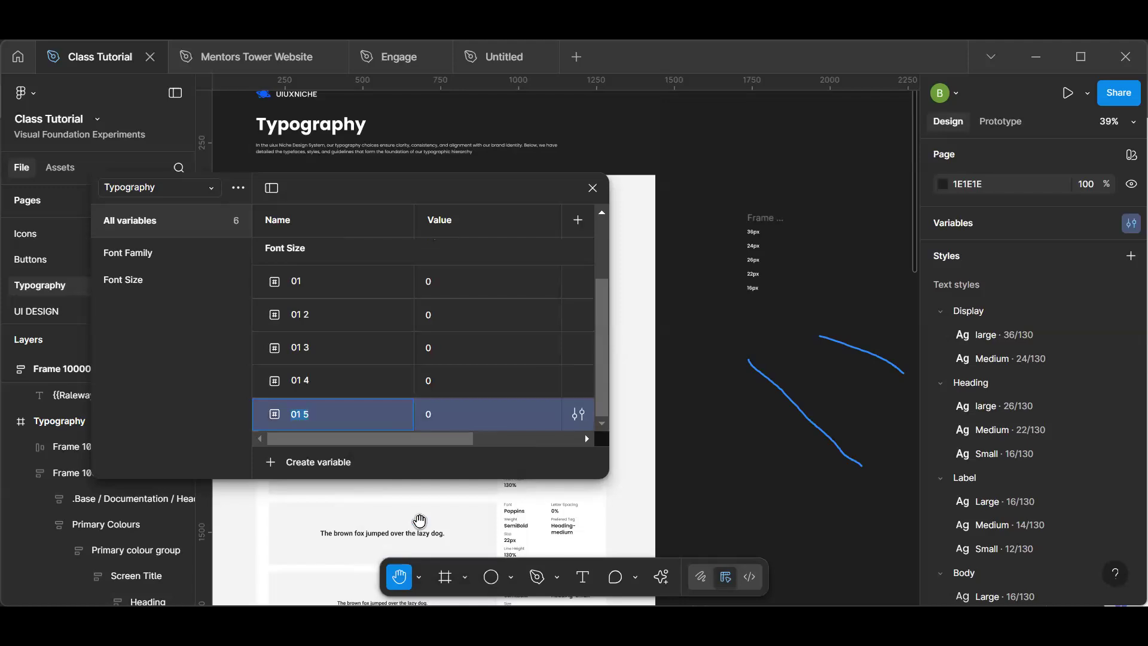
- Rename the four copied variables in the Font Size group as 02, 03, 04 and 05
{"action": "left_click", "coordinate": [317, 312]}
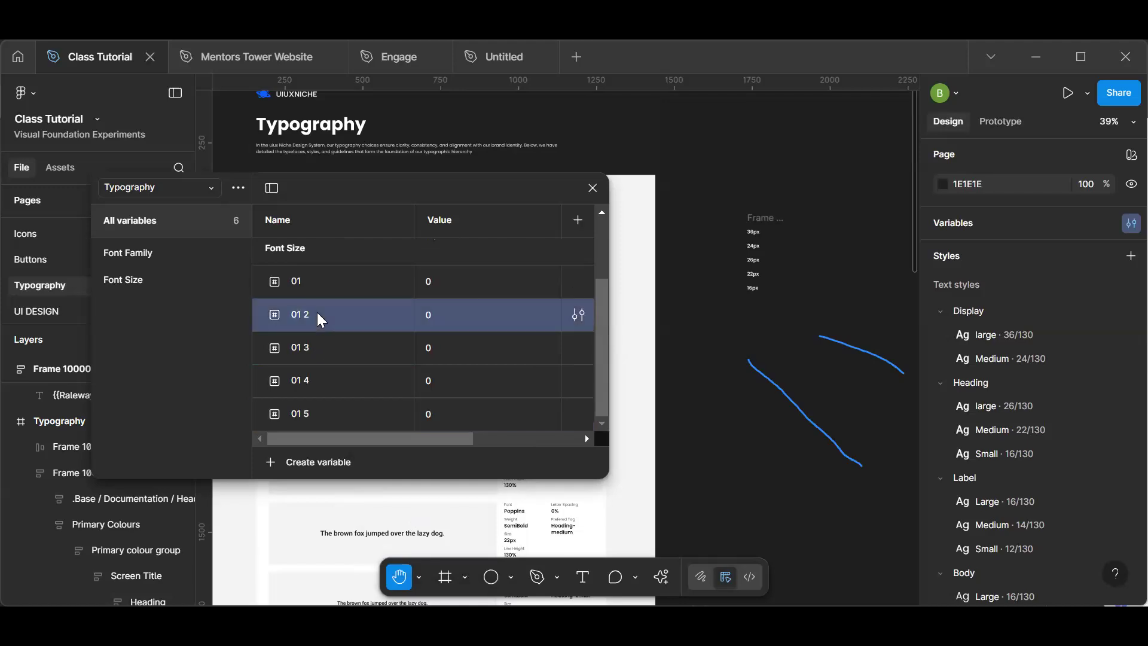
{"action": "left_click", "coordinate": [322, 351]}
{"action": "type", "text": "03"}
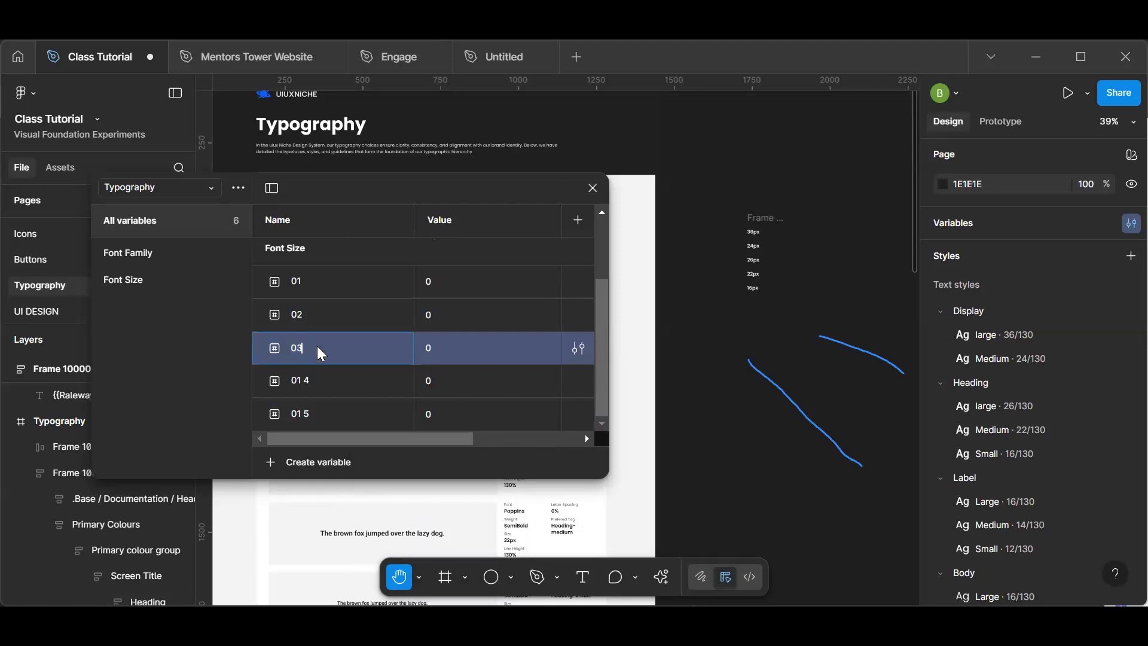
{"action": "double_click", "coordinate": [321, 374]}
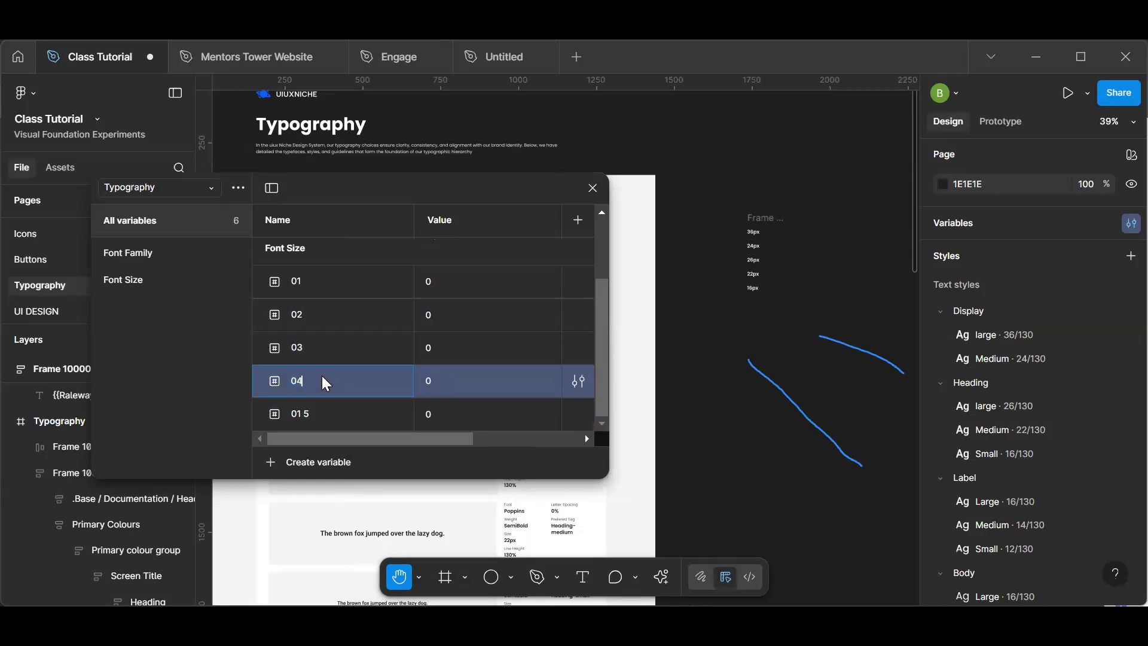
{"action": "double_click", "coordinate": [329, 415]}
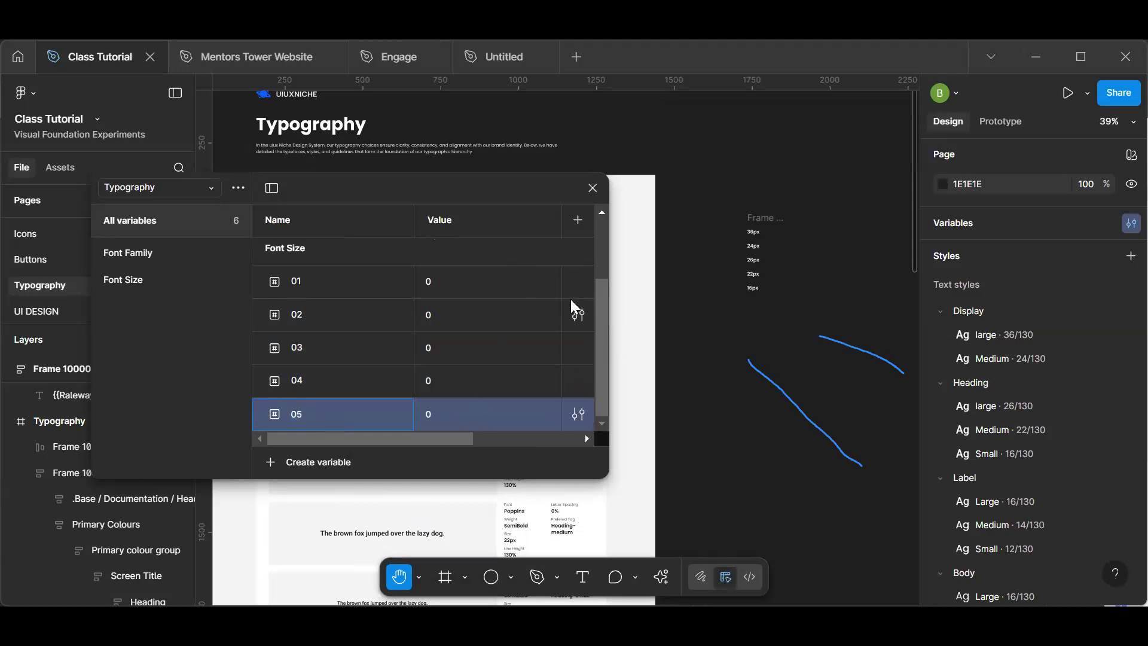
{"action": "left_click", "coordinate": [707, 267]}
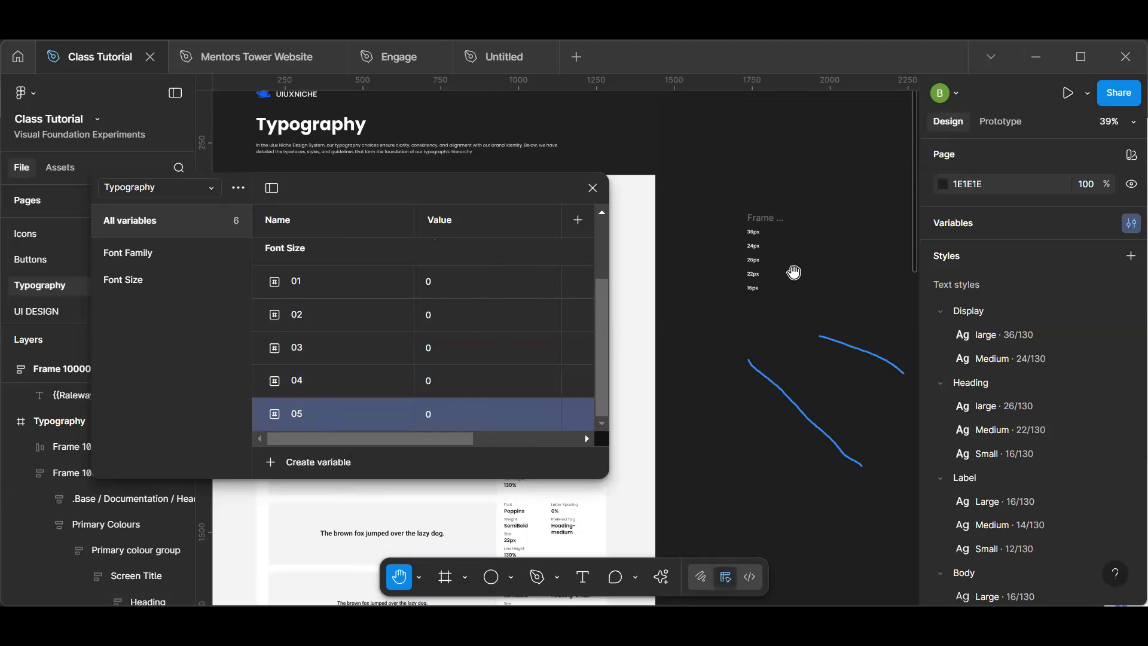
- Set the Font Size variable 01 to 36 and variable 02 to 26
{"action": "left_click", "coordinate": [436, 278]}
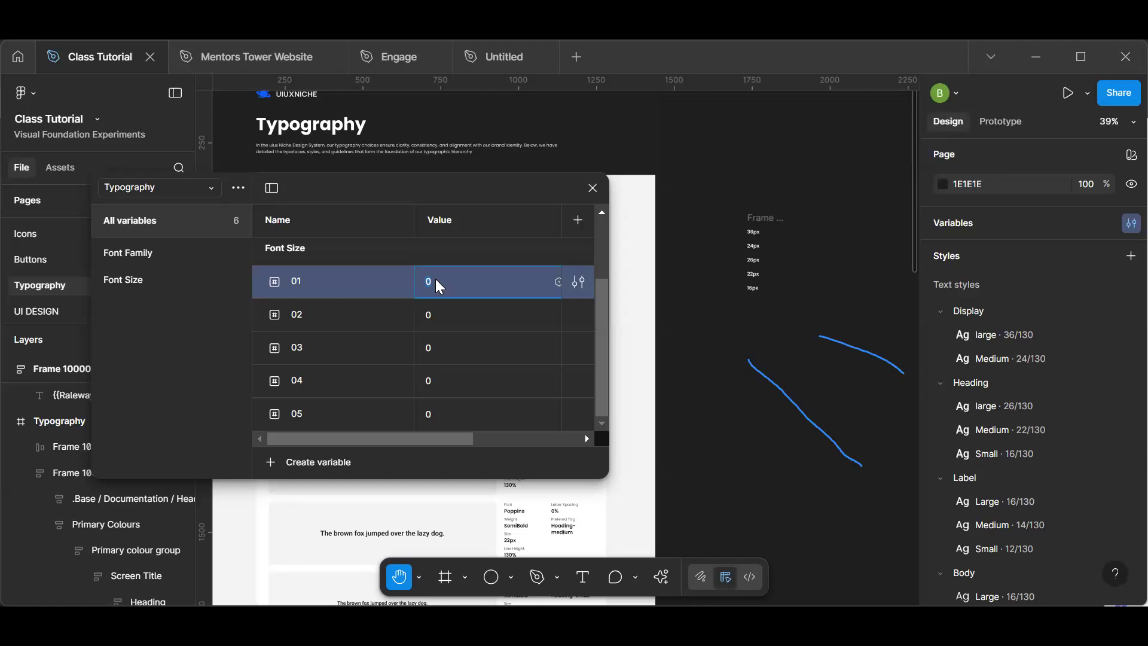
{"action": "type", "text": "36"}
{"action": "left_click", "coordinate": [457, 328]}
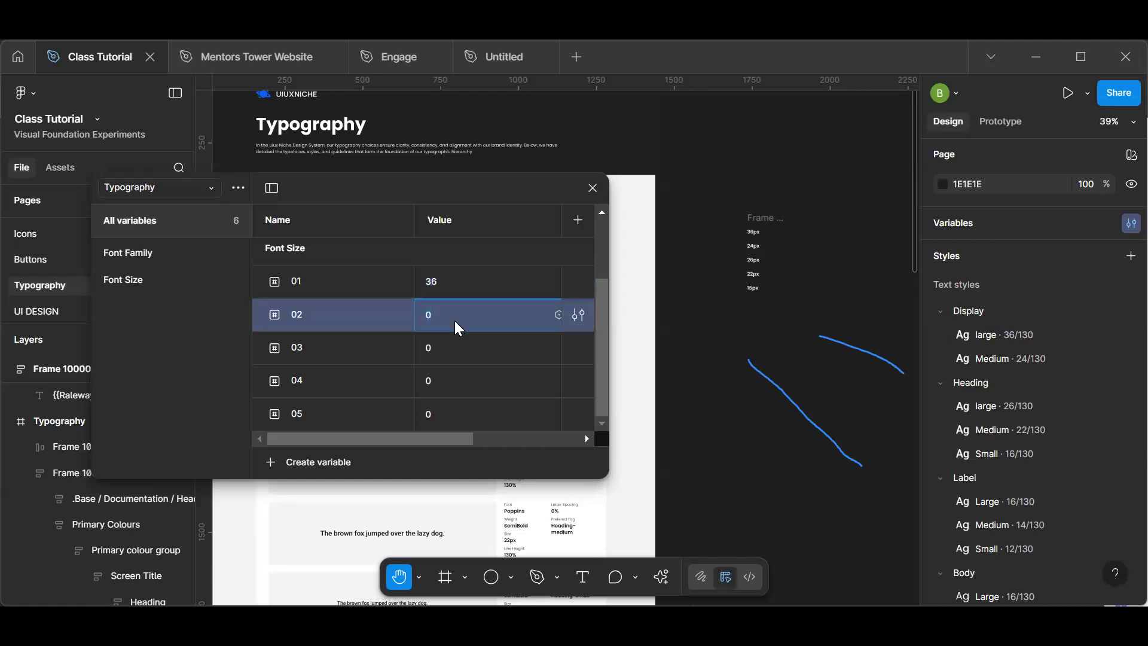
{"action": "type", "text": "24"}
{"action": "left_click", "coordinate": [462, 346]}
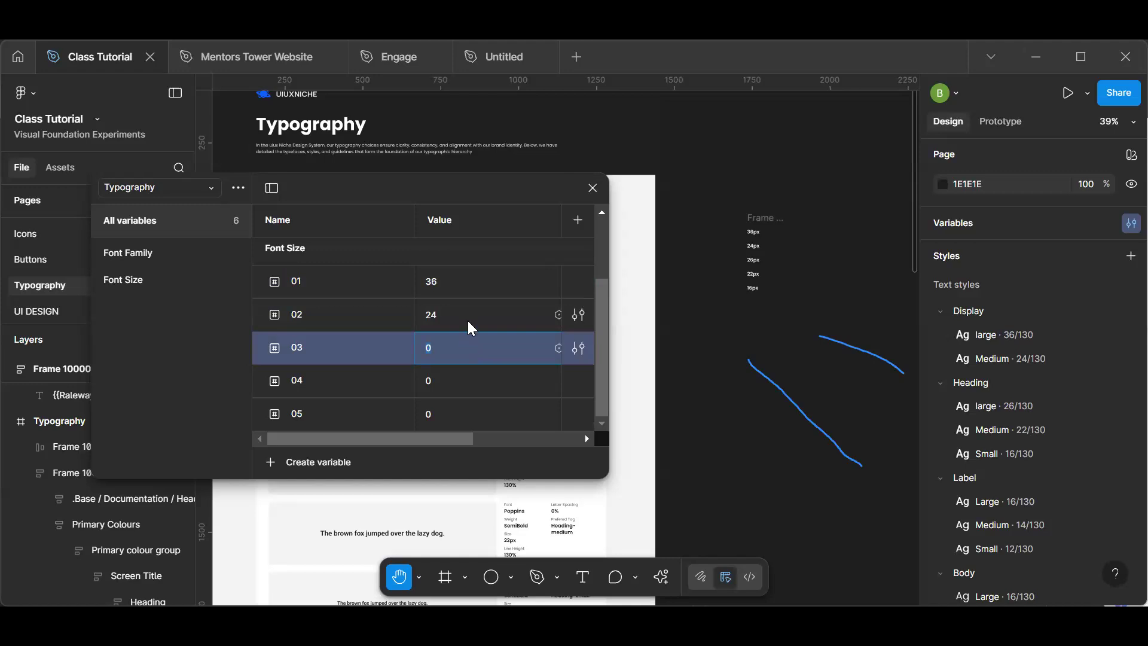
{"action": "left_click", "coordinate": [470, 327]}
{"action": "type", "text": "26"}
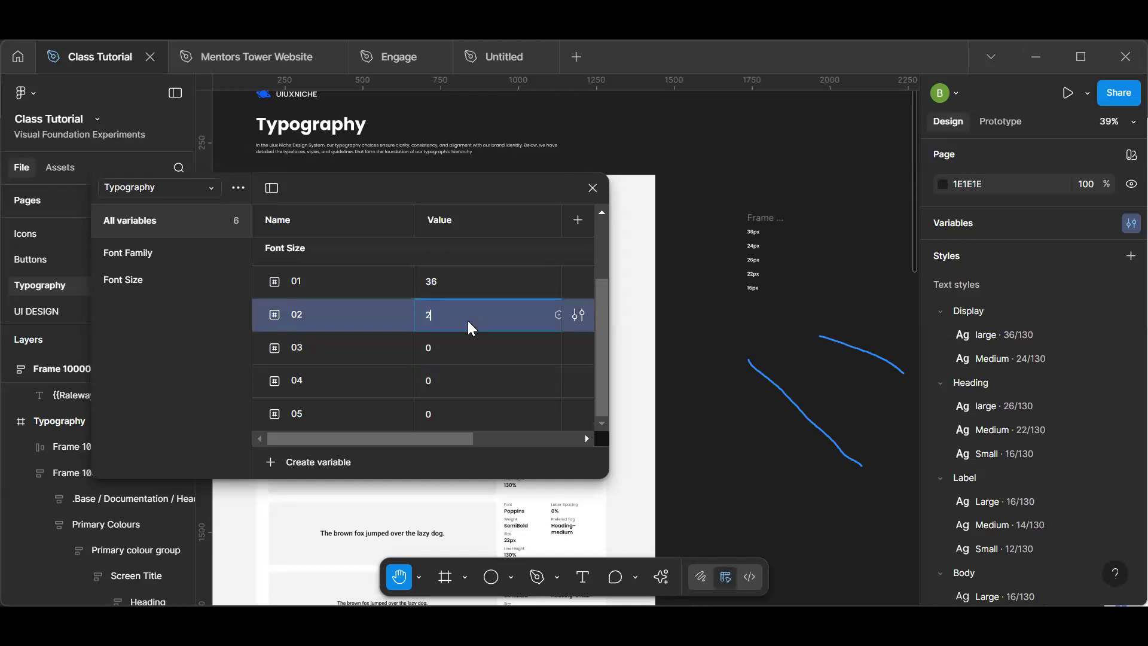
- Set the Font Size variables 03 to 24, 04 to 22 and 05 to 16
{"action": "left_click", "coordinate": [469, 358]}
{"action": "type", "text": "2"}
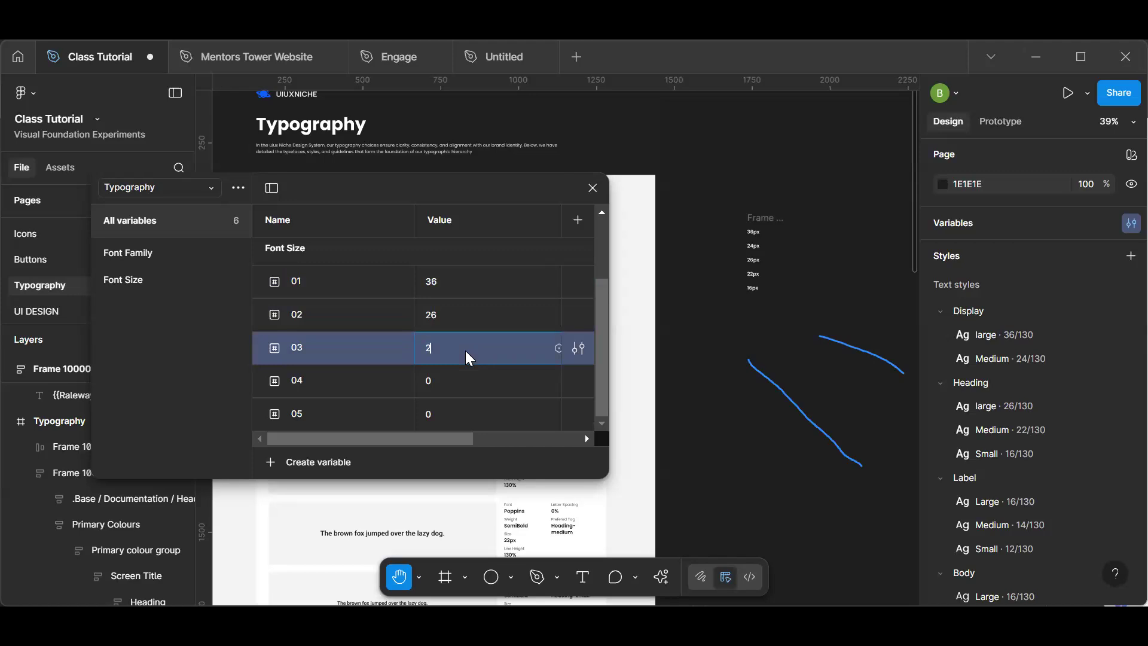
{"action": "type", "text": "4"}
{"action": "left_click", "coordinate": [469, 390]}
{"action": "type", "text": "22"}
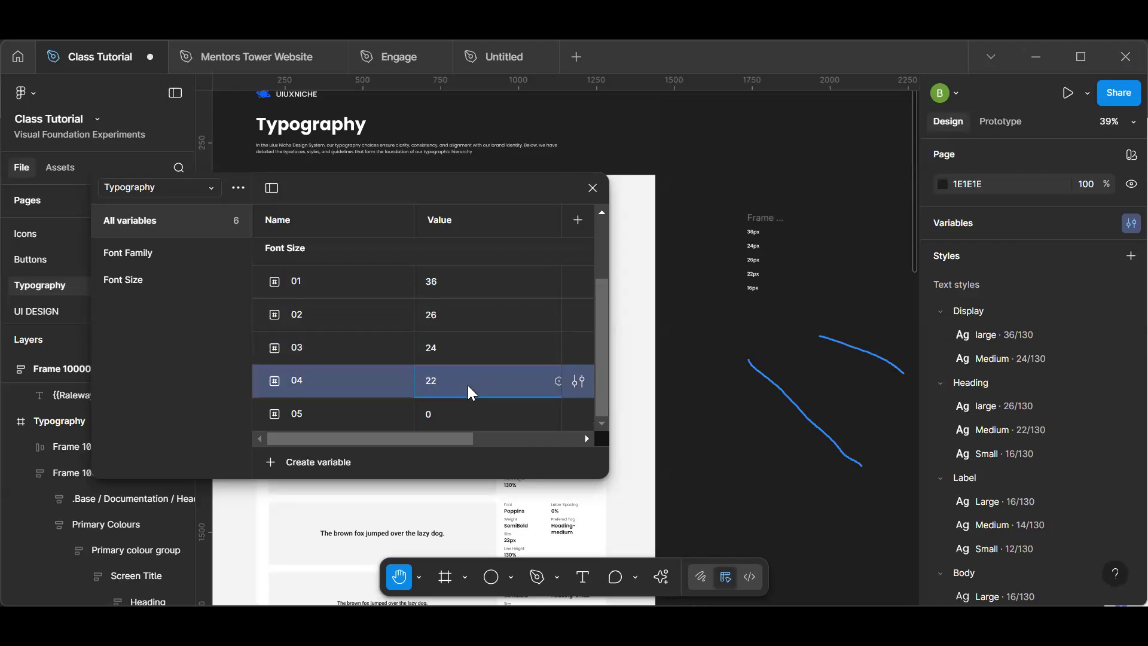
{"action": "left_click", "coordinate": [471, 417]}
{"action": "type", "text": "16"}
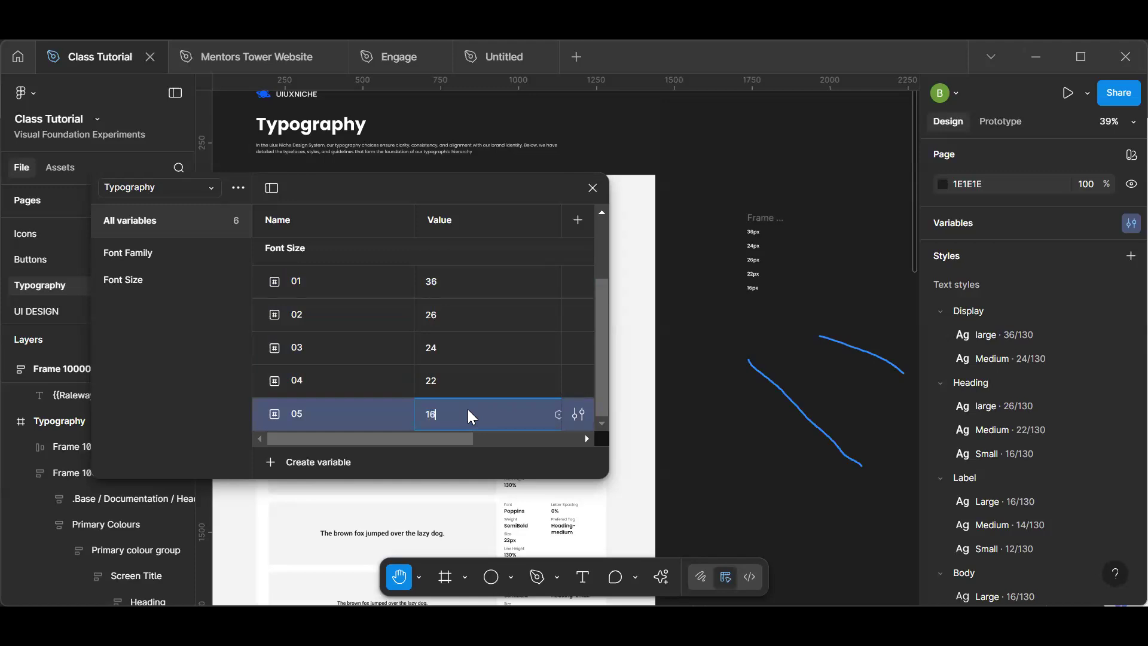
{"action": "key", "text": "Return"}
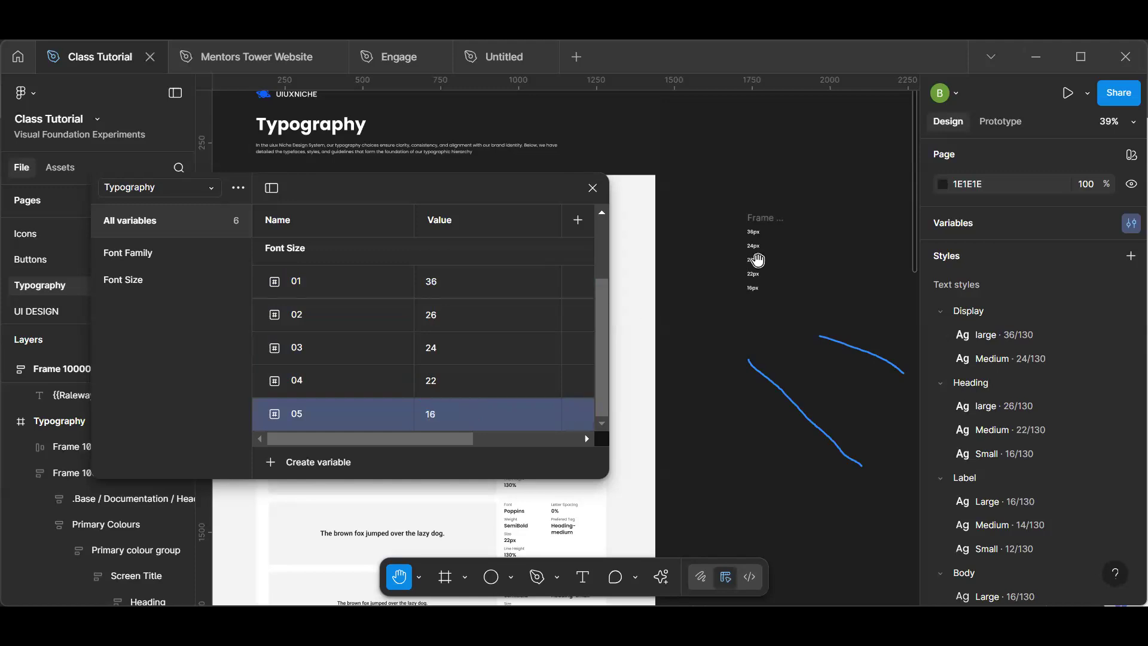
- Move the 24px text below the 26px text in the size list frame beside the guide
{"action": "scroll", "coordinate": [756, 259], "scroll_direction": "up", "scroll_amount": 3}
{"action": "scroll", "coordinate": [757, 260], "scroll_direction": "up", "scroll_amount": 5}
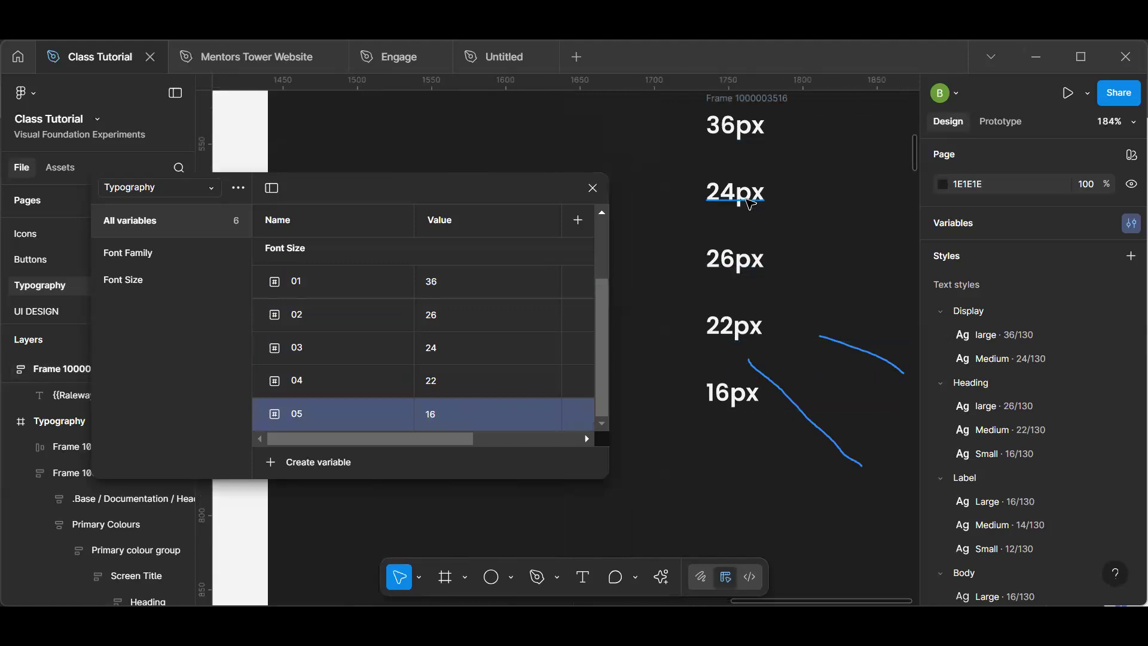
{"action": "left_click", "coordinate": [750, 204]}
{"action": "key", "text": "Down"}
{"action": "left_click", "coordinate": [684, 230]}
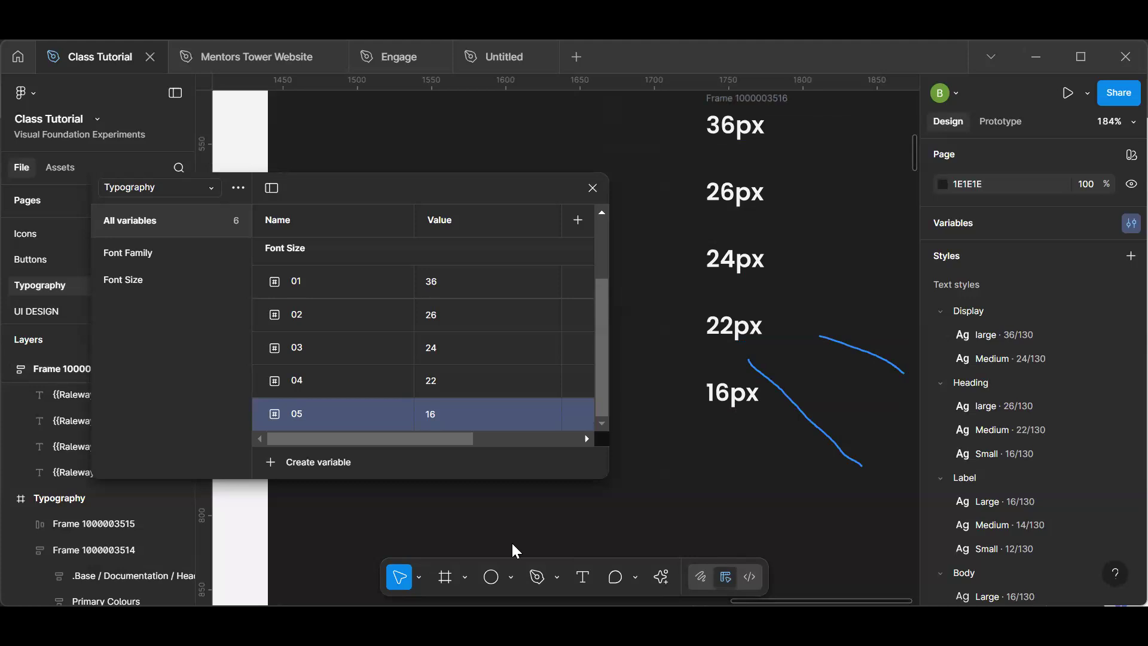
- Rename variable 01 in the Font Size group as "Font size 01"
{"action": "left_click", "coordinate": [318, 293]}
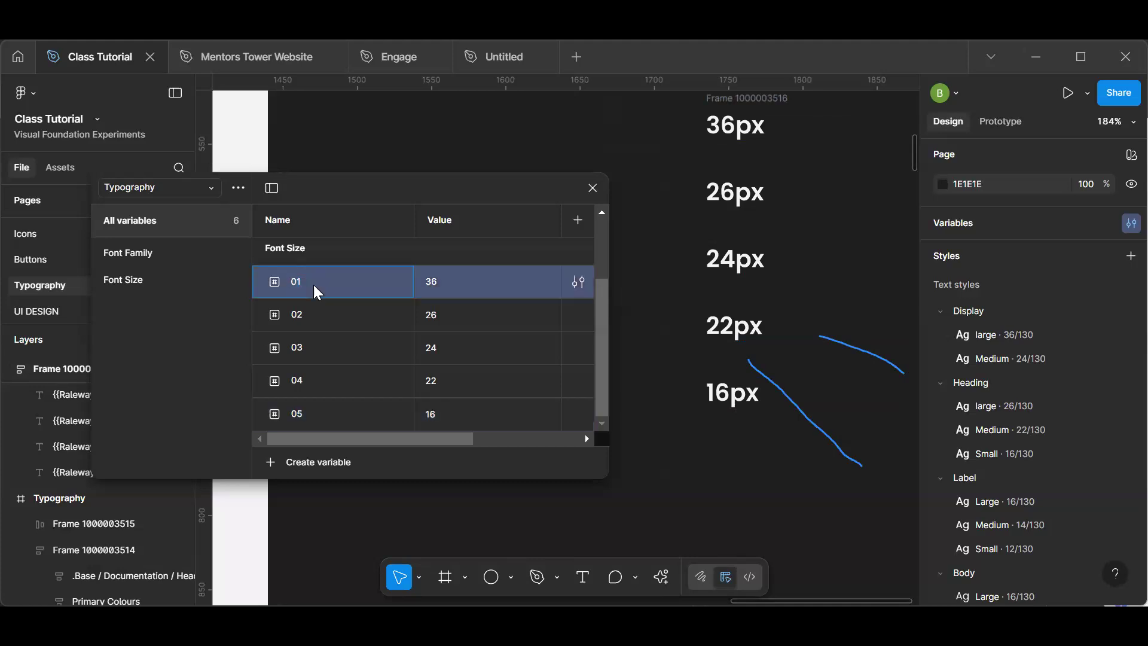
{"action": "type", "text": "Font "}
{"action": "type", "text": "si"}
{"action": "type", "text": "xe"}
{"action": "key", "text": "BackSpace"}
{"action": "key", "text": "BackSpace"}
{"action": "type", "text": "xze"}
{"action": "key", "text": "BackSpace"}
{"action": "key", "text": "BackSpace"}
{"action": "key", "text": "BackSpace"}
{"action": "type", "text": "ze"}
- Rename variables 02 through 05 as "Font size 02", "Font size 03", "Font size 04" and "Font size 05"
{"action": "left_click", "coordinate": [311, 322]}
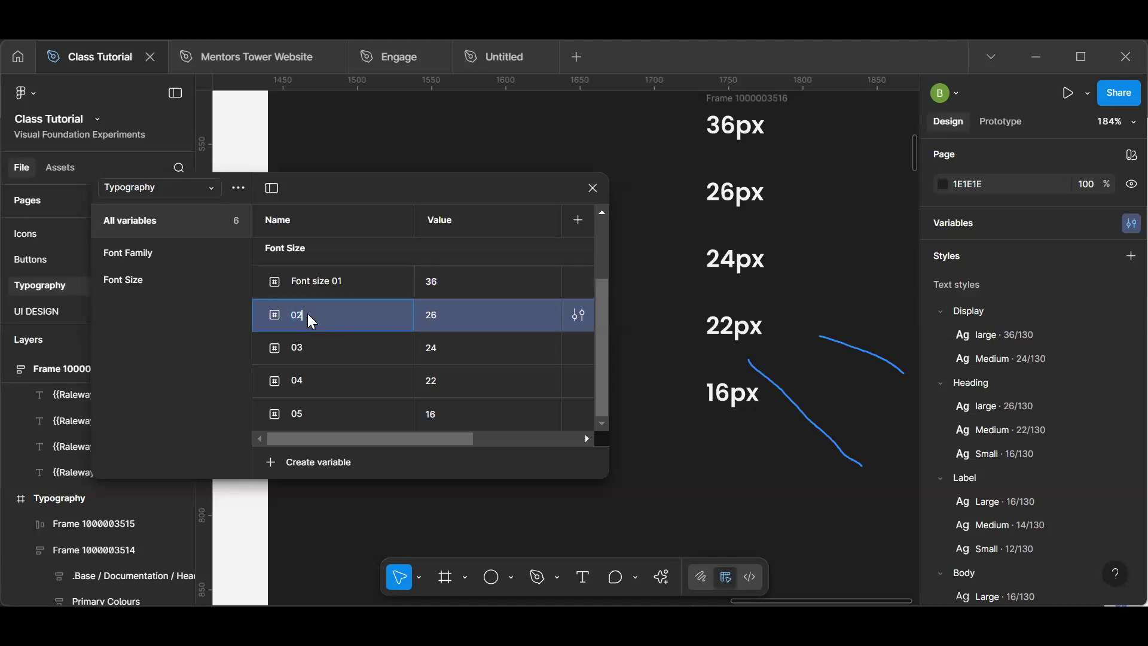
{"action": "type", "text": "Font size"}
{"action": "double_click", "coordinate": [317, 350]}
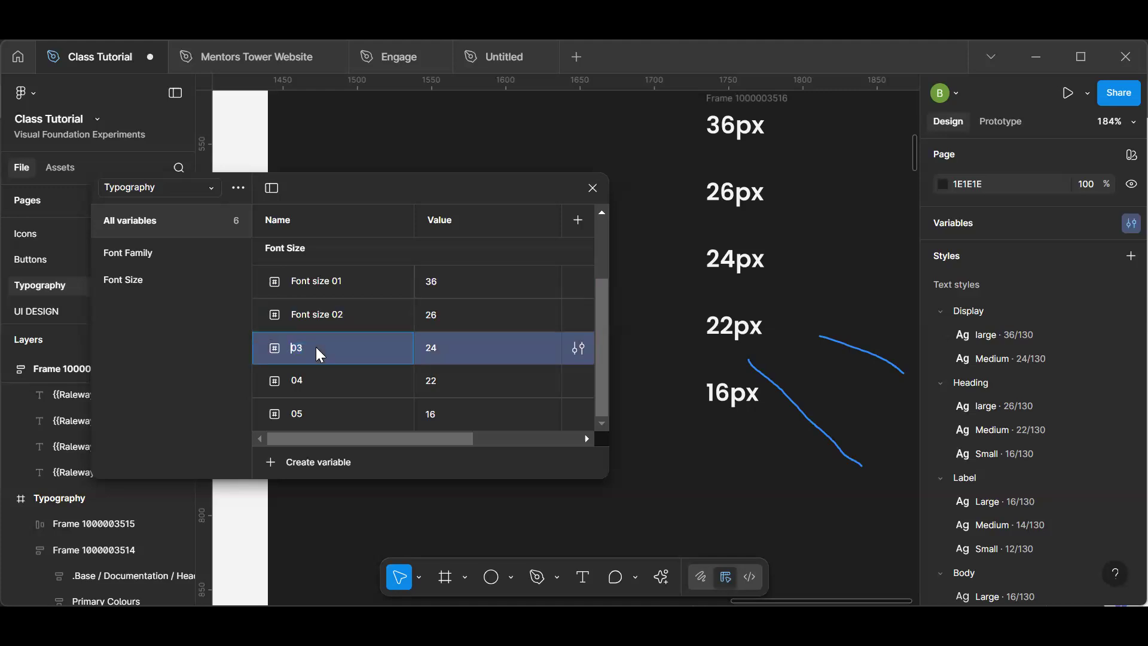
{"action": "type", "text": "Font size"}
{"action": "key", "text": "Return"}
{"action": "double_click", "coordinate": [327, 396]}
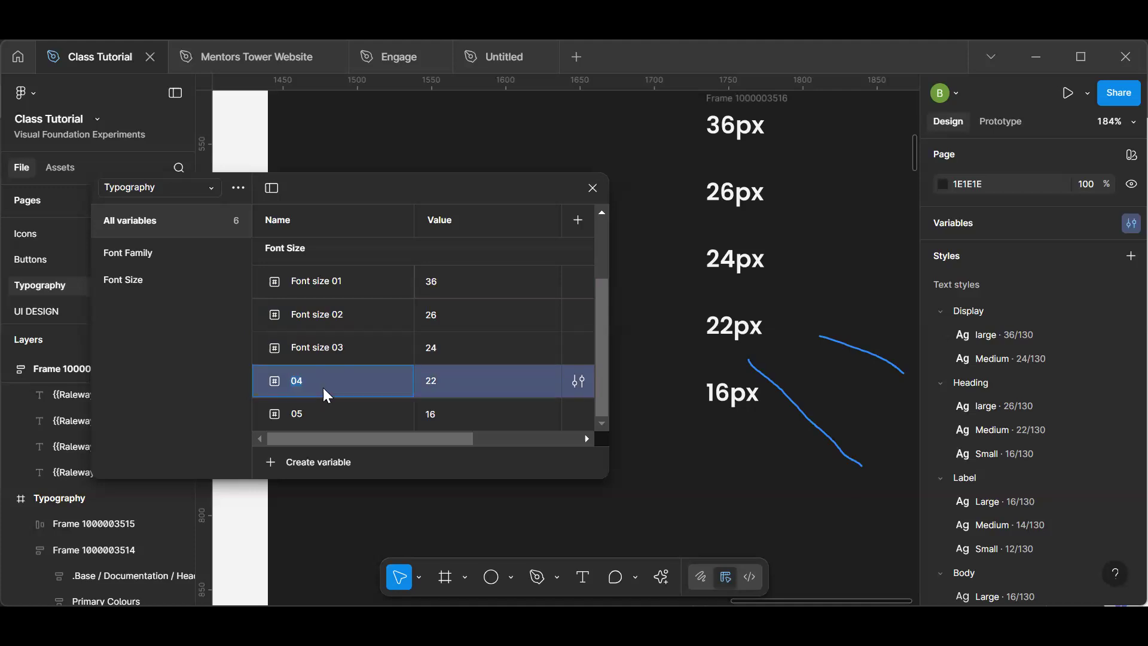
{"action": "type", "text": "Font size"}
{"action": "double_click", "coordinate": [345, 426]}
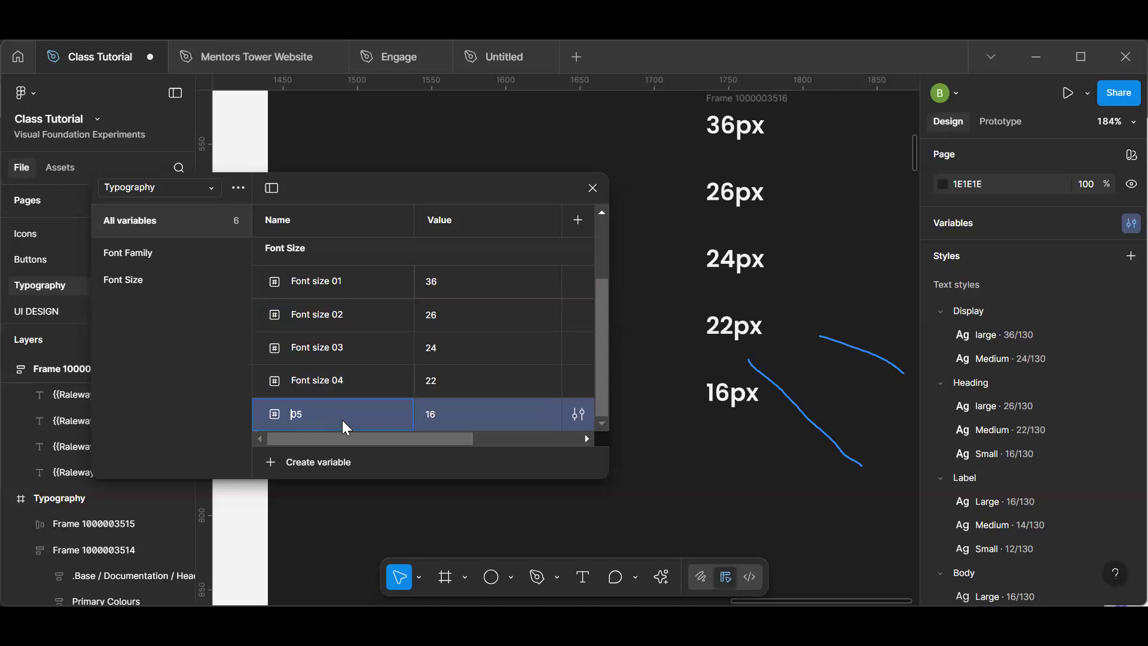
{"action": "type", "text": "Font size"}
{"action": "left_click", "coordinate": [659, 308]}
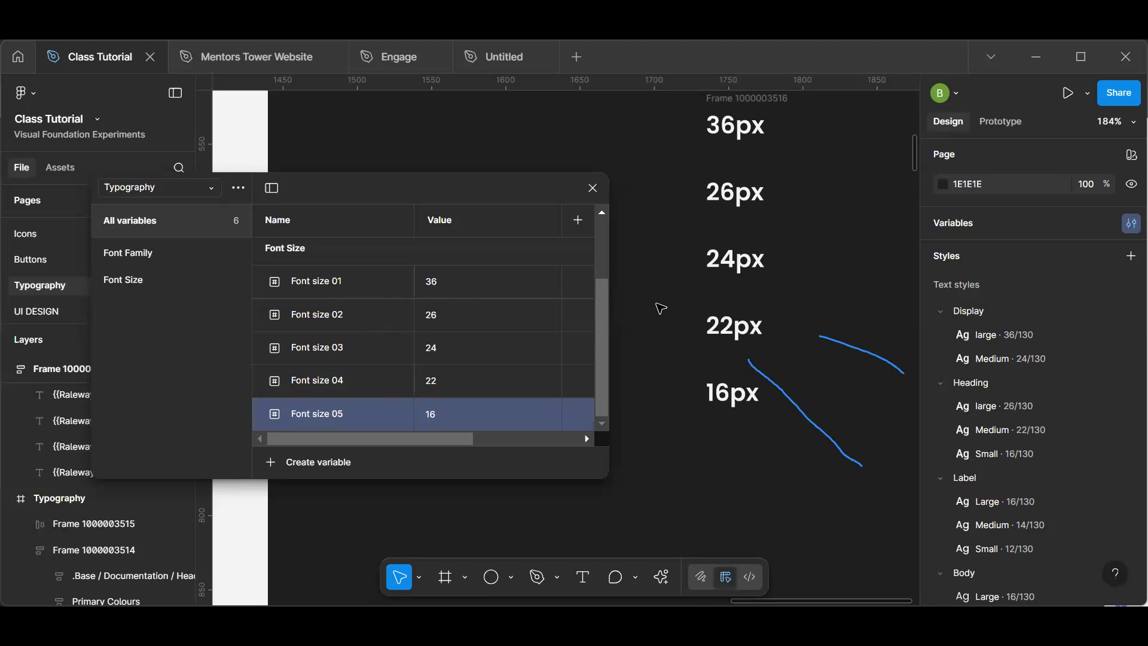
- Close the variables window and link the Display large text style's font size to the Font size 01 variable
{"action": "left_click", "coordinate": [599, 196]}
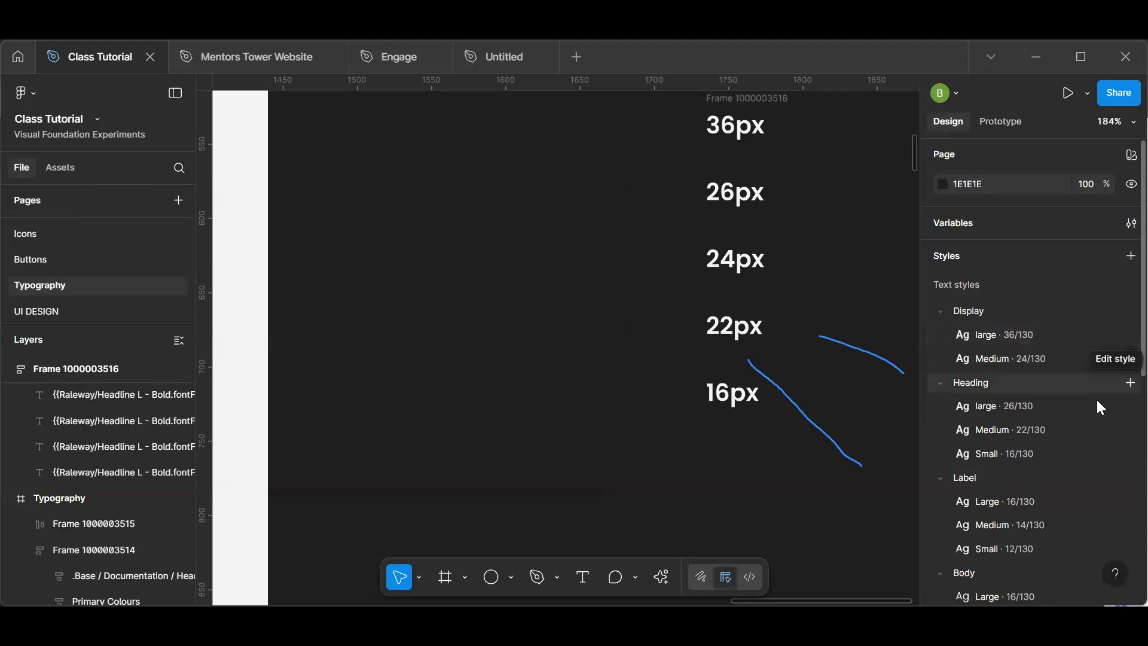
{"action": "scroll", "coordinate": [1099, 407], "scroll_direction": "down", "scroll_amount": 6}
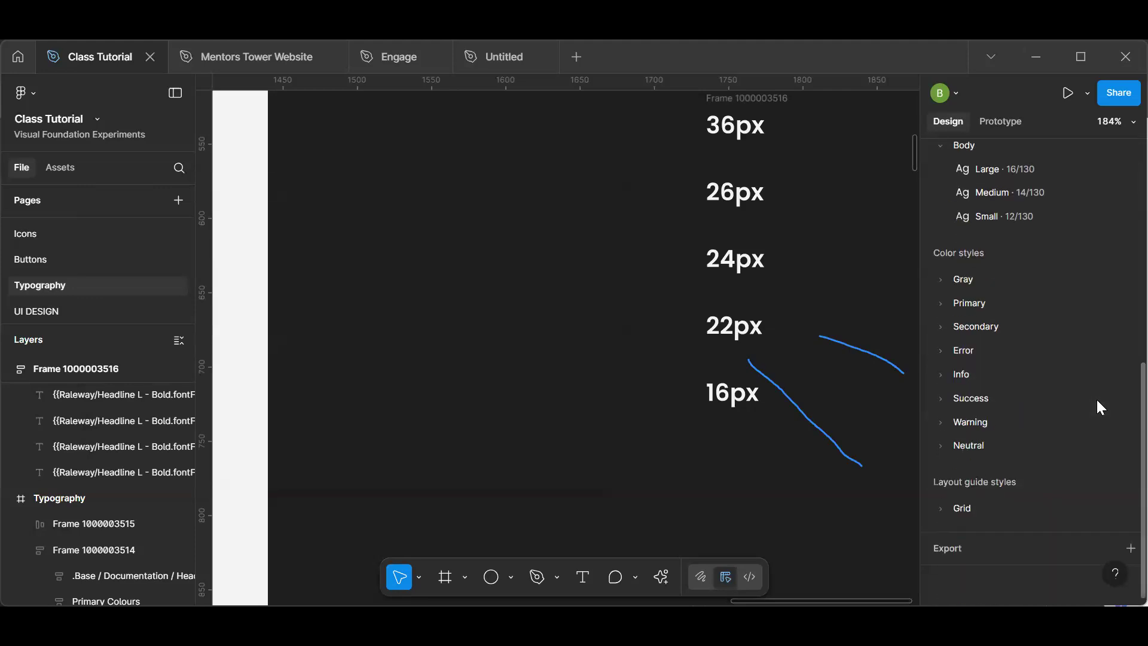
{"action": "scroll", "coordinate": [1100, 408], "scroll_direction": "up", "scroll_amount": 6}
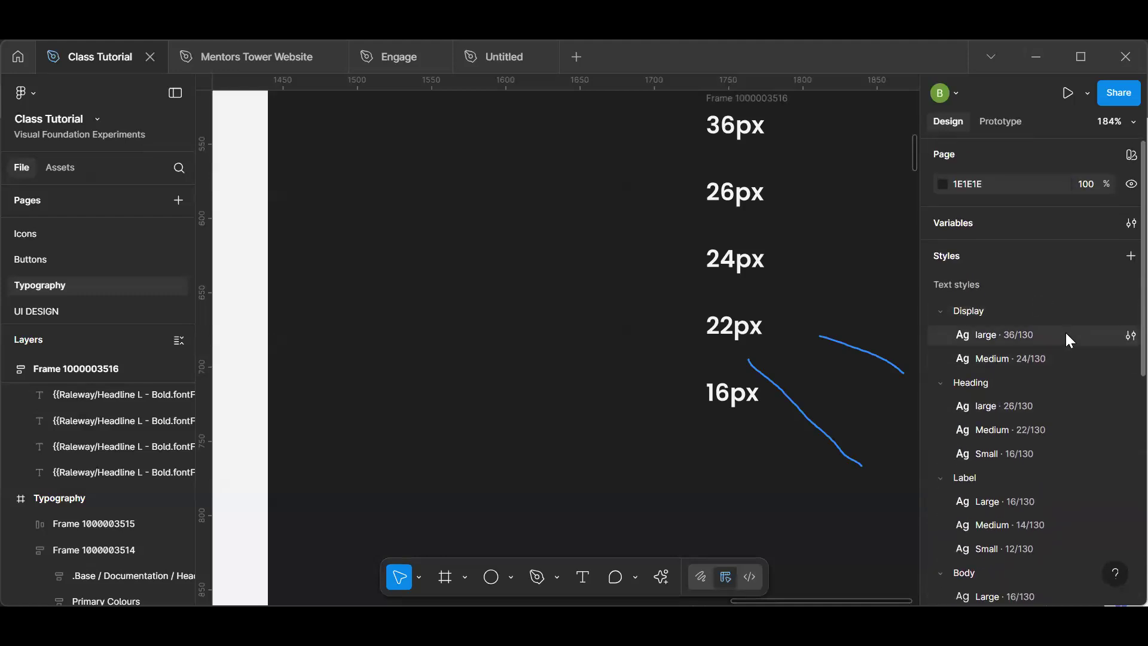
{"action": "left_click", "coordinate": [1124, 337]}
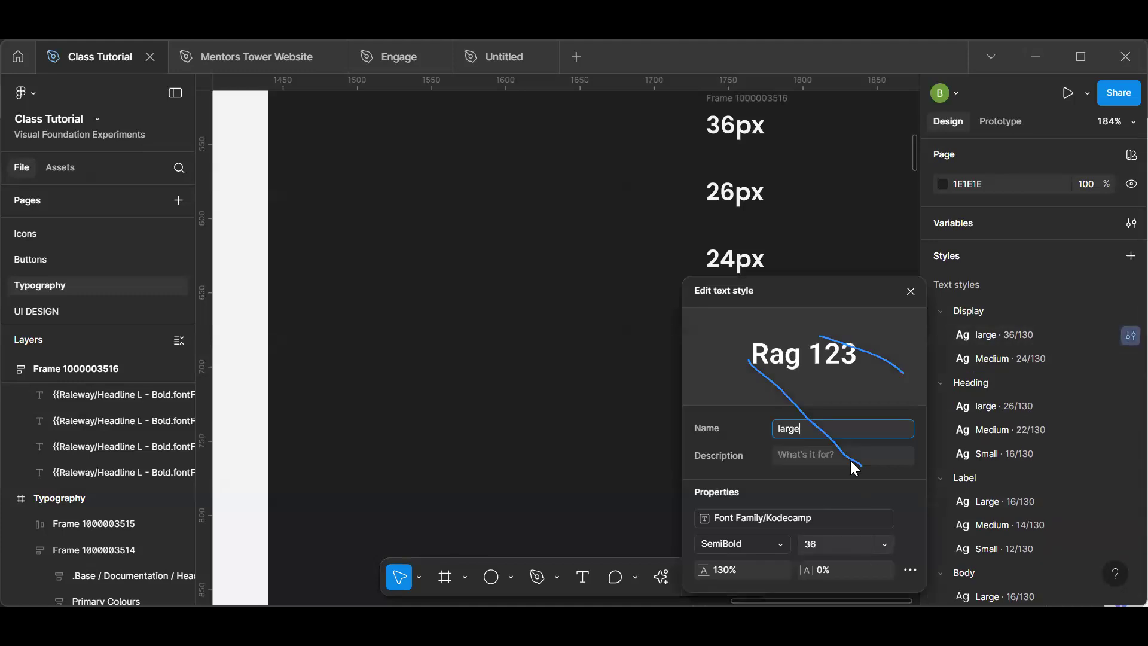
{"action": "left_click", "coordinate": [885, 545]}
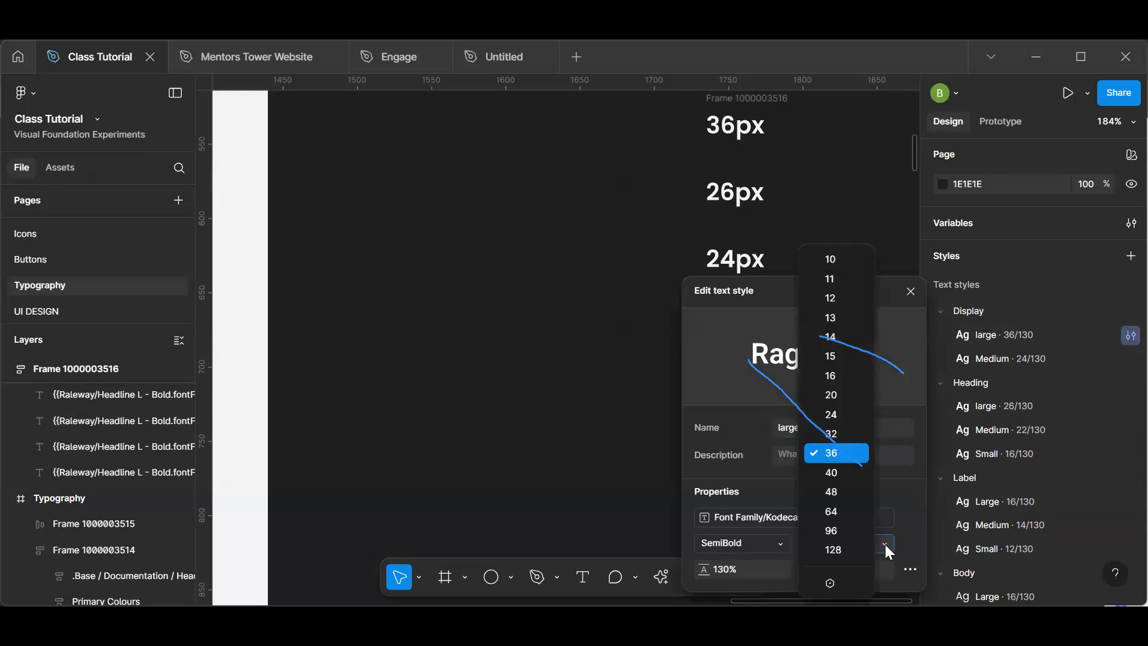
{"action": "left_click", "coordinate": [832, 583]}
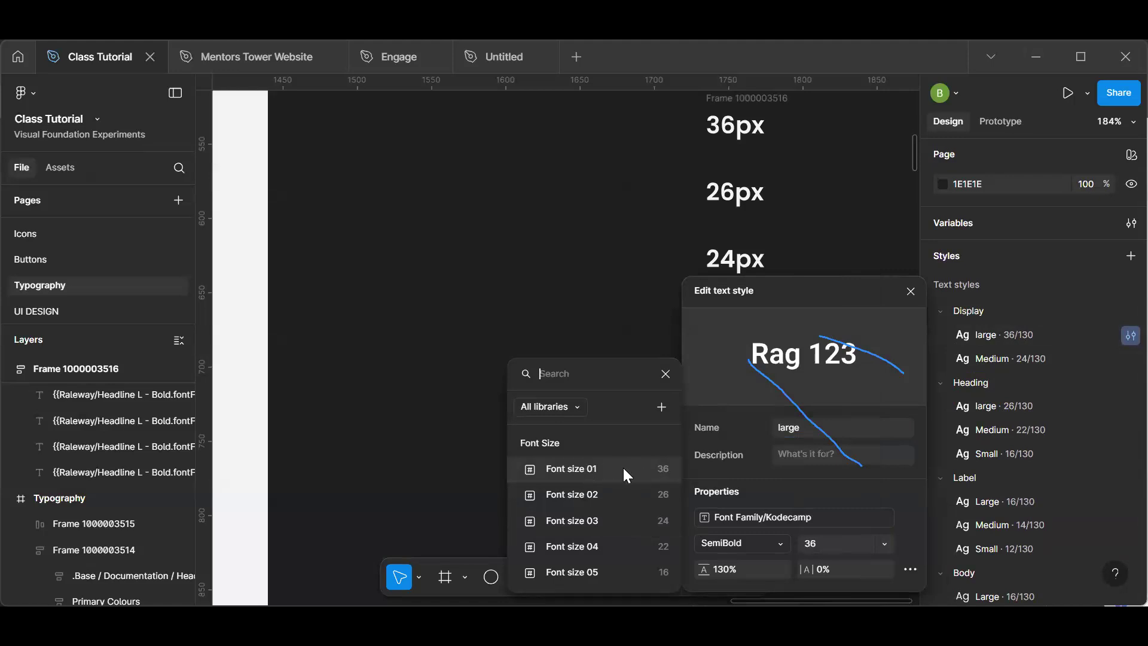
{"action": "key", "text": "Escape"}
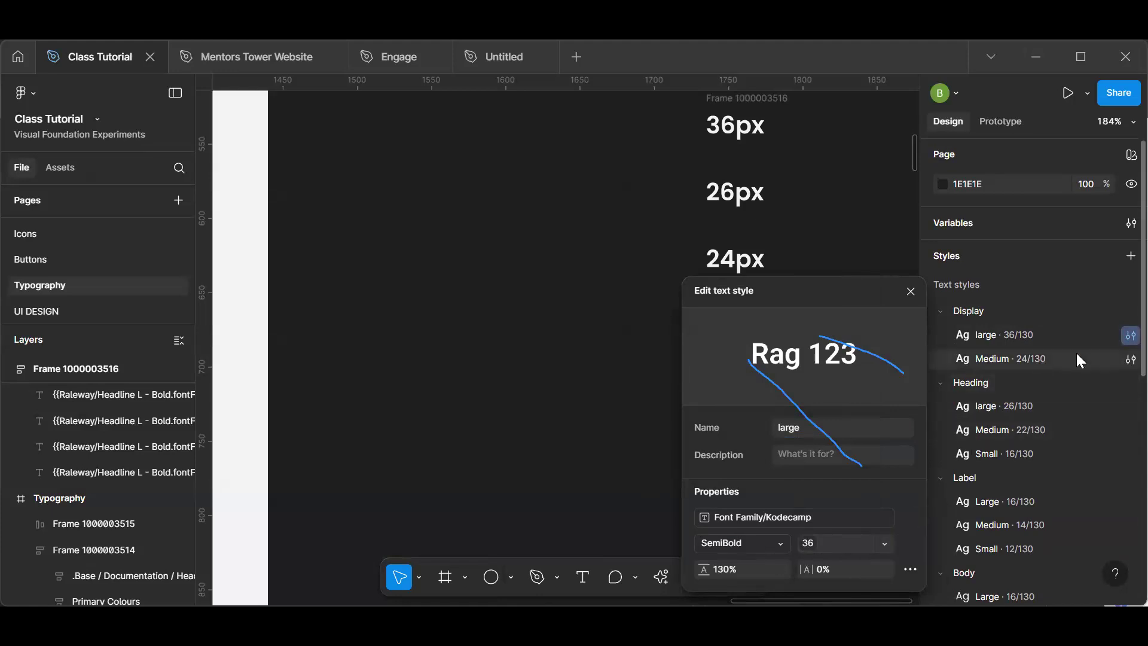
- Link the Display Medium text style's font size to the Font size 03 variable
{"action": "left_click", "coordinate": [1130, 359]}
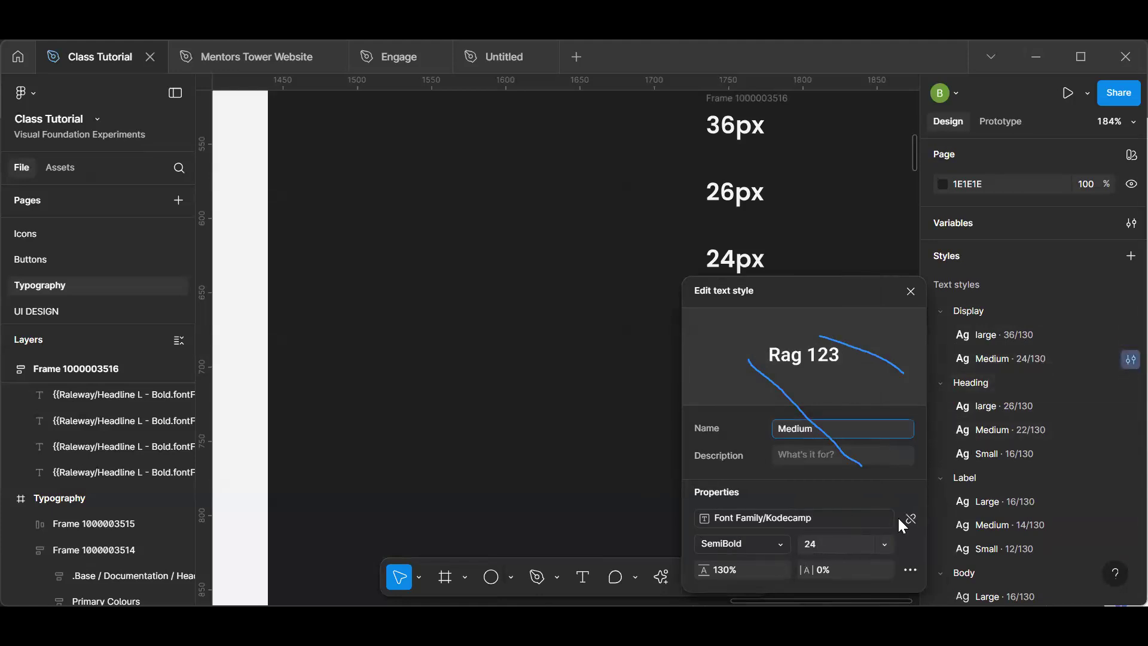
{"action": "left_click", "coordinate": [884, 543]}
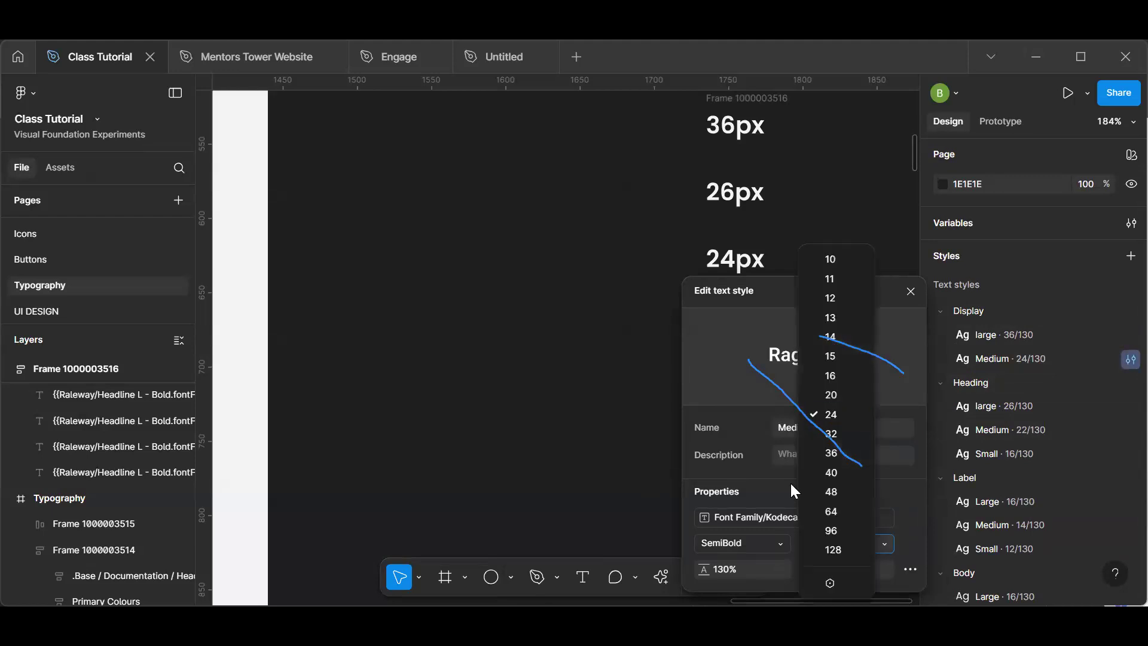
{"action": "left_click", "coordinate": [824, 575]}
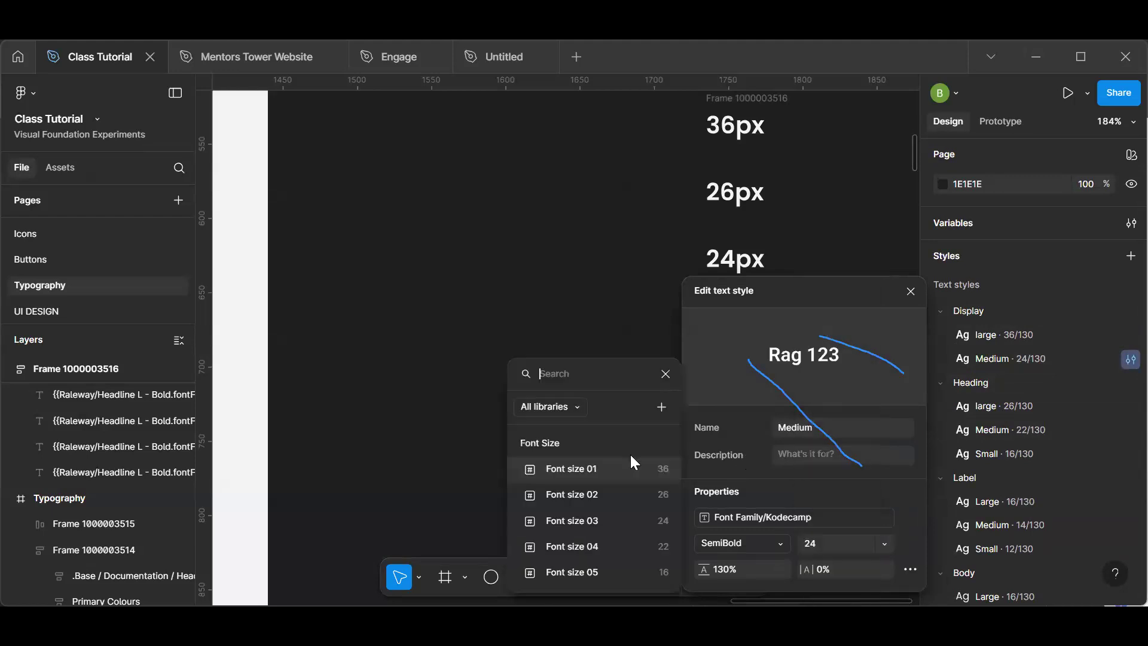
{"action": "left_click", "coordinate": [625, 520]}
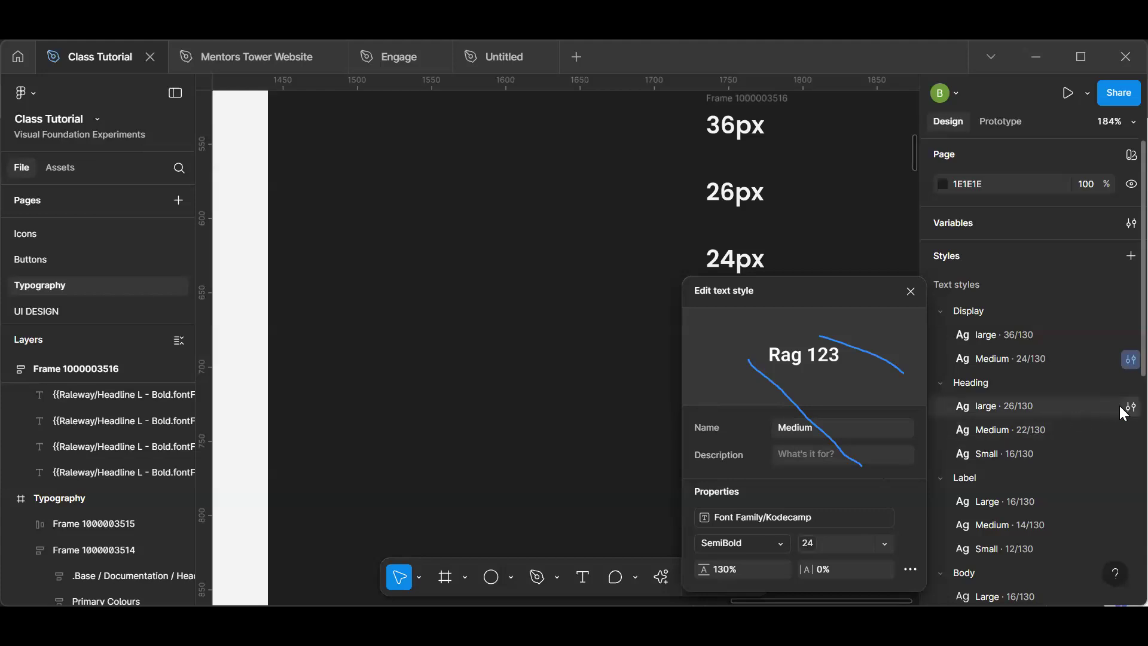
- Link the Heading large text style's font size to the Font size 02 variable
{"action": "left_click", "coordinate": [1123, 408]}
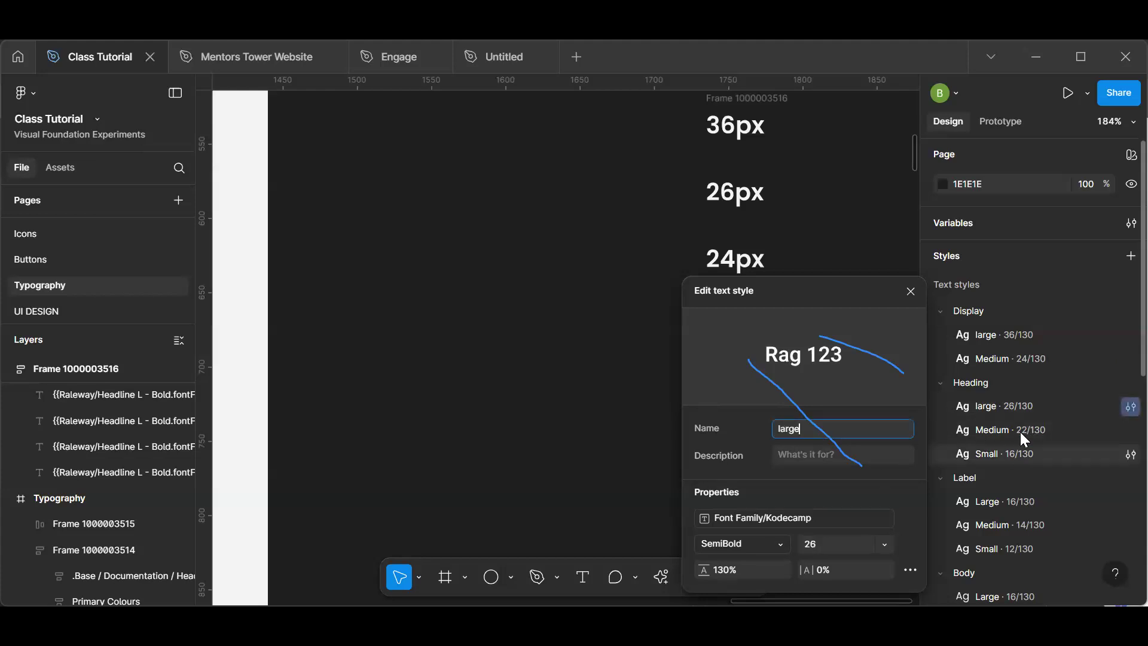
{"action": "left_click", "coordinate": [886, 543]}
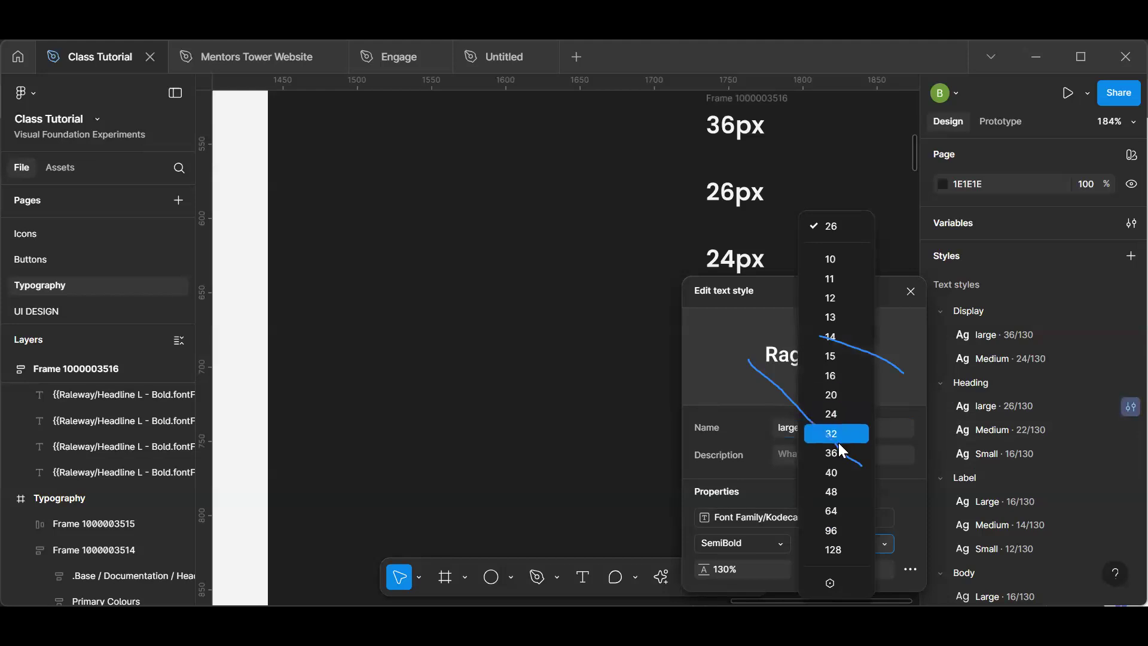
{"action": "left_click", "coordinate": [833, 585]}
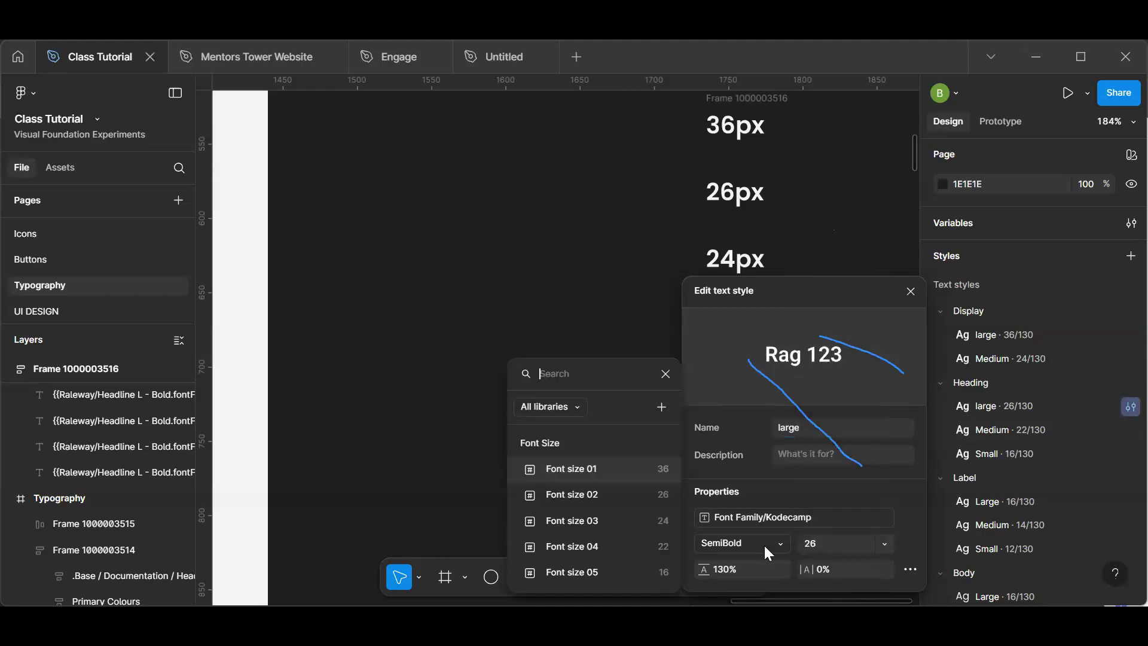
{"action": "left_click", "coordinate": [633, 495]}
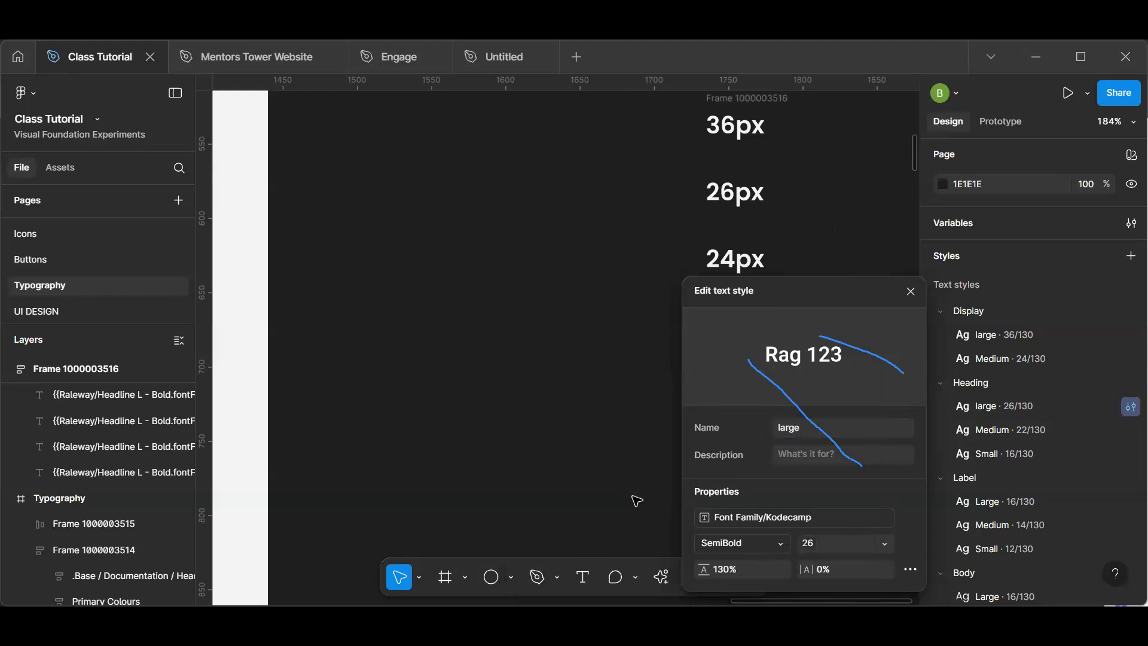
{"action": "left_click", "coordinate": [1121, 455]}
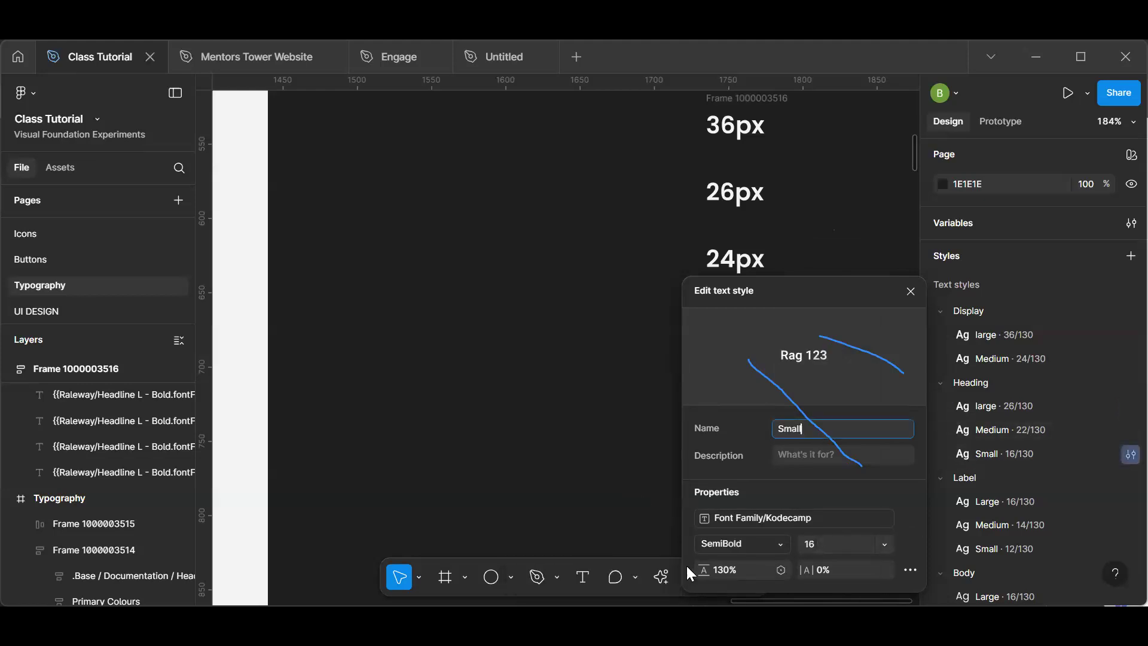
{"action": "left_click", "coordinate": [880, 547]}
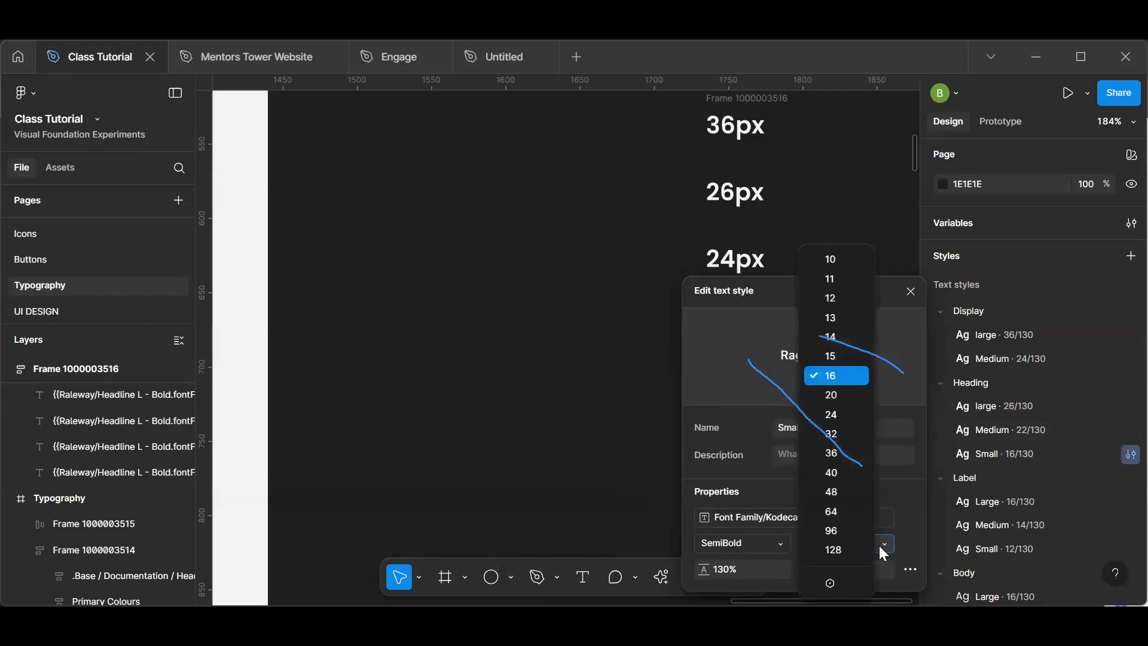
{"action": "left_click", "coordinate": [835, 588]}
{"action": "key", "text": "Escape"}
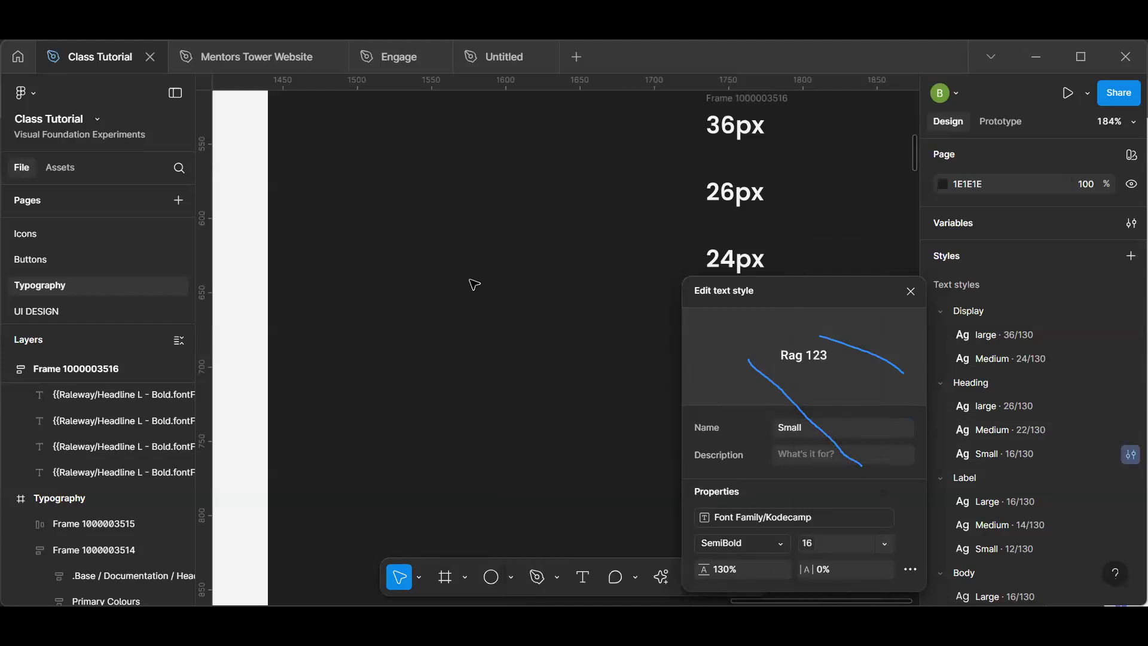
{"action": "key", "text": "Escape"}
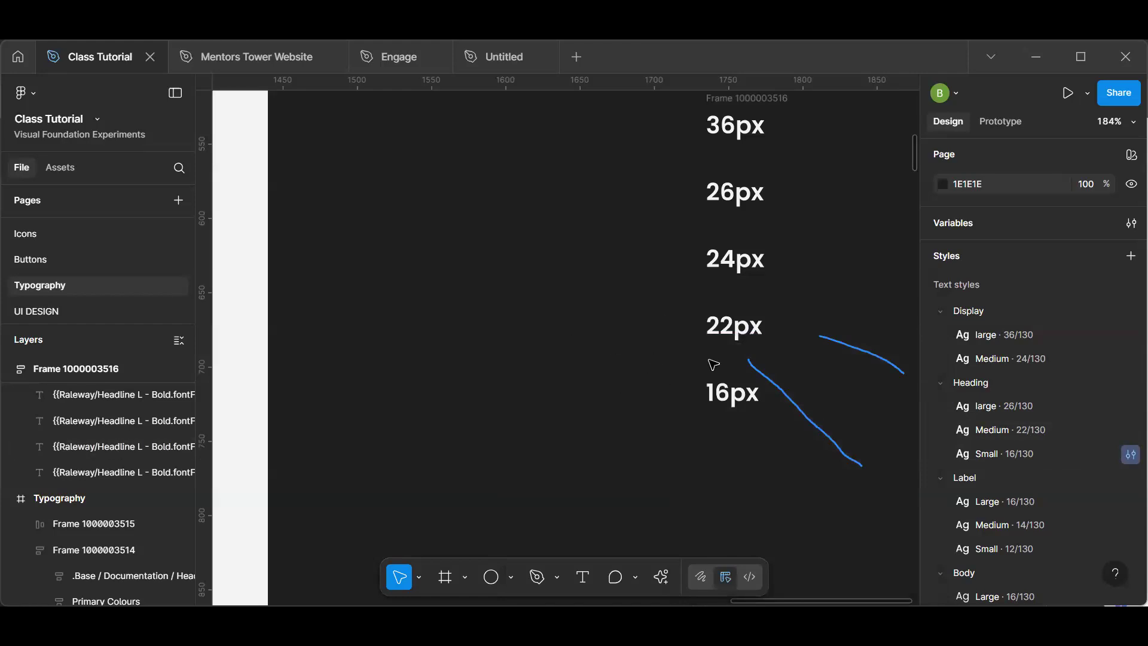
- Open the Typography variable collection, review the values of the Font Size variables, and close it
{"action": "left_click", "coordinate": [707, 332]}
{"action": "left_click", "coordinate": [623, 359]}
{"action": "left_click", "coordinate": [1130, 224]}
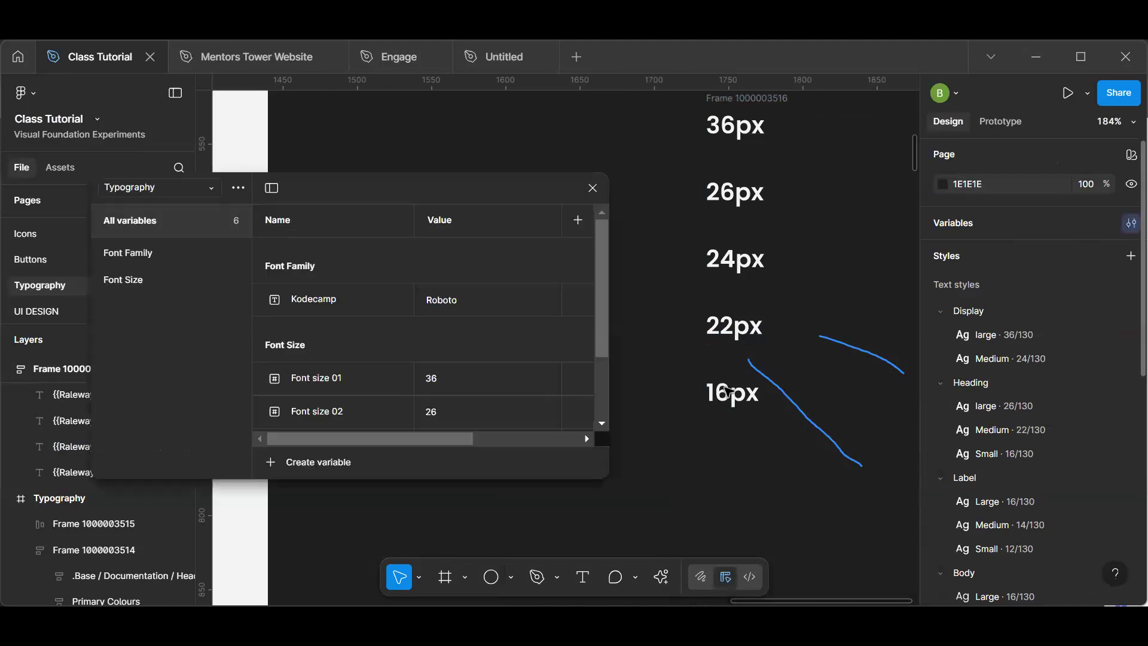
{"action": "left_click", "coordinate": [463, 424]}
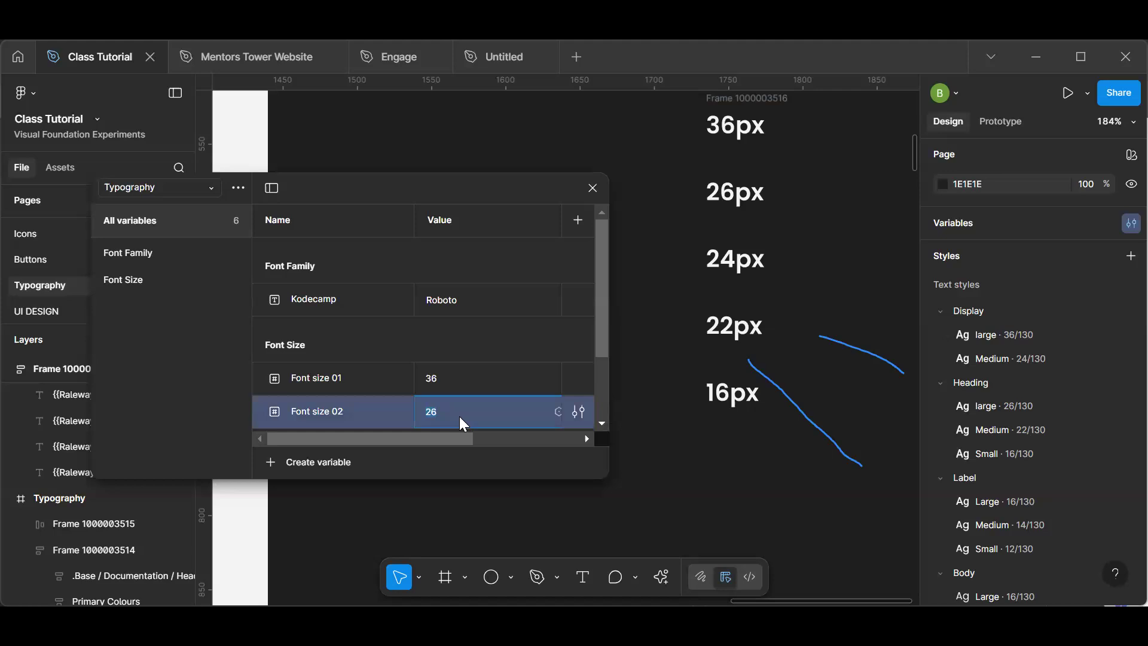
{"action": "left_click_drag", "start_coordinate": [601, 329], "coordinate": [605, 419]}
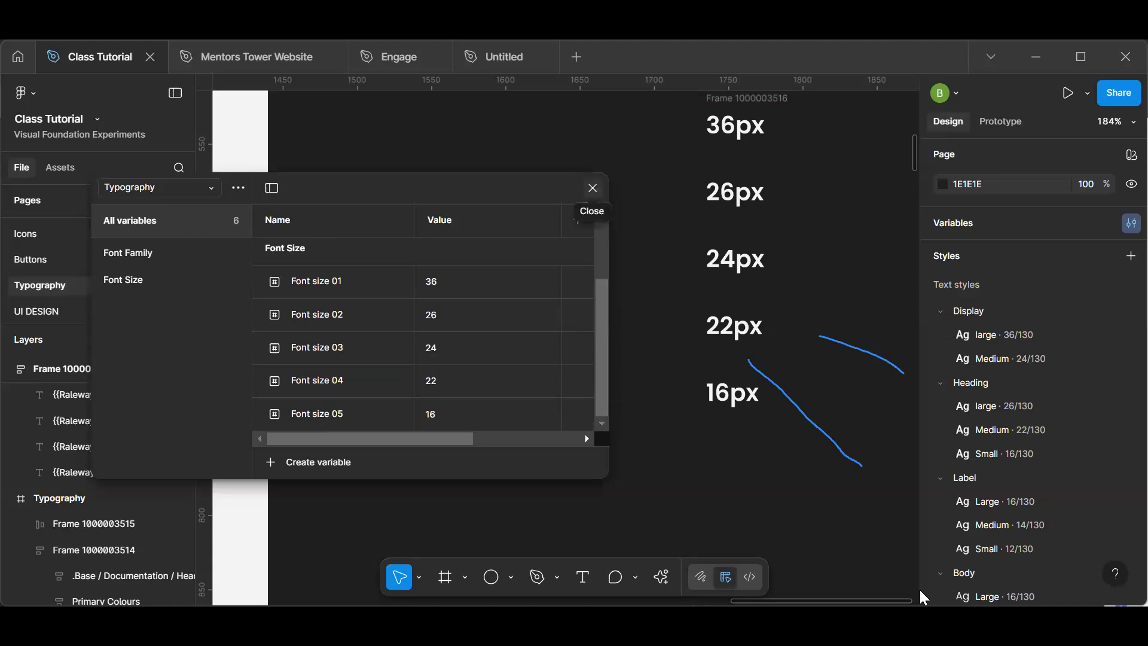
{"action": "left_click", "coordinate": [597, 188]}
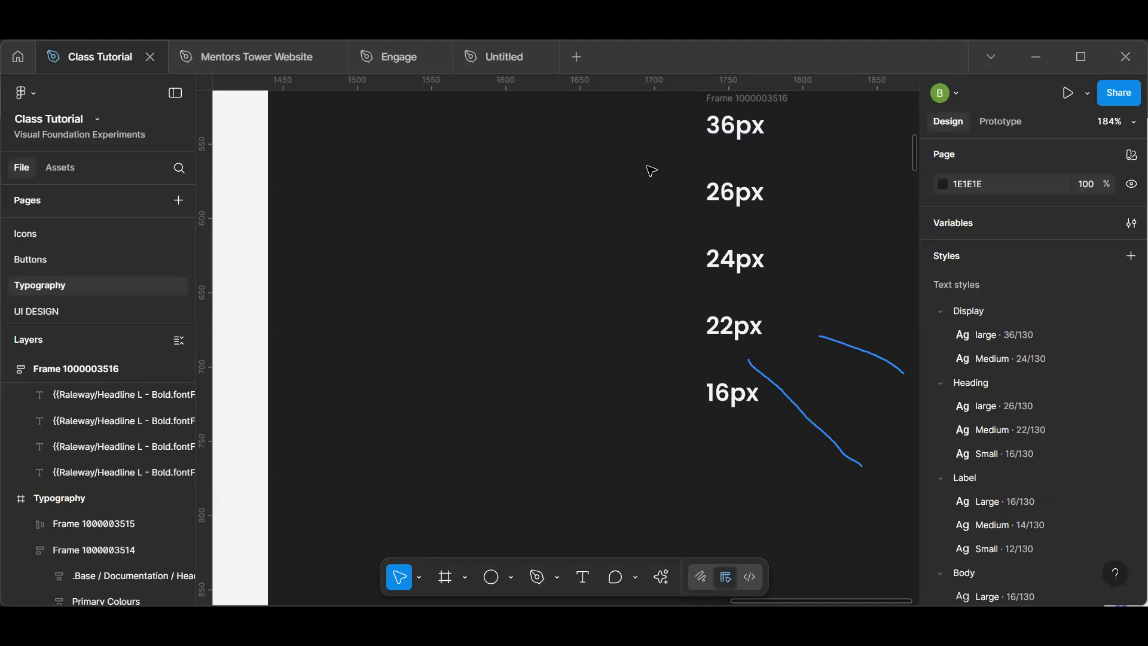
{"action": "scroll", "coordinate": [638, 220], "scroll_direction": "up", "scroll_amount": 3}
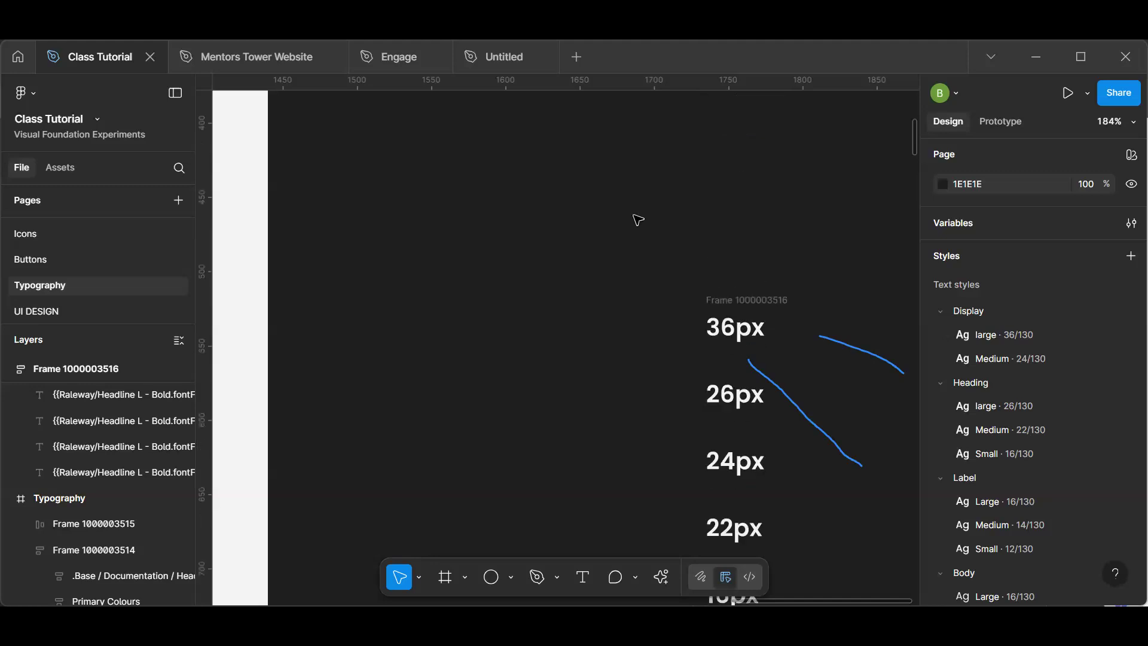
{"action": "scroll", "coordinate": [638, 220], "scroll_direction": "down", "scroll_amount": 2}
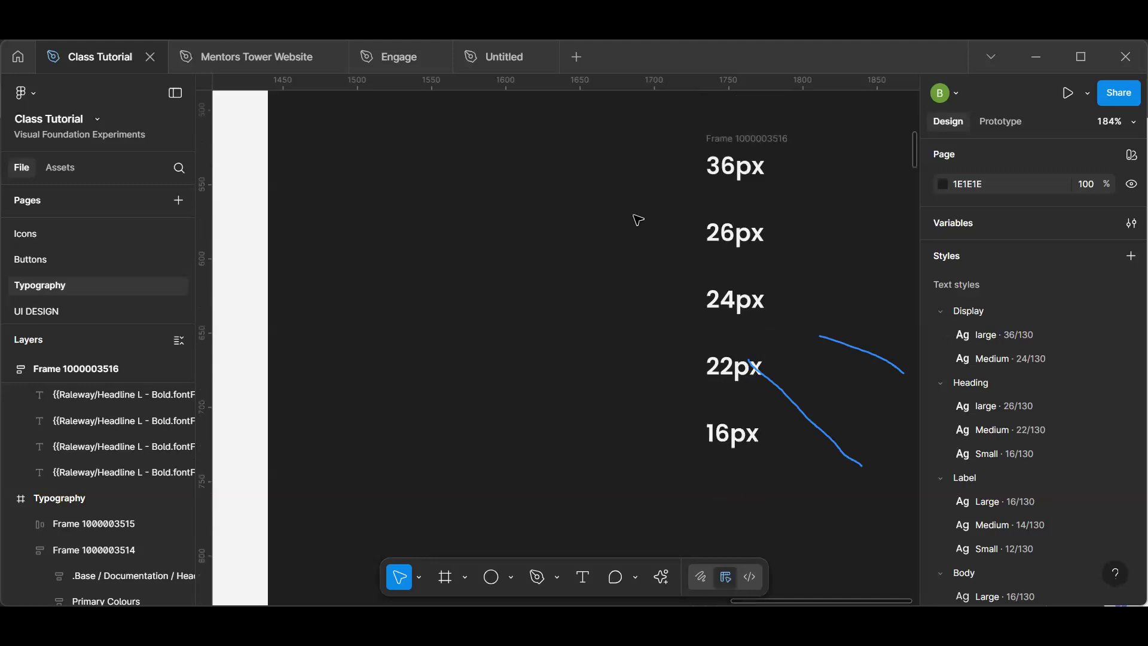
- Replace the Font value with "Roboto" in both the Display-large and Display-medium specifications at once
{"action": "scroll", "coordinate": [637, 220], "scroll_direction": "down", "scroll_amount": 5}
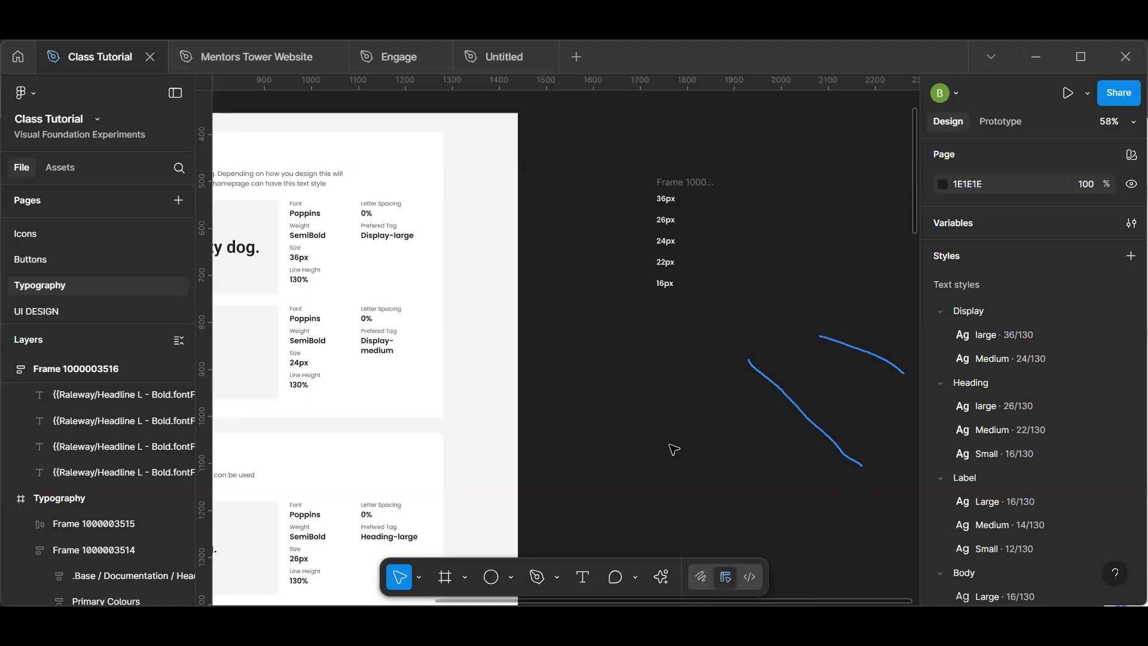
{"action": "scroll", "coordinate": [674, 449], "scroll_direction": "down", "scroll_amount": 5}
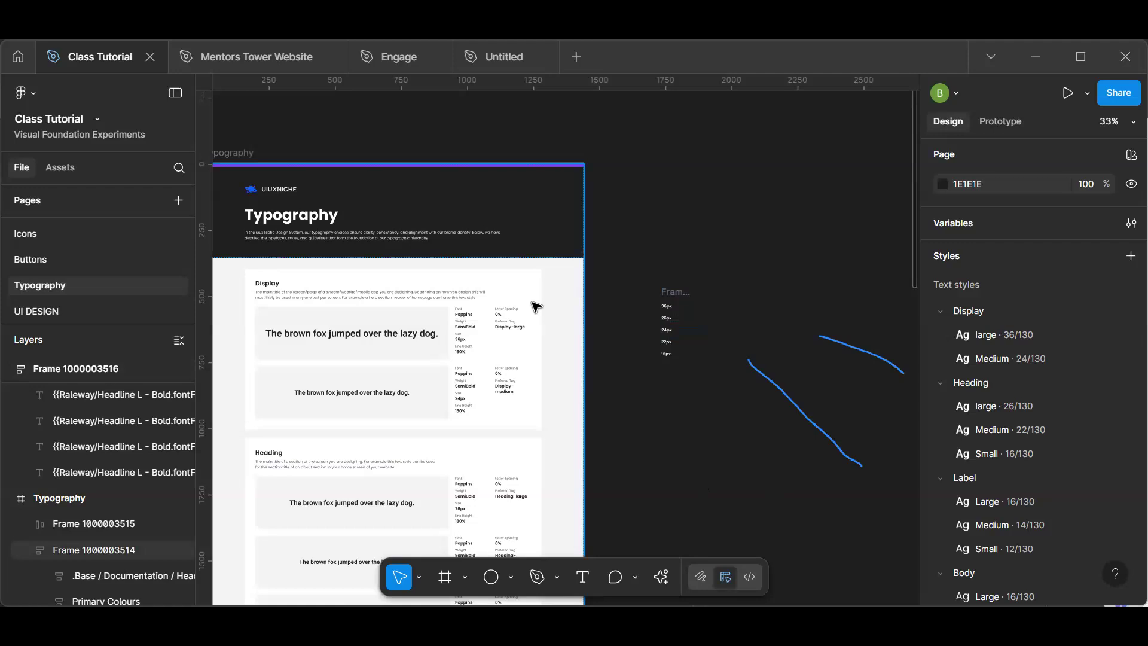
{"action": "scroll", "coordinate": [530, 306], "scroll_direction": "up", "scroll_amount": 3}
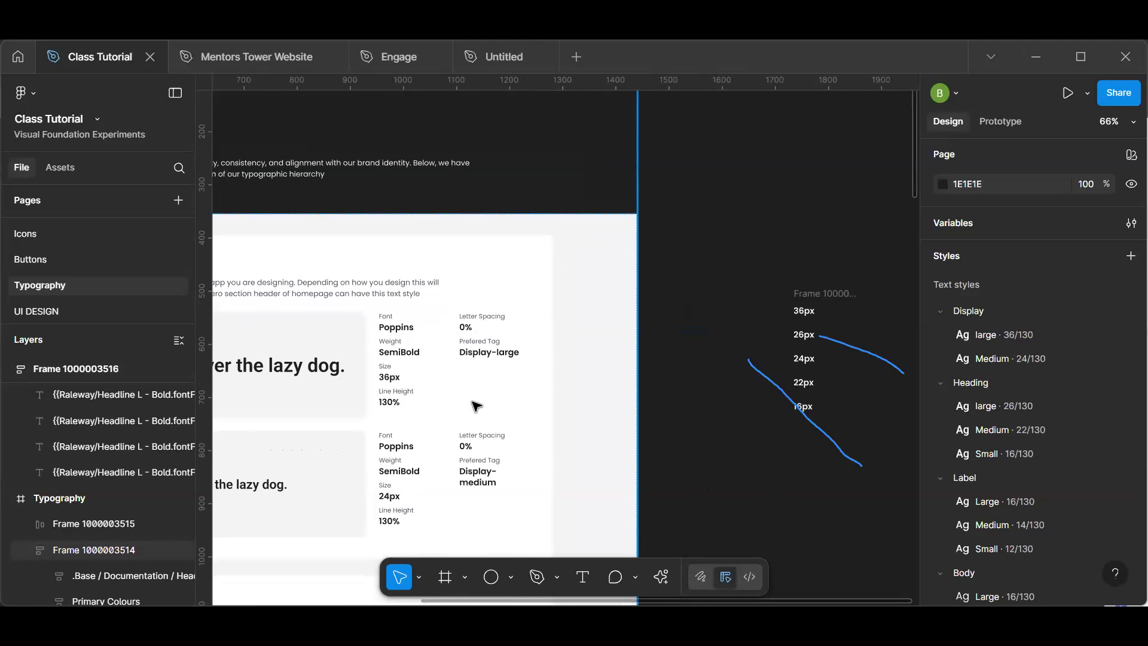
{"action": "key", "text": "space"}
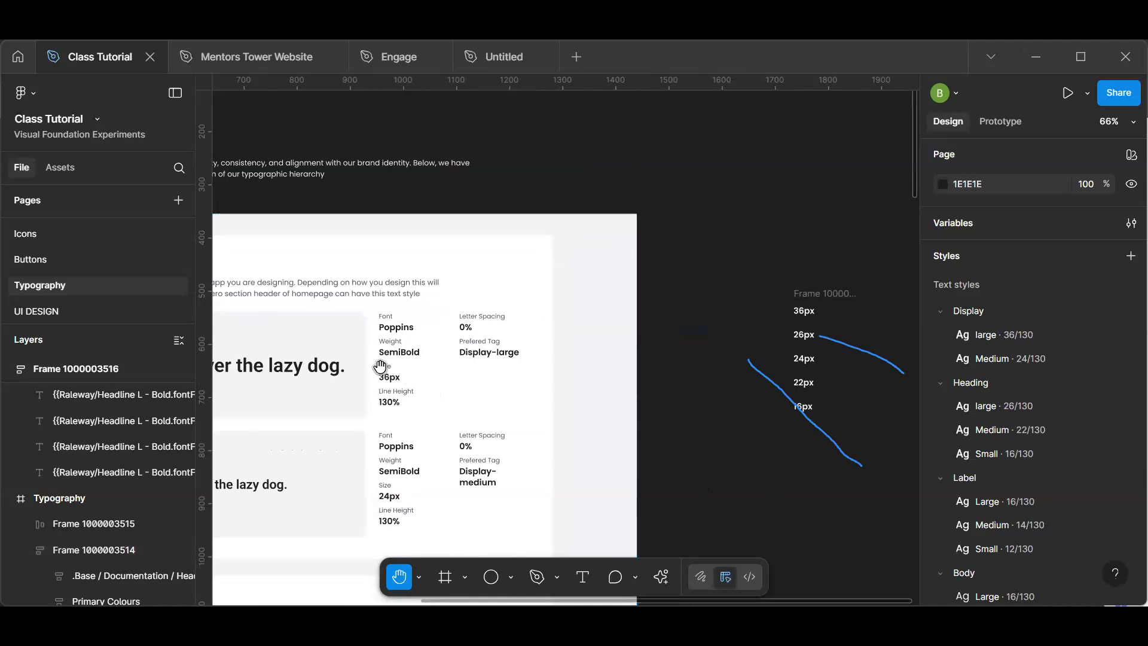
{"action": "left_click_drag", "start_coordinate": [456, 328], "coordinate": [518, 281]}
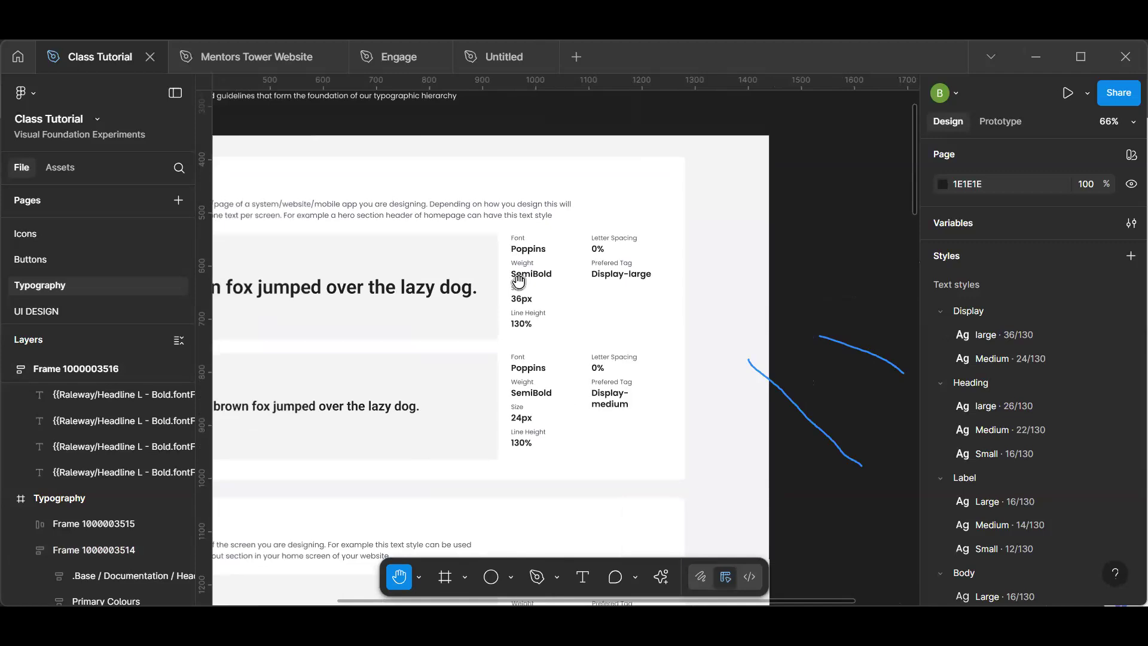
{"action": "key", "text": "v"}
{"action": "left_click", "coordinate": [538, 248]}
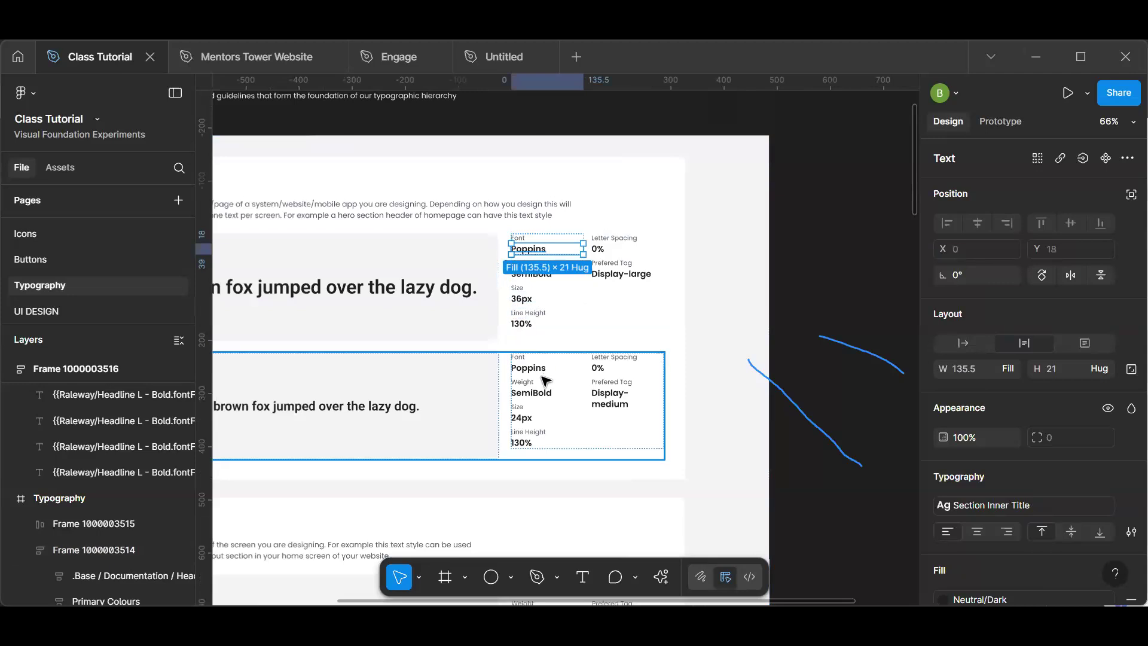
{"action": "left_click", "coordinate": [541, 371], "text": "shift"}
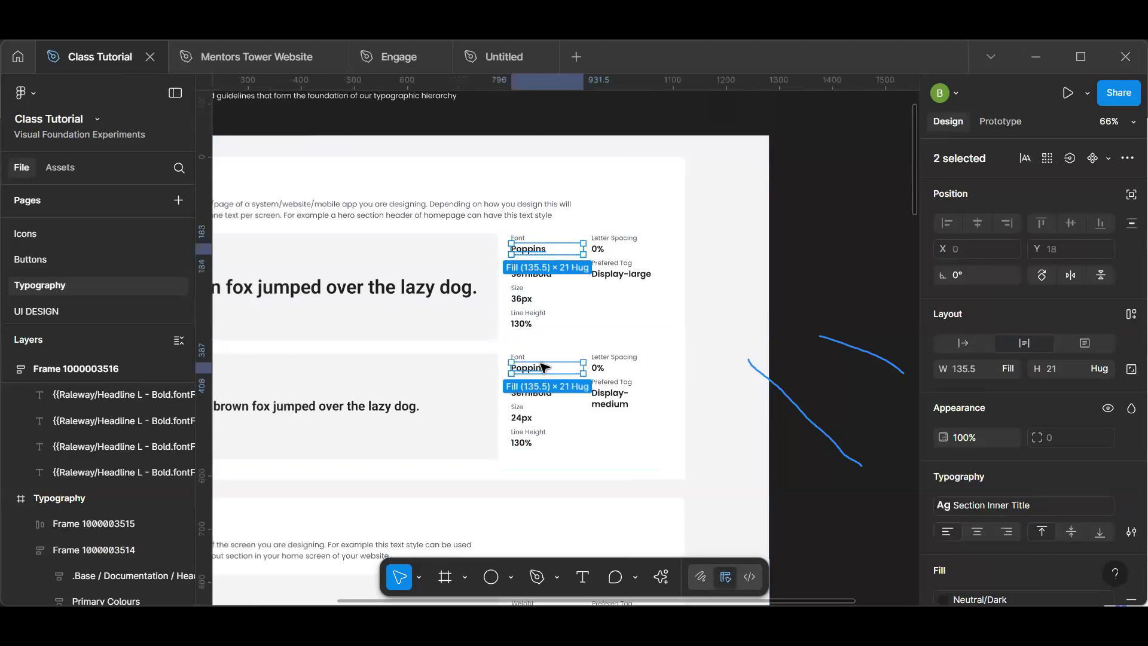
{"action": "scroll", "coordinate": [573, 394], "scroll_direction": "down", "scroll_amount": 1}
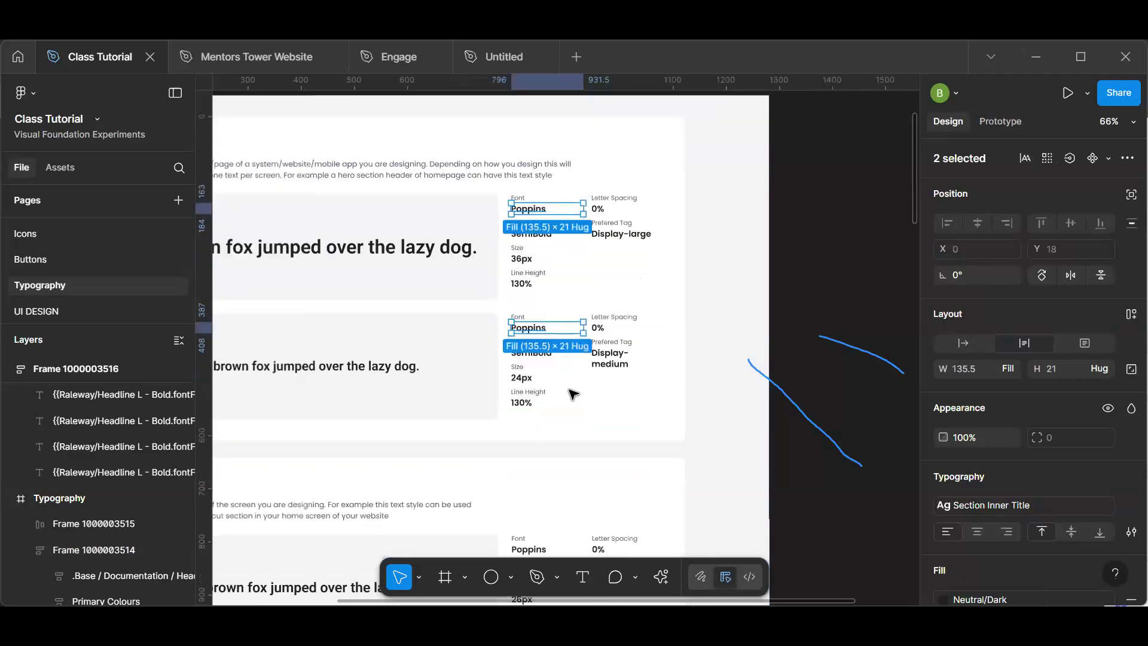
{"action": "scroll", "coordinate": [572, 394], "scroll_direction": "up", "scroll_amount": 2}
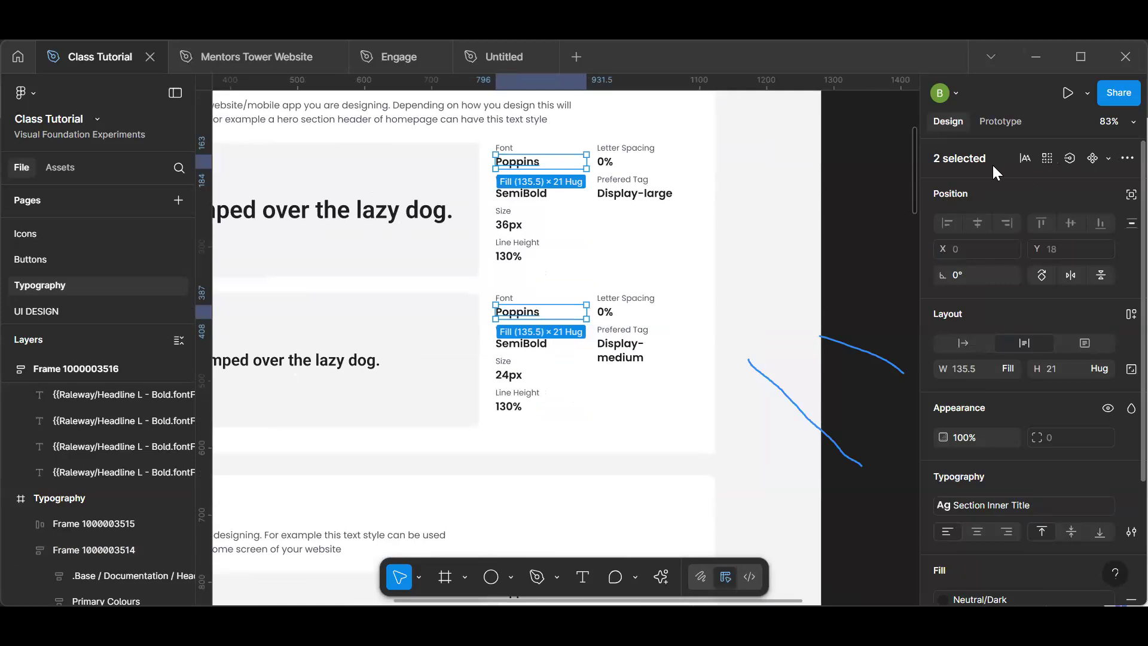
{"action": "left_click", "coordinate": [1024, 164]}
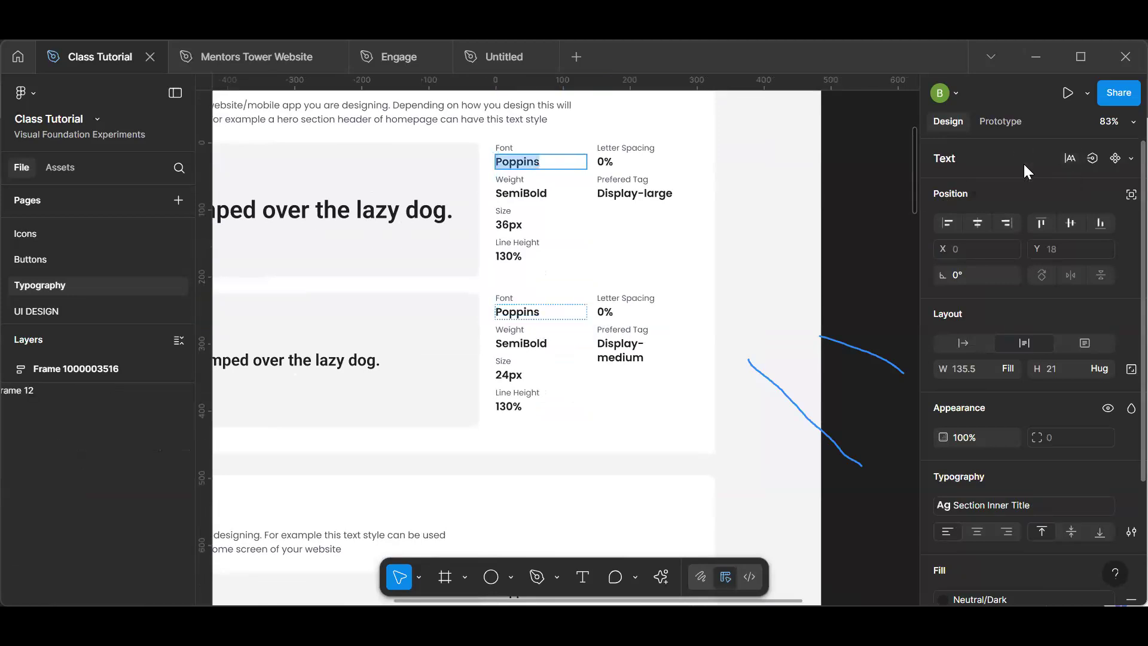
{"action": "type", "text": "Roboto"}
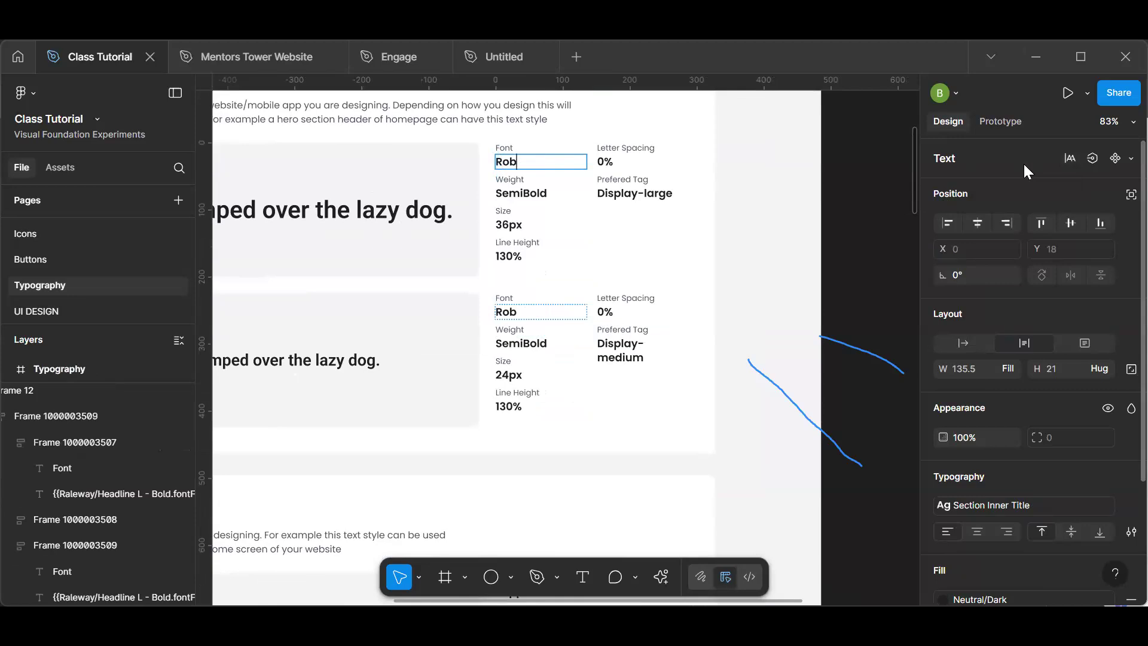
{"action": "key", "text": "Escape"}
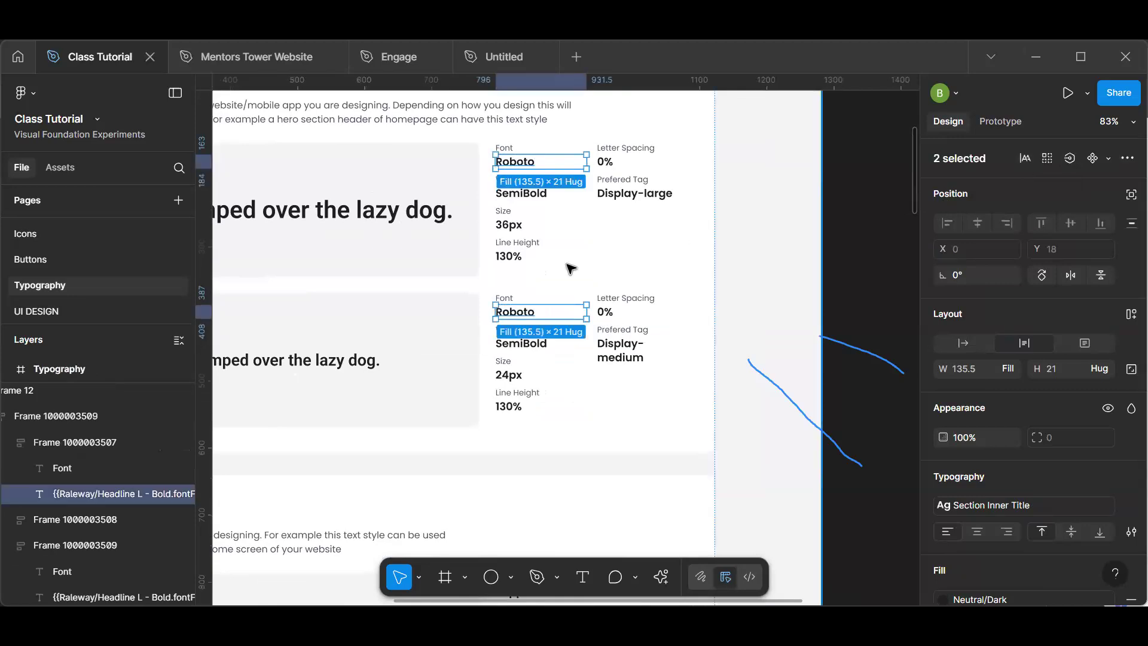
{"action": "left_click", "coordinate": [848, 242]}
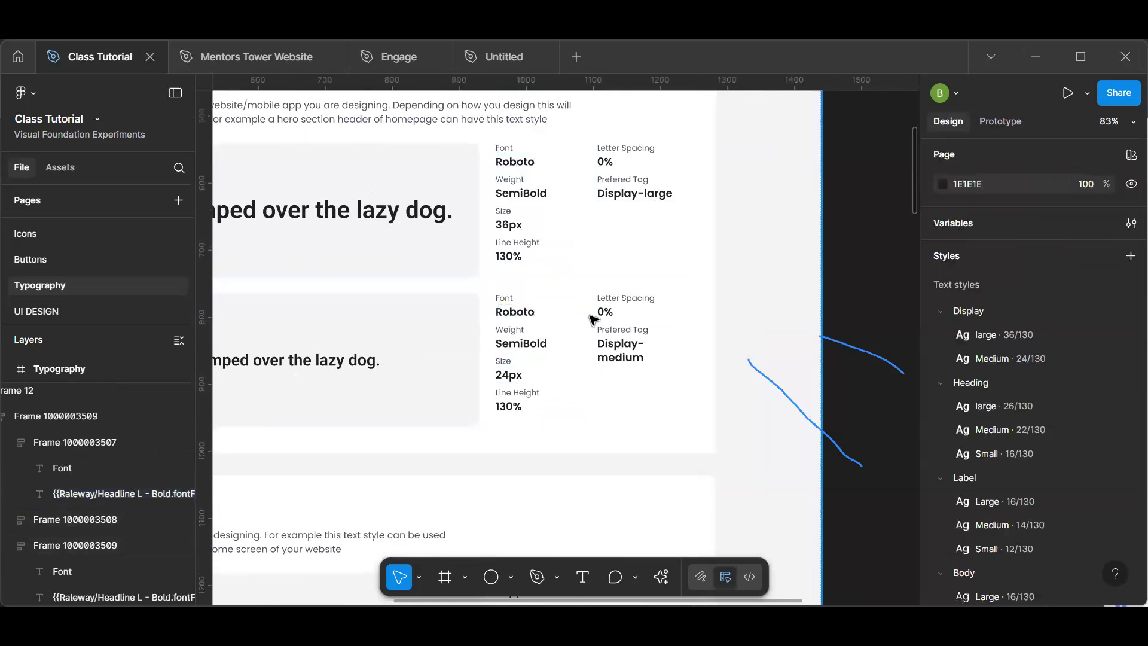
- Search the current page for "poppins" and limit the search to text layers
{"action": "left_click", "coordinate": [544, 368]}
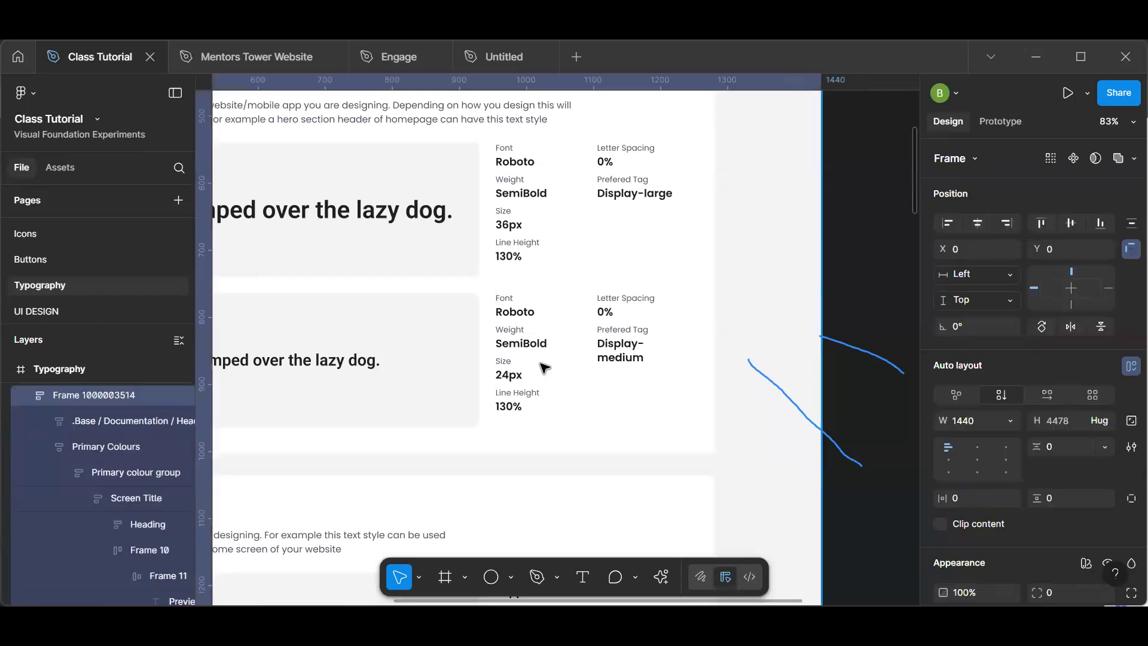
{"action": "left_click", "coordinate": [877, 281]}
{"action": "key", "text": "ctrl+f"}
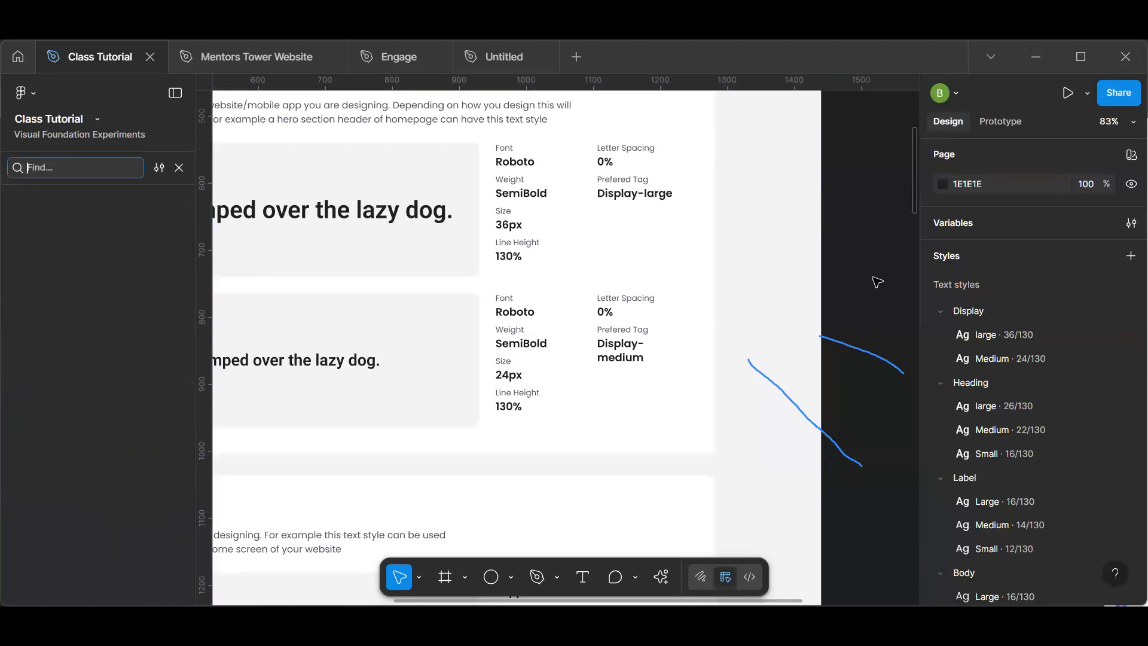
{"action": "type", "text": "poppin"}
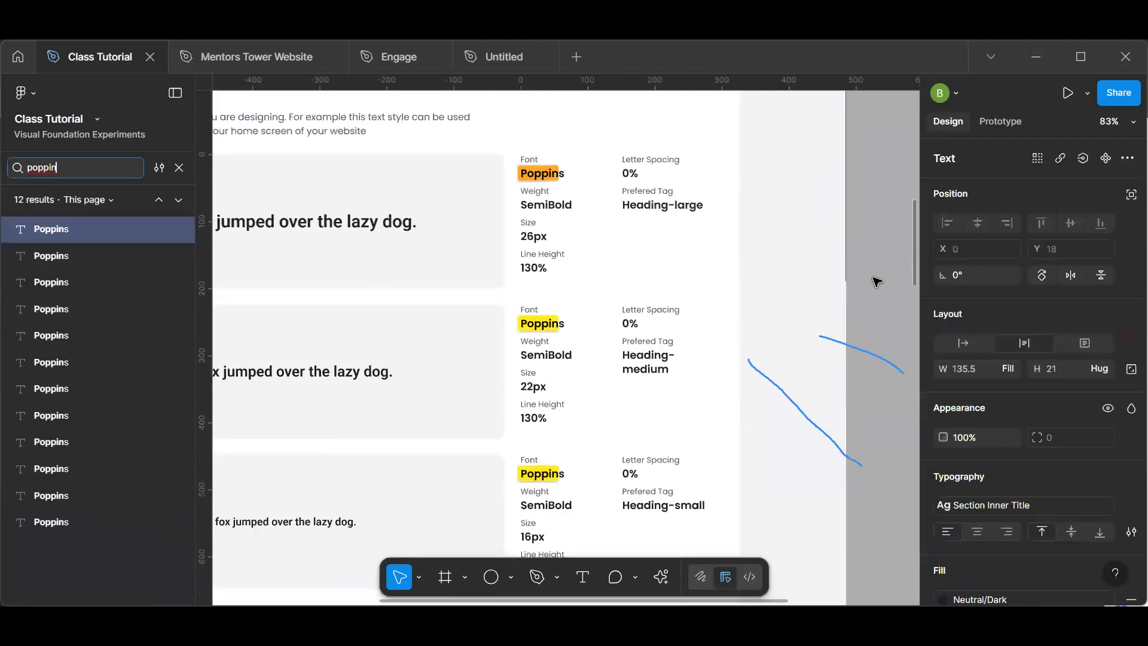
{"action": "type", "text": "s"}
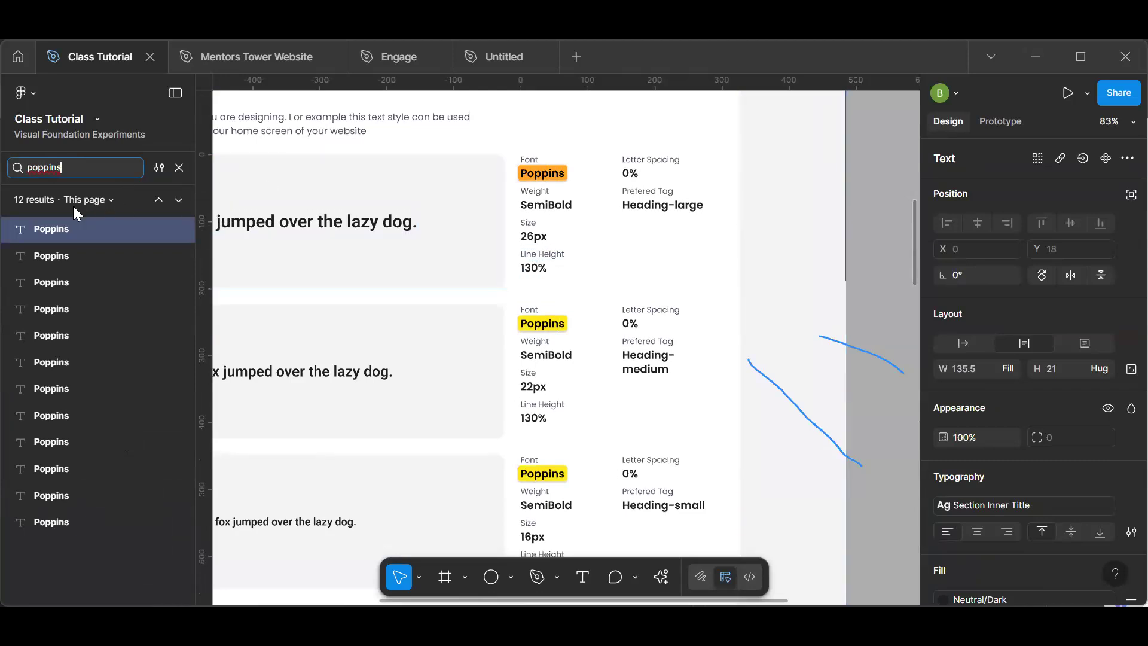
{"action": "left_click", "coordinate": [159, 169]}
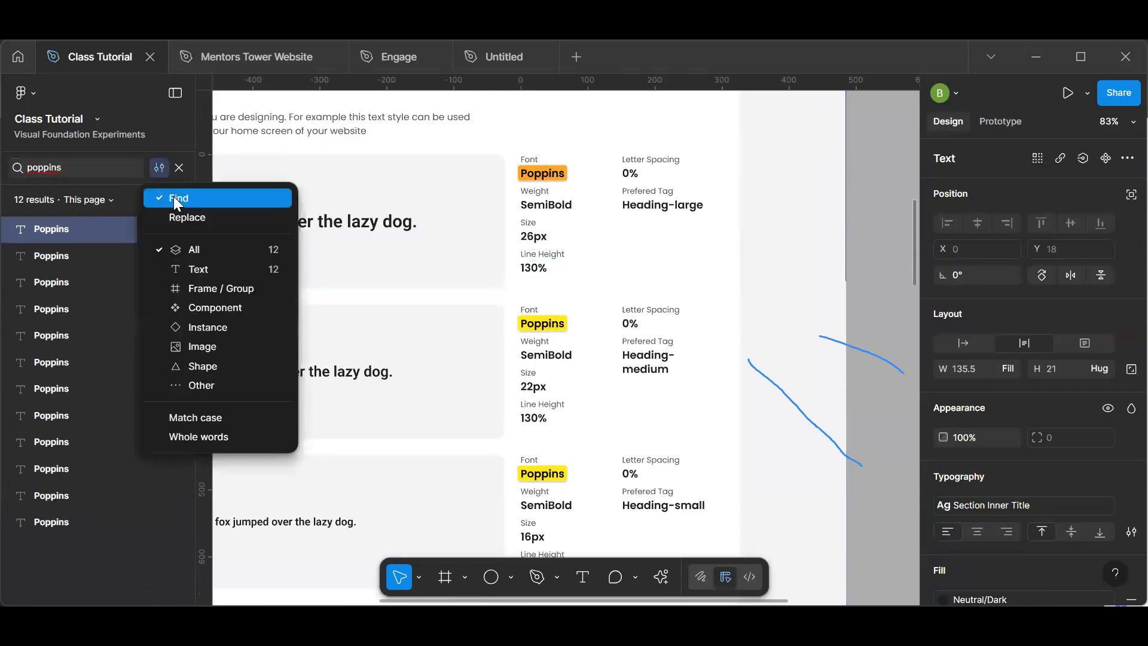
{"action": "left_click", "coordinate": [201, 266]}
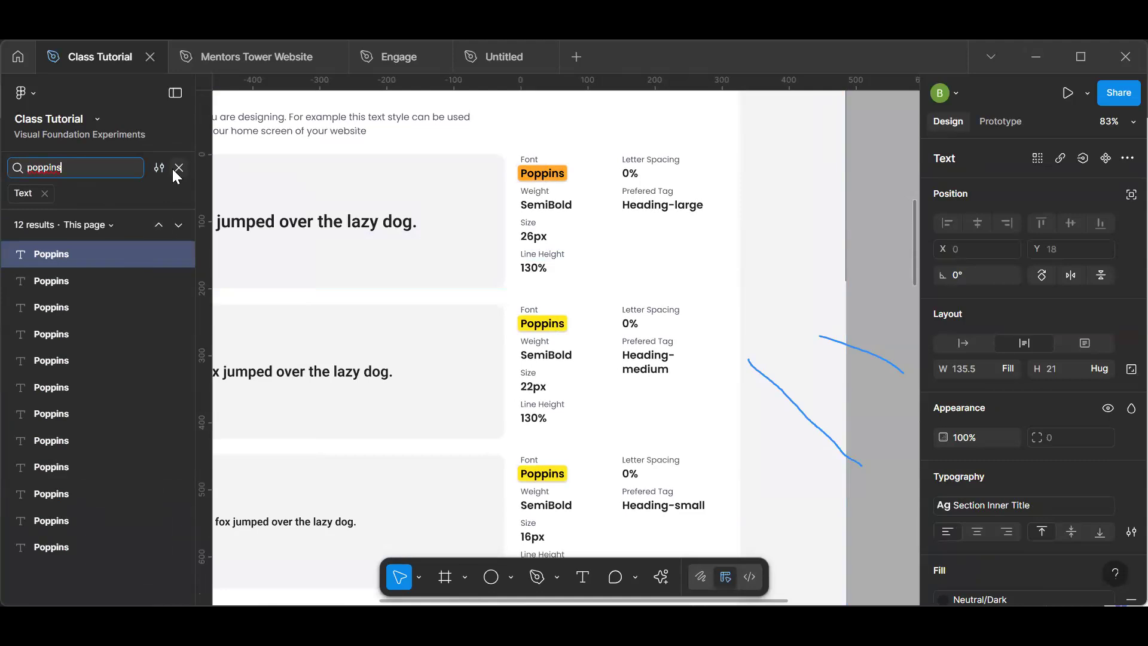
{"action": "left_click", "coordinate": [152, 171]}
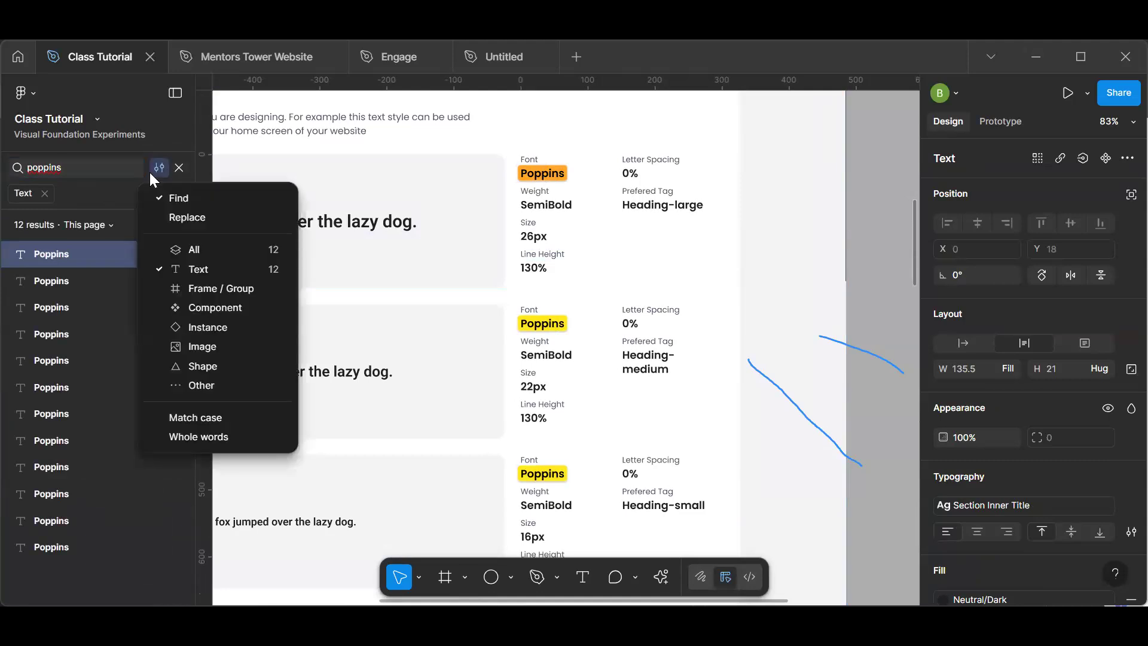
{"action": "left_click", "coordinate": [150, 172]}
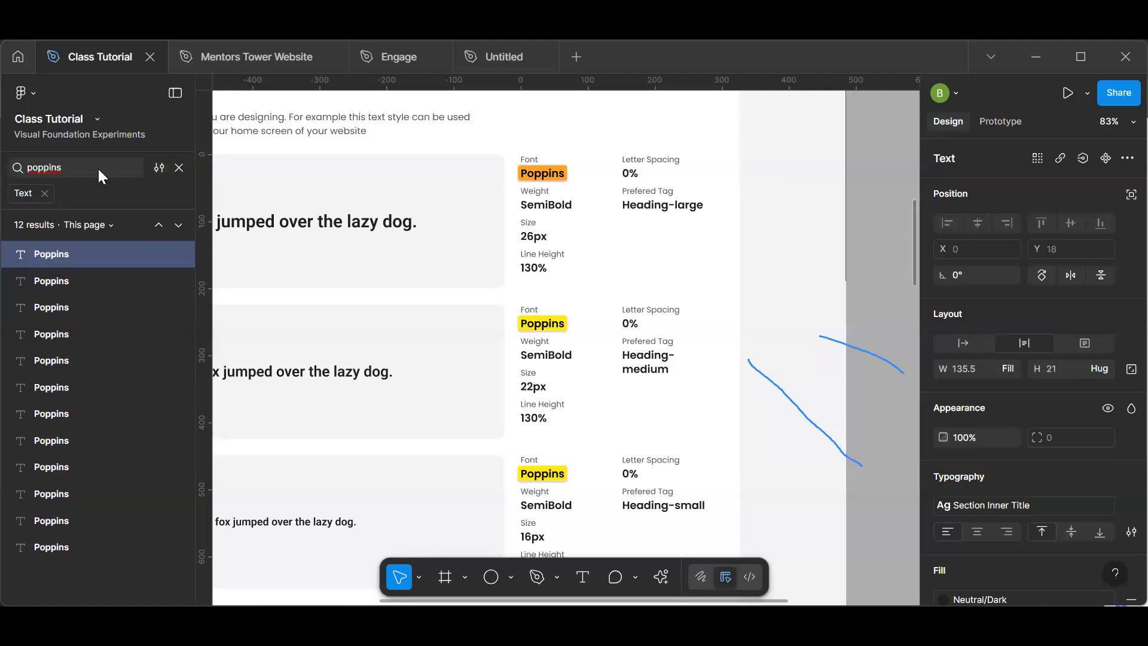
- Replace every "poppins" text match on the current page with "Roboto"
{"action": "left_click", "coordinate": [159, 168]}
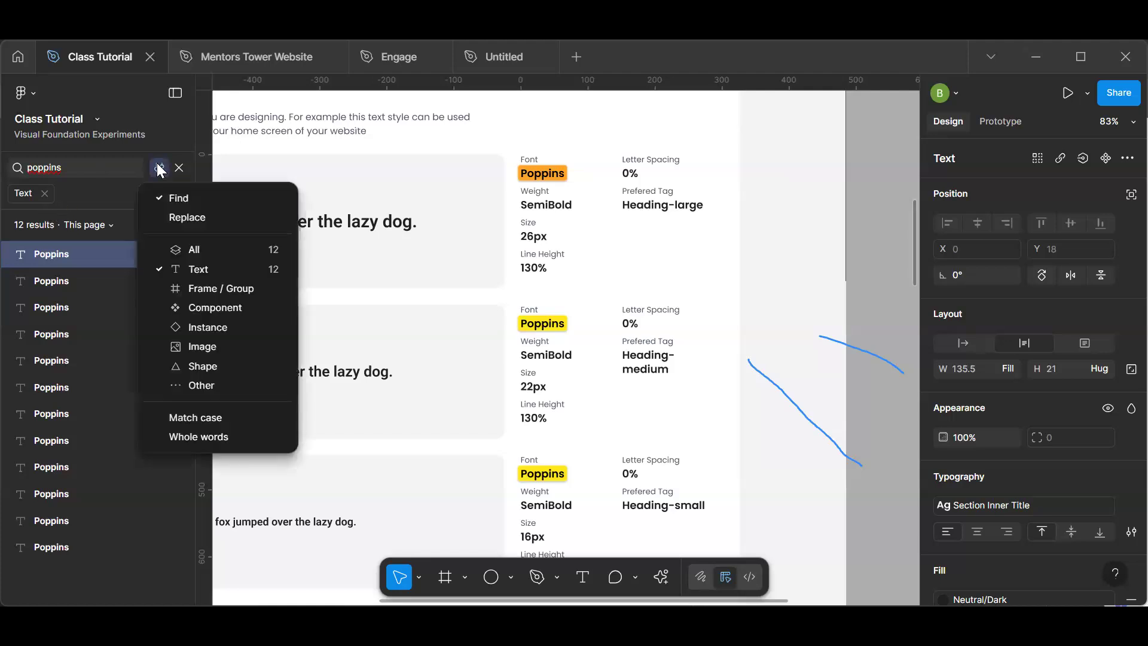
{"action": "left_click", "coordinate": [182, 217]}
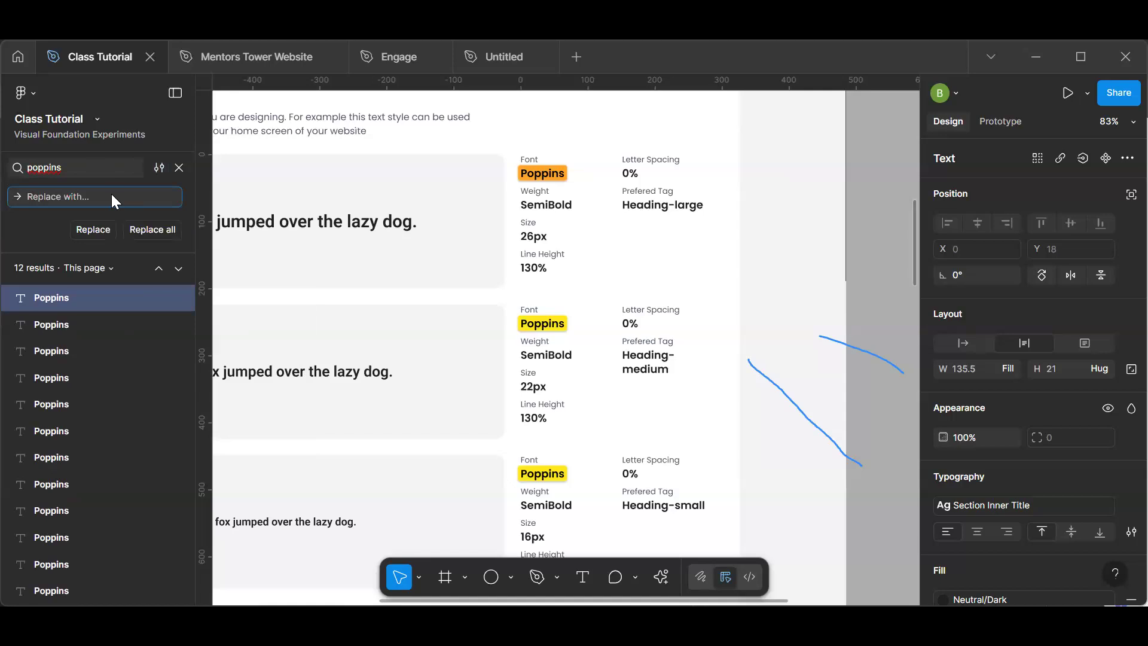
{"action": "type", "text": "Roboto"}
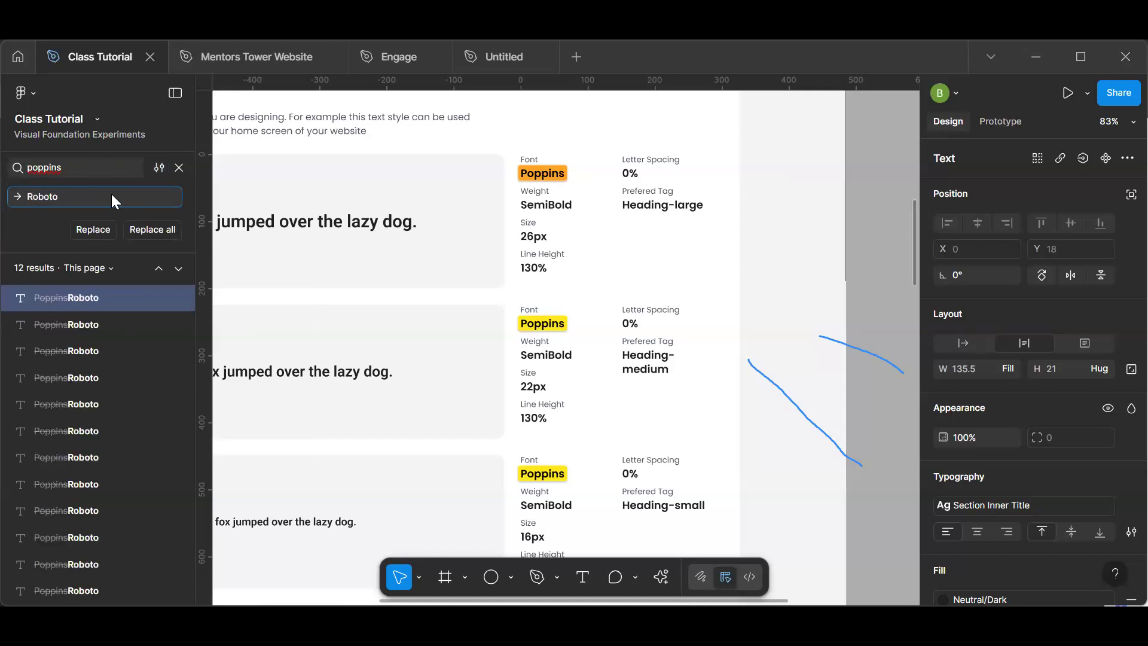
{"action": "key", "text": "Return"}
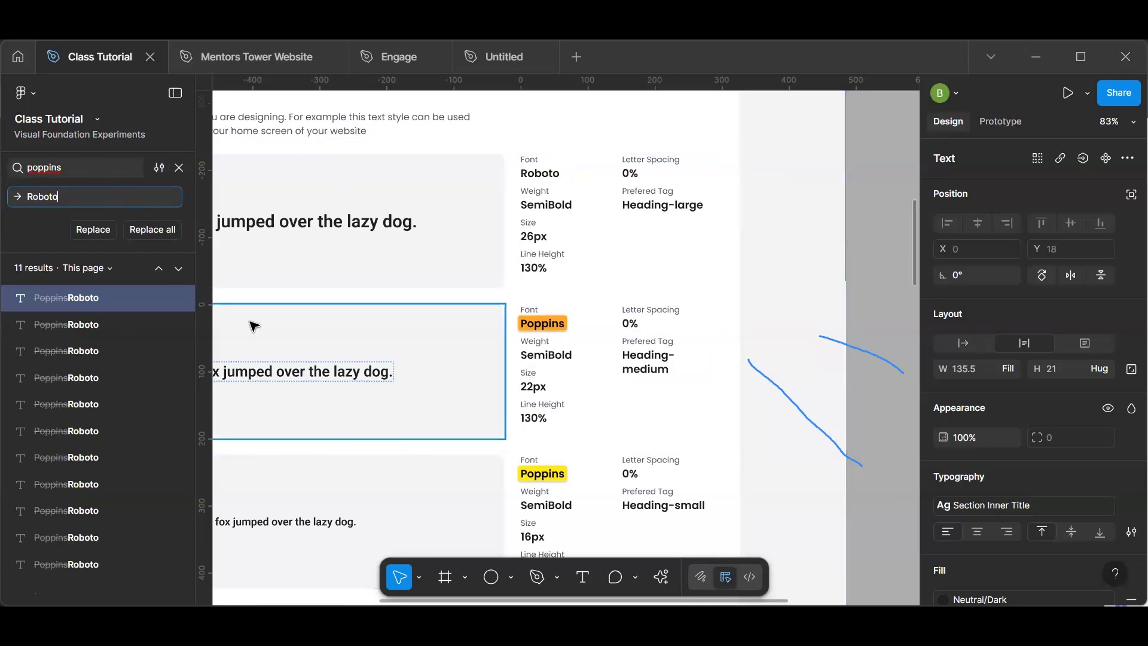
{"action": "left_click", "coordinate": [149, 229]}
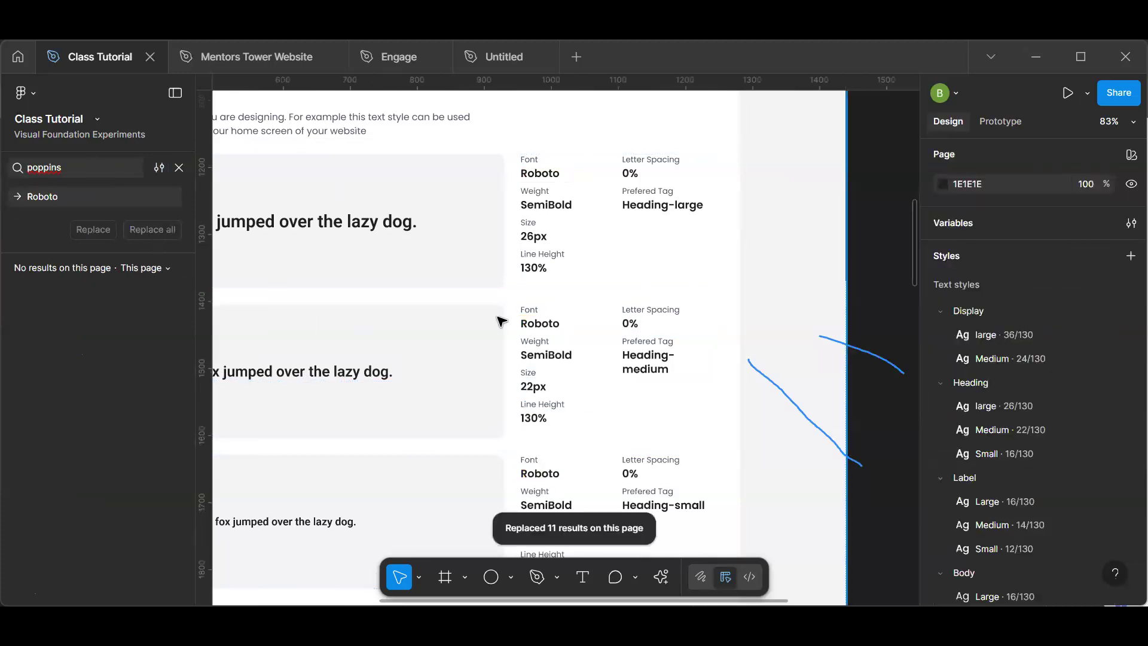
- Check the Font labels through the Heading, Label, Body and Link sections down to the end of the guide
{"action": "left_click", "coordinate": [593, 349]}
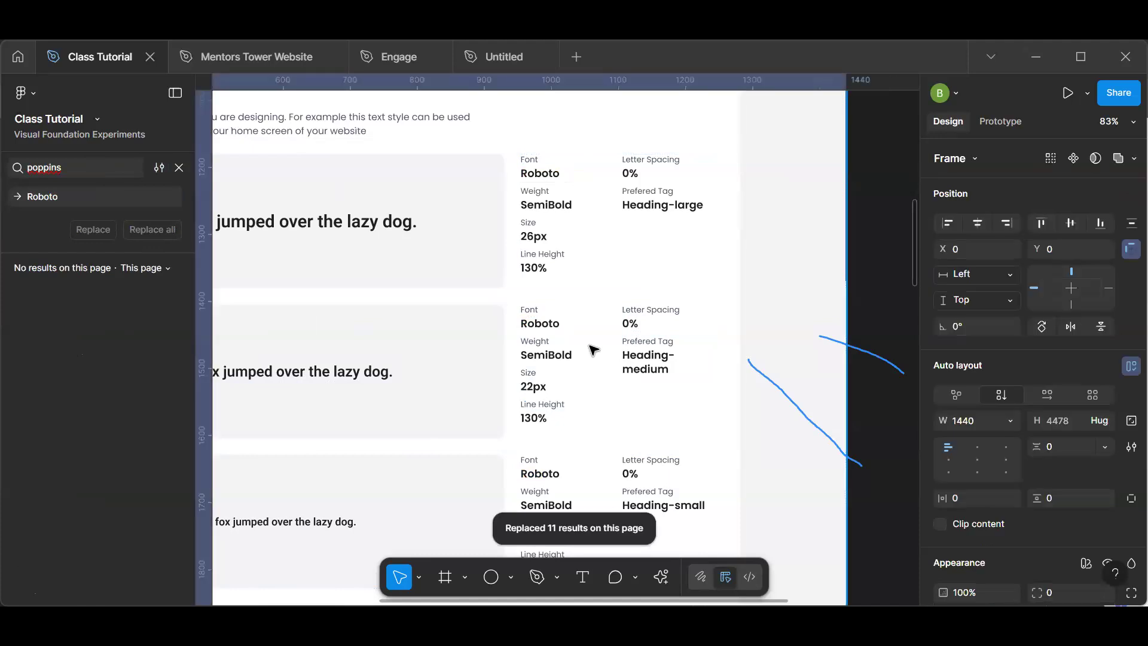
{"action": "scroll", "coordinate": [592, 352], "scroll_direction": "down", "scroll_amount": 3}
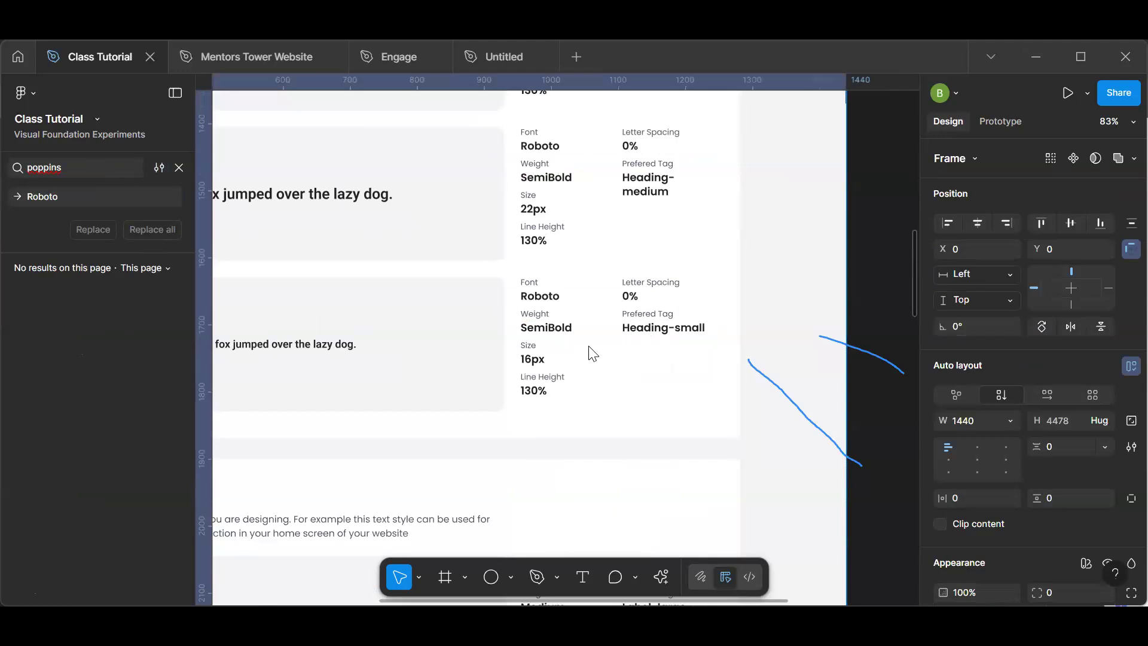
{"action": "scroll", "coordinate": [592, 353], "scroll_direction": "down", "scroll_amount": 9}
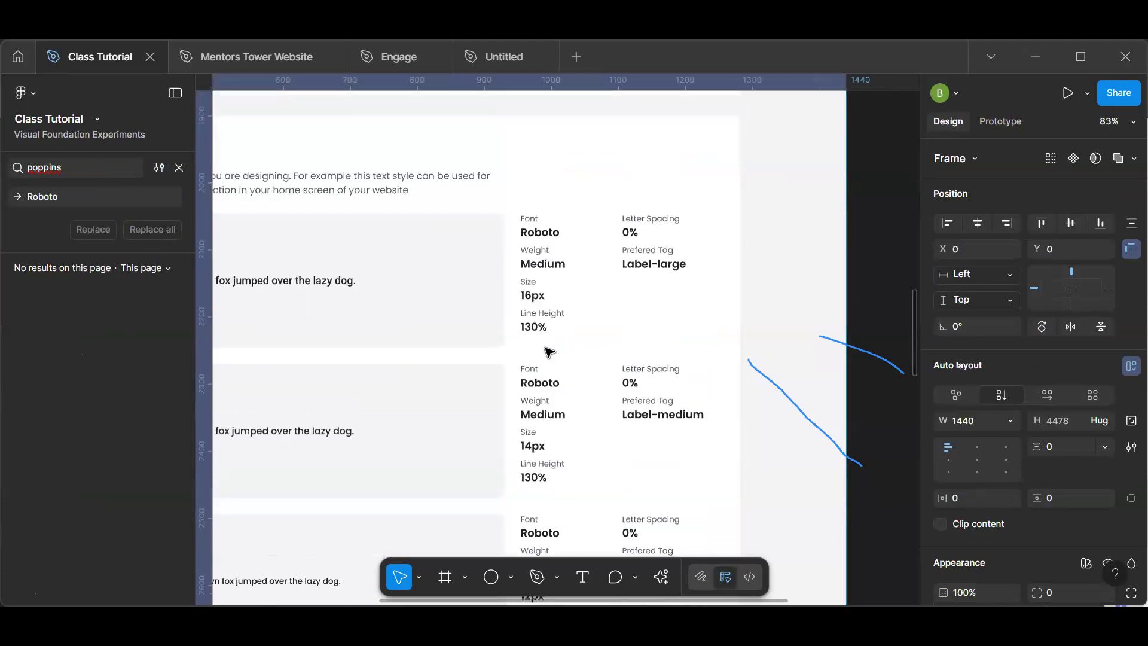
{"action": "scroll", "coordinate": [548, 351], "scroll_direction": "down", "scroll_amount": 8}
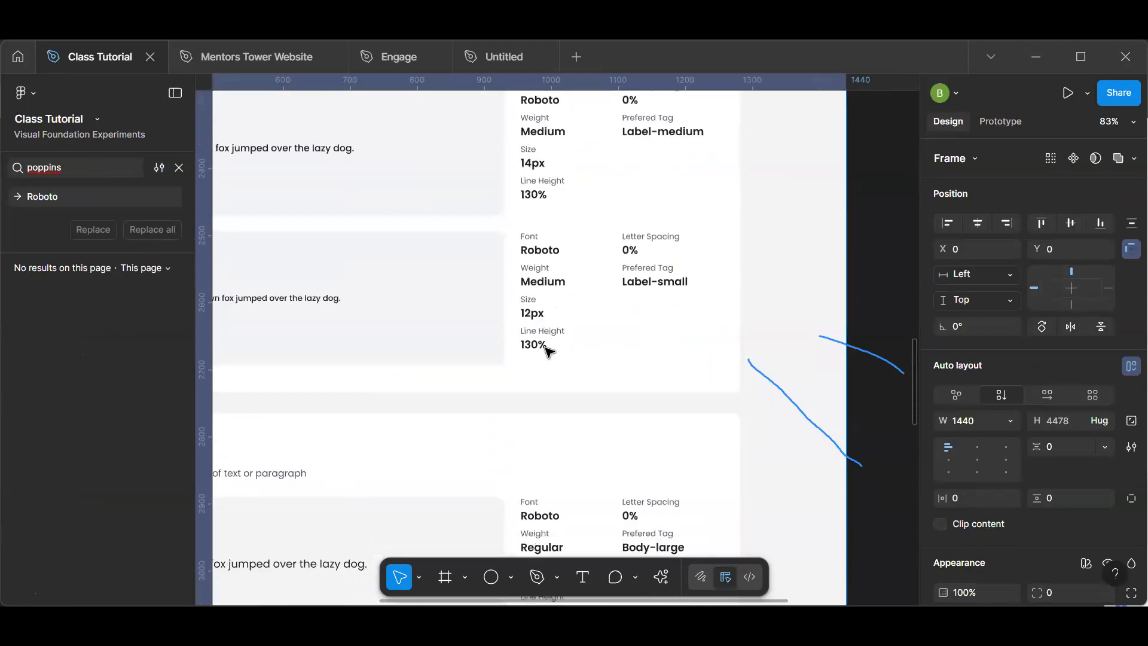
{"action": "scroll", "coordinate": [548, 351], "scroll_direction": "down", "scroll_amount": 3}
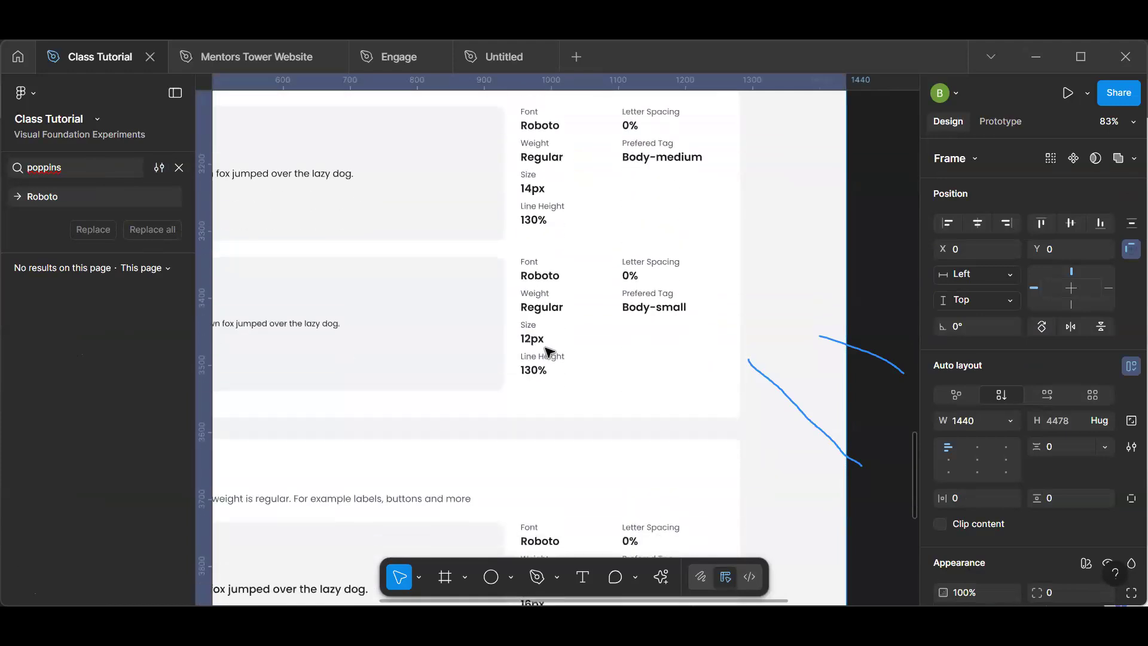
{"action": "scroll", "coordinate": [548, 352], "scroll_direction": "down", "scroll_amount": 6}
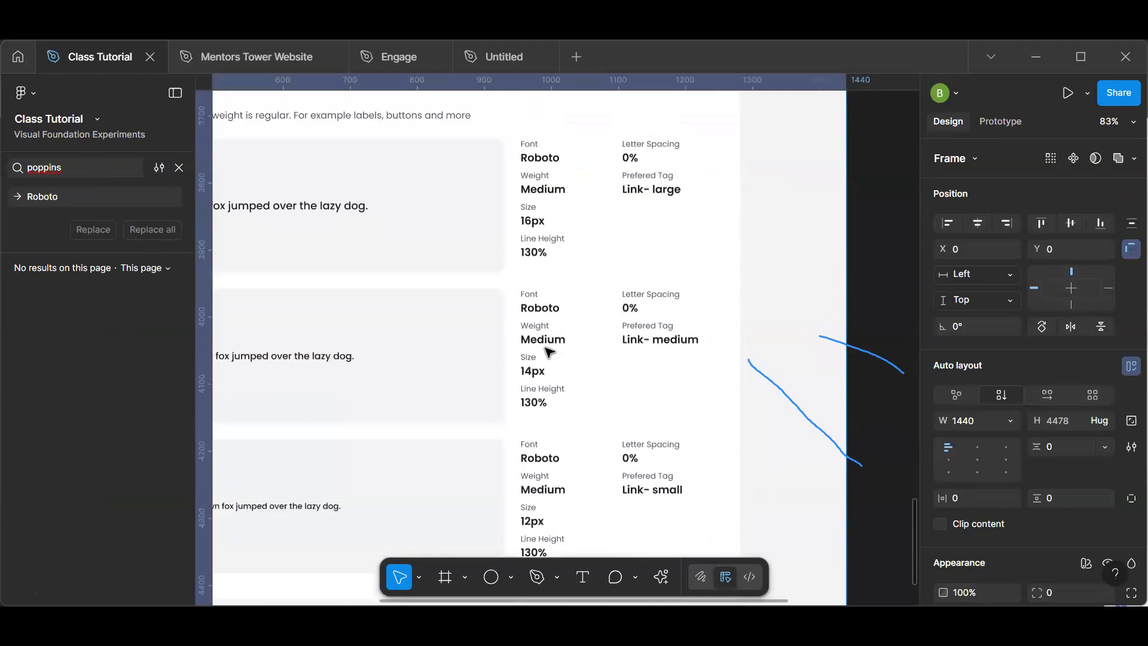
{"action": "scroll", "coordinate": [548, 352], "scroll_direction": "down", "scroll_amount": 6}
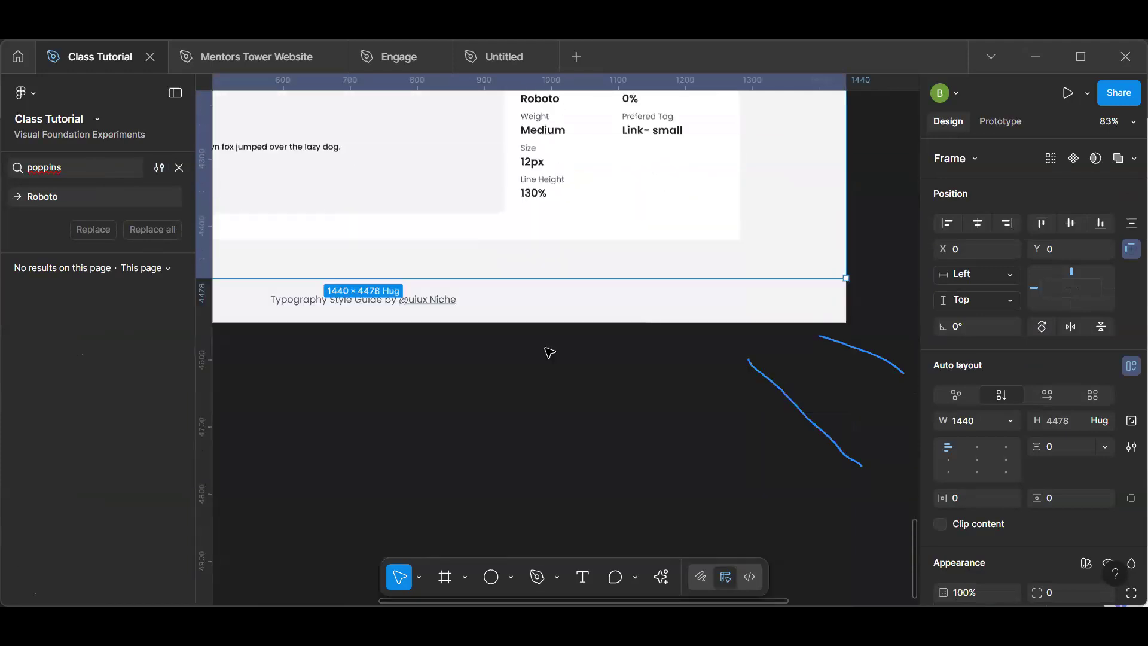
{"action": "scroll", "coordinate": [548, 351], "scroll_direction": "left", "scroll_amount": 9}
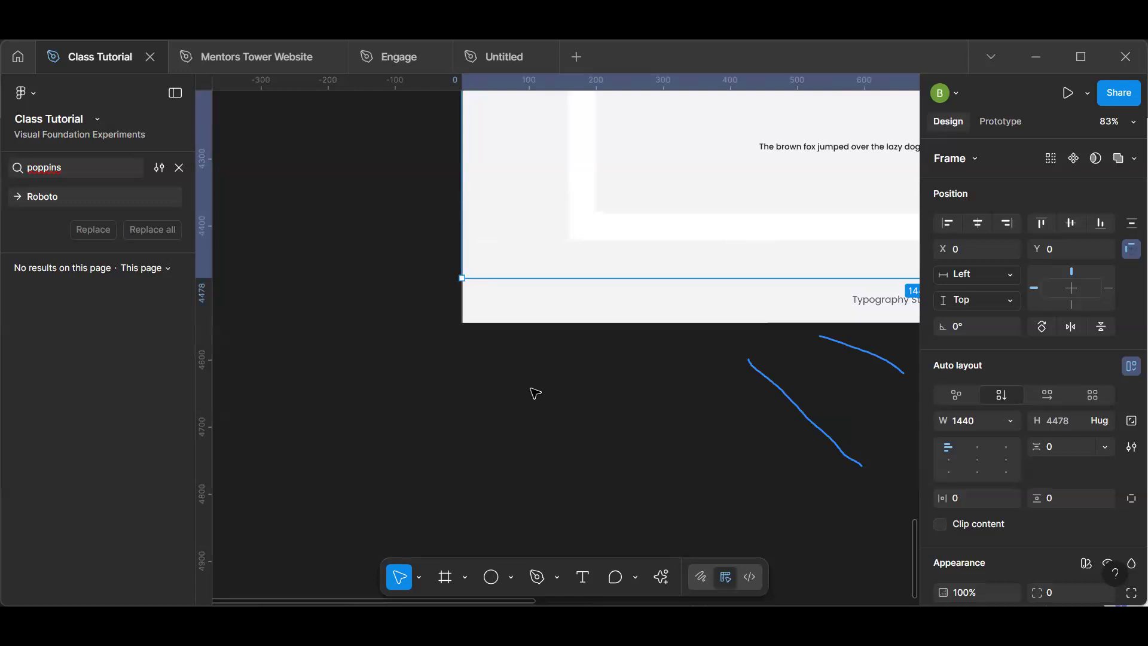
- Create a new variable collection named "Typography Style"
{"action": "left_click", "coordinate": [415, 389]}
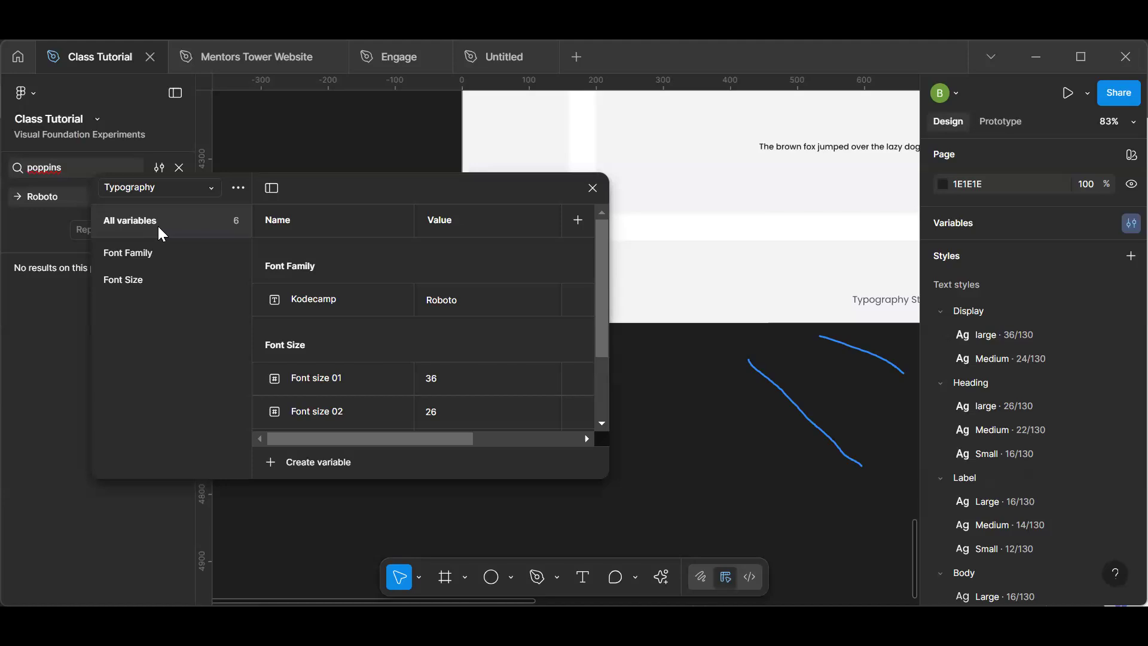
{"action": "left_click", "coordinate": [238, 189]}
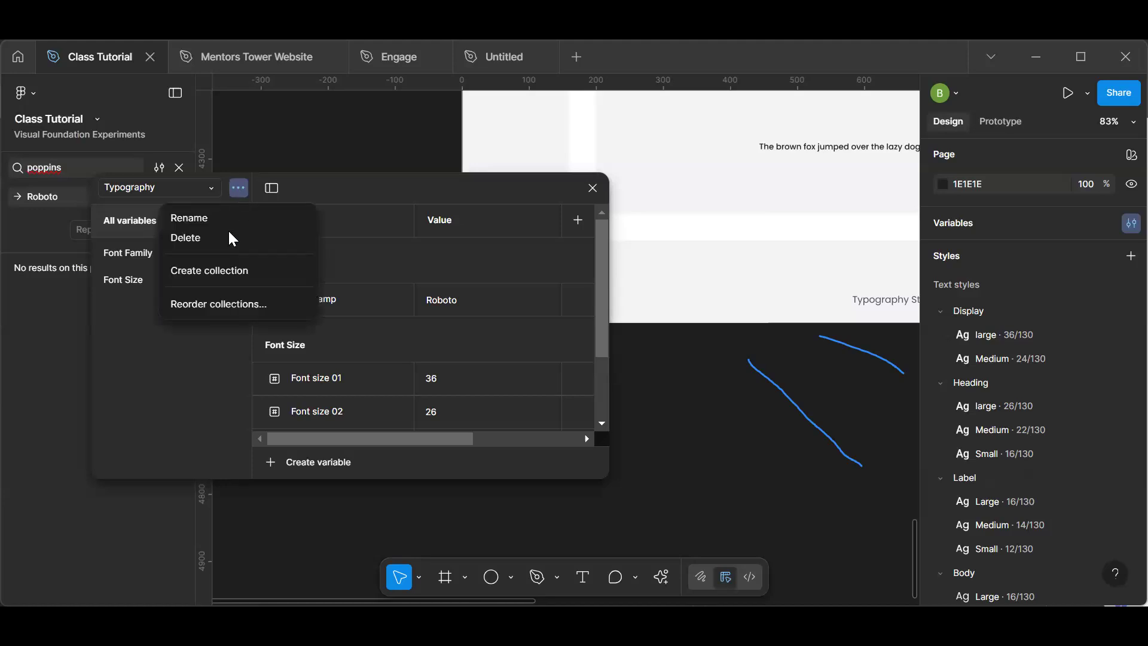
{"action": "left_click", "coordinate": [235, 272]}
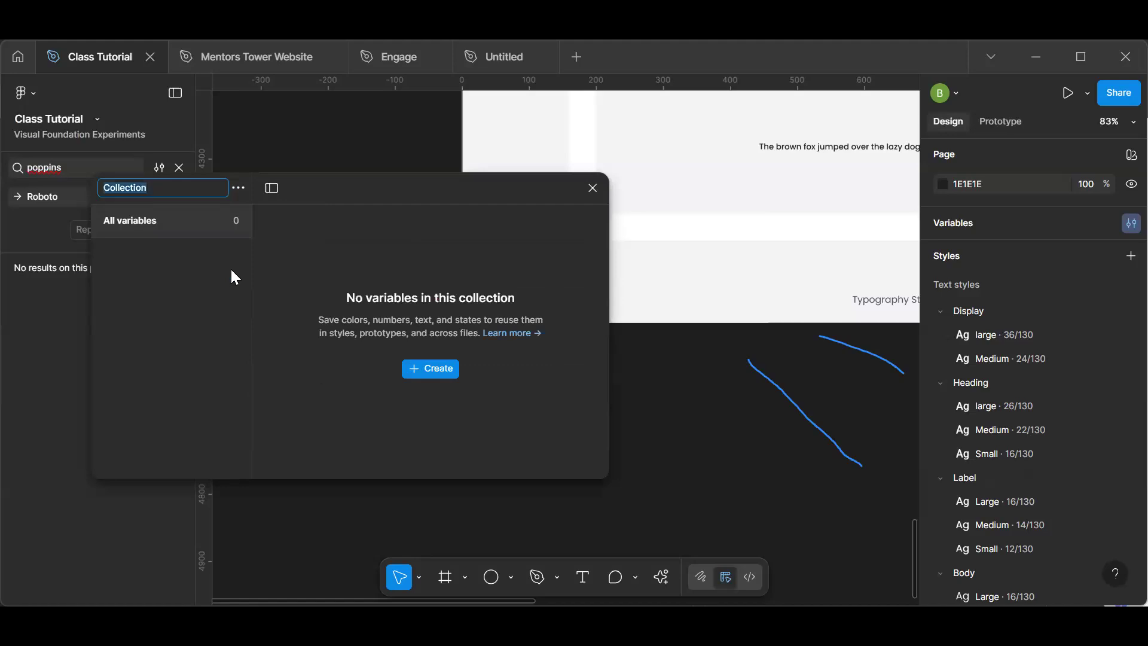
{"action": "type", "text": "Typography Style"}
{"action": "key", "text": "Return"}
- Create a string variable named "large" inside a Display group in the Typography Style collection
{"action": "left_click", "coordinate": [429, 370]}
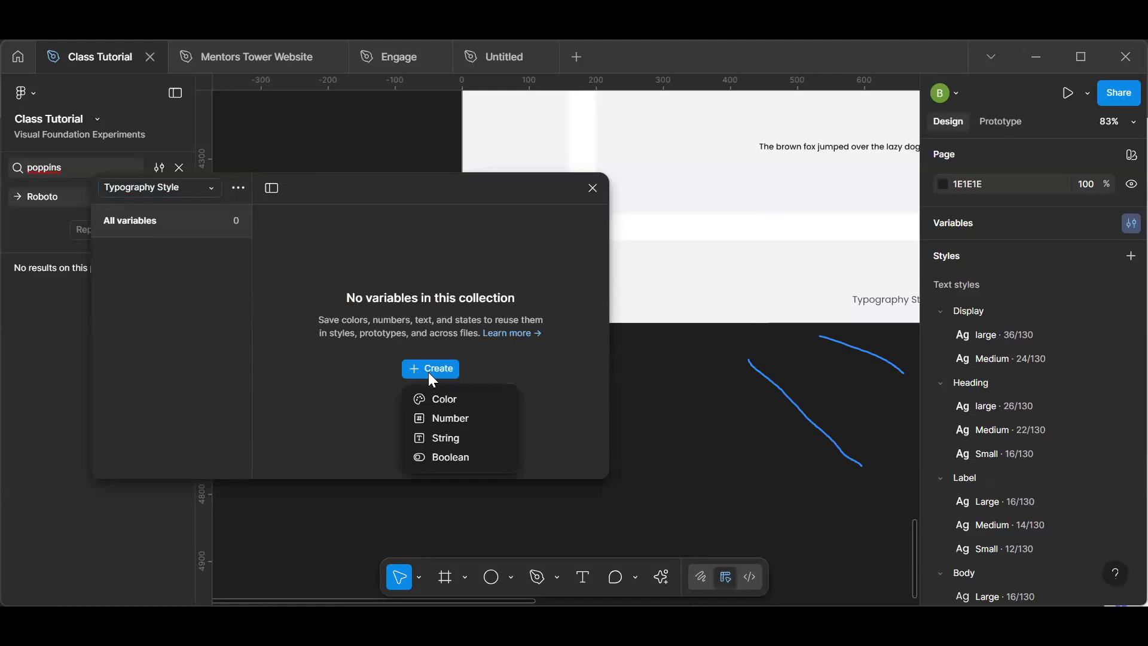
{"action": "left_click", "coordinate": [444, 438]}
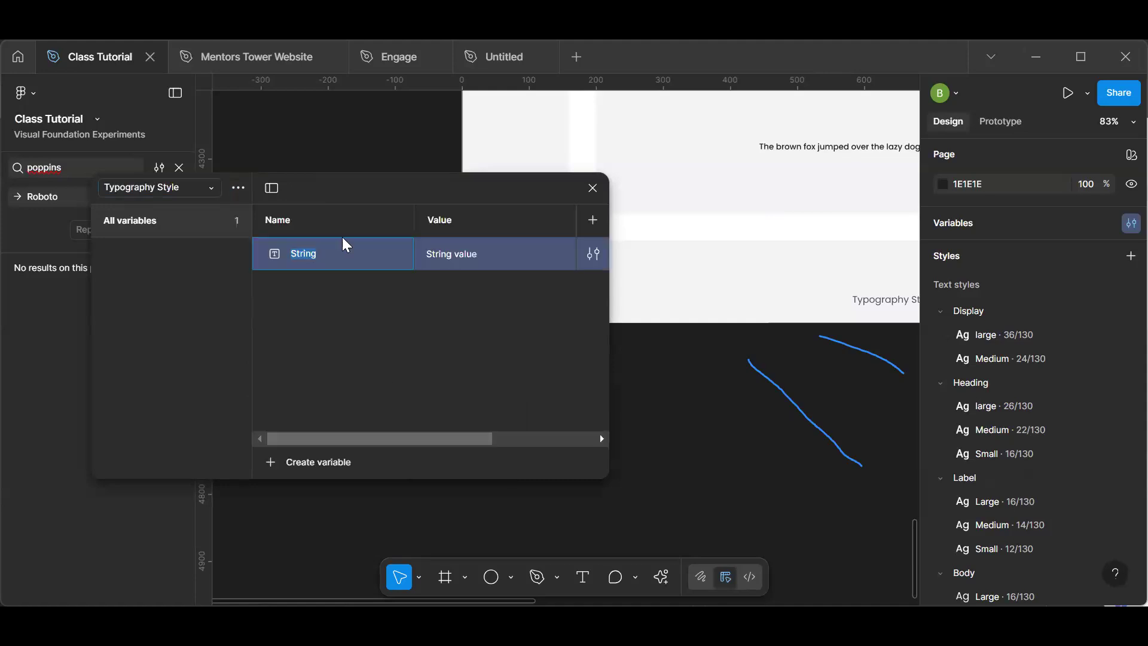
{"action": "type", "text": "Display/ large"}
{"action": "key", "text": "Return"}
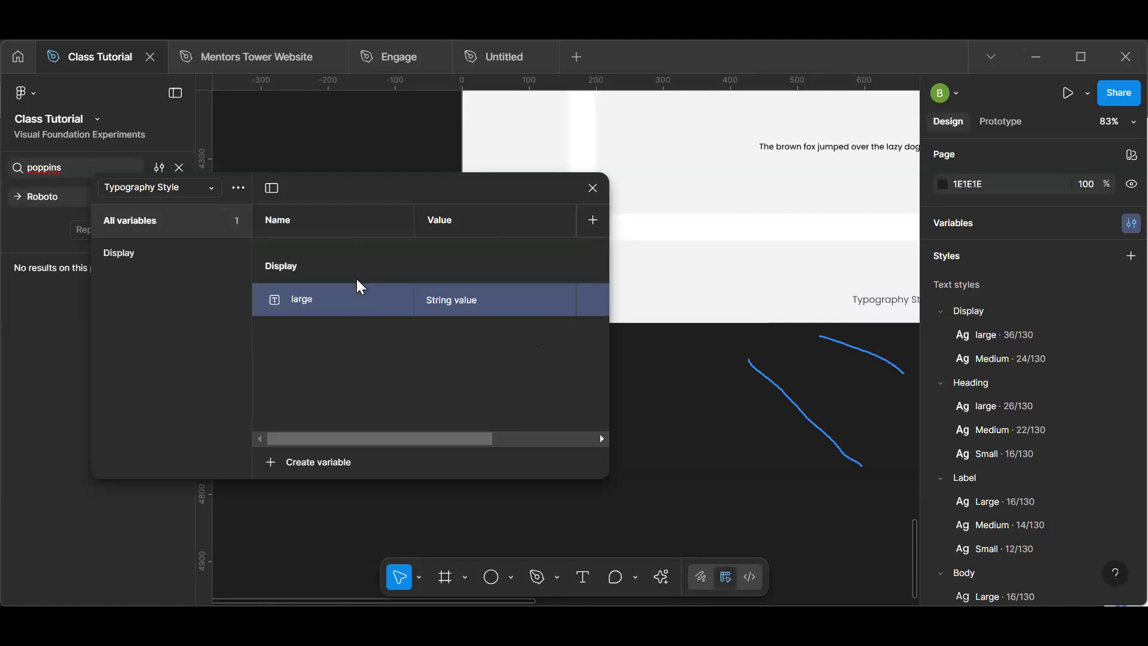
{"action": "double_click", "coordinate": [279, 267]}
{"action": "left_click", "coordinate": [373, 357]}
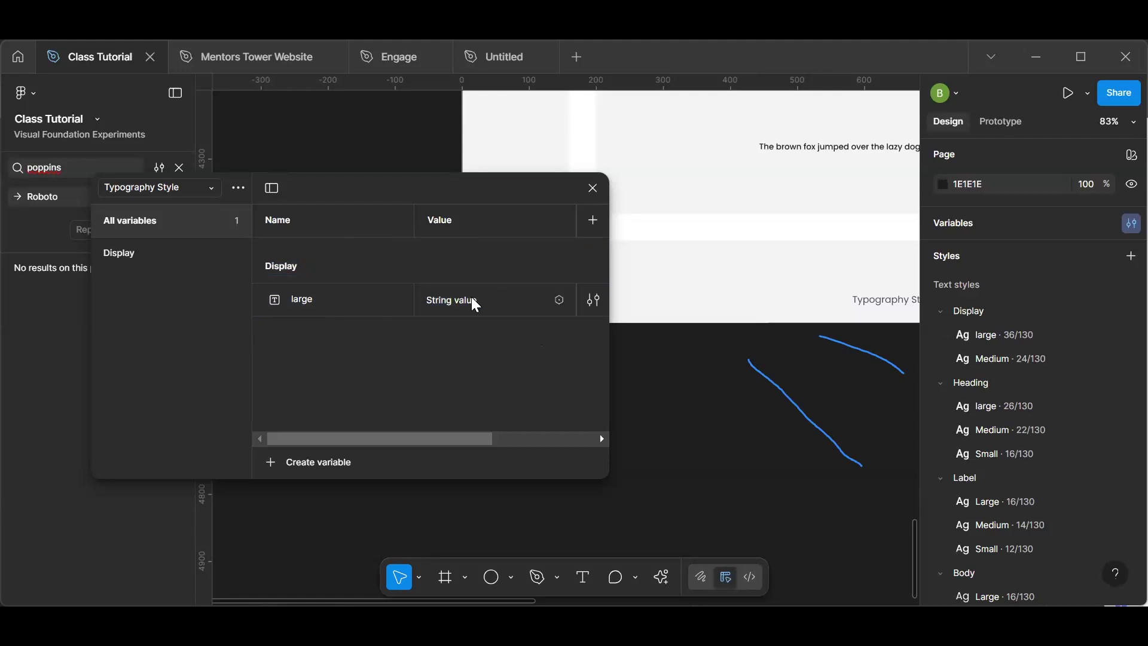
- Link the value of the Display group's large variable to the Font Family/Kodecamp variable
{"action": "double_click", "coordinate": [444, 302]}
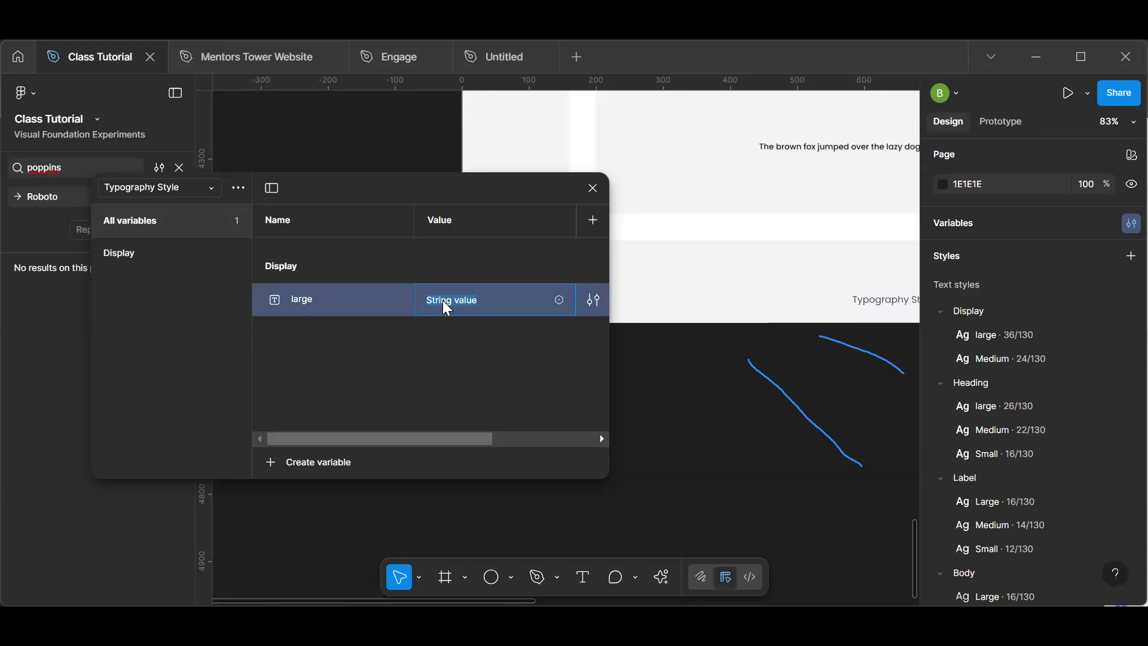
{"action": "left_click", "coordinate": [559, 301]}
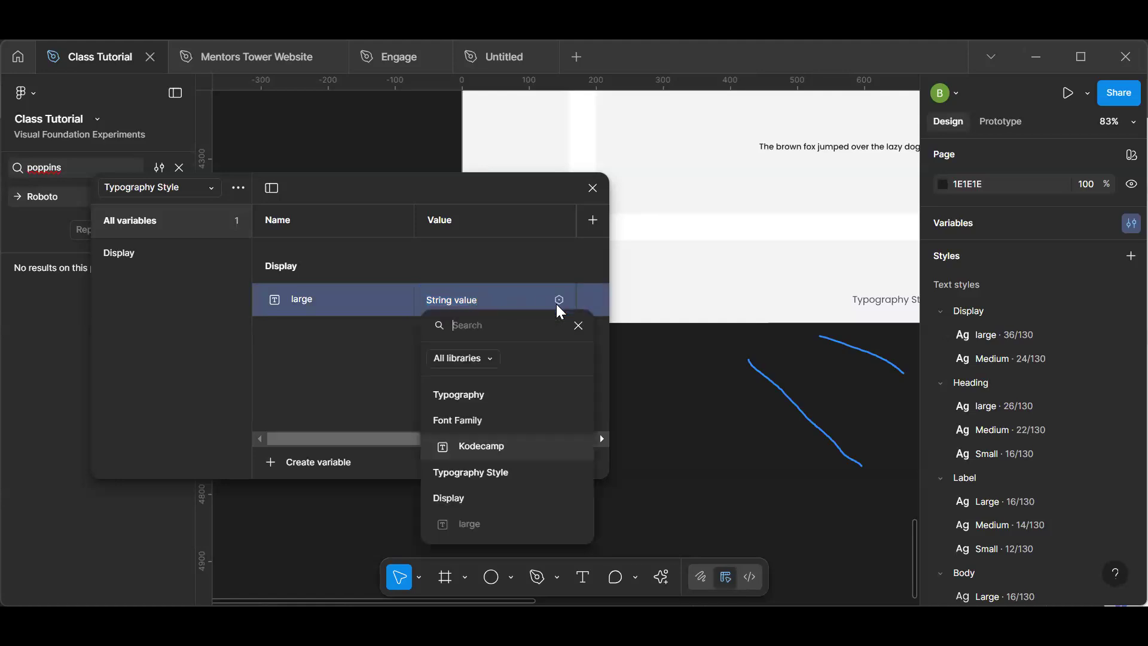
{"action": "left_click", "coordinate": [499, 448]}
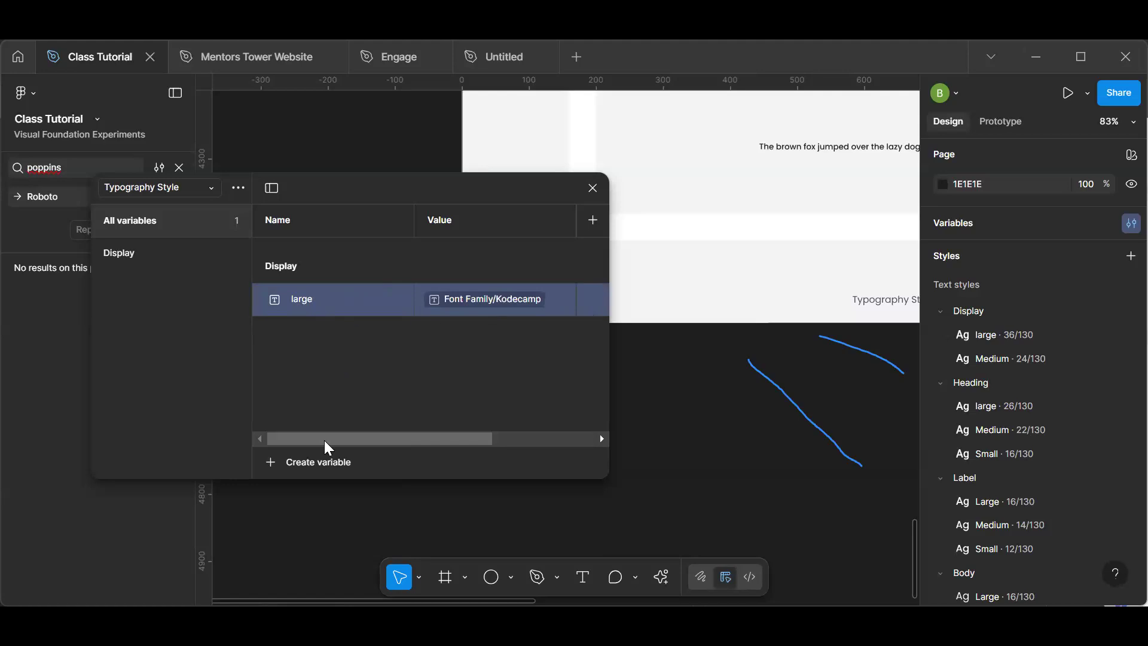
- Add a number variable to the Display group and rename the group's string variable to "Font size Dispay large"
{"action": "left_click", "coordinate": [301, 456]}
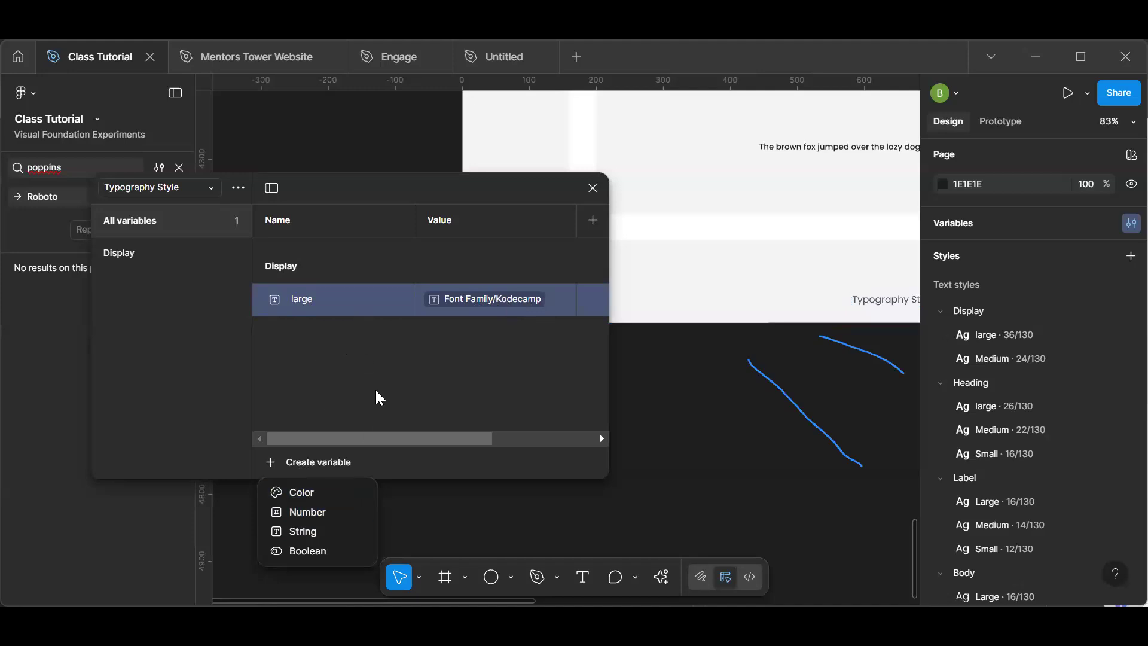
{"action": "left_click", "coordinate": [321, 511]}
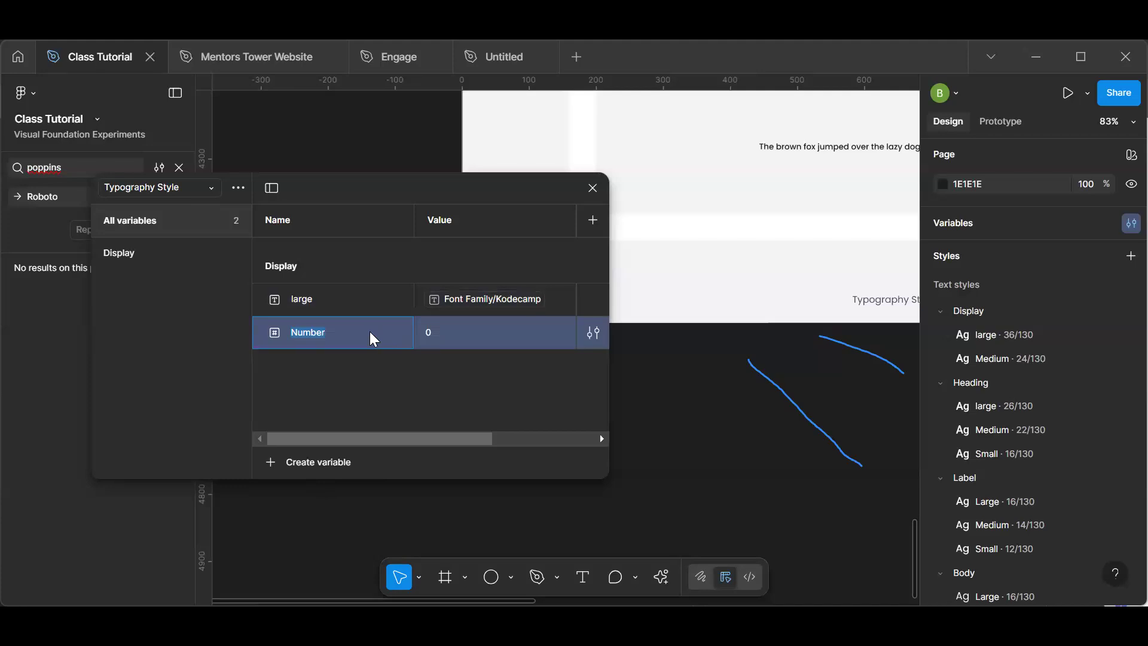
{"action": "left_click", "coordinate": [333, 302]}
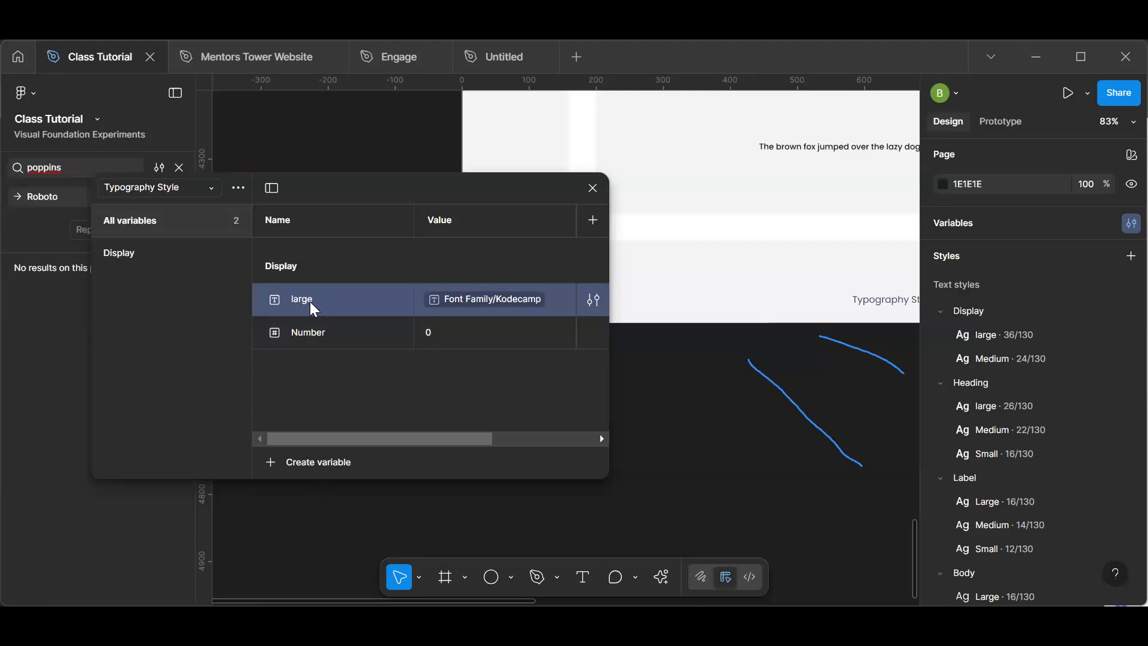
{"action": "double_click", "coordinate": [310, 301]}
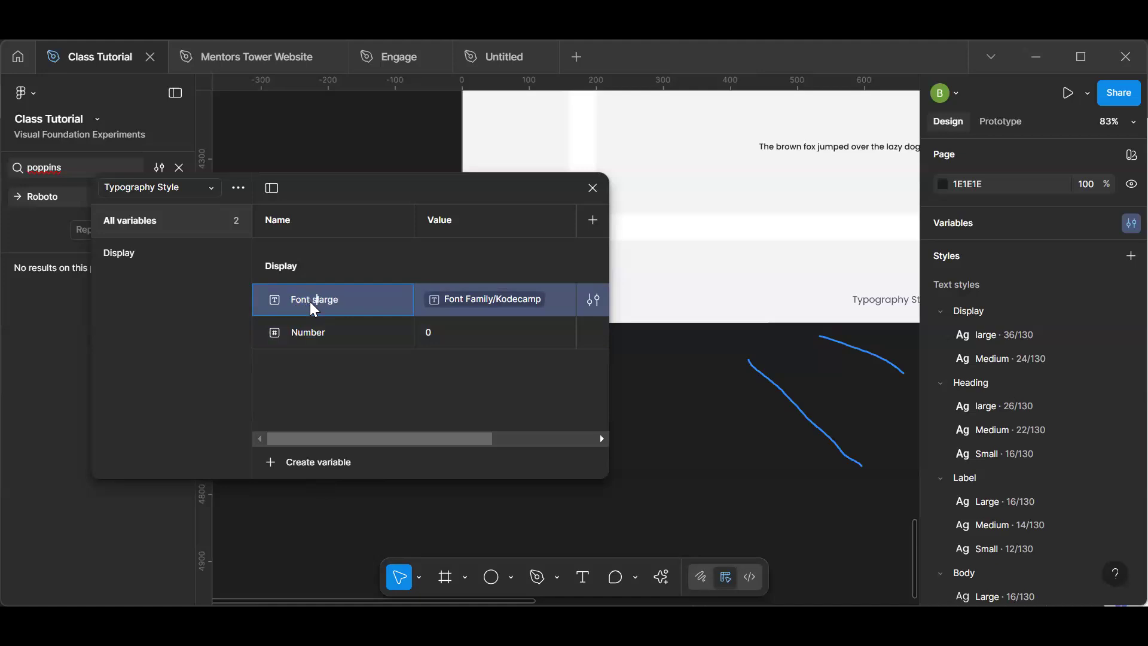
{"action": "type", "text": "Font size Displ"}
{"action": "key", "text": "BackSpace"}
{"action": "type", "text": "ay"}
- Try to rename the number variable to "Font size Dispay large", the same name as the string variable
{"action": "double_click", "coordinate": [322, 328]}
{"action": "type", "text": "Font size Dispay large"}
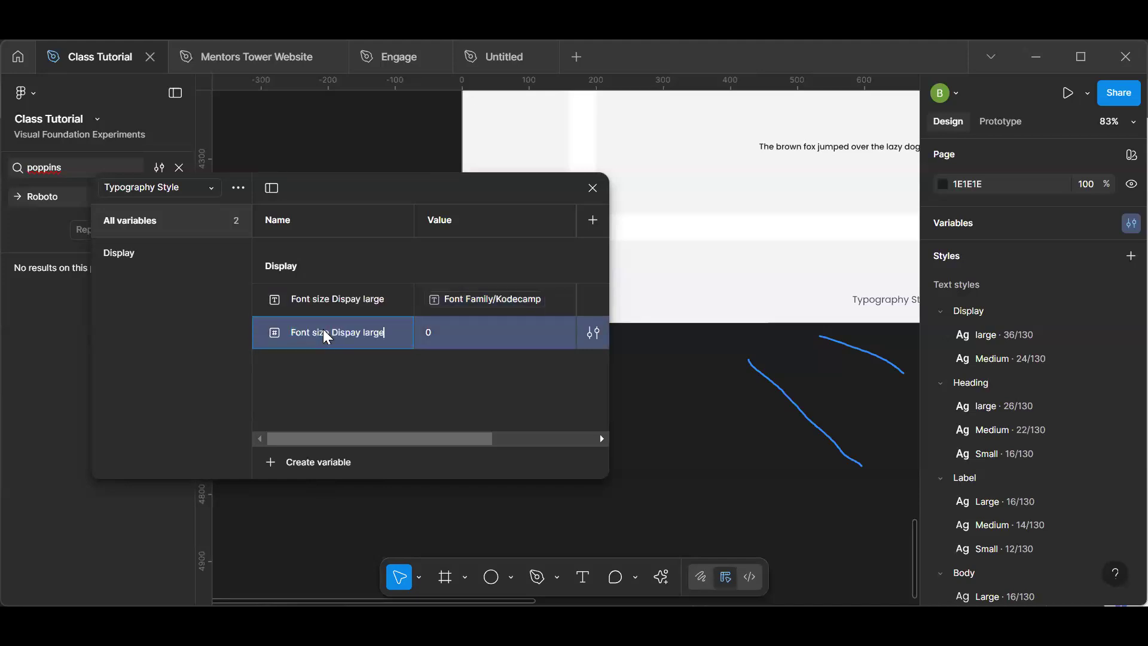
{"action": "key", "text": "Return"}
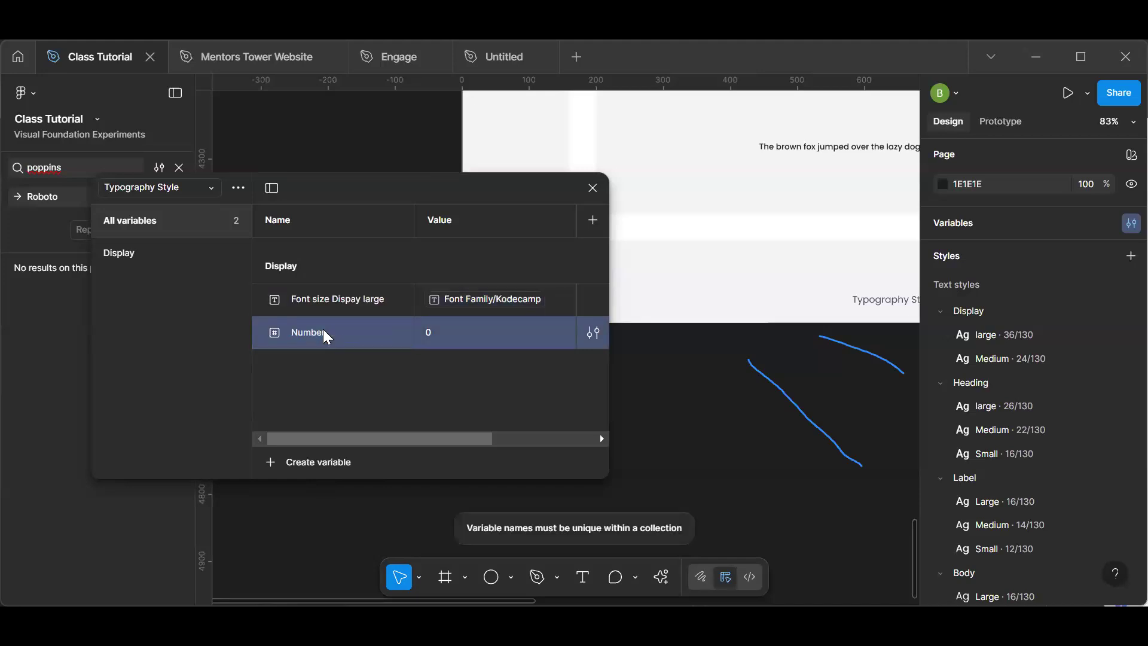
{"action": "double_click", "coordinate": [315, 335]}
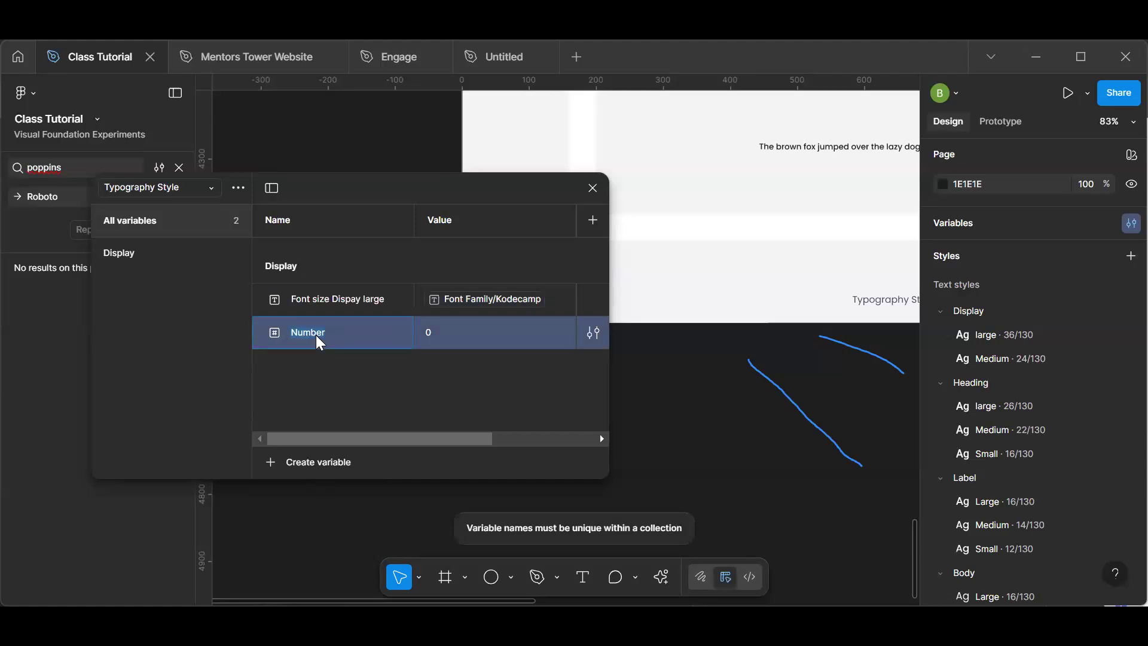
{"action": "type", "text": "Font size Dispay large"}
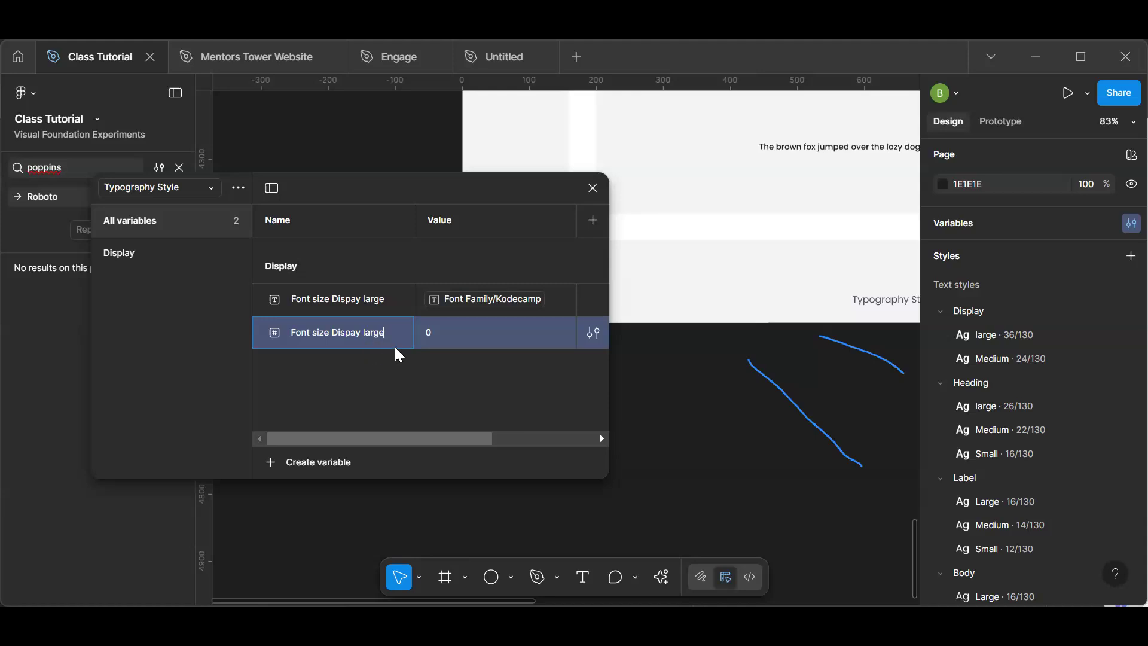
{"action": "key", "text": "Return"}
{"action": "double_click", "coordinate": [339, 330]}
{"action": "type", "text": "nt"}
{"action": "key", "text": "Return"}
{"action": "double_click", "coordinate": [327, 332]}
{"action": "type", "text": "las"}
{"action": "key", "text": "Return"}
- Rename the number variable in the Display group to "Font-size Display large"
{"action": "double_click", "coordinate": [356, 334]}
{"action": "type", "text": "Font-sz"}
{"action": "key", "text": "BackSpace"}
{"action": "type", "text": "ize Display large"}
{"action": "key", "text": "Return"}
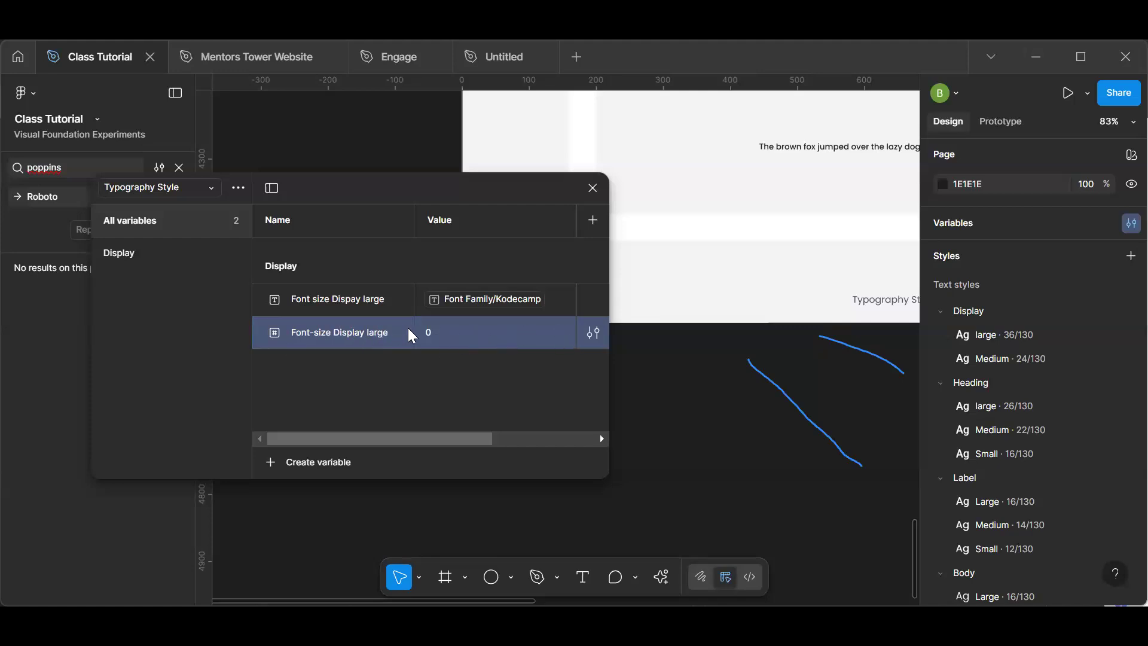
- Link the value of Font-size Display large to the Font size 01 variable and close the variables window
{"action": "left_click", "coordinate": [555, 332]}
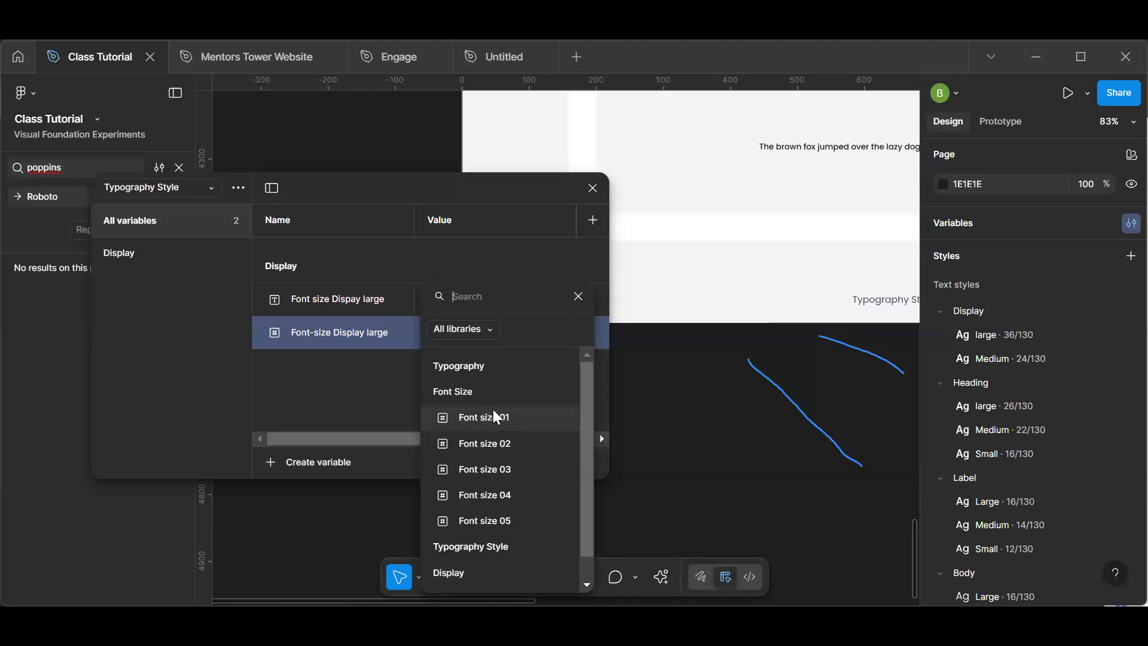
{"action": "left_click", "coordinate": [473, 419]}
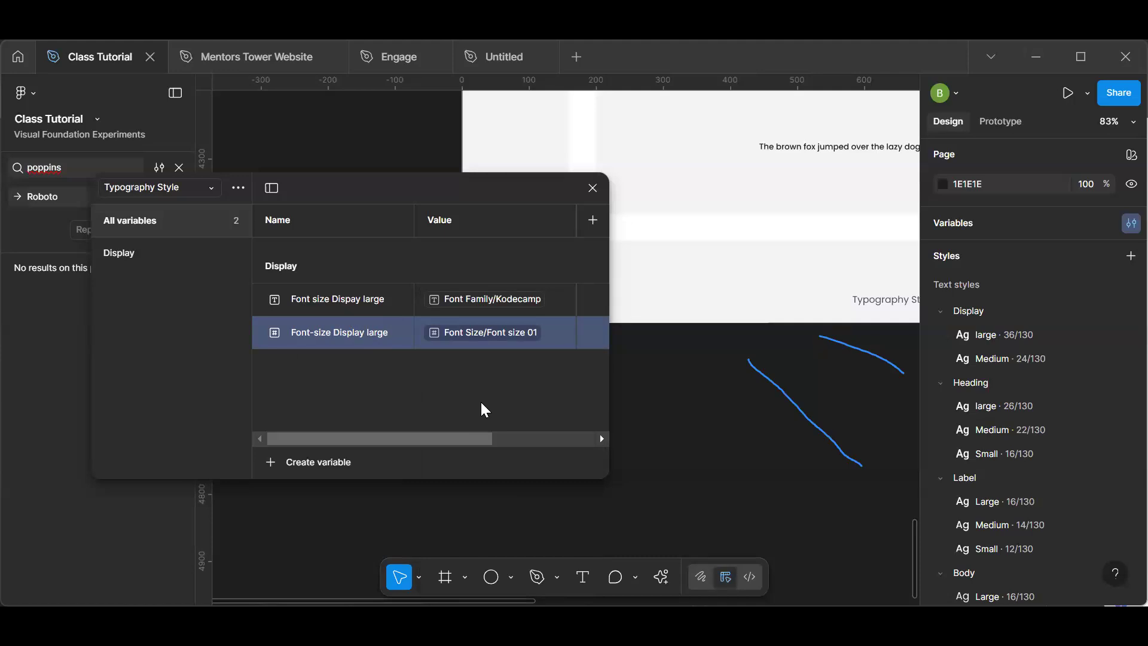
{"action": "left_click", "coordinate": [593, 191]}
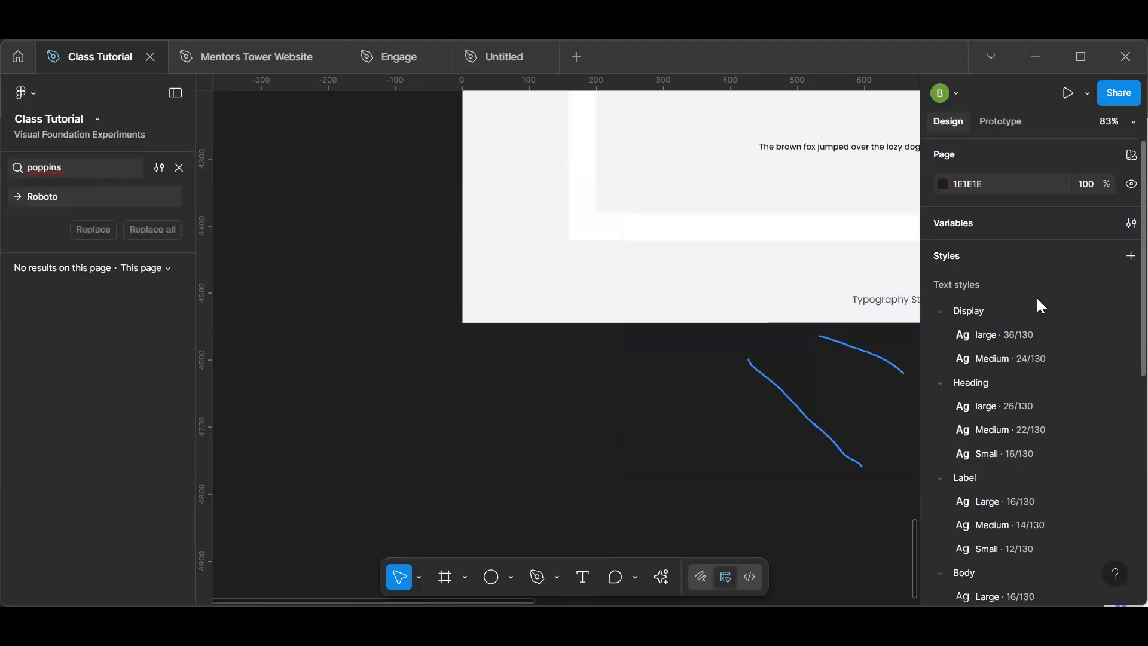
- Replace the font variable of the Display large text style with Display/Font size Dispay large, and close the style editor and the find-and-replace search
{"action": "left_click", "coordinate": [1043, 340]}
{"action": "left_click", "coordinate": [1122, 338]}
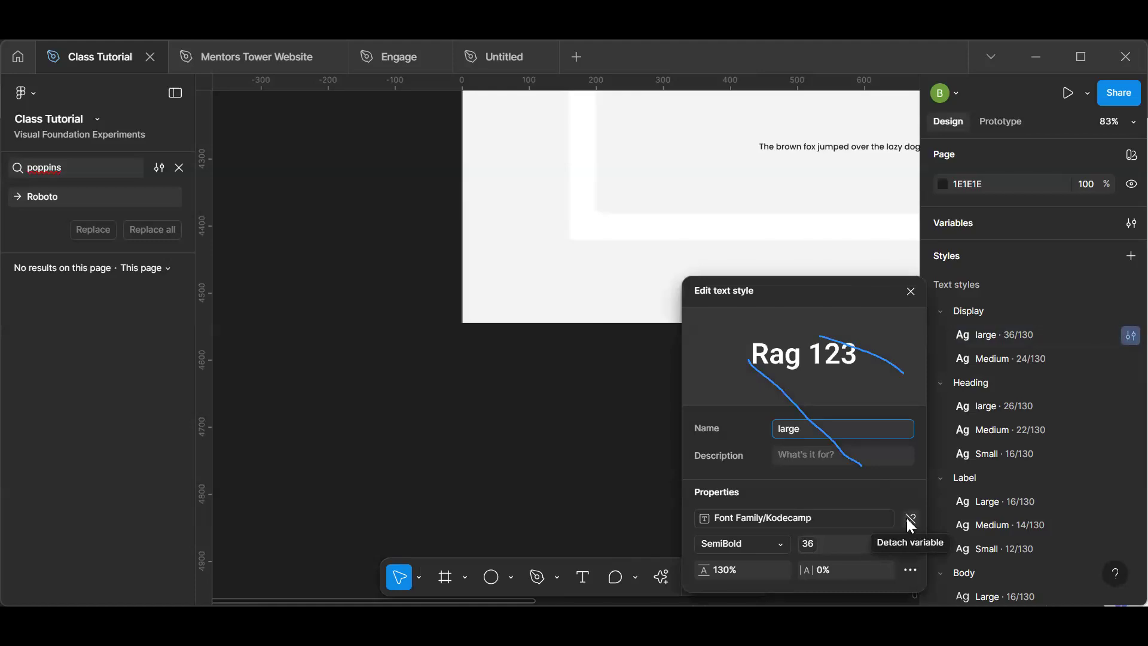
{"action": "left_click", "coordinate": [908, 520]}
{"action": "left_click", "coordinate": [885, 518]}
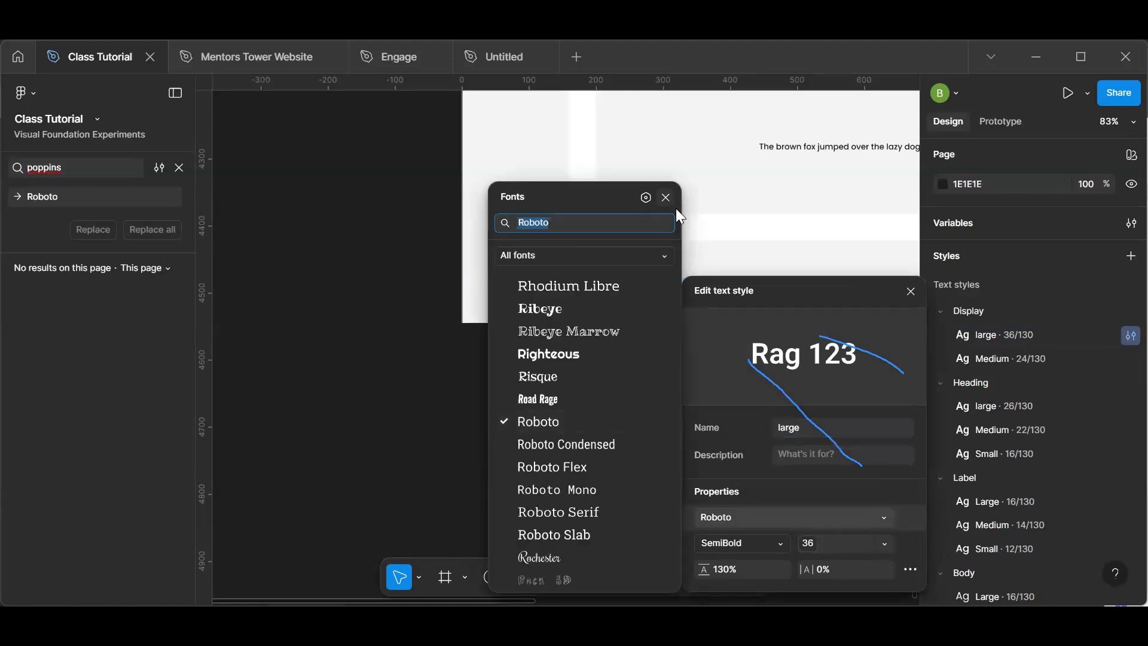
{"action": "left_click", "coordinate": [644, 201]}
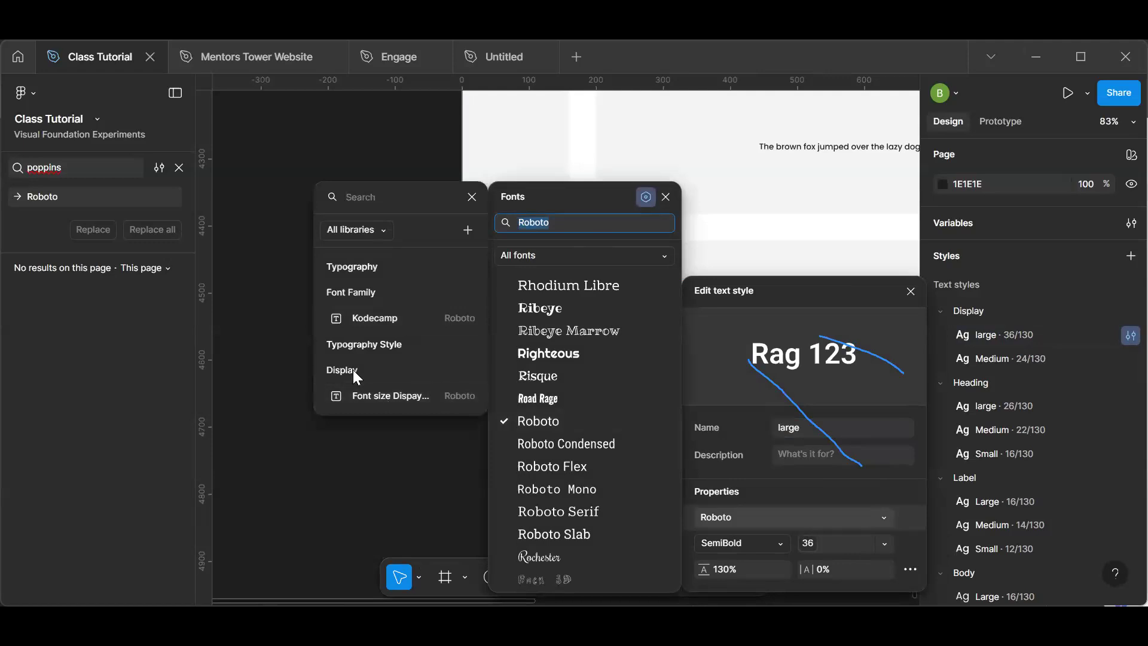
{"action": "left_click", "coordinate": [381, 398]}
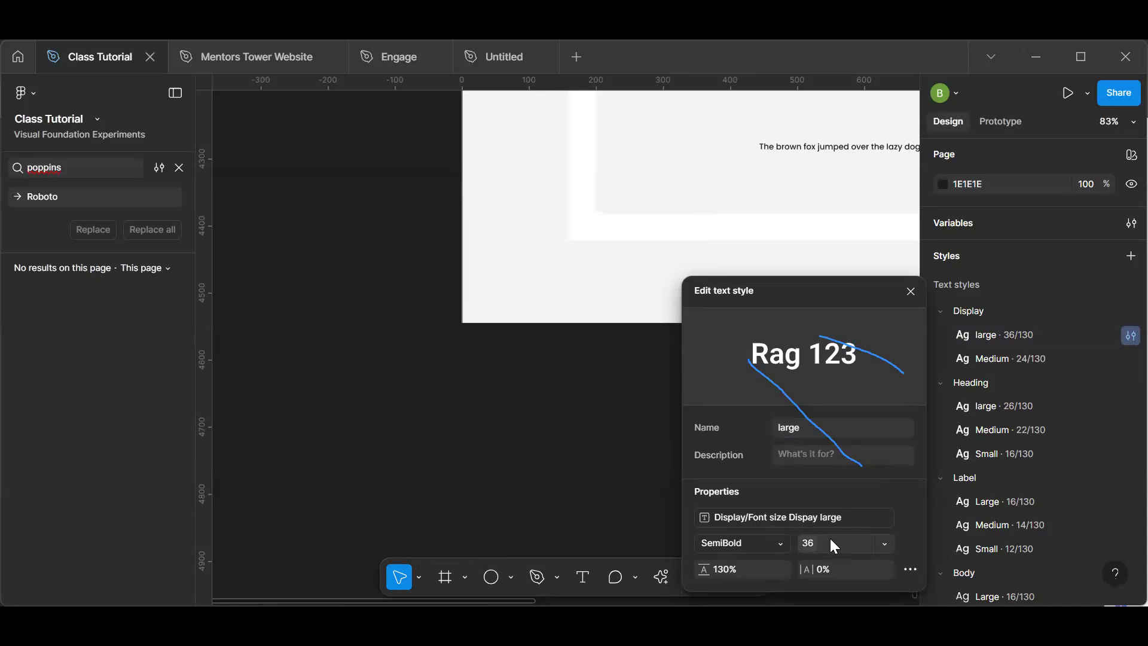
{"action": "left_click", "coordinate": [180, 168]}
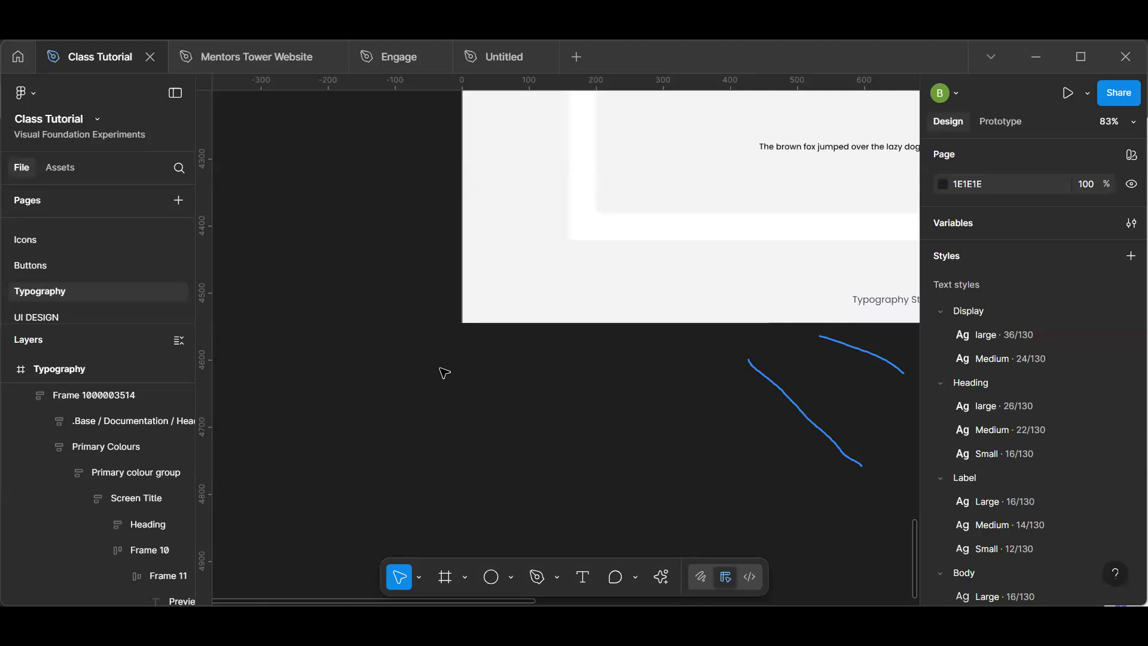
- Review the typography guide from the Link section up through Body, Label and Heading to the Display section
{"action": "key", "text": "h"}
{"action": "scroll", "coordinate": [428, 238], "scroll_direction": "down", "scroll_amount": 5}
{"action": "scroll", "coordinate": [615, 367], "scroll_direction": "up", "scroll_amount": 4}
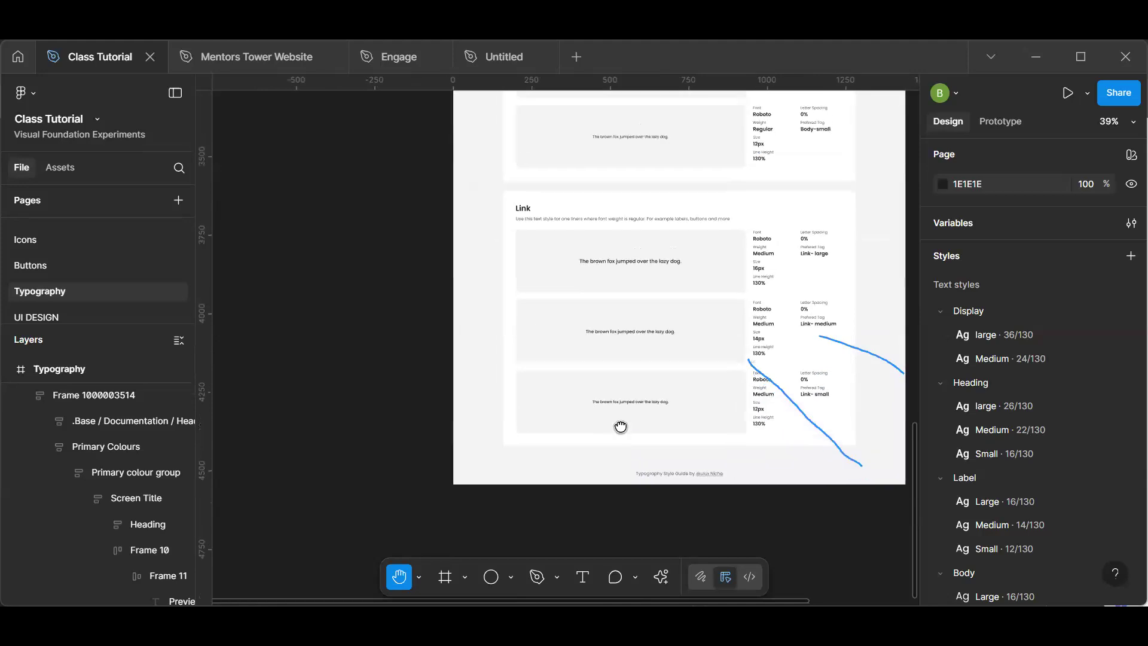
{"action": "scroll", "coordinate": [641, 492], "scroll_direction": "up", "scroll_amount": 4}
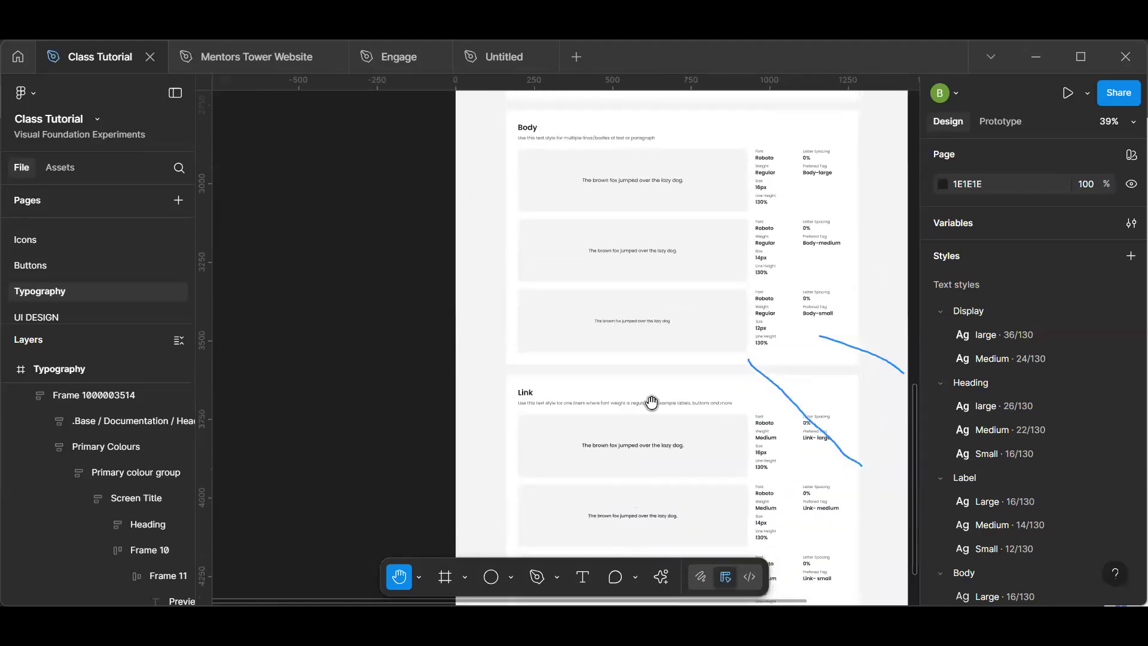
{"action": "scroll", "coordinate": [615, 303], "scroll_direction": "right", "scroll_amount": 3}
{"action": "scroll", "coordinate": [546, 518], "scroll_direction": "up", "scroll_amount": 5}
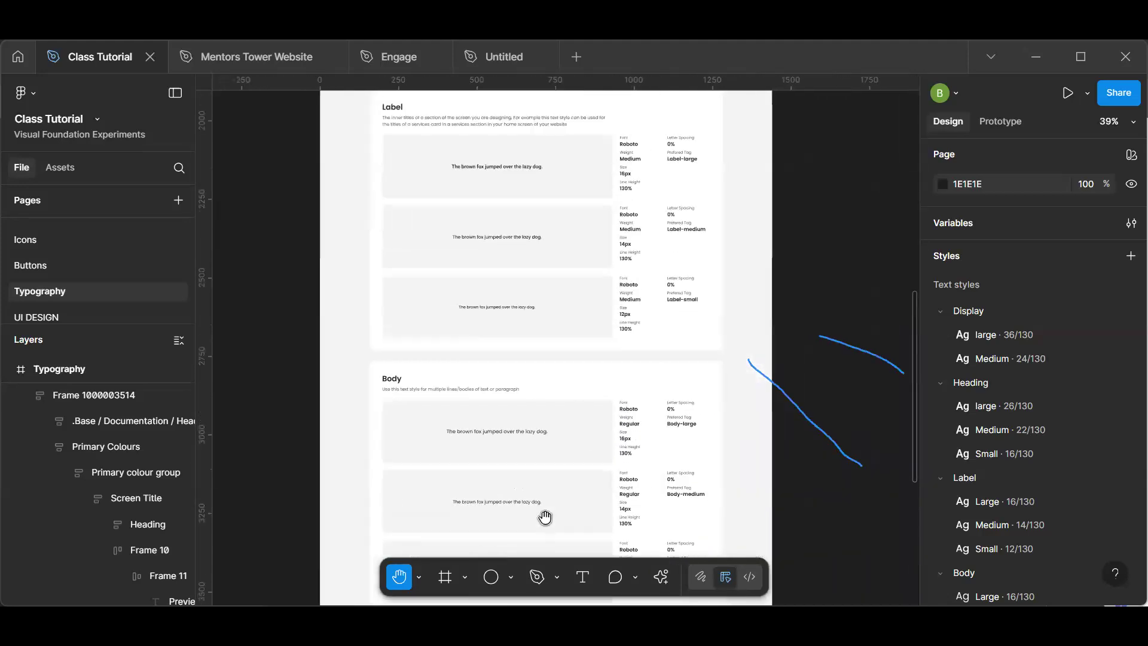
{"action": "scroll", "coordinate": [594, 259], "scroll_direction": "up", "scroll_amount": 7}
{"action": "scroll", "coordinate": [607, 430], "scroll_direction": "left", "scroll_amount": 2}
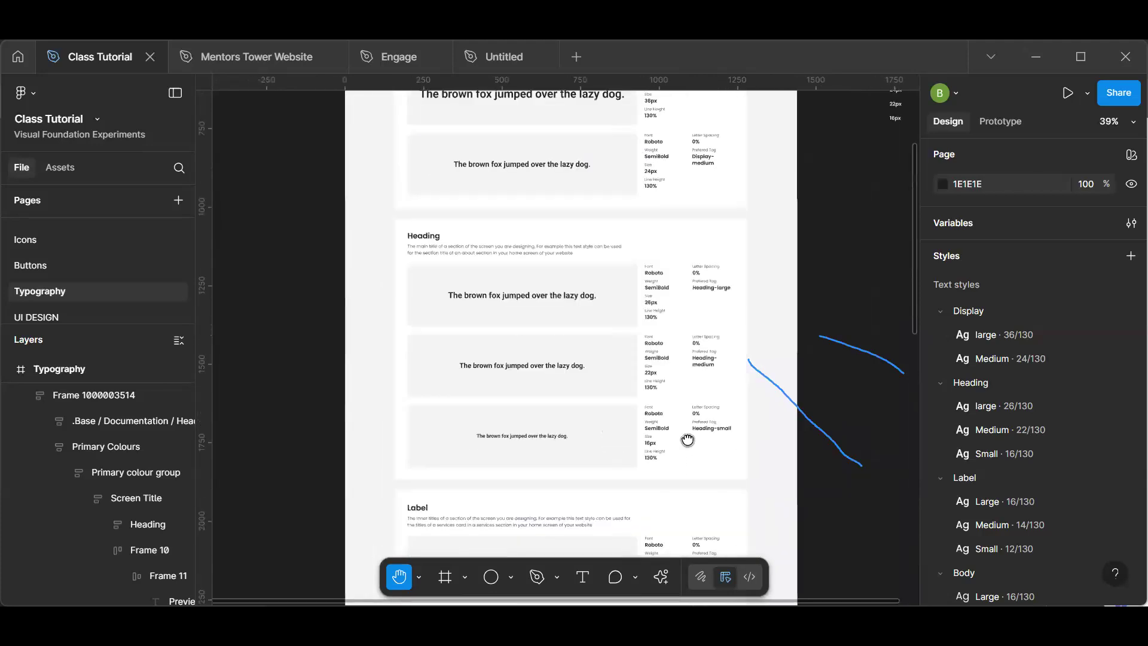
{"action": "scroll", "coordinate": [642, 216], "scroll_direction": "up", "scroll_amount": 3}
{"action": "scroll", "coordinate": [615, 315], "scroll_direction": "right", "scroll_amount": 1}
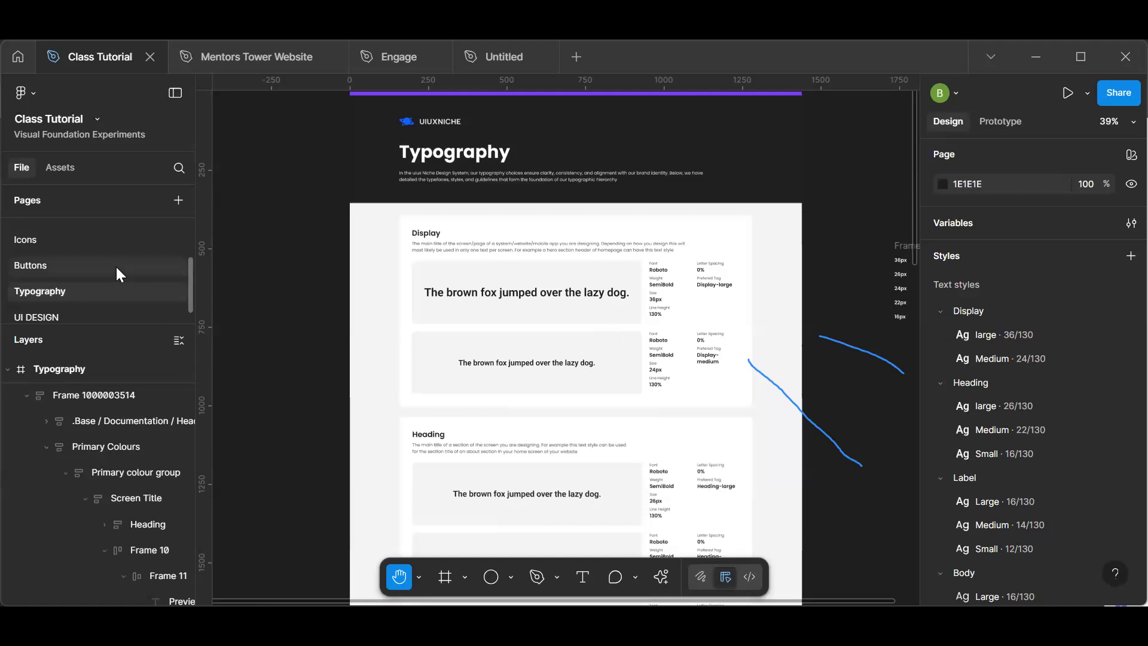
- Open the Color page and examine the palette's base, gray, primary, secondary, error and info color groups
{"action": "scroll", "coordinate": [116, 268], "scroll_direction": "down", "scroll_amount": 1}
{"action": "scroll", "coordinate": [116, 264], "scroll_direction": "up", "scroll_amount": 3}
{"action": "left_click", "coordinate": [86, 281]}
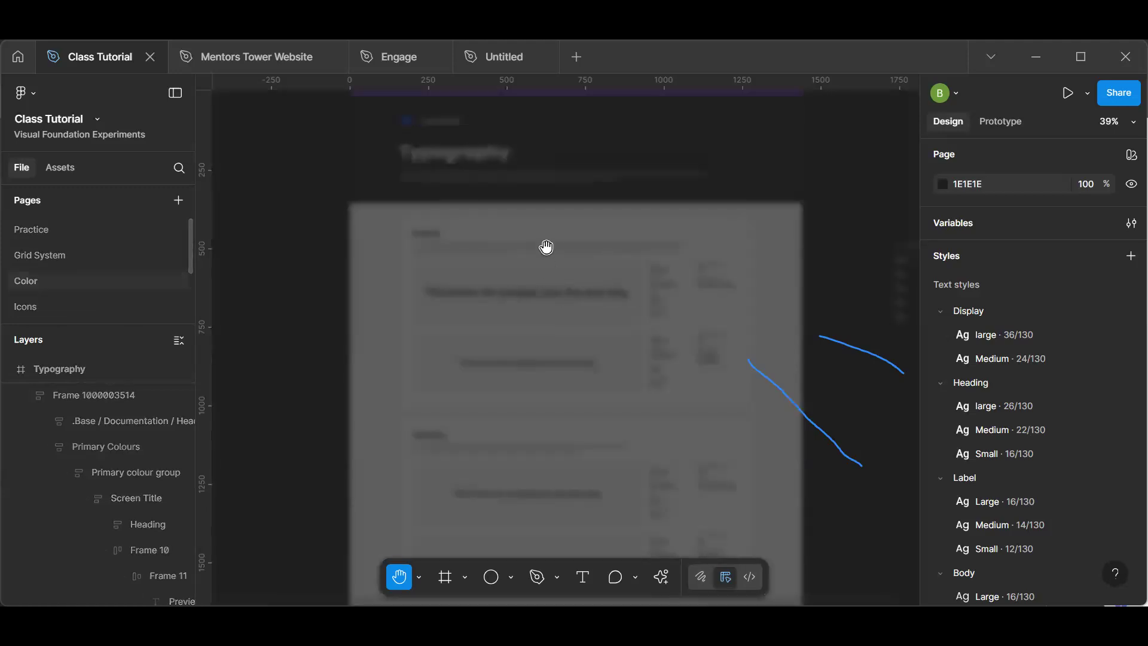
{"action": "scroll", "coordinate": [624, 248], "scroll_direction": "up", "scroll_amount": 5}
{"action": "scroll", "coordinate": [624, 248], "scroll_direction": "up", "scroll_amount": 2}
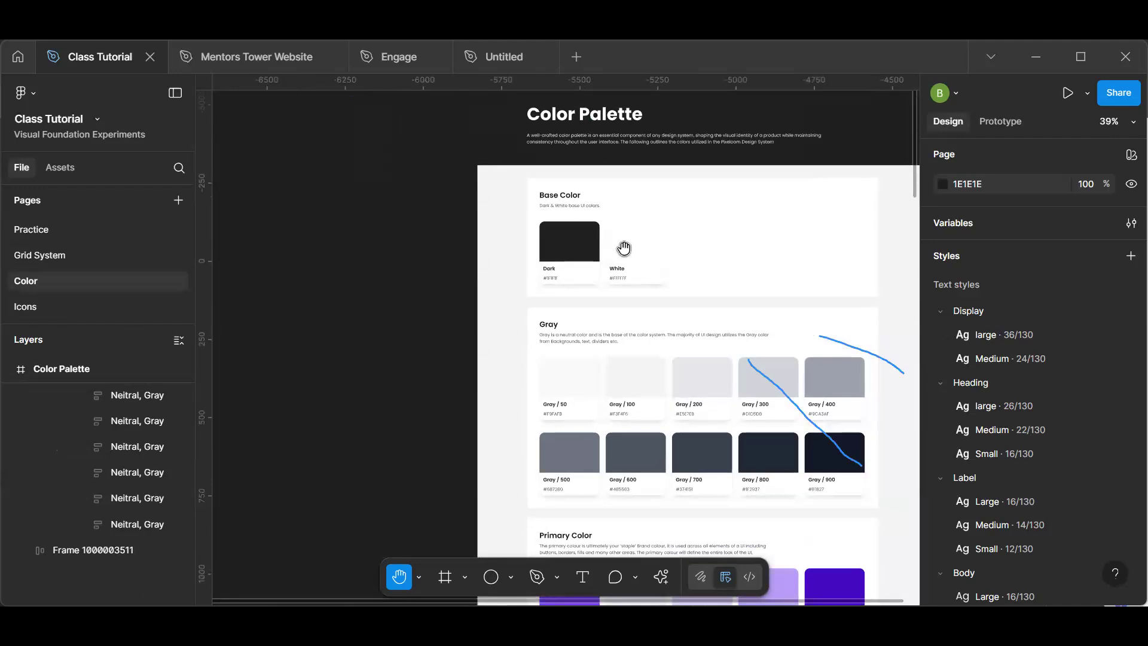
{"action": "scroll", "coordinate": [633, 188], "scroll_direction": "down", "scroll_amount": 2}
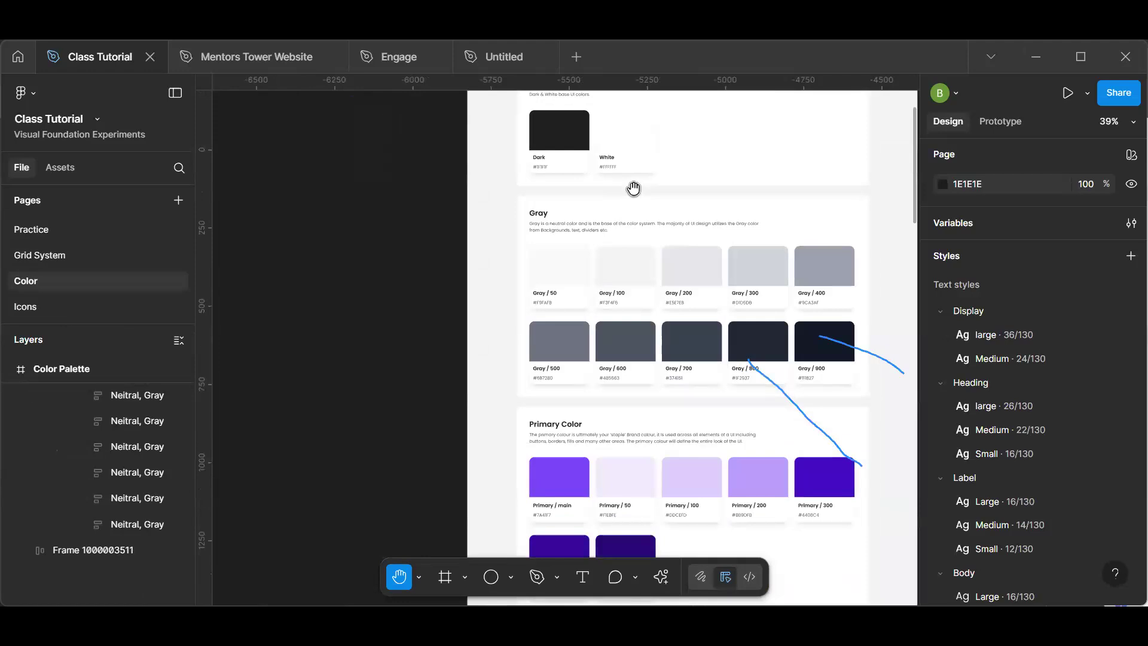
{"action": "scroll", "coordinate": [633, 188], "scroll_direction": "down", "scroll_amount": 8}
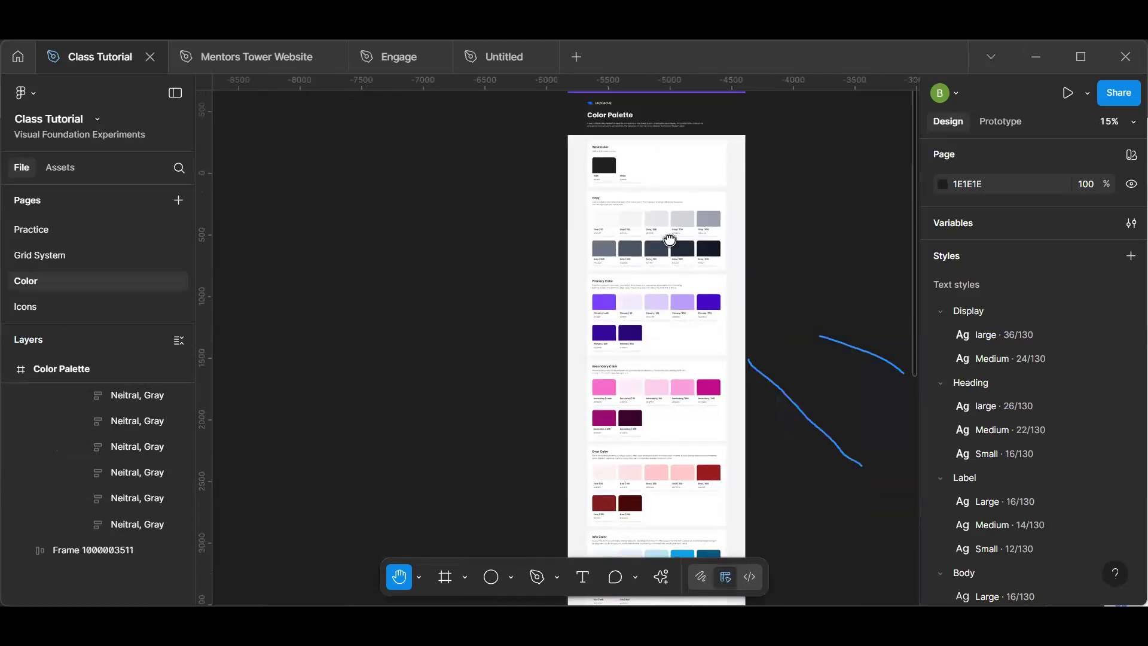
{"action": "scroll", "coordinate": [669, 239], "scroll_direction": "down", "scroll_amount": 2}
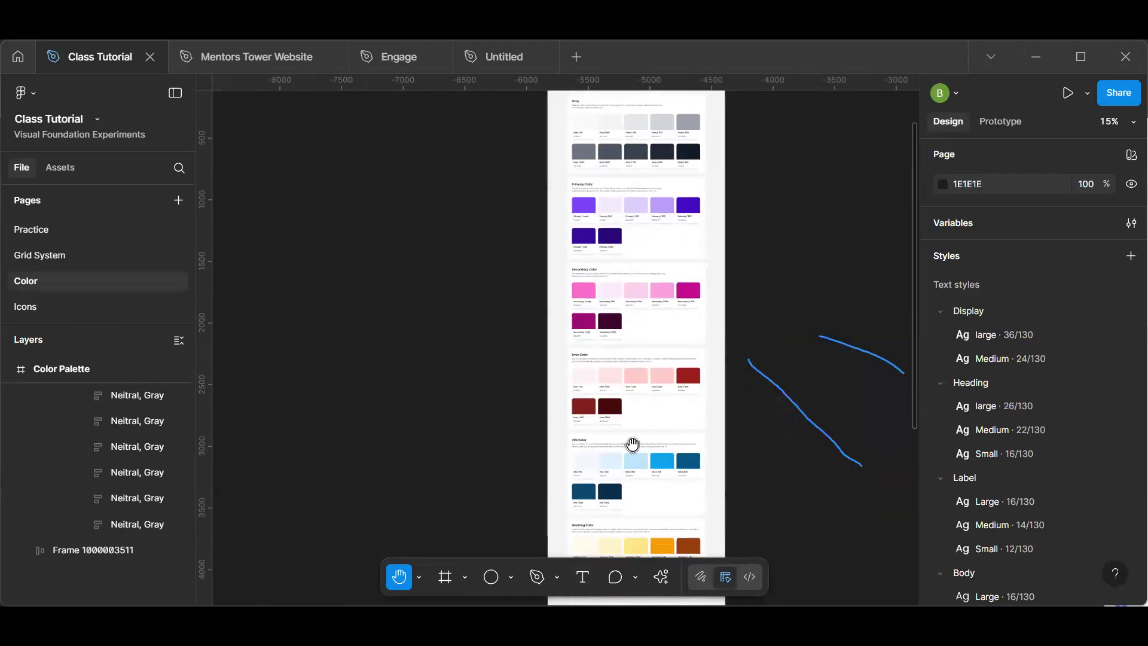
{"action": "scroll", "coordinate": [632, 443], "scroll_direction": "up", "scroll_amount": 3}
{"action": "scroll", "coordinate": [633, 443], "scroll_direction": "up", "scroll_amount": 2}
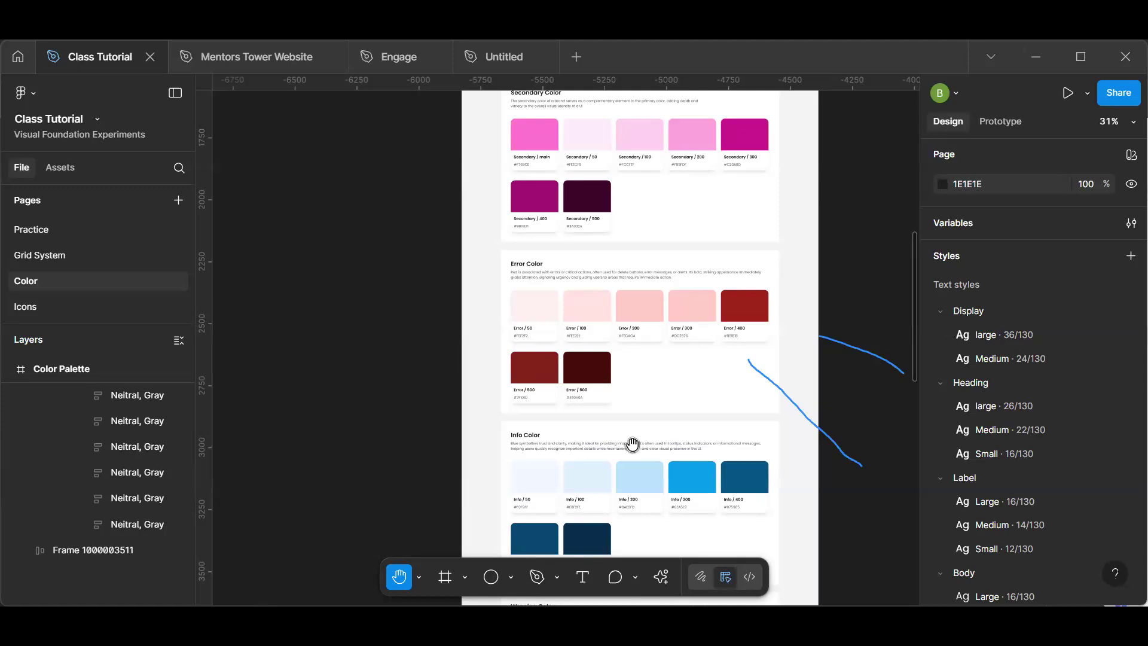
- Return to the Typography page and inspect the Kodecamp font family value in the Typography variable collection, closing it without changes
{"action": "scroll", "coordinate": [66, 280], "scroll_direction": "down", "scroll_amount": 3}
{"action": "left_click", "coordinate": [61, 287]}
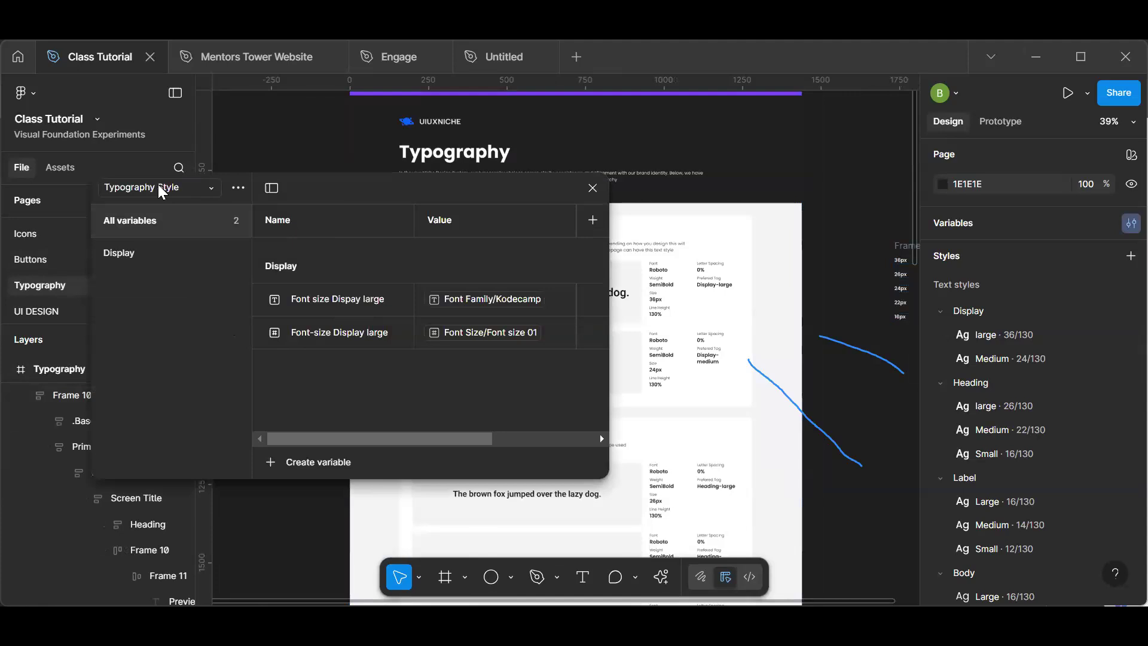
{"action": "left_click", "coordinate": [159, 187]}
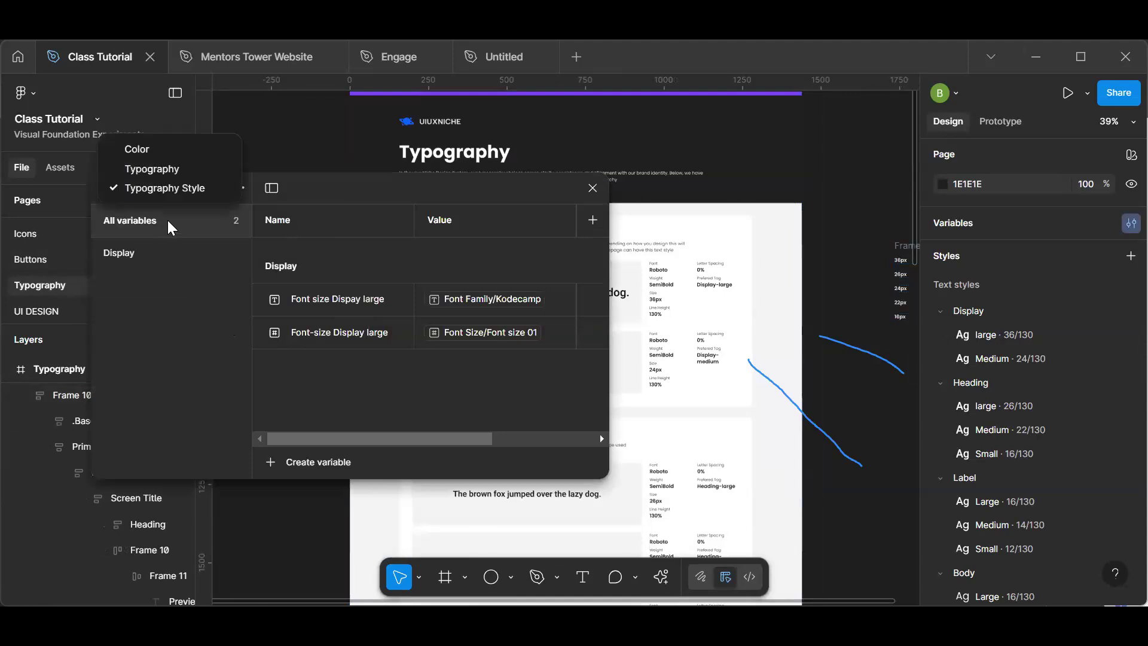
{"action": "left_click", "coordinate": [161, 170]}
{"action": "double_click", "coordinate": [461, 299]}
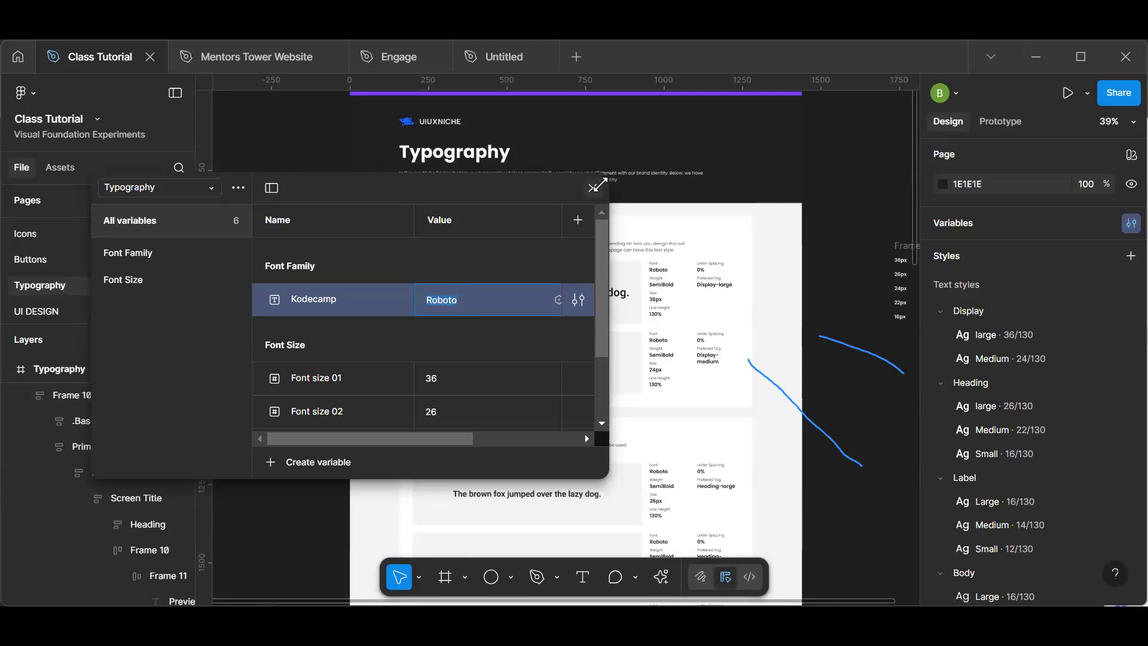
{"action": "key", "text": "Escape"}
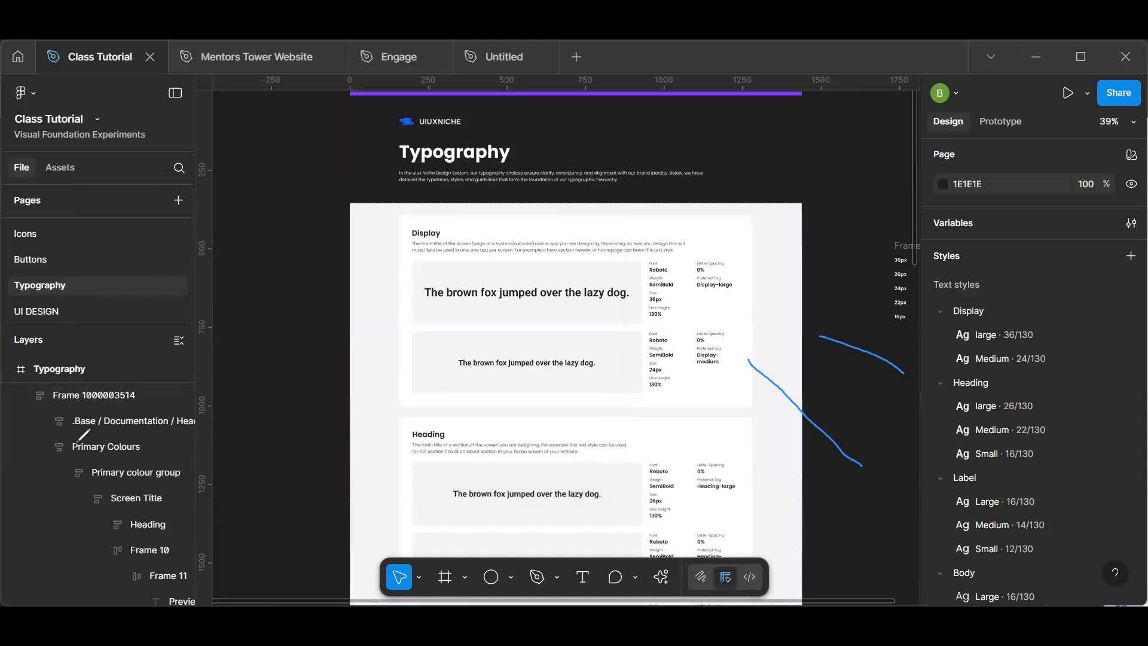
{"action": "key", "text": "Escape"}
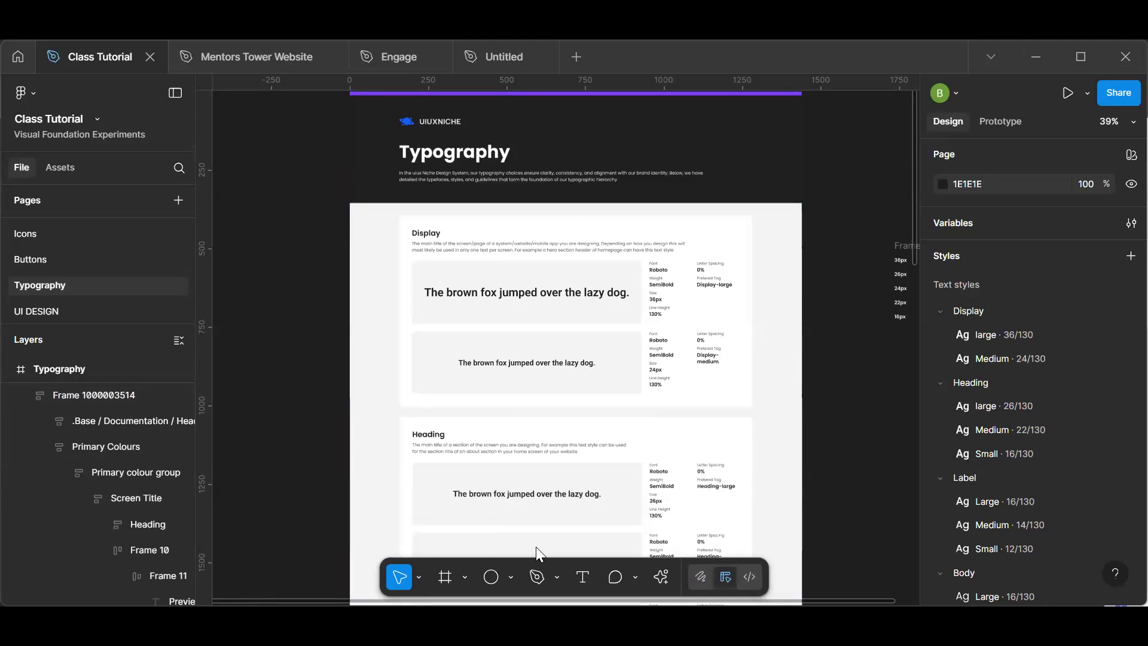
{"action": "key", "text": "alt+Tab"}
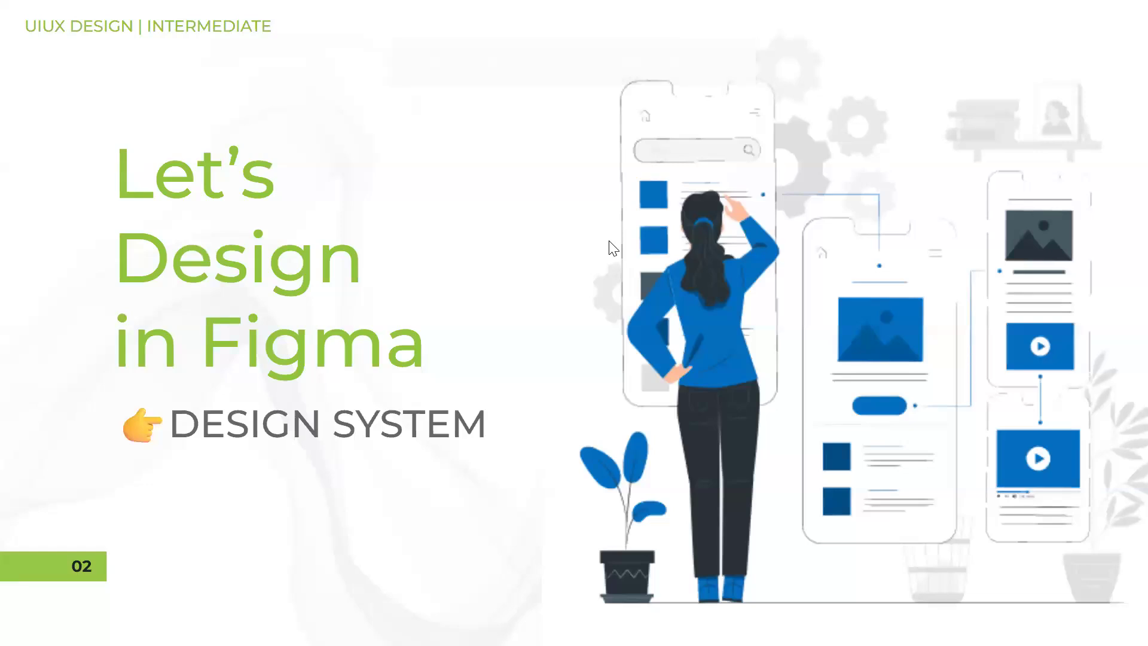
{"action": "key", "text": "Right"}
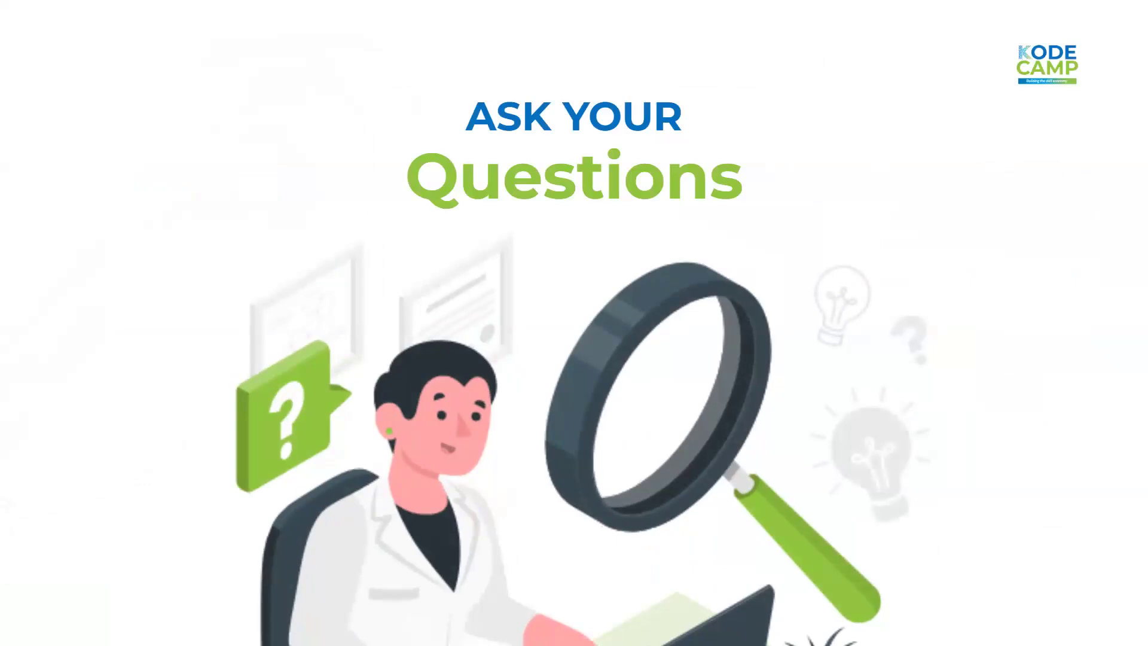
{"action": "key", "text": "Right"}
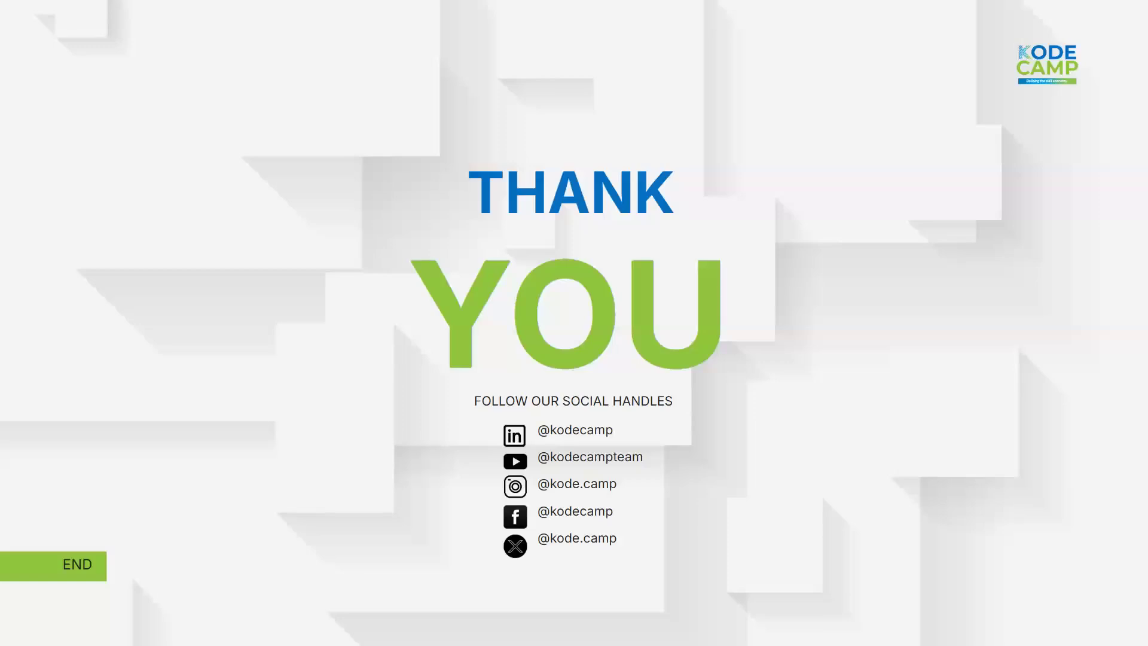